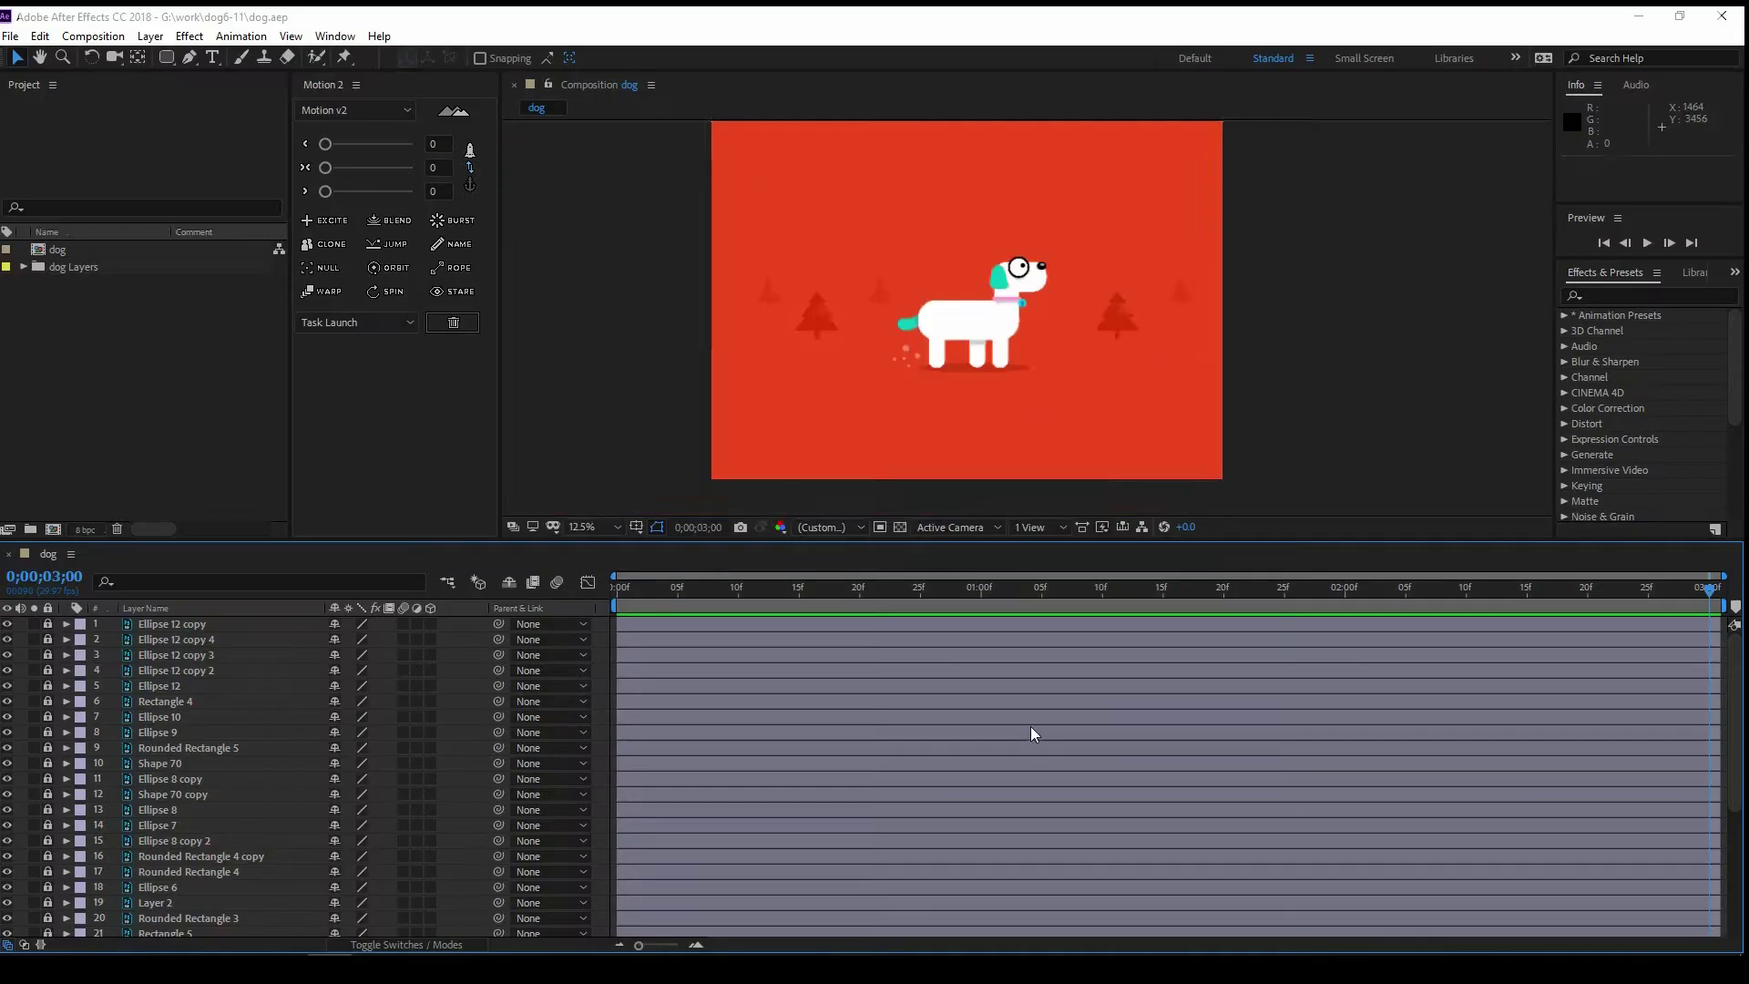
Step: Draw a red rectangle over the dog's body and round it into a pill with Roundness 349
{"action": "left_click", "coordinate": [166, 56]}
{"action": "scroll", "coordinate": [857, 286], "scroll_direction": "up", "scroll_amount": 1}
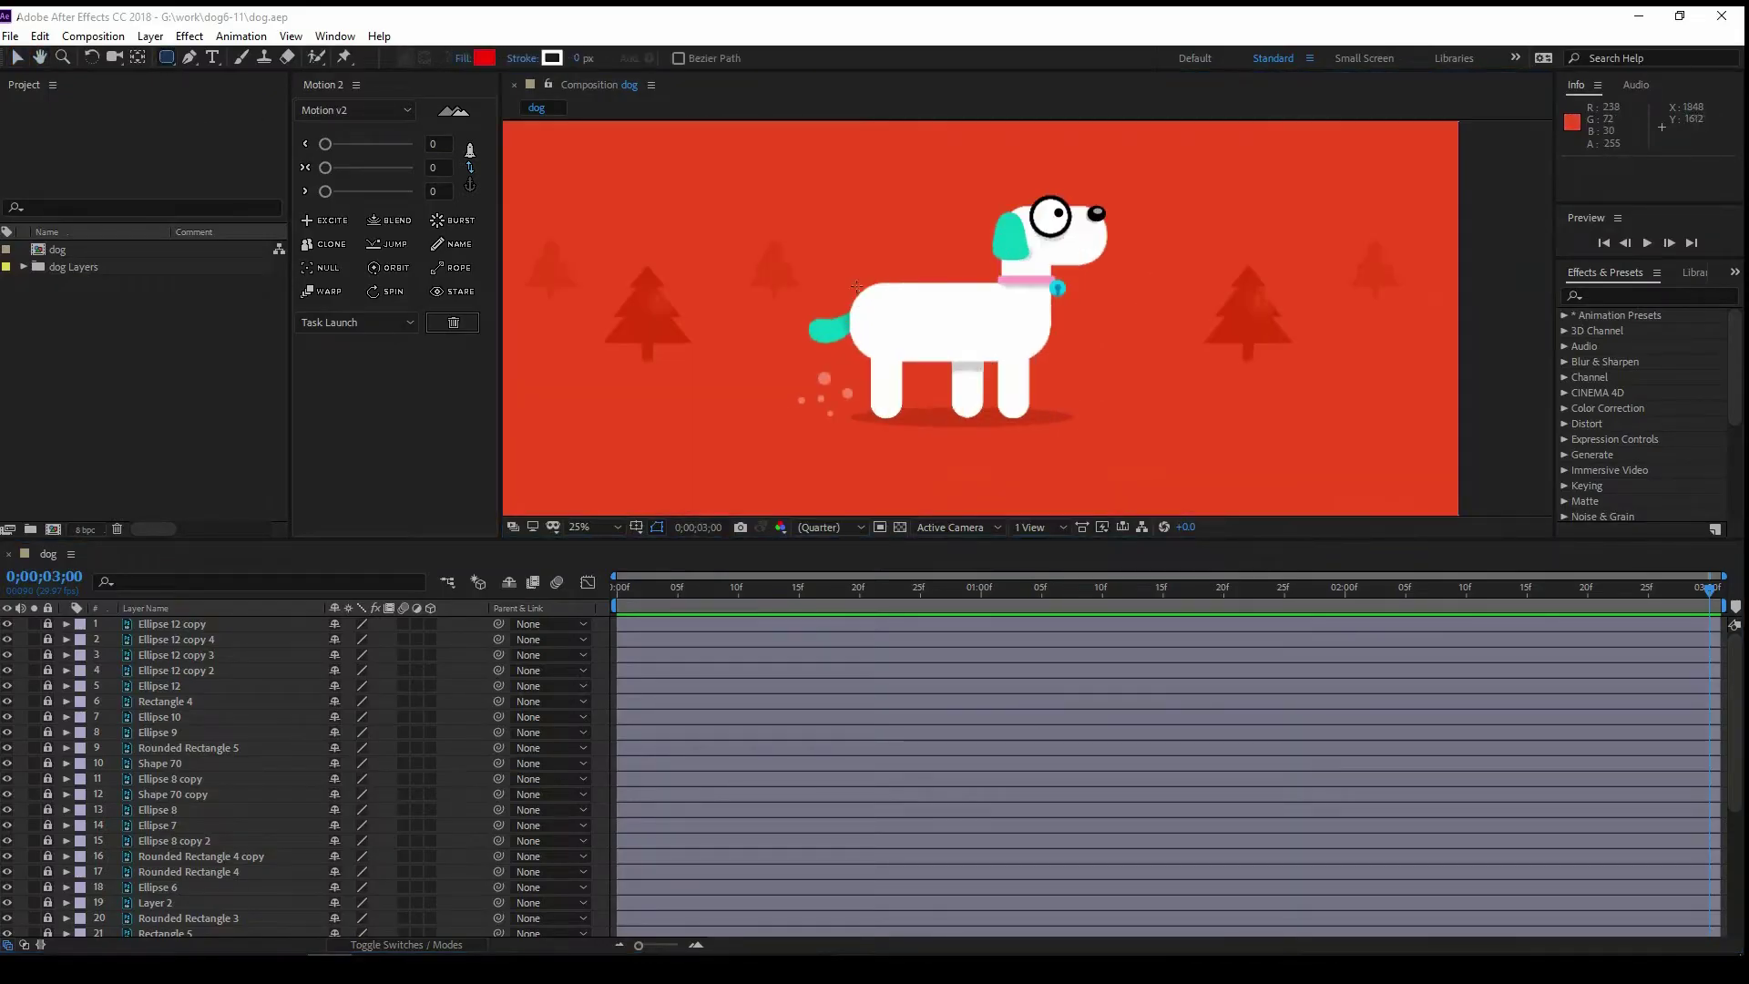
{"action": "left_click_drag", "start_coordinate": [857, 286], "coordinate": [1046, 354]}
{"action": "key", "text": "v"}
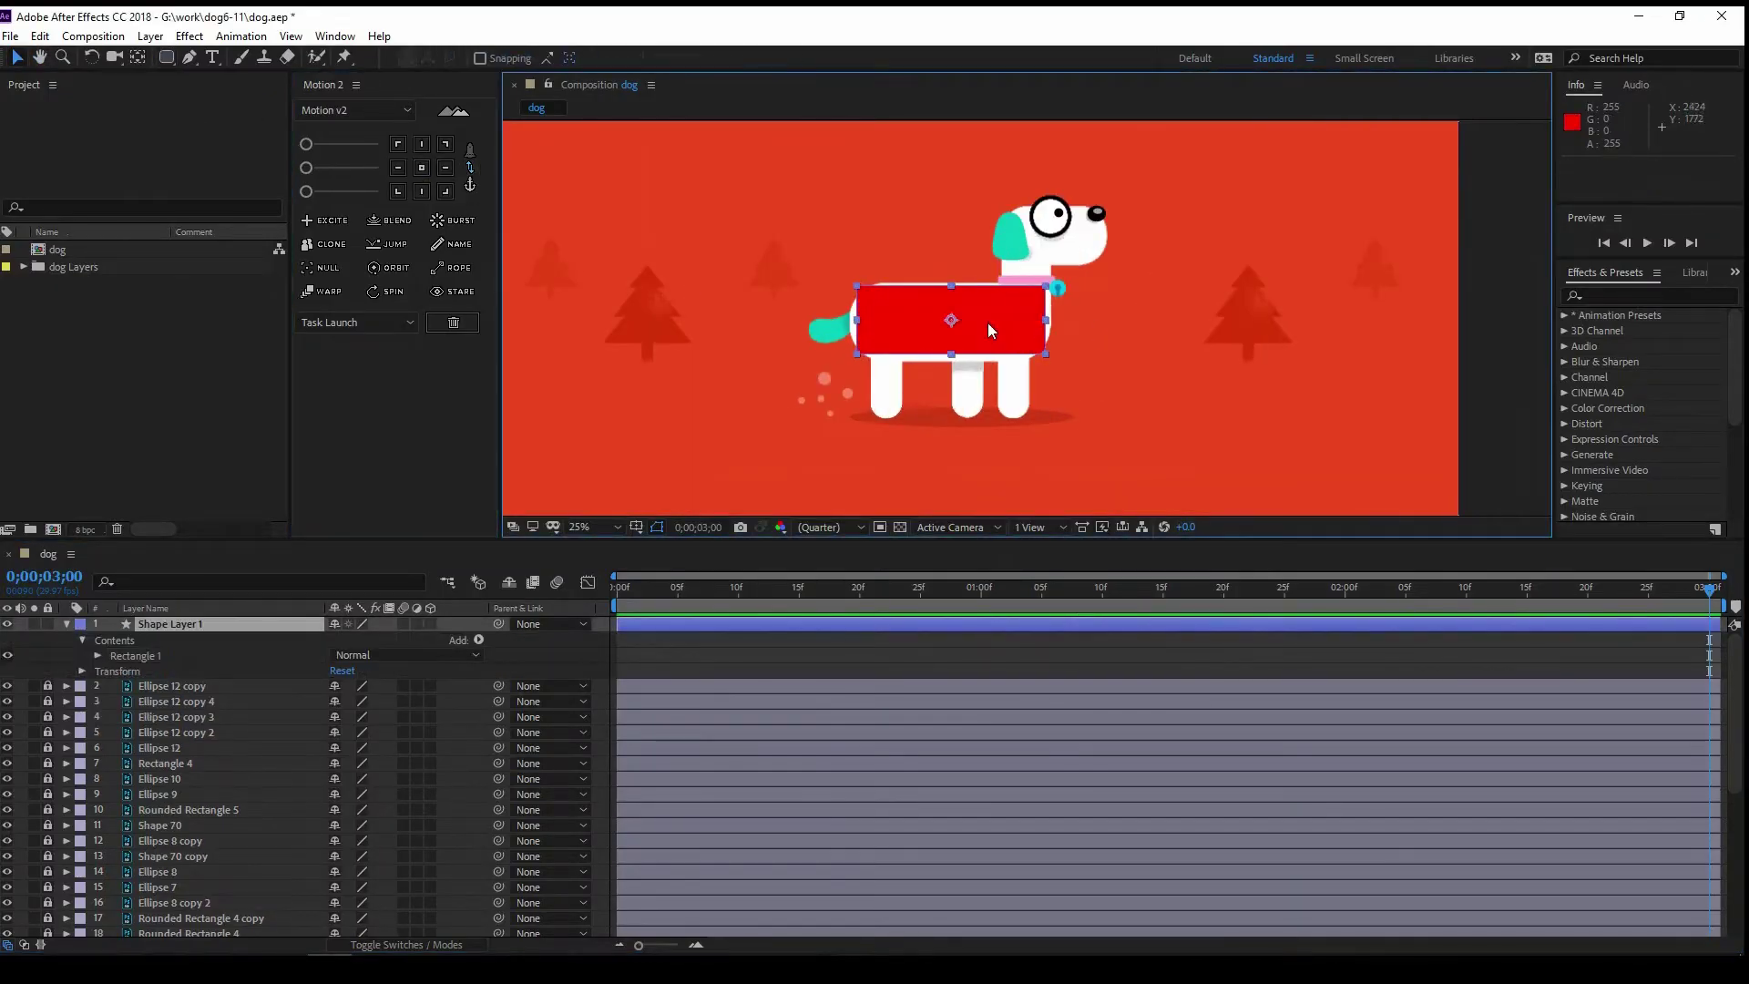
{"action": "left_click", "coordinate": [97, 656]}
{"action": "left_click", "coordinate": [113, 671]}
{"action": "mouse_move", "coordinate": [342, 717]}
{"action": "left_mouse_down"}
{"action": "mouse_move", "coordinate": [392, 716]}
{"action": "mouse_move", "coordinate": [391, 685]}
{"action": "left_mouse_up"}
Step: Nudge the pill slightly down and rename its layer 'body'
{"action": "left_click_drag", "start_coordinate": [937, 329], "coordinate": [937, 332]}
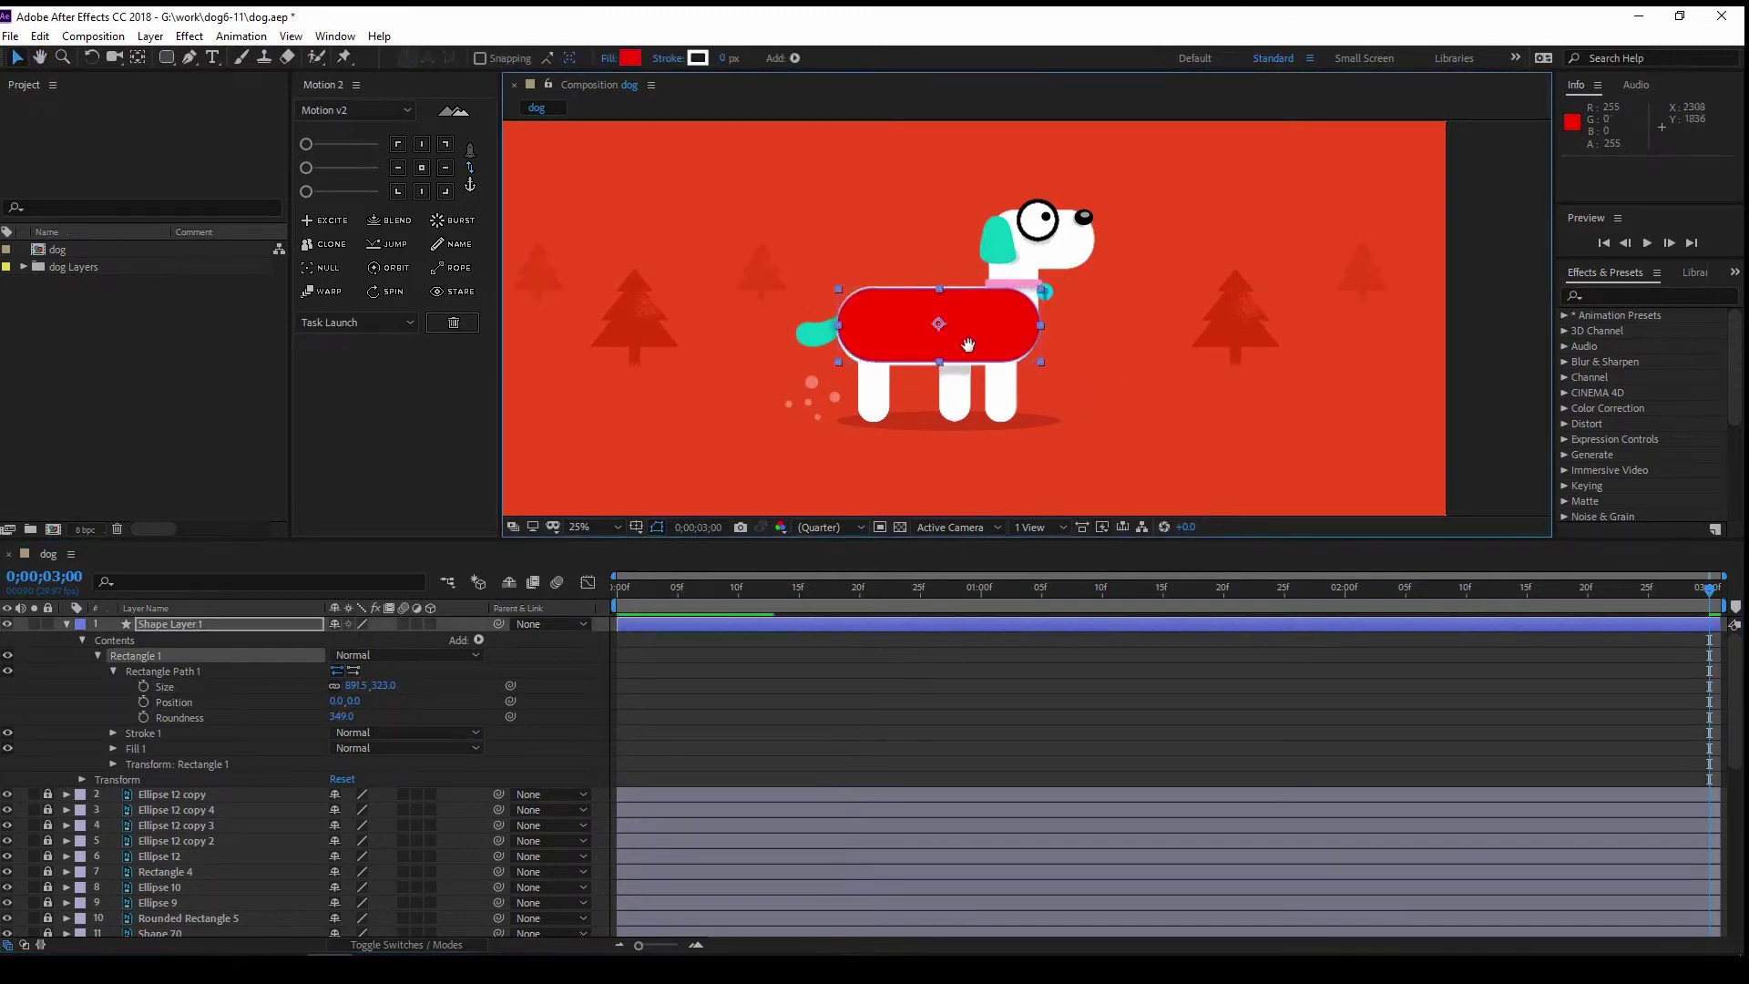
{"action": "left_click_drag", "start_coordinate": [998, 414], "coordinate": [1006, 422]}
{"action": "left_click", "coordinate": [907, 314]}
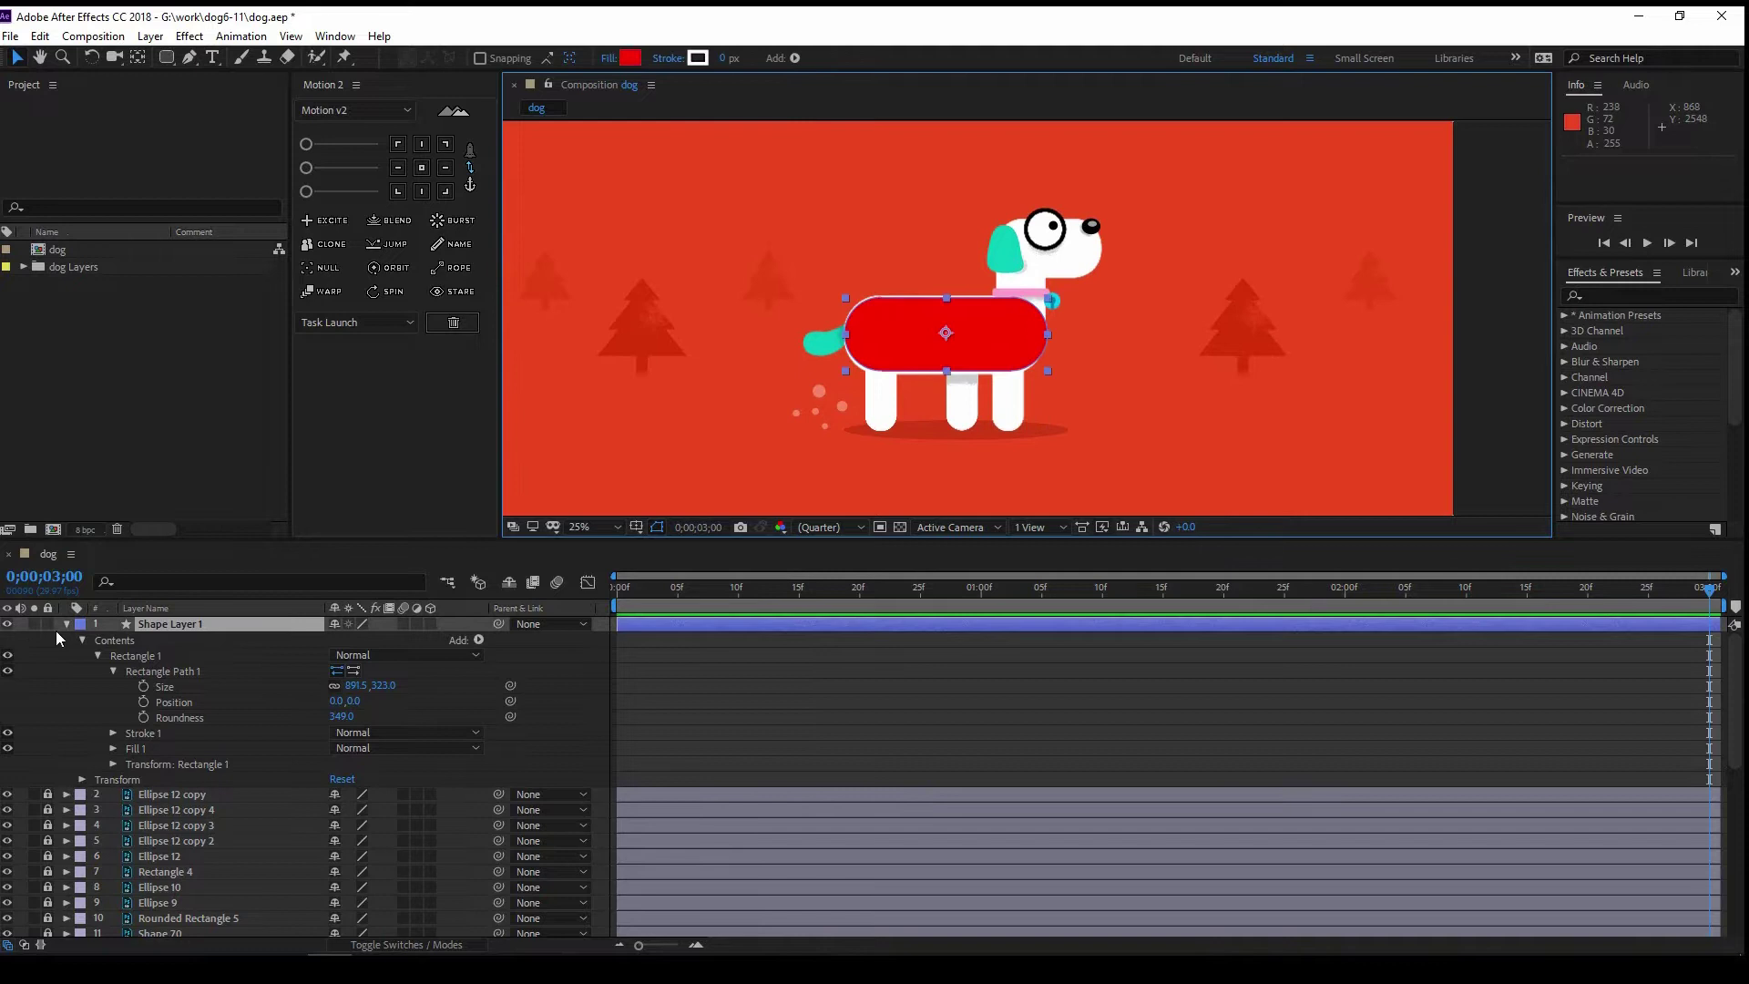
{"action": "left_click", "coordinate": [66, 624]}
{"action": "key", "text": "Return"}
{"action": "type", "text": "body"}
{"action": "key", "text": "Return"}
Step: Duplicate the body pill, try it as an upright, shrunken back leg, then delete the copy
{"action": "key", "text": "ctrl+d"}
{"action": "key", "text": "w"}
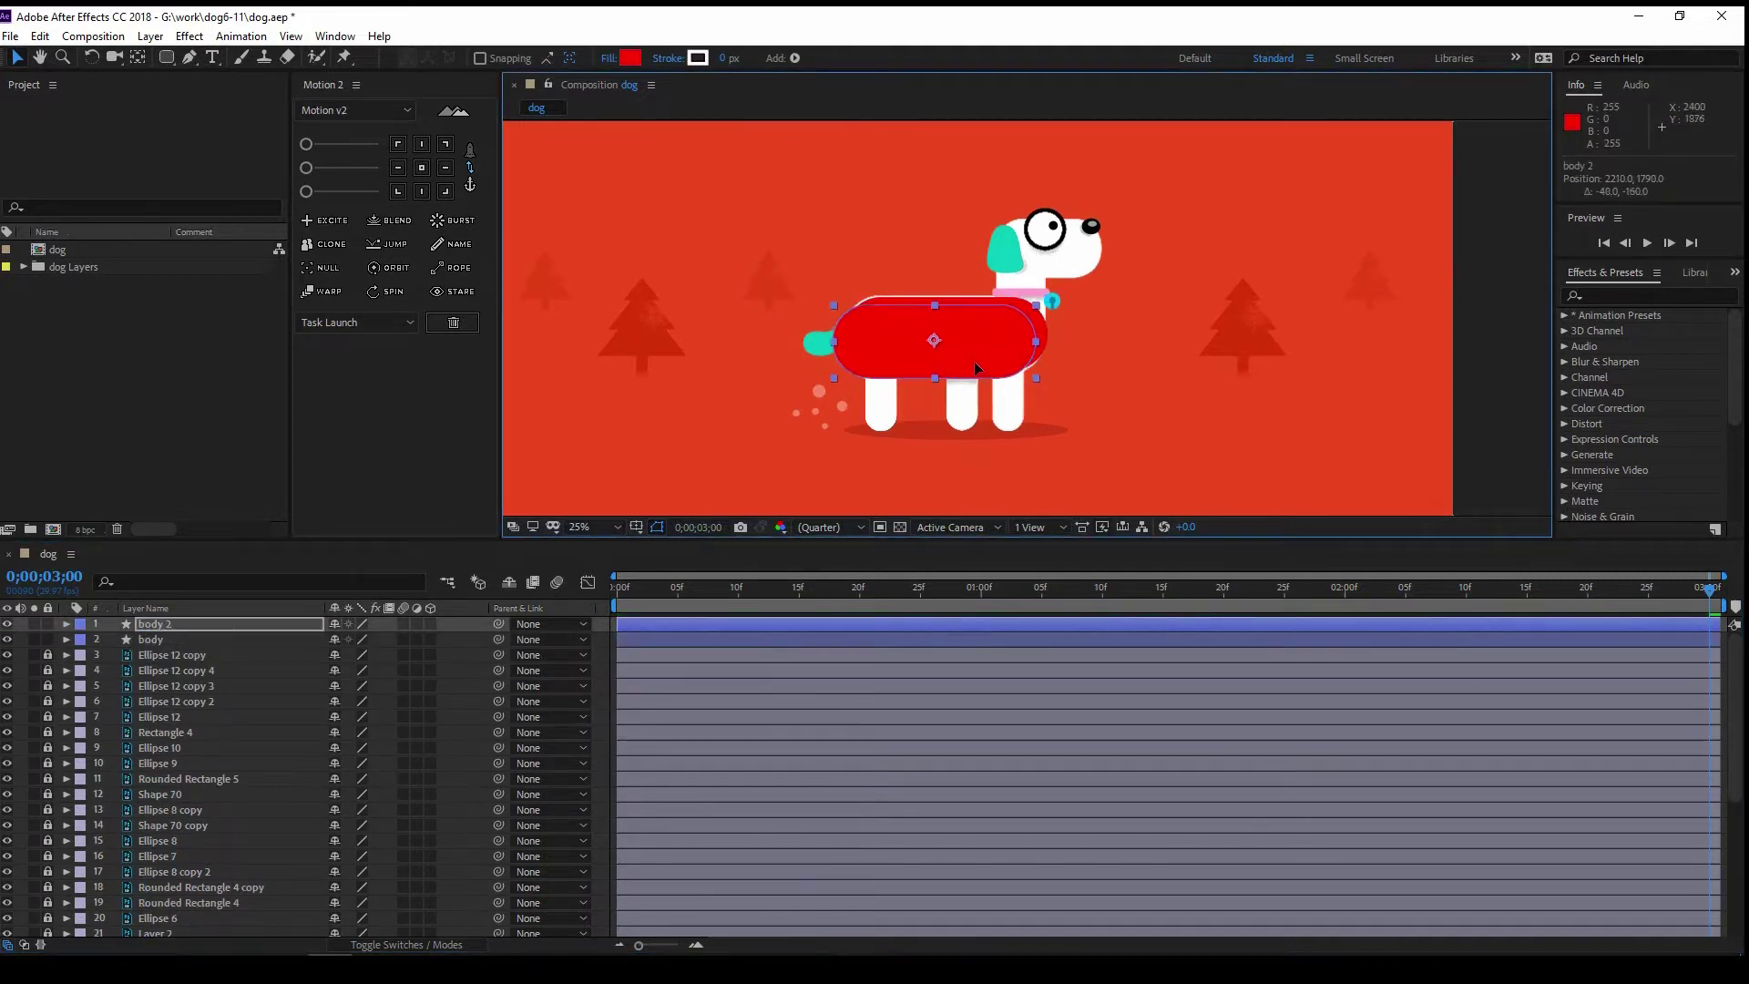
{"action": "left_click_drag", "start_coordinate": [948, 357], "coordinate": [914, 340]}
{"action": "key", "text": "v"}
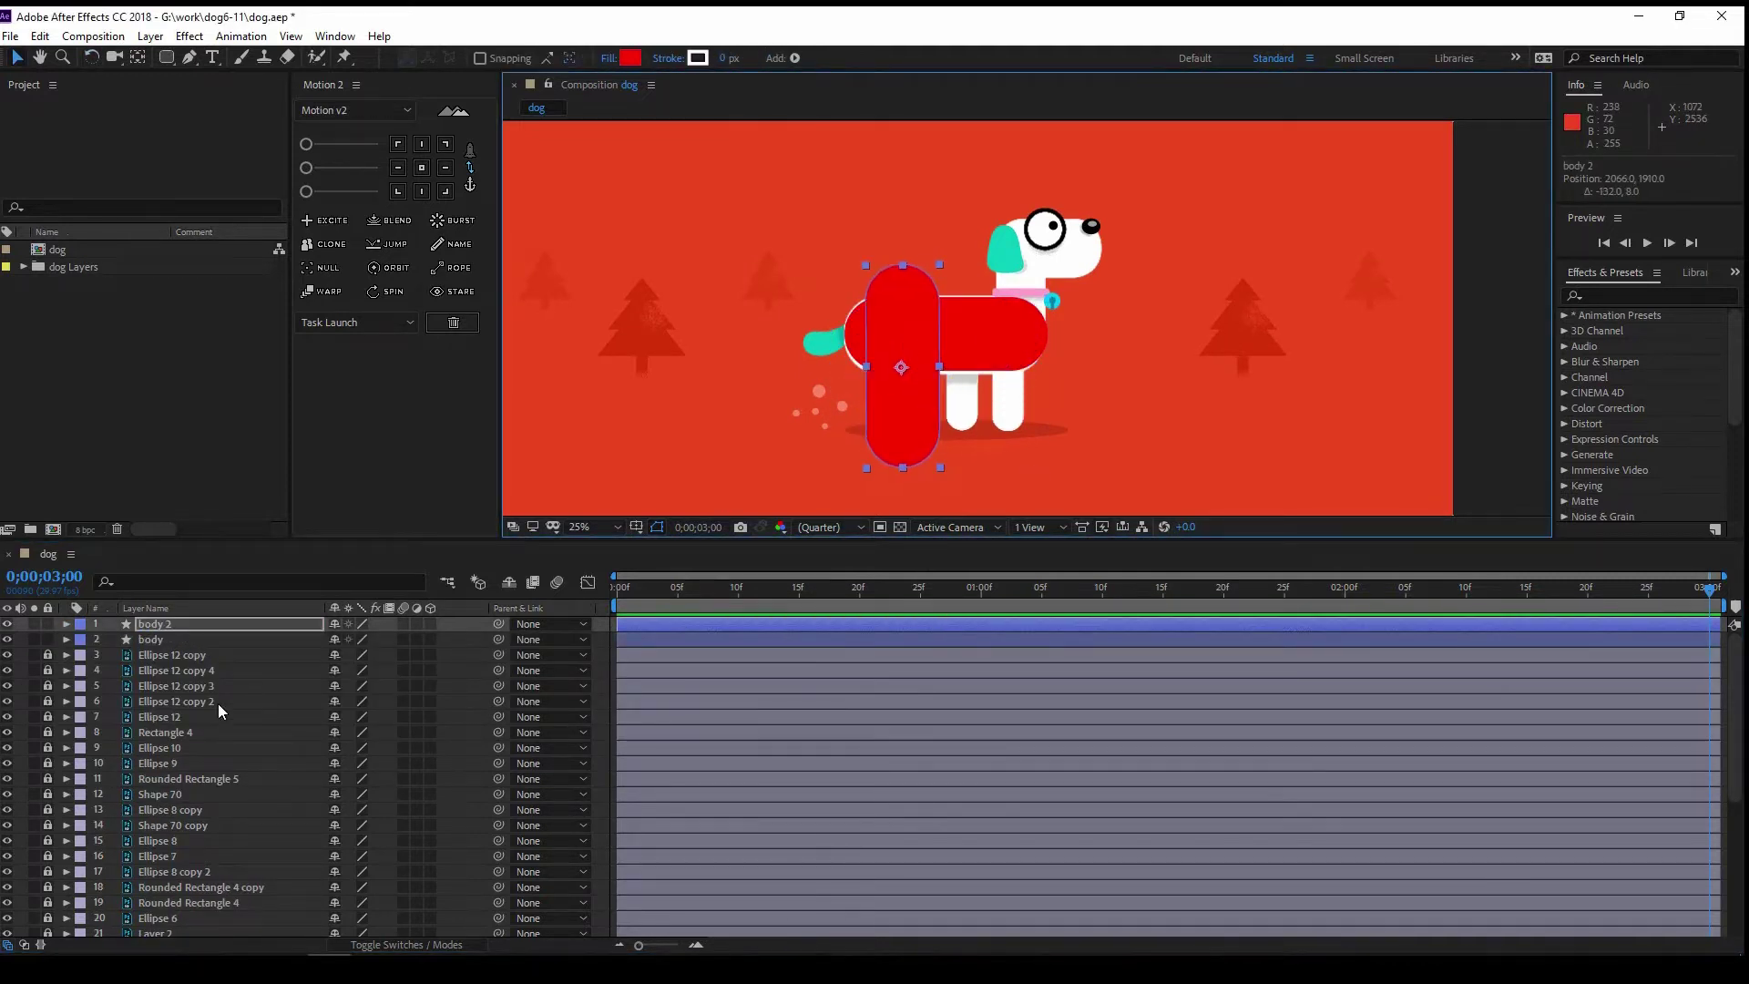
{"action": "key", "text": "ctrl+grave"}
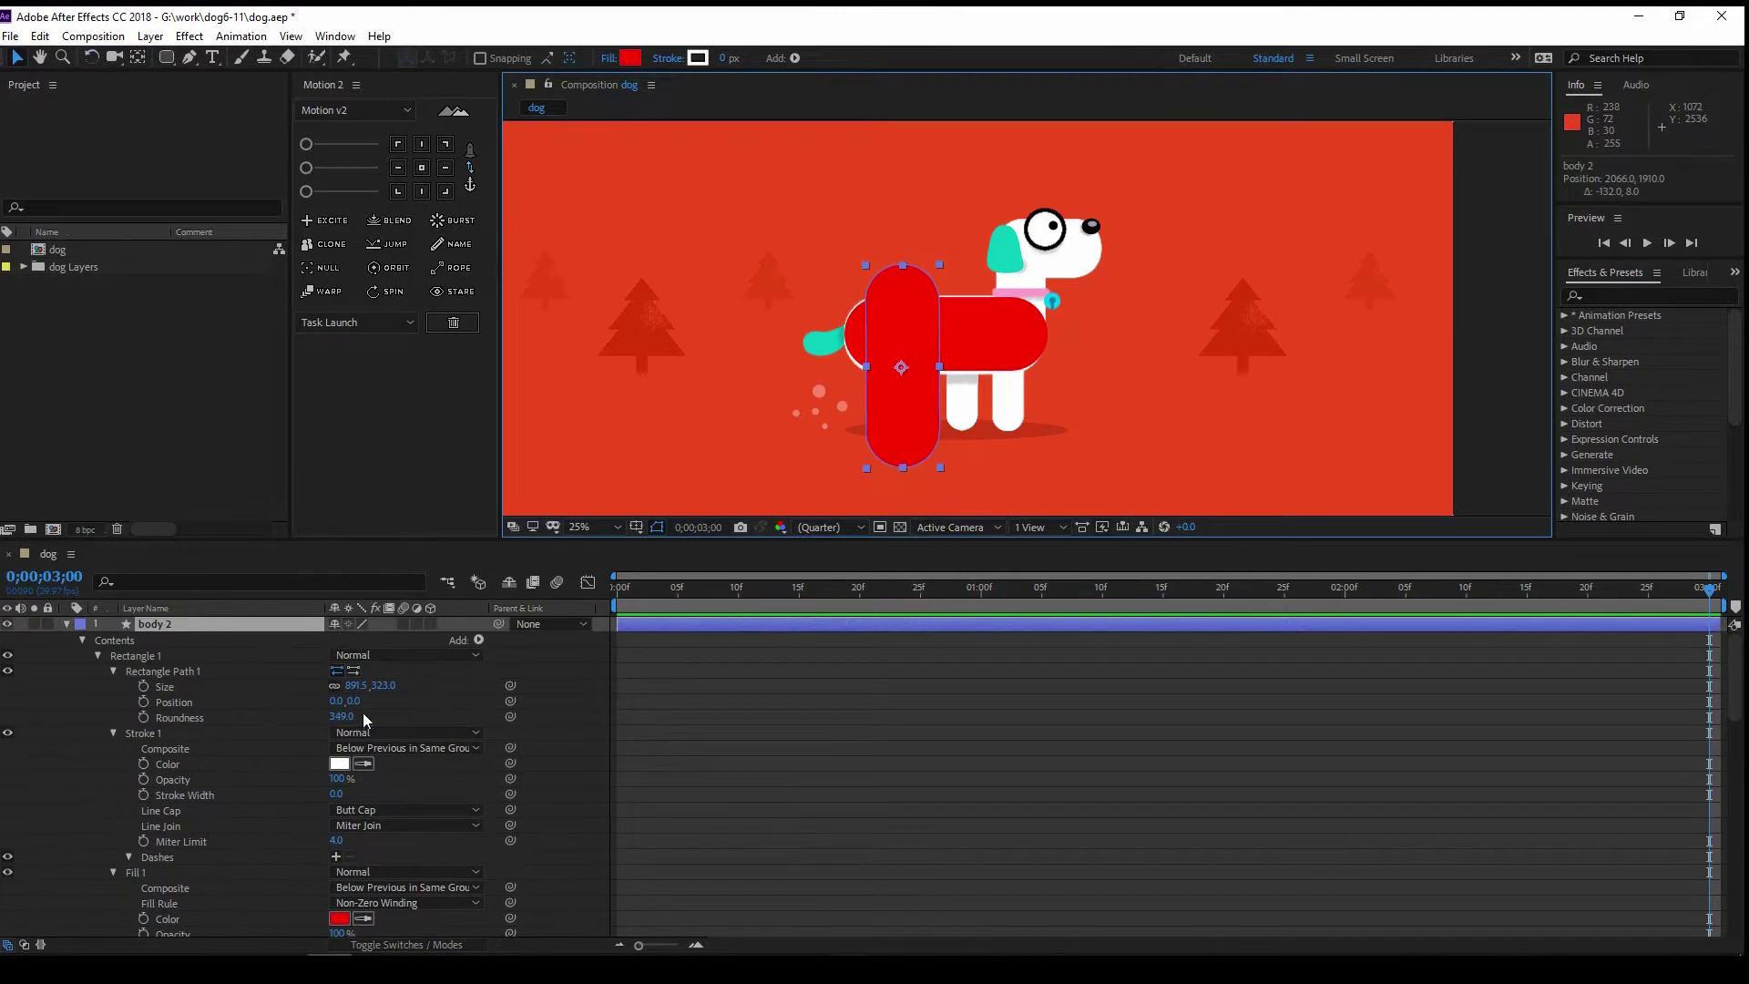
{"action": "left_click_drag", "start_coordinate": [358, 685], "coordinate": [266, 685]}
{"action": "left_click", "coordinate": [267, 656]}
{"action": "left_click_drag", "start_coordinate": [909, 379], "coordinate": [888, 402]}
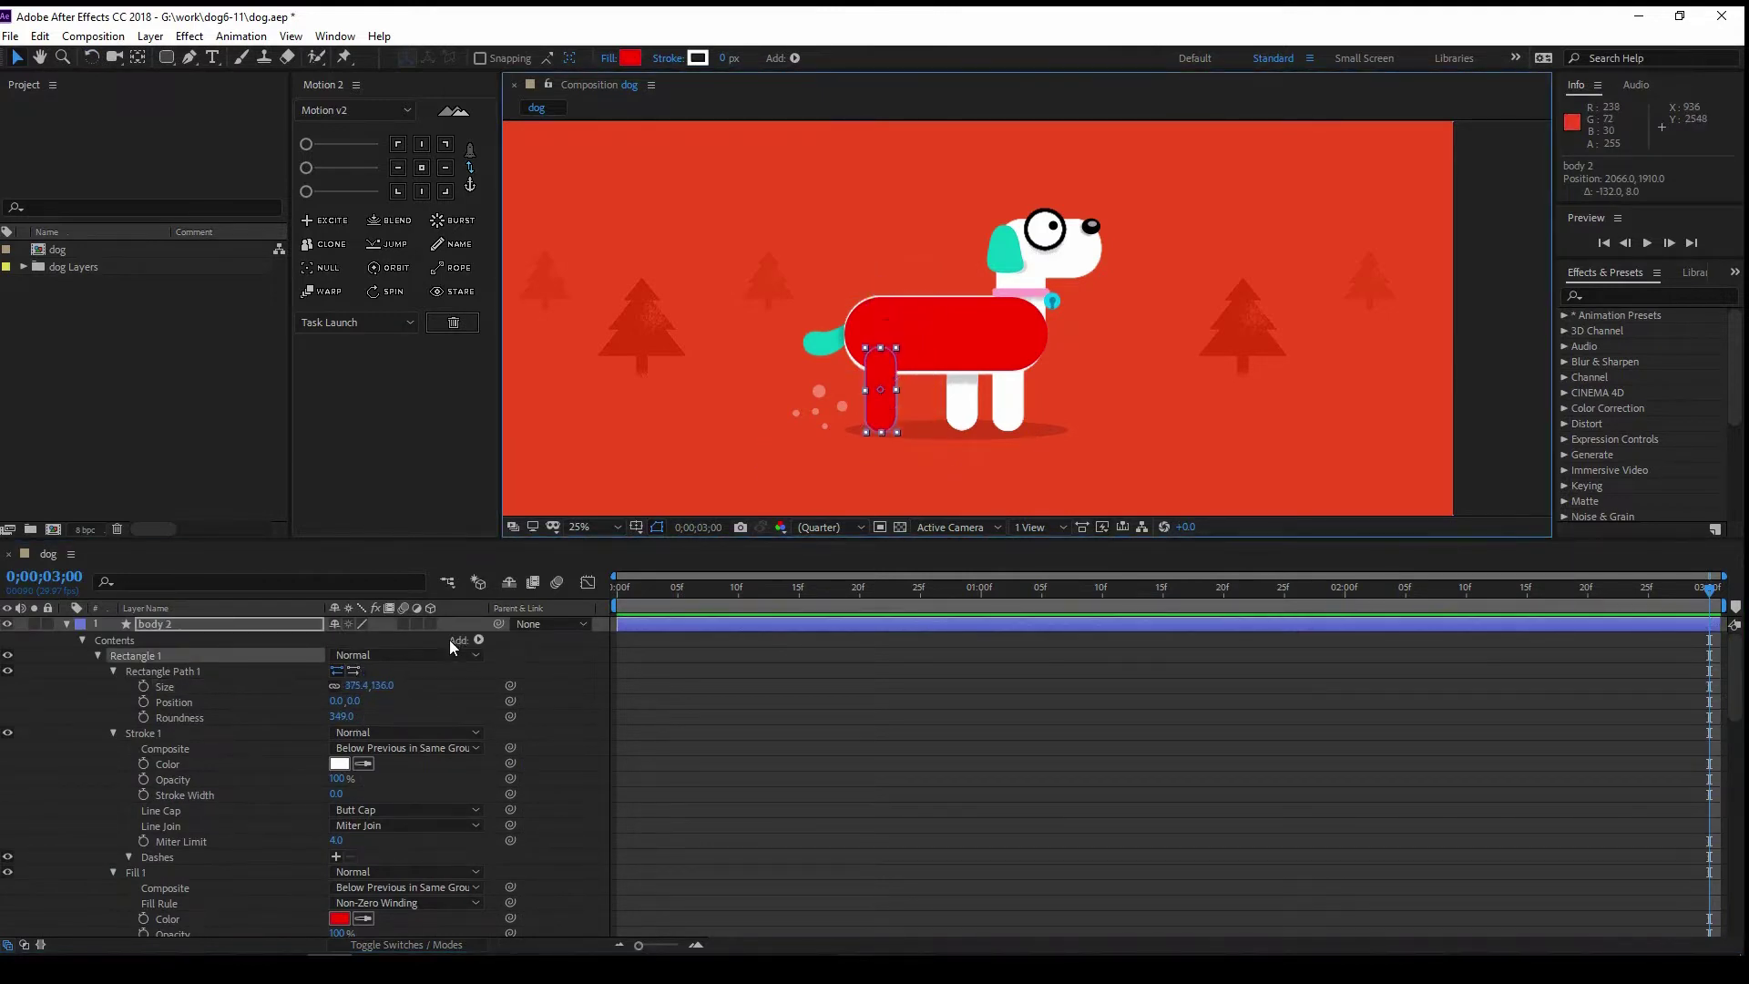
{"action": "key", "text": "Delete"}
{"action": "key", "text": "q"}
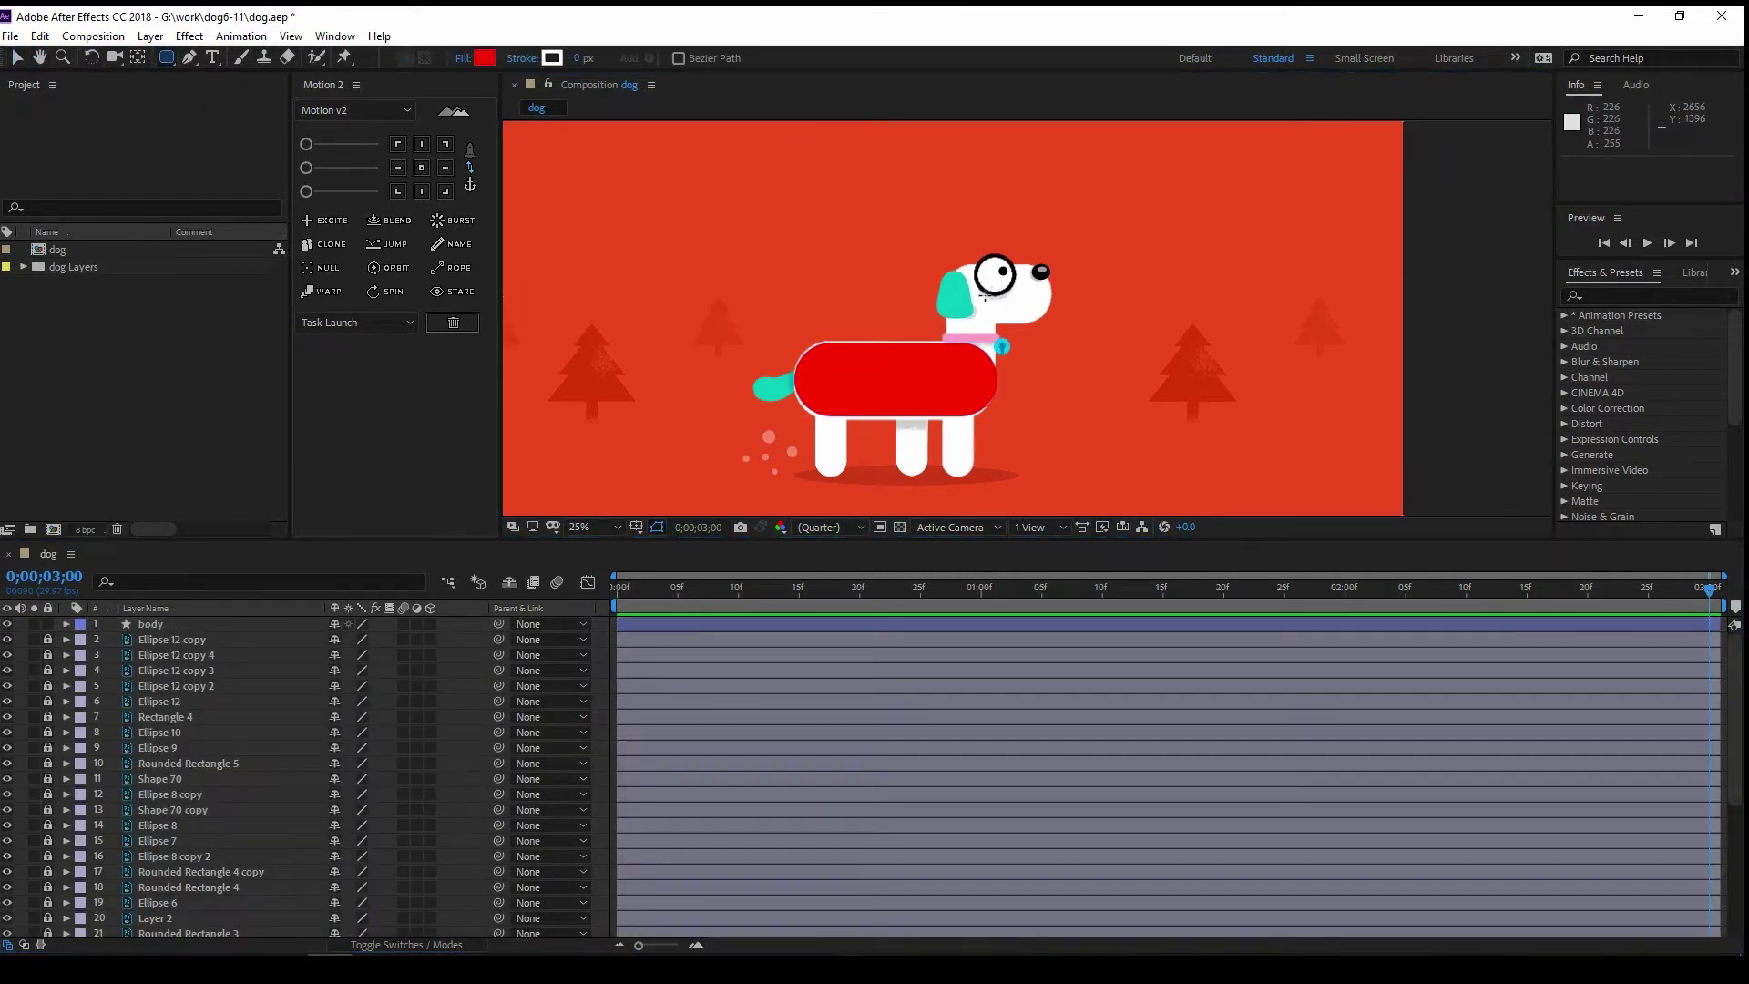
{"action": "scroll", "coordinate": [984, 296], "scroll_direction": "up", "scroll_amount": 2}
Step: Draw a red pill over the dog's head with Roundness 326 and name the layer 'head'
{"action": "left_click_drag", "start_coordinate": [919, 237], "coordinate": [1113, 349]}
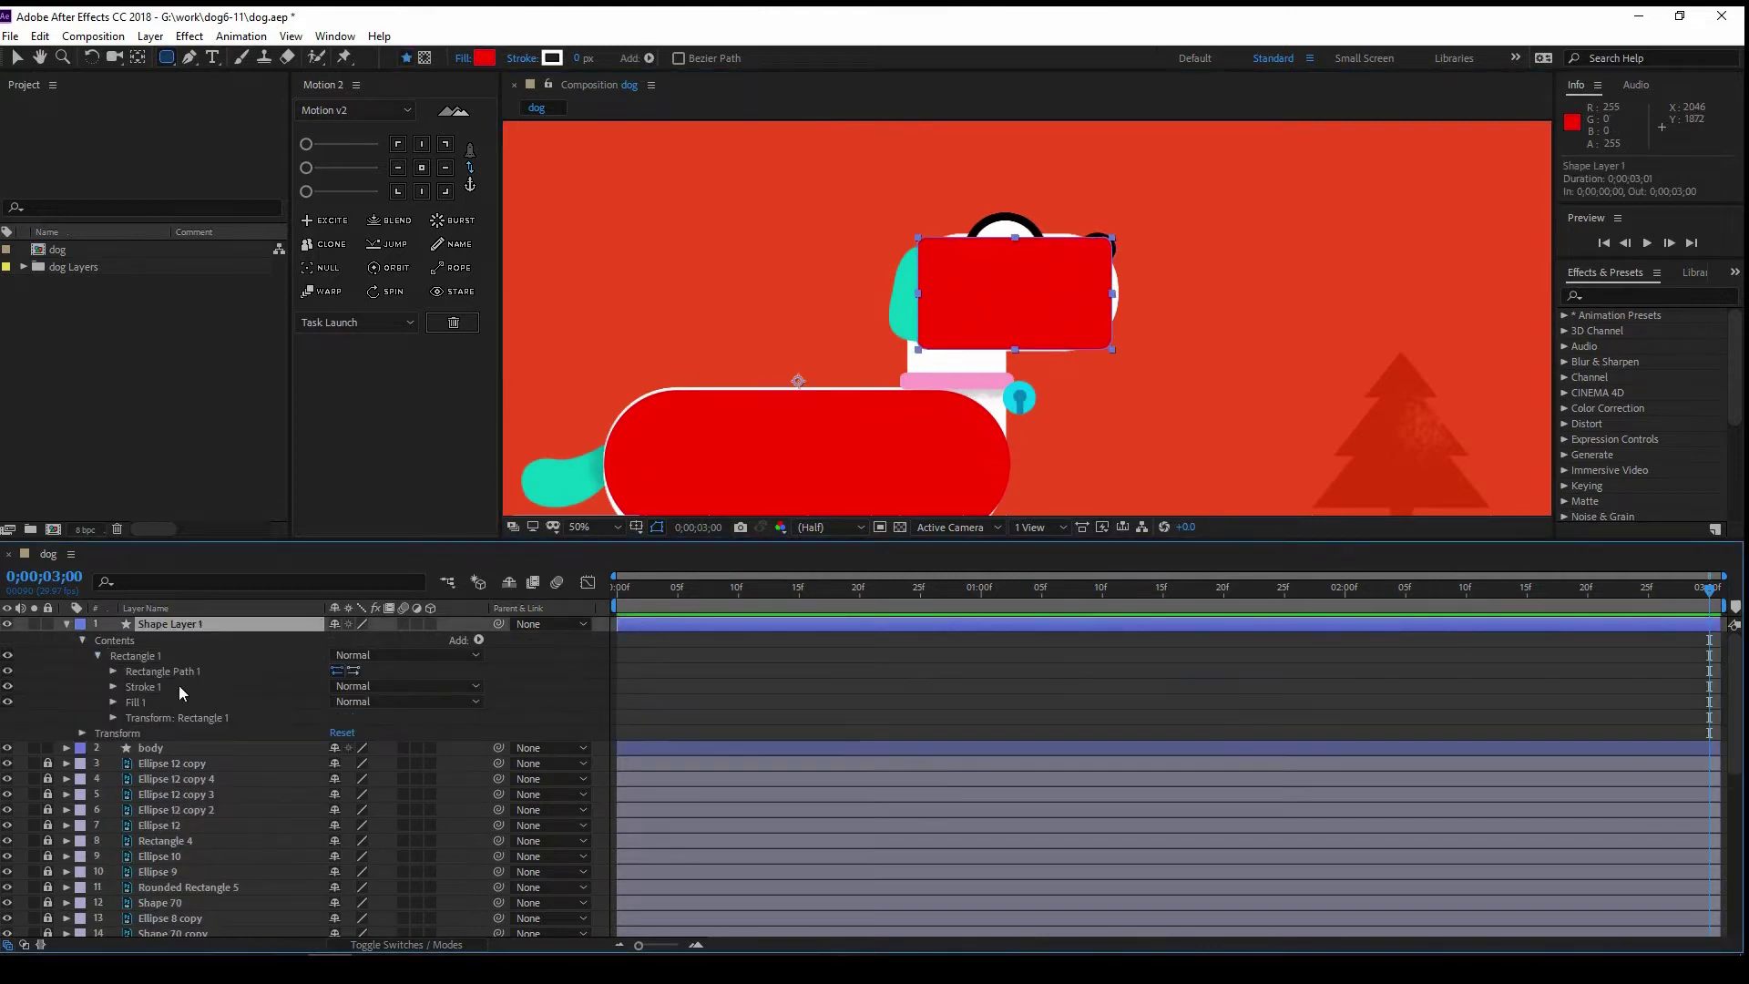
{"action": "left_click", "coordinate": [113, 671]}
{"action": "mouse_move", "coordinate": [341, 717]}
{"action": "left_mouse_down"}
{"action": "mouse_move", "coordinate": [401, 717]}
{"action": "mouse_move", "coordinate": [369, 690]}
{"action": "left_mouse_up"}
{"action": "key", "text": "v"}
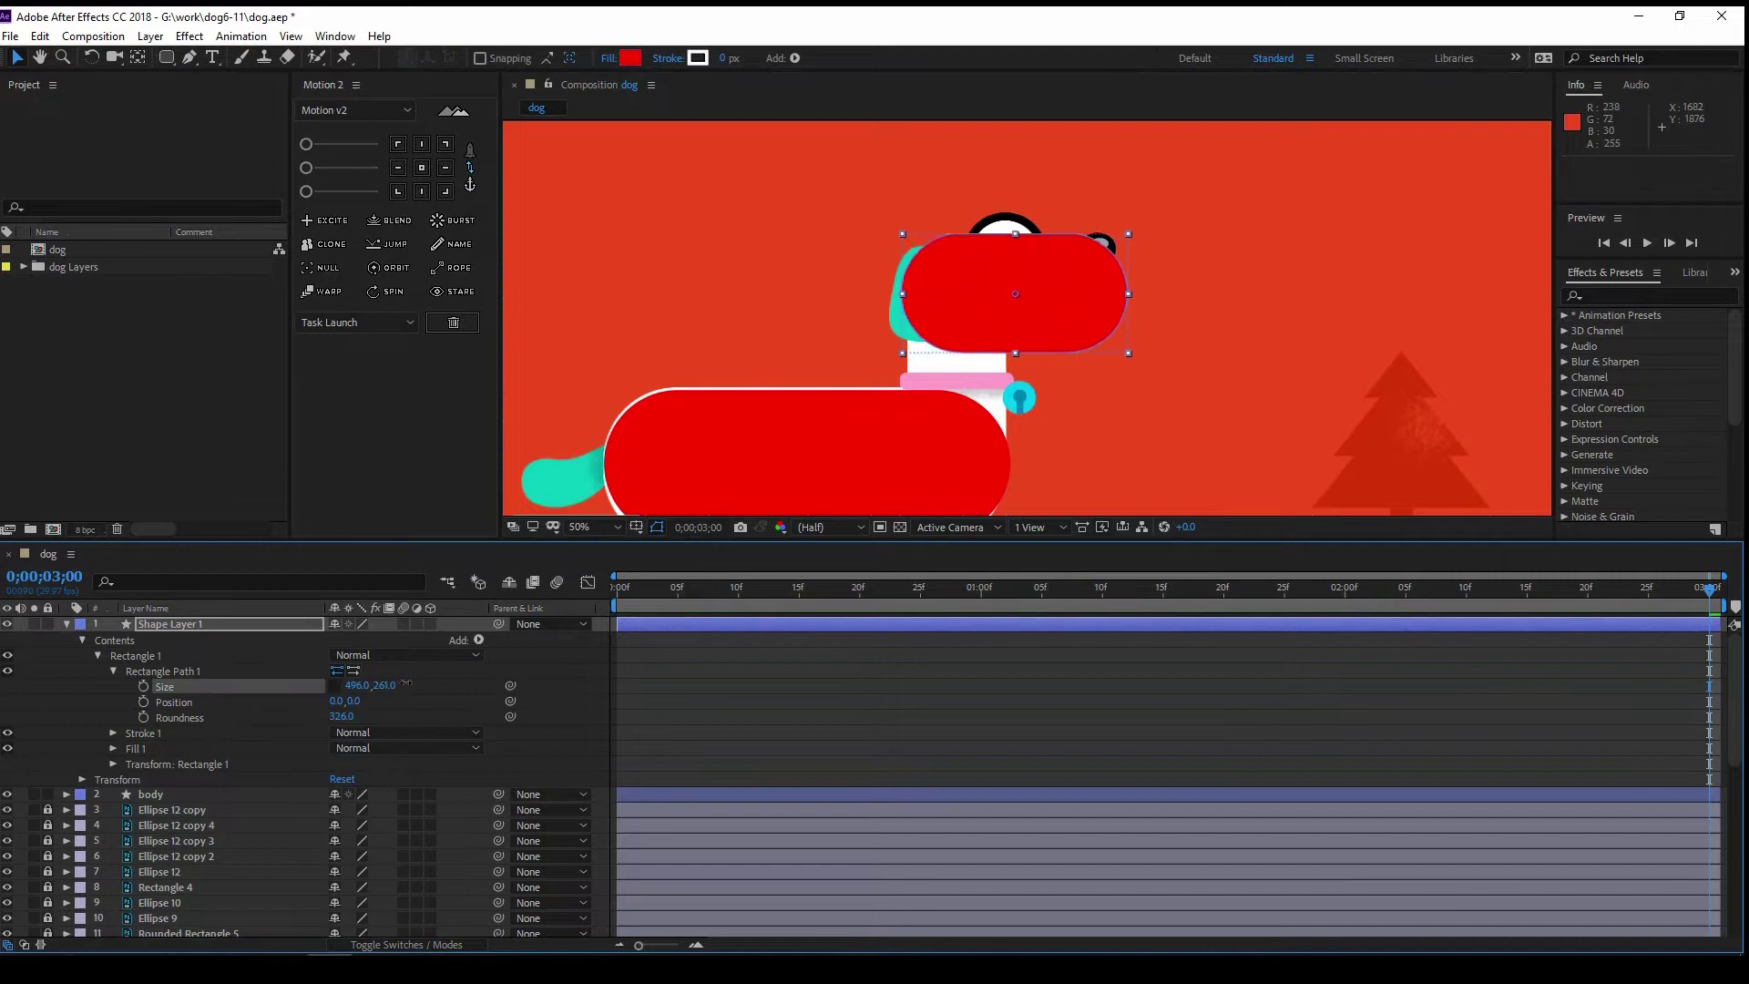
{"action": "left_click", "coordinate": [66, 624]}
{"action": "key", "text": "Return"}
{"action": "type", "text": "hea"}
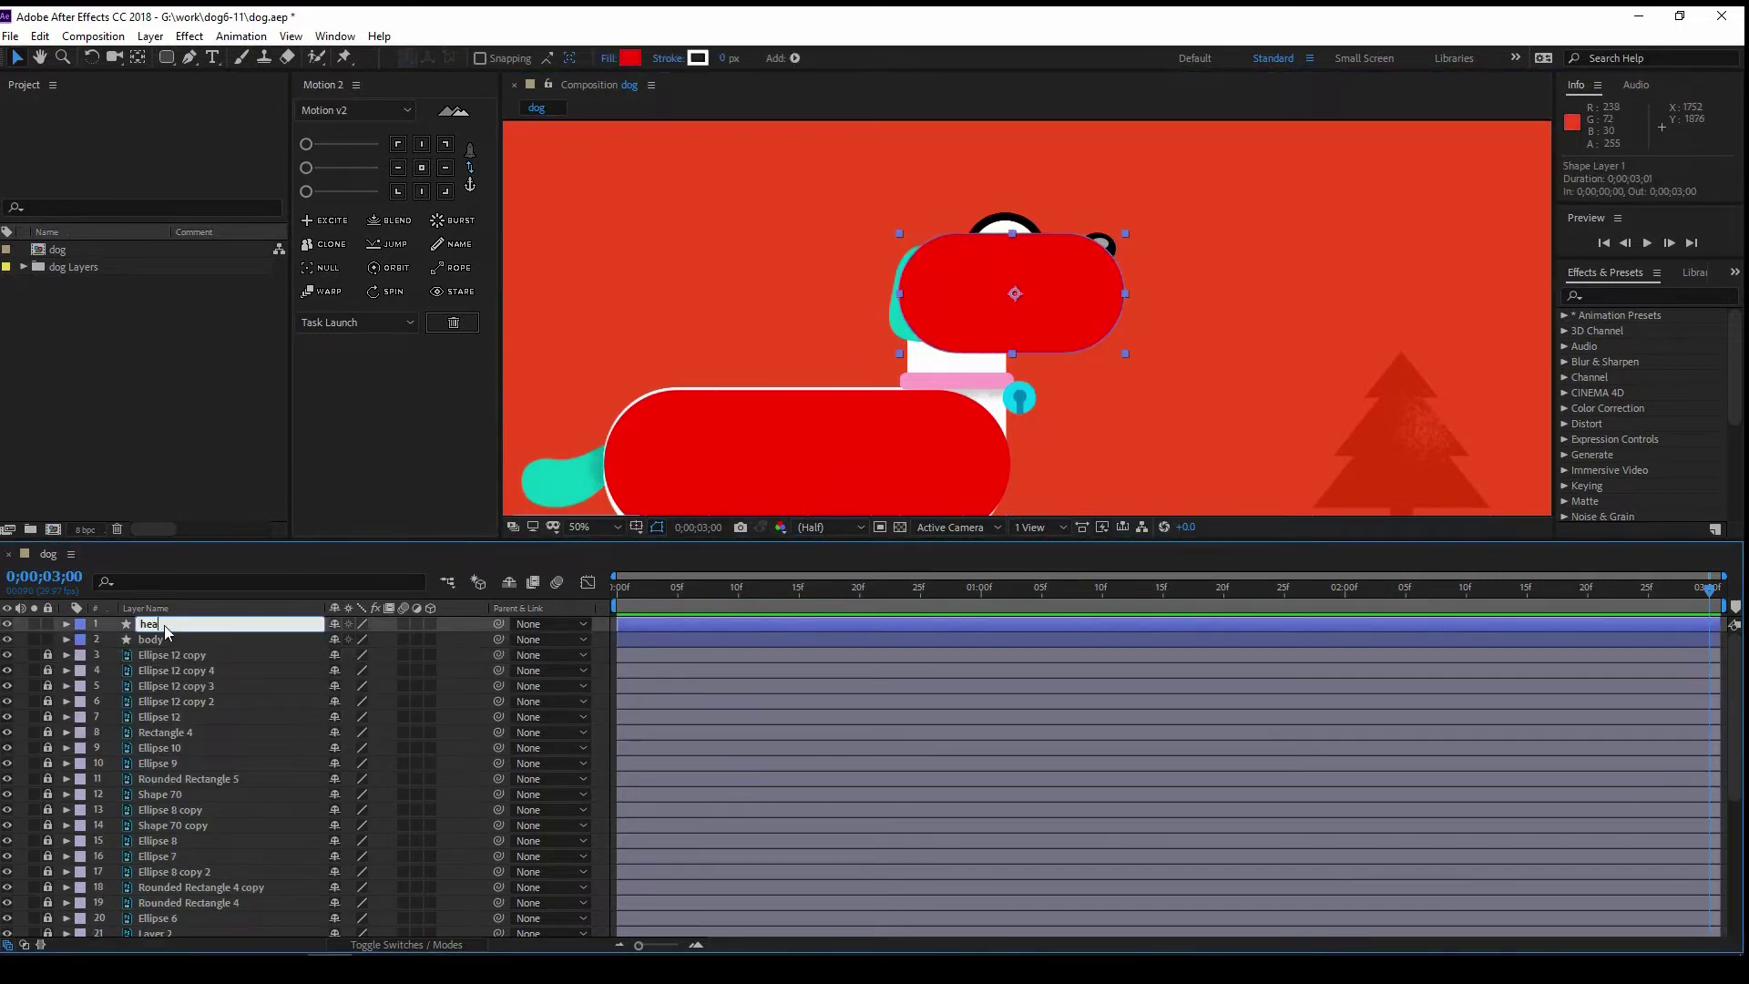
{"action": "type", "text": "d"}
{"action": "key", "text": "Return"}
Step: Slightly increase the body layer's Rectangle Path Size to widen the pill
{"action": "left_click", "coordinate": [905, 417]}
{"action": "key", "text": "u"}
{"action": "key", "text": "u"}
{"action": "left_click_drag", "start_coordinate": [376, 685], "coordinate": [377, 684]}
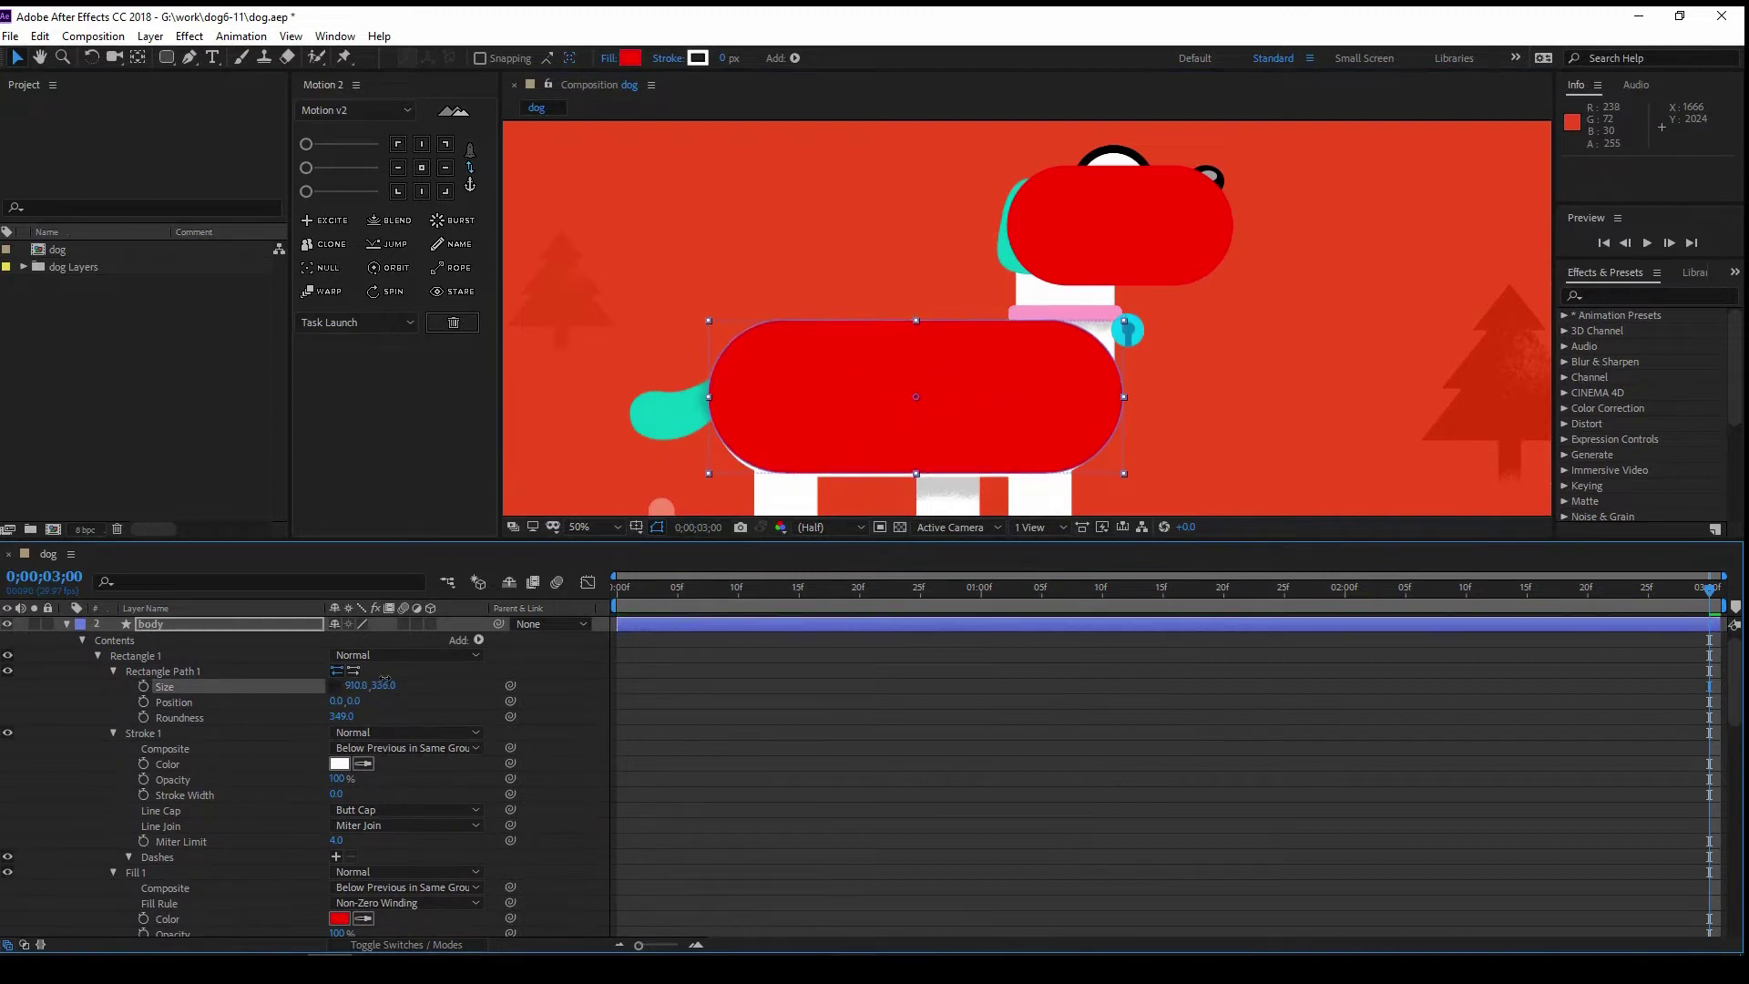
Step: Change the body pill's fill to white, sampled with the eyedropper from the dog's legs
{"action": "scroll", "coordinate": [975, 393], "scroll_direction": "down", "scroll_amount": 2}
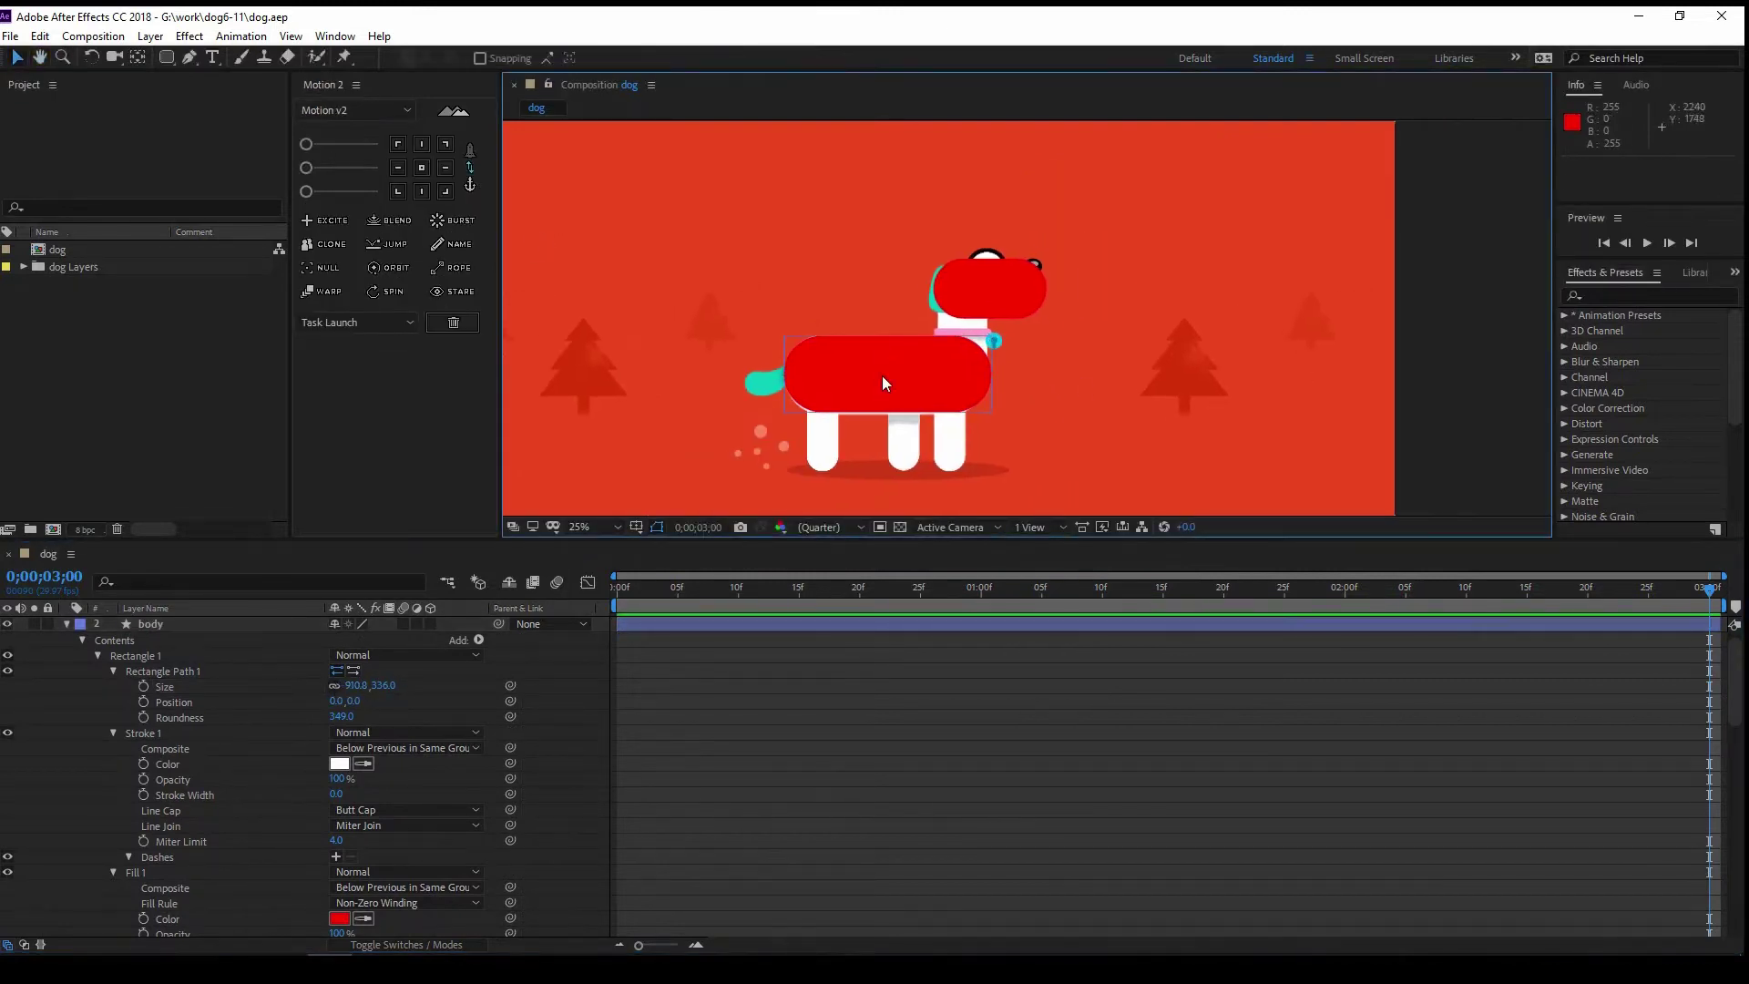
{"action": "left_click", "coordinate": [896, 398]}
{"action": "left_click", "coordinate": [630, 57]}
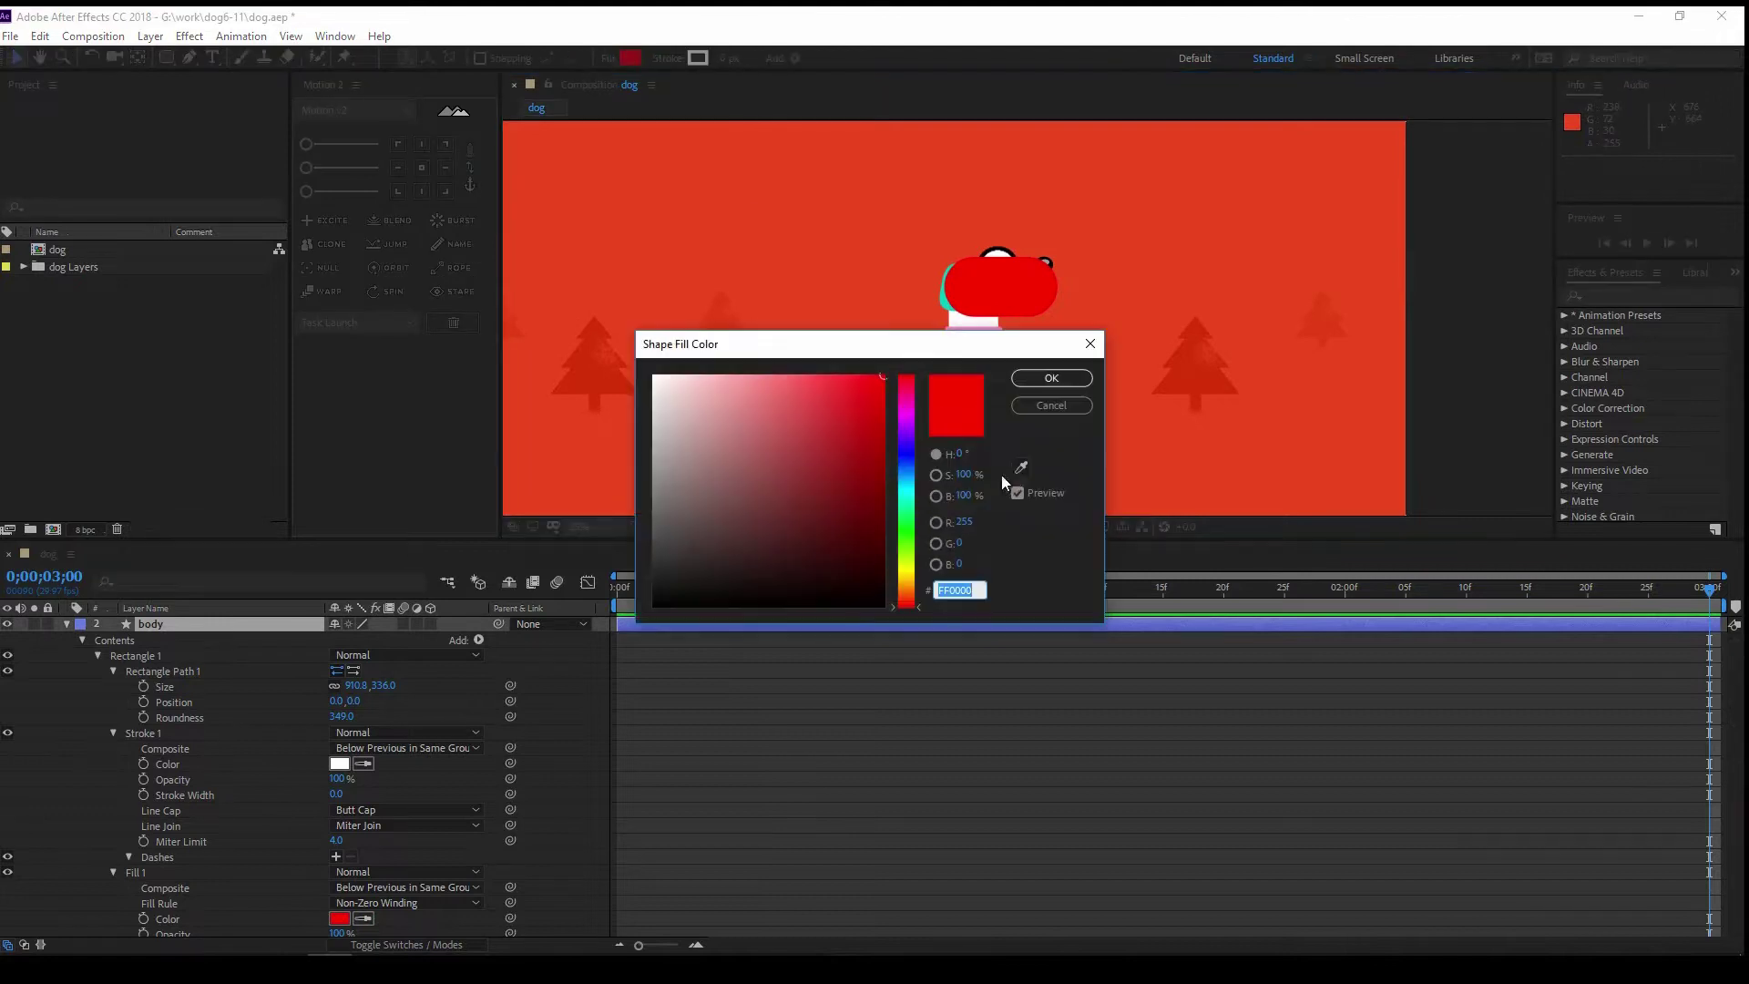
{"action": "left_click", "coordinate": [1557, 444]}
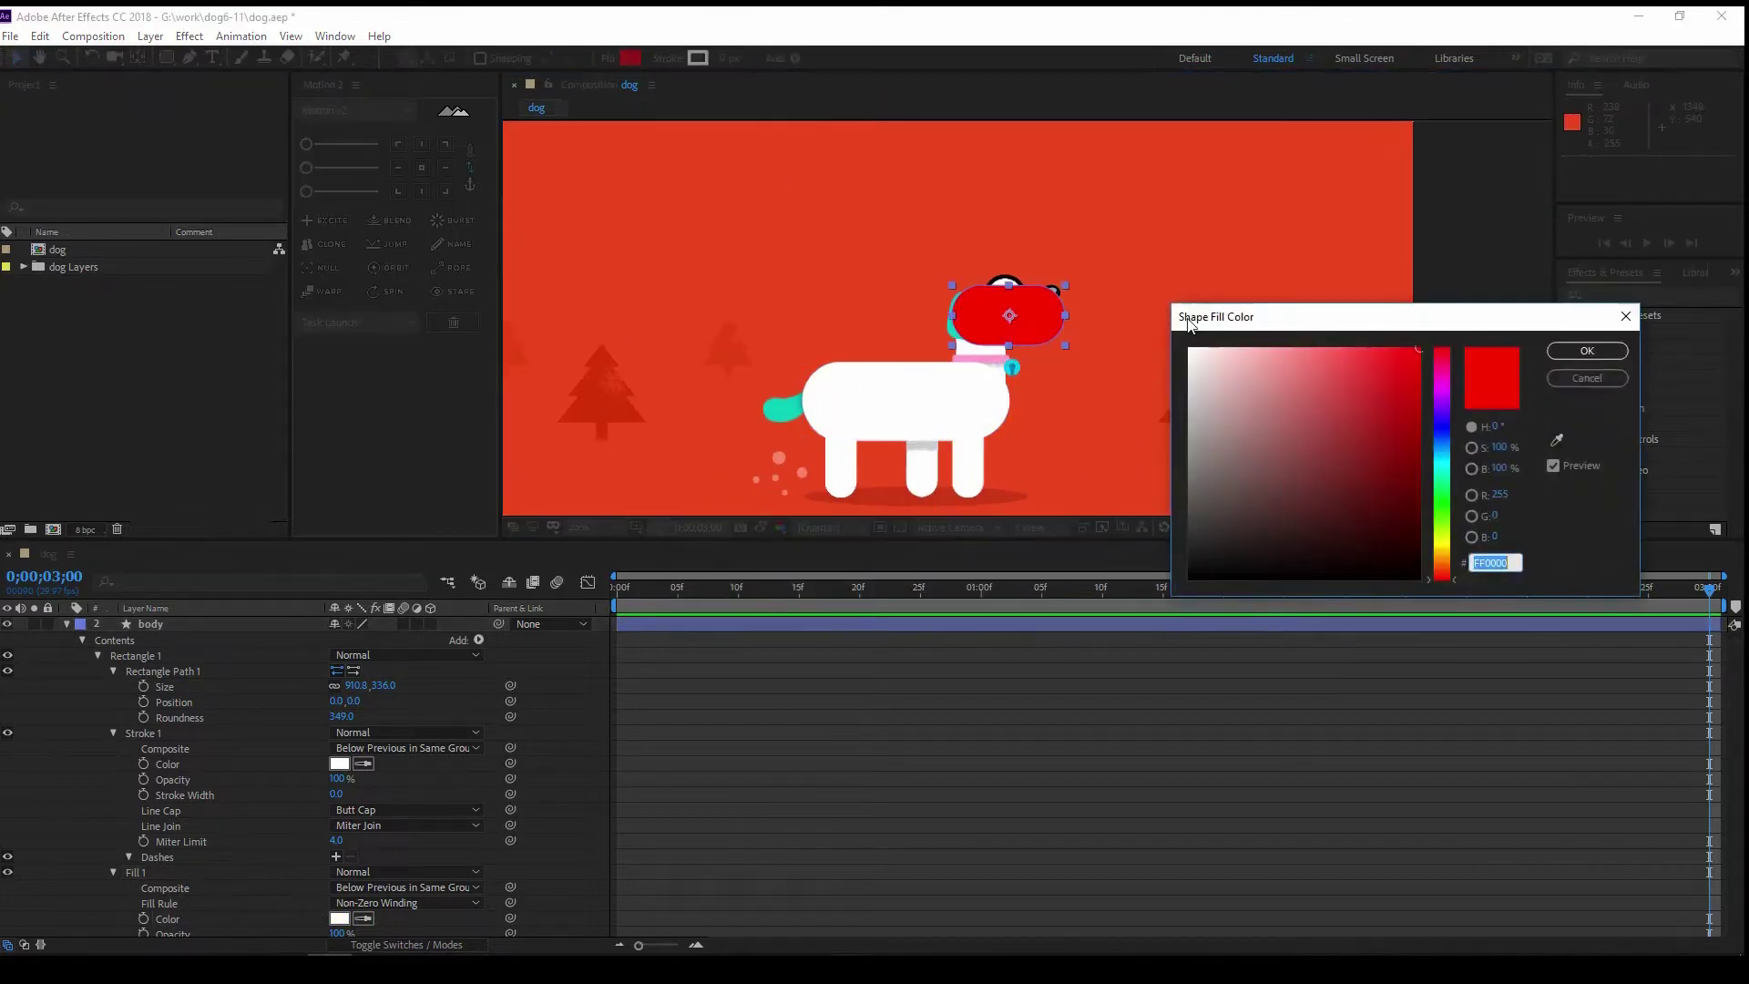
{"action": "left_click", "coordinate": [934, 409]}
{"action": "key", "text": "Return"}
{"action": "left_click", "coordinate": [66, 623]}
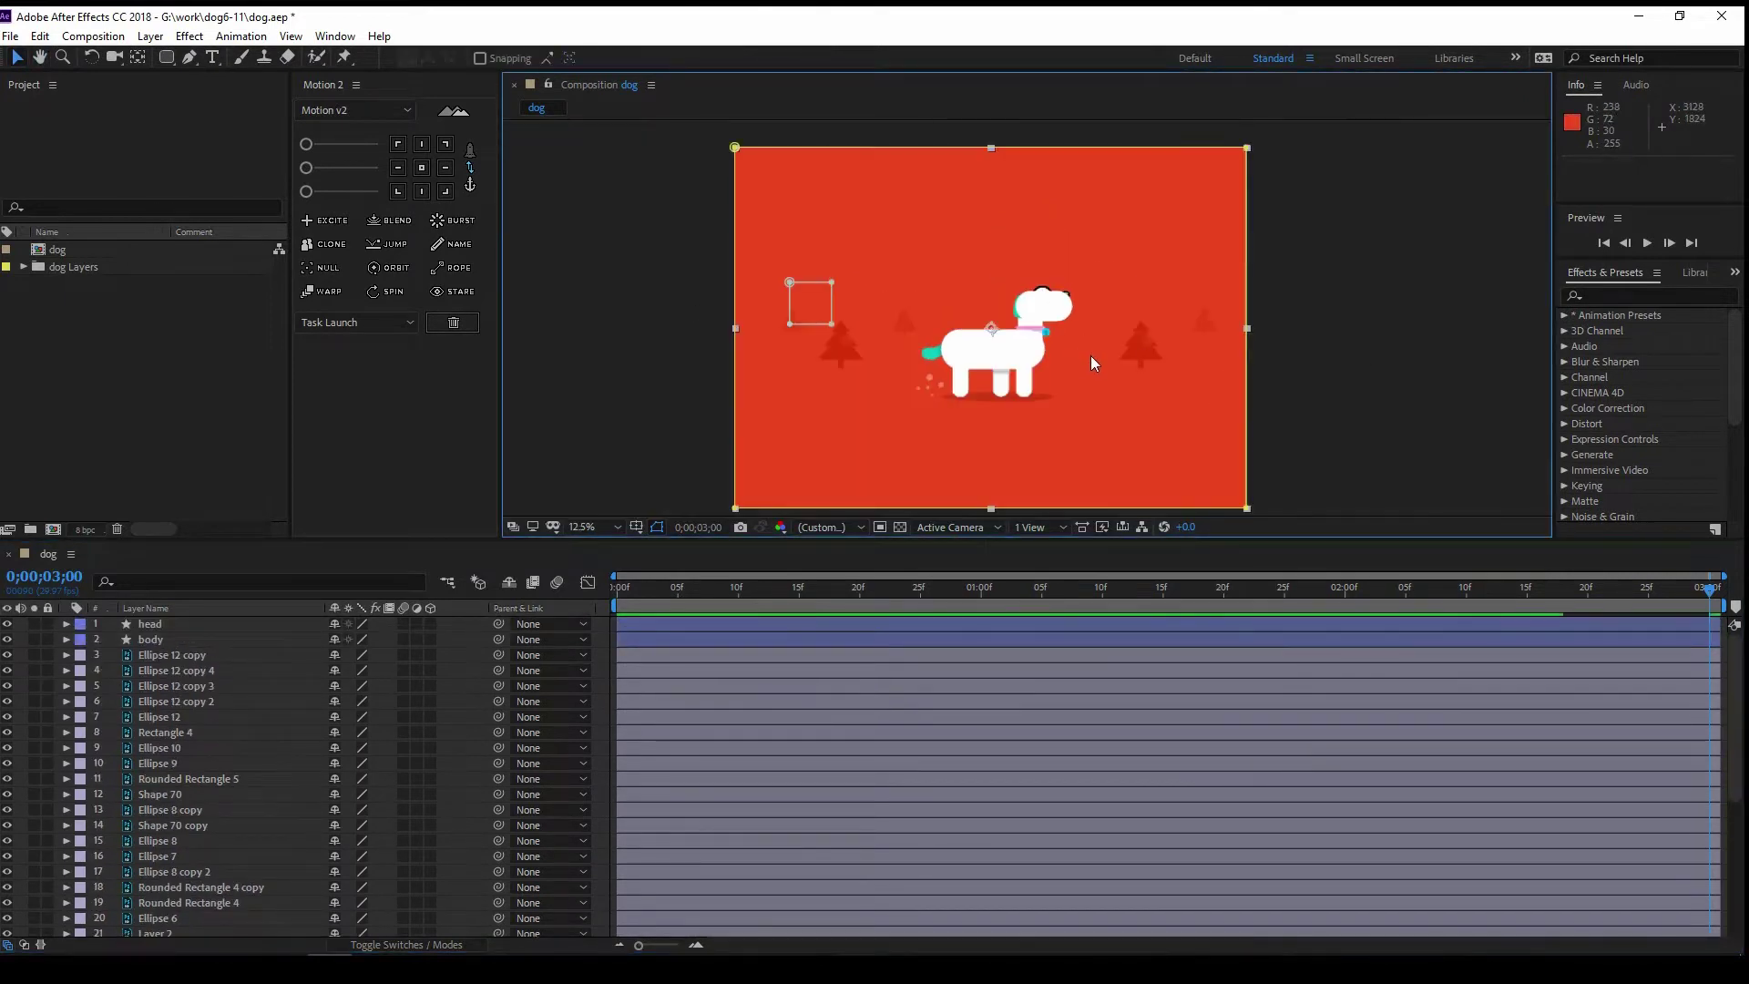
Step: Step through the tree layers naming them tree 1, tree2 and tree3, then select the four layers above
{"action": "left_click", "coordinate": [792, 324]}
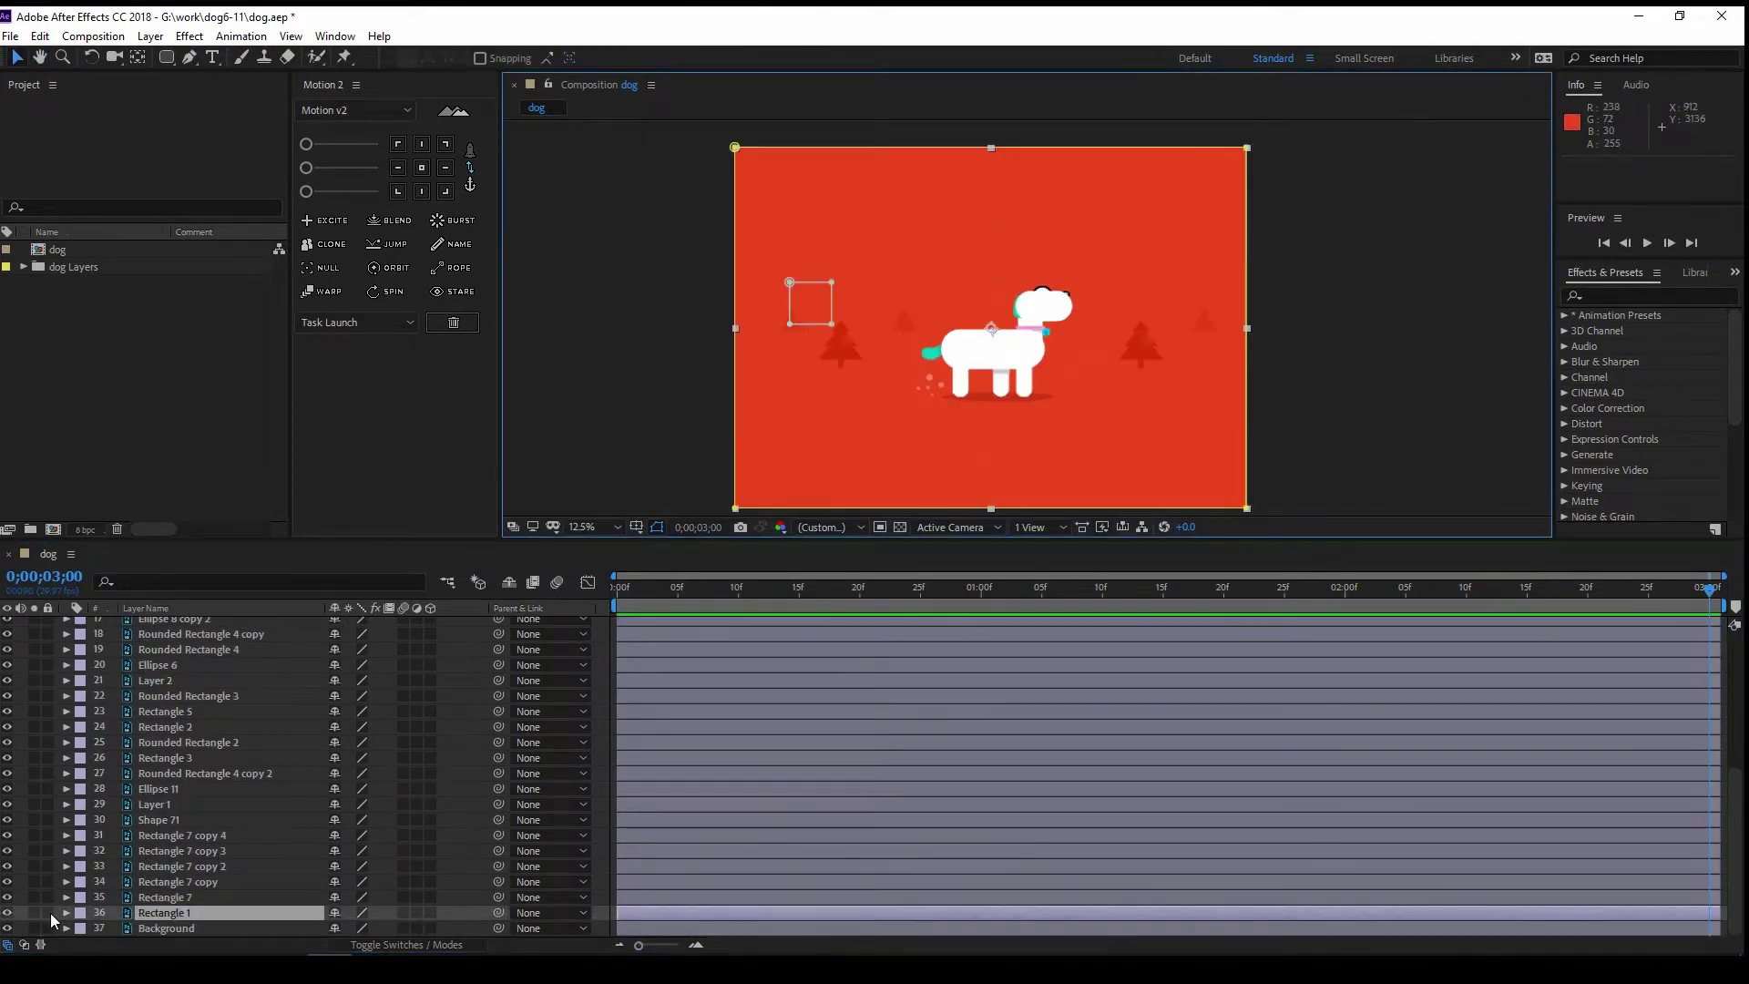
{"action": "left_click_drag", "start_coordinate": [1296, 351], "coordinate": [1287, 333]}
{"action": "left_click", "coordinate": [9, 928]}
{"action": "left_click", "coordinate": [8, 928]}
{"action": "key", "text": "ctrl+Up"}
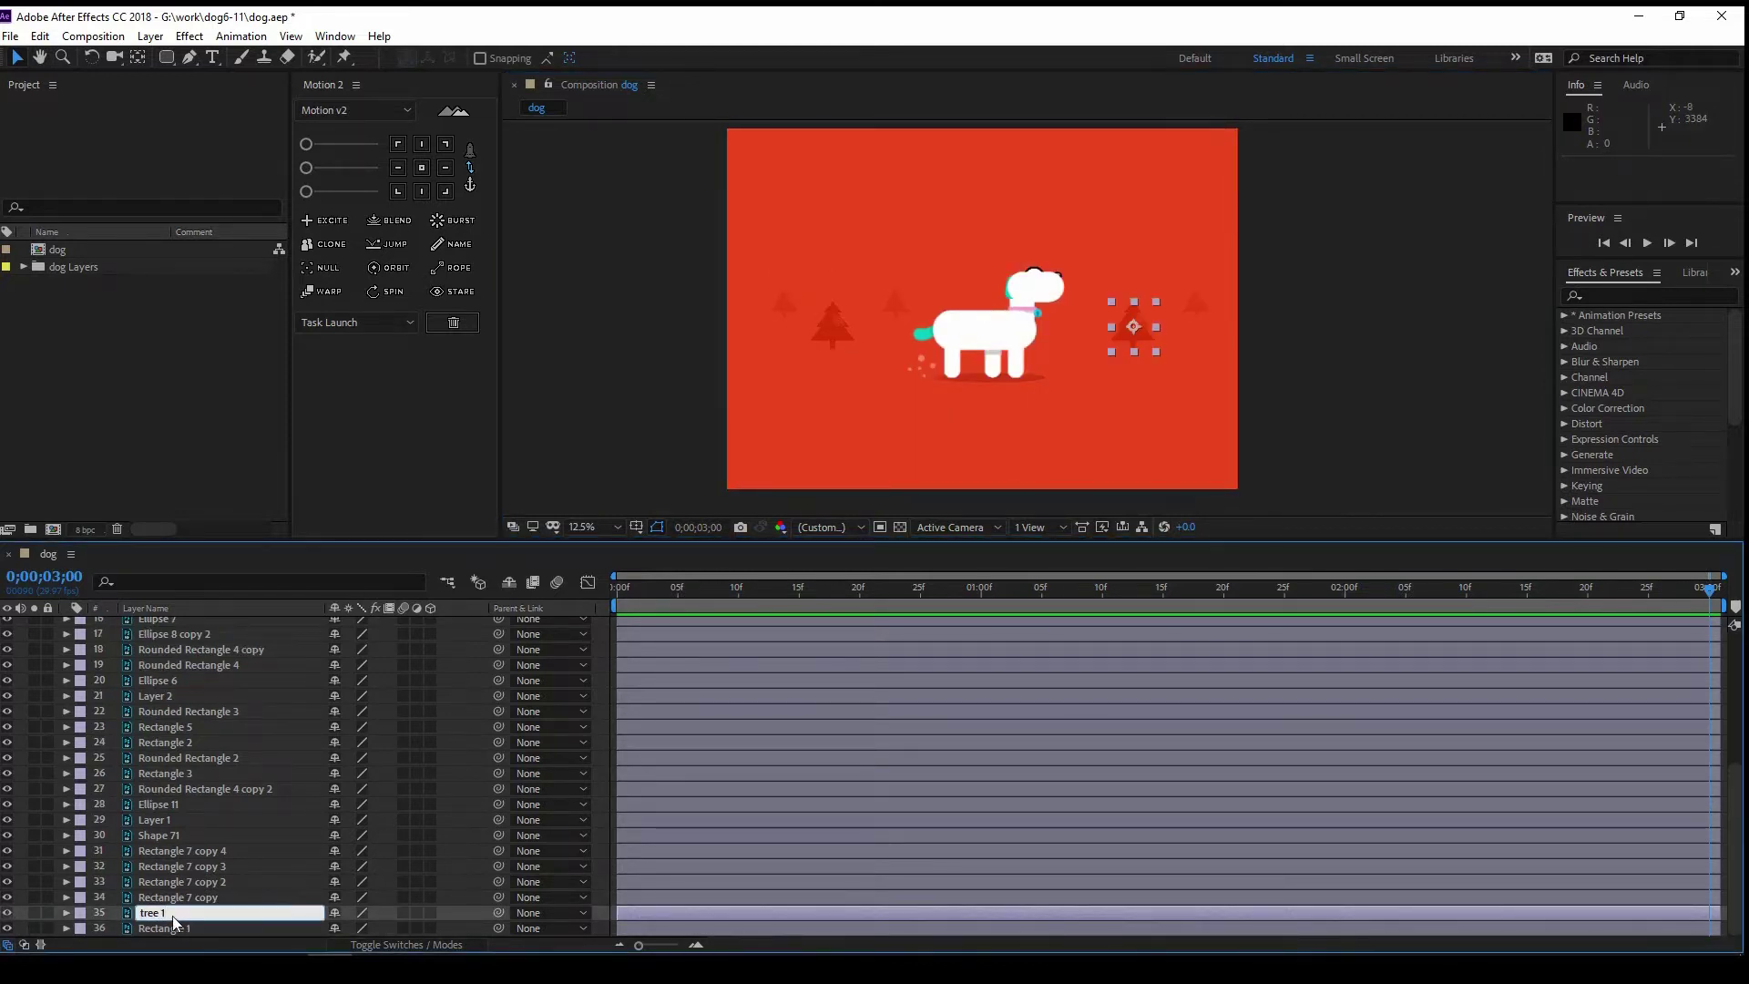
{"action": "left_click", "coordinate": [192, 900]}
{"action": "type", "text": "tree2"}
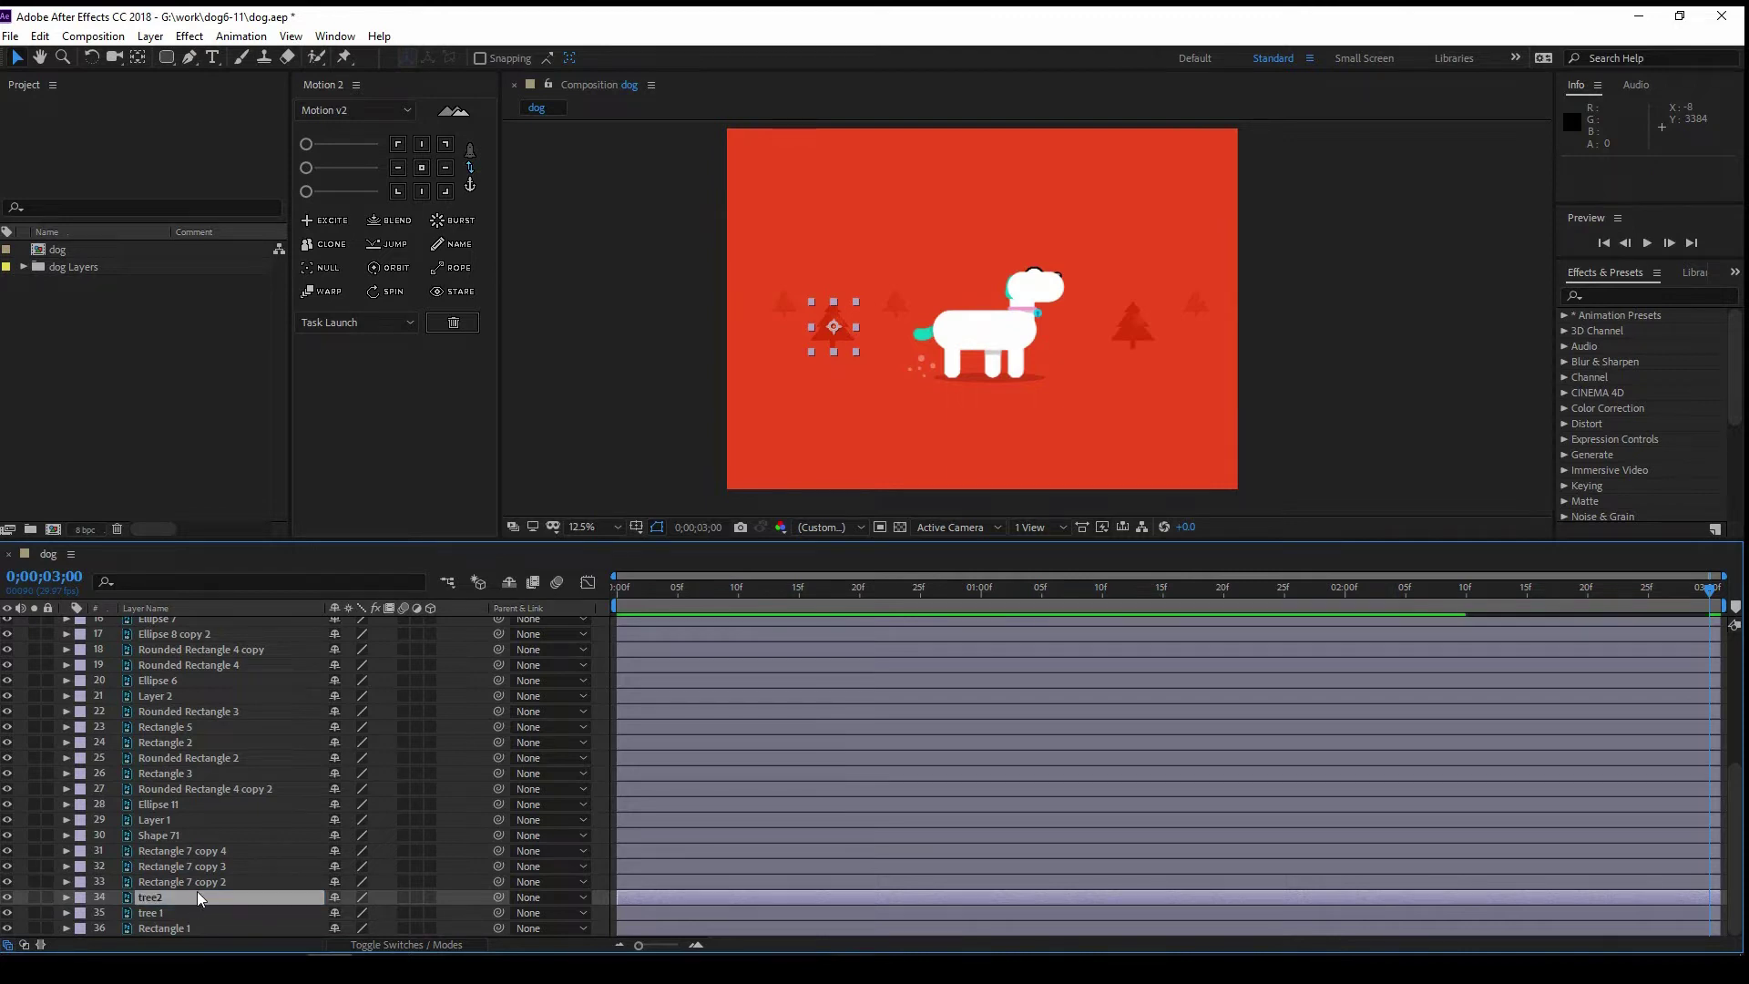
{"action": "key", "text": "ctrl+Up"}
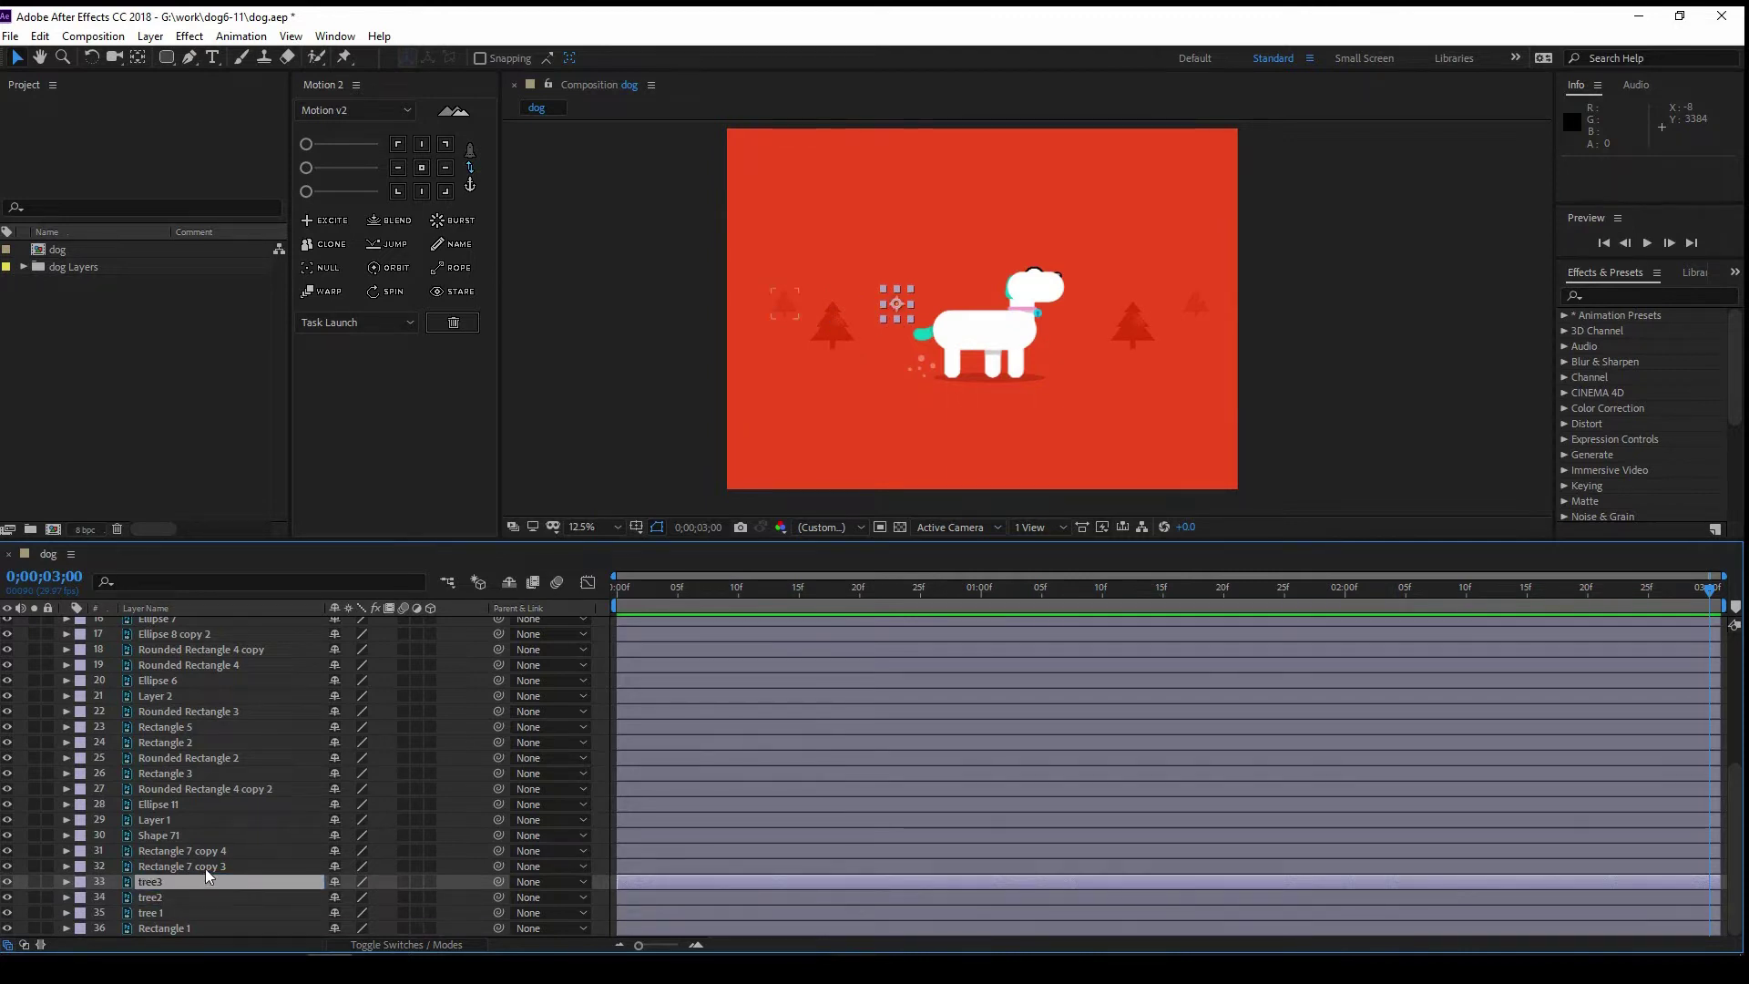
{"action": "left_click_drag", "start_coordinate": [206, 869], "coordinate": [211, 825]}
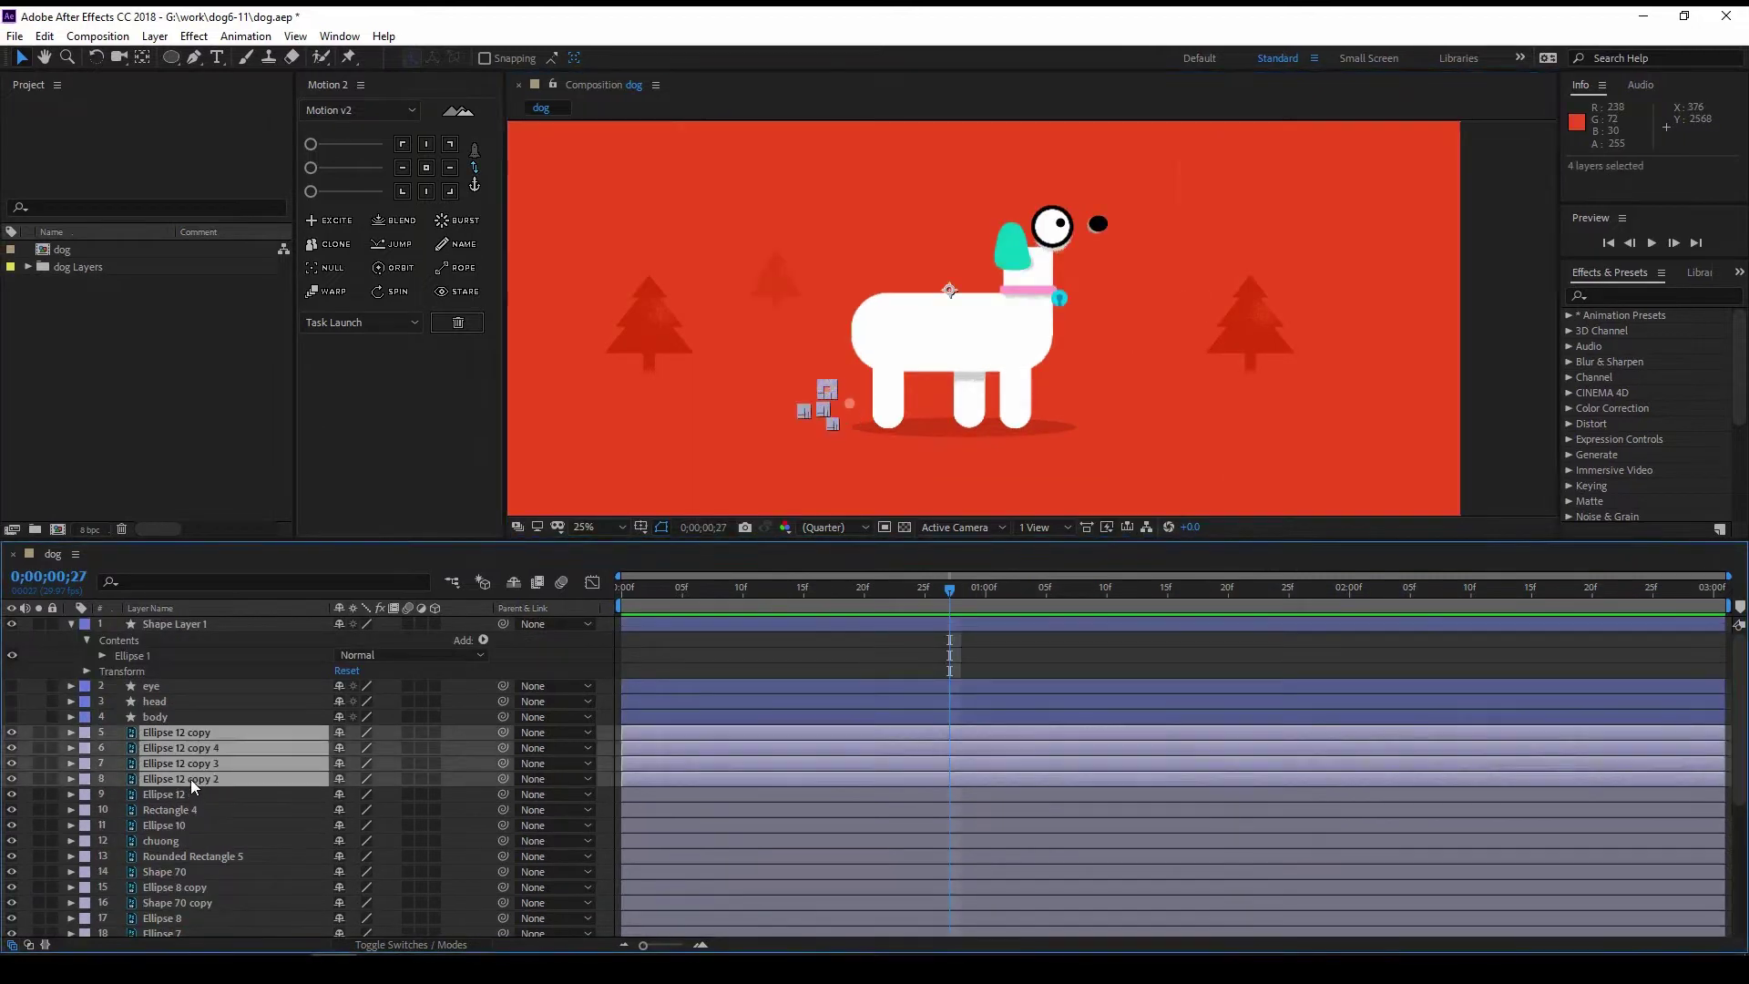
Step: Lock the four upper layers and draw a thick 134-px back-leg stroke path as layer foot
{"action": "key", "text": "ctrl+l"}
{"action": "left_click", "coordinate": [960, 421]}
{"action": "key", "text": "g"}
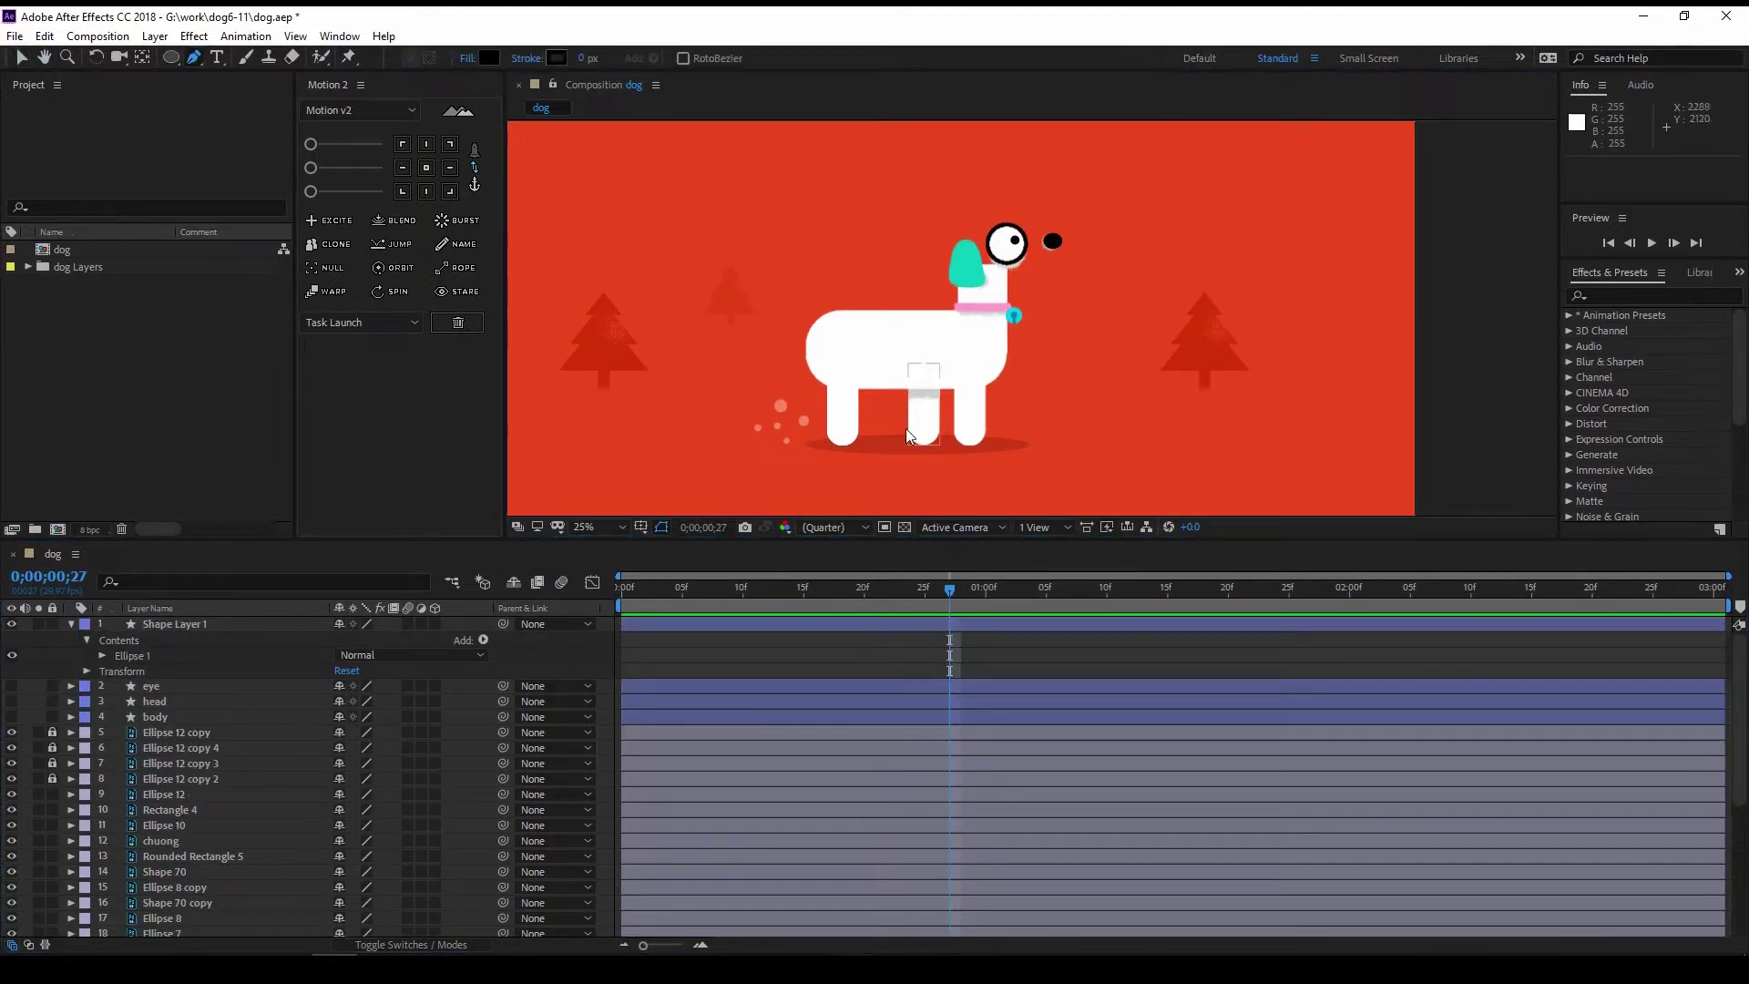
{"action": "scroll", "coordinate": [906, 428], "scroll_direction": "up", "scroll_amount": 2}
{"action": "left_click", "coordinate": [779, 316]}
{"action": "key", "text": "comma"}
{"action": "left_click_drag", "start_coordinate": [584, 57], "coordinate": [625, 57]}
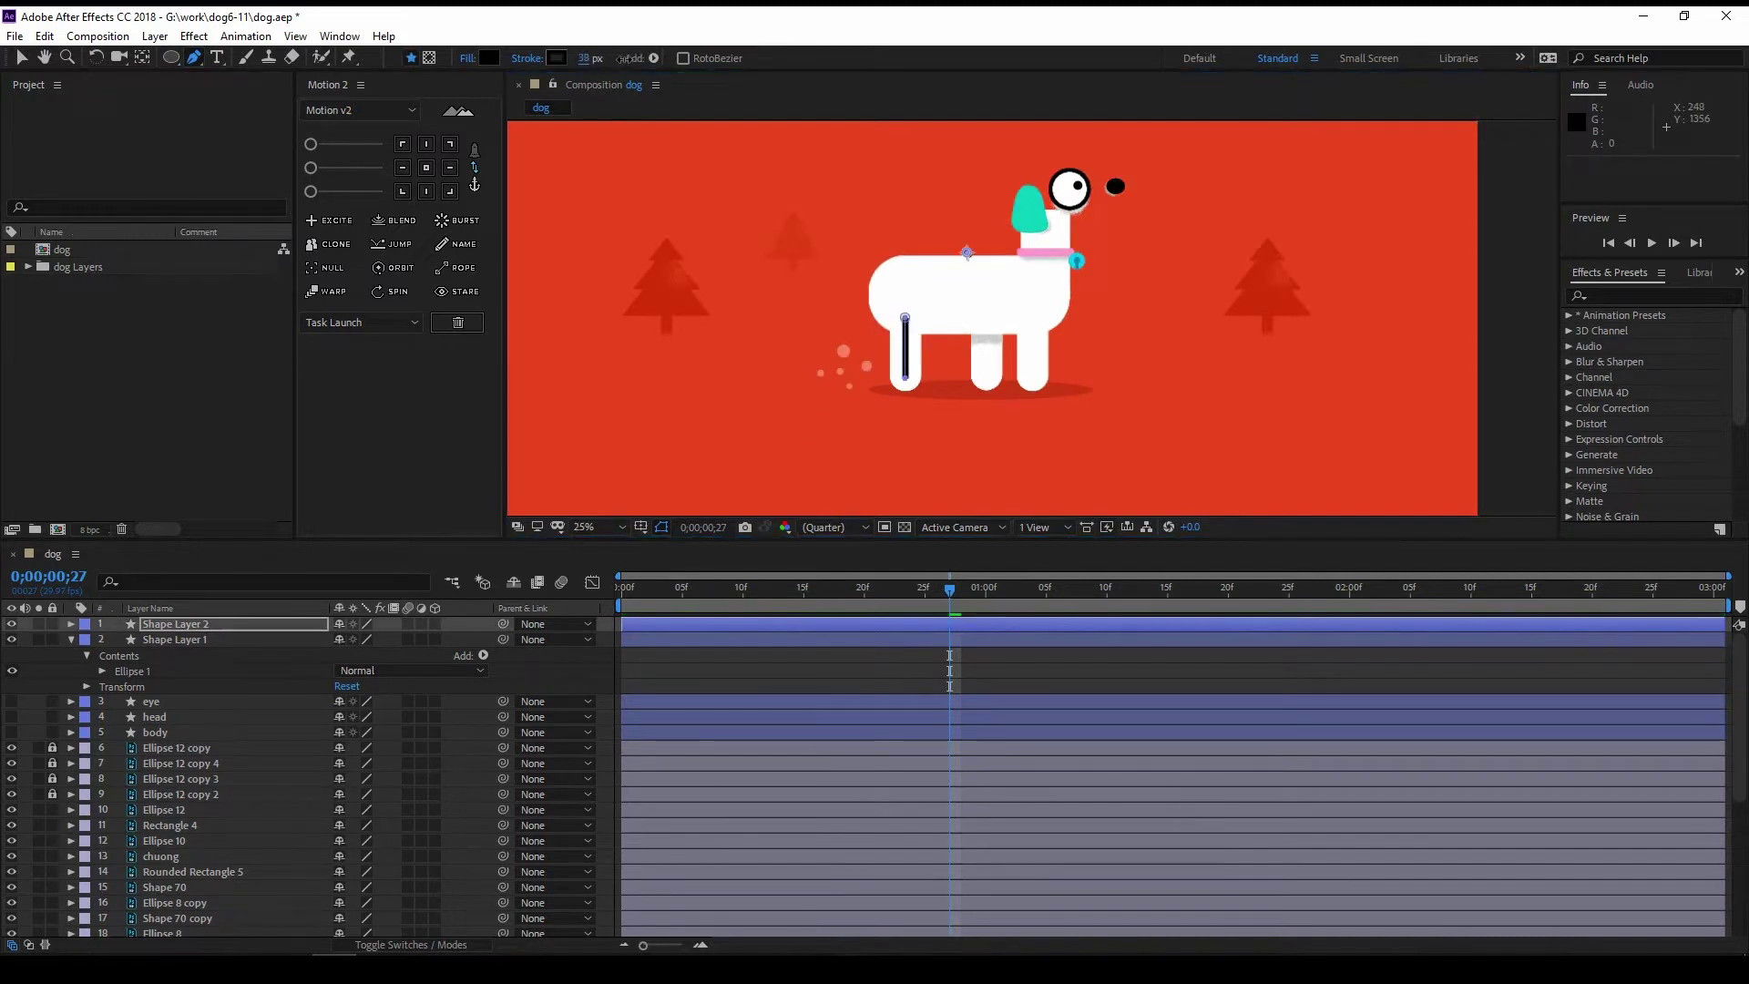
{"action": "left_click", "coordinate": [189, 623]}
{"action": "key", "text": "Return"}
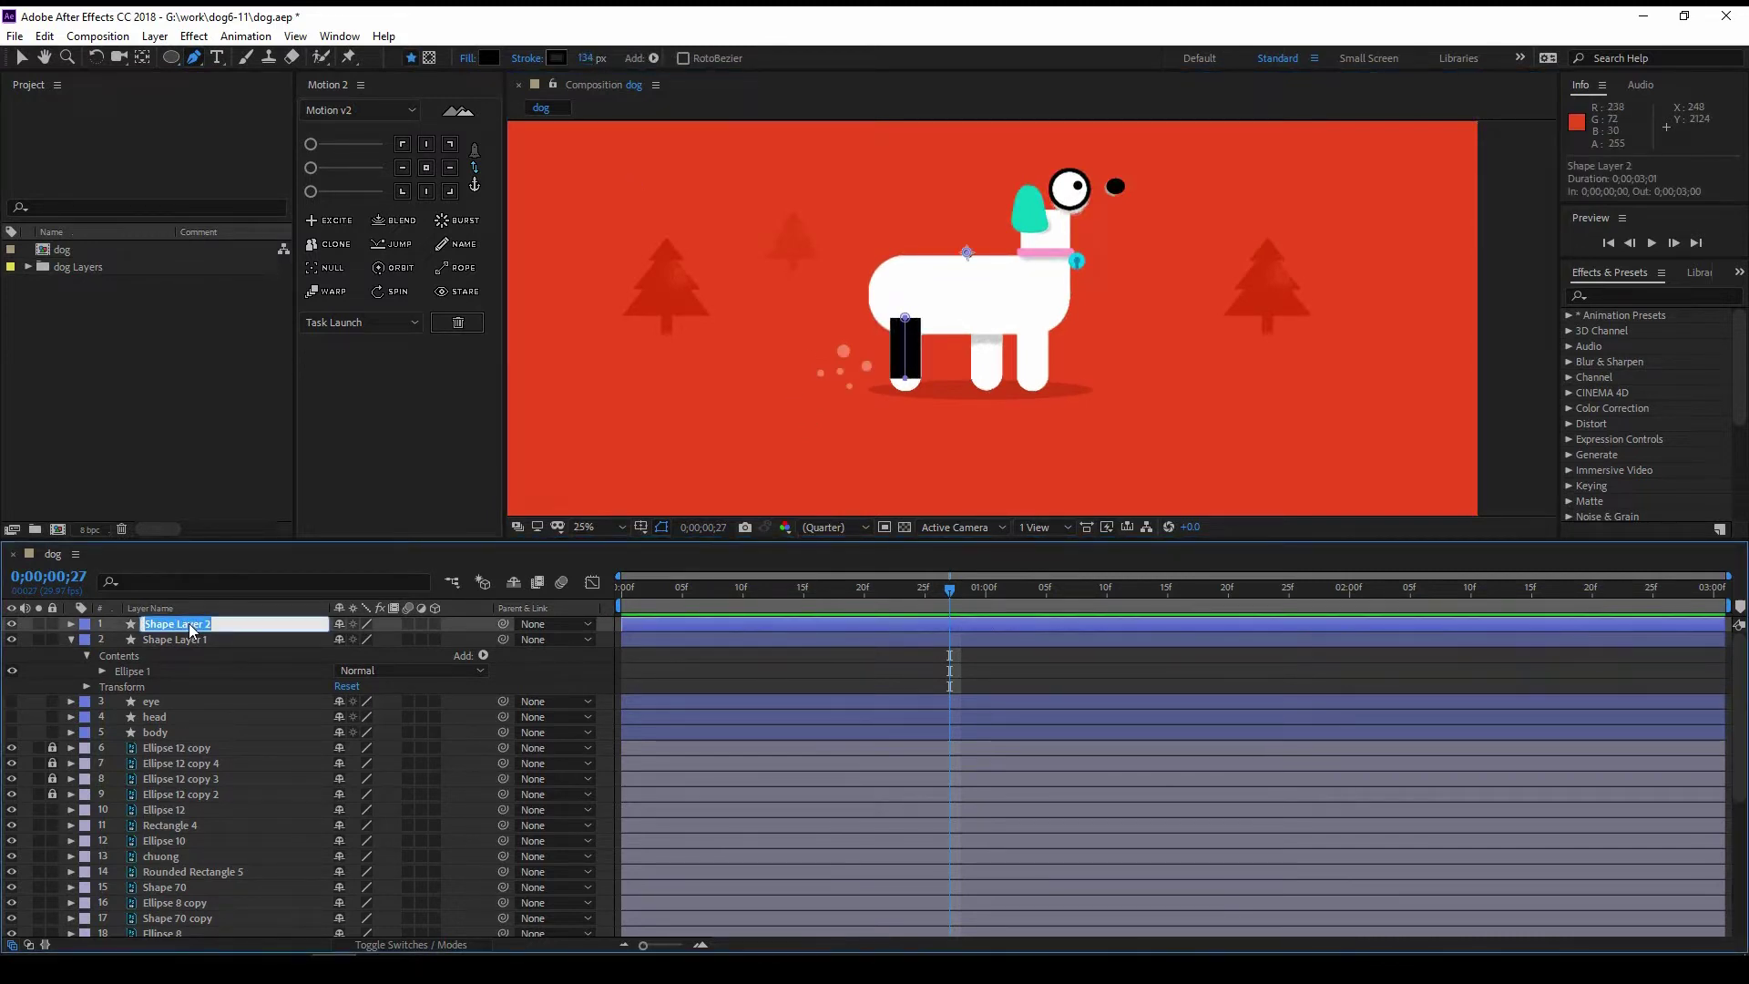
{"action": "type", "text": "fo"}
{"action": "key", "text": "Return"}
{"action": "key", "text": "v"}
Step: Set the foot layer's stroke Line Cap to Round Cap
{"action": "scroll", "coordinate": [192, 649], "scroll_direction": "down", "scroll_amount": 1}
{"action": "scroll", "coordinate": [178, 707], "scroll_direction": "down", "scroll_amount": 2}
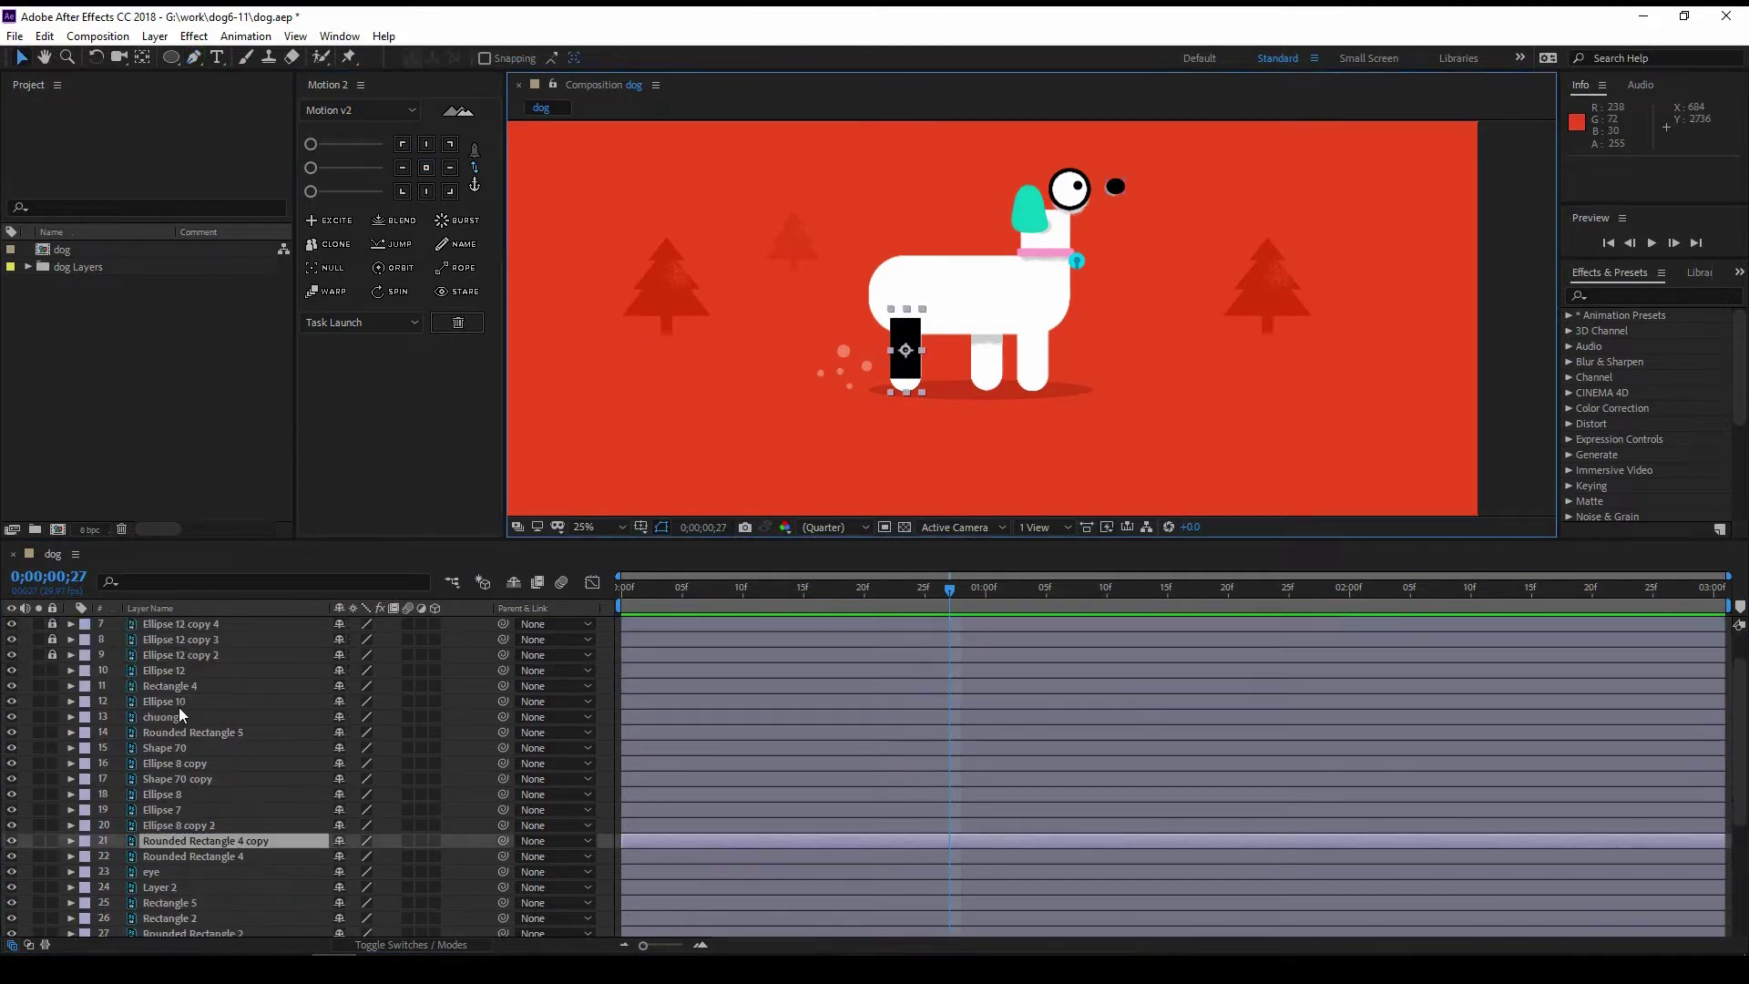
{"action": "scroll", "coordinate": [178, 707], "scroll_direction": "up", "scroll_amount": 3}
{"action": "left_click", "coordinate": [896, 369]}
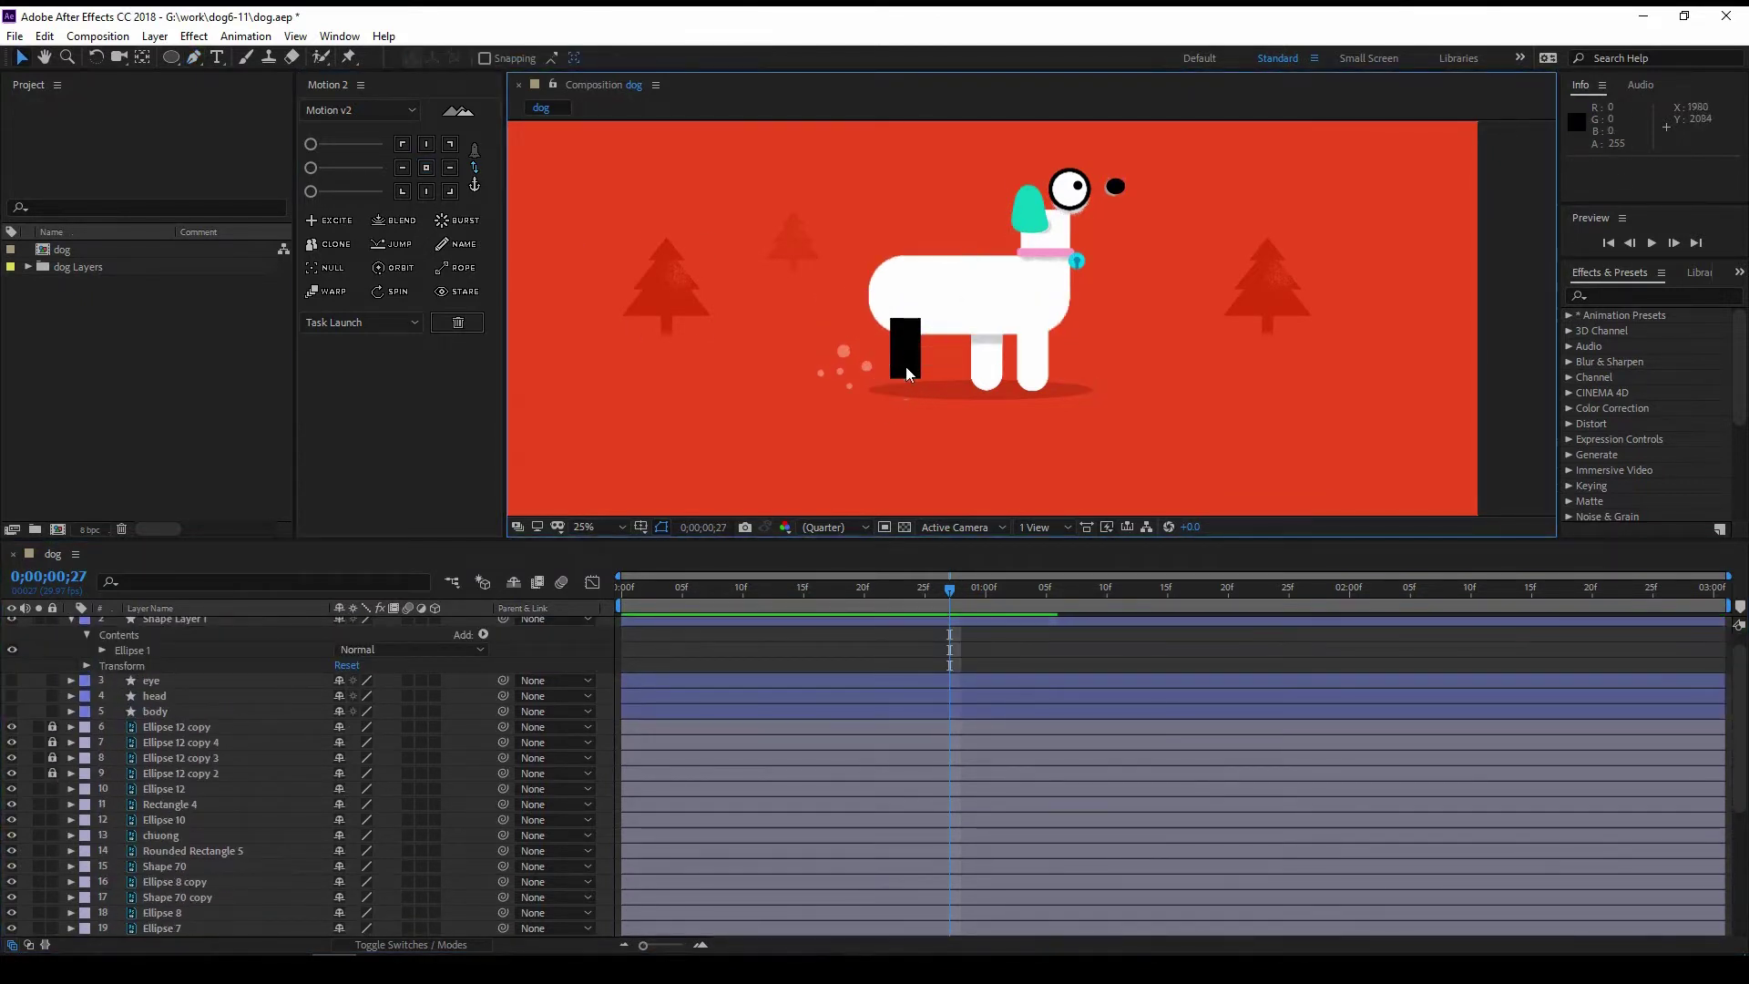
{"action": "left_click", "coordinate": [905, 366]}
{"action": "scroll", "coordinate": [906, 366], "scroll_direction": "up", "scroll_amount": 2}
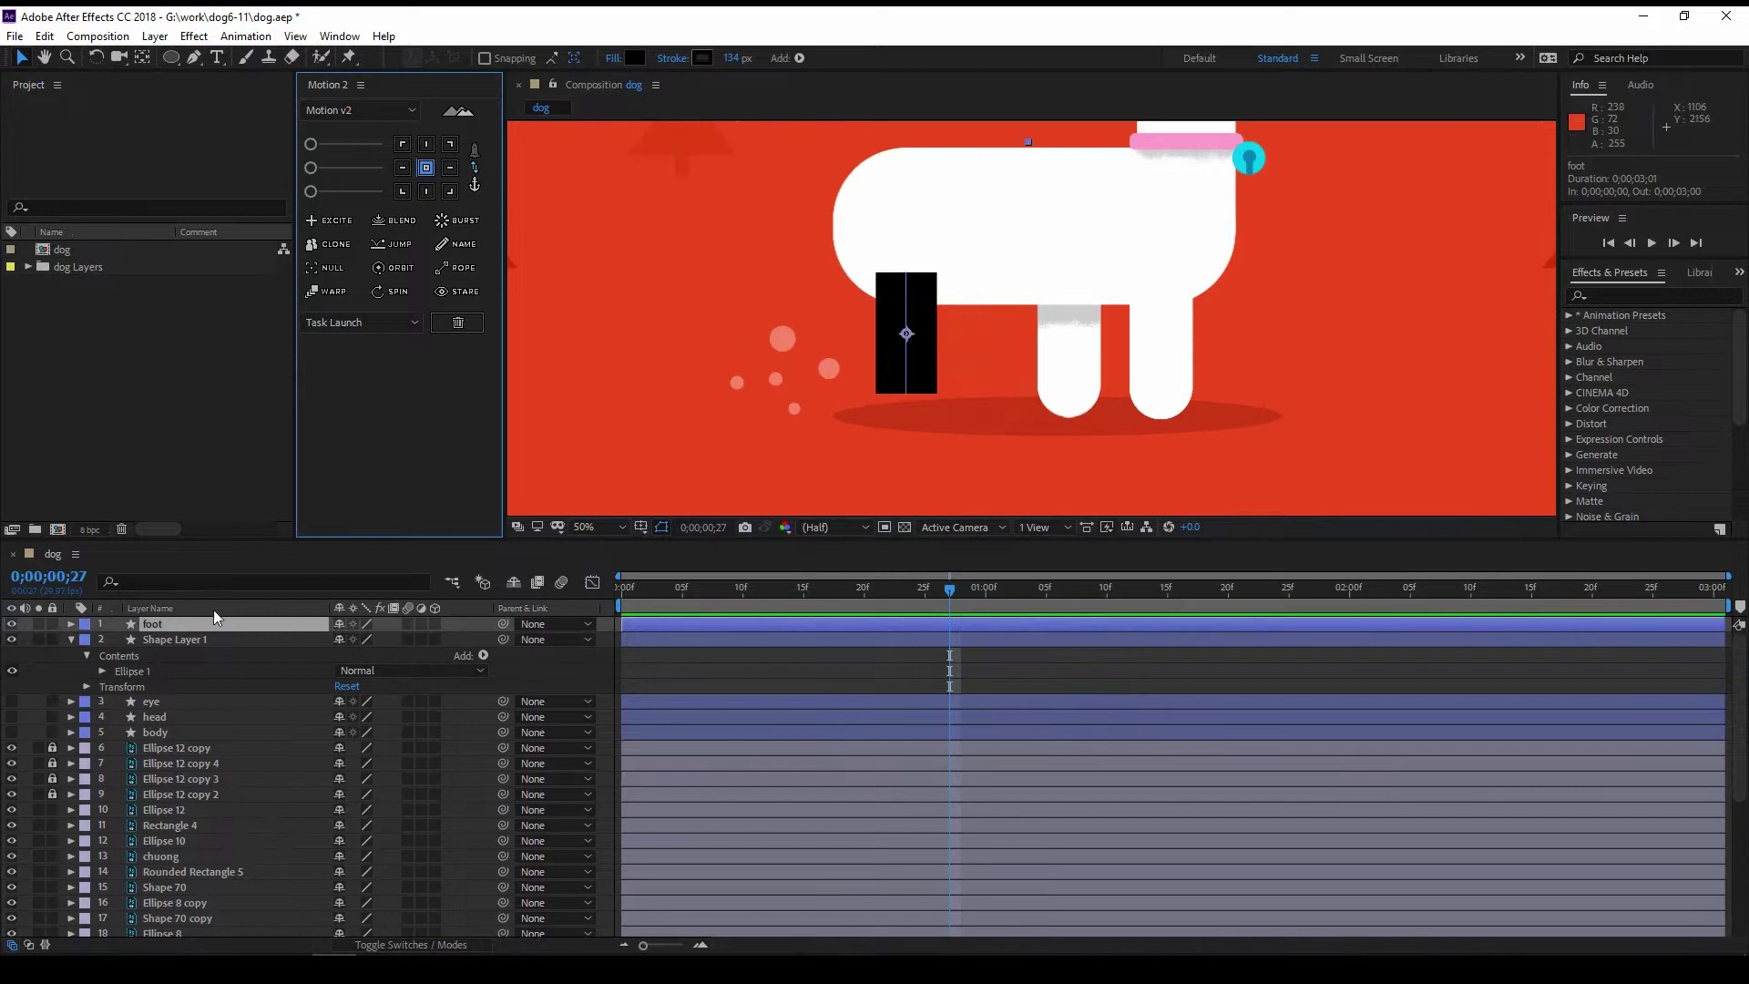
{"action": "key", "text": "ctrl+grave"}
{"action": "left_click", "coordinate": [410, 779]}
{"action": "left_click", "coordinate": [374, 795]}
{"action": "left_click", "coordinate": [916, 433]}
{"action": "left_click", "coordinate": [882, 371]}
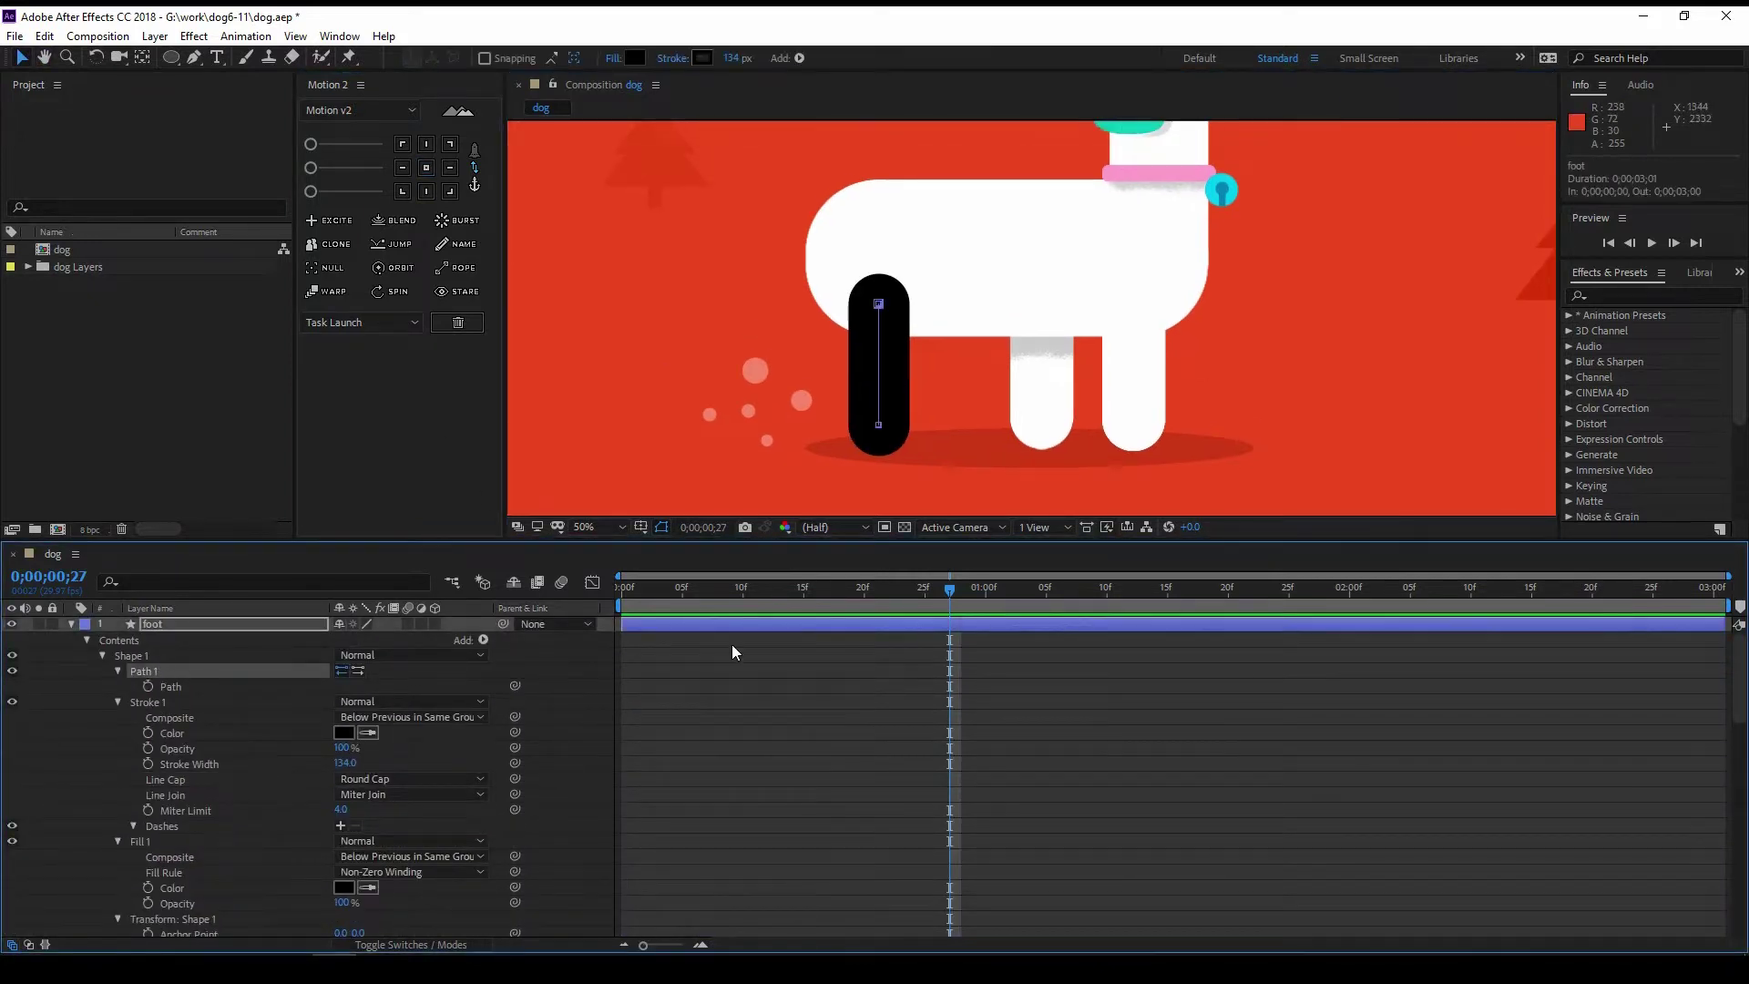
Step: Change the foot stroke colour from black to white
{"action": "scroll", "coordinate": [905, 410], "scroll_direction": "down", "scroll_amount": 2}
{"action": "left_click", "coordinate": [293, 658]}
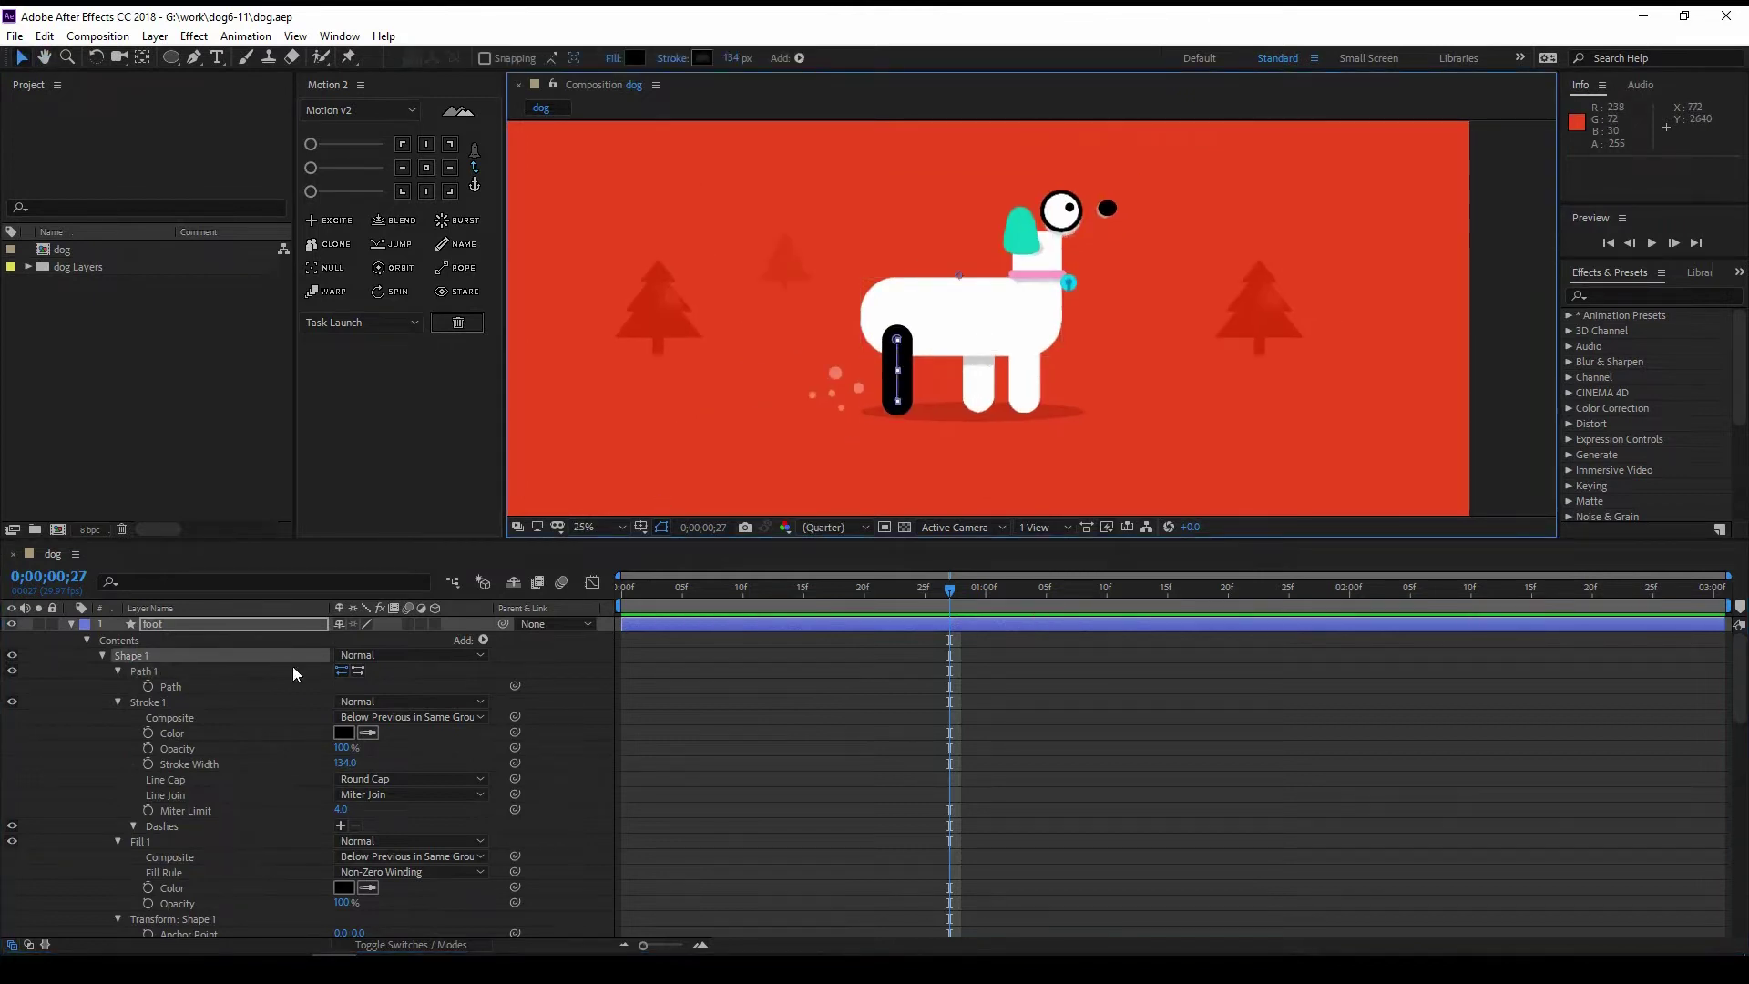
{"action": "left_click", "coordinate": [920, 328]}
{"action": "left_click", "coordinate": [915, 432]}
{"action": "key", "text": "Home"}
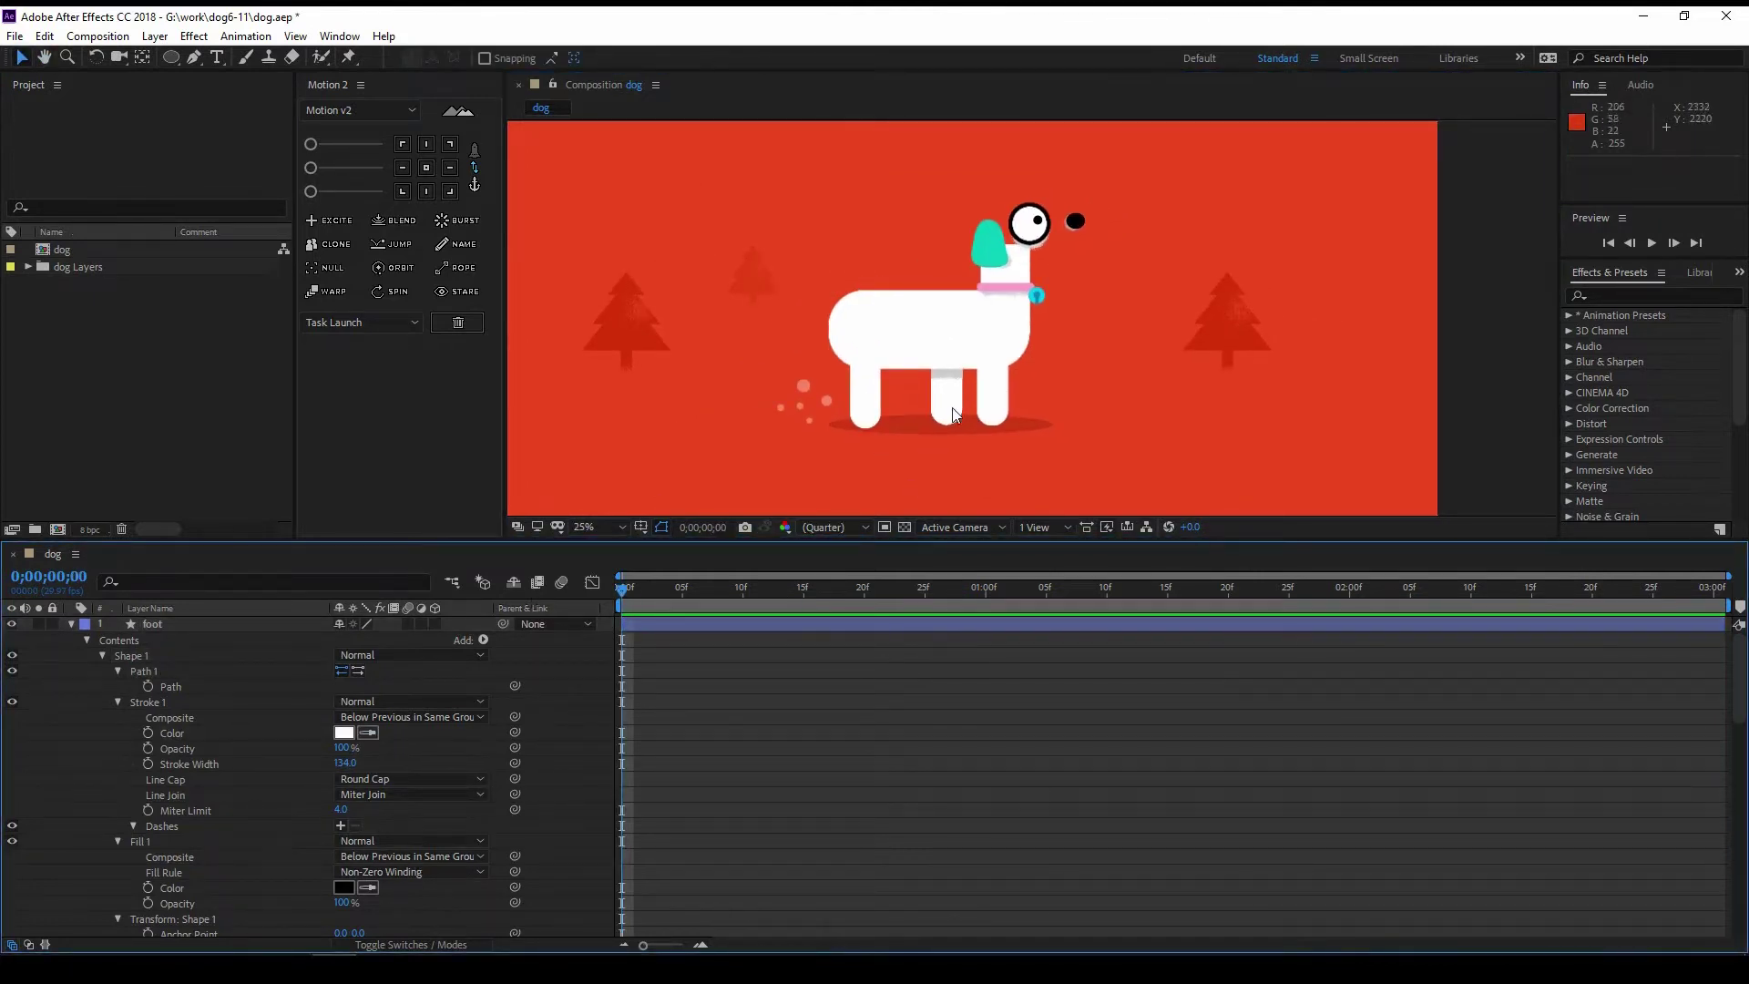
{"action": "left_click", "coordinate": [955, 414]}
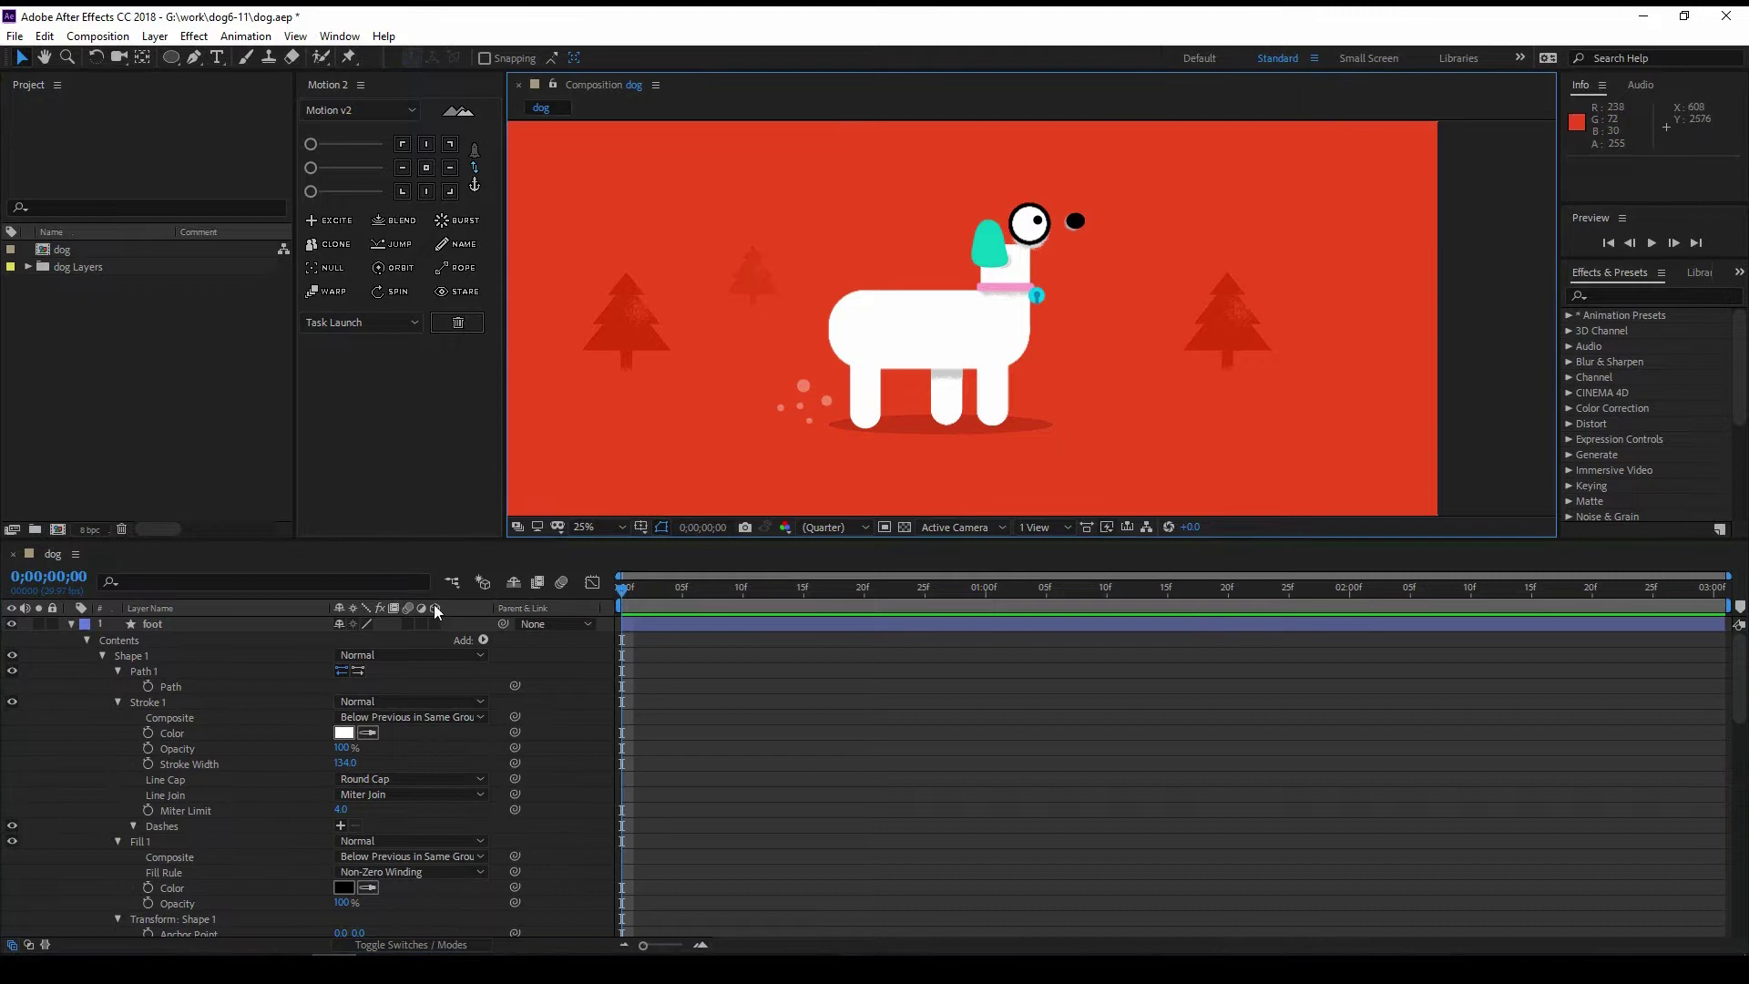
{"action": "left_click", "coordinate": [71, 623]}
Step: Parent the nose layer mui to the head layer
{"action": "left_click", "coordinate": [179, 642]}
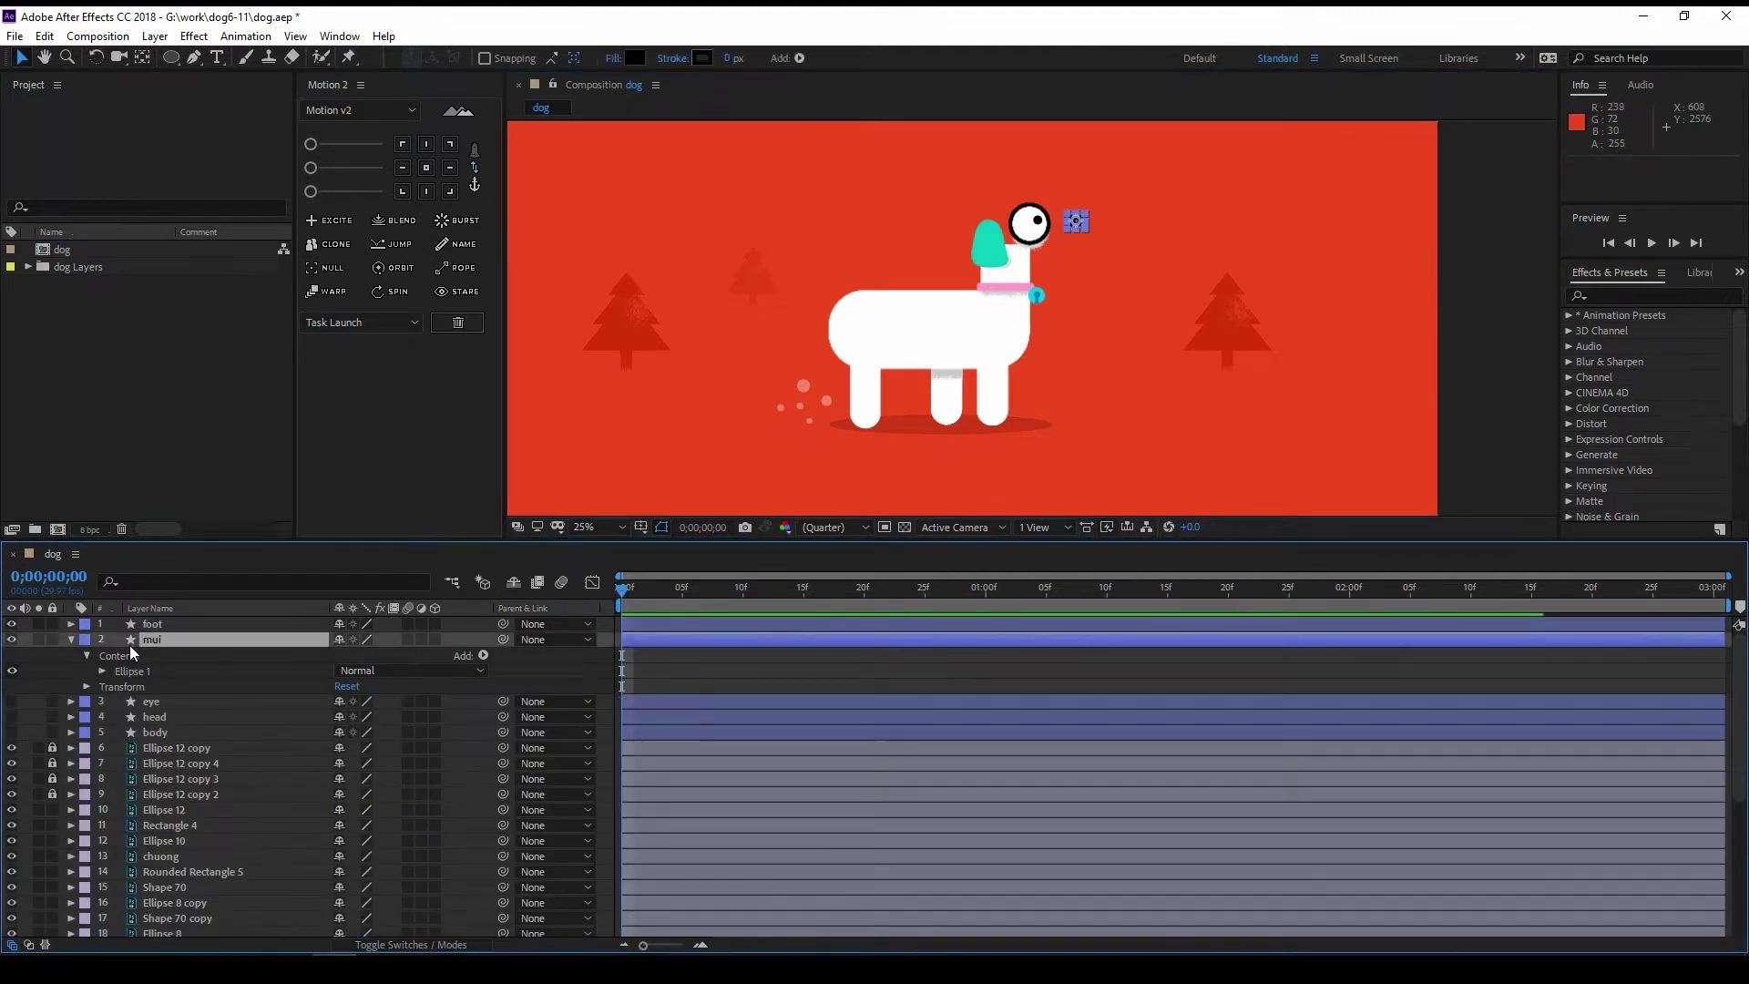
{"action": "key", "text": "u"}
{"action": "left_click_drag", "start_coordinate": [217, 667], "coordinate": [219, 670]}
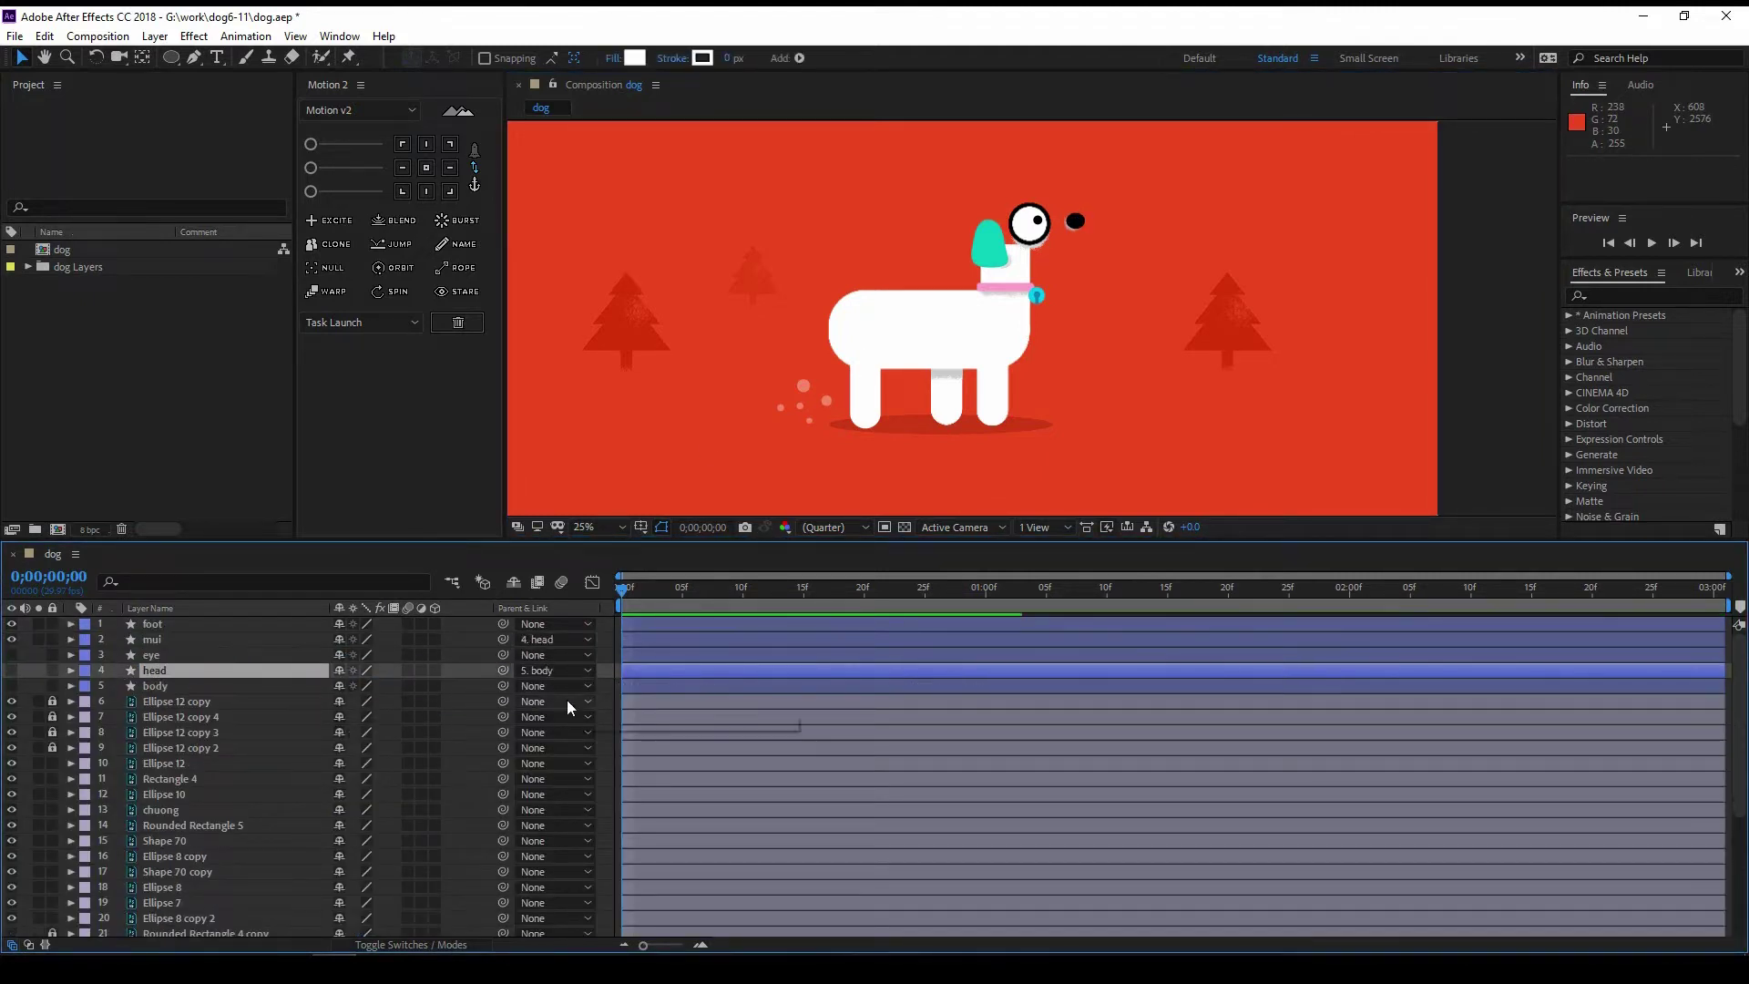
{"action": "left_click", "coordinate": [1011, 339]}
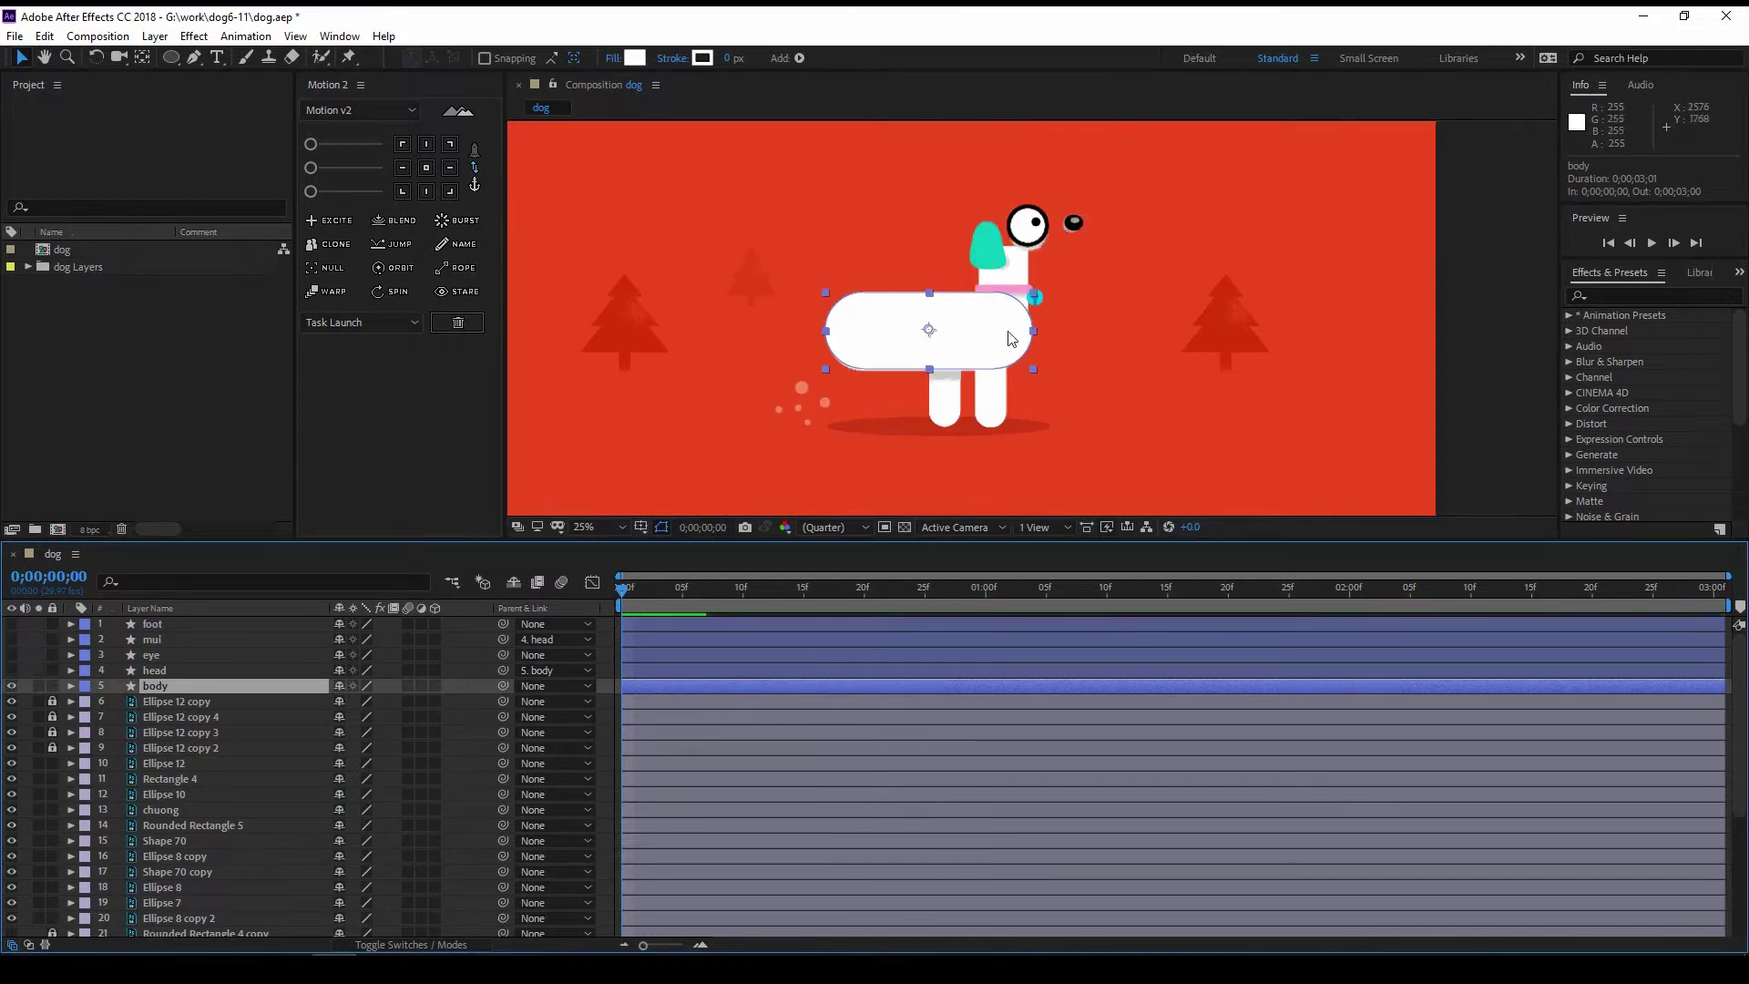
{"action": "left_click_drag", "start_coordinate": [1130, 205], "coordinate": [991, 255]}
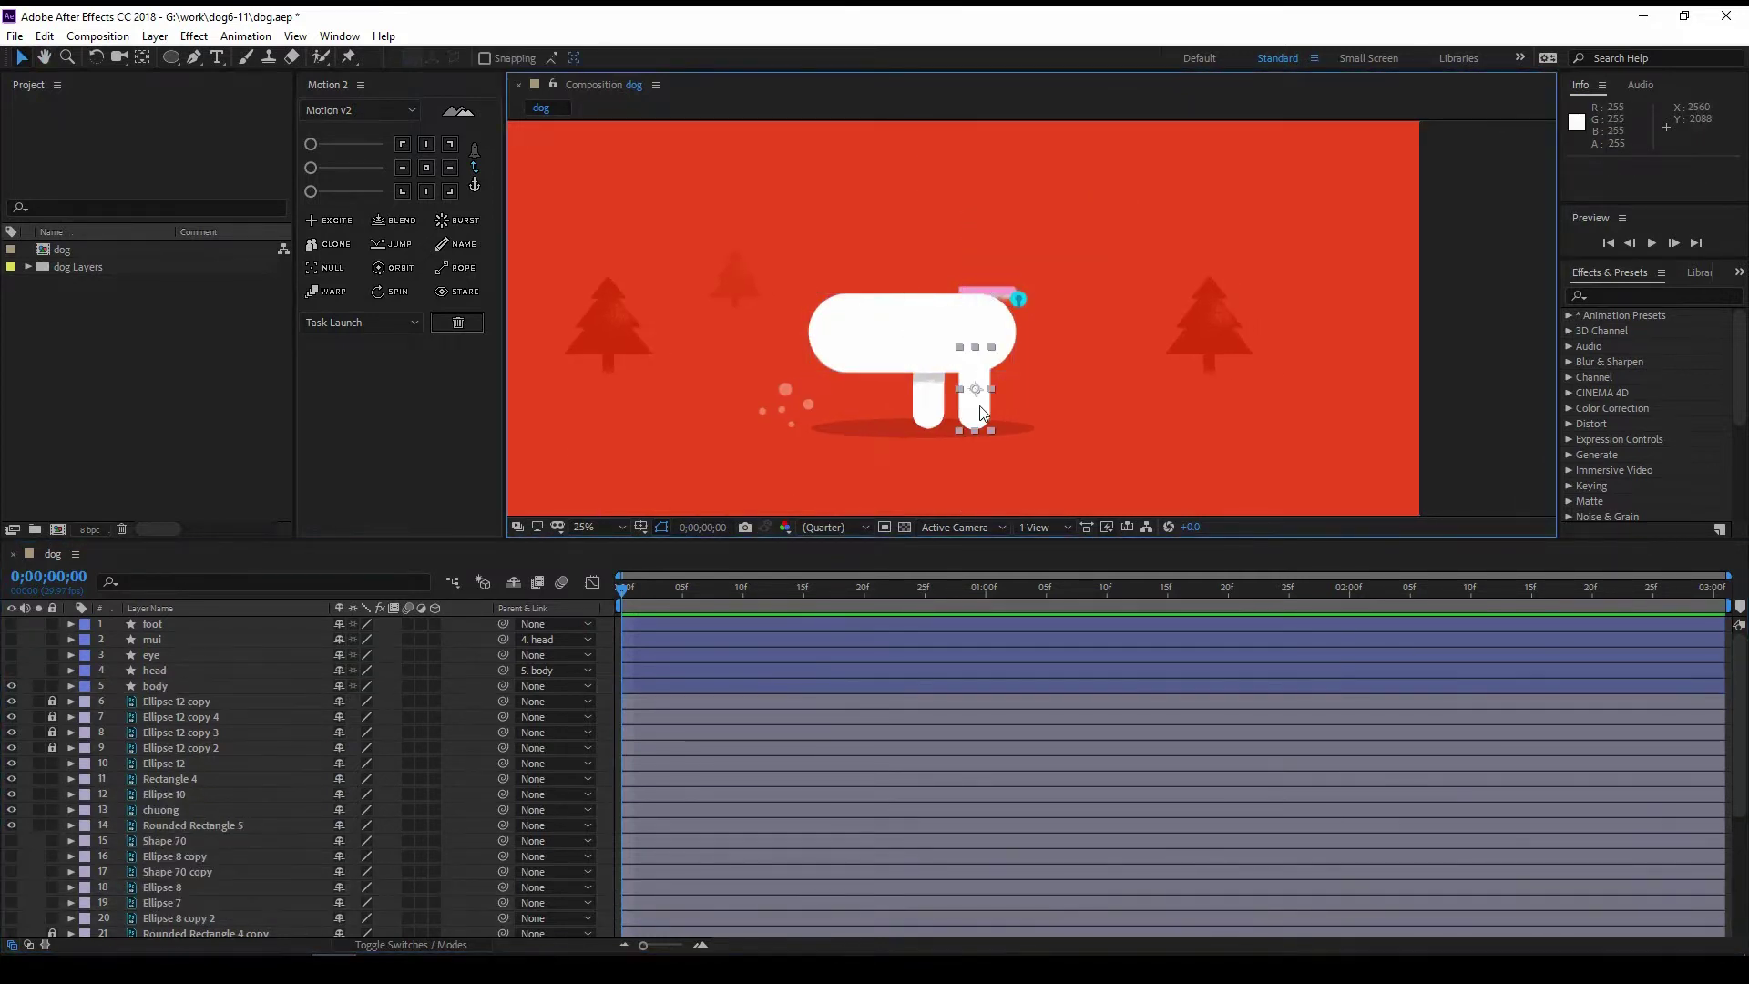
Step: Lock the Rectangle 4 and Rounded Rectangle 5 collar layers and select the bell layers
{"action": "left_click", "coordinate": [1014, 291]}
{"action": "left_click", "coordinate": [1020, 303], "text": "shift"}
{"action": "key", "text": "ctrl+l"}
{"action": "left_click", "coordinate": [1020, 304]}
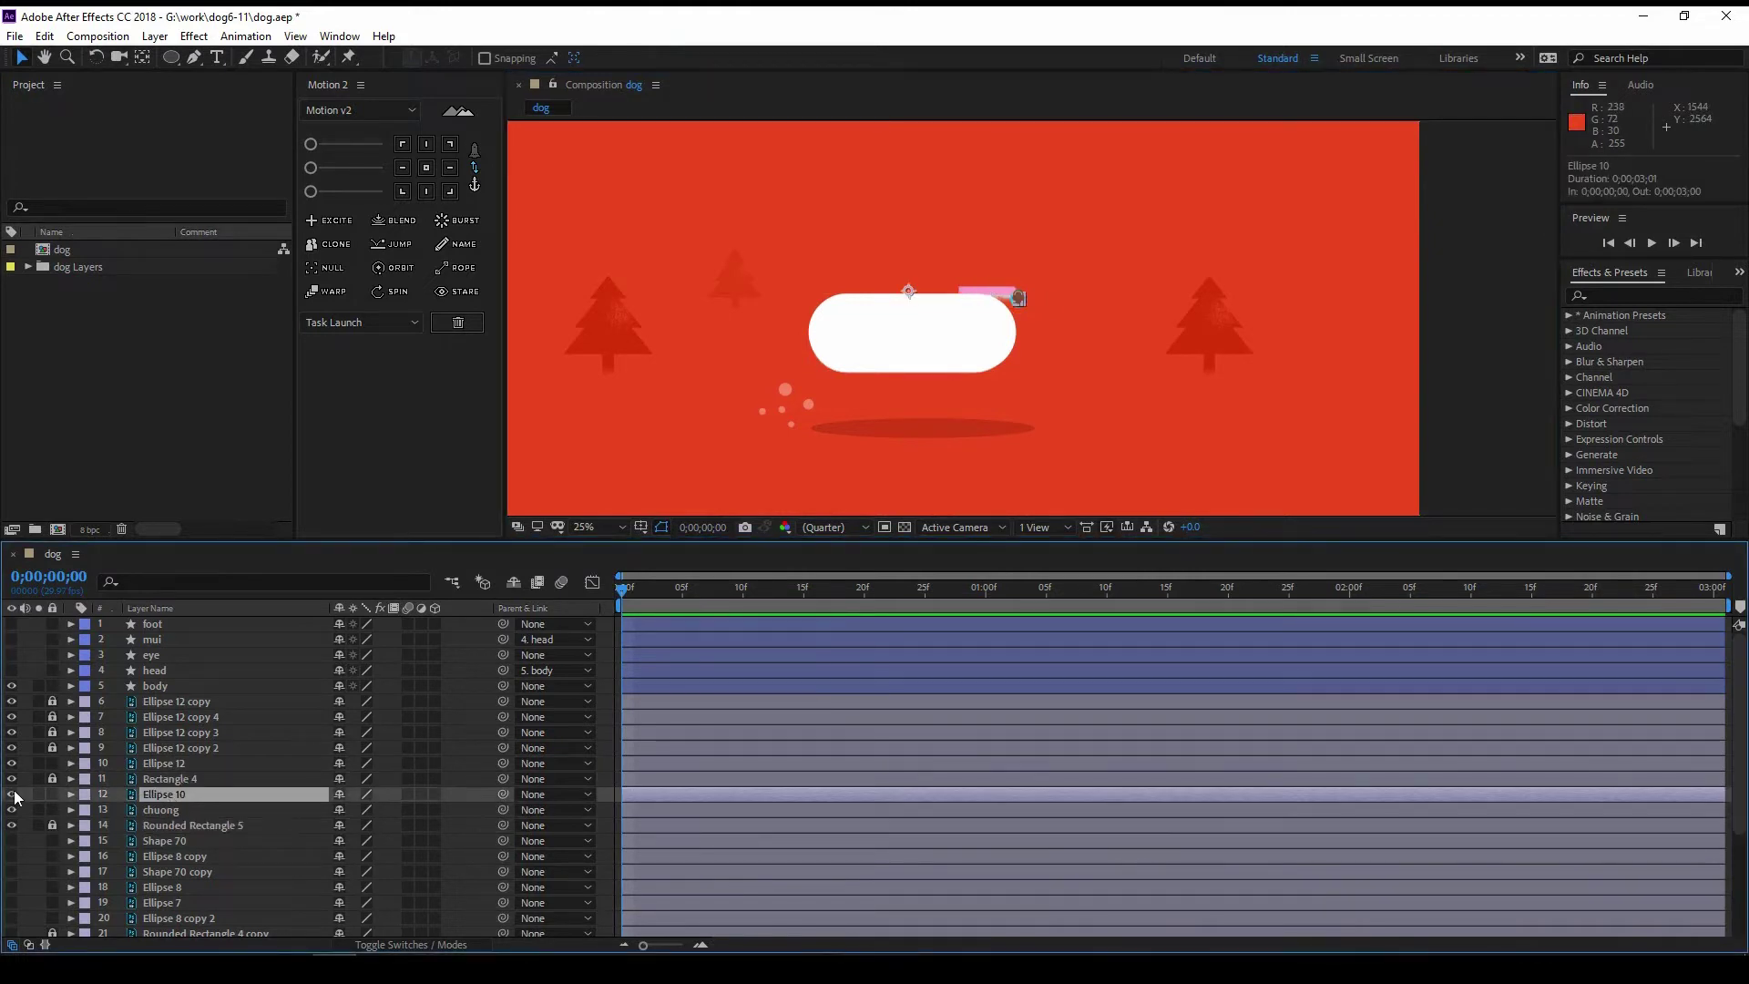
{"action": "scroll", "coordinate": [1070, 288], "scroll_direction": "up", "scroll_amount": 2}
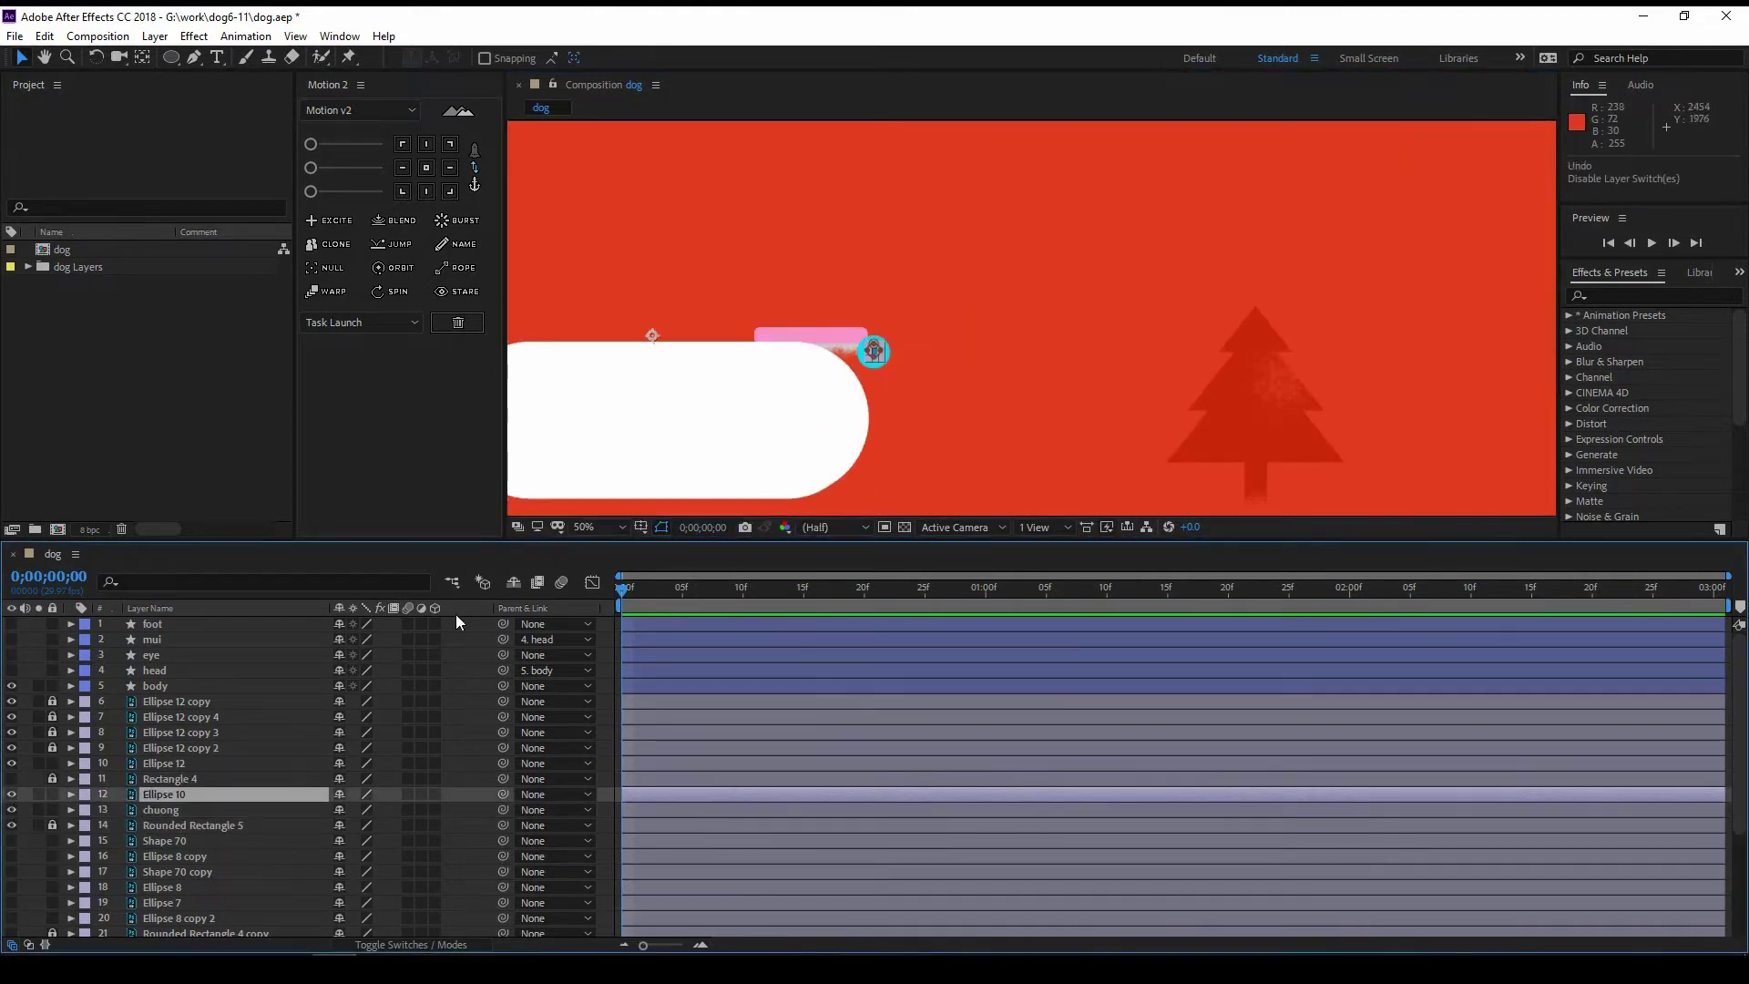
{"action": "left_click", "coordinate": [875, 352]}
{"action": "left_click_drag", "start_coordinate": [945, 344], "coordinate": [876, 370]}
{"action": "key", "text": "ctrl+z"}
Step: Give the bell layers a blue label colour
{"action": "left_click", "coordinate": [85, 809]}
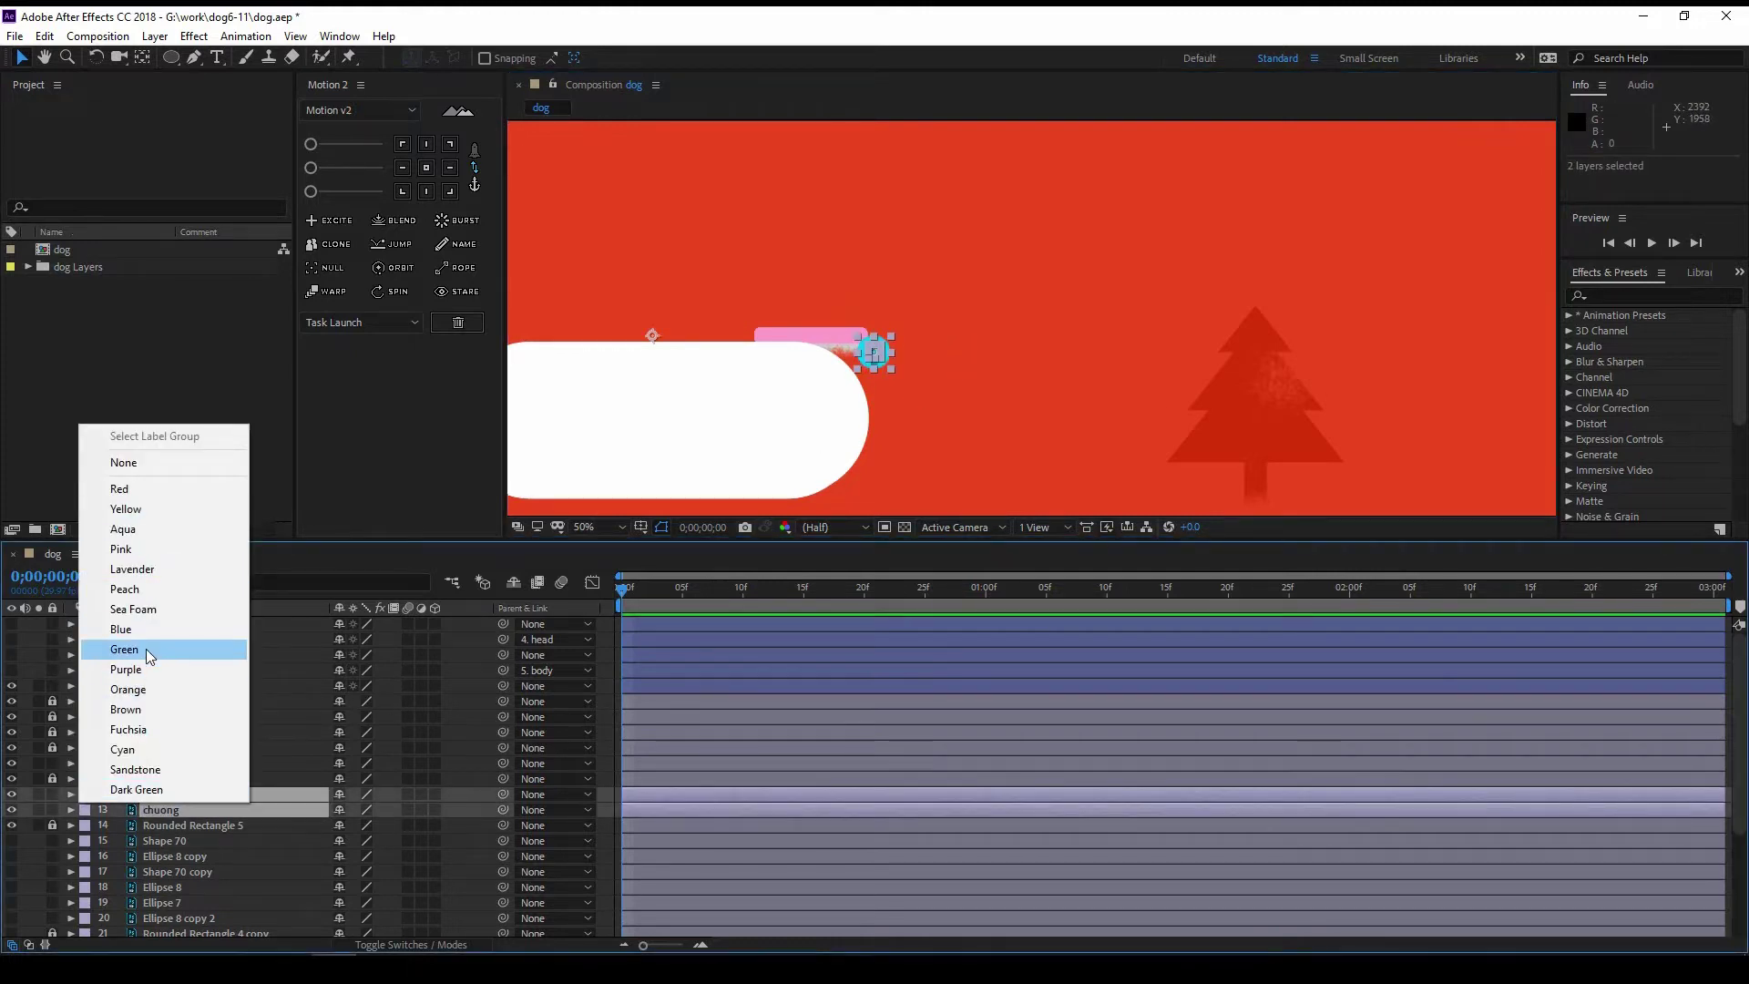
{"action": "left_click", "coordinate": [128, 489]}
{"action": "left_click", "coordinate": [85, 809]}
{"action": "left_click", "coordinate": [137, 676]}
{"action": "key", "text": "F2"}
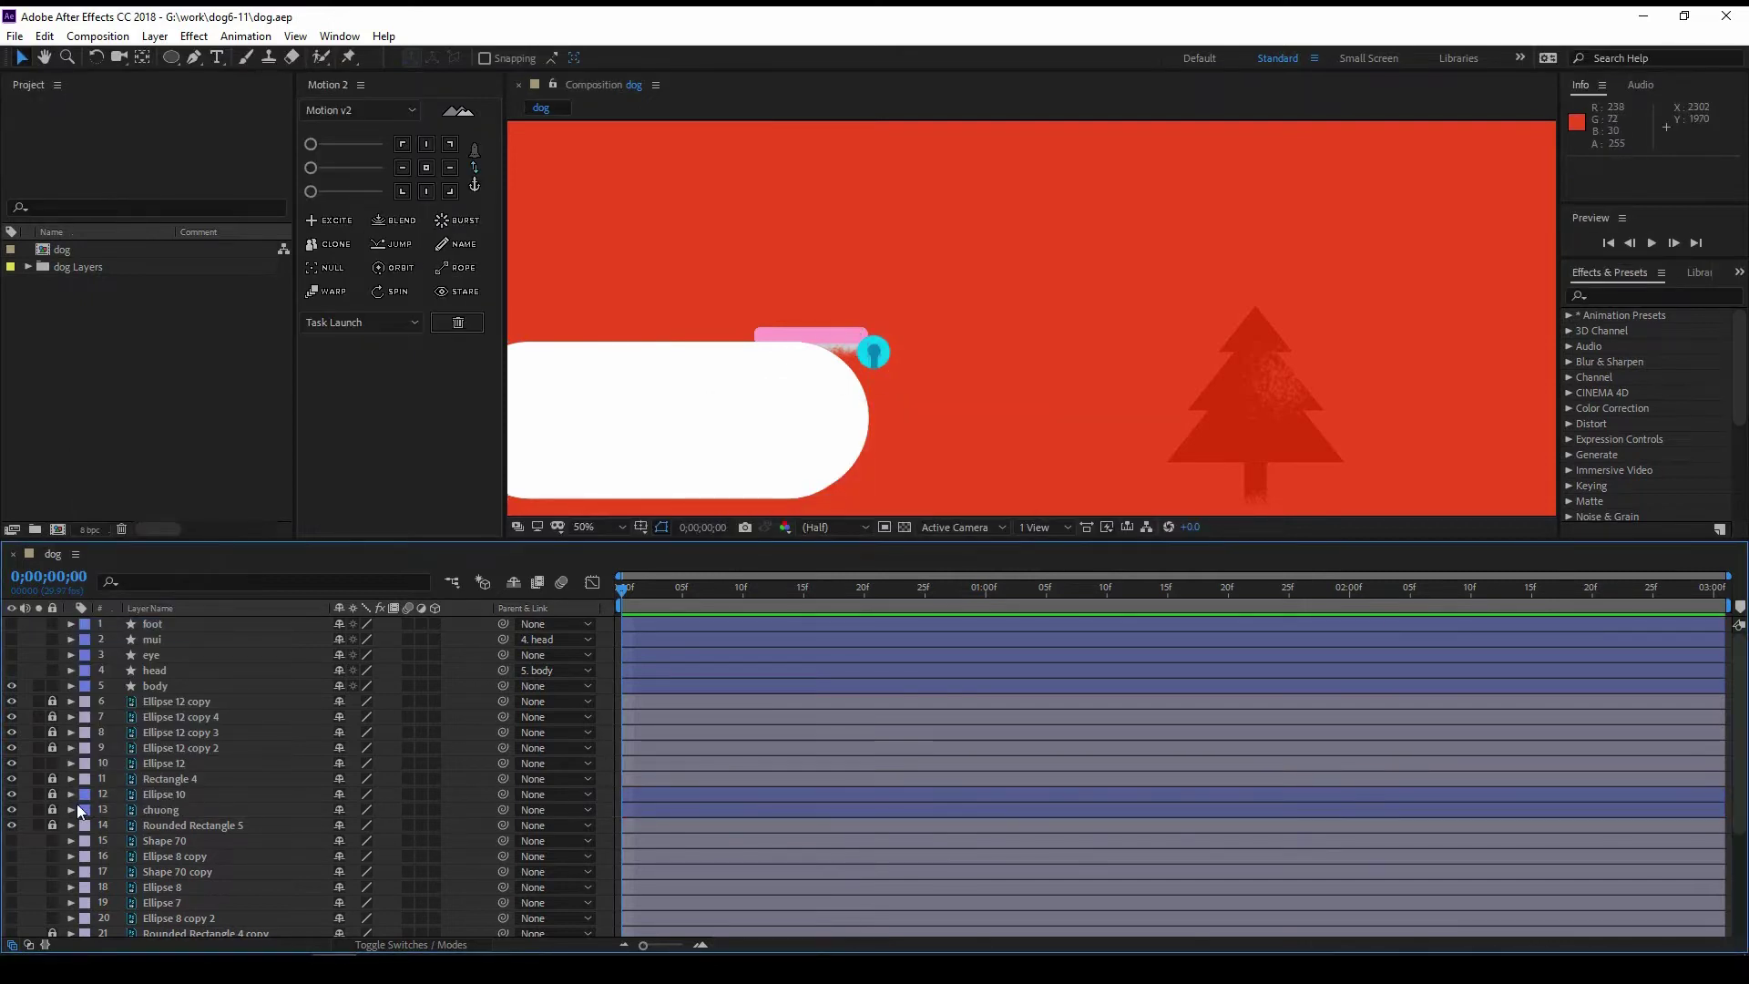
Step: Unlock Rectangle 4, Ellipse 10 and chuong and parent them to the body layer
{"action": "left_click_drag", "start_coordinate": [52, 809], "coordinate": [52, 793]}
{"action": "left_click", "coordinate": [173, 809]}
{"action": "left_click", "coordinate": [173, 794], "text": "shift"}
{"action": "left_click", "coordinate": [52, 778]}
{"action": "left_click", "coordinate": [171, 778], "text": "shift"}
{"action": "left_click", "coordinate": [171, 764], "text": "shift"}
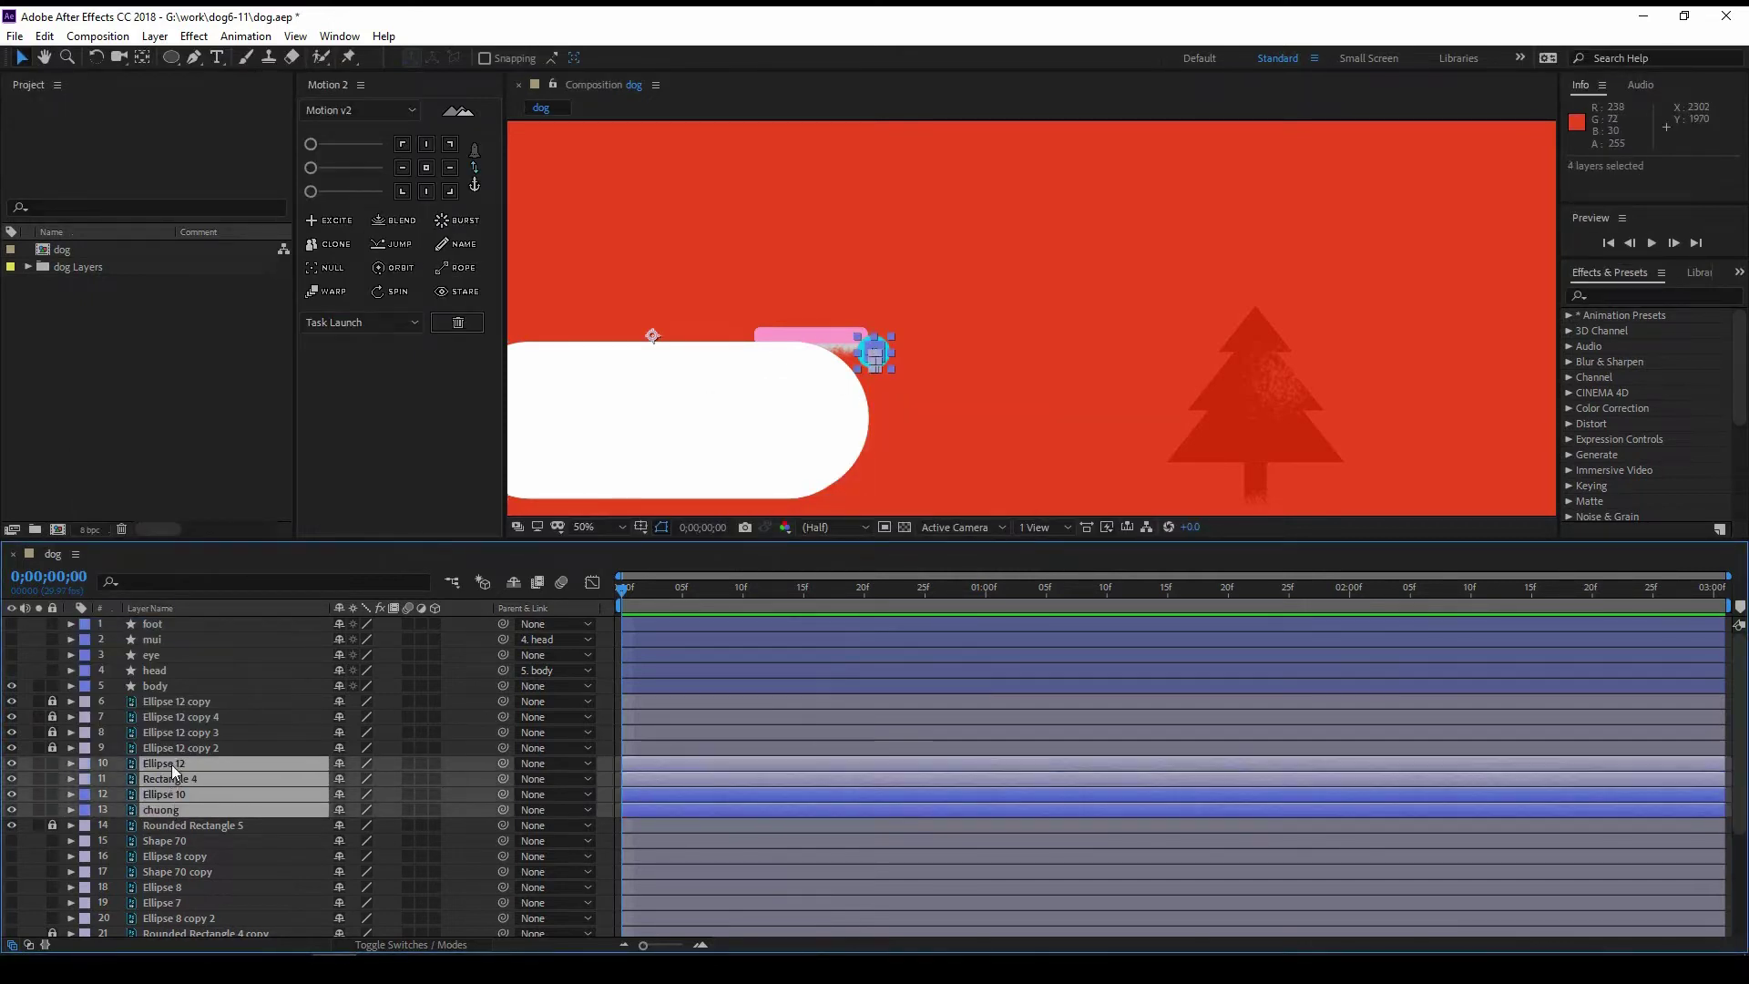
{"action": "key", "text": "comma"}
{"action": "left_click", "coordinate": [173, 764], "text": "ctrl"}
{"action": "left_click_drag", "start_coordinate": [502, 778], "coordinate": [143, 691]}
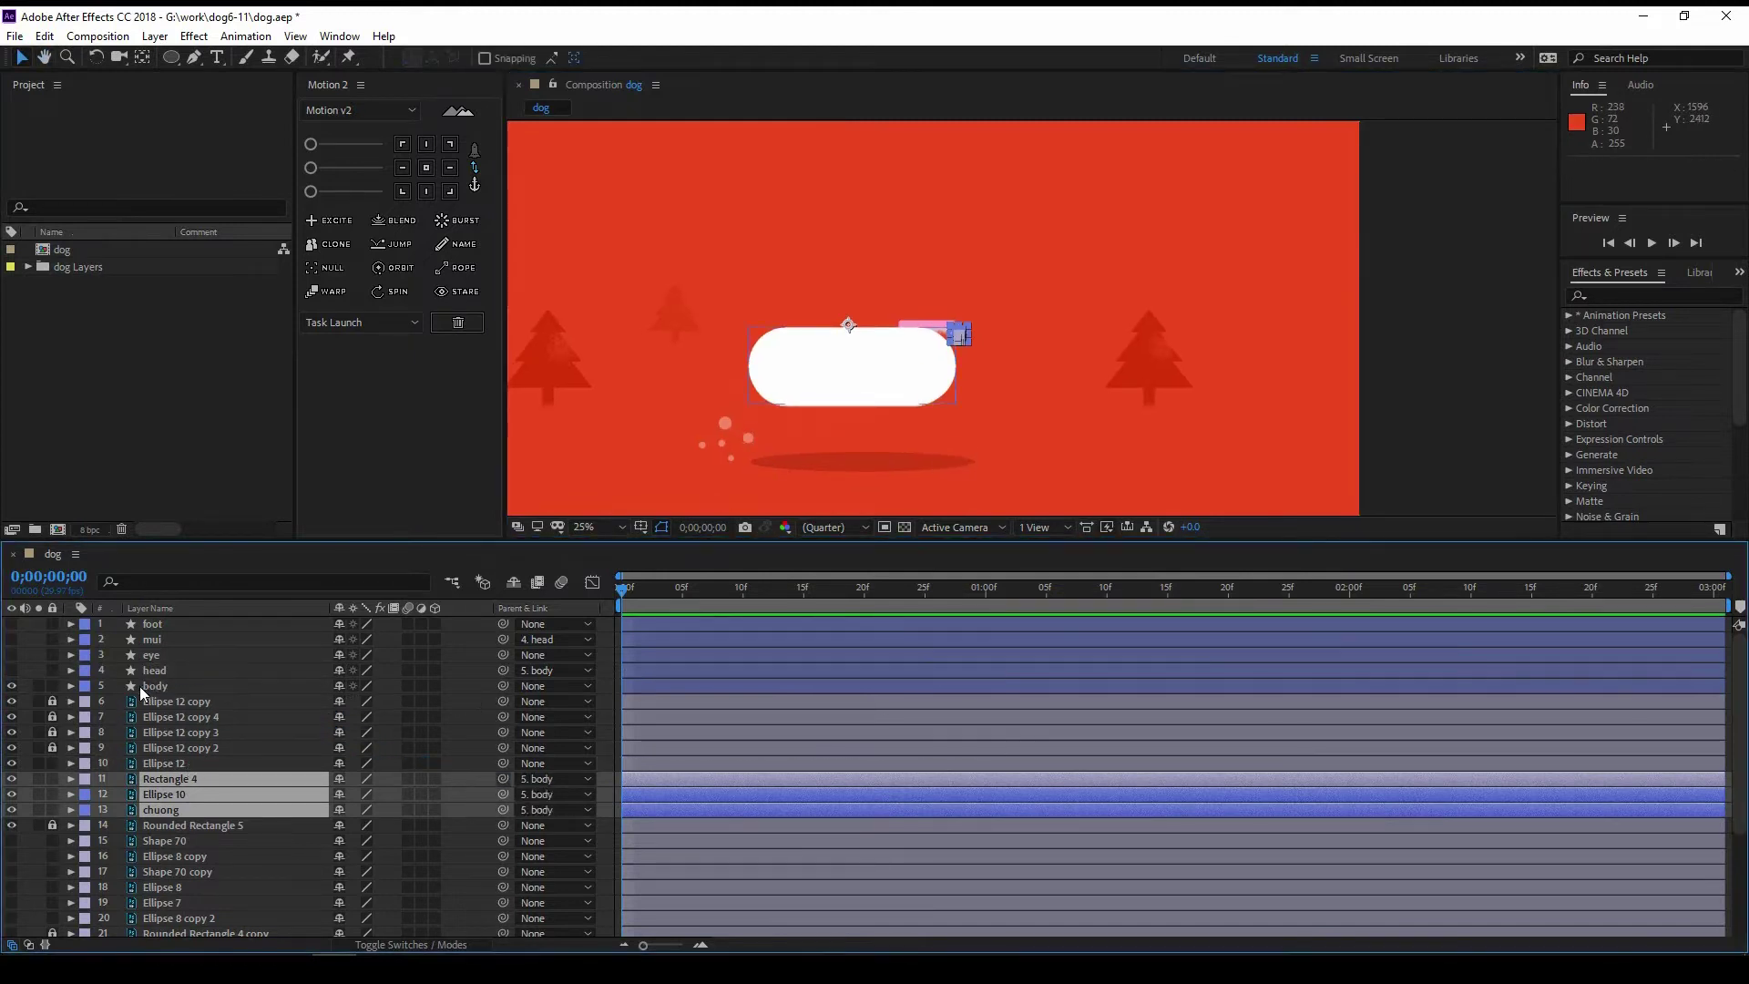
{"action": "left_click", "coordinate": [909, 344]}
Step: Unlock the Rounded Rectangle 5 collar and parent it to the body layer
{"action": "left_click", "coordinate": [52, 824]}
{"action": "left_click", "coordinate": [216, 826]}
{"action": "left_click_drag", "start_coordinate": [503, 825], "coordinate": [144, 685]}
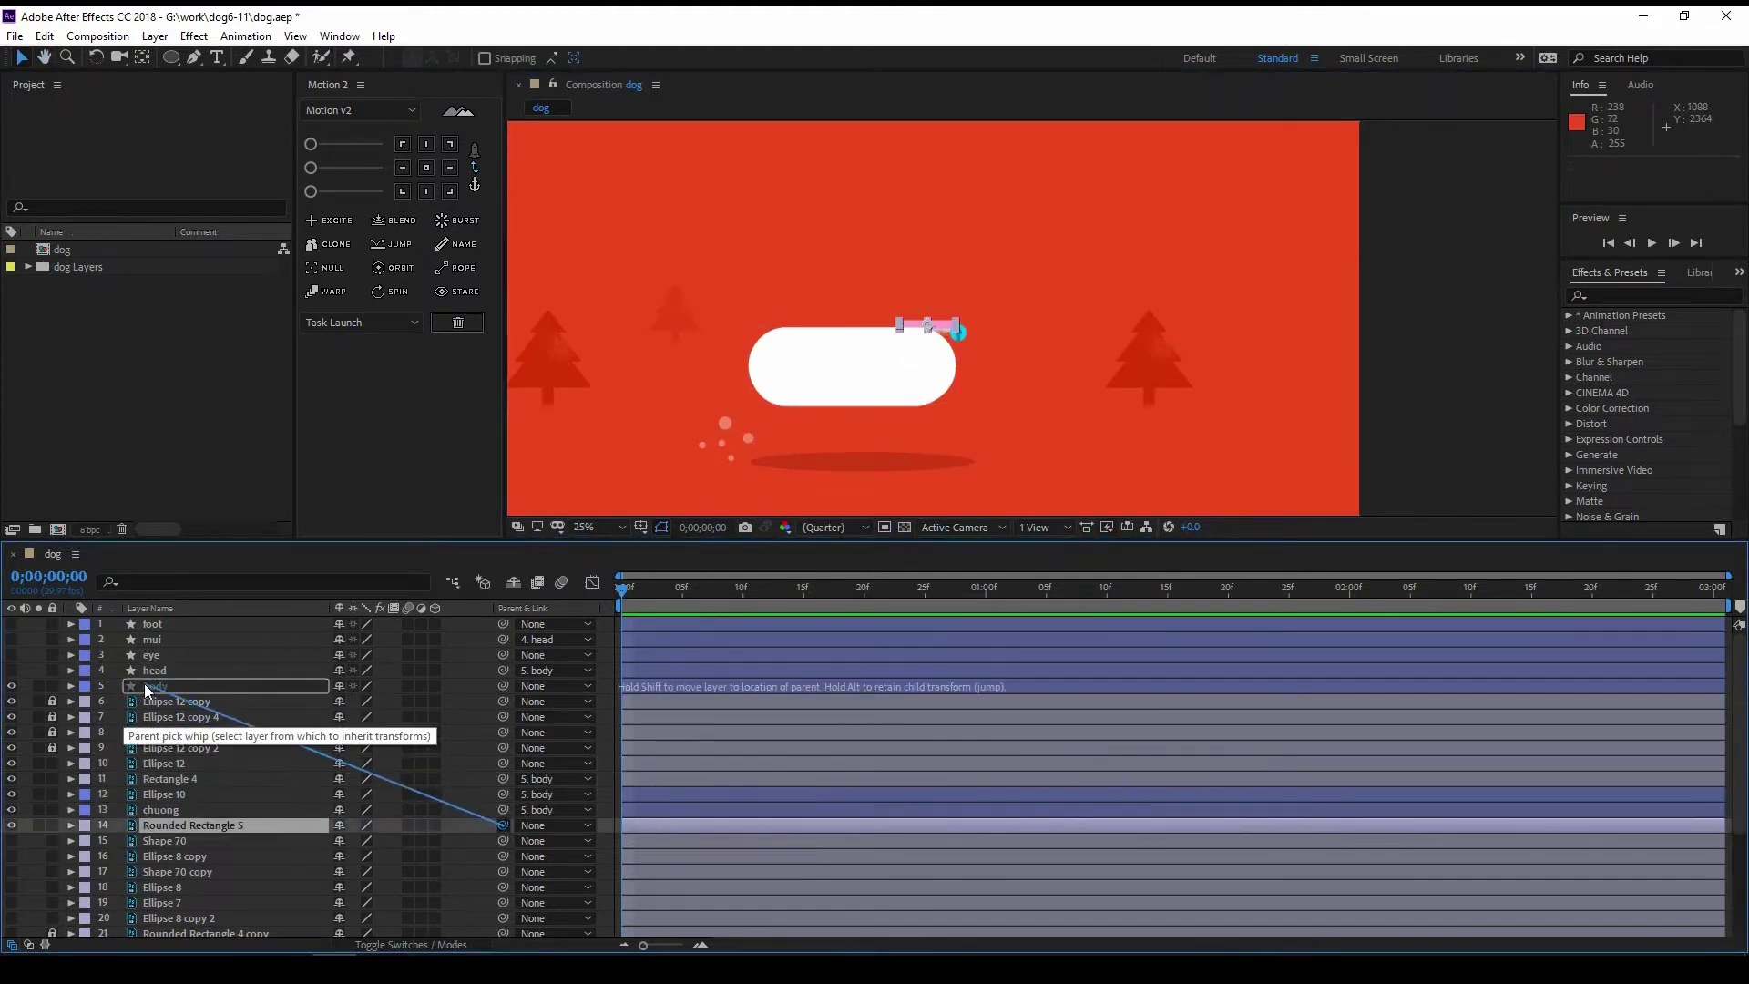
Step: Parent the three bell pieces to the Rounded Rectangle 5 collar
{"action": "left_click", "coordinate": [895, 341]}
{"action": "scroll", "coordinate": [894, 341], "scroll_direction": "up", "scroll_amount": 2}
{"action": "scroll", "coordinate": [981, 309], "scroll_direction": "down", "scroll_amount": 2}
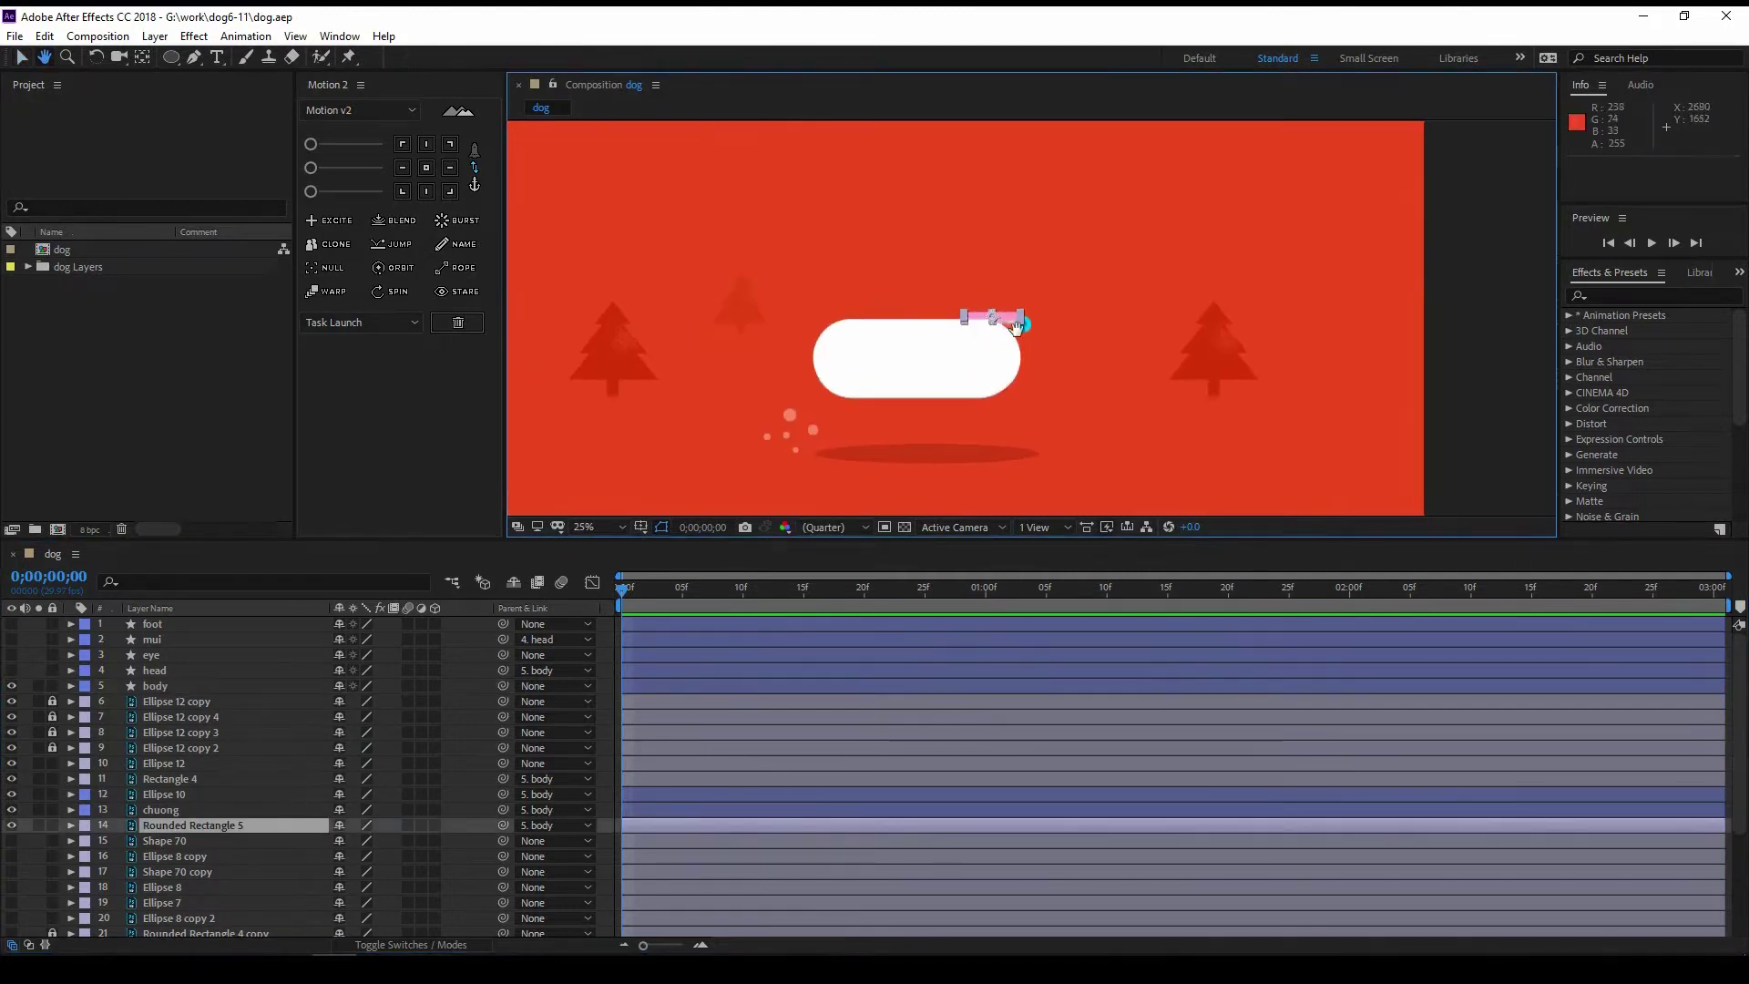
{"action": "scroll", "coordinate": [1002, 312], "scroll_direction": "up", "scroll_amount": 2}
{"action": "left_click_drag", "start_coordinate": [1040, 314], "coordinate": [1011, 339]}
{"action": "left_click_drag", "start_coordinate": [503, 779], "coordinate": [280, 834]}
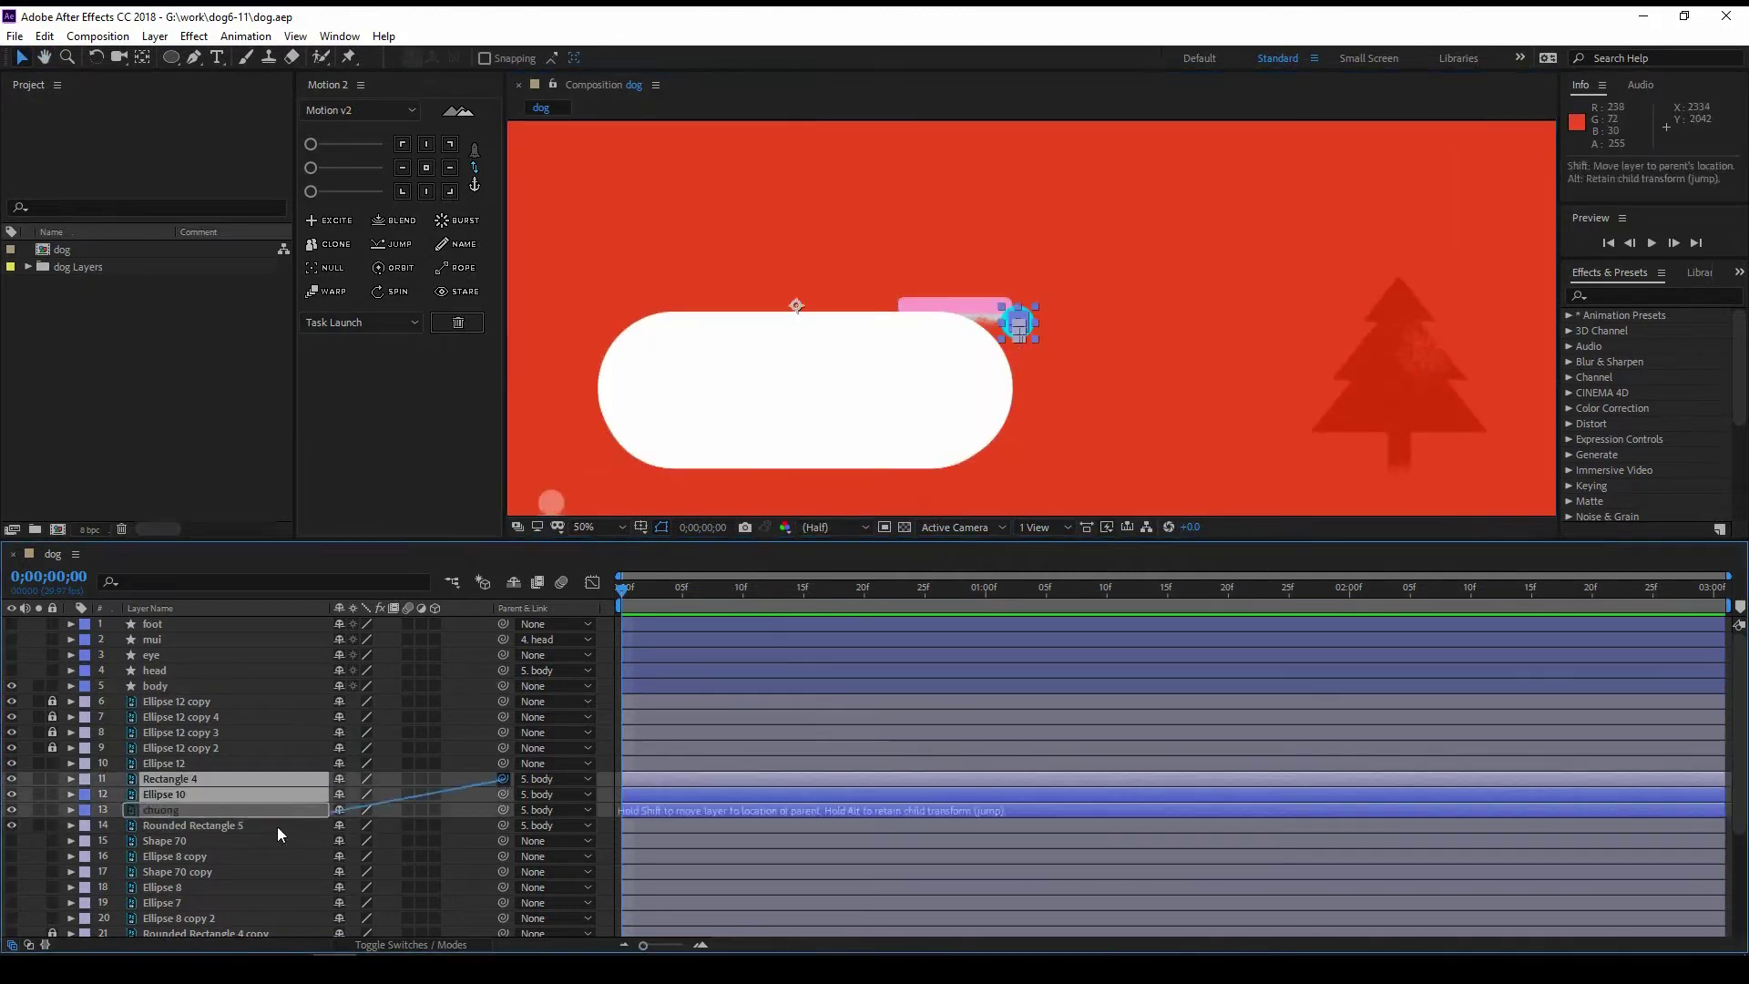
{"action": "scroll", "coordinate": [922, 400], "scroll_direction": "down", "scroll_amount": 2}
{"action": "left_click", "coordinate": [920, 384]}
Step: Add a body Position keyframe and move it and the work area start to 1 second
{"action": "key", "text": "p"}
{"action": "key", "text": "alt+shift+p"}
{"action": "key", "text": "b"}
{"action": "left_click_drag", "start_coordinate": [742, 701], "coordinate": [986, 701]}
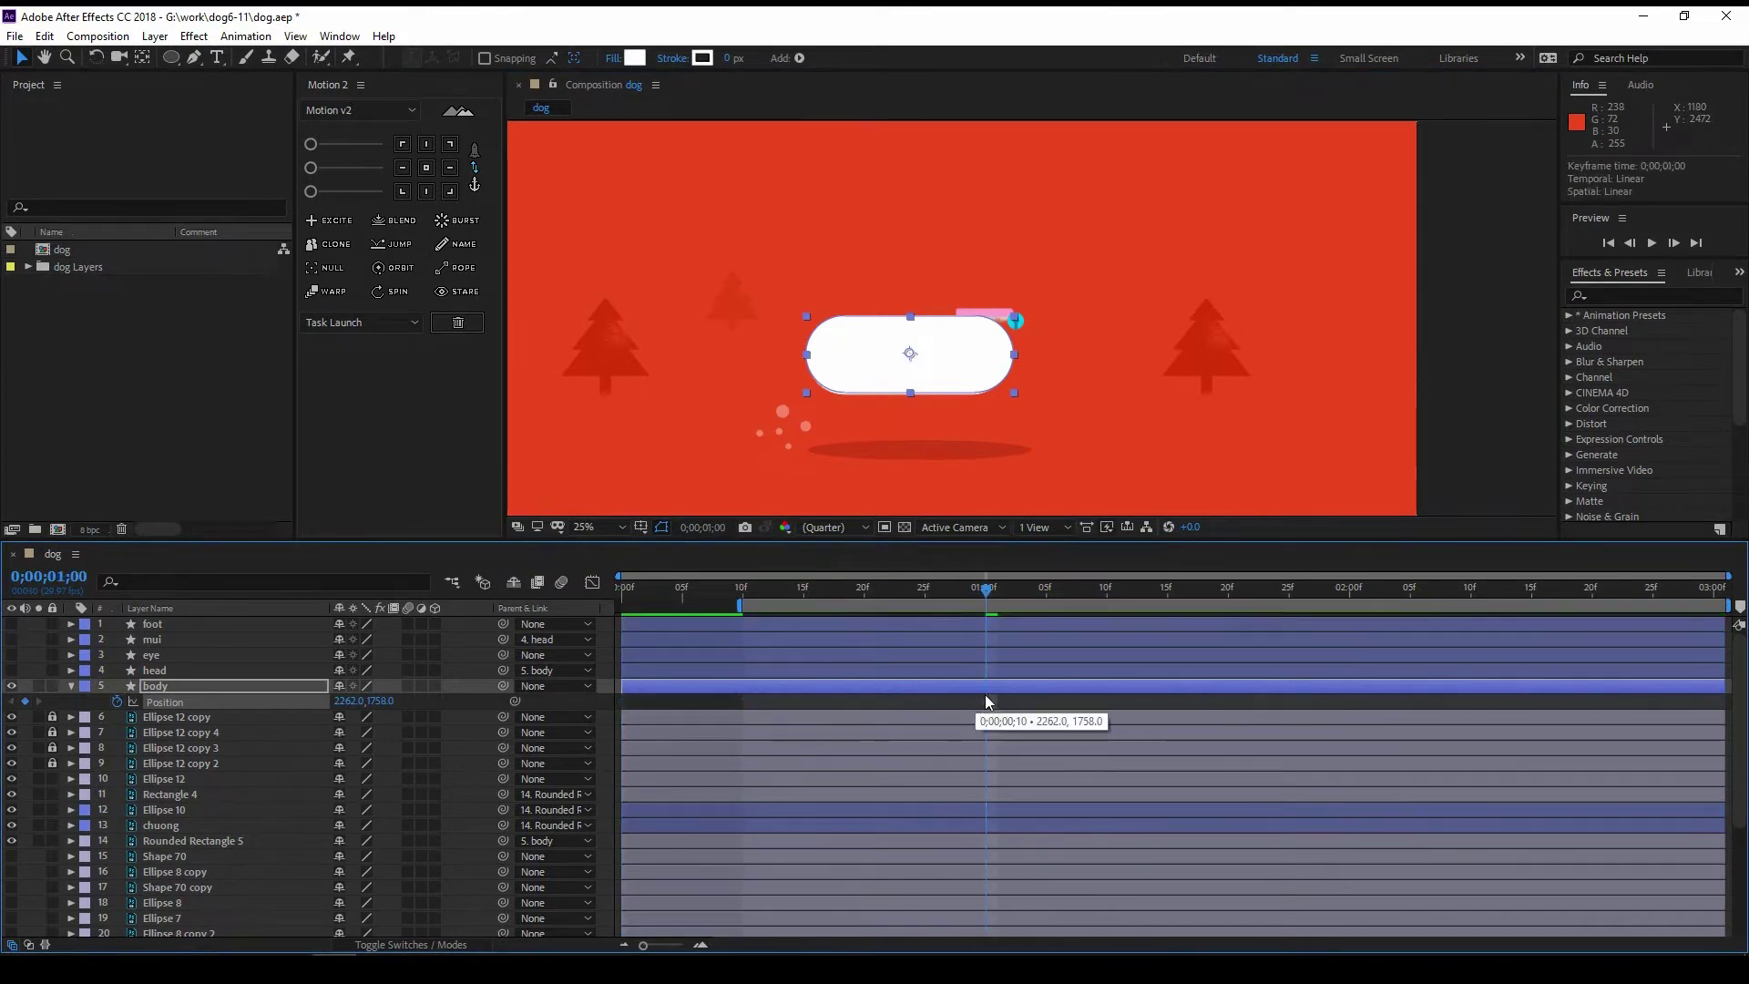
{"action": "key", "text": "b"}
Step: Set the composition length to 5 seconds in Composition Settings
{"action": "left_click", "coordinate": [97, 35]}
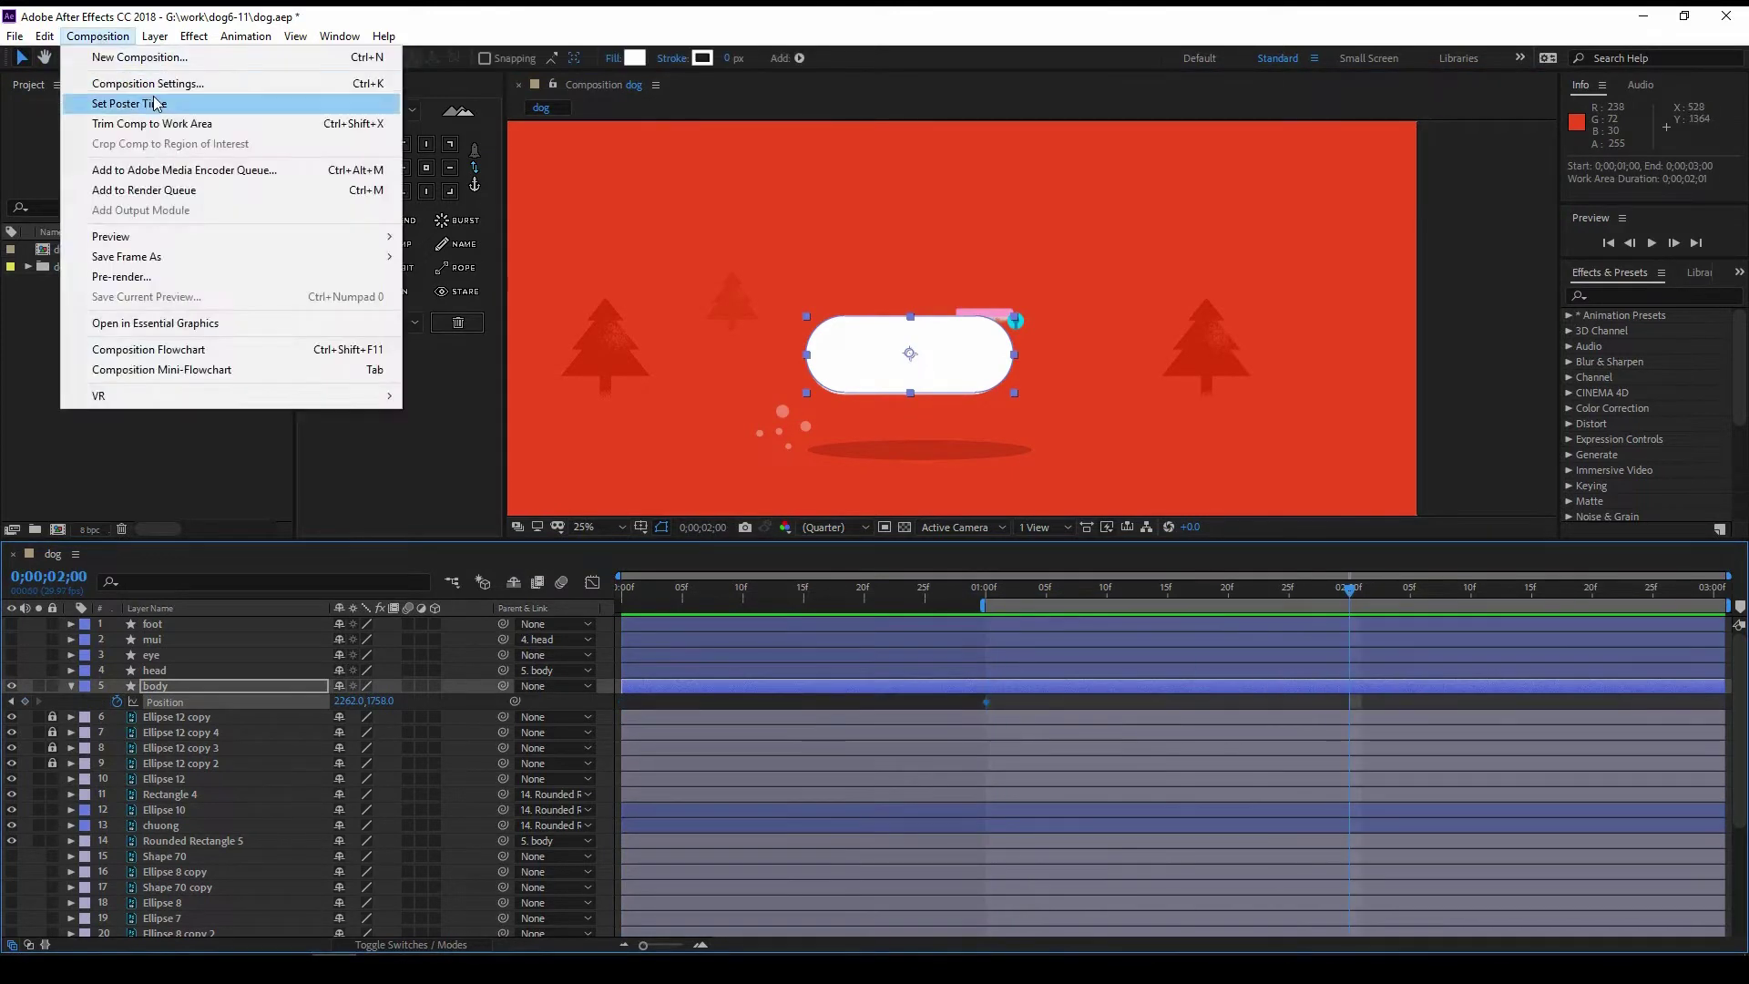
{"action": "left_click", "coordinate": [128, 79]}
{"action": "key", "text": "Return"}
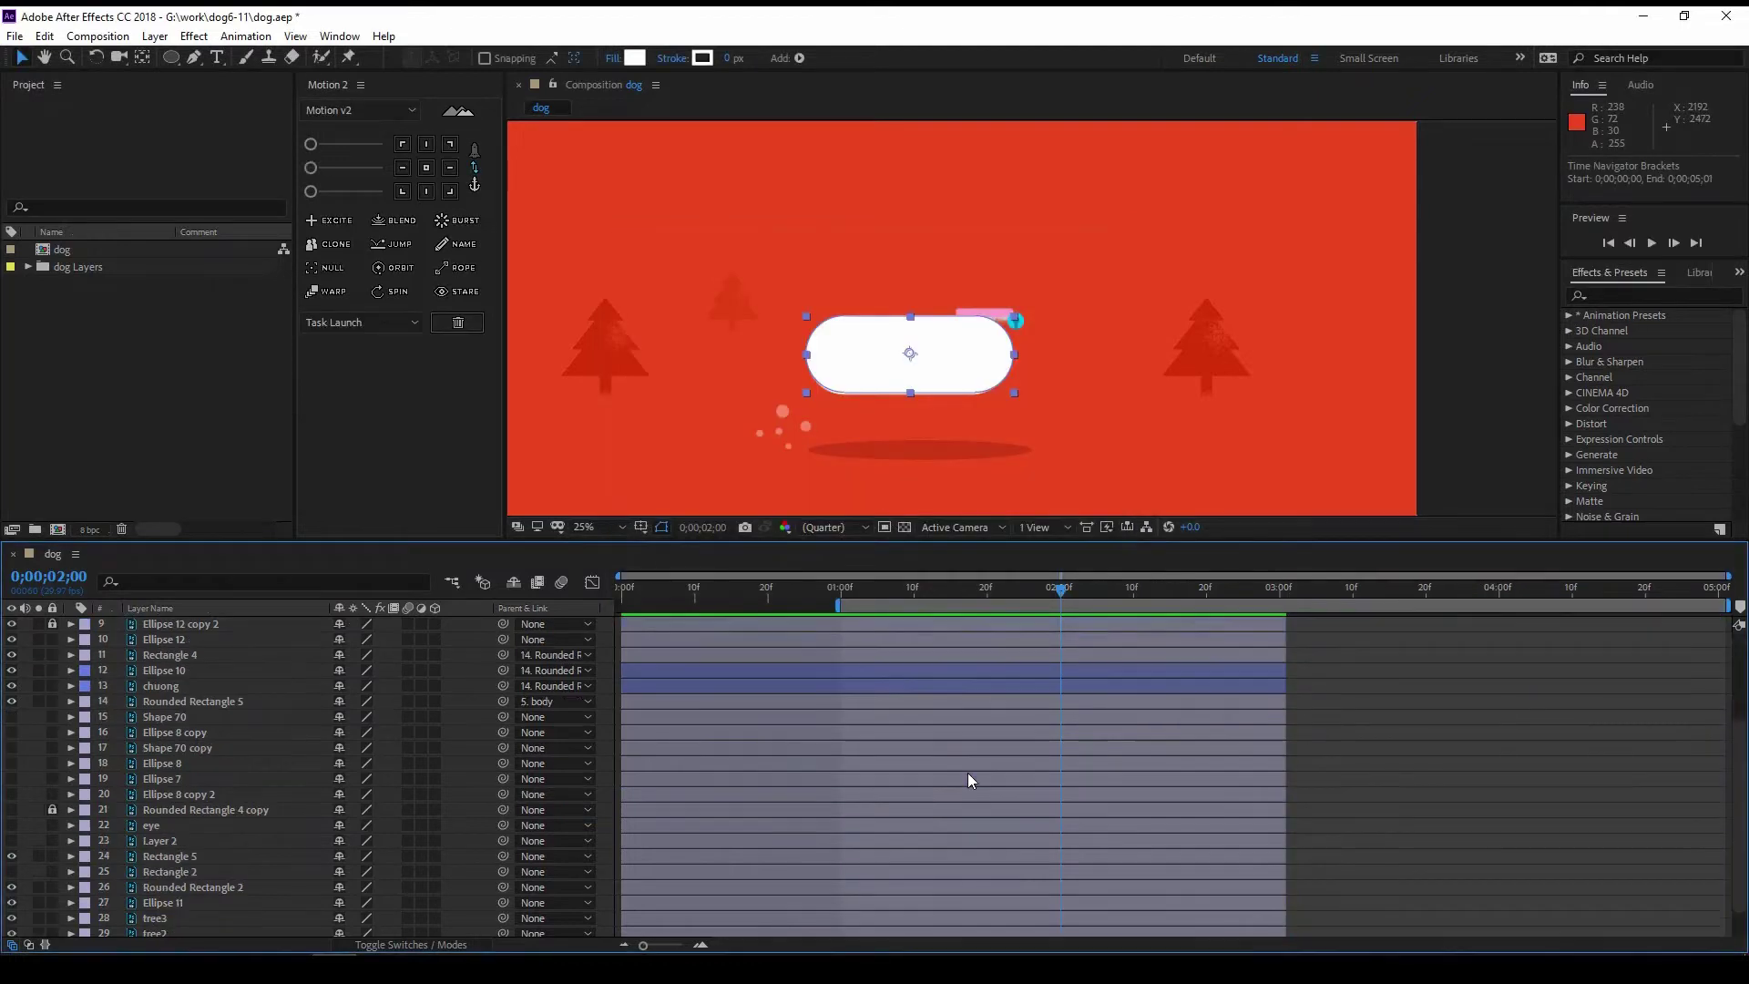
Step: Lower the body 20 px at 1;07 to form the bounce's low point
{"action": "key", "text": "ctrl+a"}
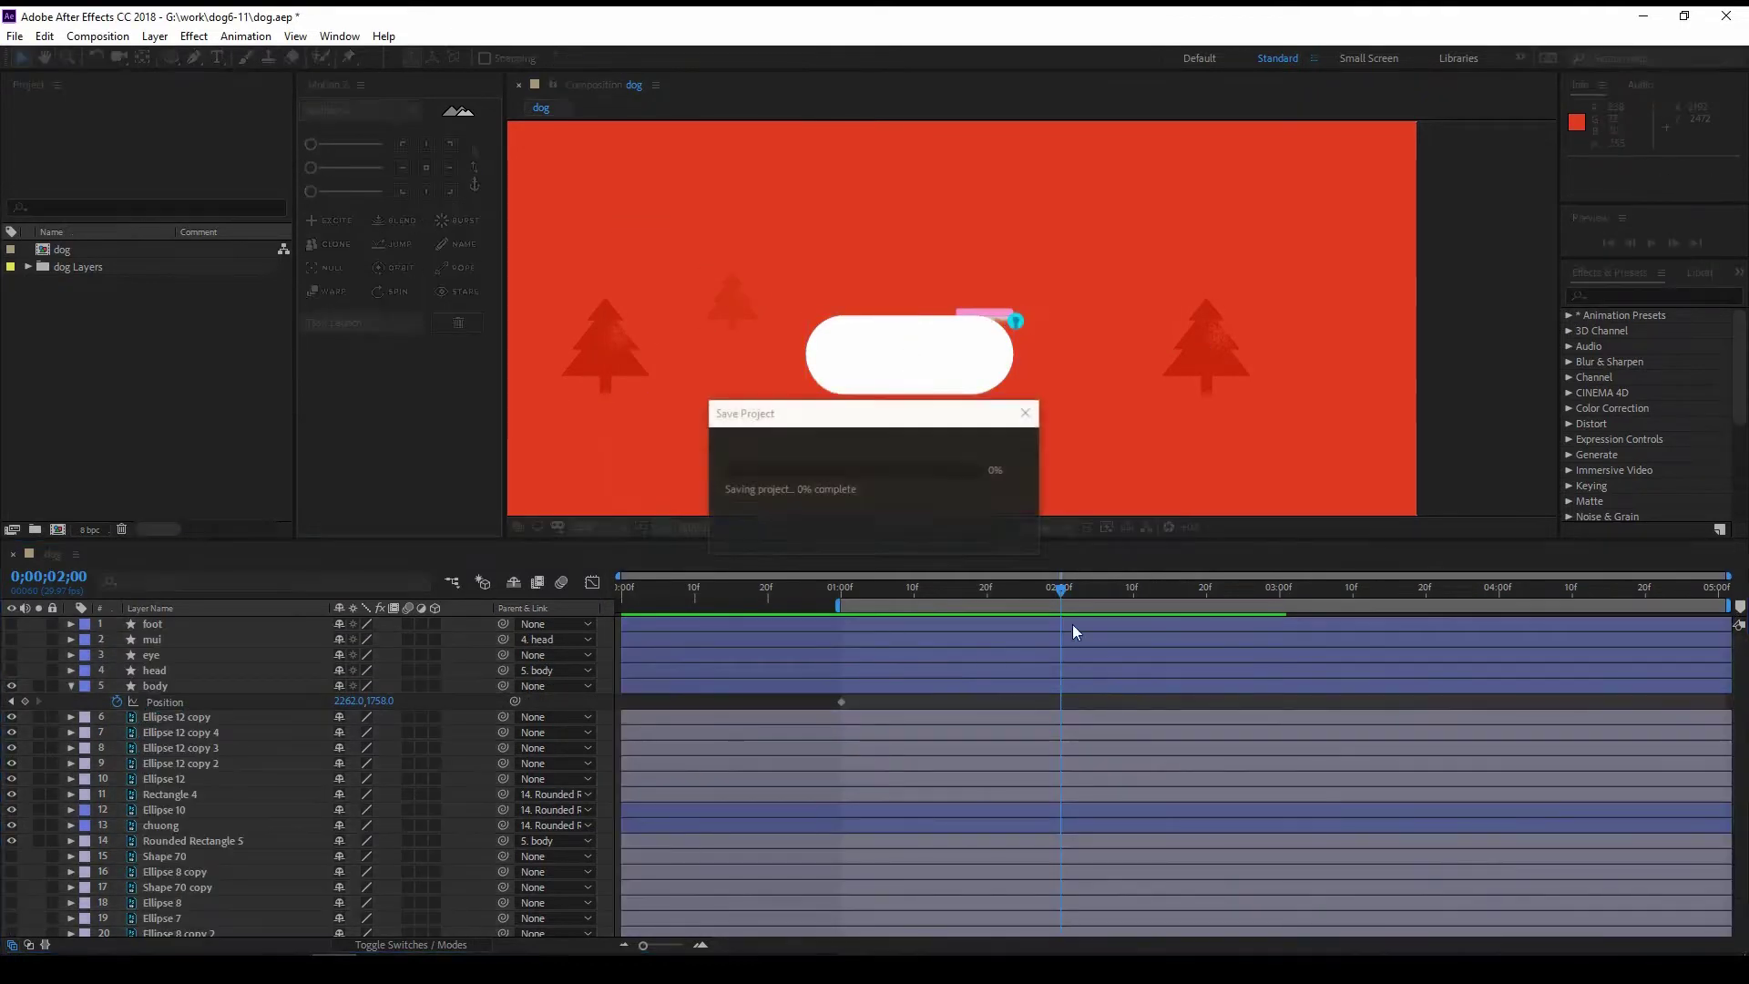
{"action": "left_click", "coordinate": [1014, 685]}
{"action": "key", "text": "j"}
{"action": "scroll", "coordinate": [866, 602], "scroll_direction": "up", "scroll_amount": 5}
{"action": "key", "text": "space"}
{"action": "scroll", "coordinate": [902, 629], "scroll_direction": "down", "scroll_amount": 3}
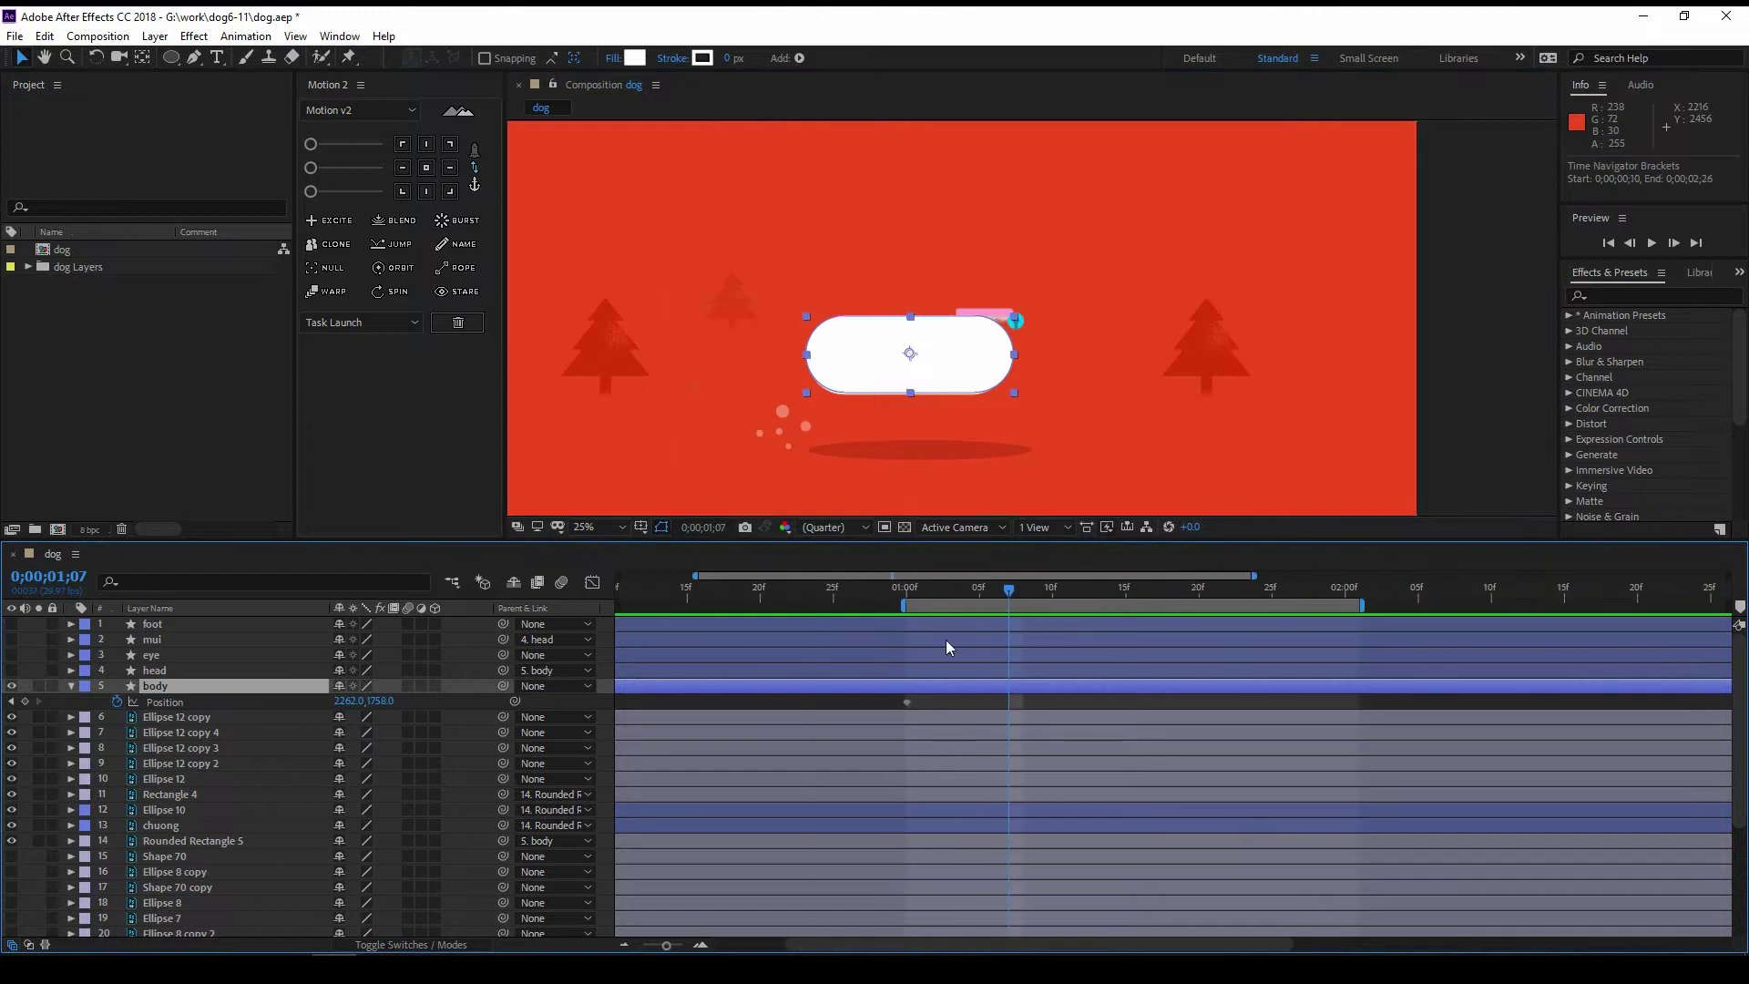
{"action": "left_click_drag", "start_coordinate": [939, 376], "coordinate": [939, 381]}
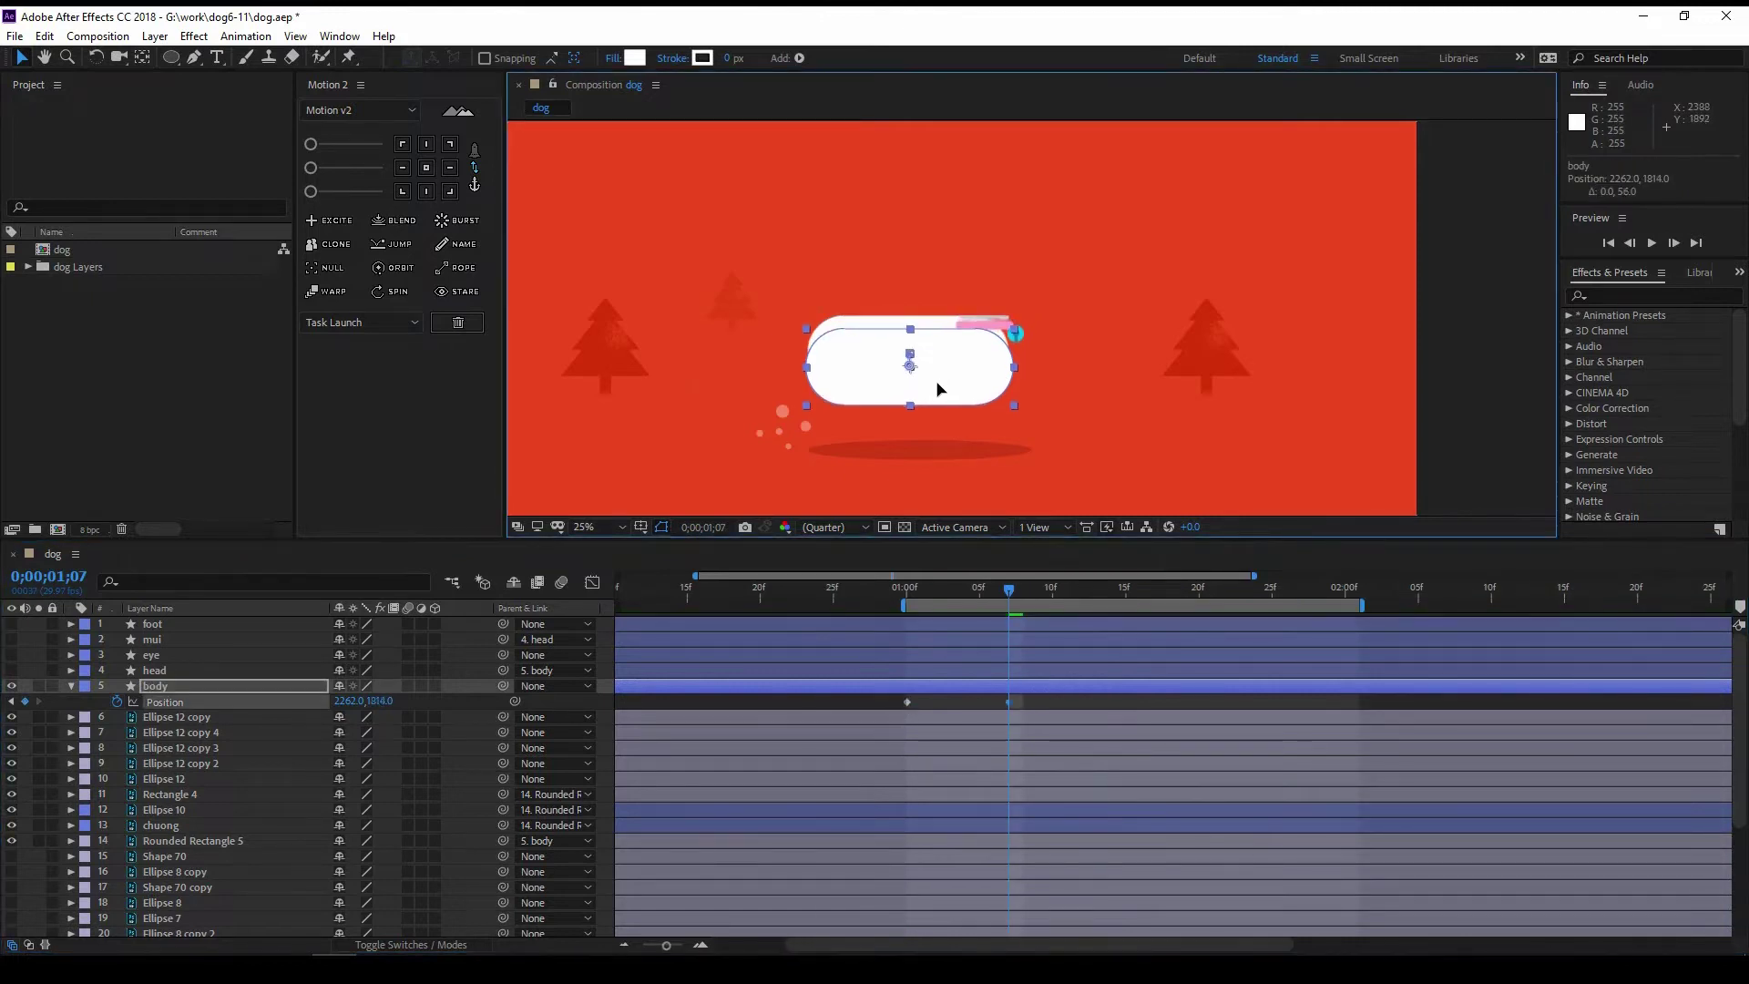
Step: Open and confirm the interpolation settings for both body Position keyframes
{"action": "left_click", "coordinate": [455, 702]}
{"action": "right_click", "coordinate": [907, 703]}
{"action": "right_click", "coordinate": [907, 701]}
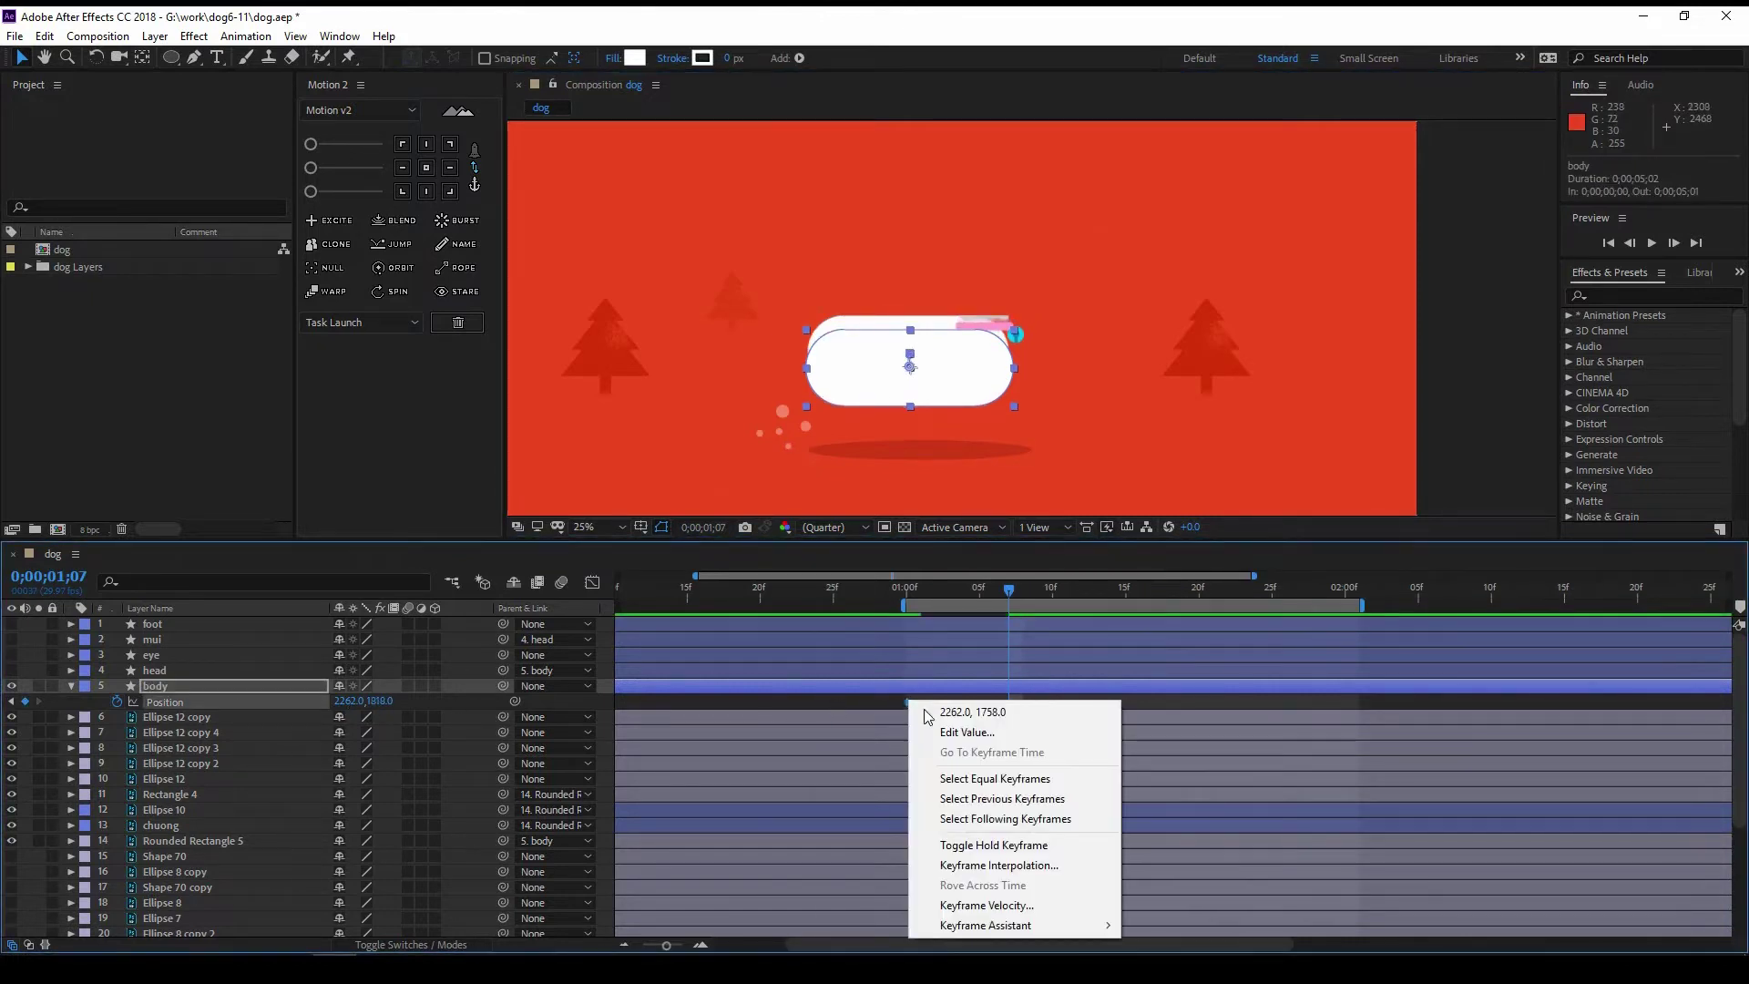
{"action": "left_click", "coordinate": [966, 832]}
{"action": "key", "text": "Return"}
Step: Copy the first two body Position keyframes and paste them at 1;14 to repeat the bounce
{"action": "left_click", "coordinate": [1108, 588]}
{"action": "key", "text": "ctrl+v"}
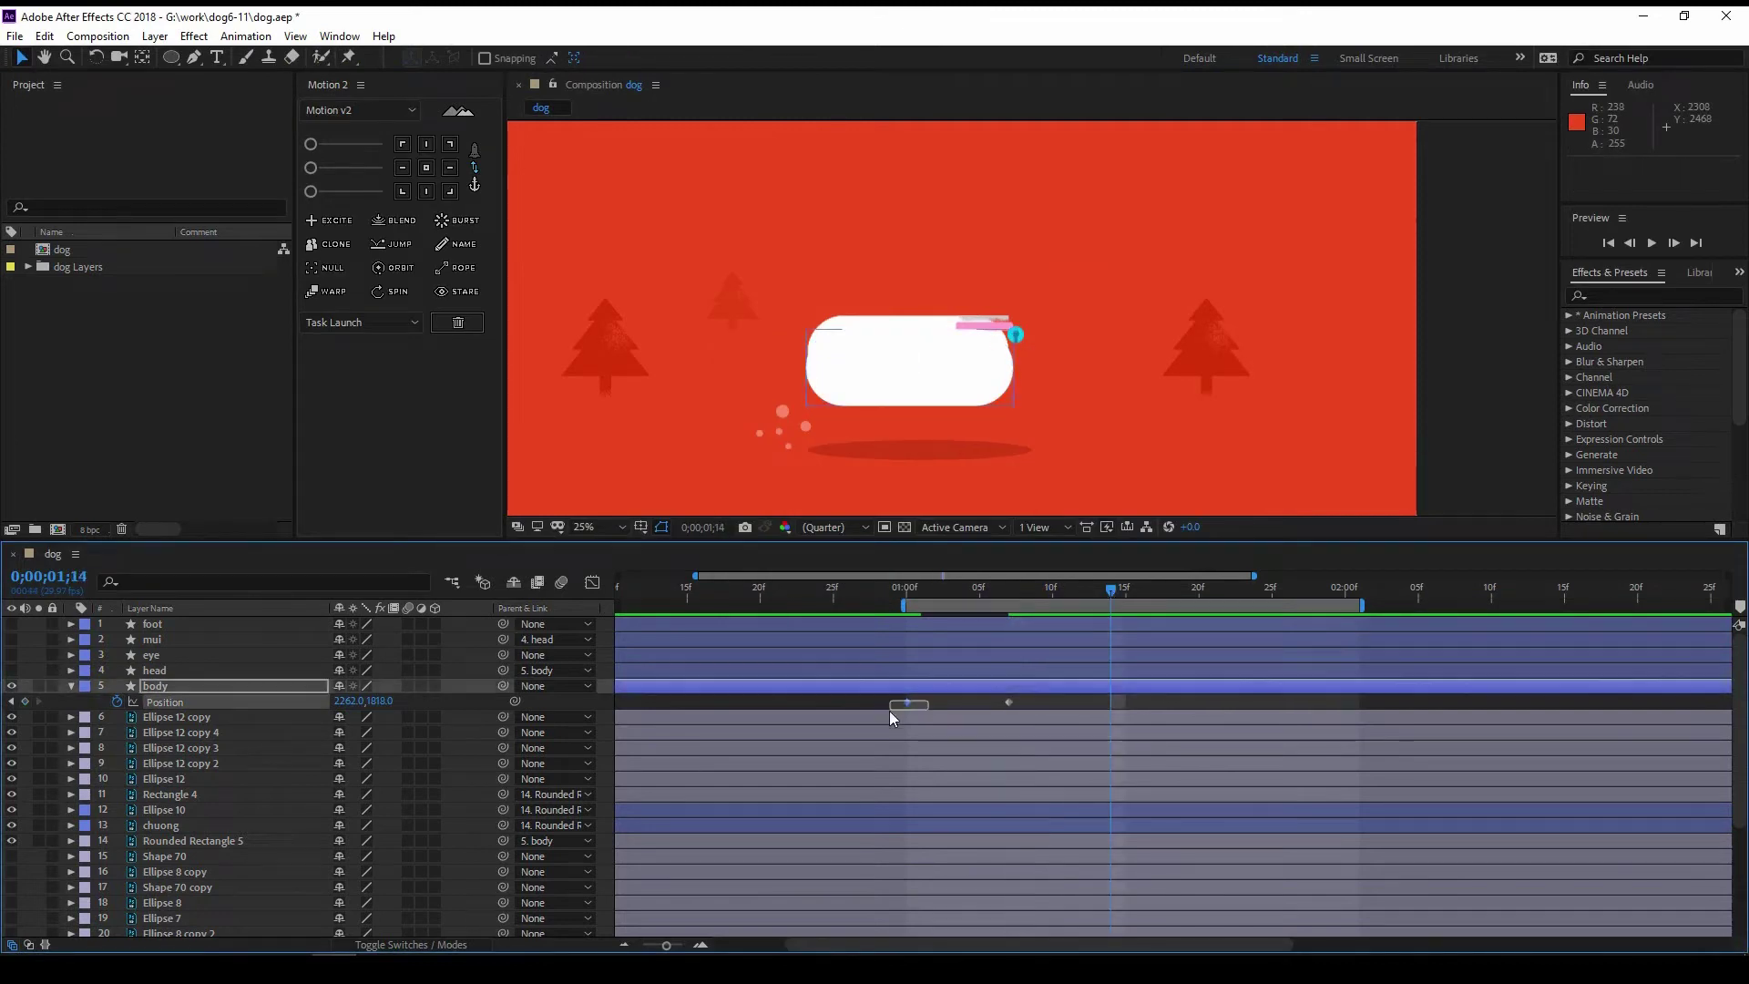
{"action": "left_click_drag", "start_coordinate": [1129, 695], "coordinate": [857, 725]}
{"action": "key", "text": "ctrl+c"}
{"action": "key", "text": "ctrl+v"}
{"action": "key", "text": "n"}
{"action": "key", "text": "space"}
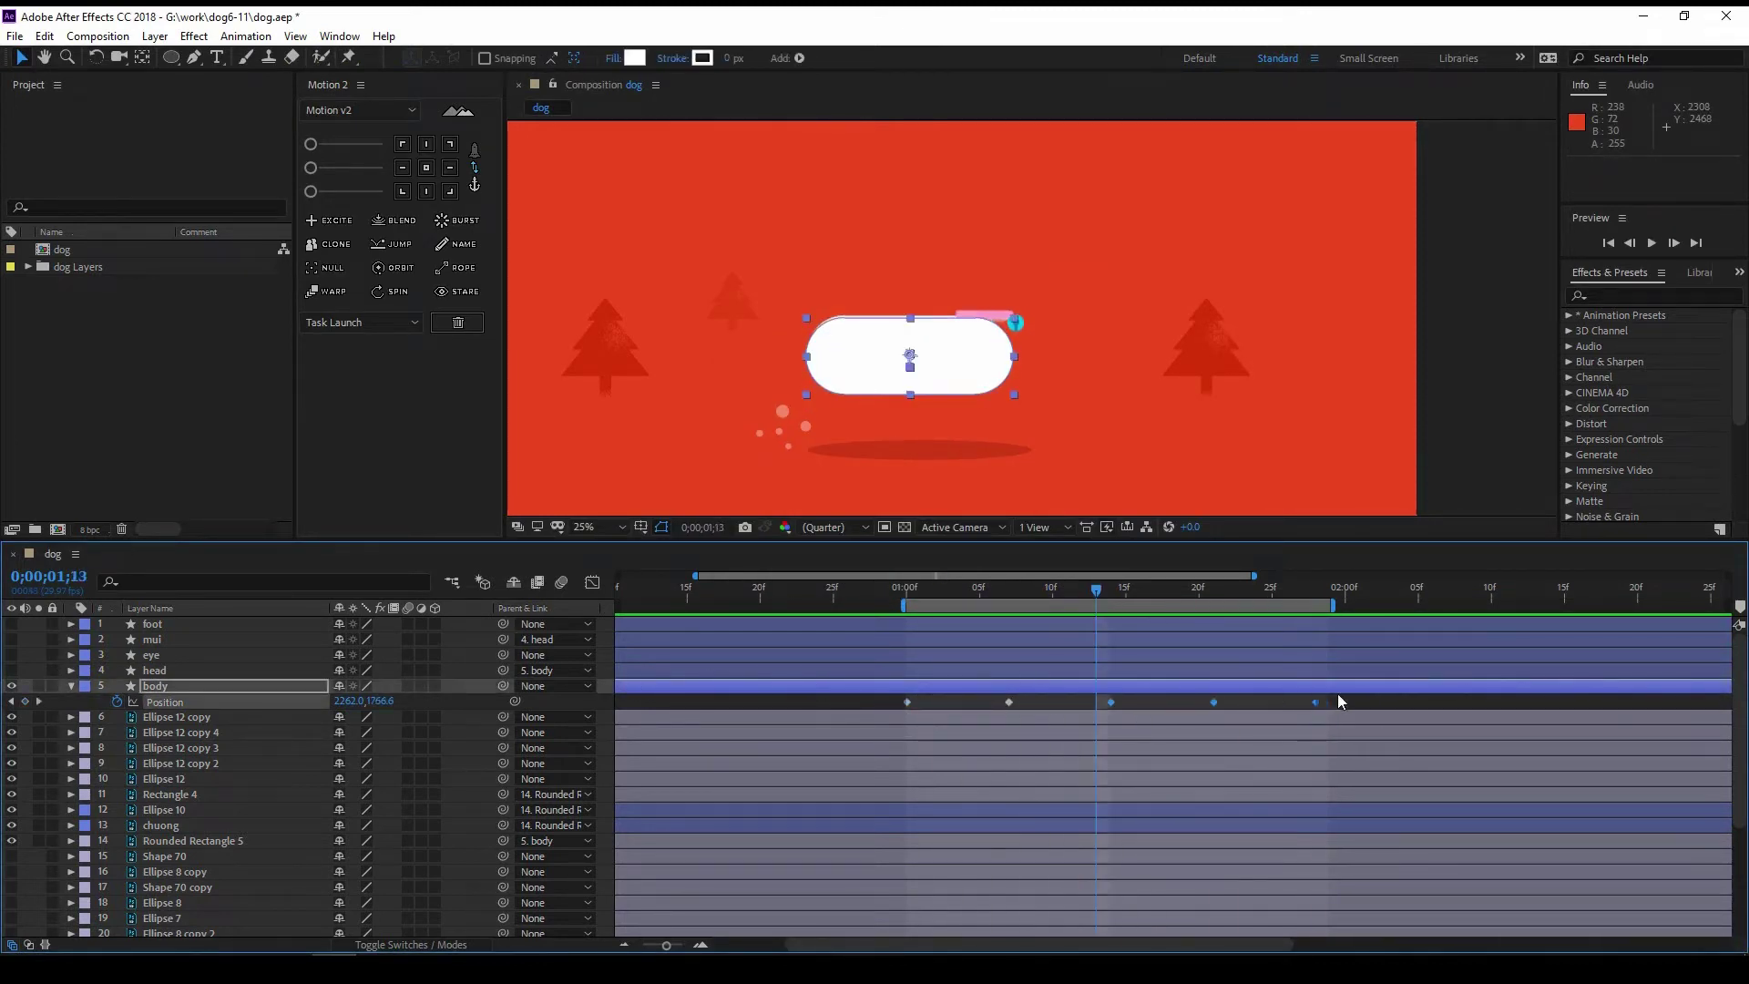
Step: Ease the body's Position keyframes, keeping the 1;07 and 1;21 keyframes linear
{"action": "left_click", "coordinate": [911, 597]}
{"action": "right_click", "coordinate": [907, 702]}
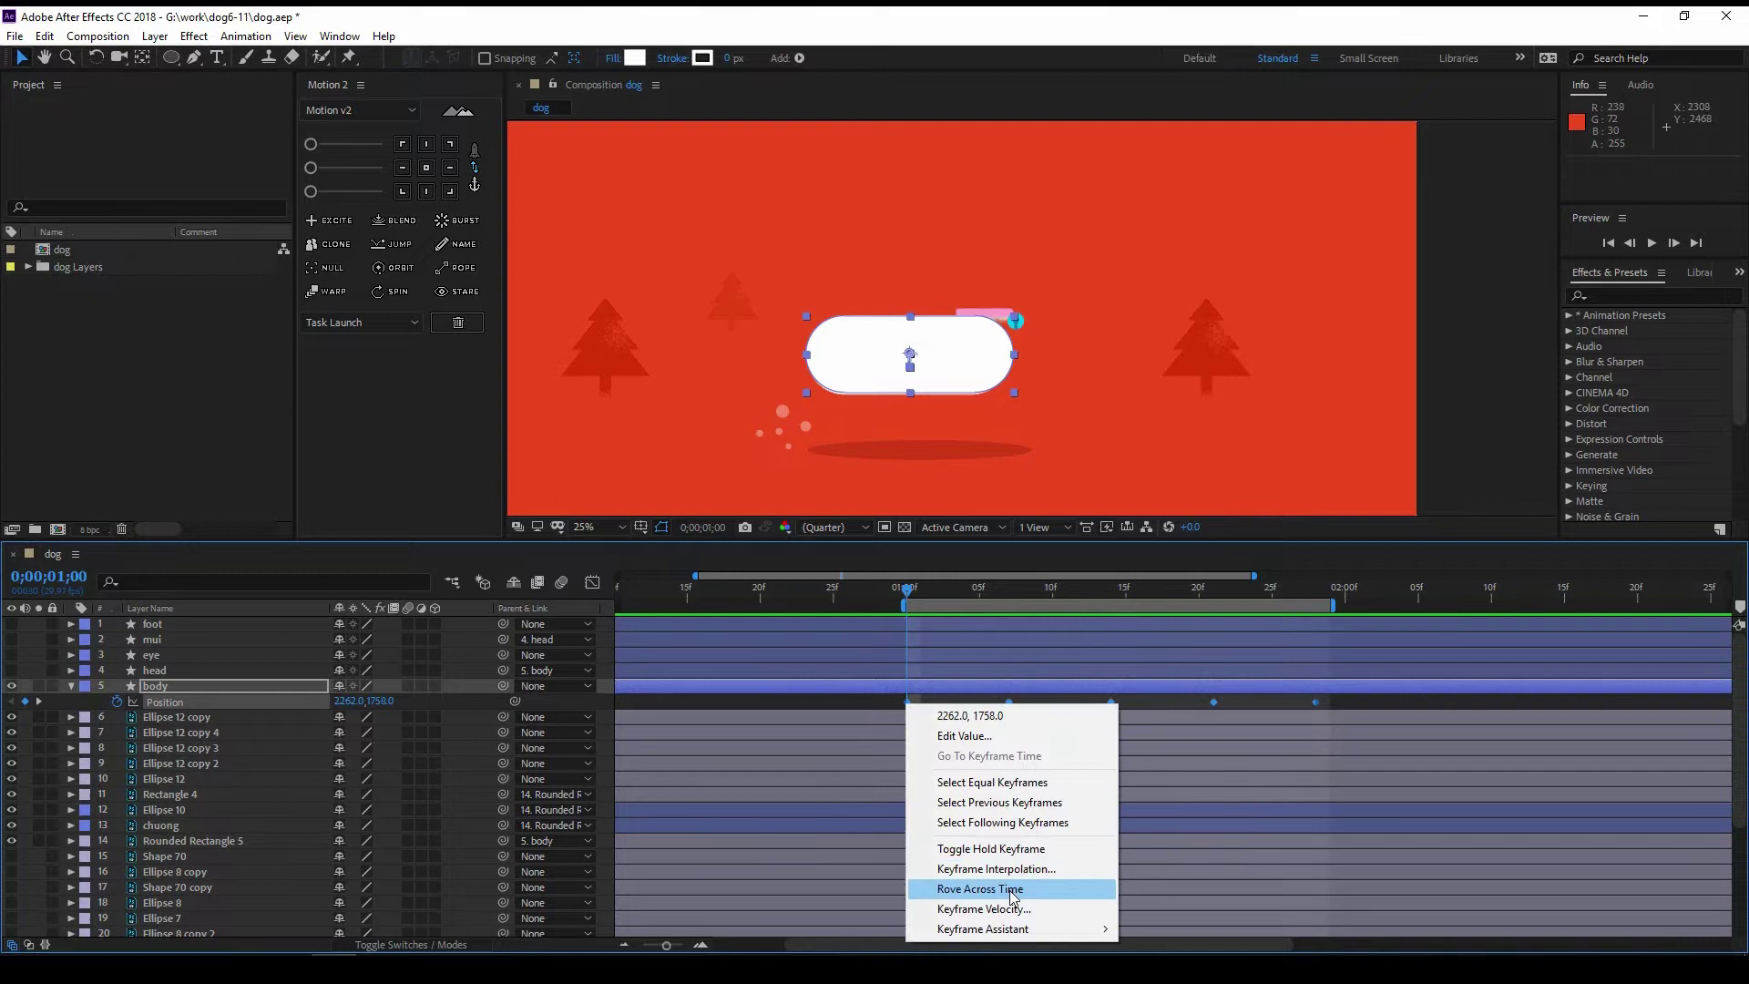
{"action": "mouse_move", "coordinate": [1017, 933]}
{"action": "left_click", "coordinate": [1166, 806]}
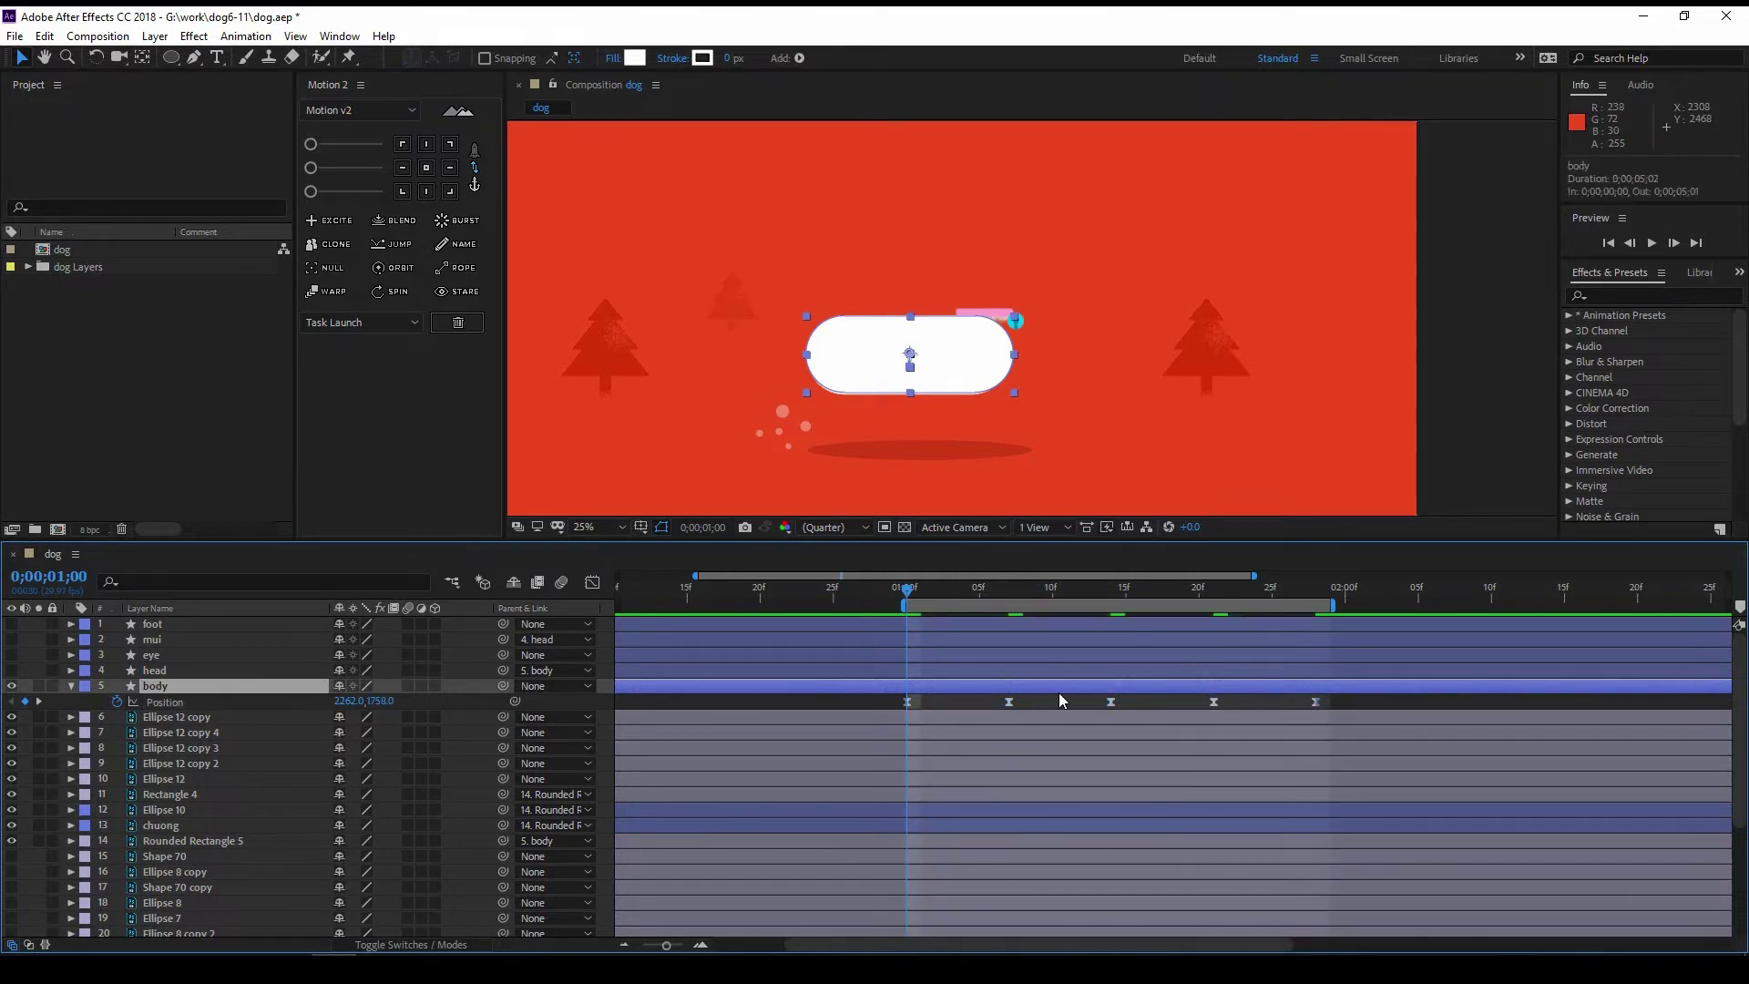
{"action": "key", "text": "space"}
{"action": "left_click", "coordinate": [1009, 702], "text": "ctrl"}
{"action": "left_click", "coordinate": [1214, 702], "text": "ctrl"}
Step: Reselect the dog's body shape and preview the bounce from the loop start
{"action": "left_click", "coordinate": [926, 366]}
{"action": "left_click", "coordinate": [254, 839]}
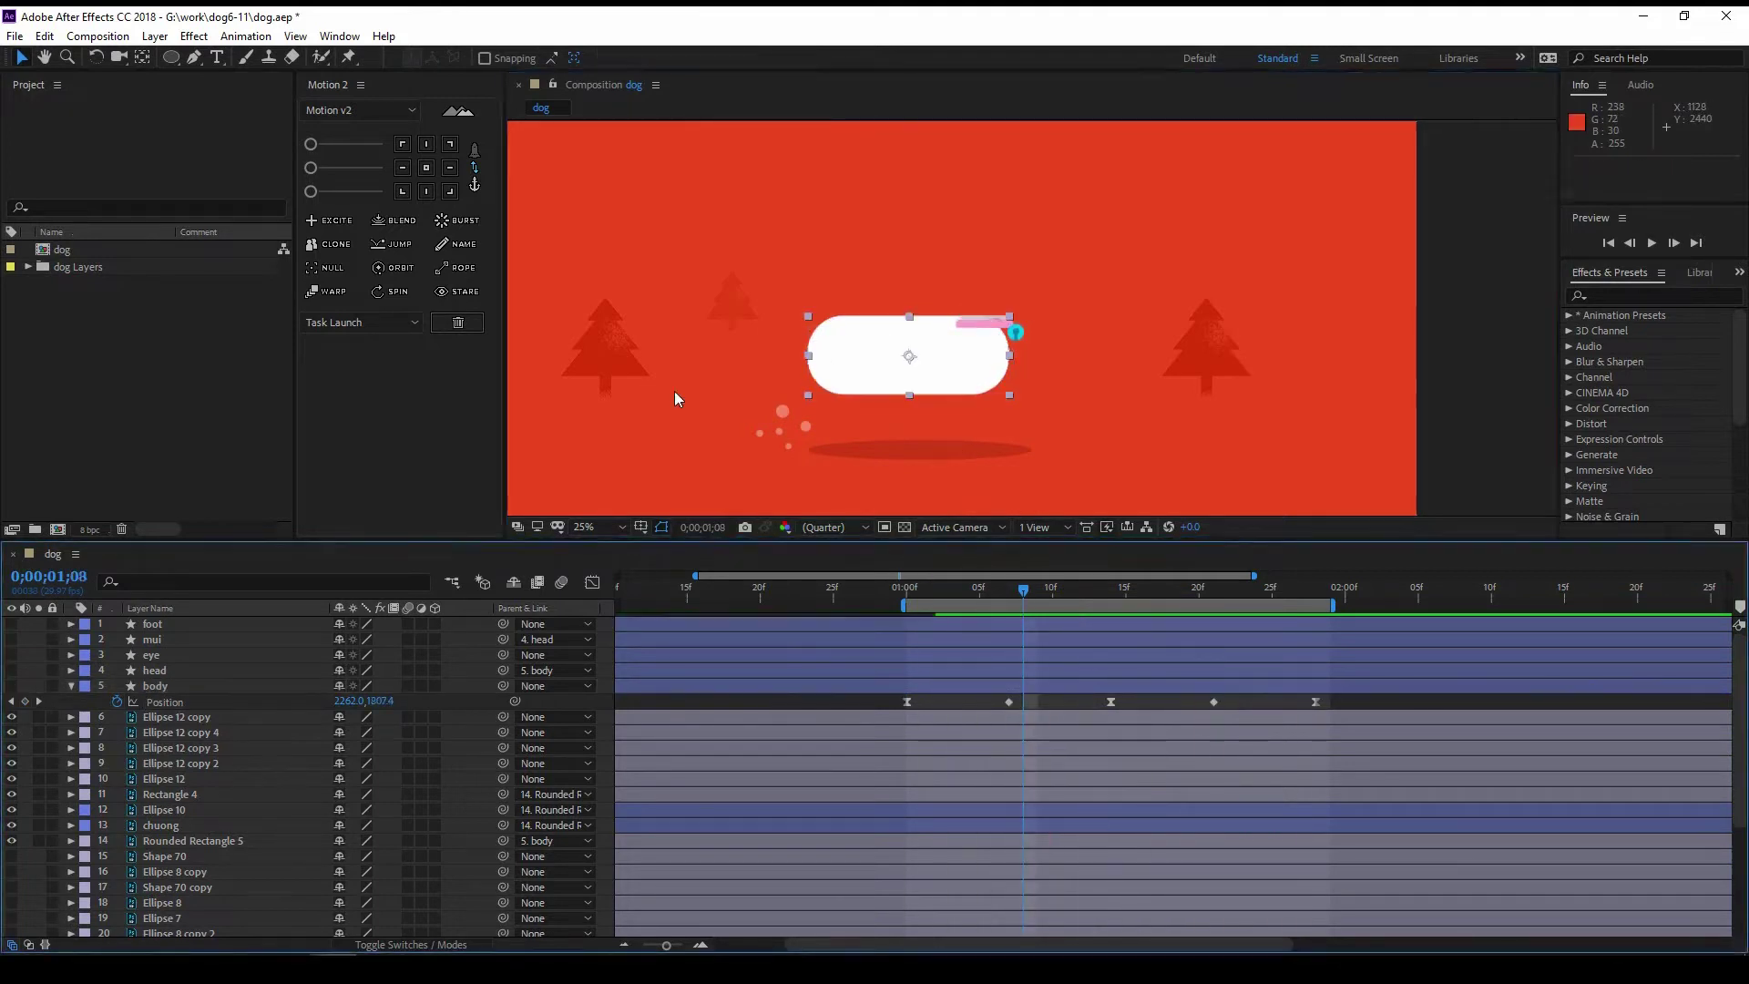
{"action": "scroll", "coordinate": [364, 774], "scroll_direction": "down", "scroll_amount": 3}
{"action": "left_click", "coordinate": [977, 325]}
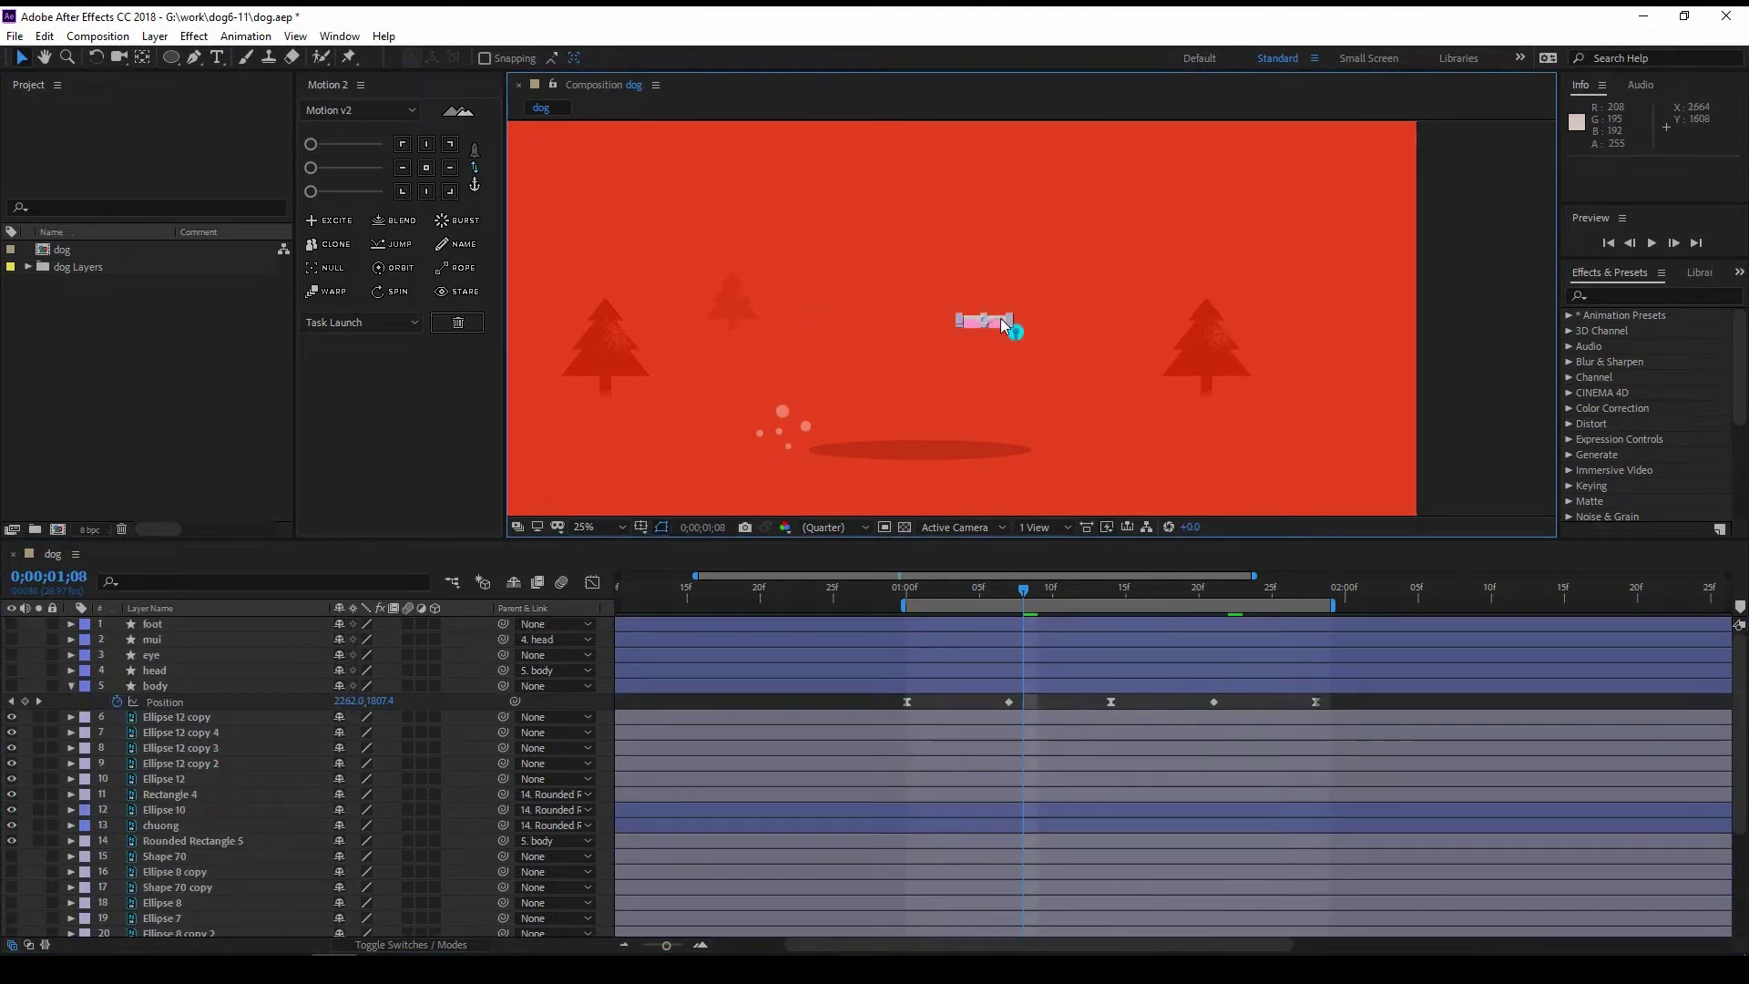
{"action": "left_click", "coordinate": [907, 590]}
{"action": "key", "text": "space"}
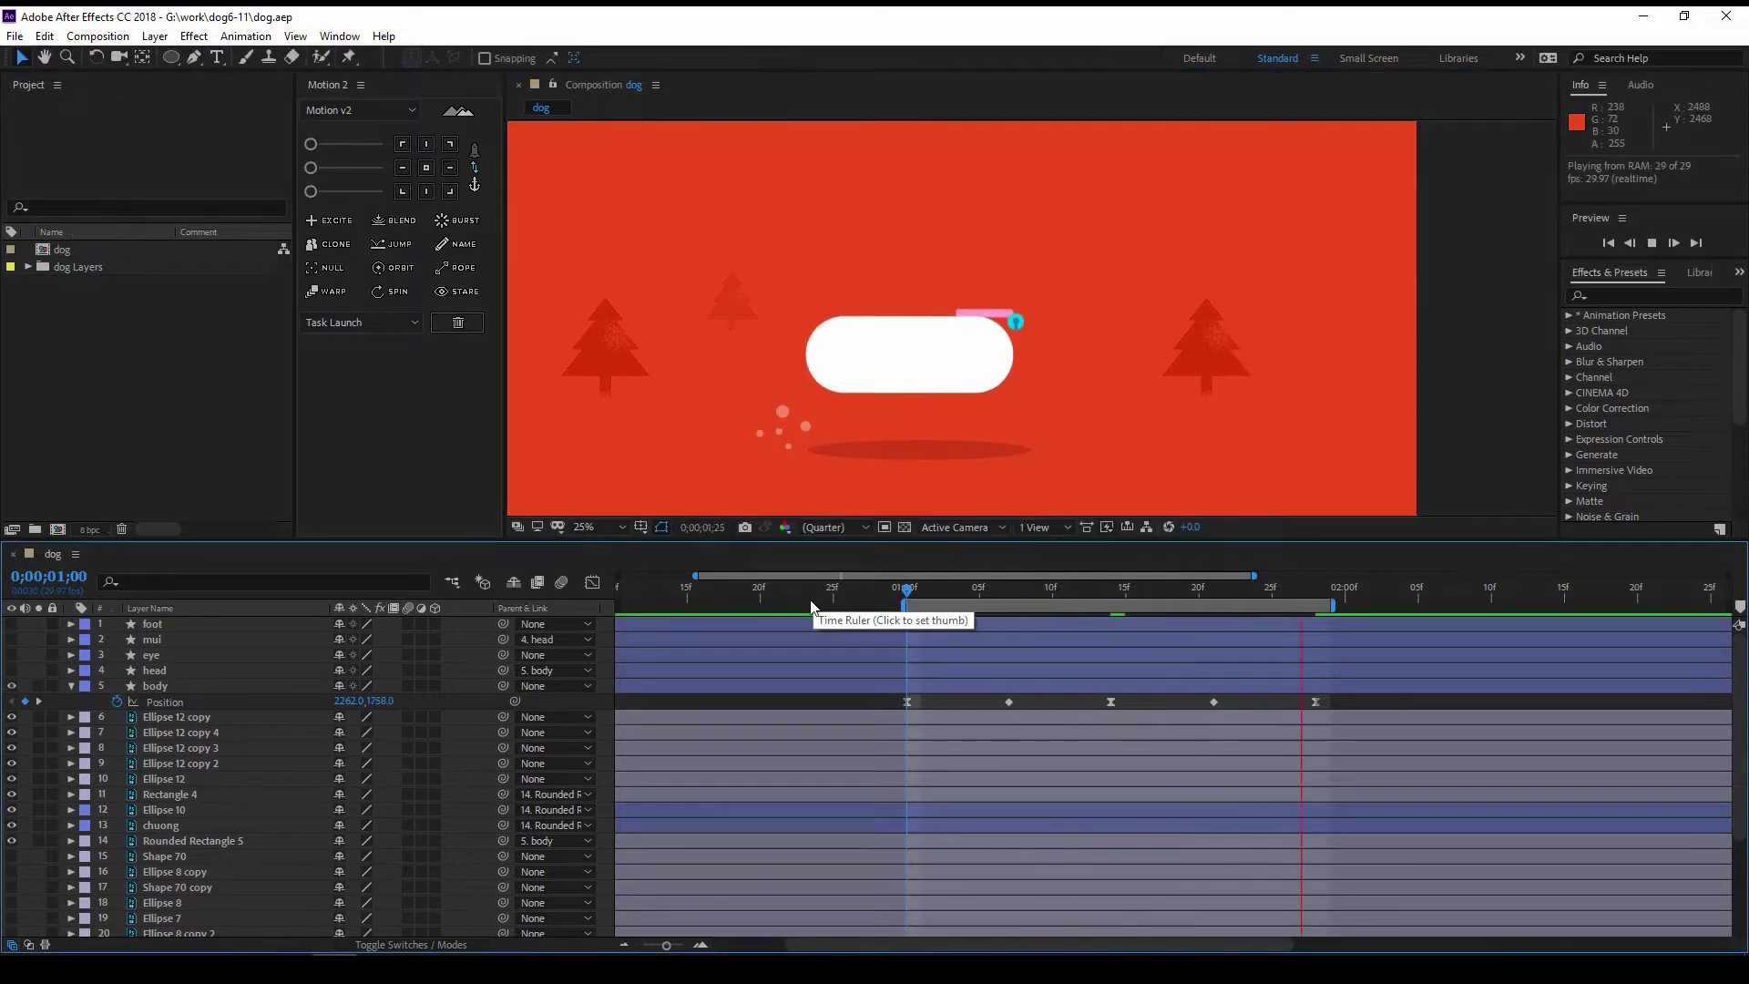
Step: Rename the ground ellipse layer to 'shadow' and preview the animation
{"action": "left_click", "coordinate": [906, 449]}
{"action": "scroll", "coordinate": [227, 820], "scroll_direction": "down", "scroll_amount": 3}
{"action": "key", "text": "Return"}
{"action": "type", "text": "sha"}
{"action": "key", "text": "Return"}
{"action": "key", "text": "space"}
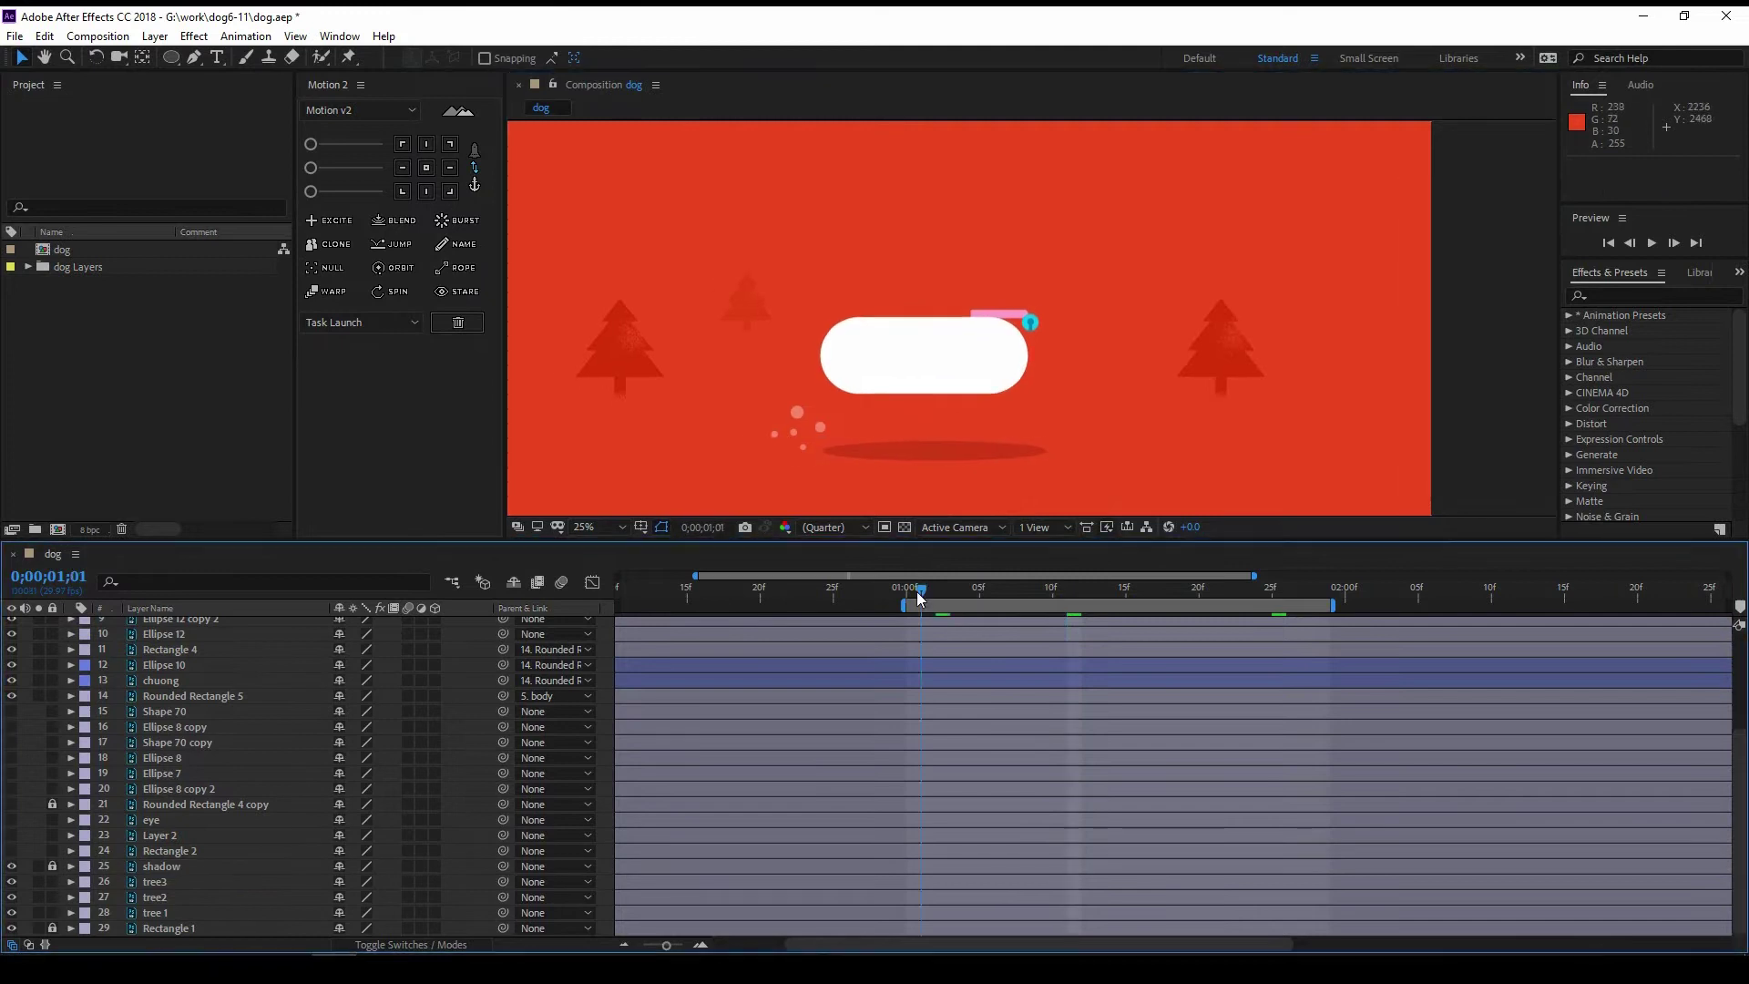
{"action": "scroll", "coordinate": [947, 646], "scroll_direction": "up", "scroll_amount": 3}
Step: Apply Easy Ease to all body Position keyframes in the speed graph and lengthen their influence
{"action": "left_click", "coordinate": [1305, 701]}
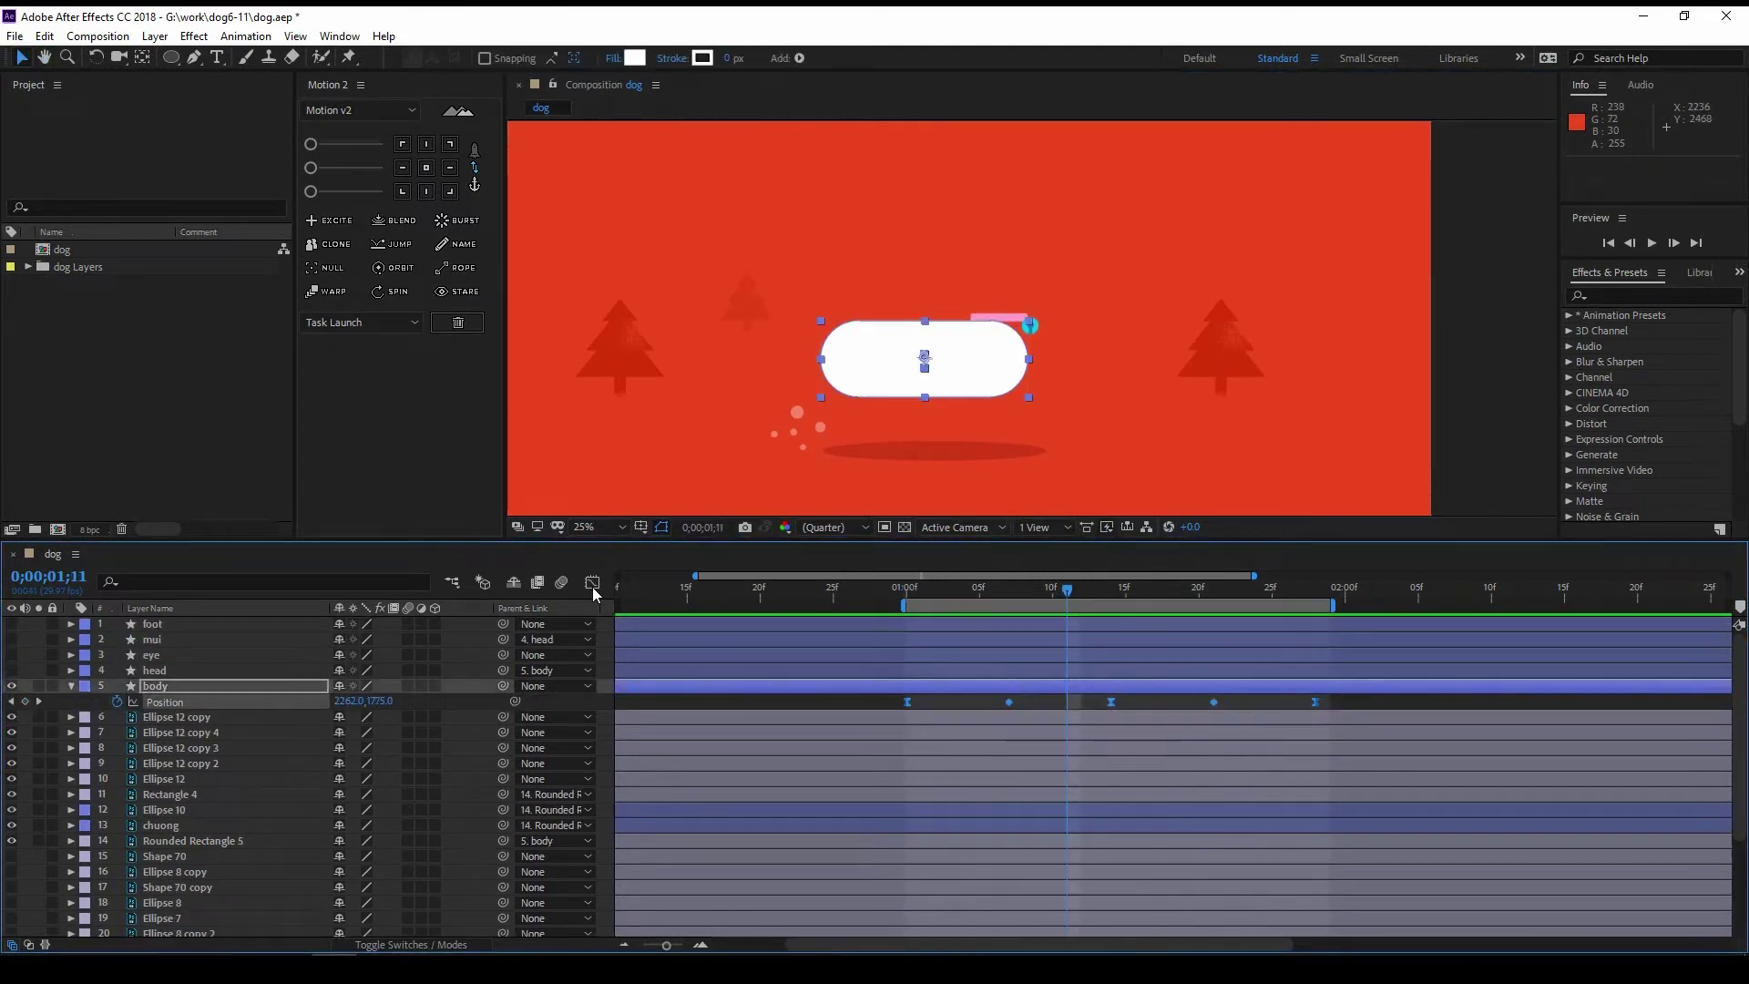
{"action": "key", "text": "shift+F3"}
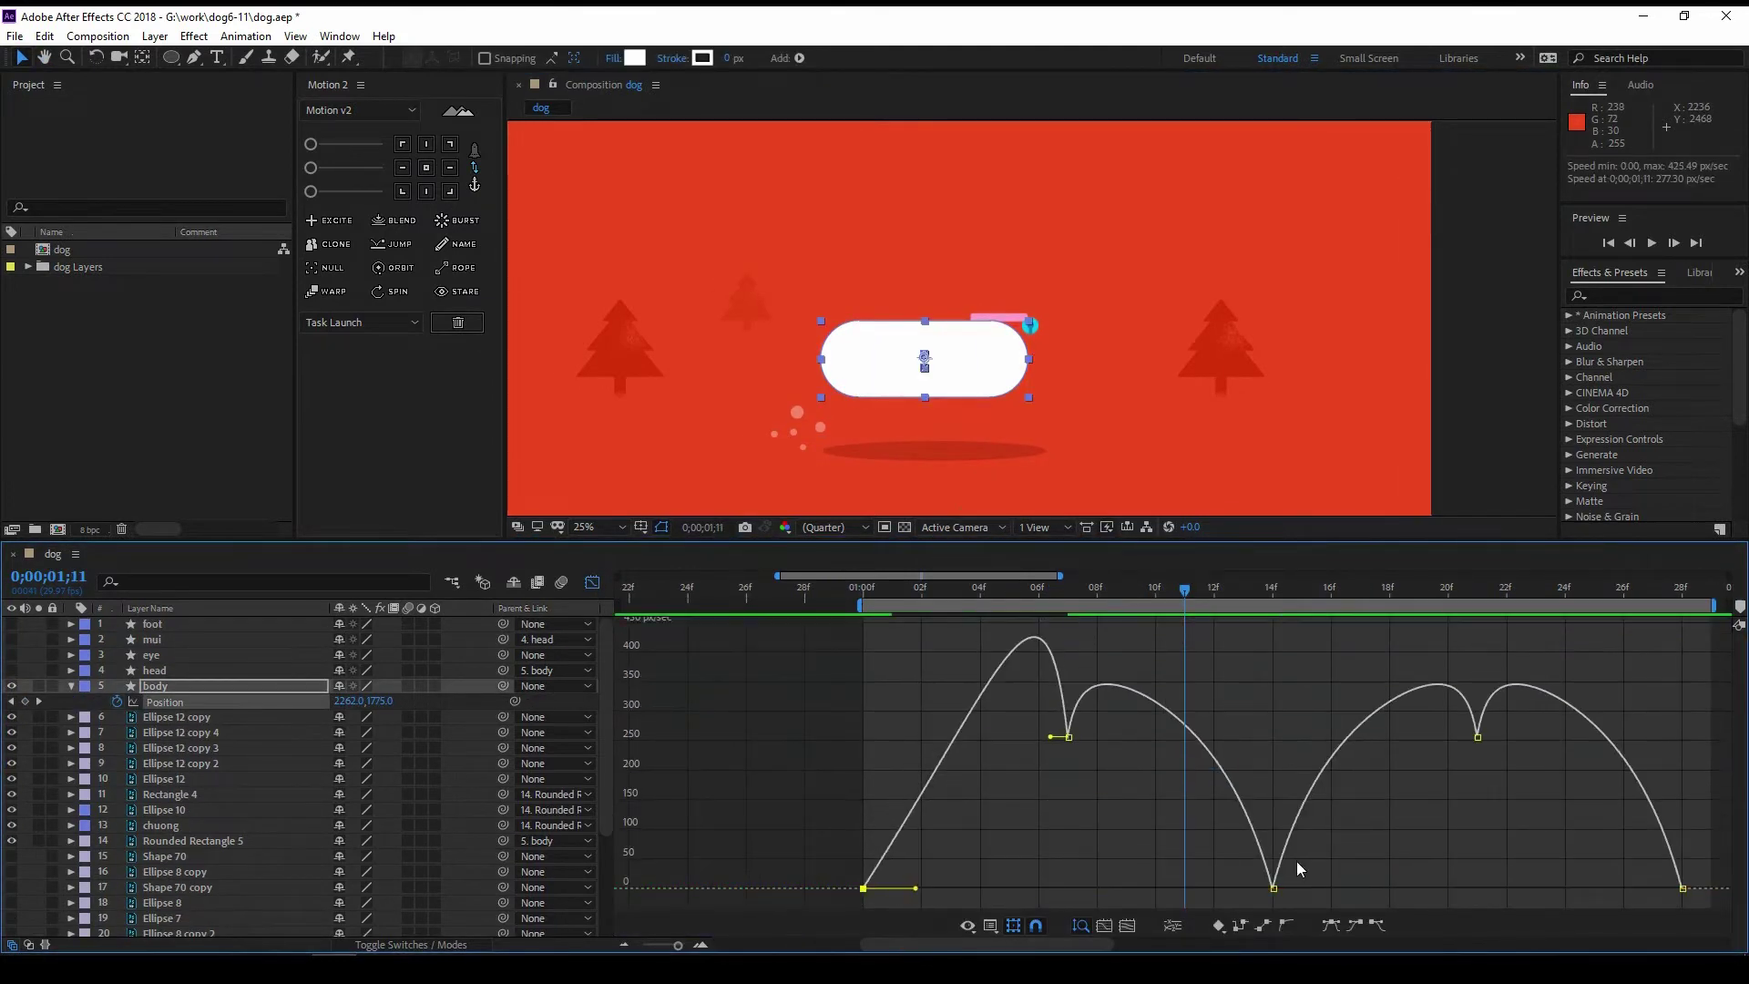
{"action": "scroll", "coordinate": [1297, 861], "scroll_direction": "left", "scroll_amount": 3}
{"action": "key", "text": "ctrl+a"}
{"action": "key", "text": "F9"}
{"action": "left_click_drag", "start_coordinate": [1089, 882], "coordinate": [1066, 882]}
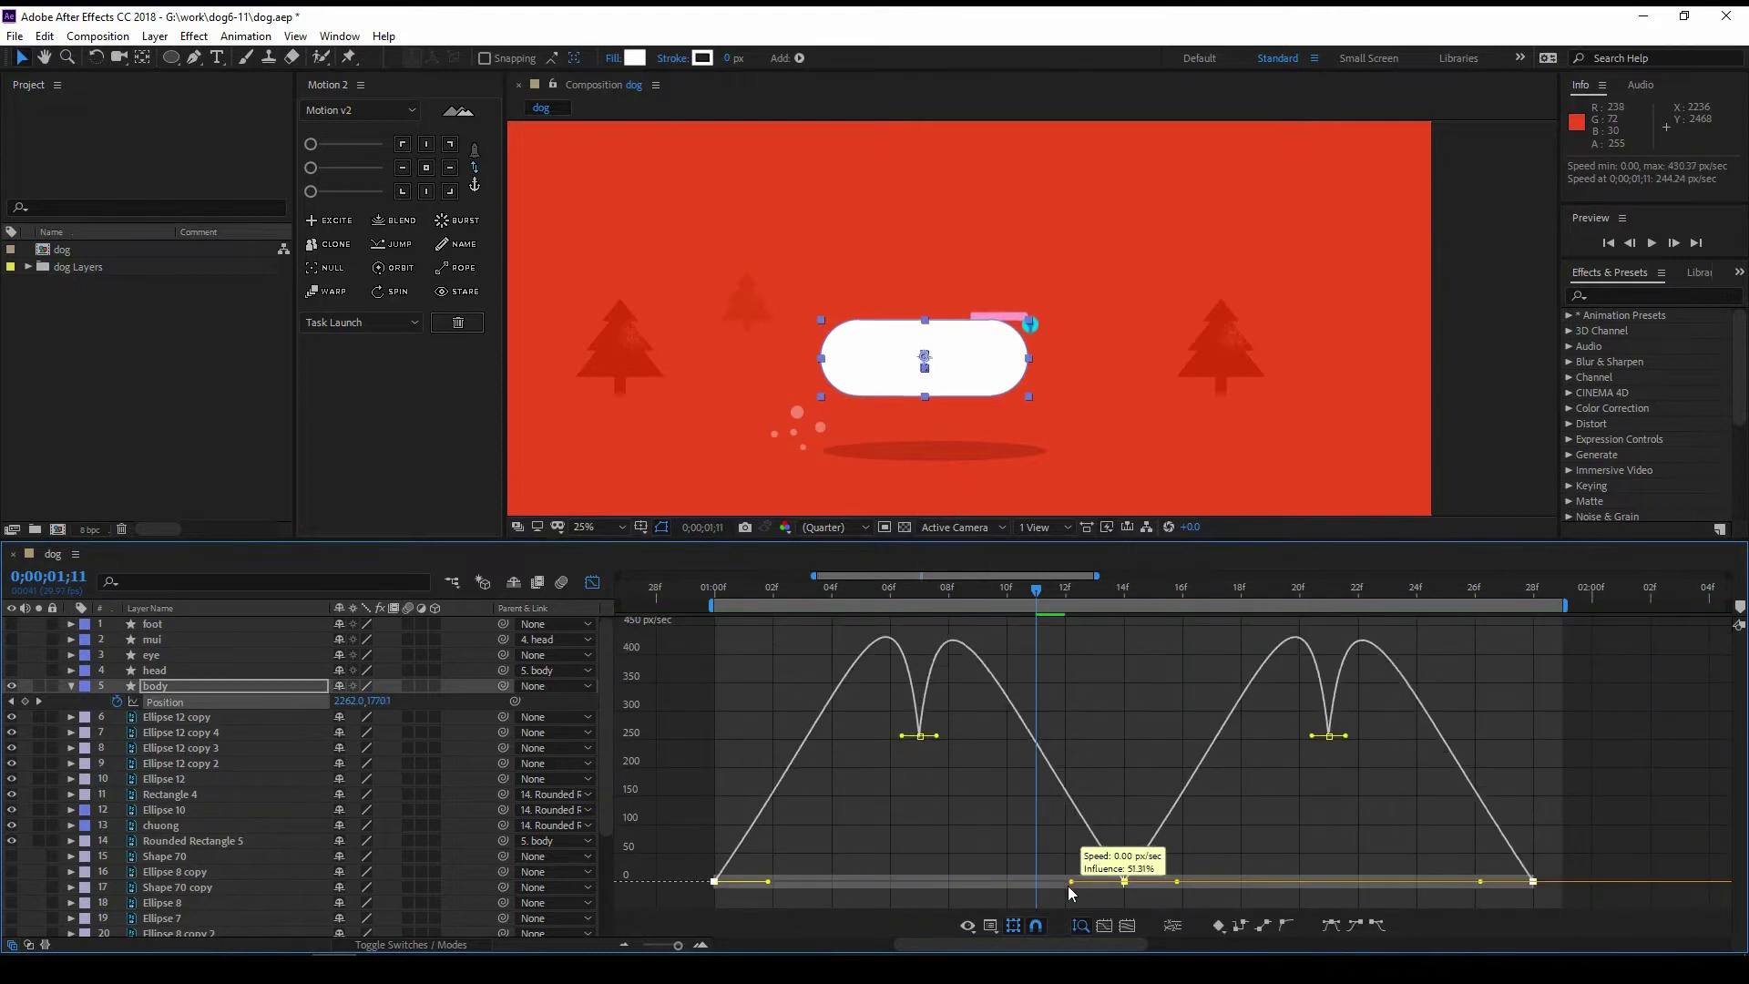
{"action": "left_click_drag", "start_coordinate": [768, 883], "coordinate": [777, 883]}
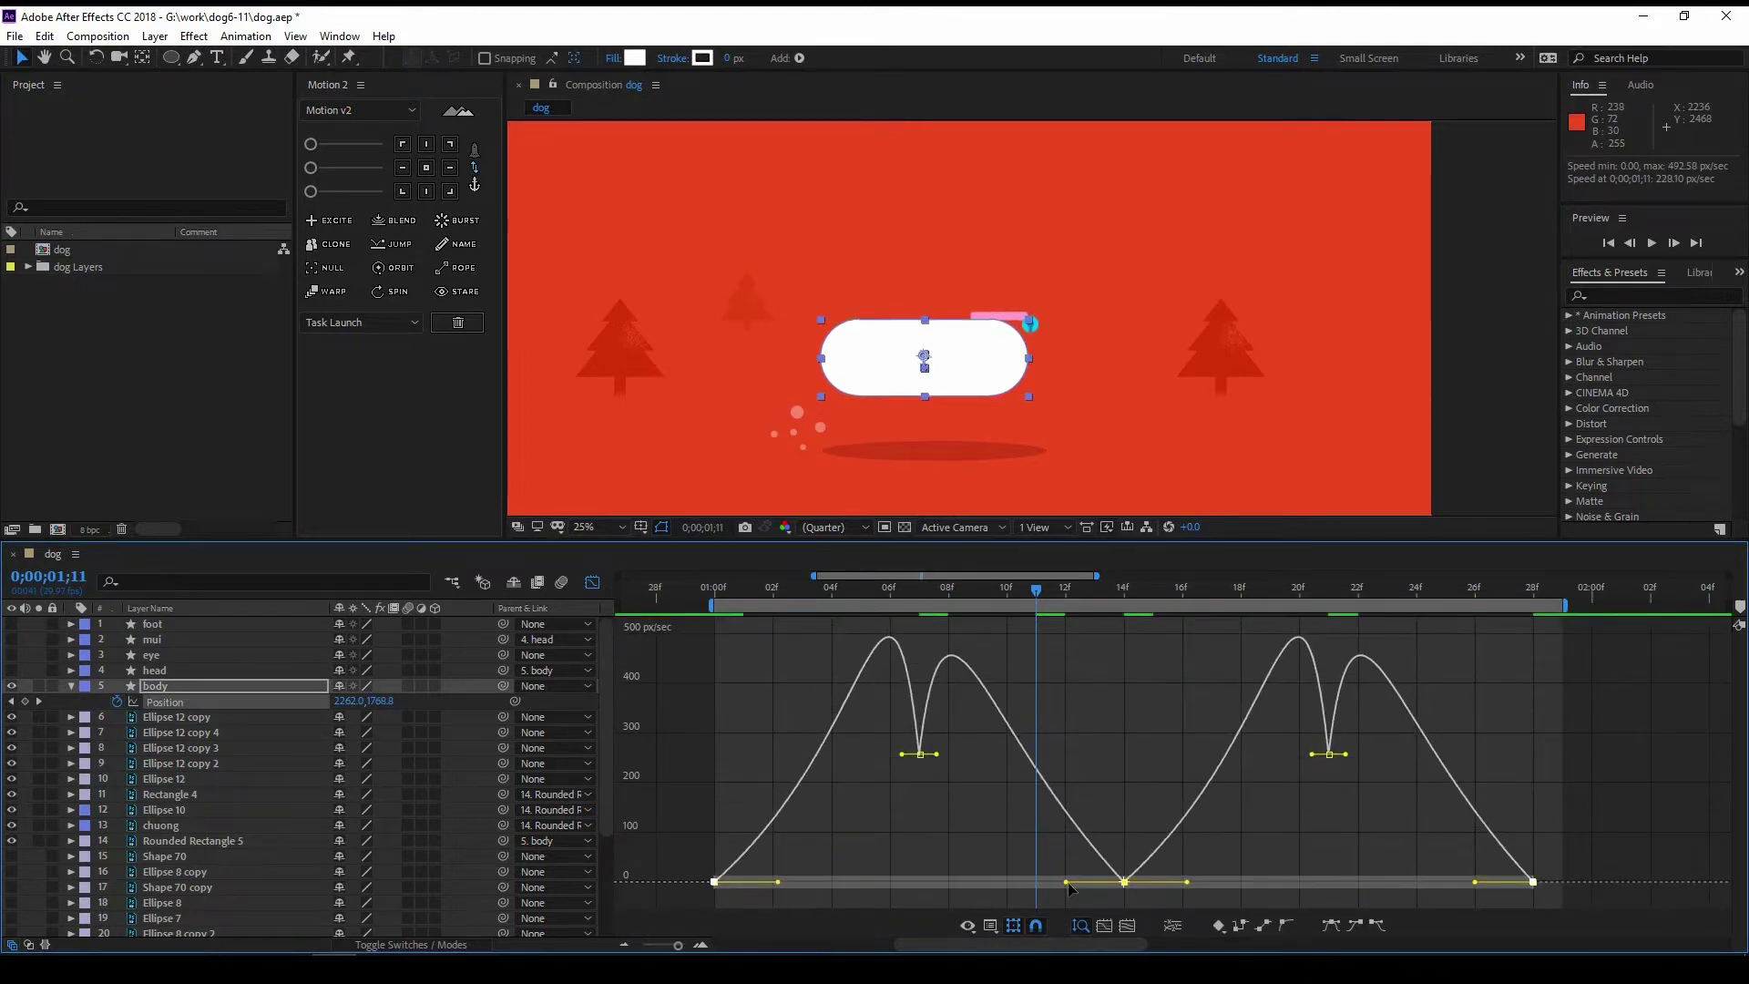
{"action": "left_click_drag", "start_coordinate": [1066, 882], "coordinate": [1057, 882]}
{"action": "key", "text": "space"}
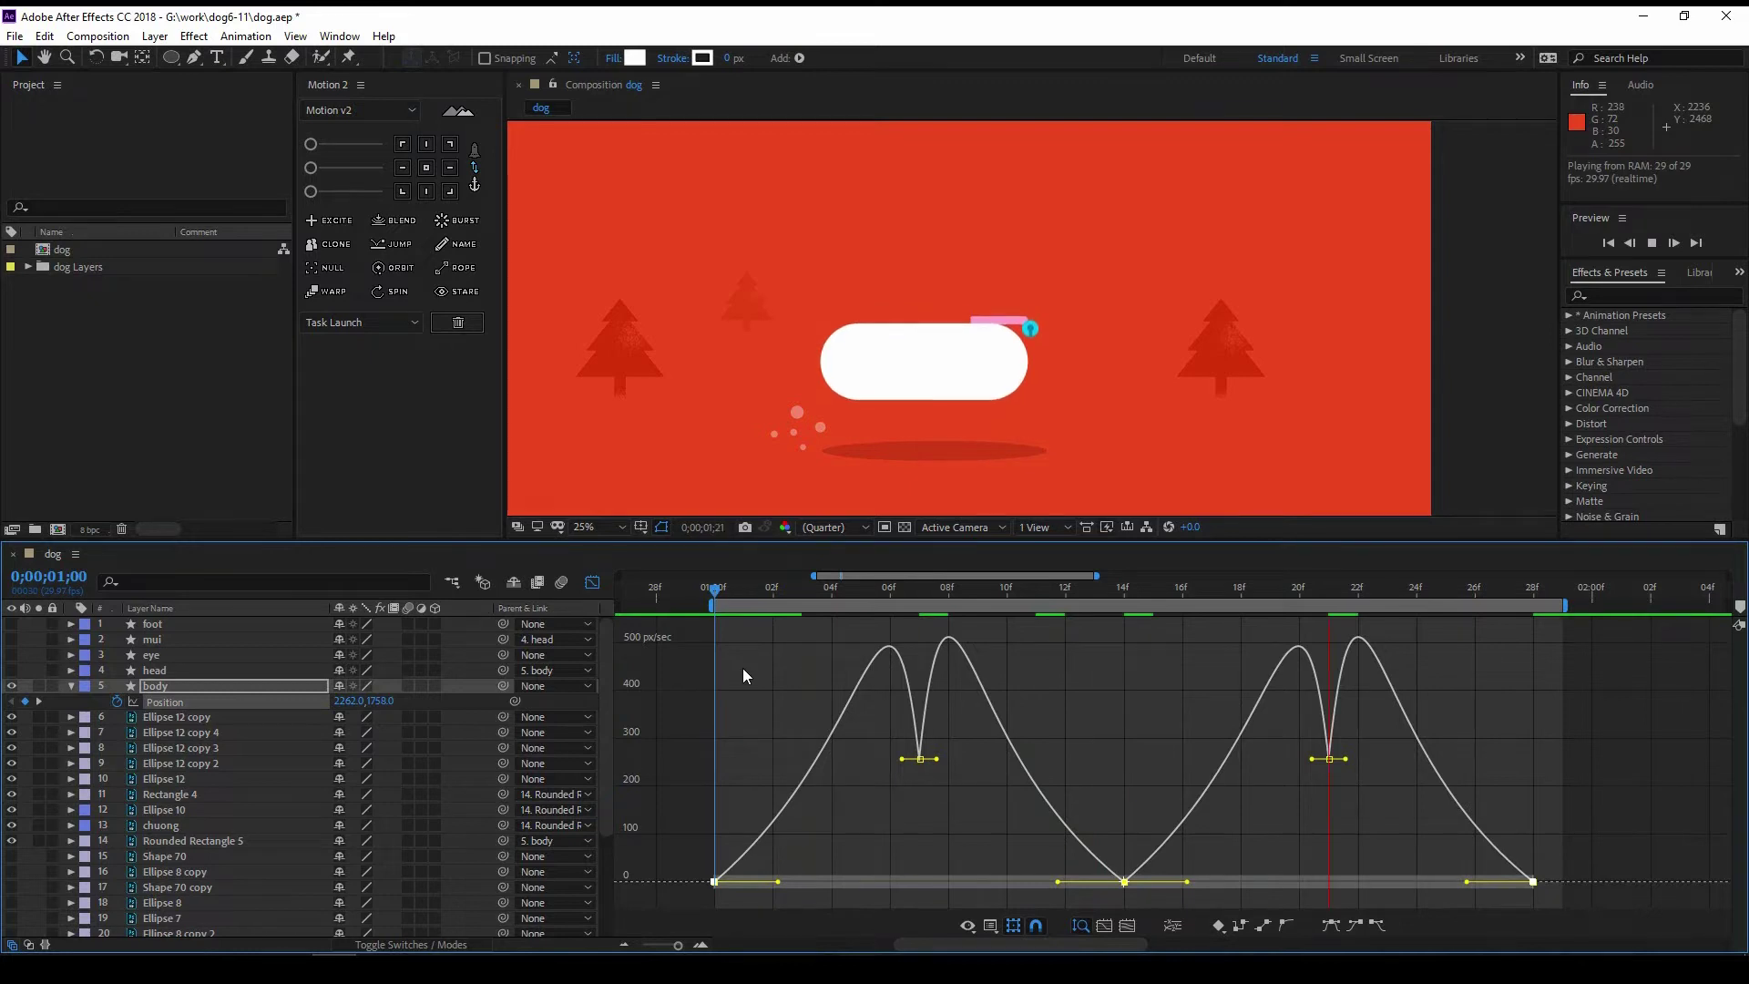
Step: Fine-tune the incoming and outgoing influence handles, then preview the bounce
{"action": "left_click_drag", "start_coordinate": [778, 882], "coordinate": [791, 882]}
{"action": "left_click_drag", "start_coordinate": [1056, 882], "coordinate": [1046, 882]}
{"action": "key", "text": "shift+F3"}
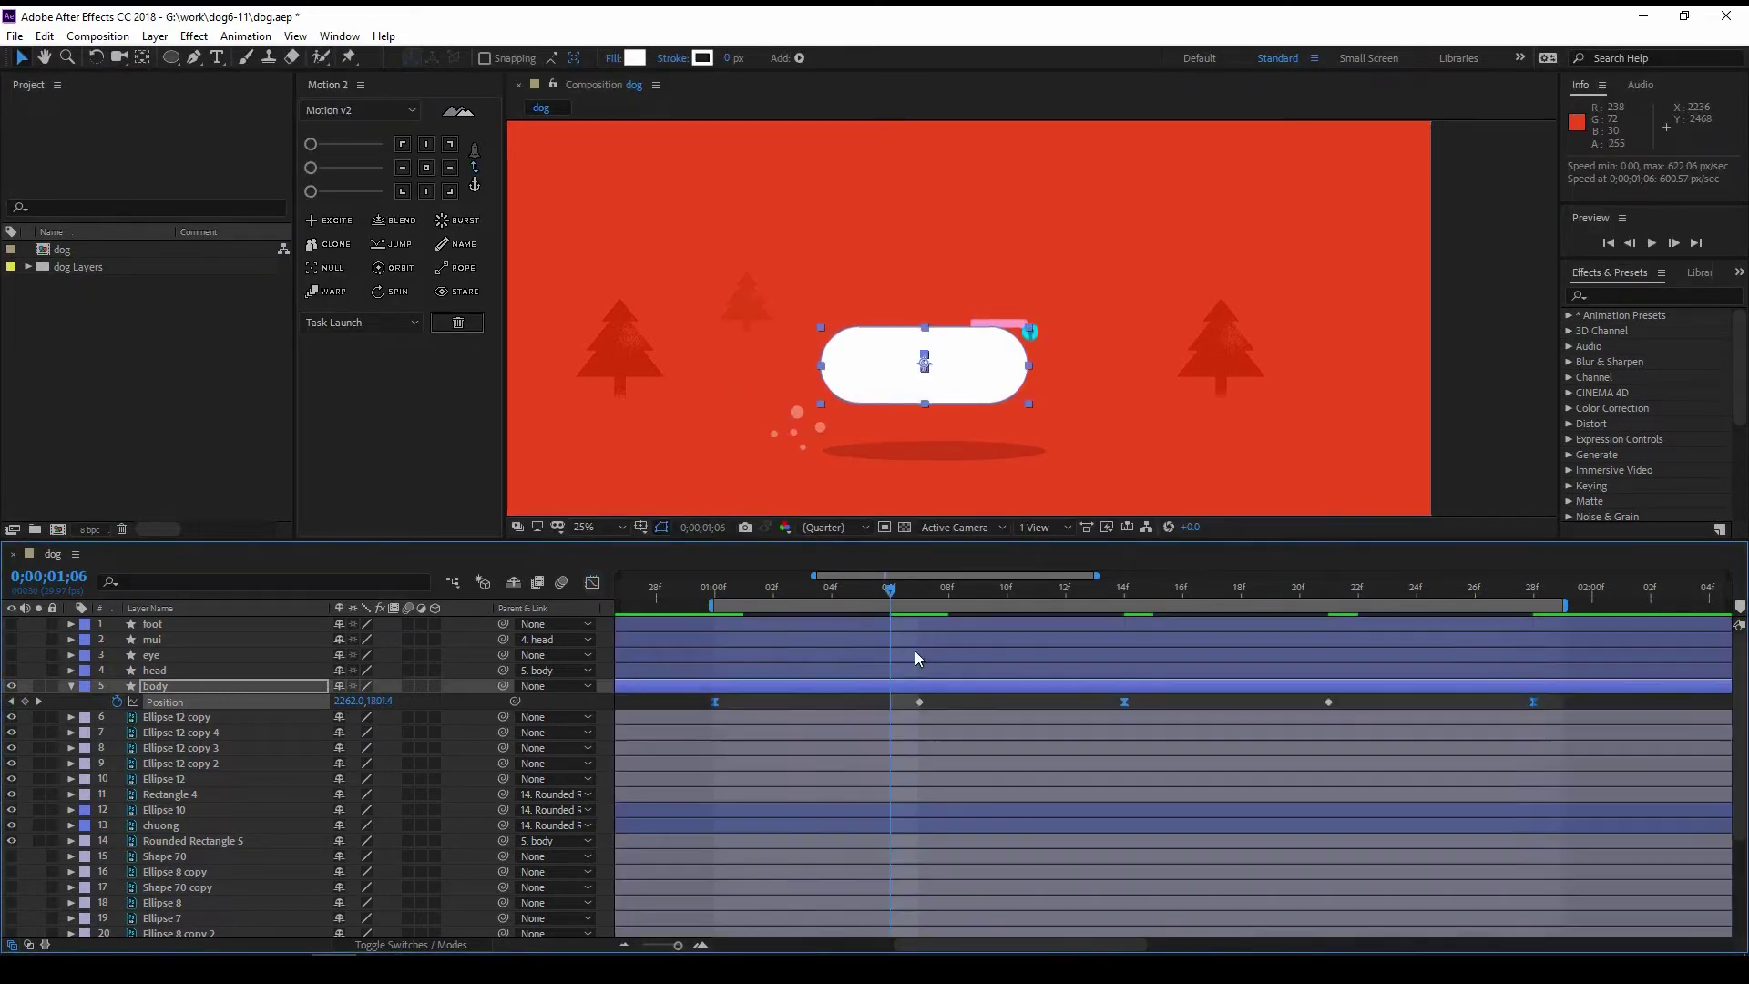
{"action": "key", "text": "space"}
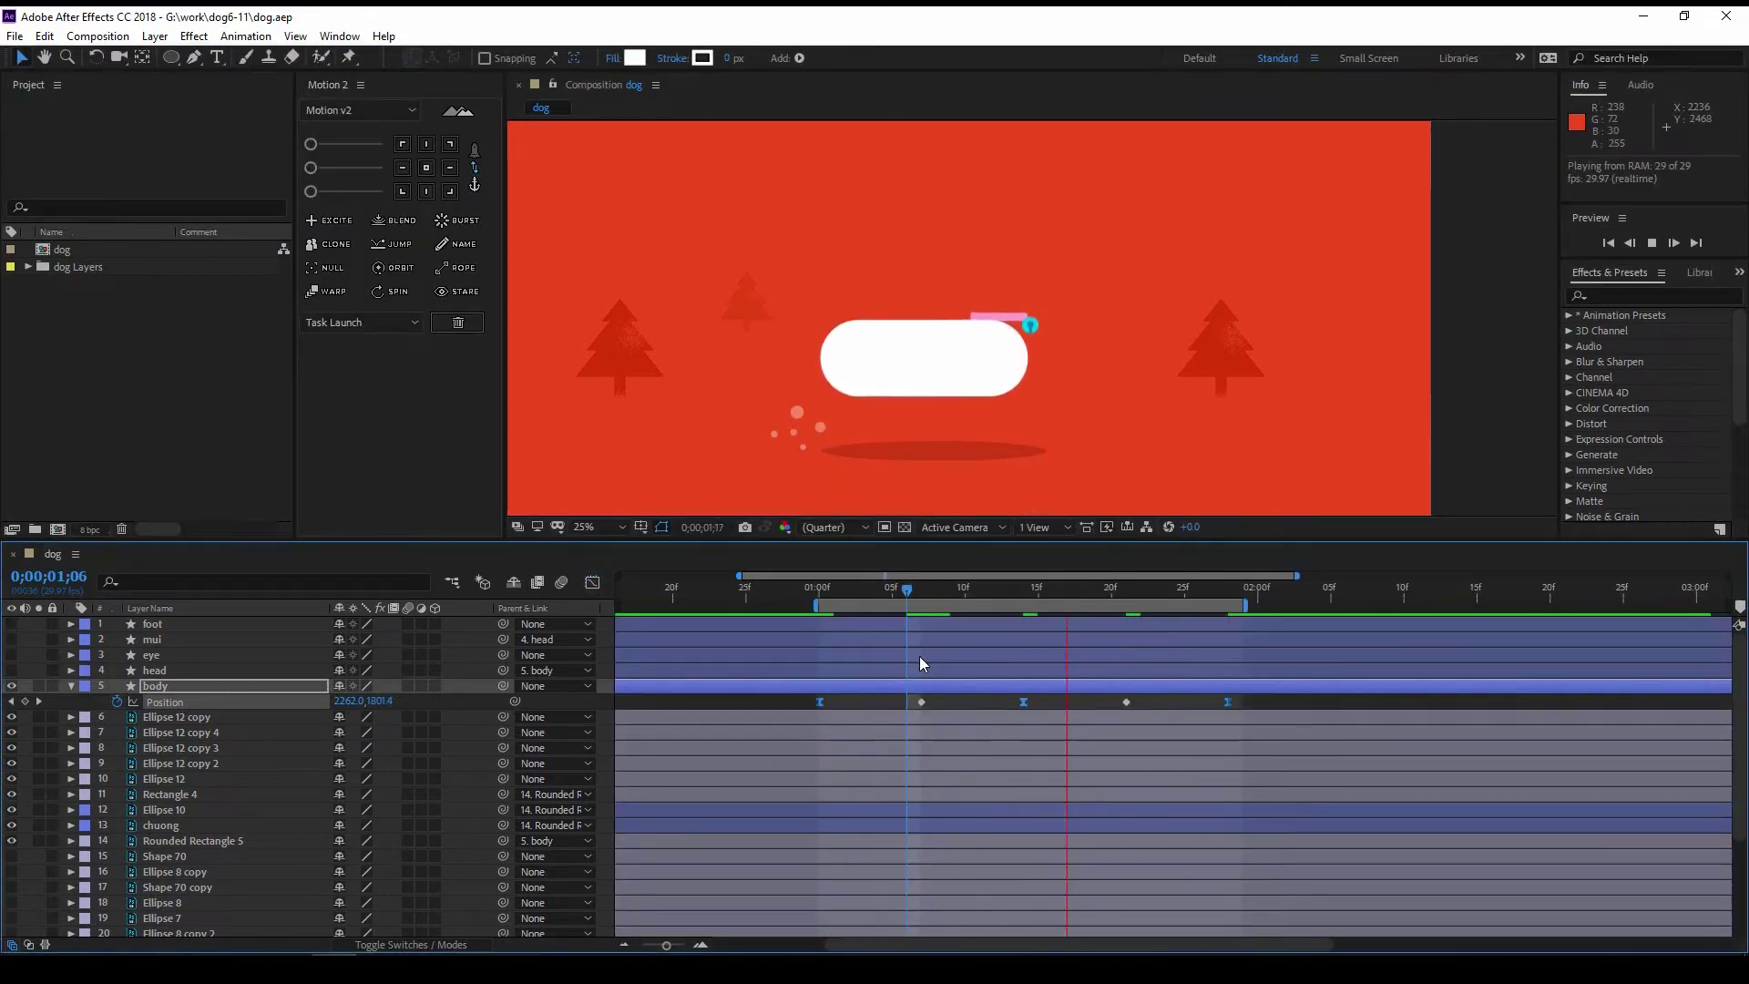
{"action": "key", "text": "space"}
Step: Reshape the Position speed curves into sharper, evenly influenced peaks and preview the result
{"action": "left_click", "coordinate": [375, 709]}
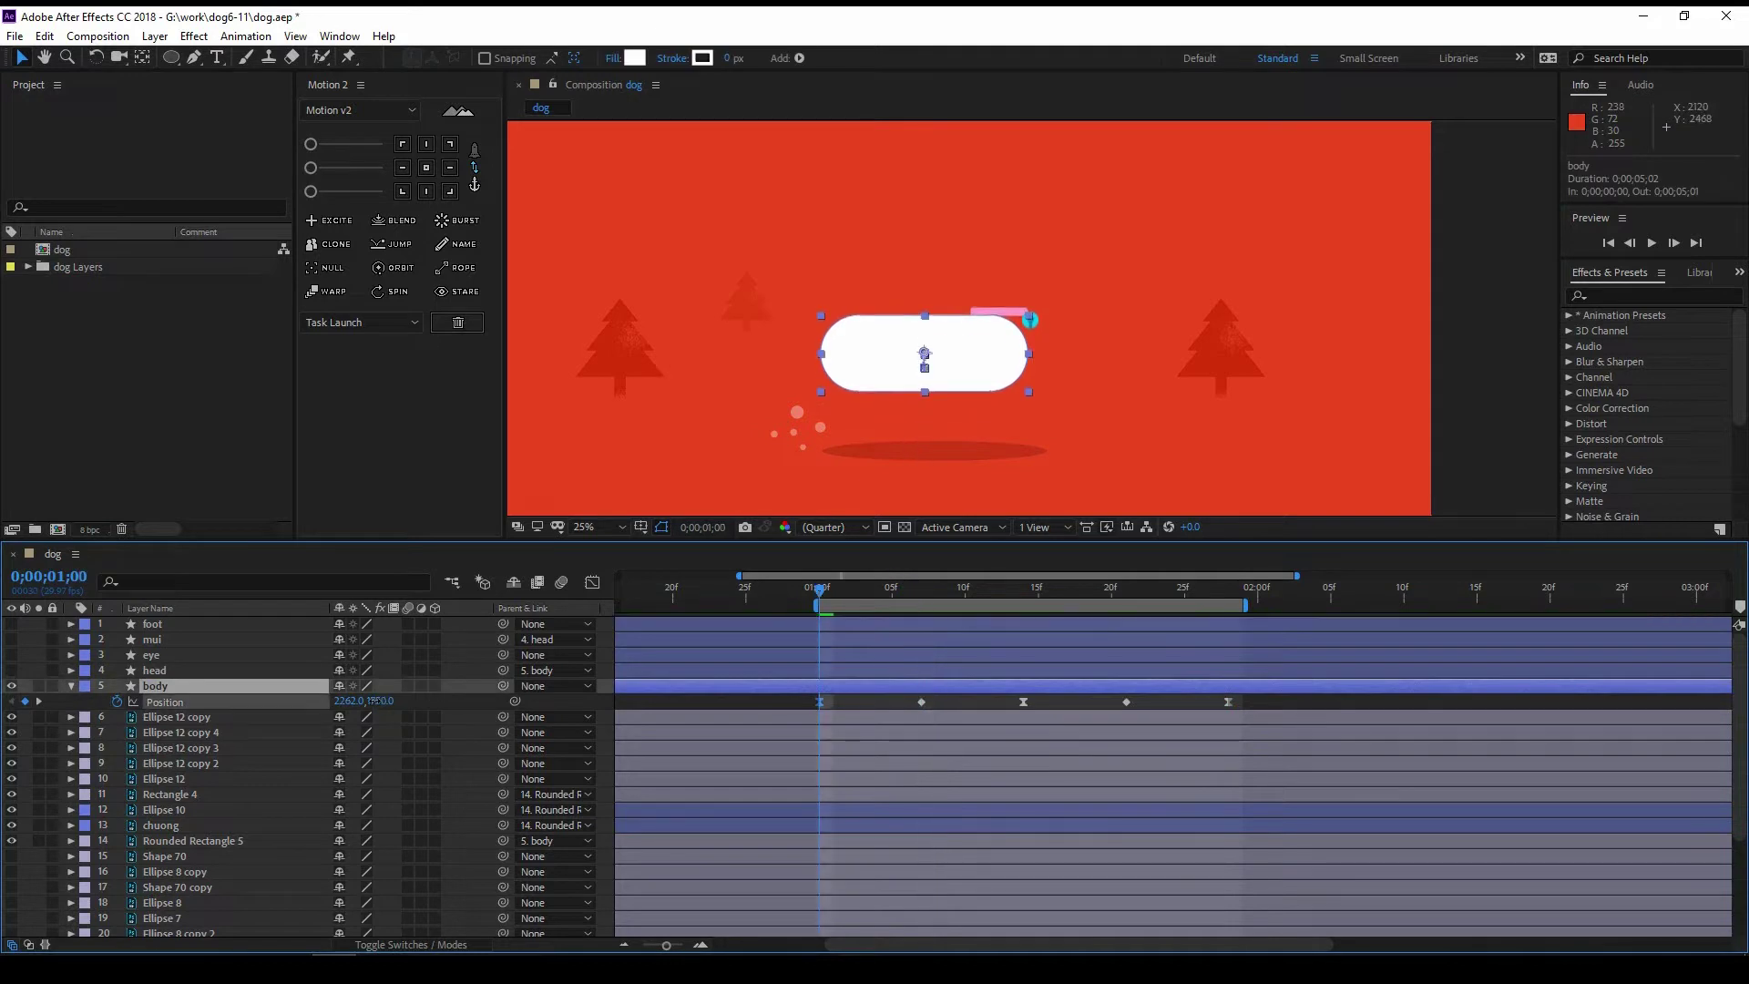
{"action": "left_click", "coordinate": [1025, 595]}
{"action": "key", "text": "shift+F3"}
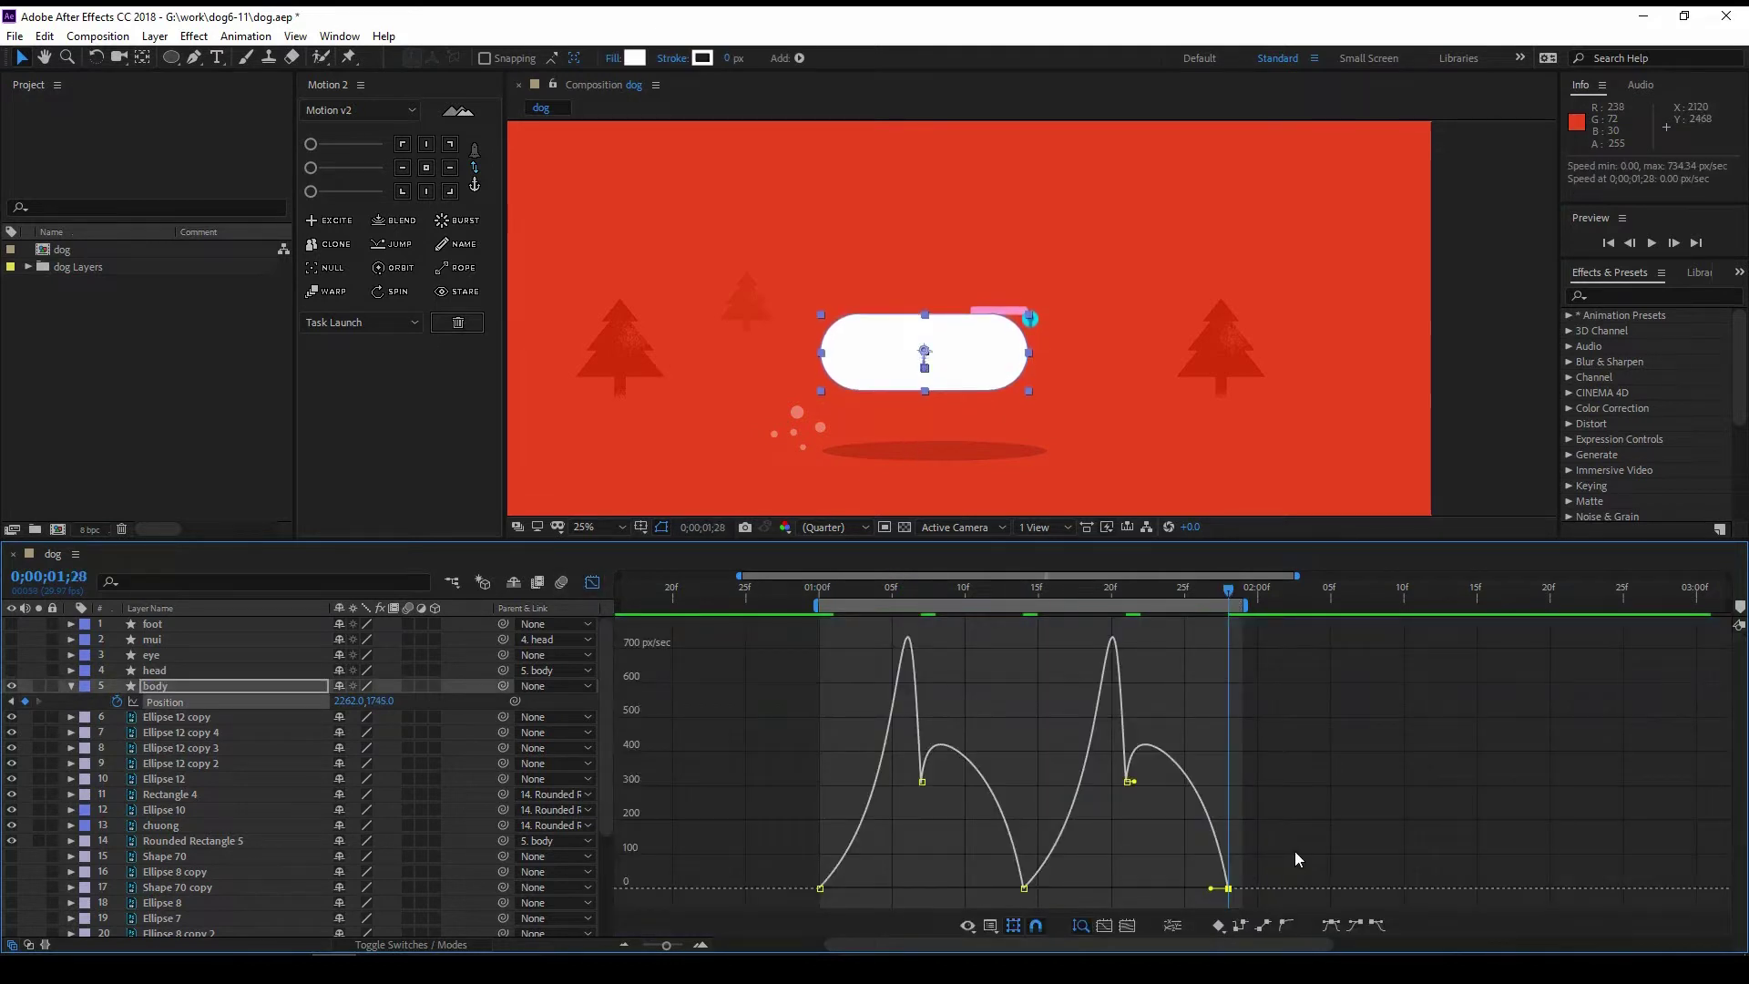
{"action": "left_click_drag", "start_coordinate": [1294, 851], "coordinate": [891, 900]}
{"action": "left_click_drag", "start_coordinate": [1026, 888], "coordinate": [981, 882]}
{"action": "key", "text": "minus"}
{"action": "key", "text": "space"}
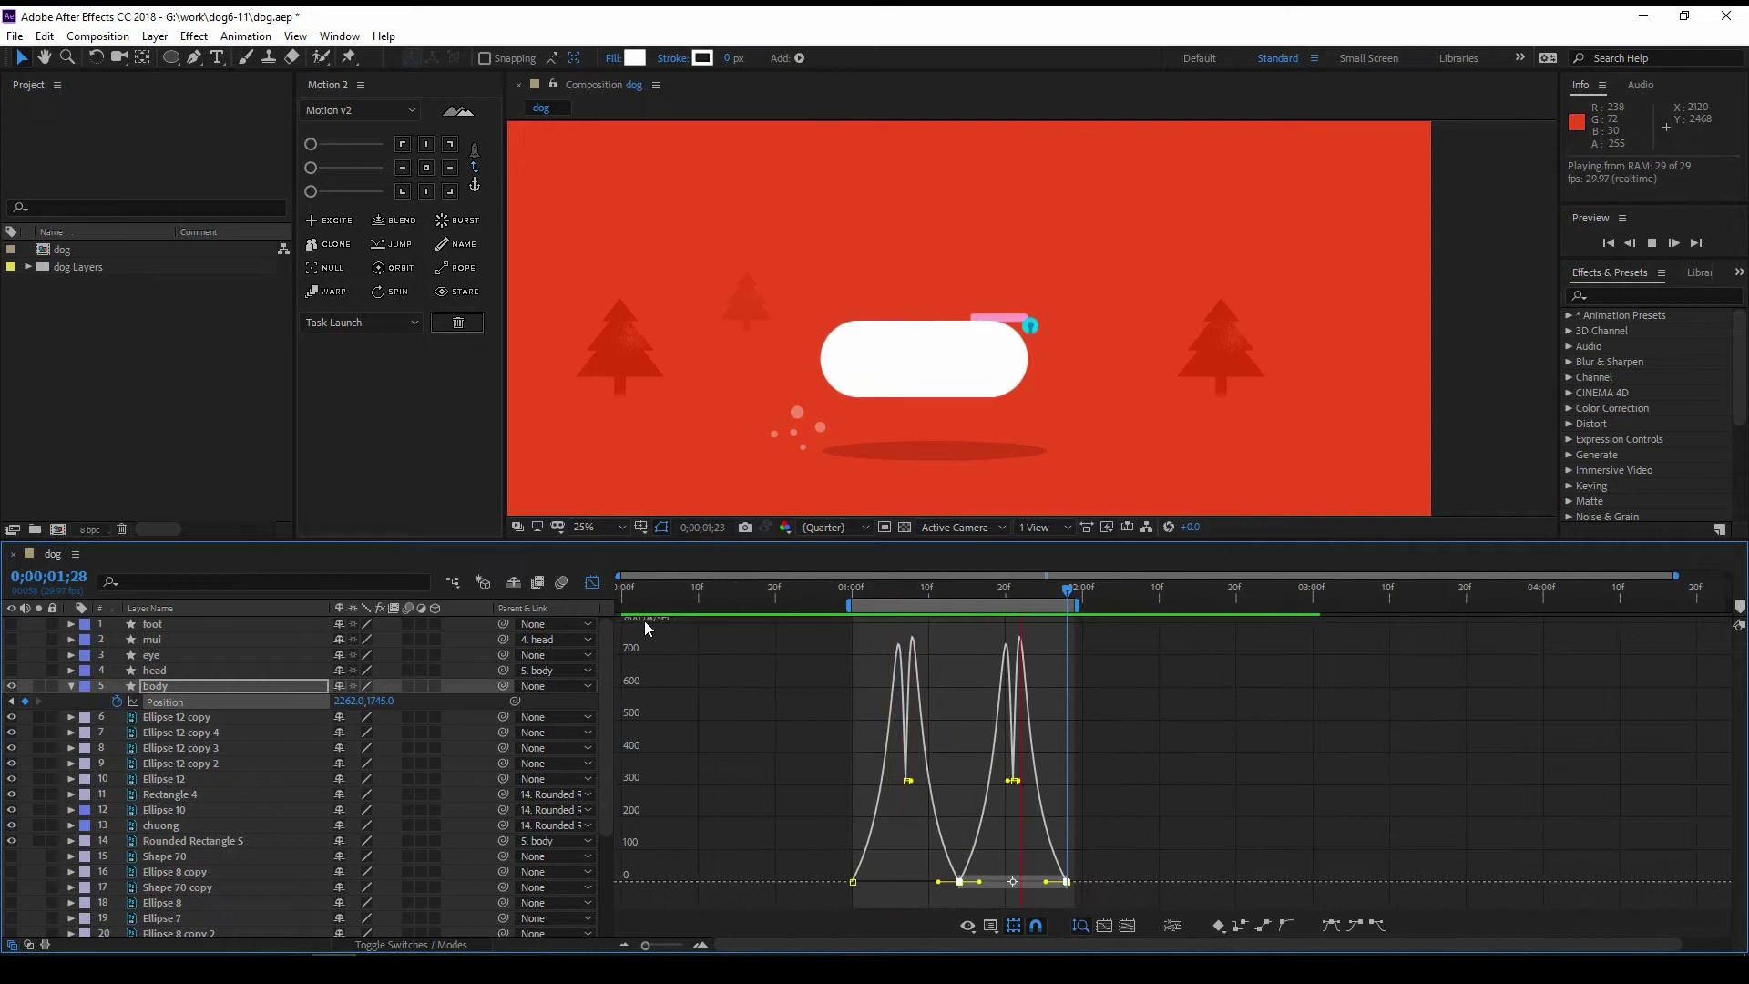
{"action": "key", "text": "space"}
{"action": "key", "text": "shift+F3"}
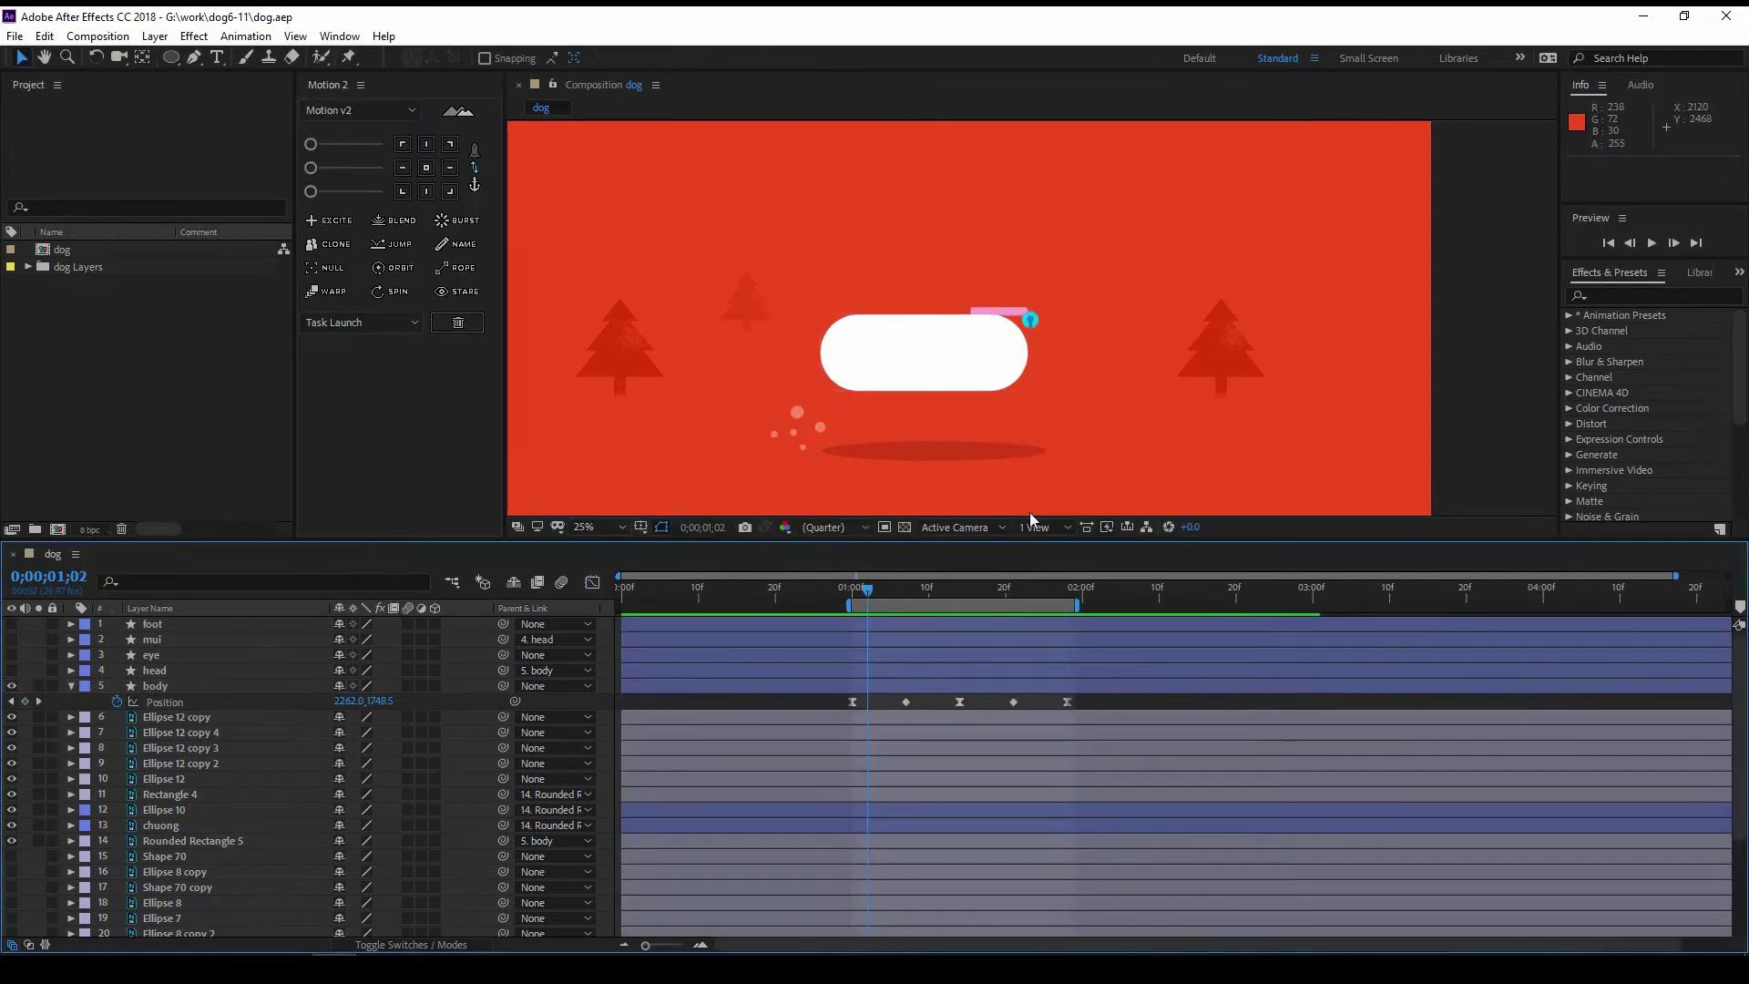
{"action": "key", "text": "g"}
{"action": "left_click", "coordinate": [866, 383]}
Step: Add a Rotation keyframe to the foot layer at 1;00
{"action": "key", "text": "equal"}
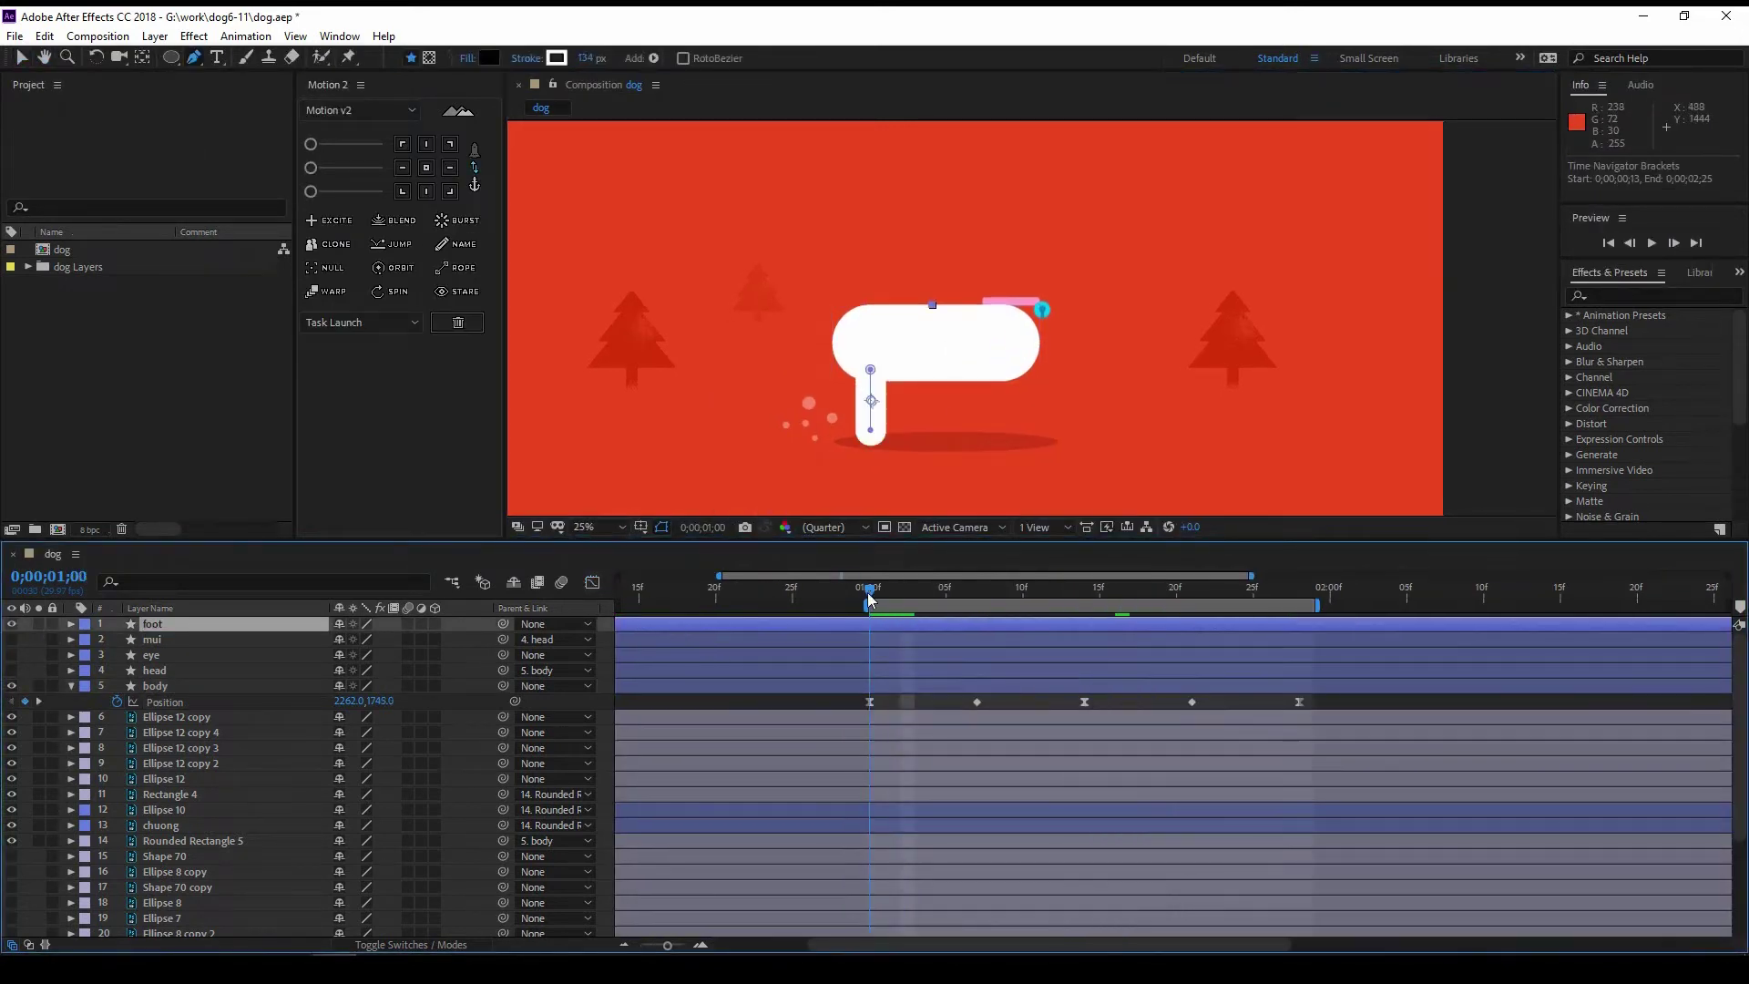
{"action": "left_click", "coordinate": [71, 624], "text": "ctrl"}
{"action": "key", "text": "u"}
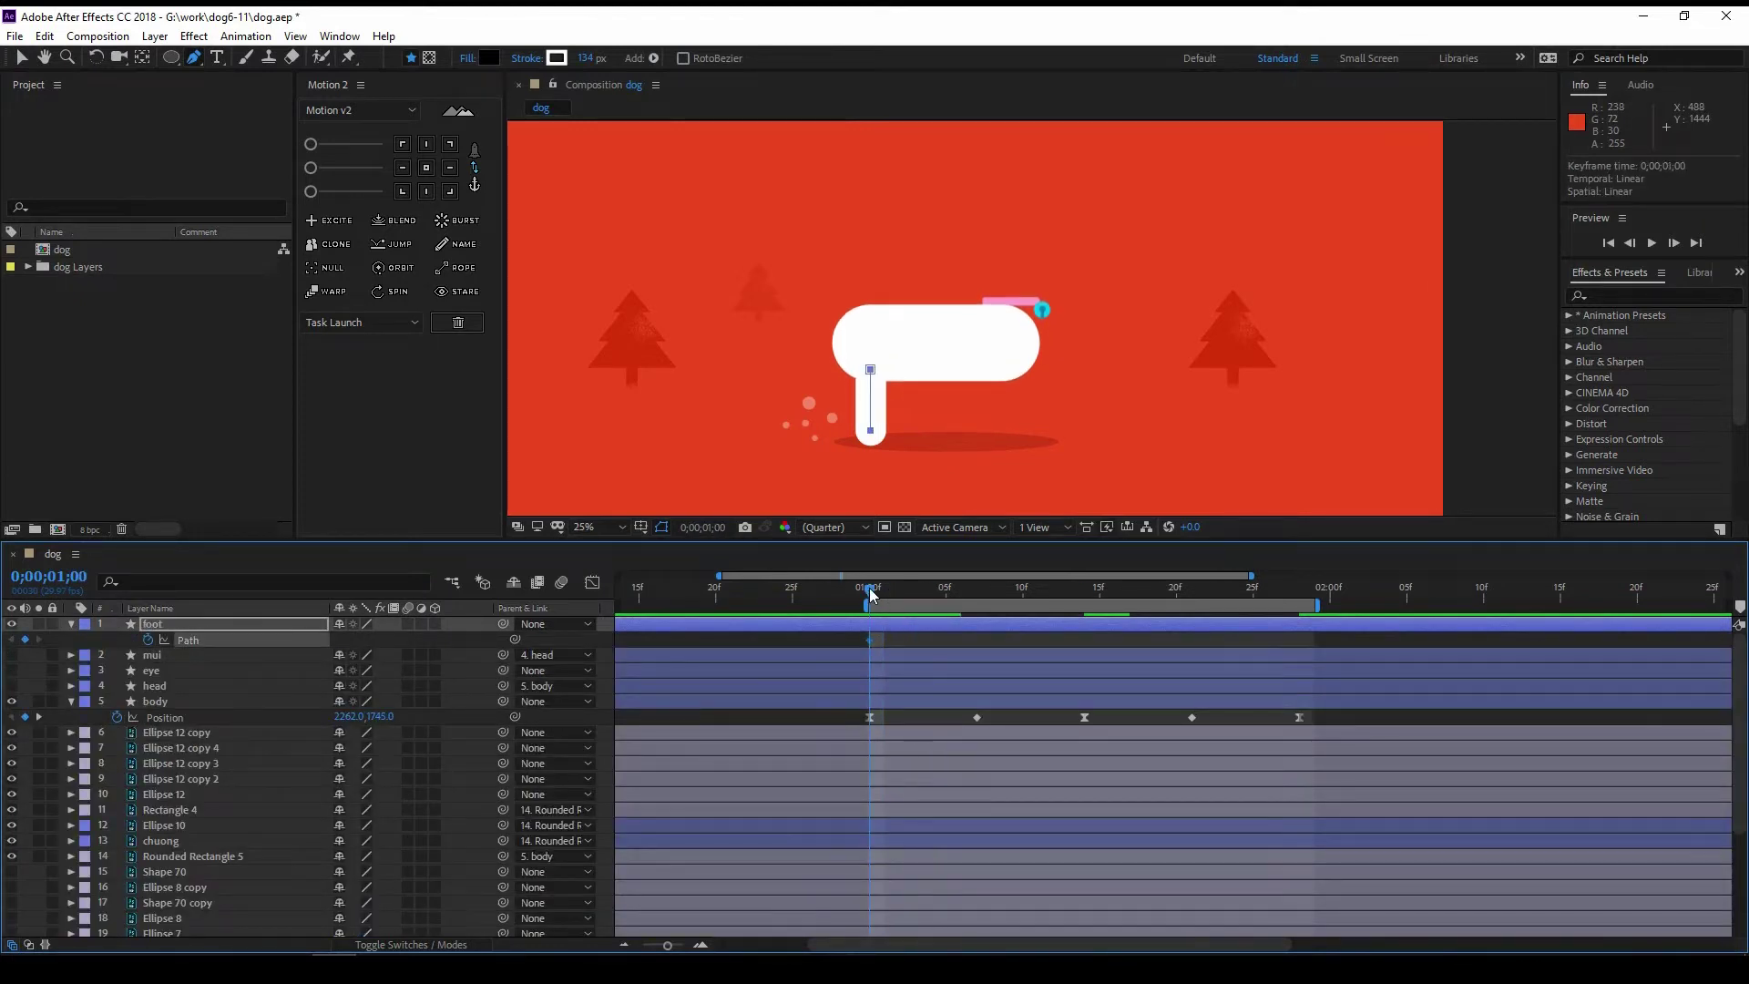
{"action": "key", "text": "v"}
{"action": "left_click", "coordinate": [871, 401]}
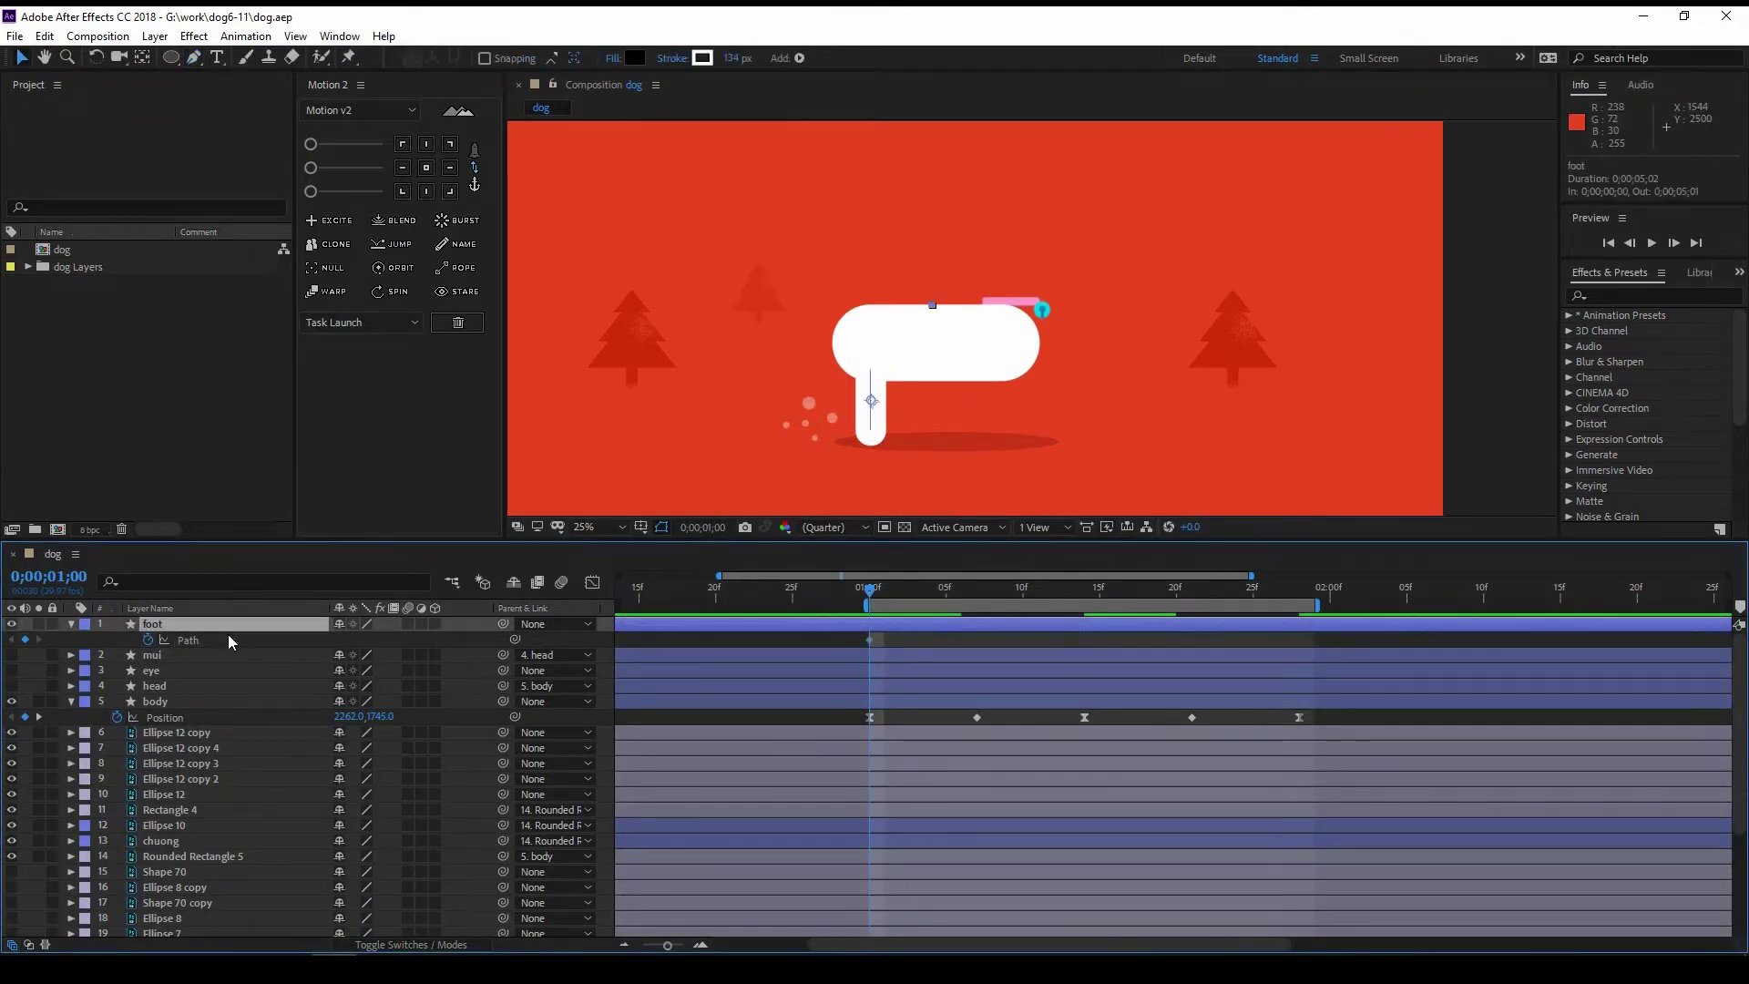
{"action": "key", "text": "alt+shift+r"}
Step: With the foot soloed, move its anchor point up to the top of the foot
{"action": "left_click", "coordinate": [38, 624]}
{"action": "key", "text": "y"}
{"action": "left_click_drag", "start_coordinate": [872, 401], "coordinate": [870, 386]}
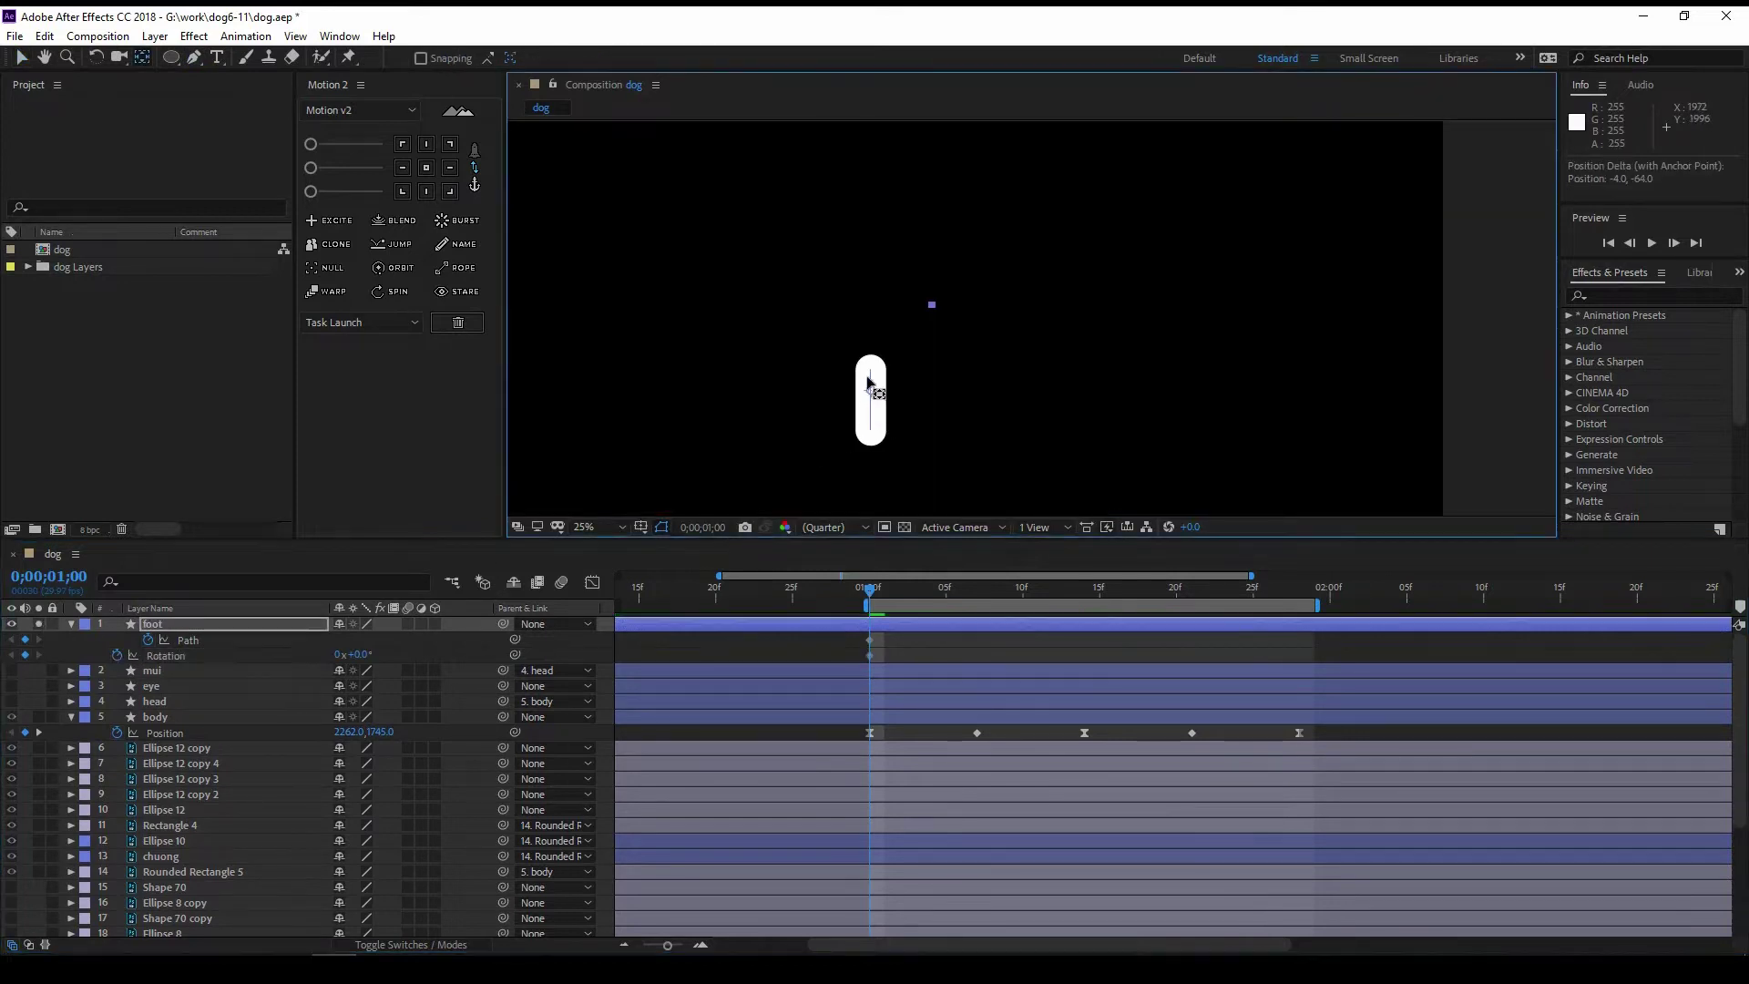
{"action": "left_click", "coordinate": [38, 624]}
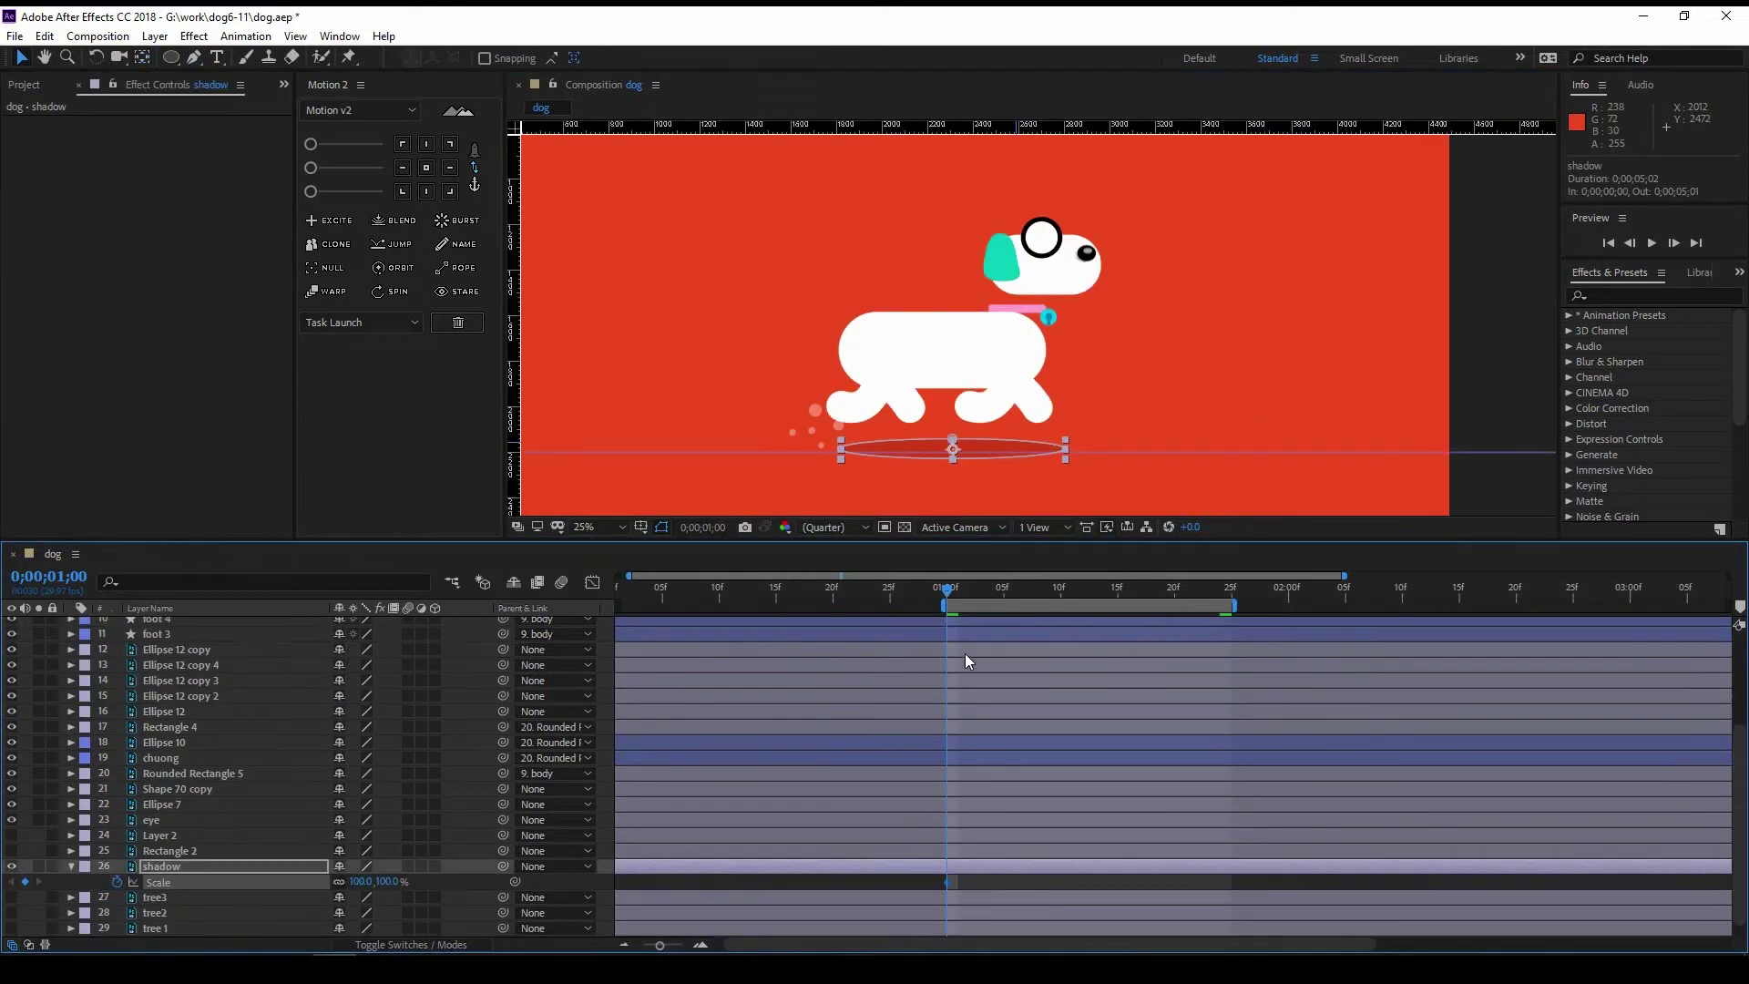
{"action": "right_click", "coordinate": [947, 882]}
Step: Squash the shadow's vertical Scale at 1;00, paste the Scale keyframes at 1;12, and preview
{"action": "mouse_move", "coordinate": [1043, 873]}
{"action": "key", "text": "space"}
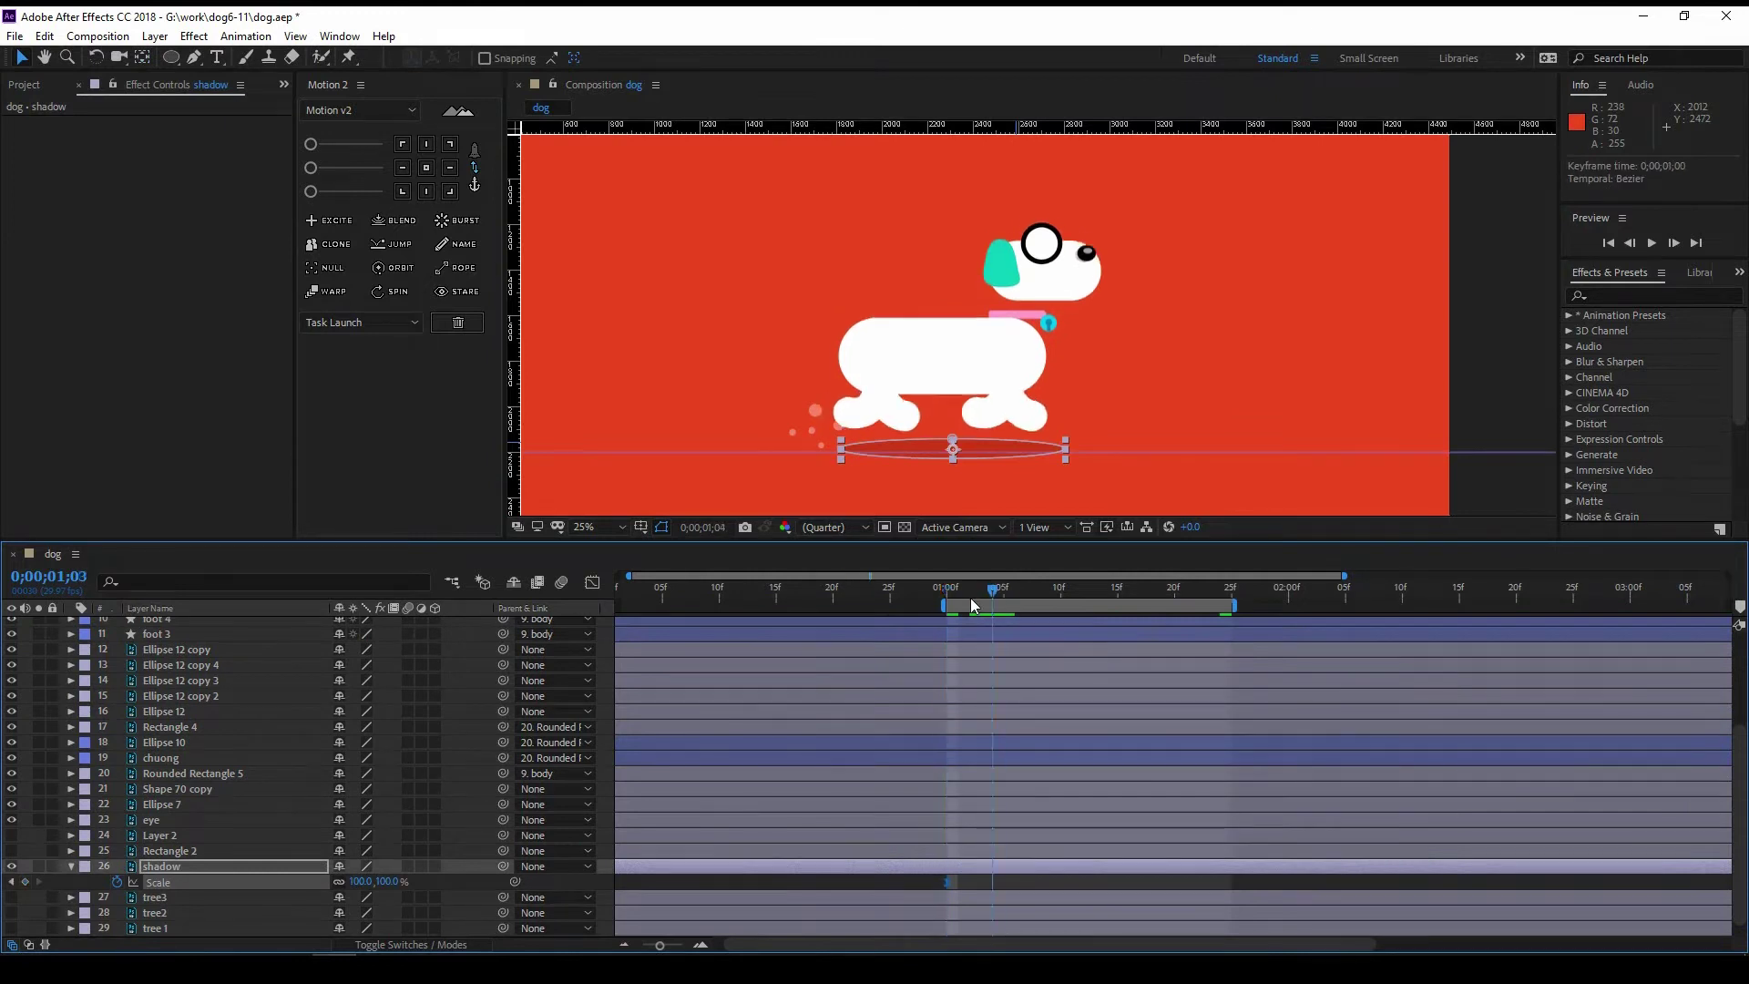
{"action": "key", "text": "space"}
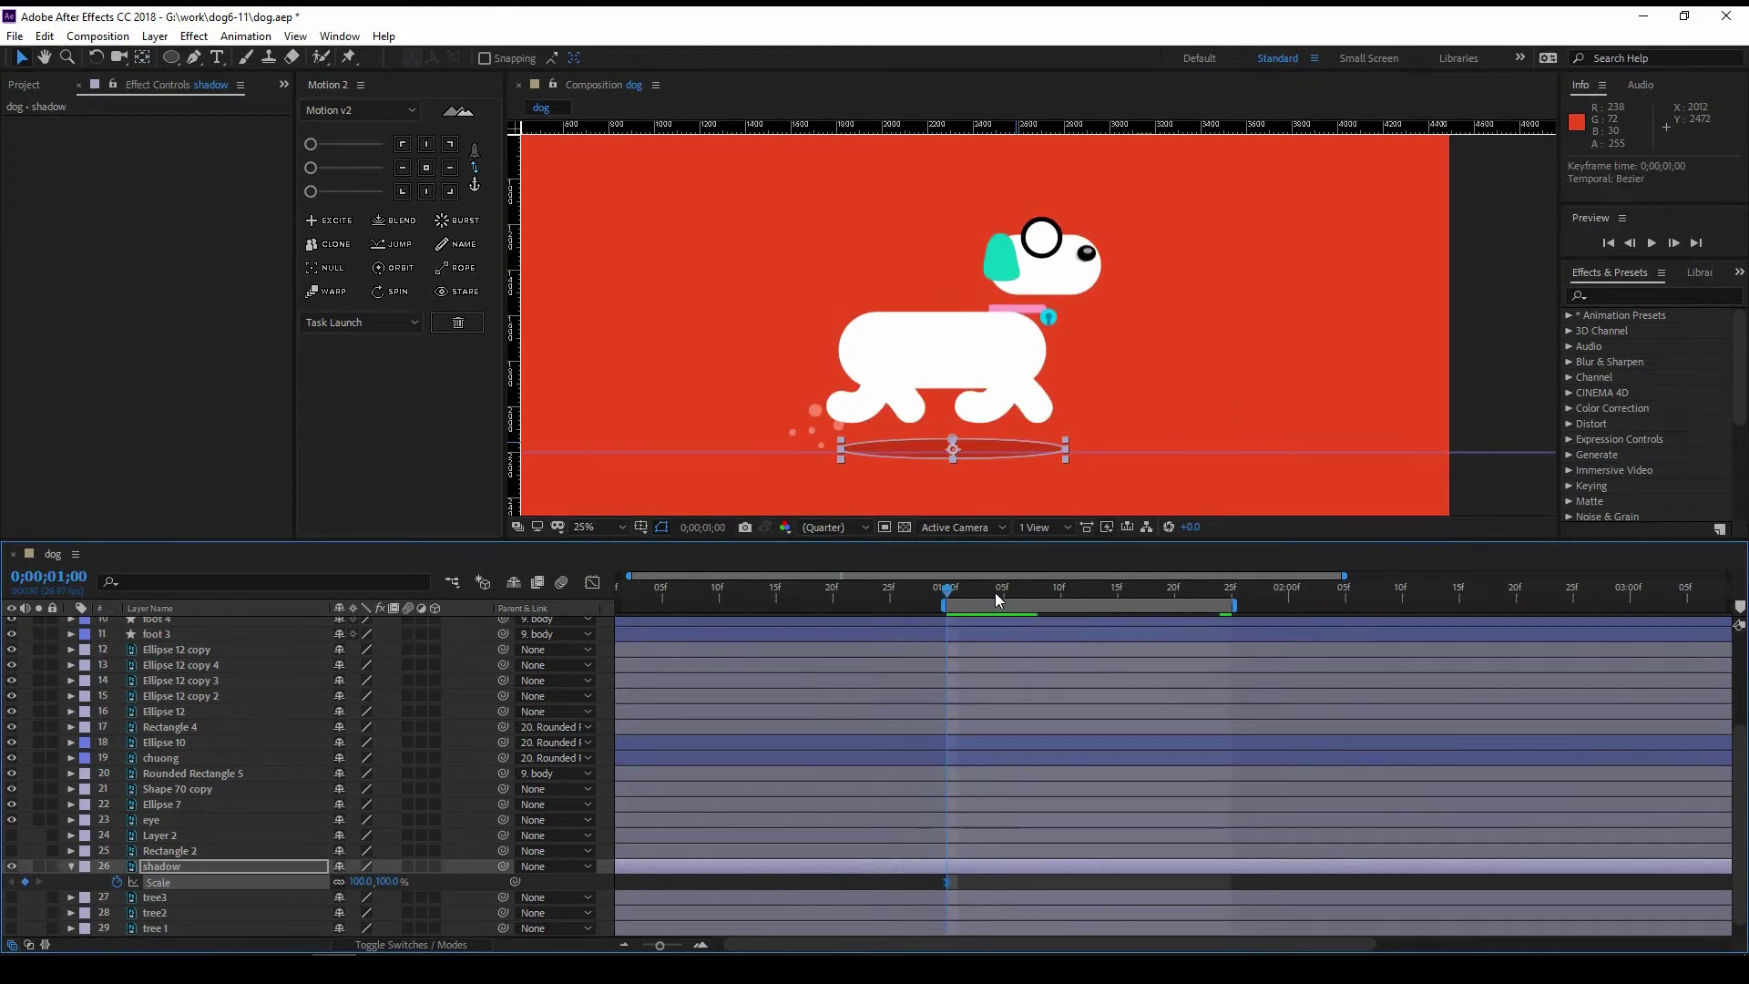
{"action": "left_click", "coordinate": [1015, 591]}
{"action": "left_click", "coordinate": [949, 592]}
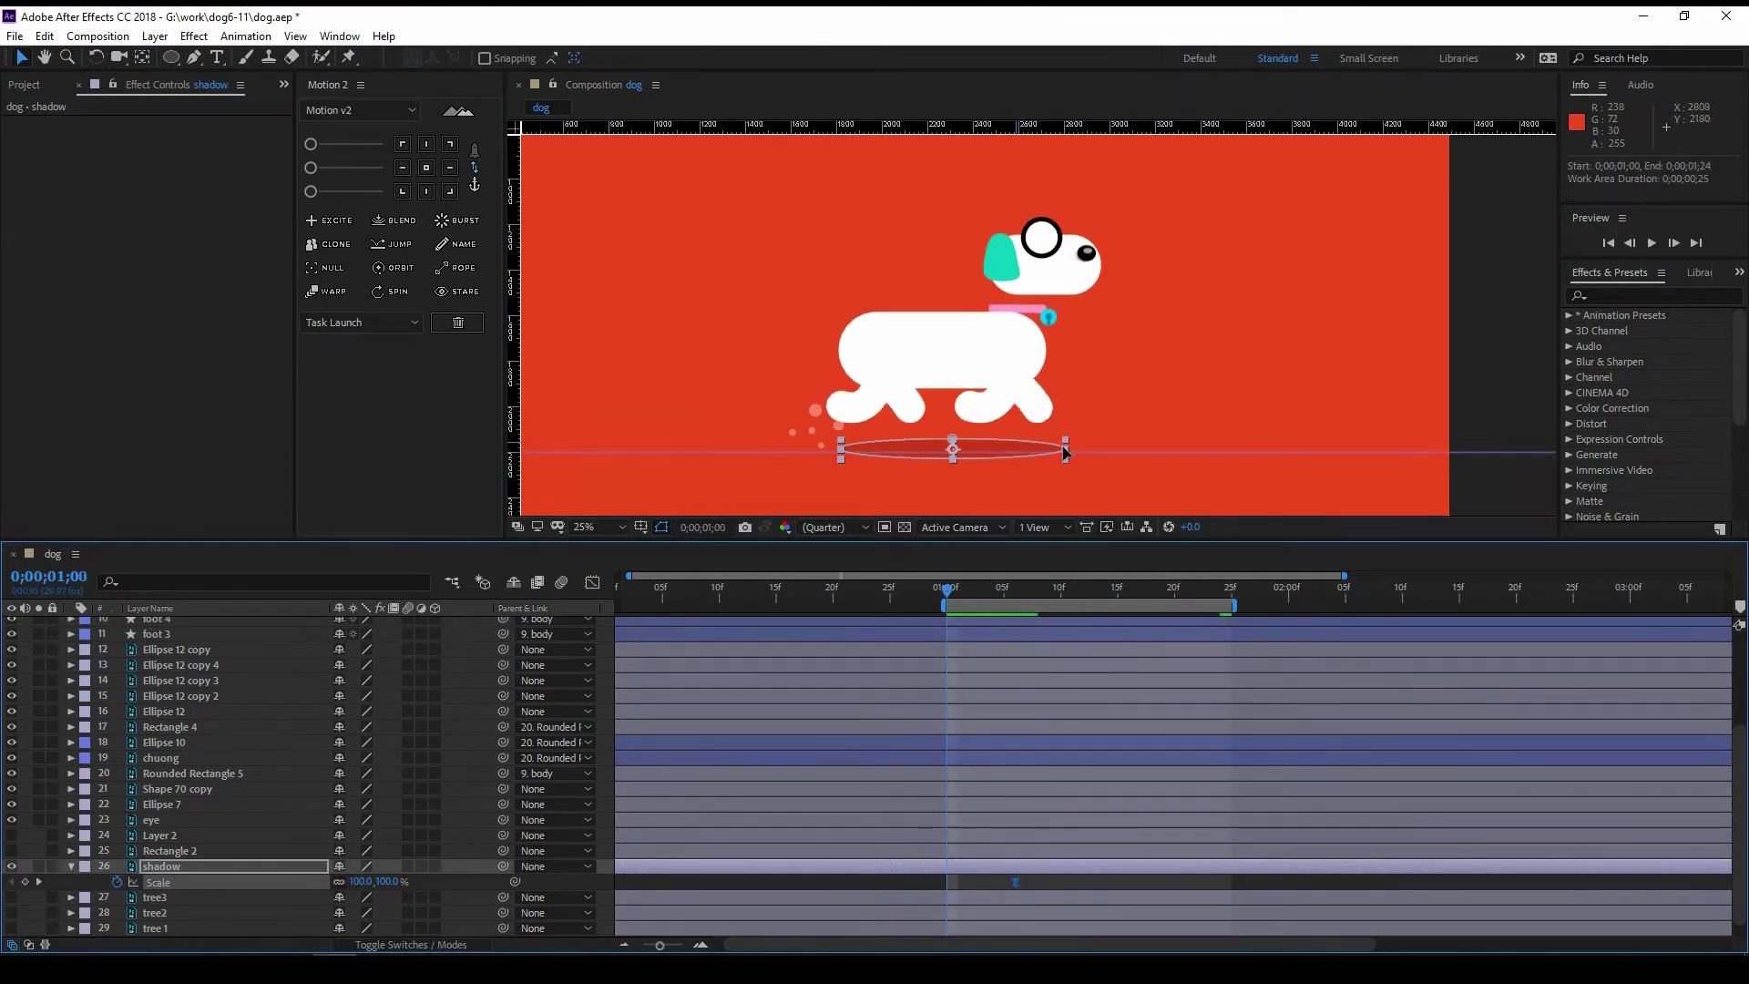
{"action": "left_click_drag", "start_coordinate": [389, 882], "coordinate": [385, 881]}
{"action": "left_click_drag", "start_coordinate": [1025, 589], "coordinate": [1084, 594]}
{"action": "key", "text": "ctrl+v"}
{"action": "key", "text": "space"}
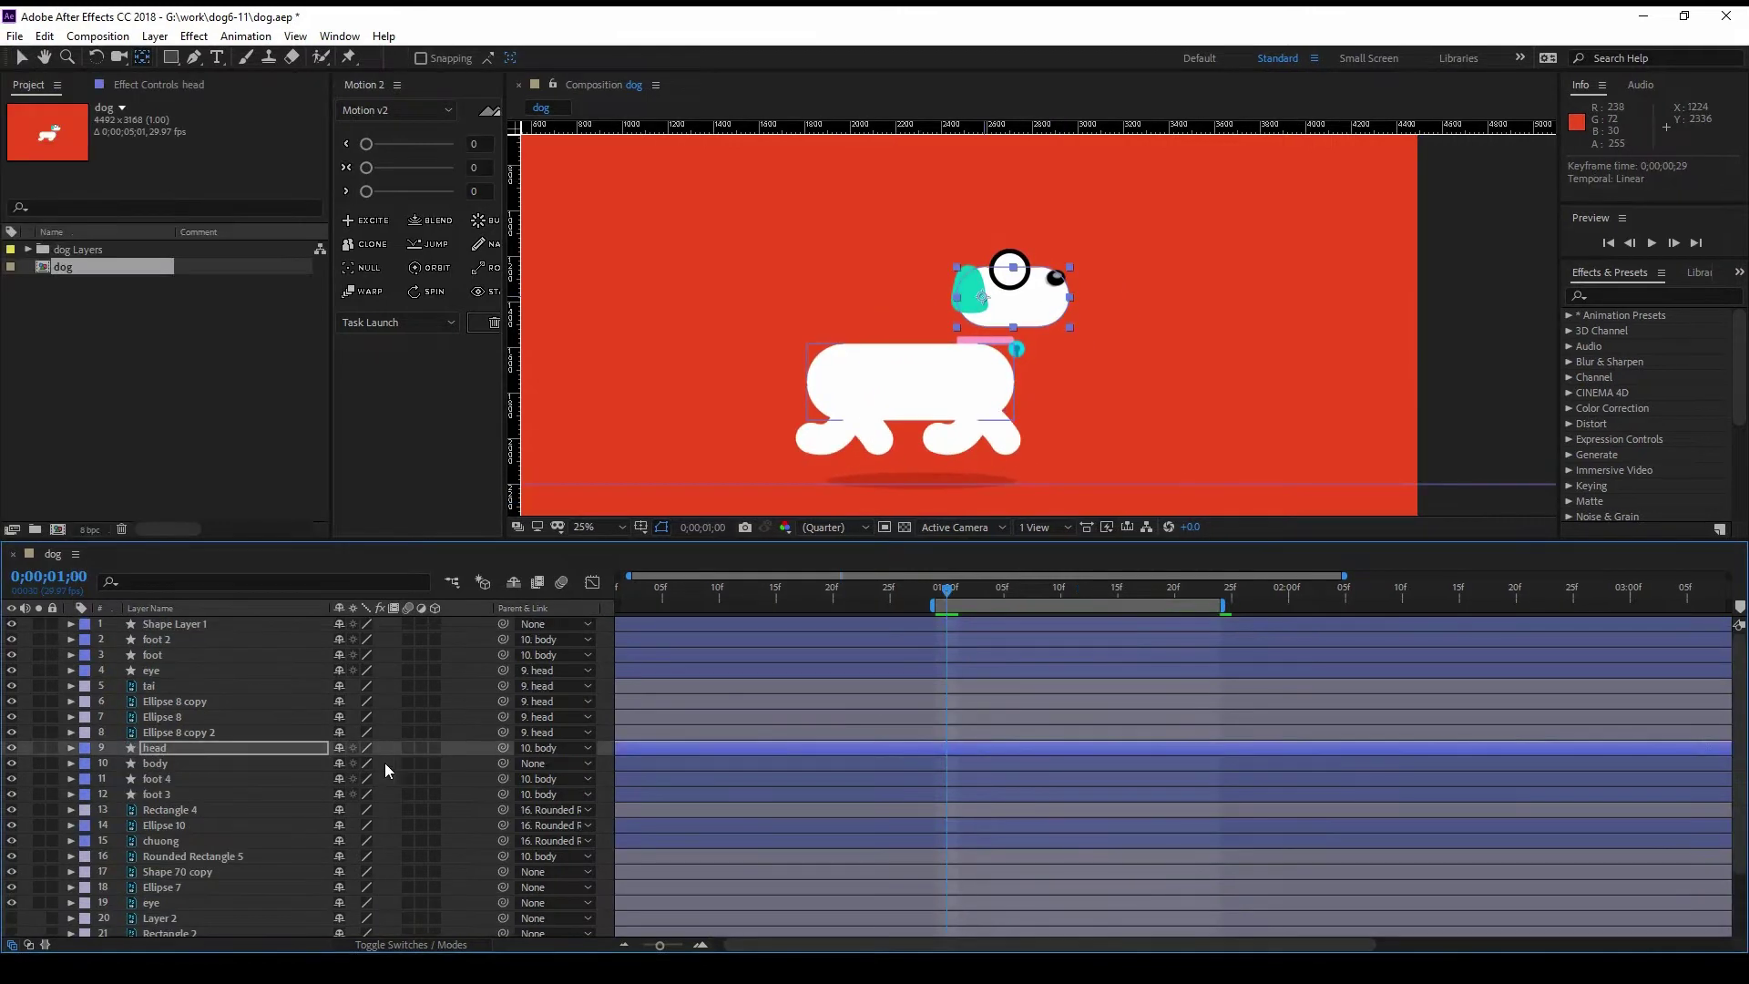
Step: Reveal the head Rotation and feet keyframes, then tilt the head upward at 1;06
{"action": "key", "text": "alt+shift+r"}
{"action": "left_click", "coordinate": [201, 640]}
{"action": "left_click", "coordinate": [209, 655], "text": "shift"}
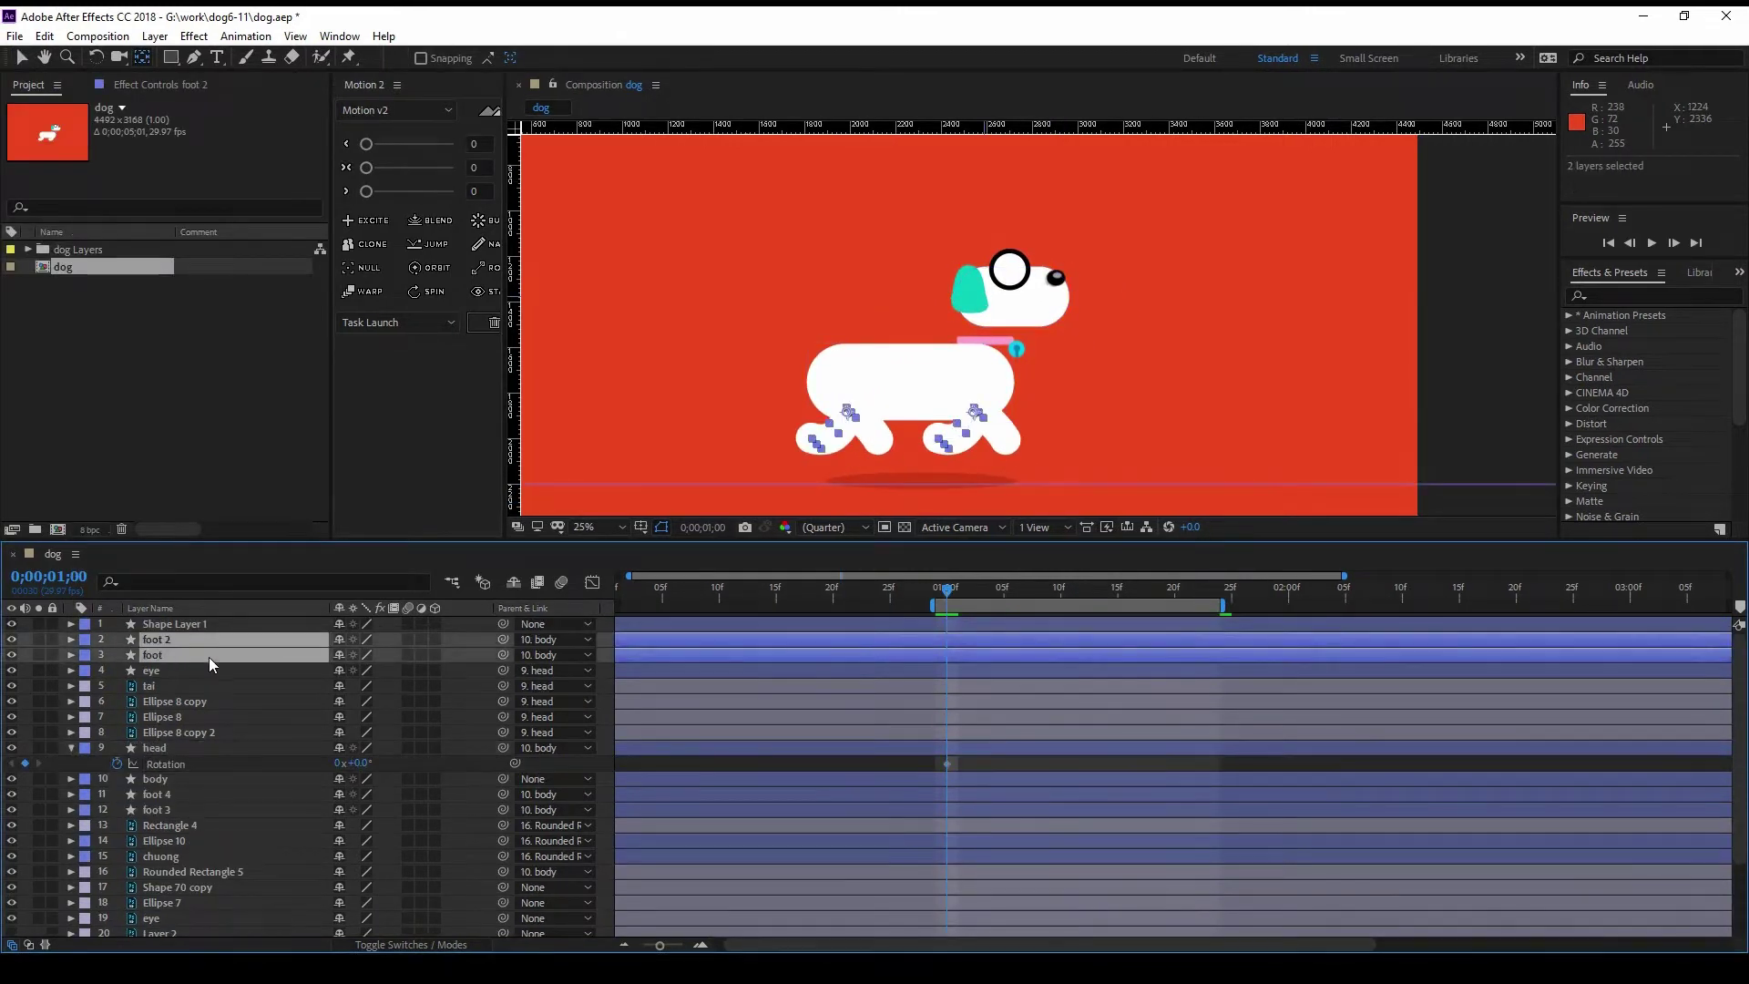
{"action": "key", "text": "u"}
{"action": "left_click_drag", "start_coordinate": [995, 591], "coordinate": [1014, 594]}
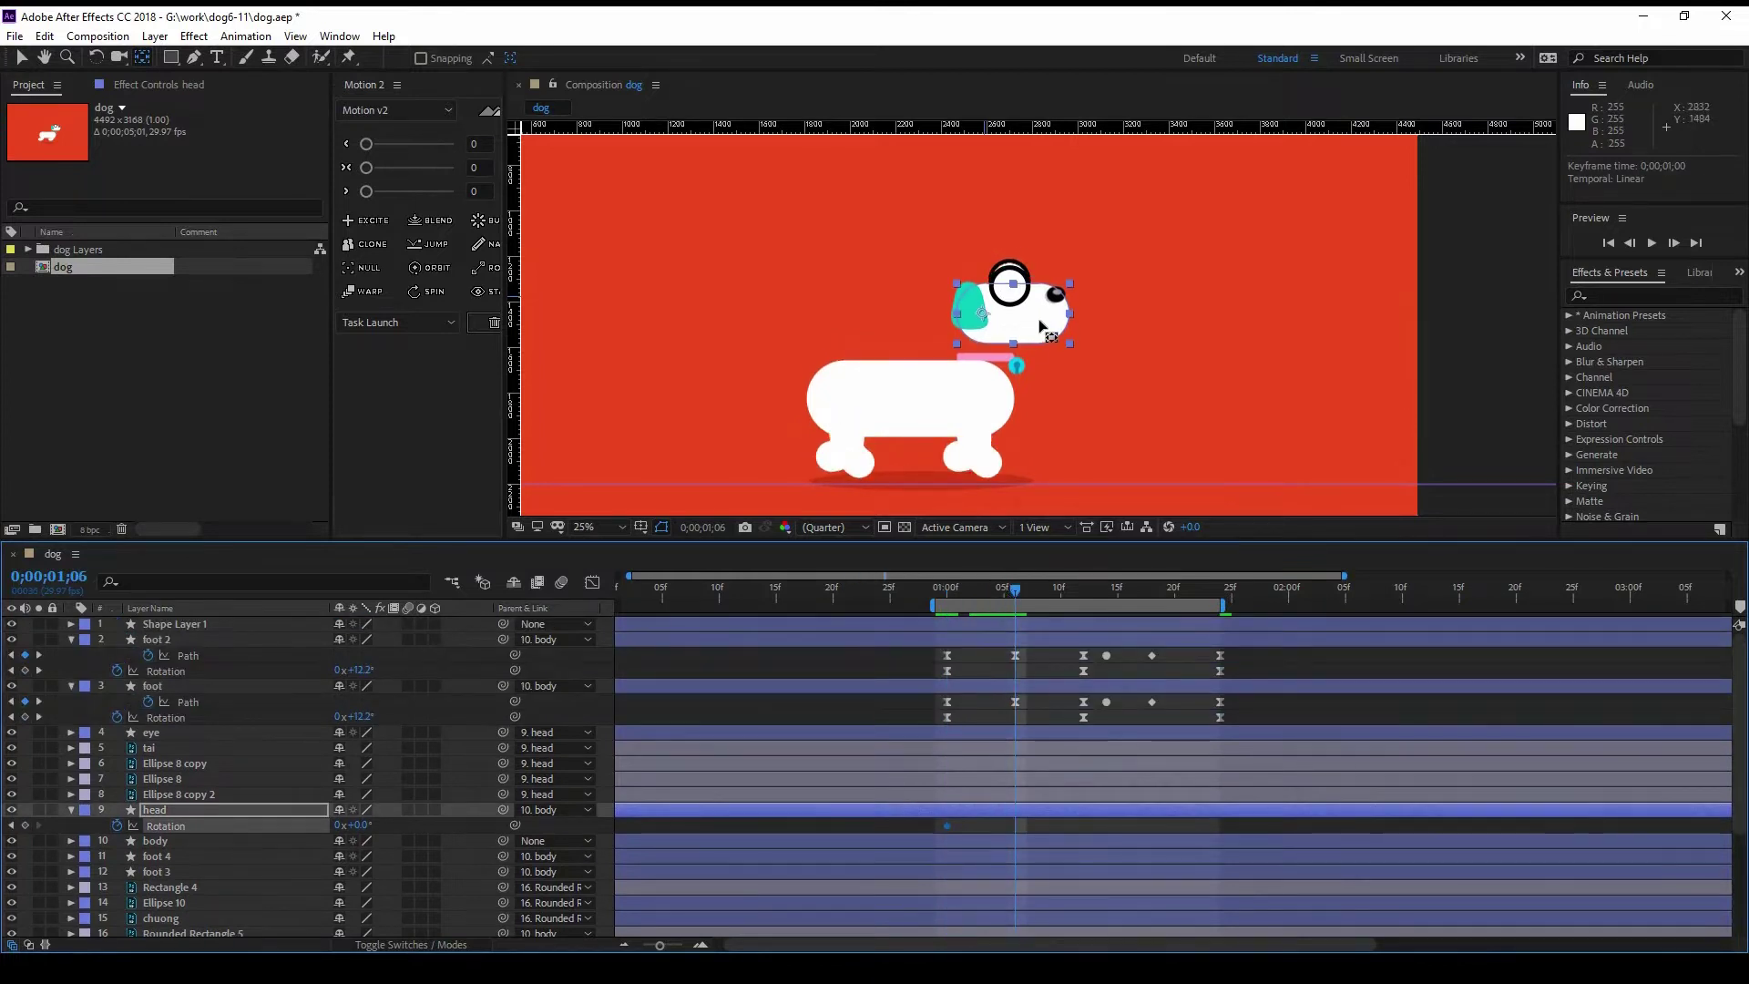
{"action": "key", "text": "w"}
{"action": "left_click", "coordinate": [1045, 319]}
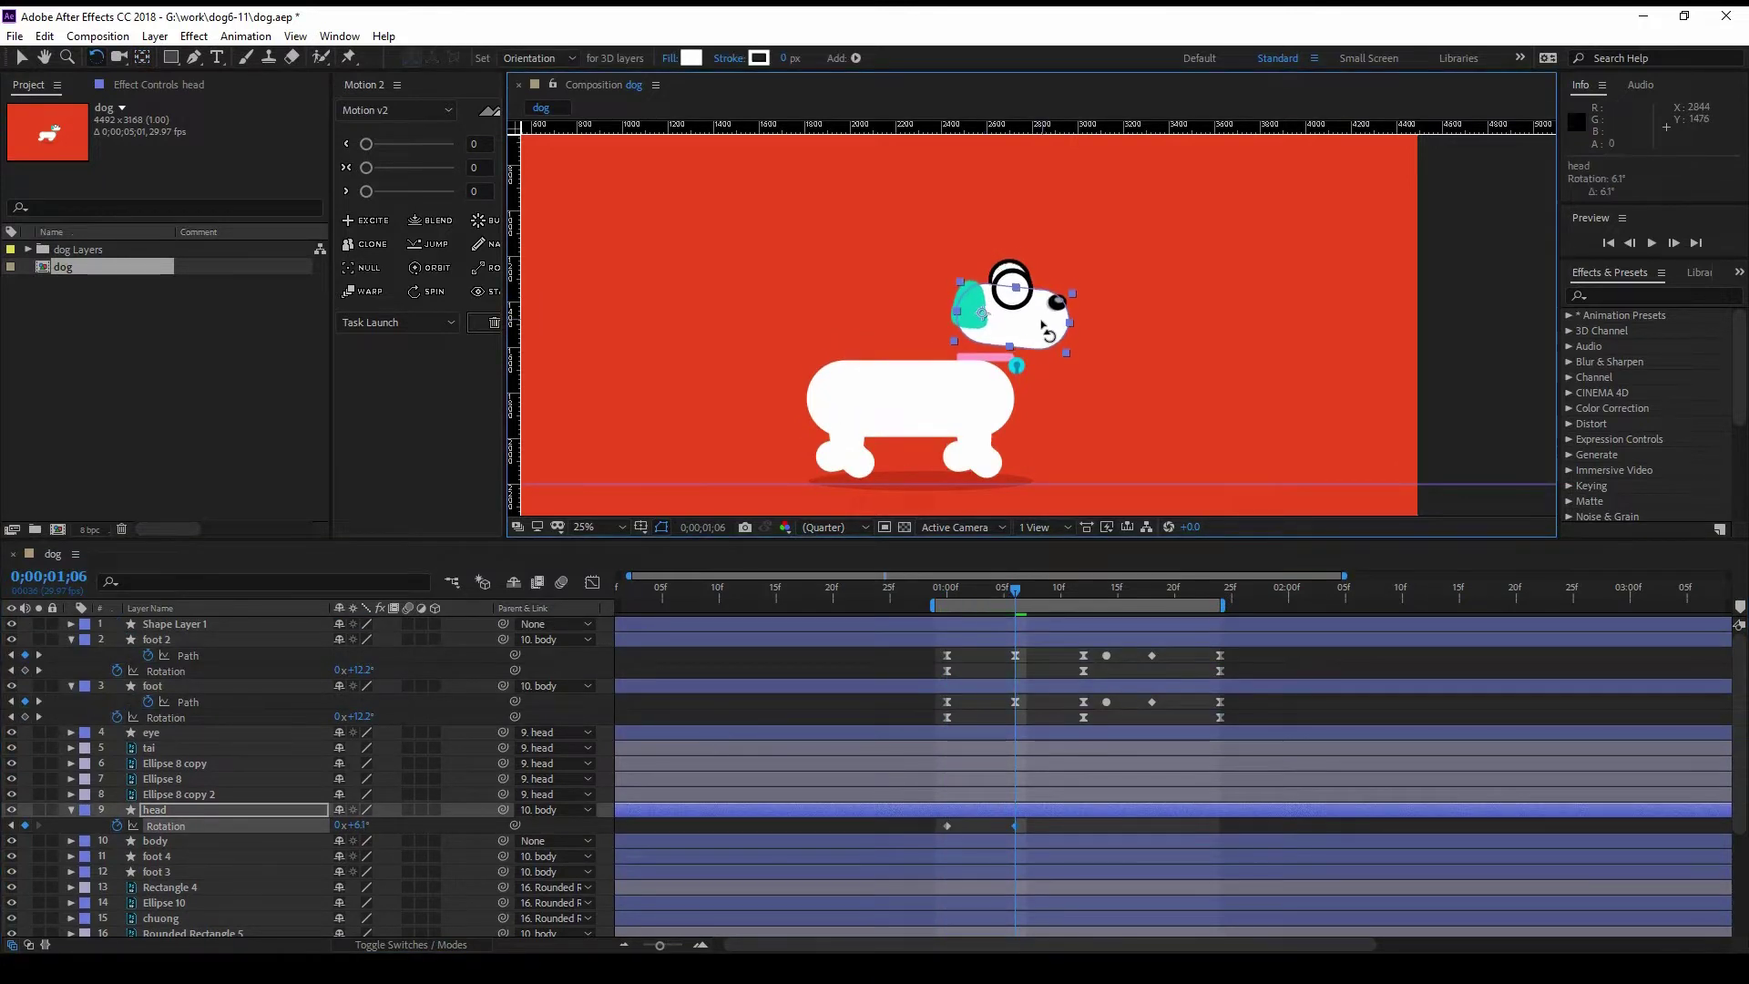
Step: Tilt the head the other way to -6° at 1;12 and step to the 1;24 key
{"action": "key", "text": "v"}
{"action": "left_click", "coordinate": [1057, 258]}
{"action": "left_click_drag", "start_coordinate": [962, 592], "coordinate": [1084, 591]}
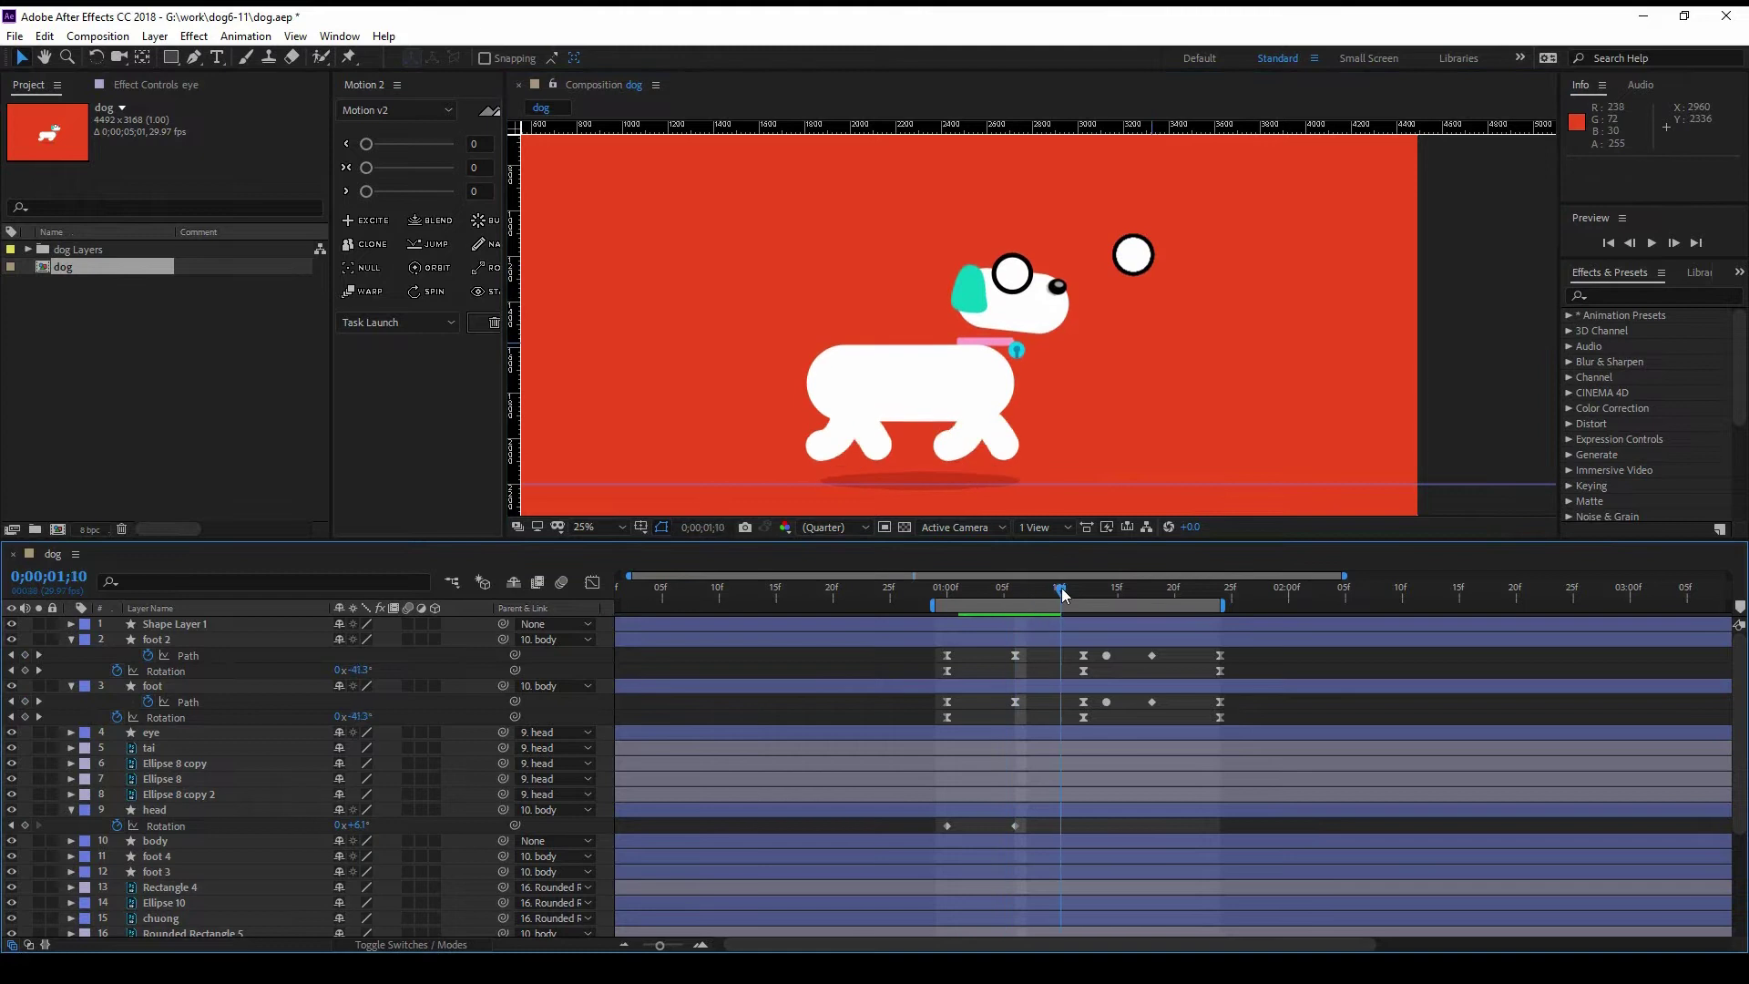
{"action": "key", "text": "w"}
{"action": "left_click", "coordinate": [1059, 314]}
{"action": "left_click_drag", "start_coordinate": [1059, 314], "coordinate": [1061, 298]}
{"action": "left_click", "coordinate": [1152, 593]}
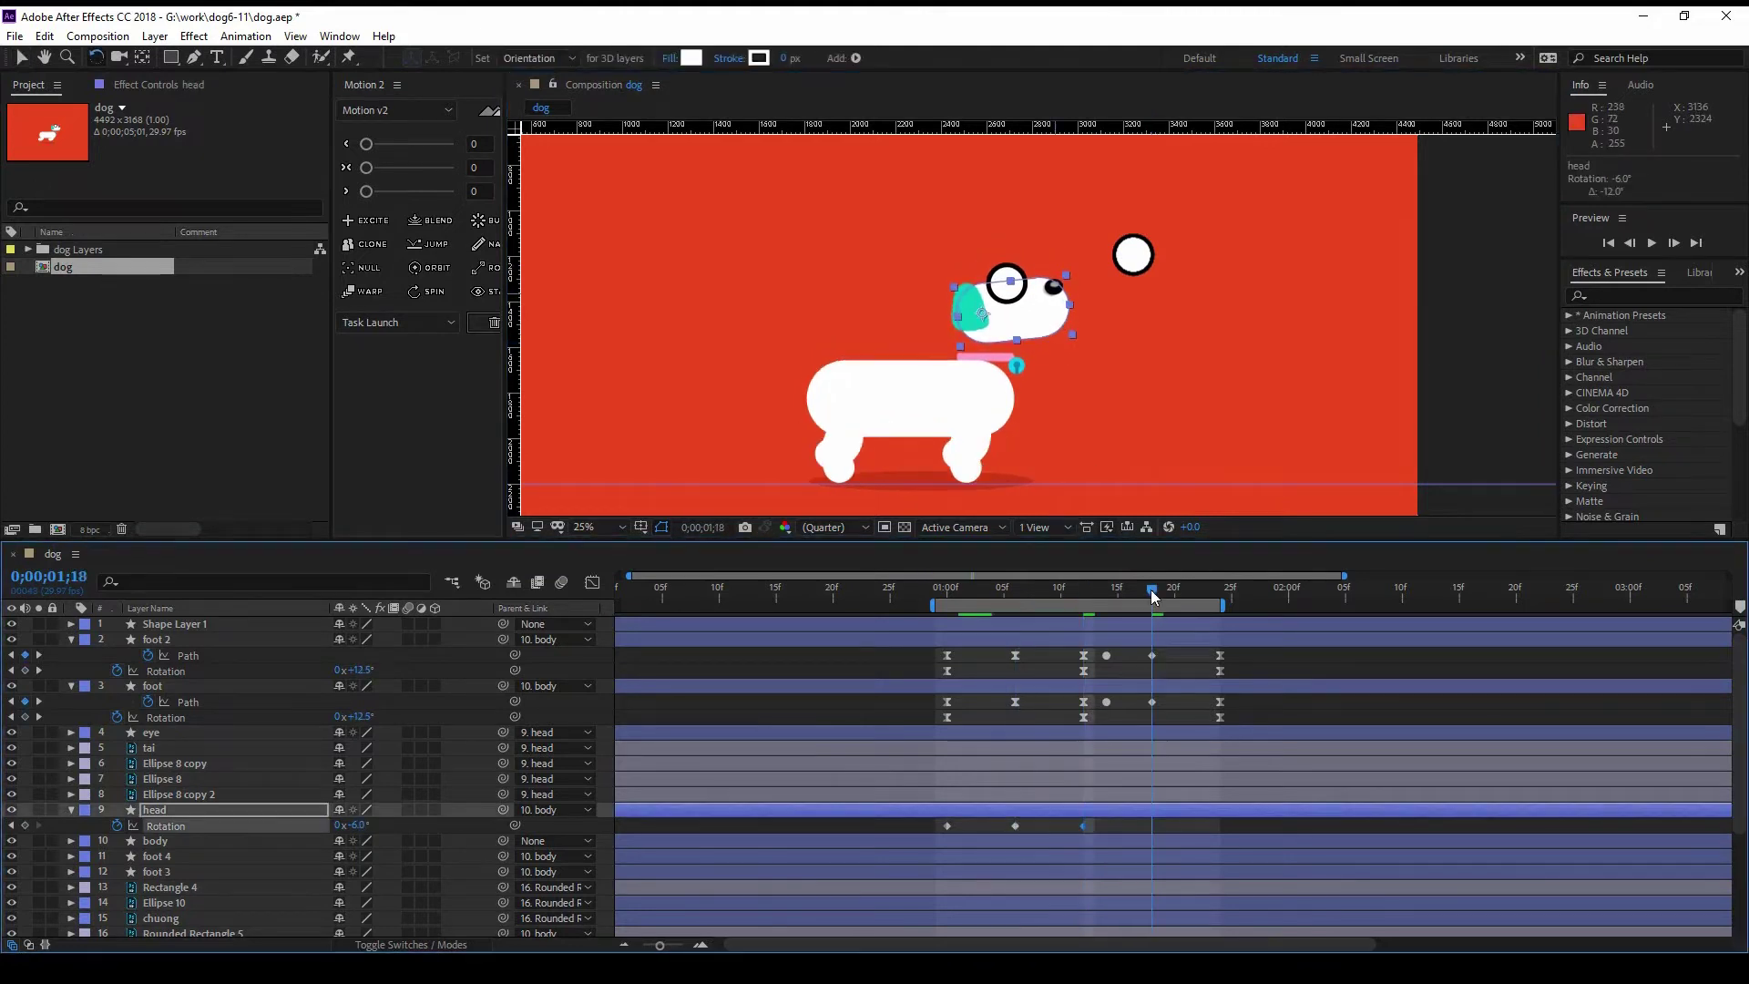
{"action": "key", "text": "k"}
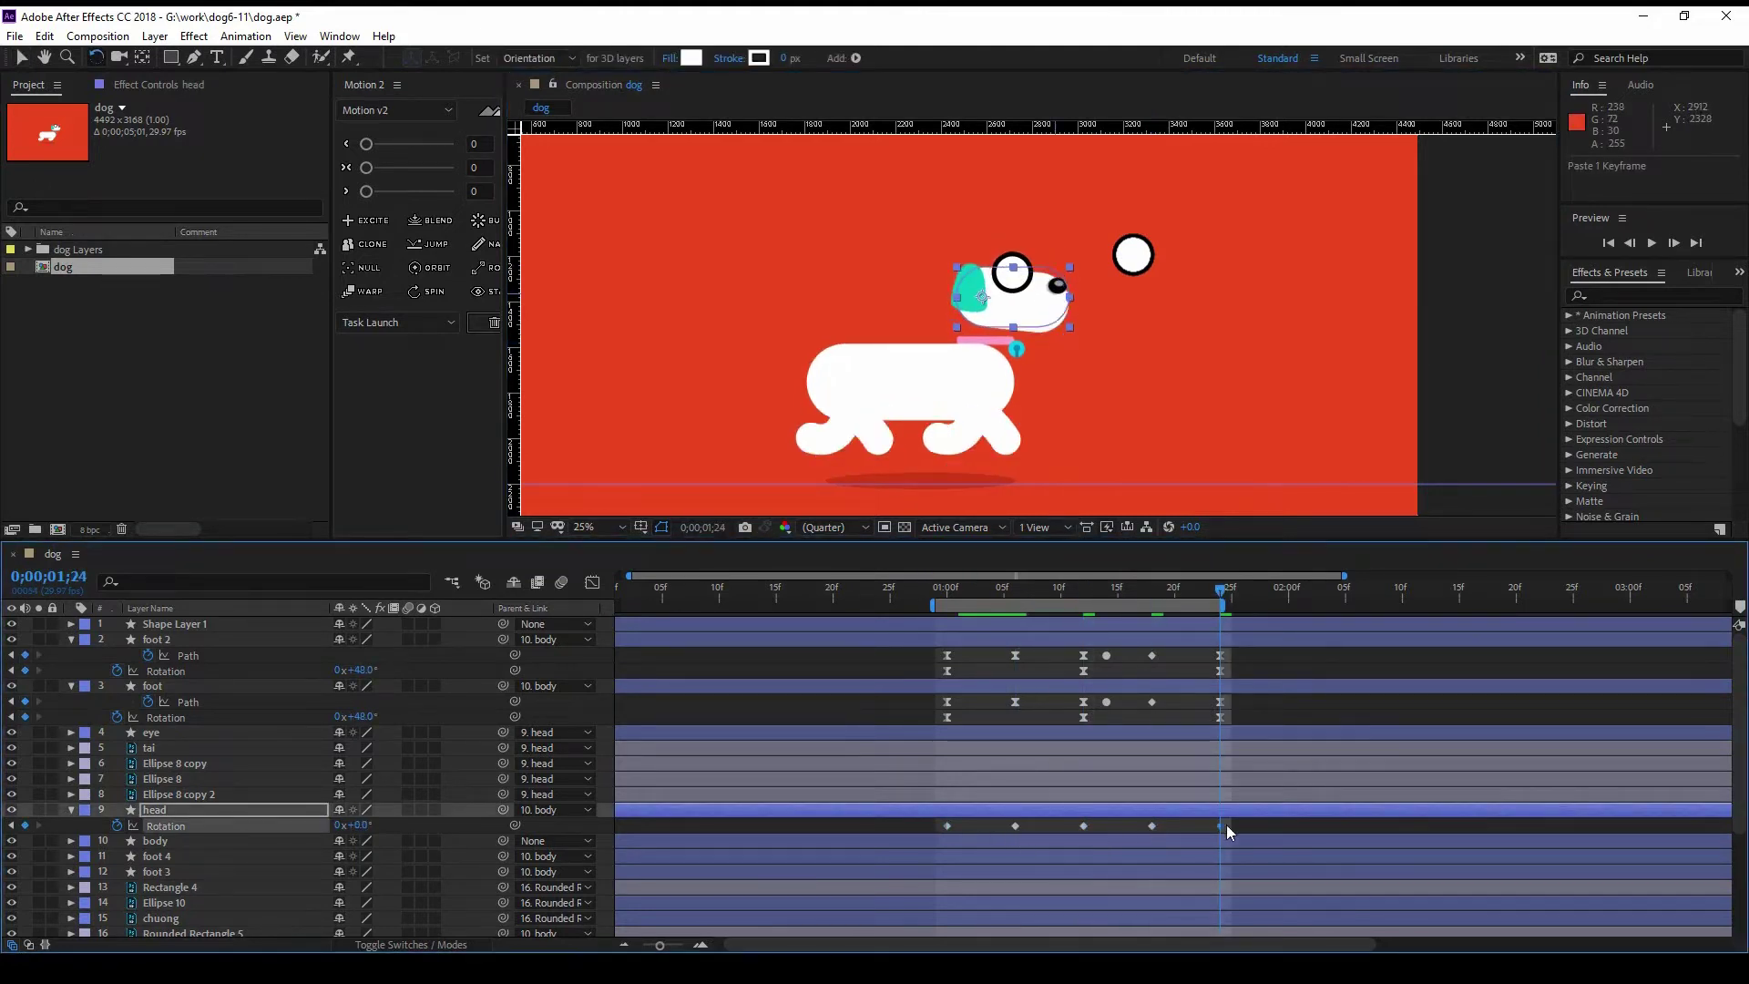
Step: Apply ease out and then Easy Ease to all the head Rotation keyframes
{"action": "left_click_drag", "start_coordinate": [1228, 831], "coordinate": [953, 832]}
{"action": "right_click", "coordinate": [948, 825]}
{"action": "mouse_move", "coordinate": [1015, 750]}
{"action": "left_click", "coordinate": [1212, 740]}
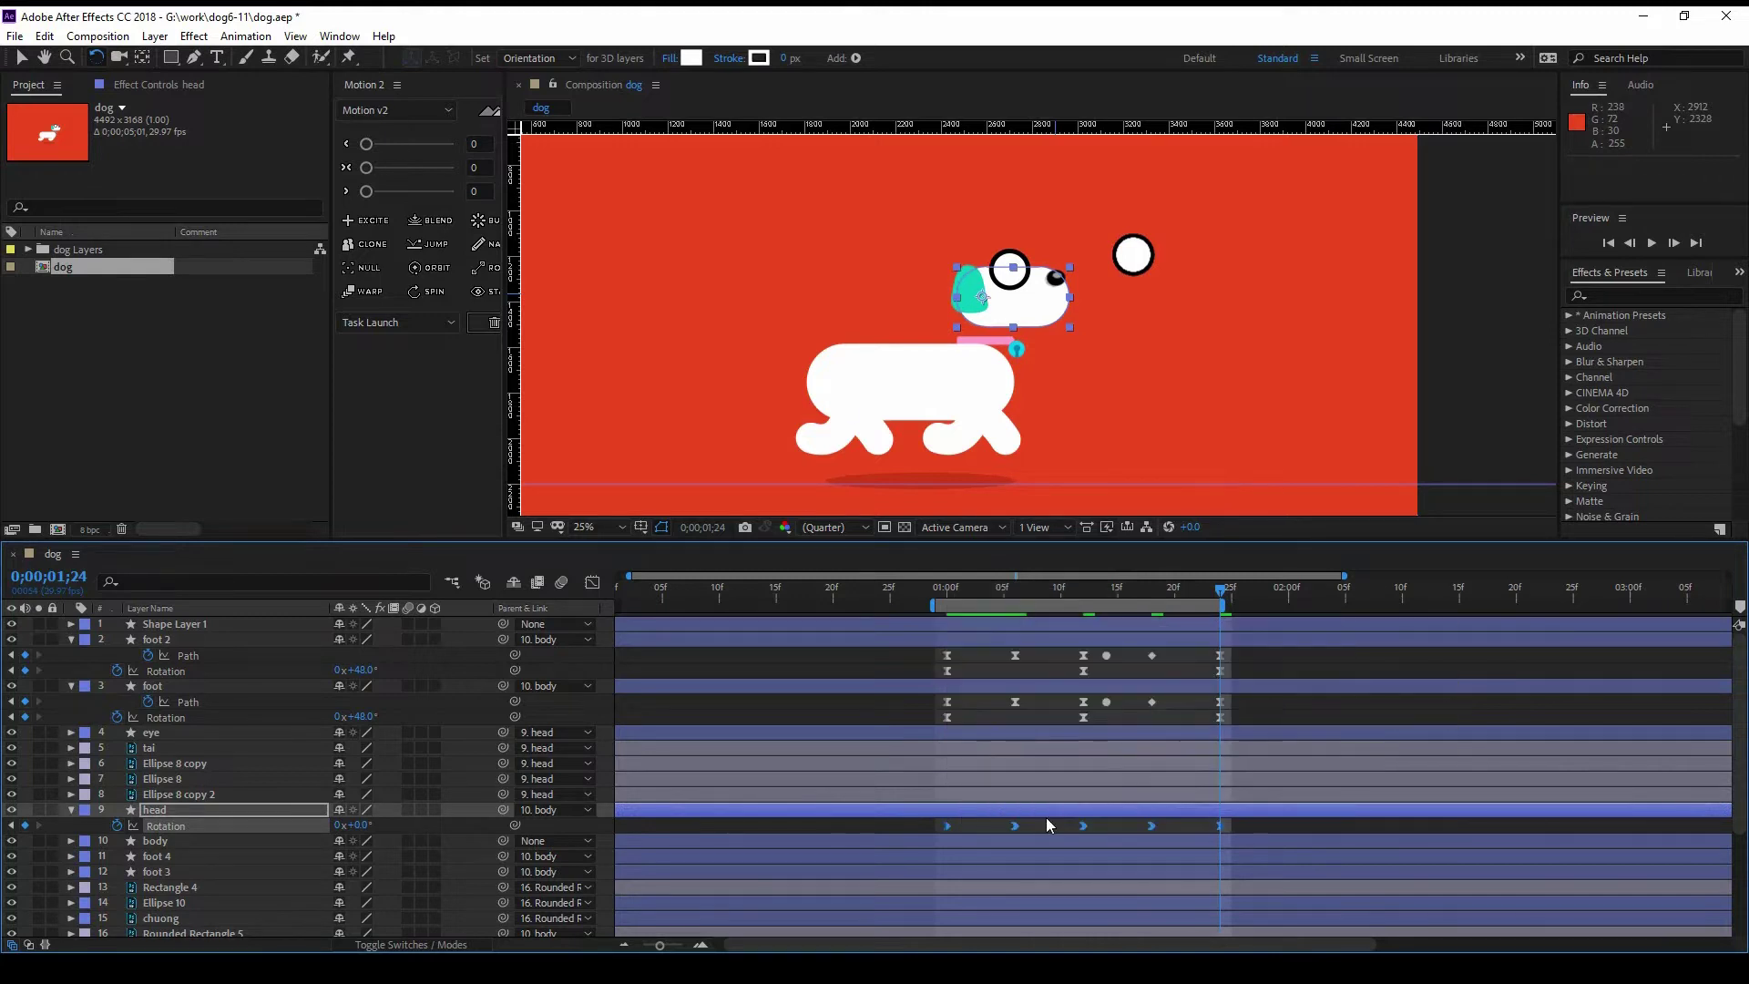
{"action": "right_click", "coordinate": [955, 824]}
{"action": "mouse_move", "coordinate": [1054, 925]}
{"action": "left_click", "coordinate": [1221, 729]}
{"action": "left_click", "coordinate": [993, 822]}
Step: Preview the walk from 01;00 and shift the head Rotation keys later
{"action": "left_click_drag", "start_coordinate": [957, 597], "coordinate": [948, 597]}
{"action": "key", "text": "space"}
{"action": "key", "text": "space"}
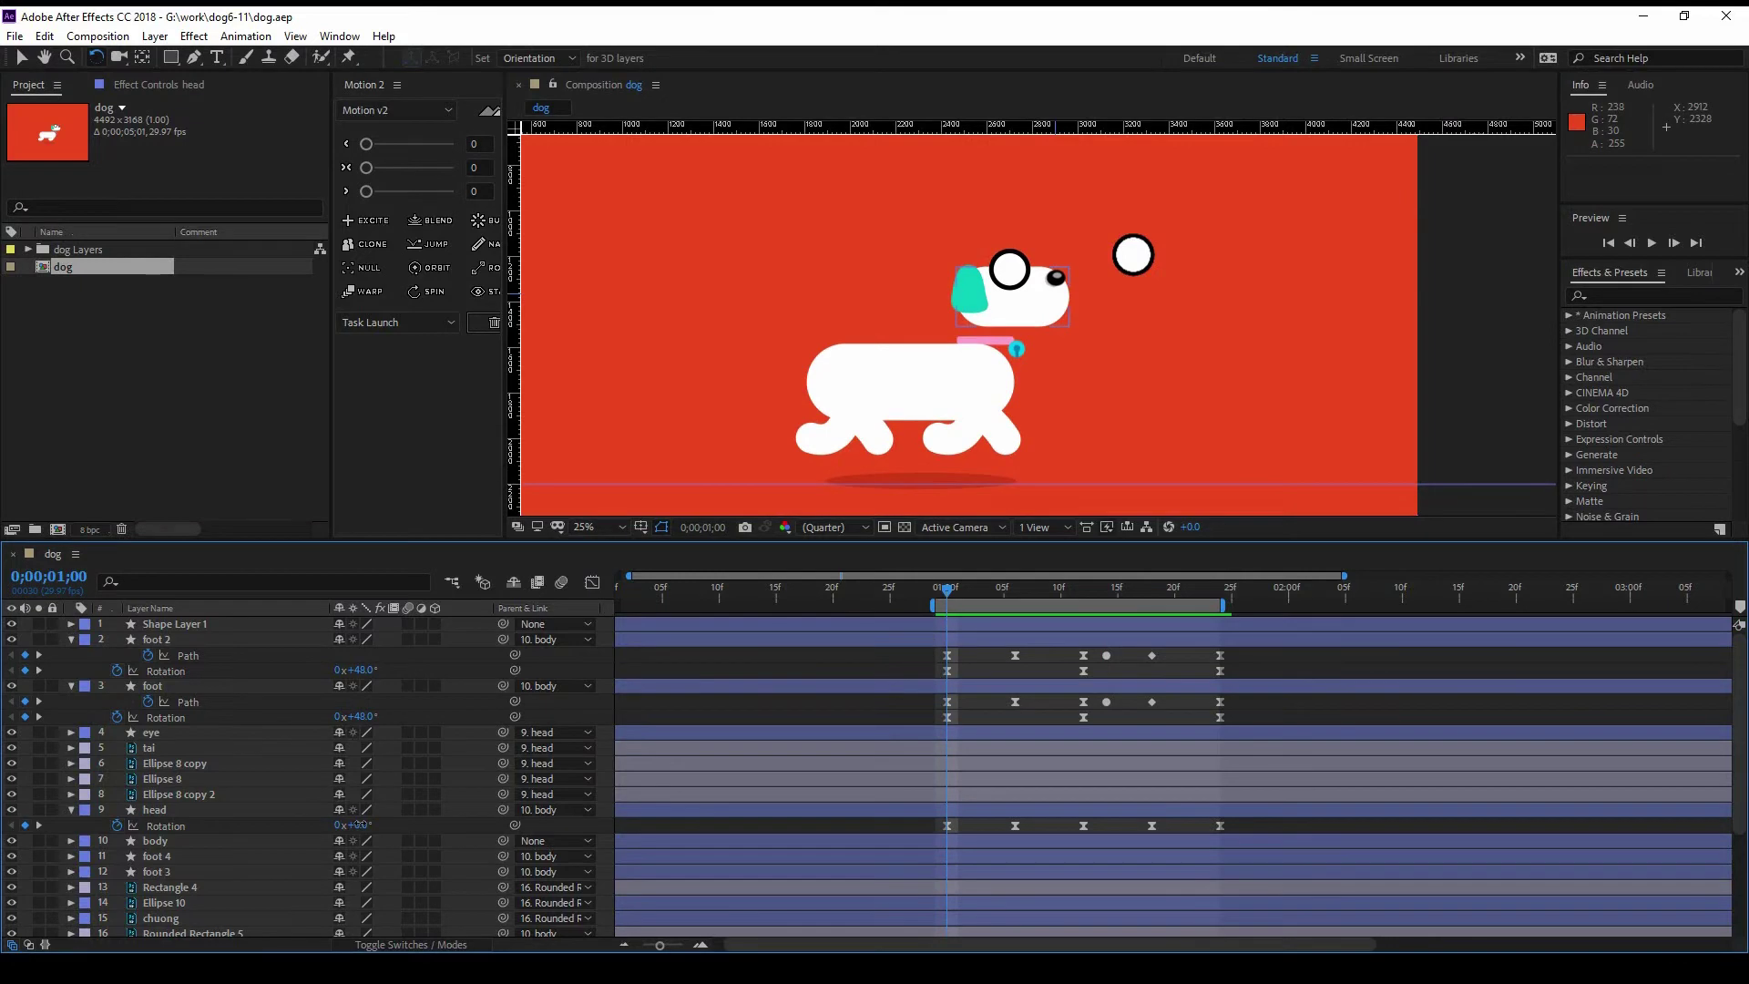
{"action": "left_click", "coordinate": [995, 810]}
{"action": "key", "text": "space"}
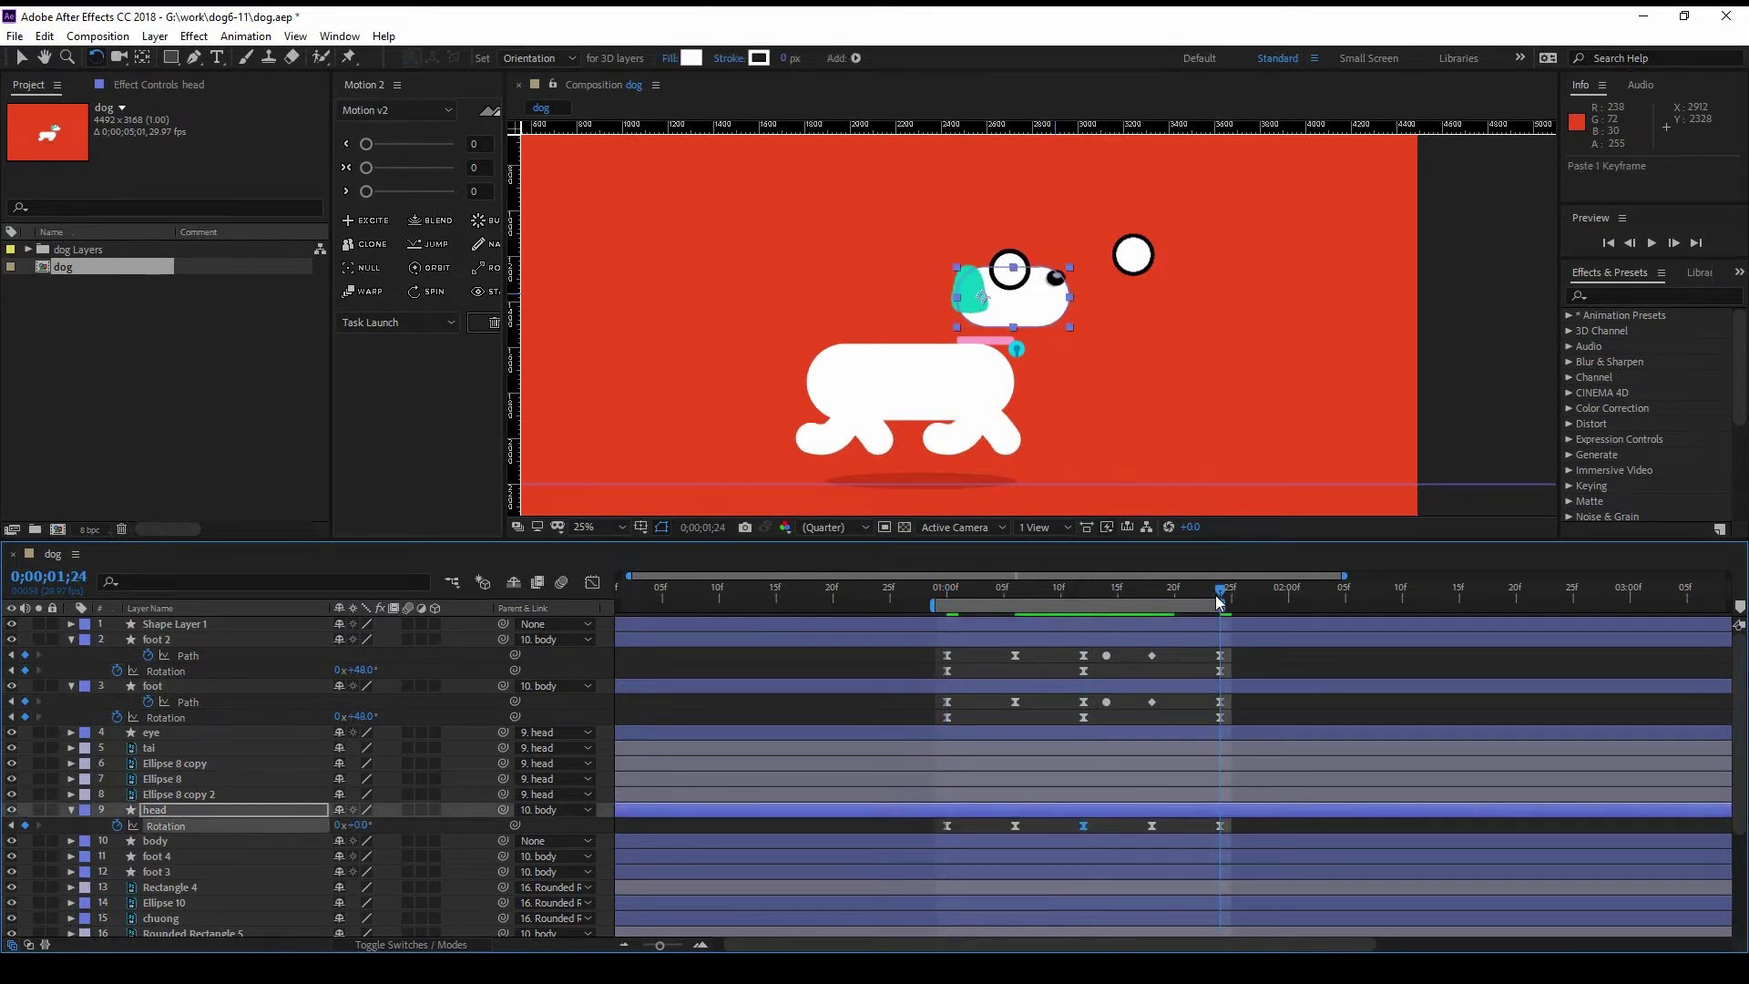
{"action": "mouse_move", "coordinate": [1233, 820]}
{"action": "left_mouse_down"}
{"action": "mouse_move", "coordinate": [948, 828]}
{"action": "mouse_move", "coordinate": [970, 820]}
{"action": "left_mouse_up"}
{"action": "left_click", "coordinate": [952, 602]}
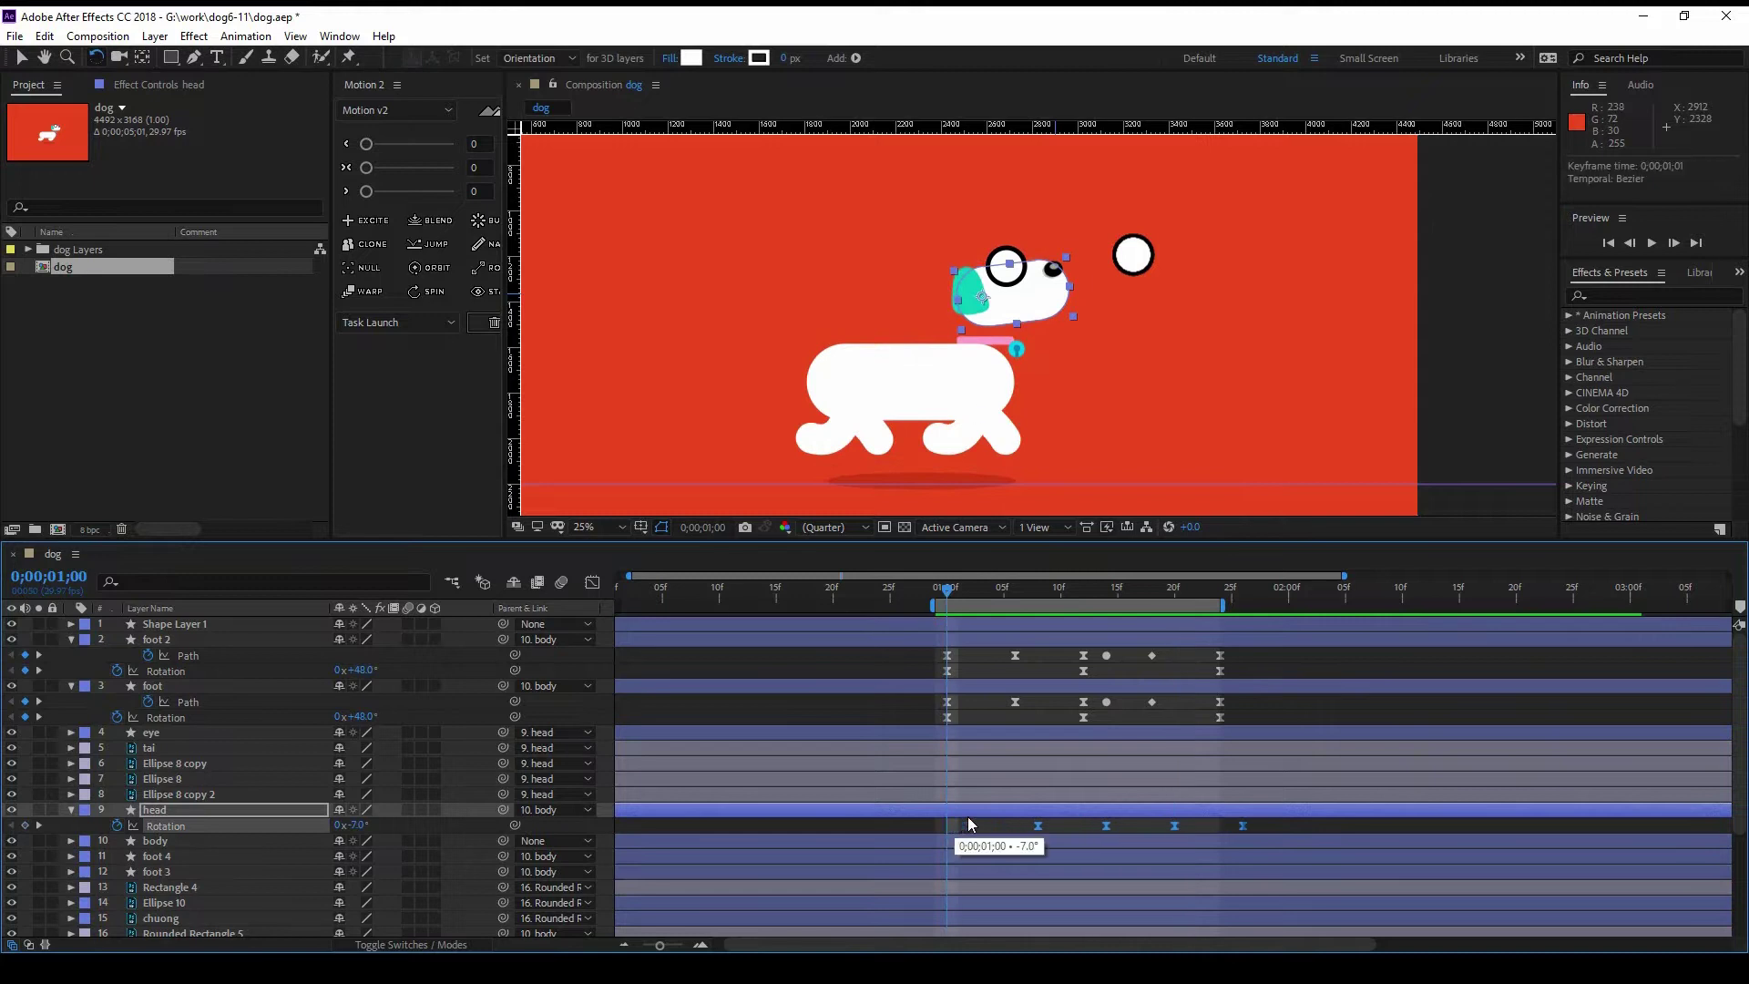
{"action": "key", "text": "equal"}
{"action": "key", "text": "space"}
{"action": "key", "text": "minus"}
{"action": "key", "text": "minus"}
Step: Move the head Rotation keys back one frame earlier and preview the walk
{"action": "left_click_drag", "start_coordinate": [845, 589], "coordinate": [1008, 588]}
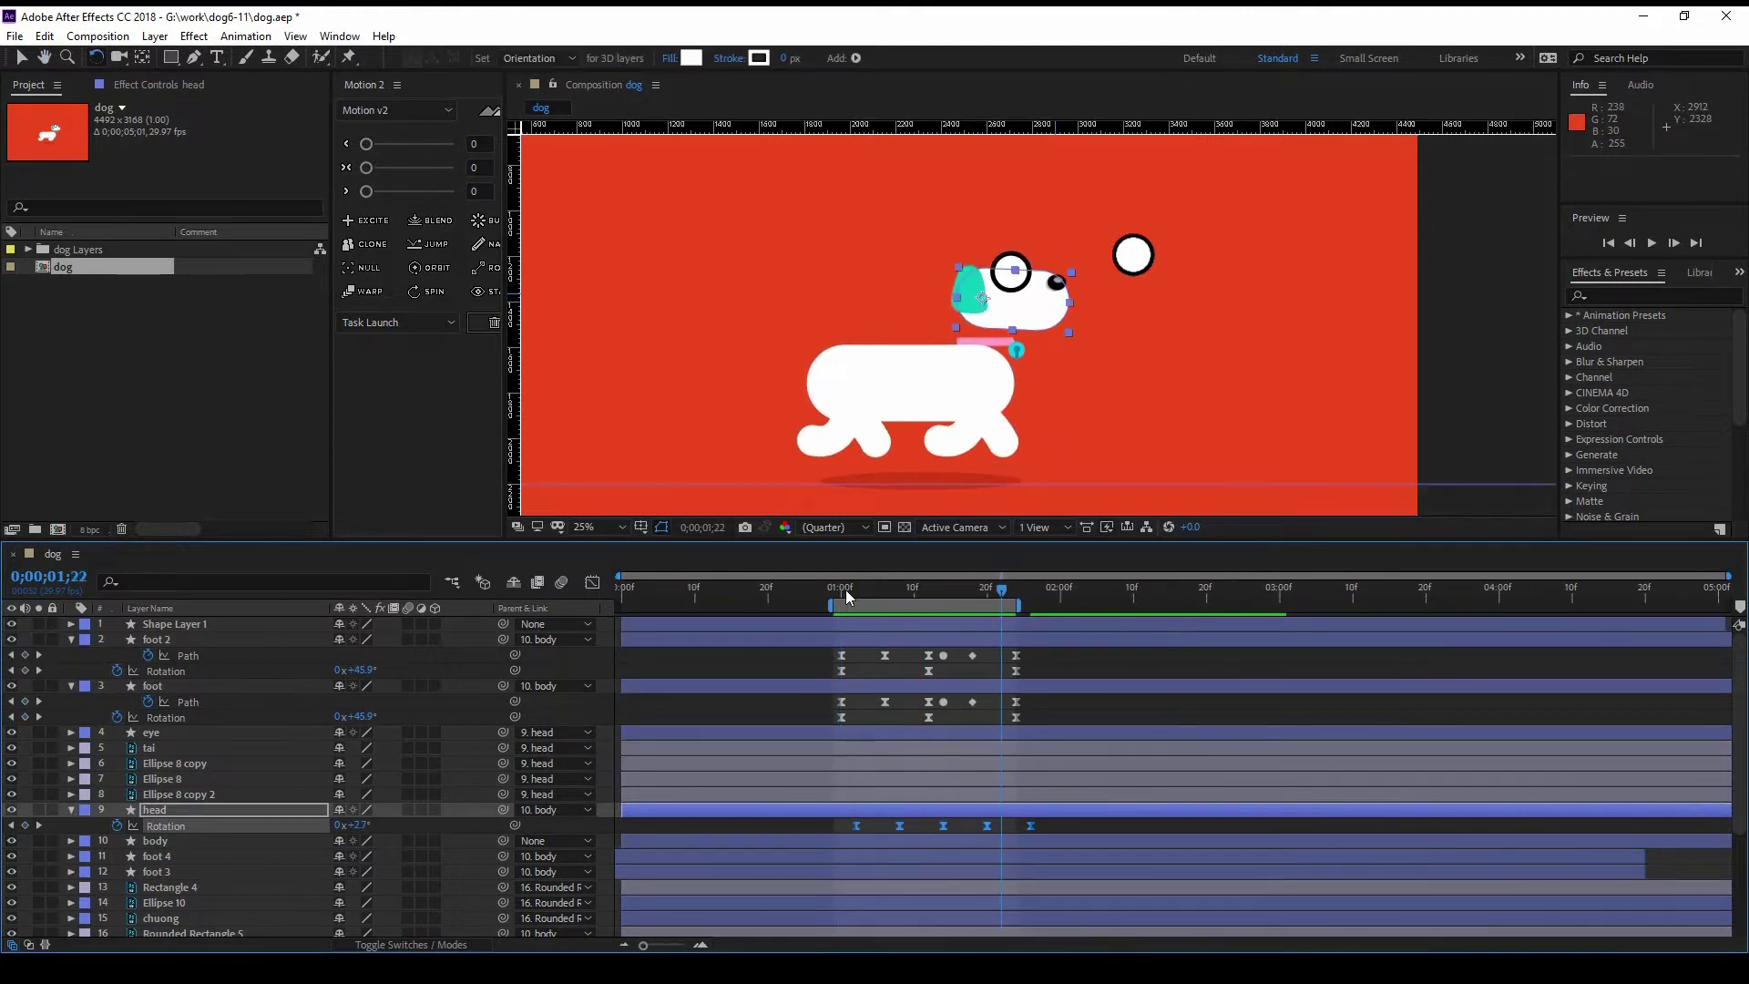
{"action": "key", "text": "equal"}
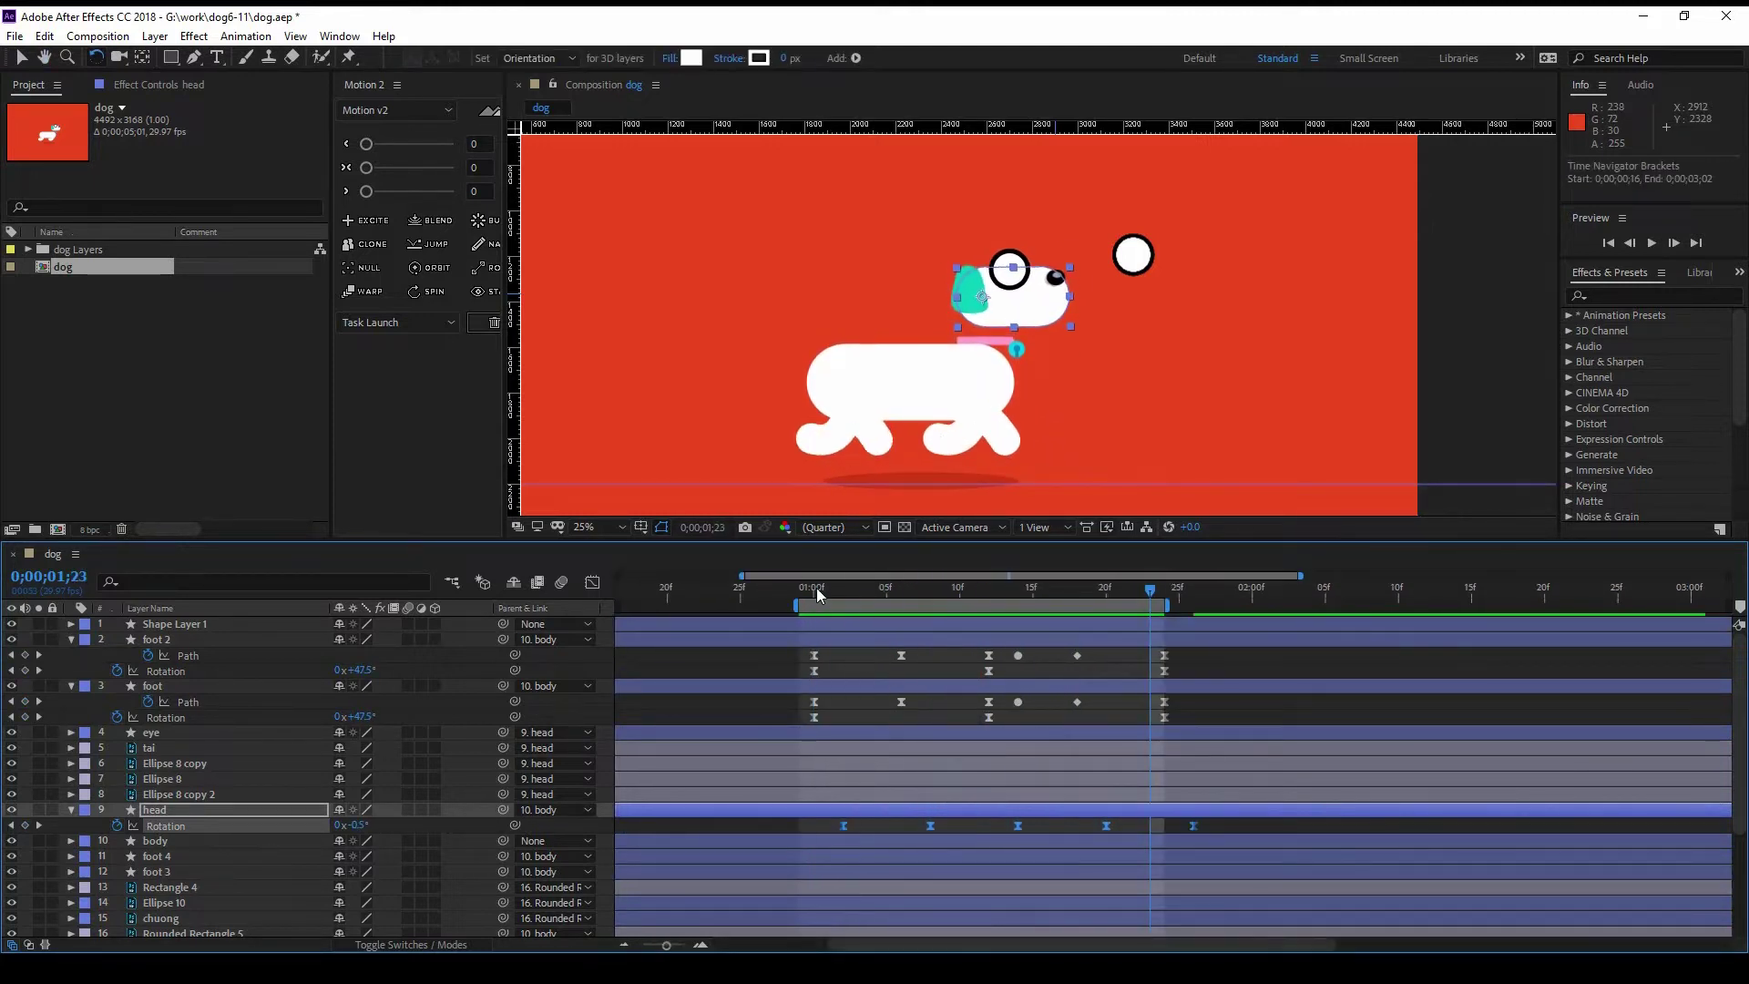
{"action": "left_click", "coordinate": [816, 592]}
{"action": "left_click_drag", "start_coordinate": [844, 826], "coordinate": [829, 825]}
{"action": "key", "text": "space"}
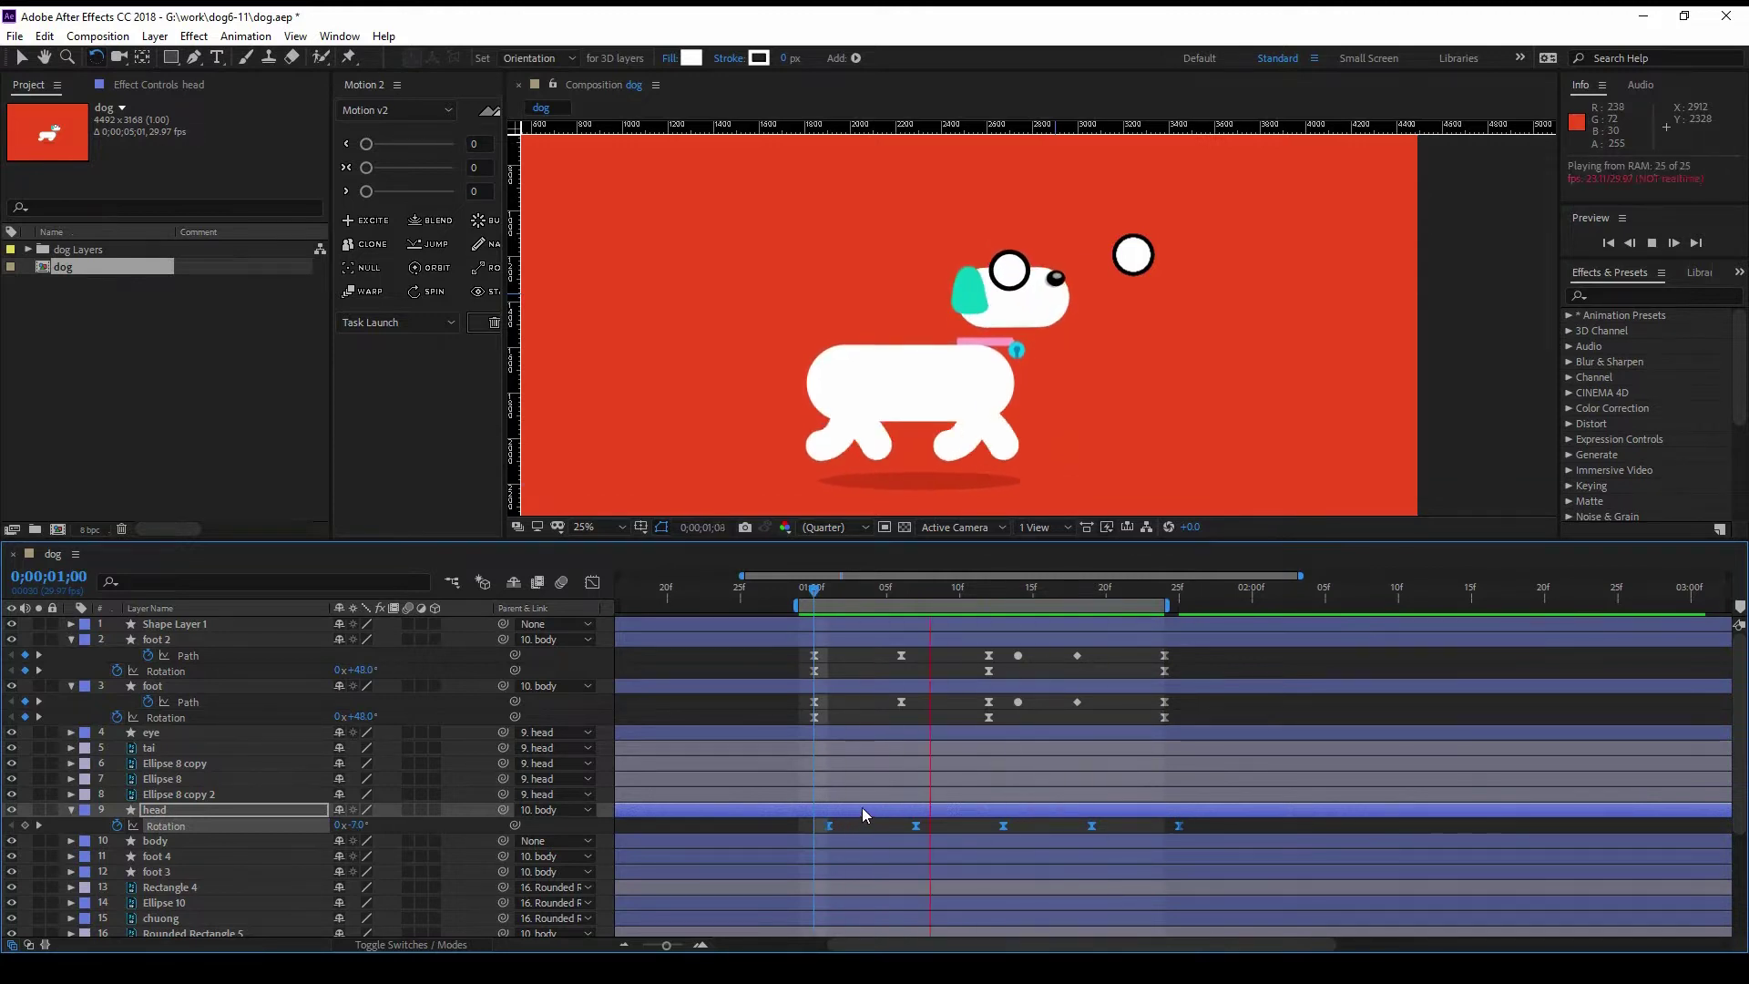
{"action": "key", "text": "space"}
Step: Paste the copied rotation keyframe at the first head Rotation key
{"action": "key", "text": "F2"}
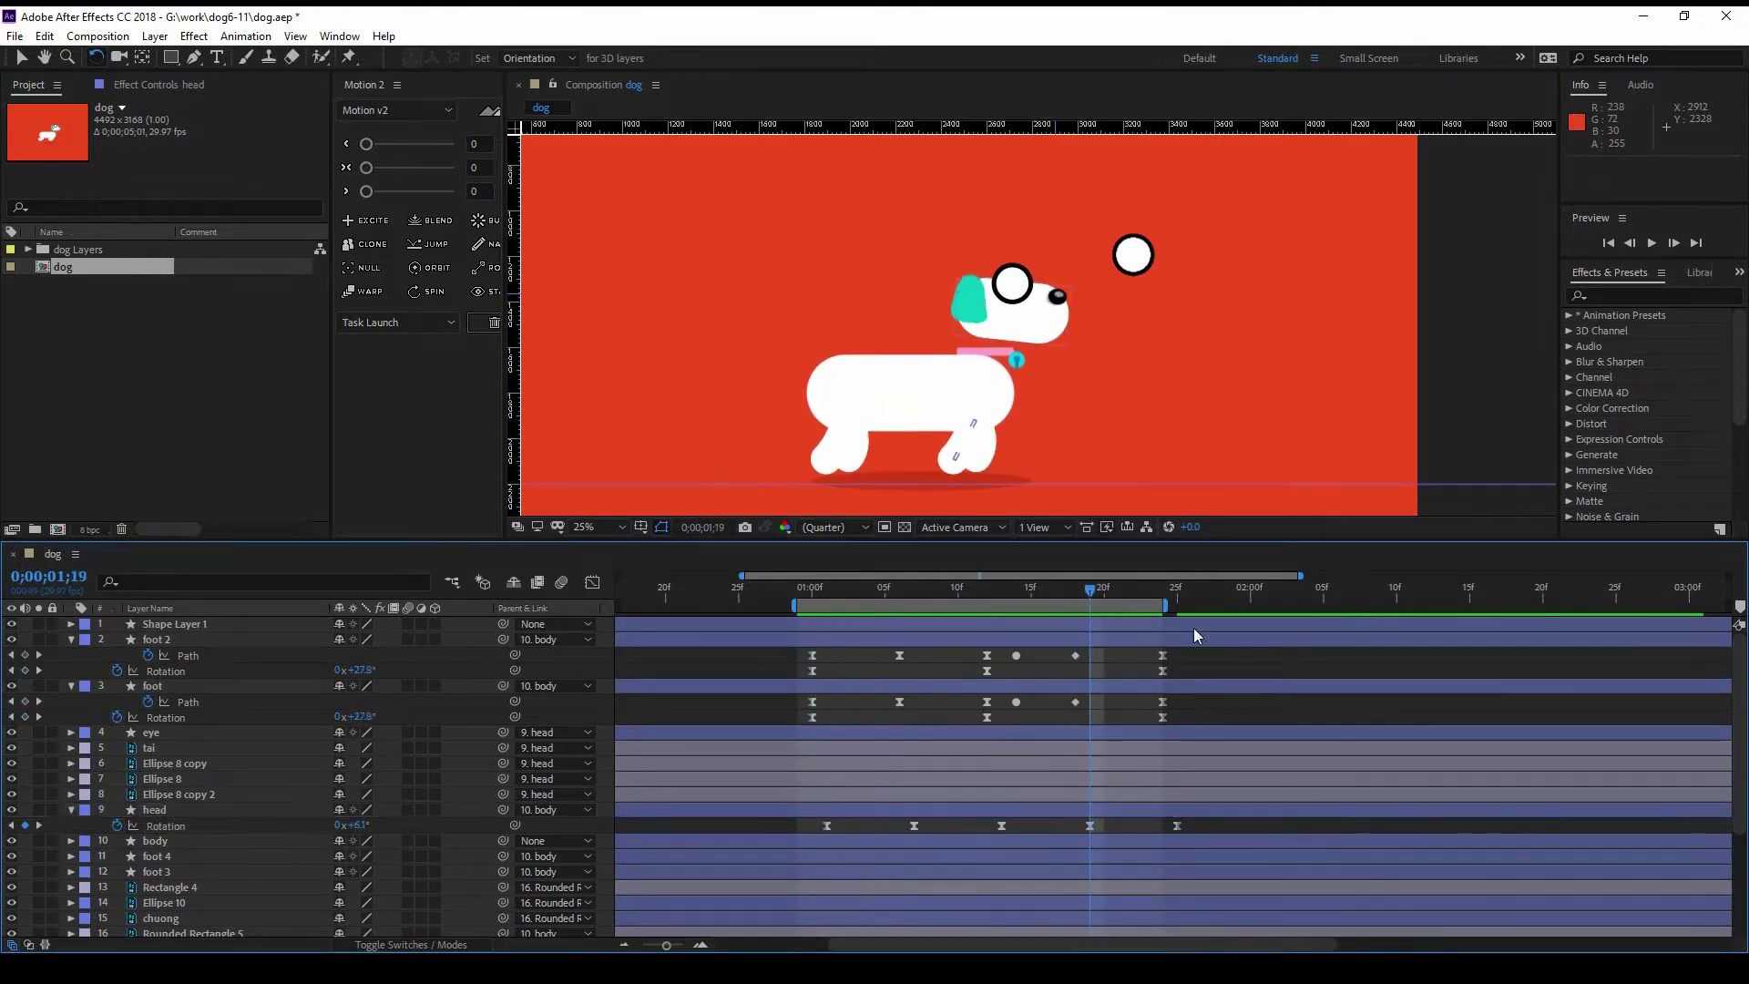
{"action": "left_click", "coordinate": [829, 825]}
{"action": "key", "text": "ctrl+v"}
{"action": "left_click_drag", "start_coordinate": [1007, 601], "coordinate": [919, 795]}
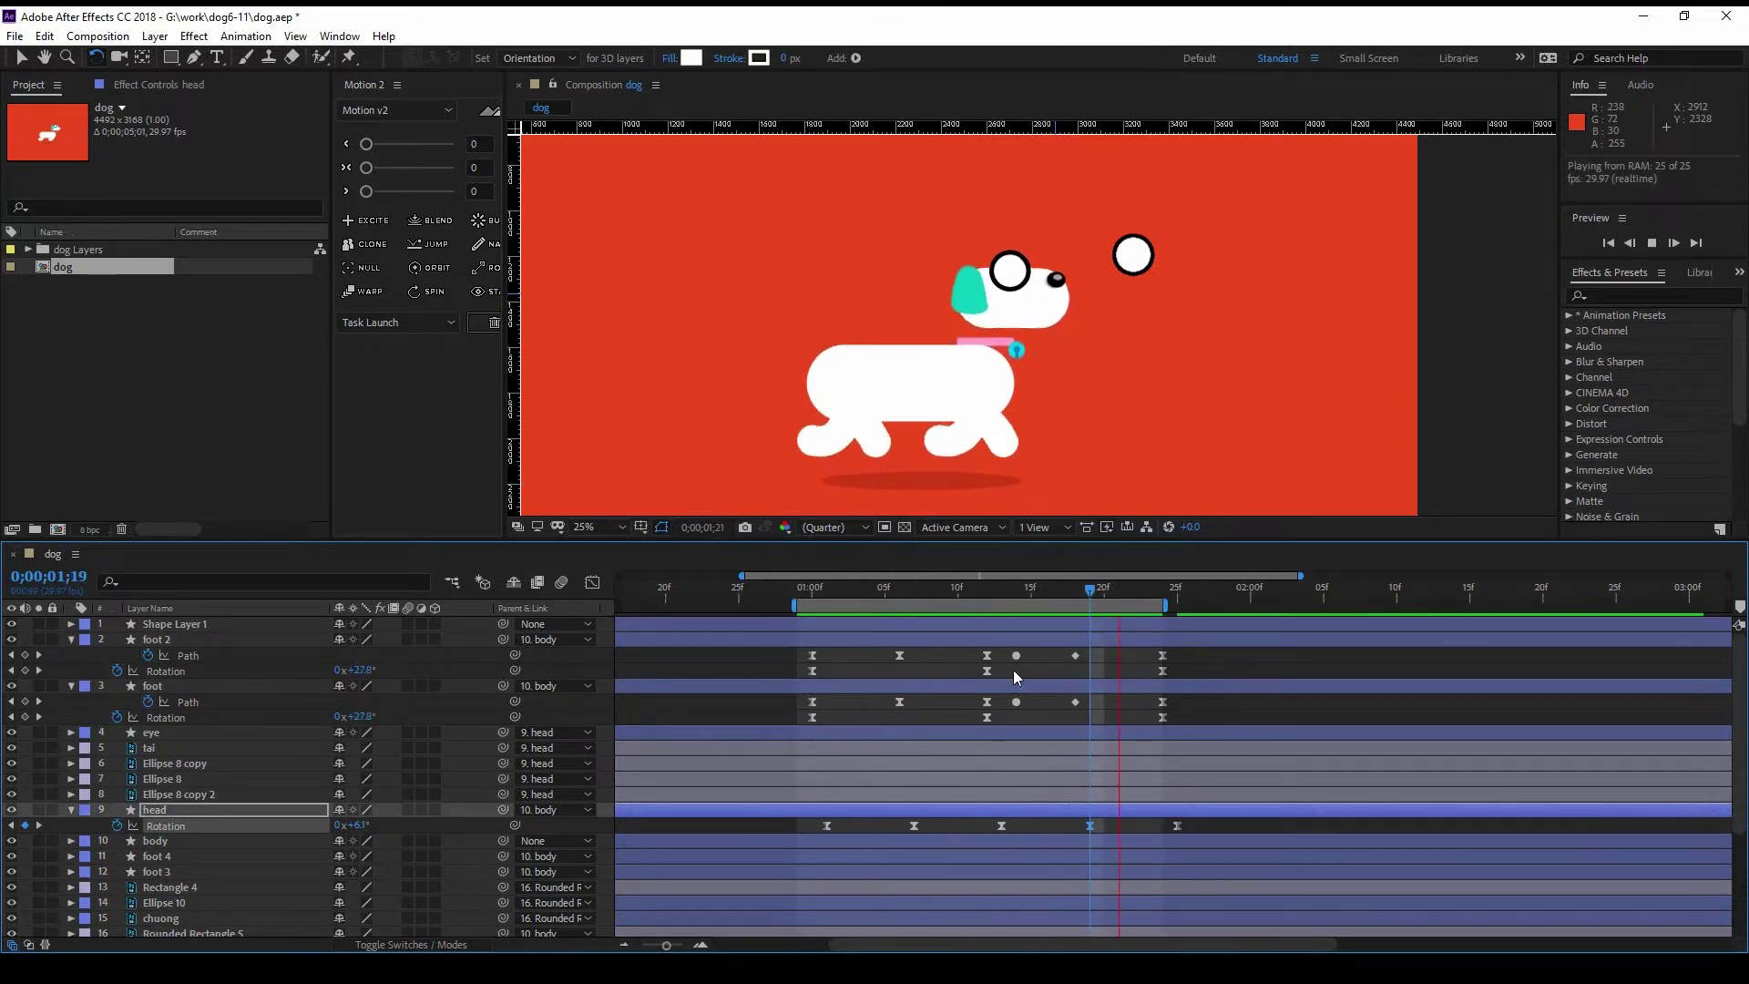
{"action": "key", "text": "space"}
Step: Stretch the head Rotation keys' speed influence to about 58% in the Graph Editor
{"action": "key", "text": "shift+F3"}
{"action": "left_click", "coordinate": [593, 584]}
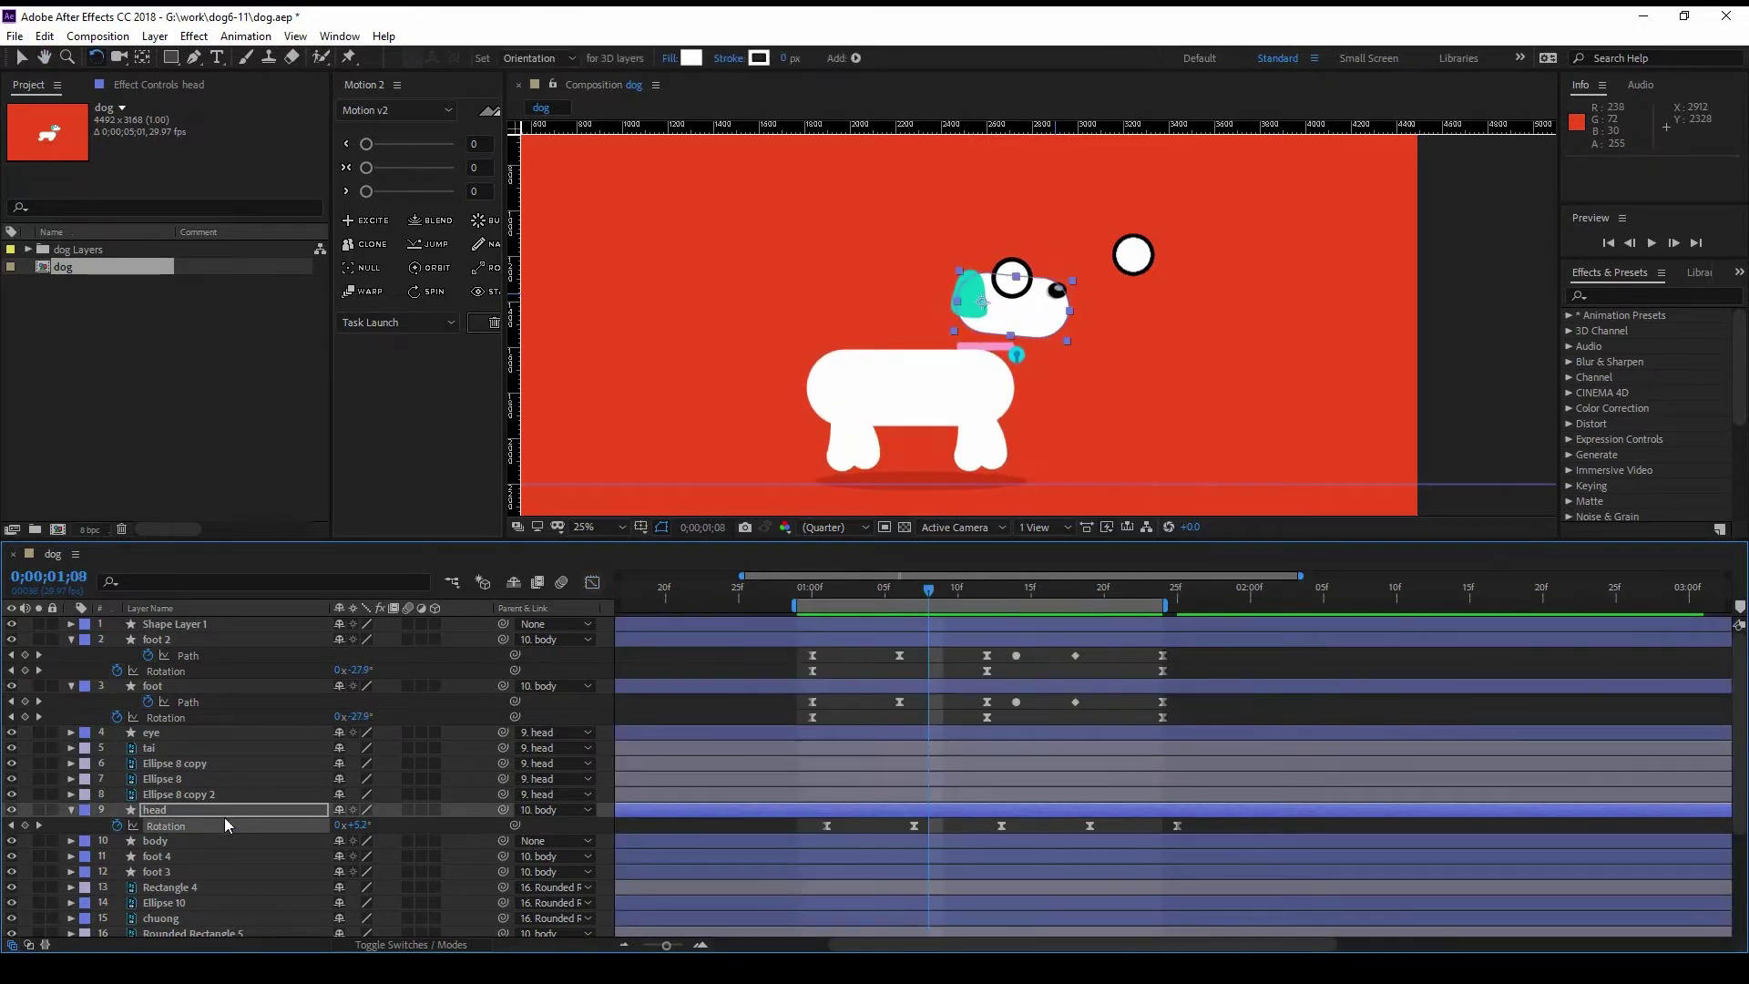
{"action": "key", "text": "space"}
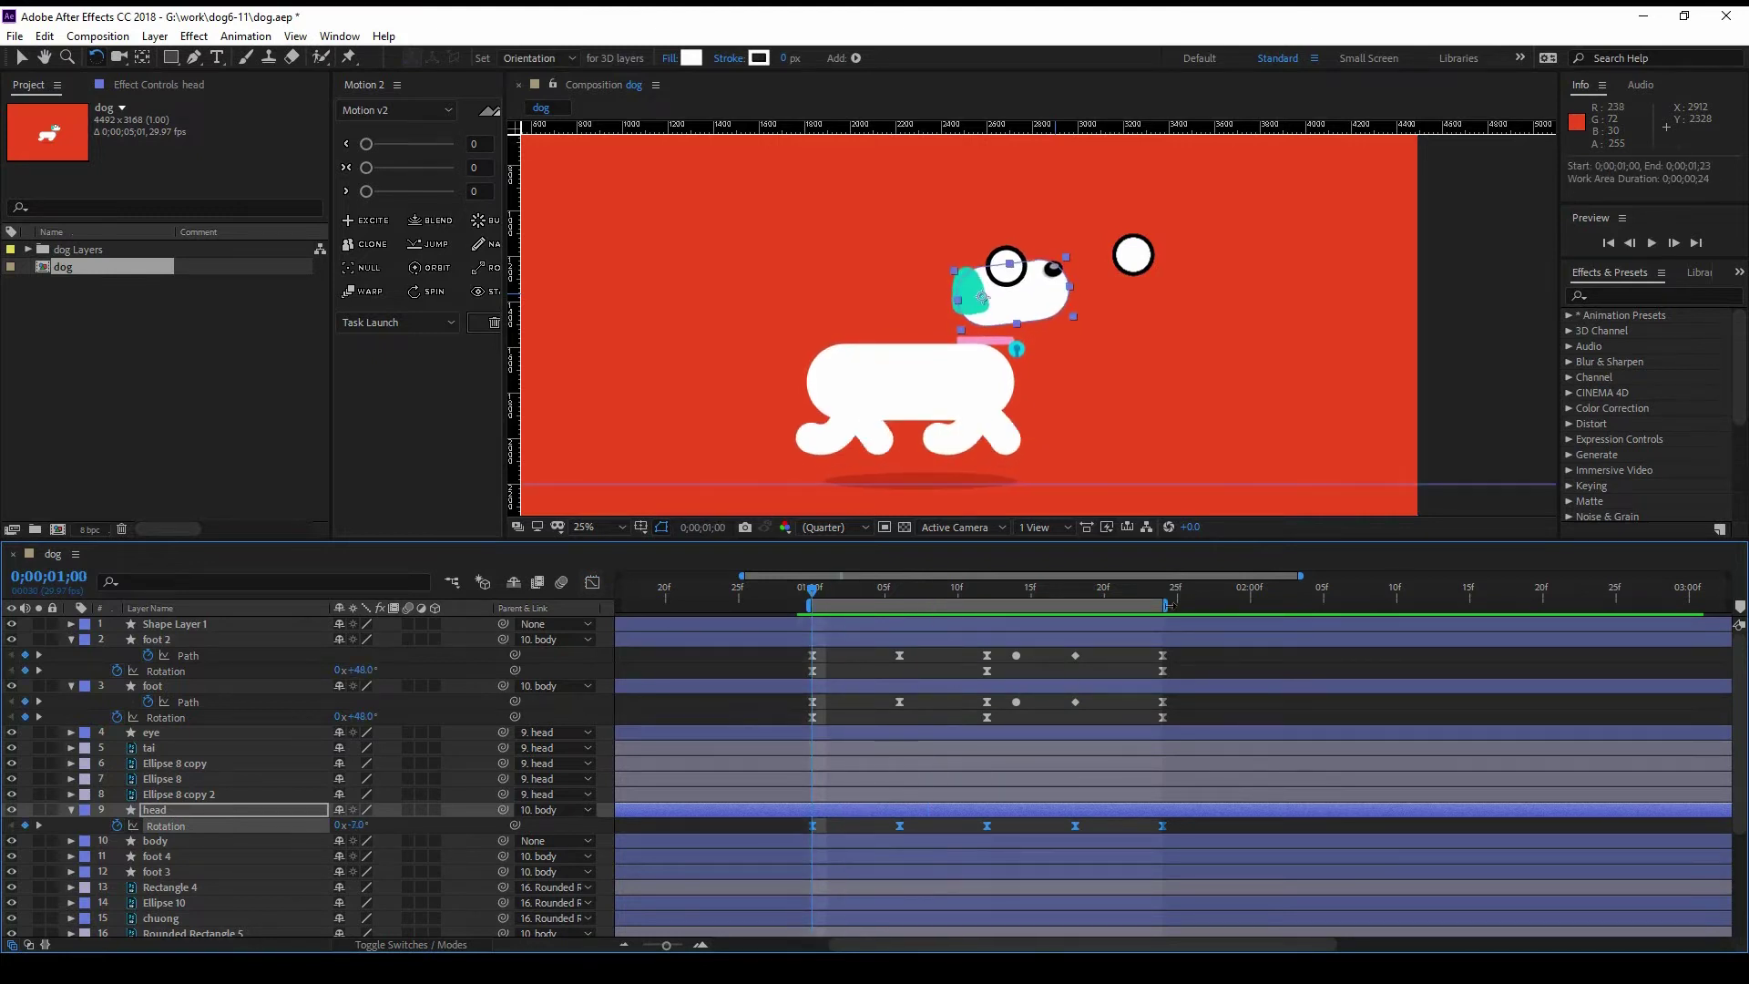
{"action": "key", "text": "shift+F3"}
{"action": "key", "text": "space"}
{"action": "key", "text": "ctrl+a"}
{"action": "left_click_drag", "start_coordinate": [938, 768], "coordinate": [876, 774]}
{"action": "key", "text": "space"}
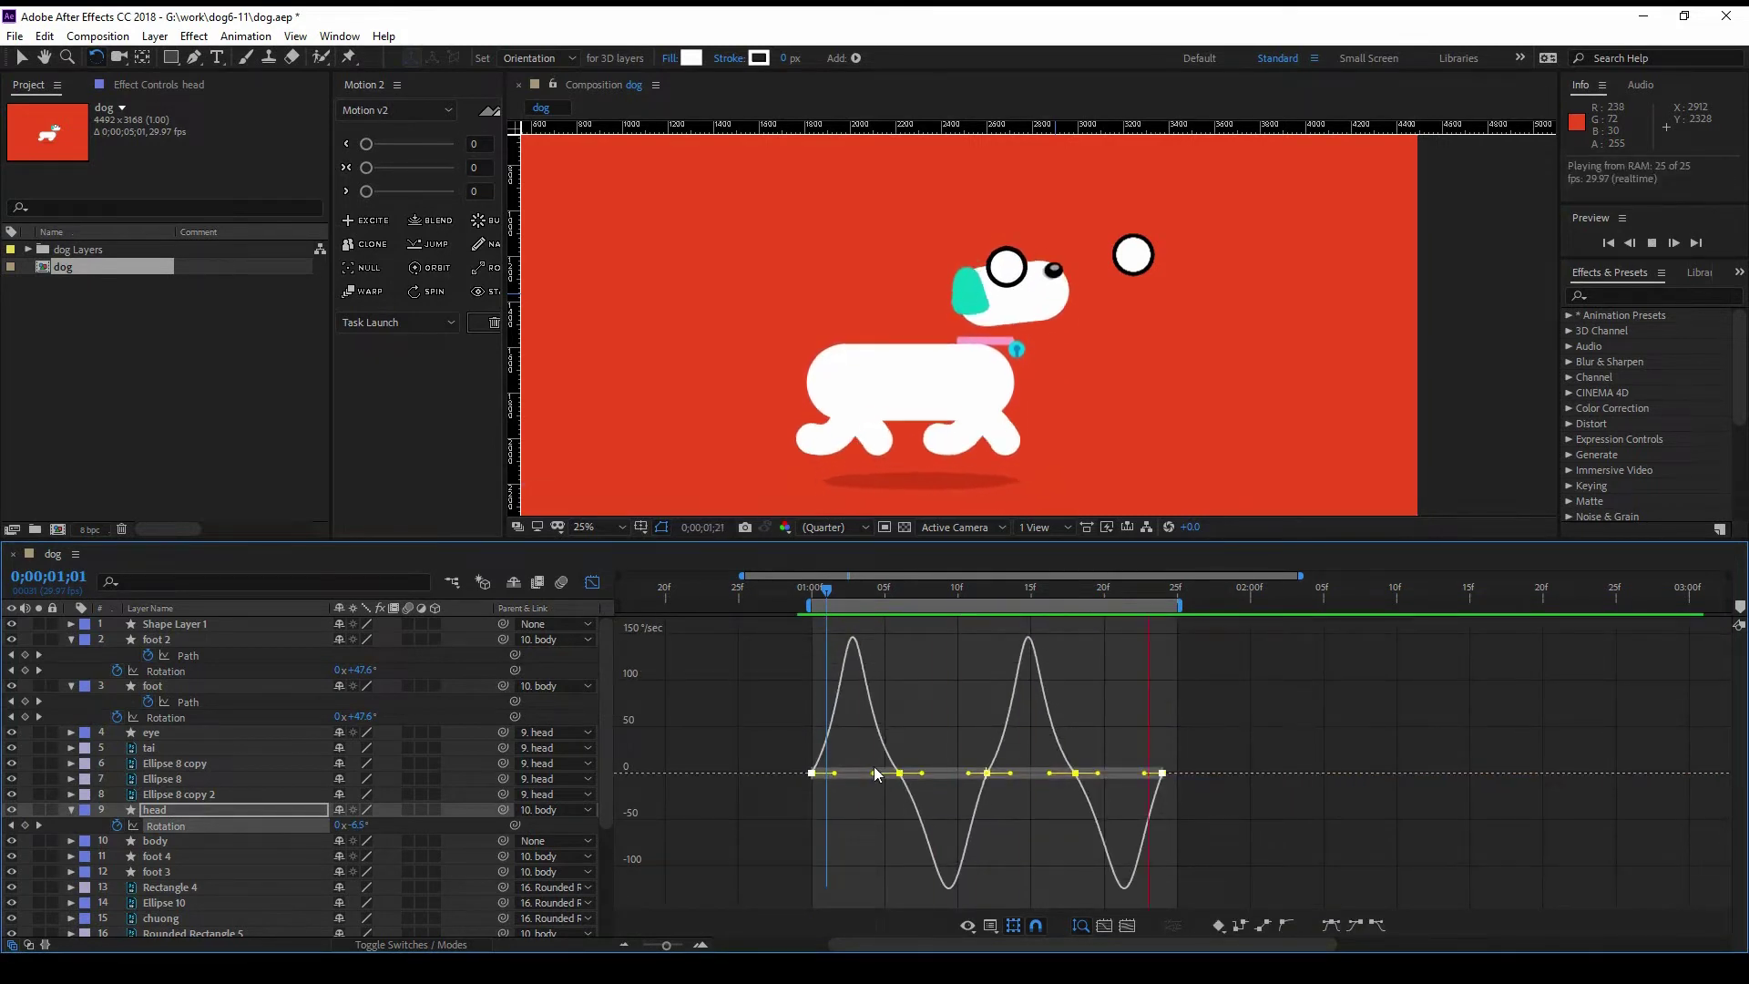
{"action": "key", "text": "space"}
{"action": "key", "text": "shift+F3"}
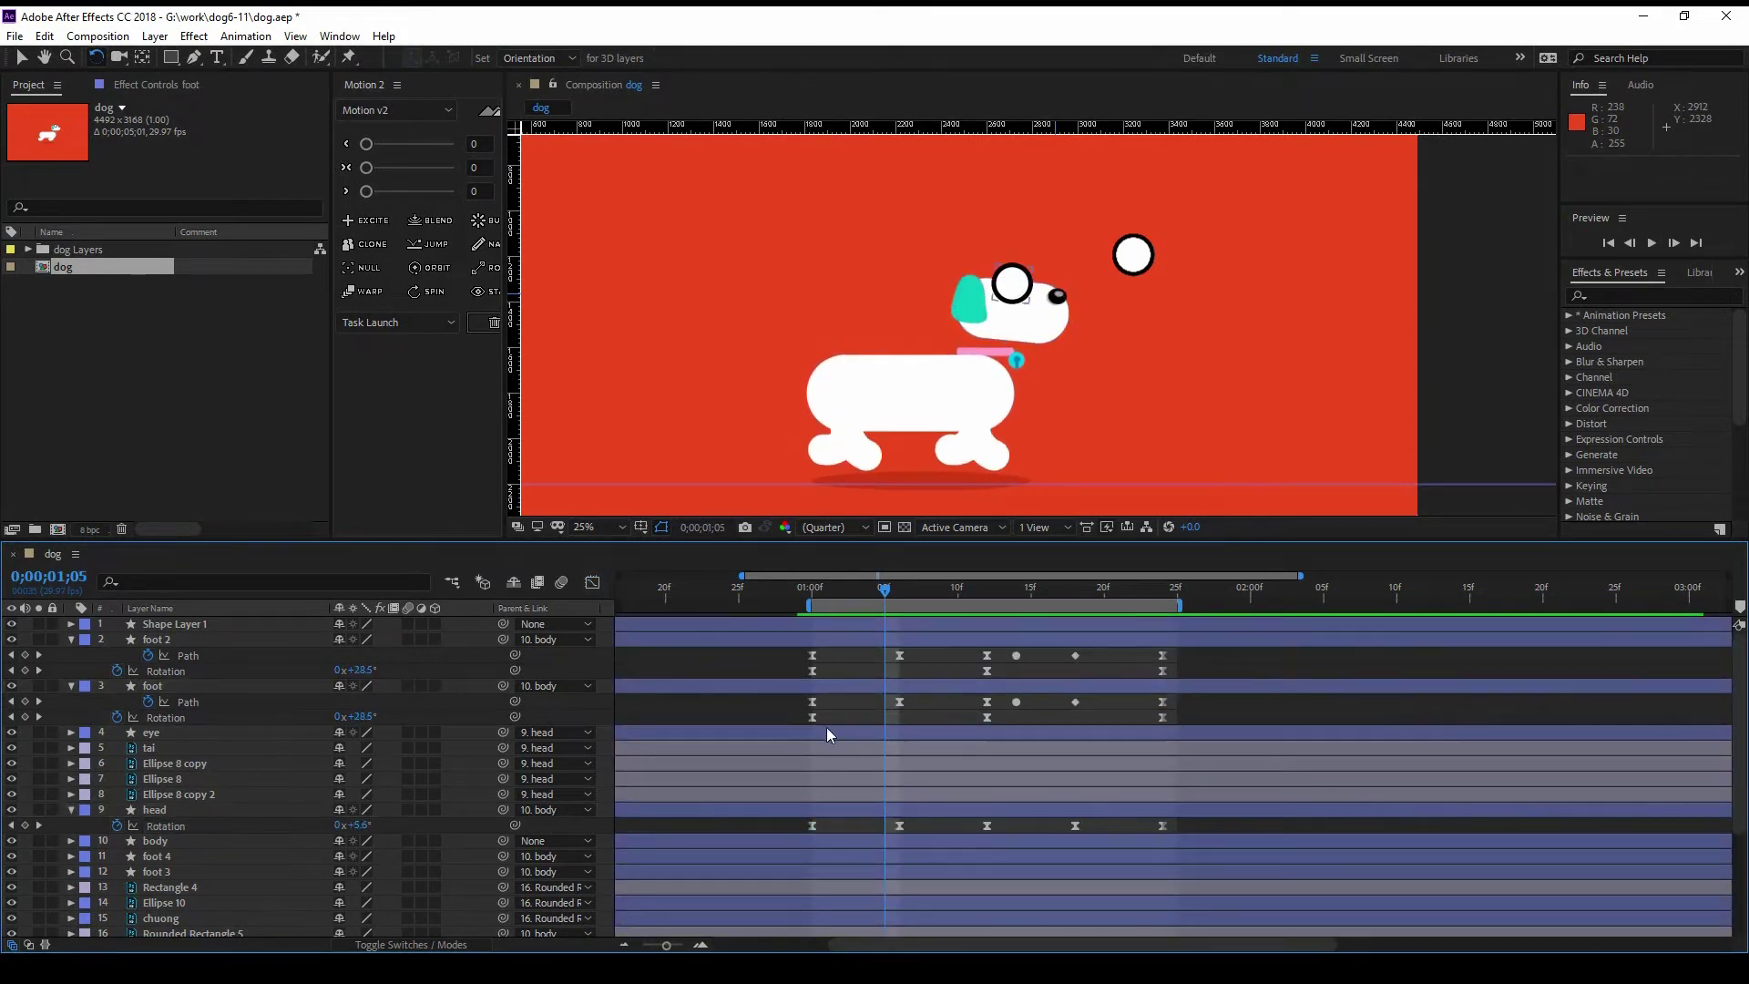
Step: Rename the Shape Layer 1 ear layer to 'tai'
{"action": "left_click", "coordinate": [186, 625]}
{"action": "key", "text": "Return"}
{"action": "type", "text": "tai"}
{"action": "key", "text": "Return"}
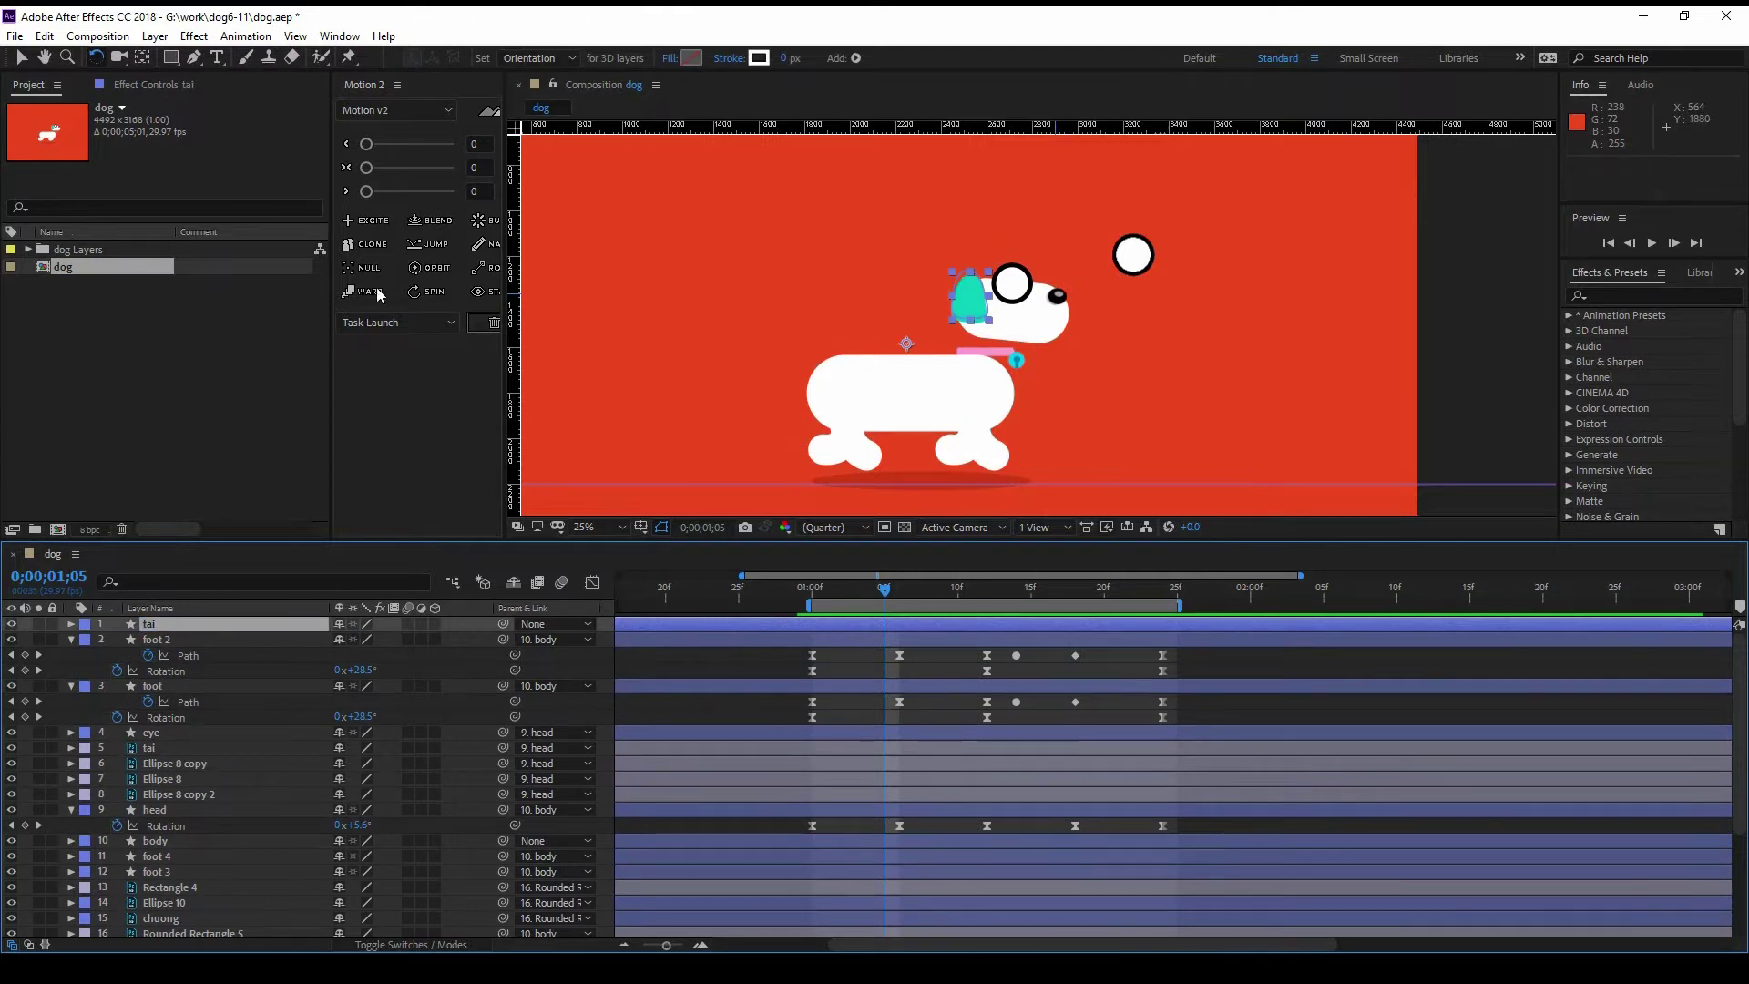
Step: Show the body's Position keys and make the head's 01;05 and 01;18 Rotation keys linear
{"action": "key", "text": "v"}
{"action": "left_click", "coordinate": [879, 410]}
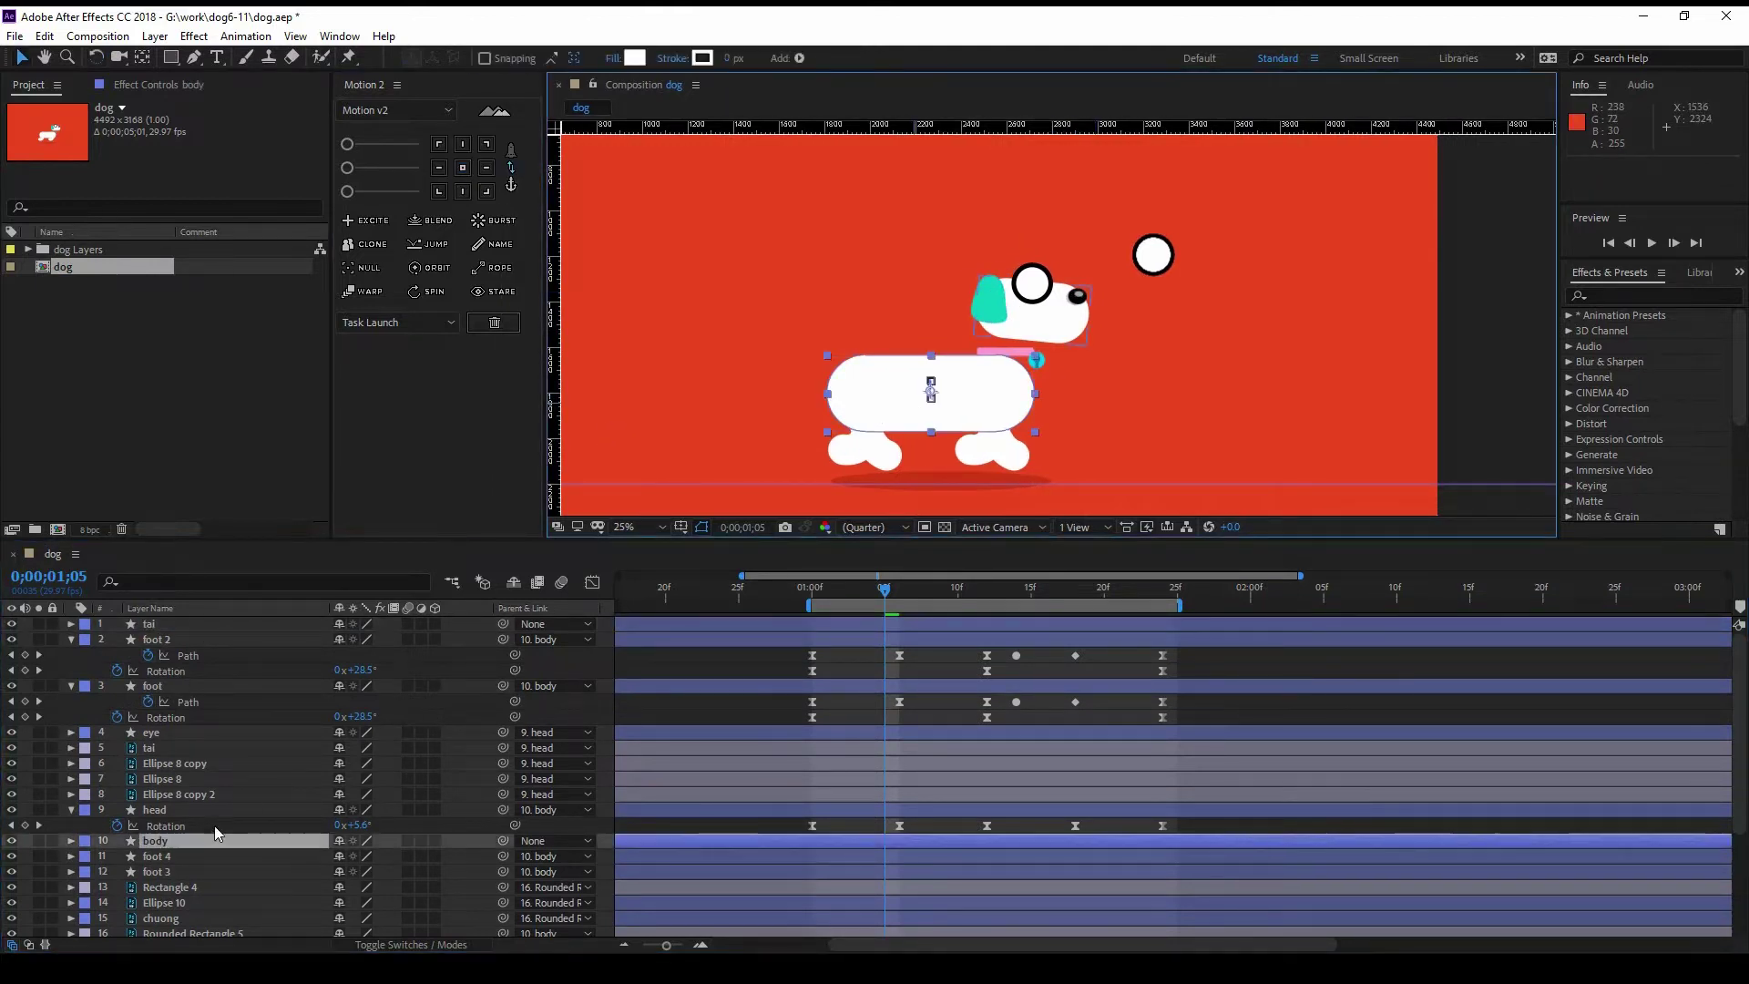
{"action": "key", "text": "p"}
{"action": "key", "text": "Page_Up"}
{"action": "left_click", "coordinate": [594, 582]}
{"action": "left_click", "coordinate": [594, 582]}
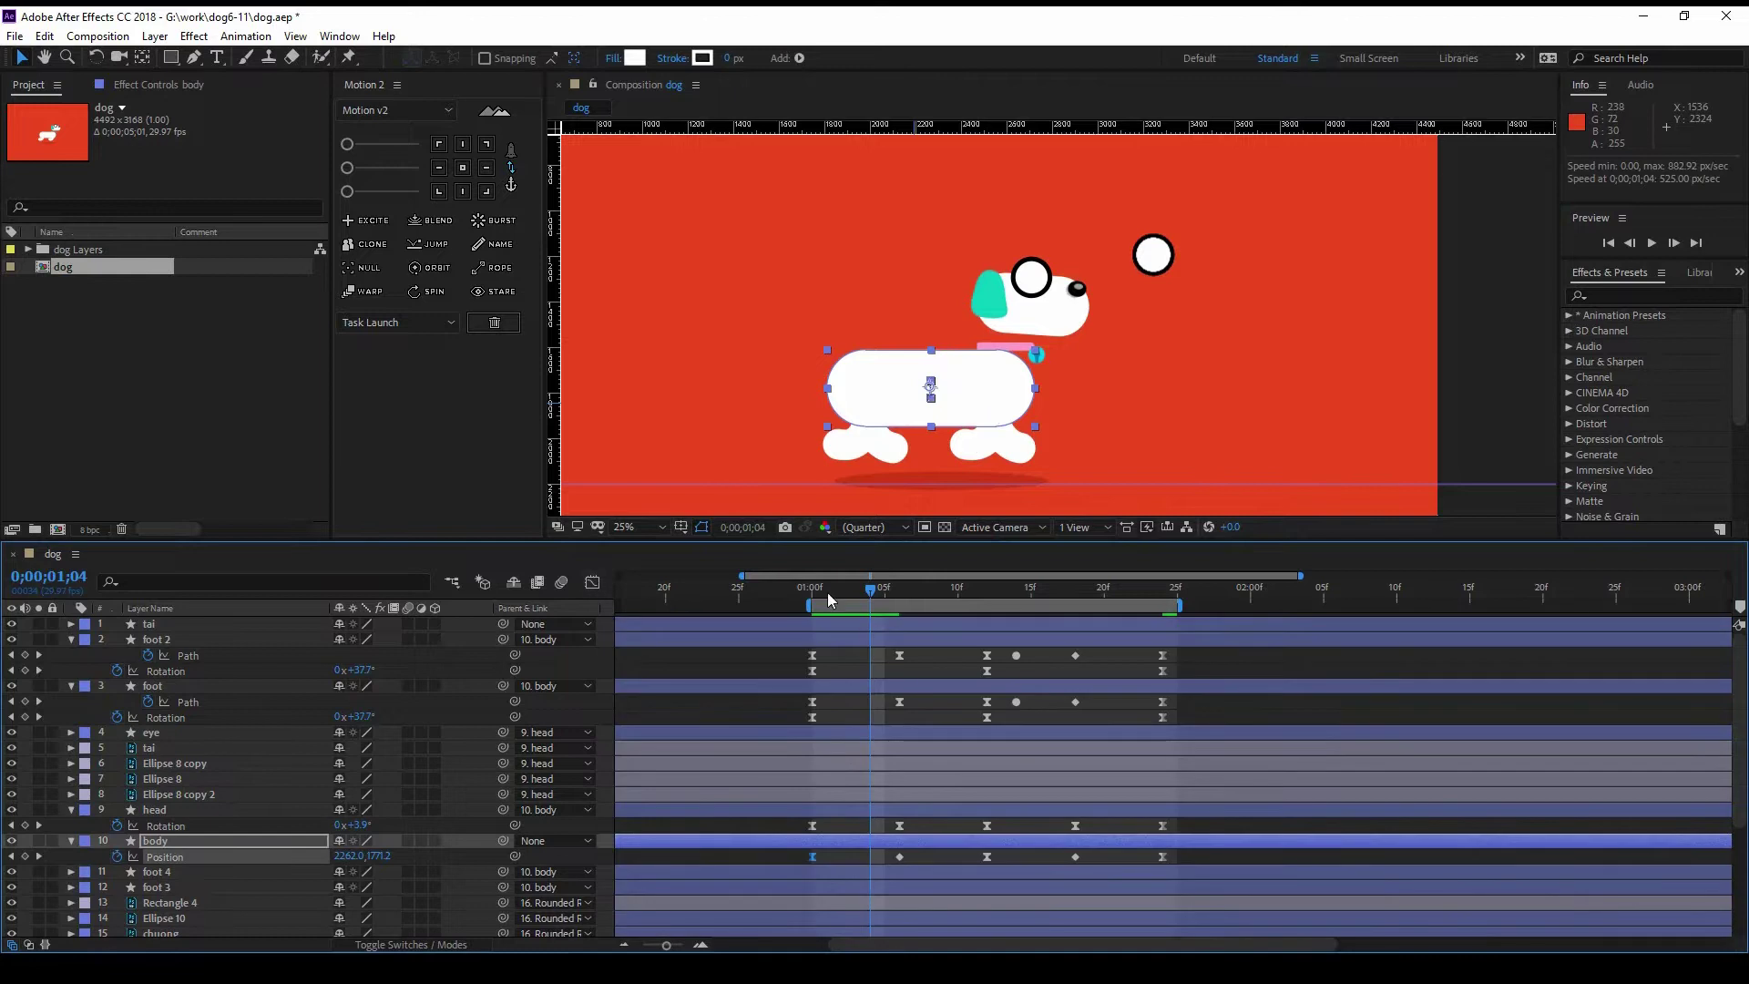
{"action": "left_click", "coordinate": [886, 808]}
{"action": "left_click", "coordinate": [899, 826], "text": "ctrl"}
{"action": "left_click", "coordinate": [1076, 826], "text": "ctrl"}
{"action": "left_click_drag", "start_coordinate": [839, 592], "coordinate": [1145, 615]}
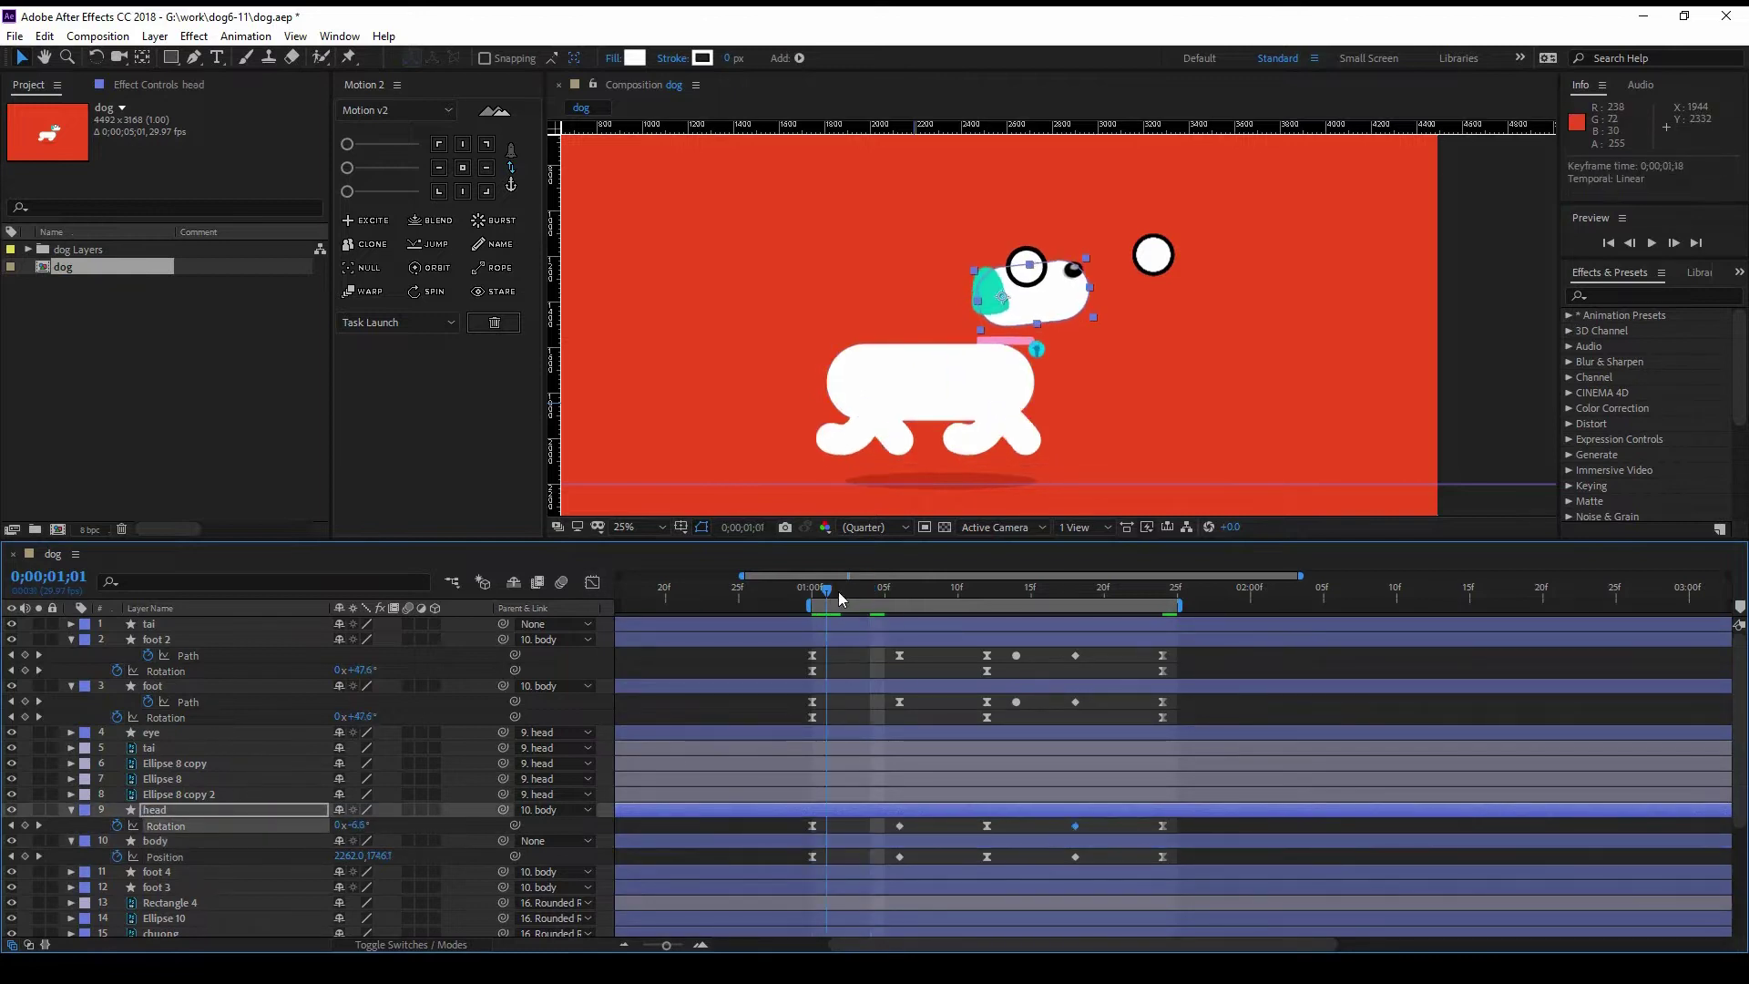
{"action": "left_click", "coordinate": [818, 592]}
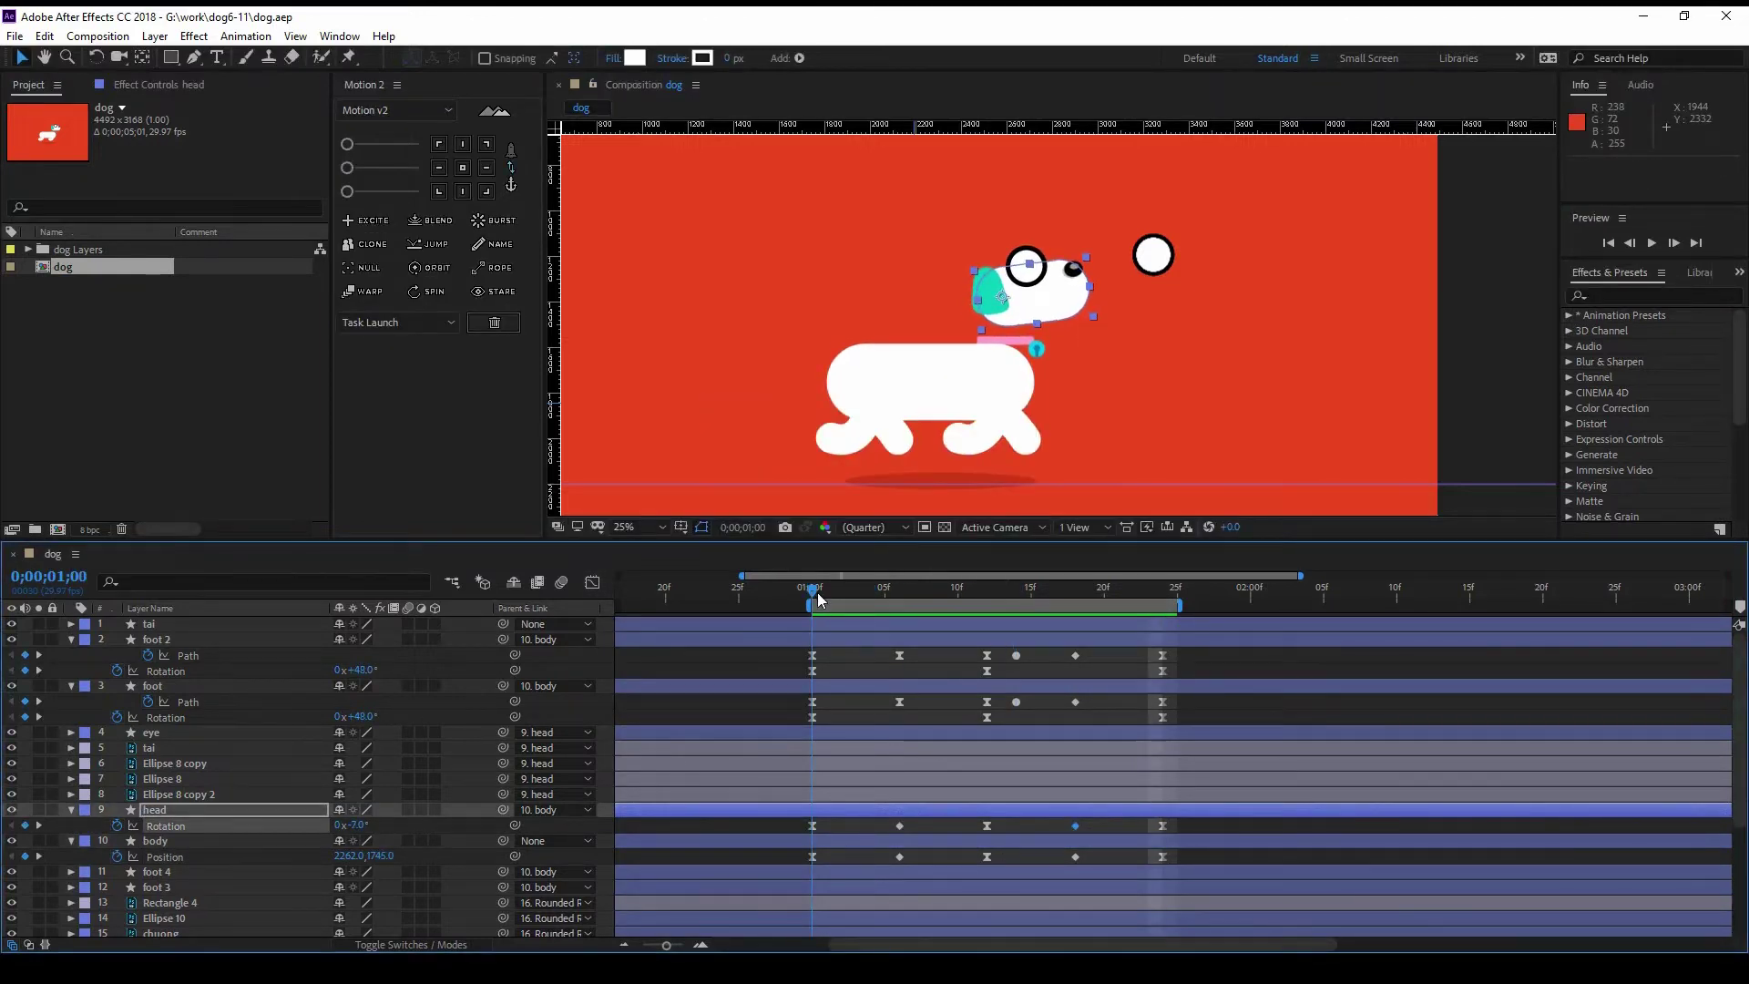
Step: Match the head's 06f outgoing speed, raise the body's, and stretch the first key's influence to 61%
{"action": "key", "text": "shift+F3"}
{"action": "scroll", "coordinate": [743, 738], "scroll_direction": "up", "scroll_amount": 2}
{"action": "left_click_drag", "start_coordinate": [922, 852], "coordinate": [922, 691]}
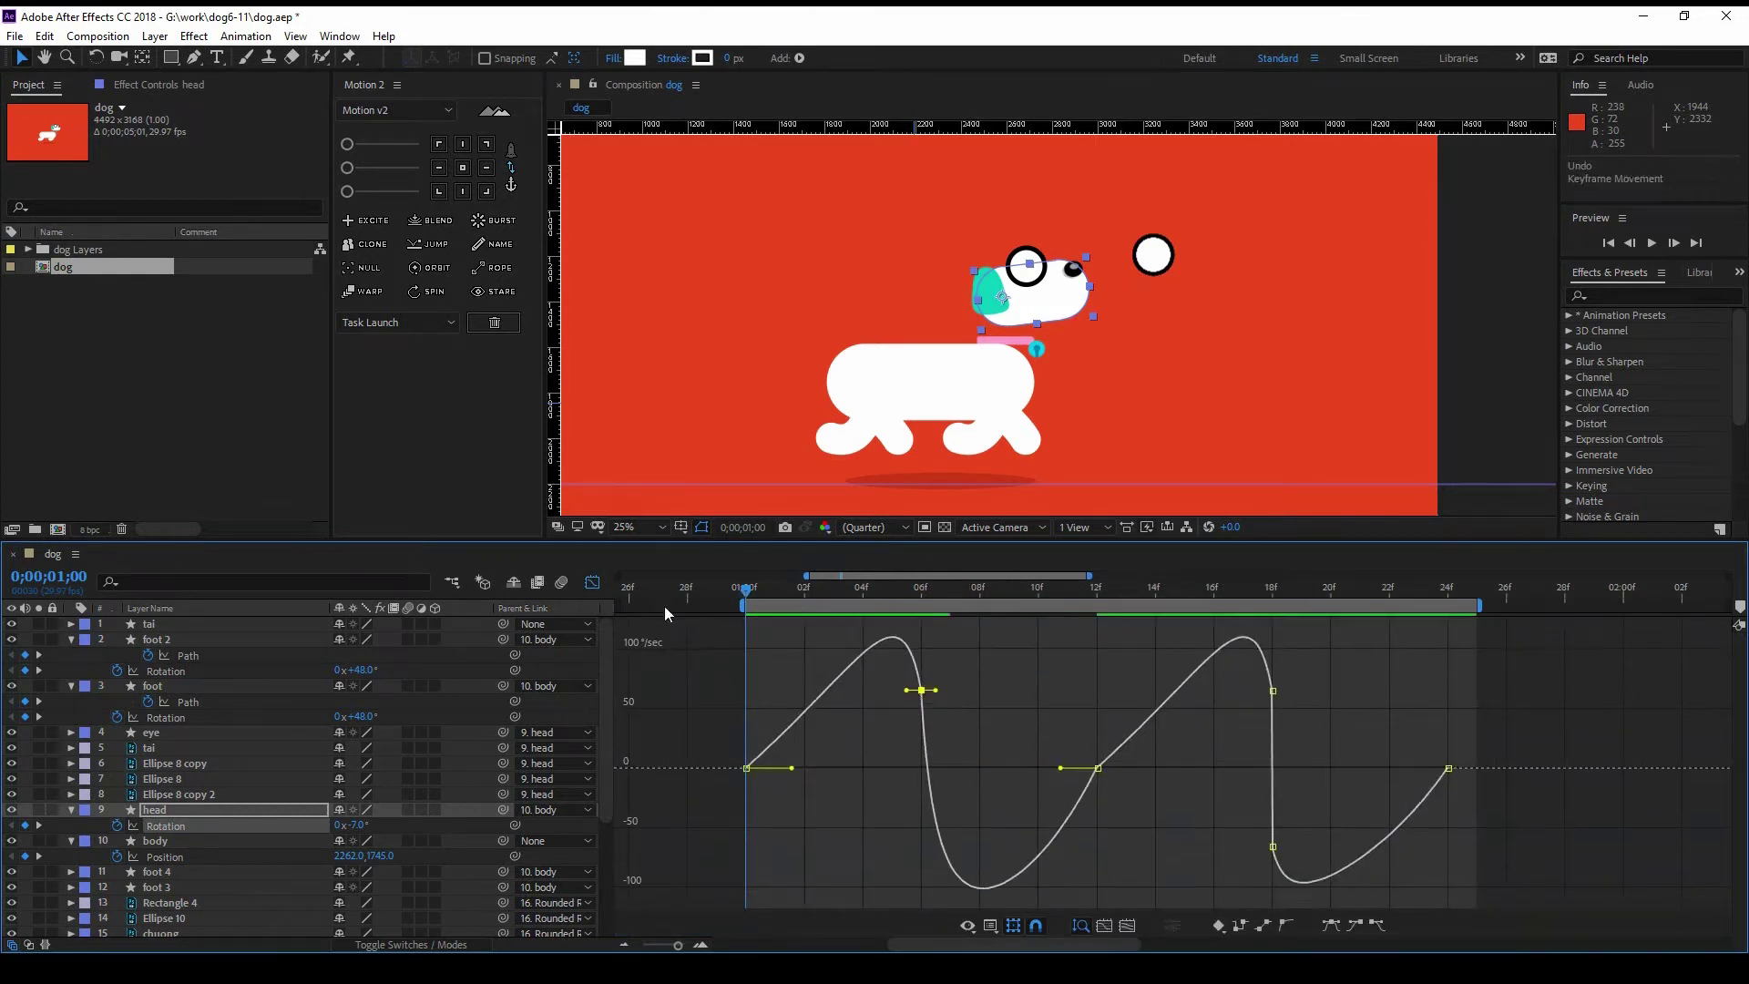
{"action": "key", "text": "shift+F3"}
{"action": "left_click", "coordinate": [165, 856], "text": "ctrl"}
{"action": "key", "text": "shift+F3"}
{"action": "left_click_drag", "start_coordinate": [1008, 882], "coordinate": [1013, 854]}
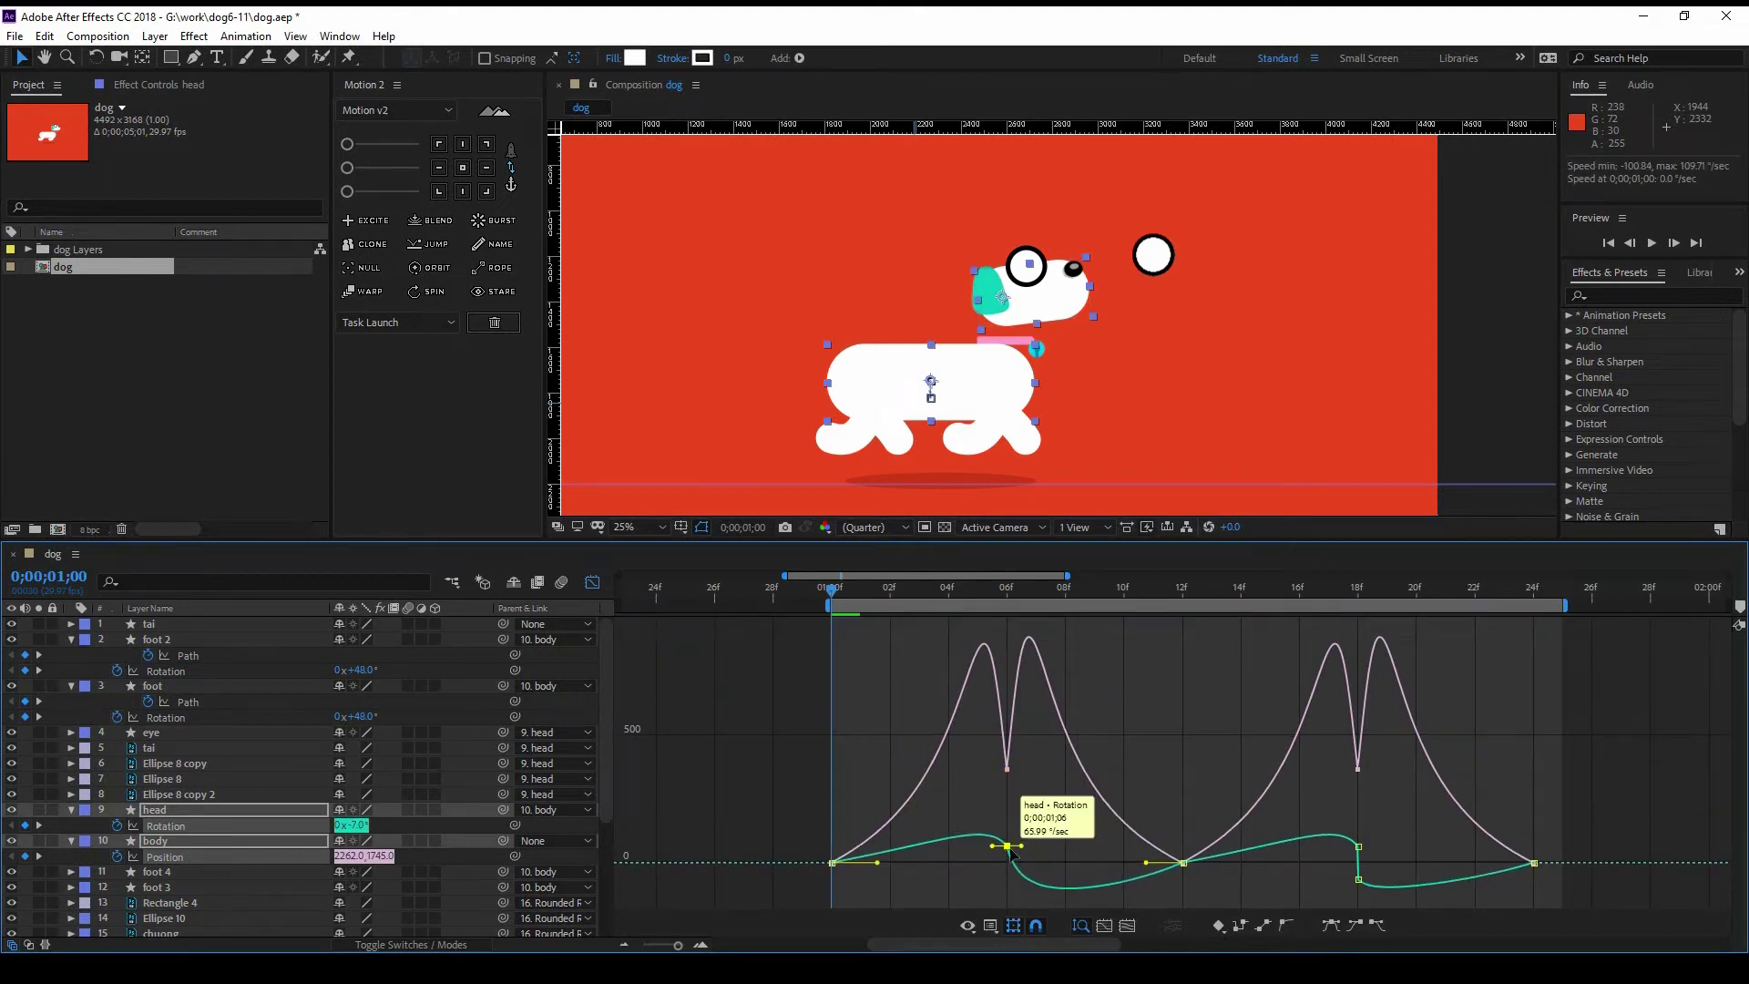
{"action": "scroll", "coordinate": [1048, 847], "scroll_direction": "up", "scroll_amount": 2}
{"action": "left_click_drag", "start_coordinate": [781, 863], "coordinate": [801, 866]}
{"action": "left_click", "coordinate": [1260, 863]}
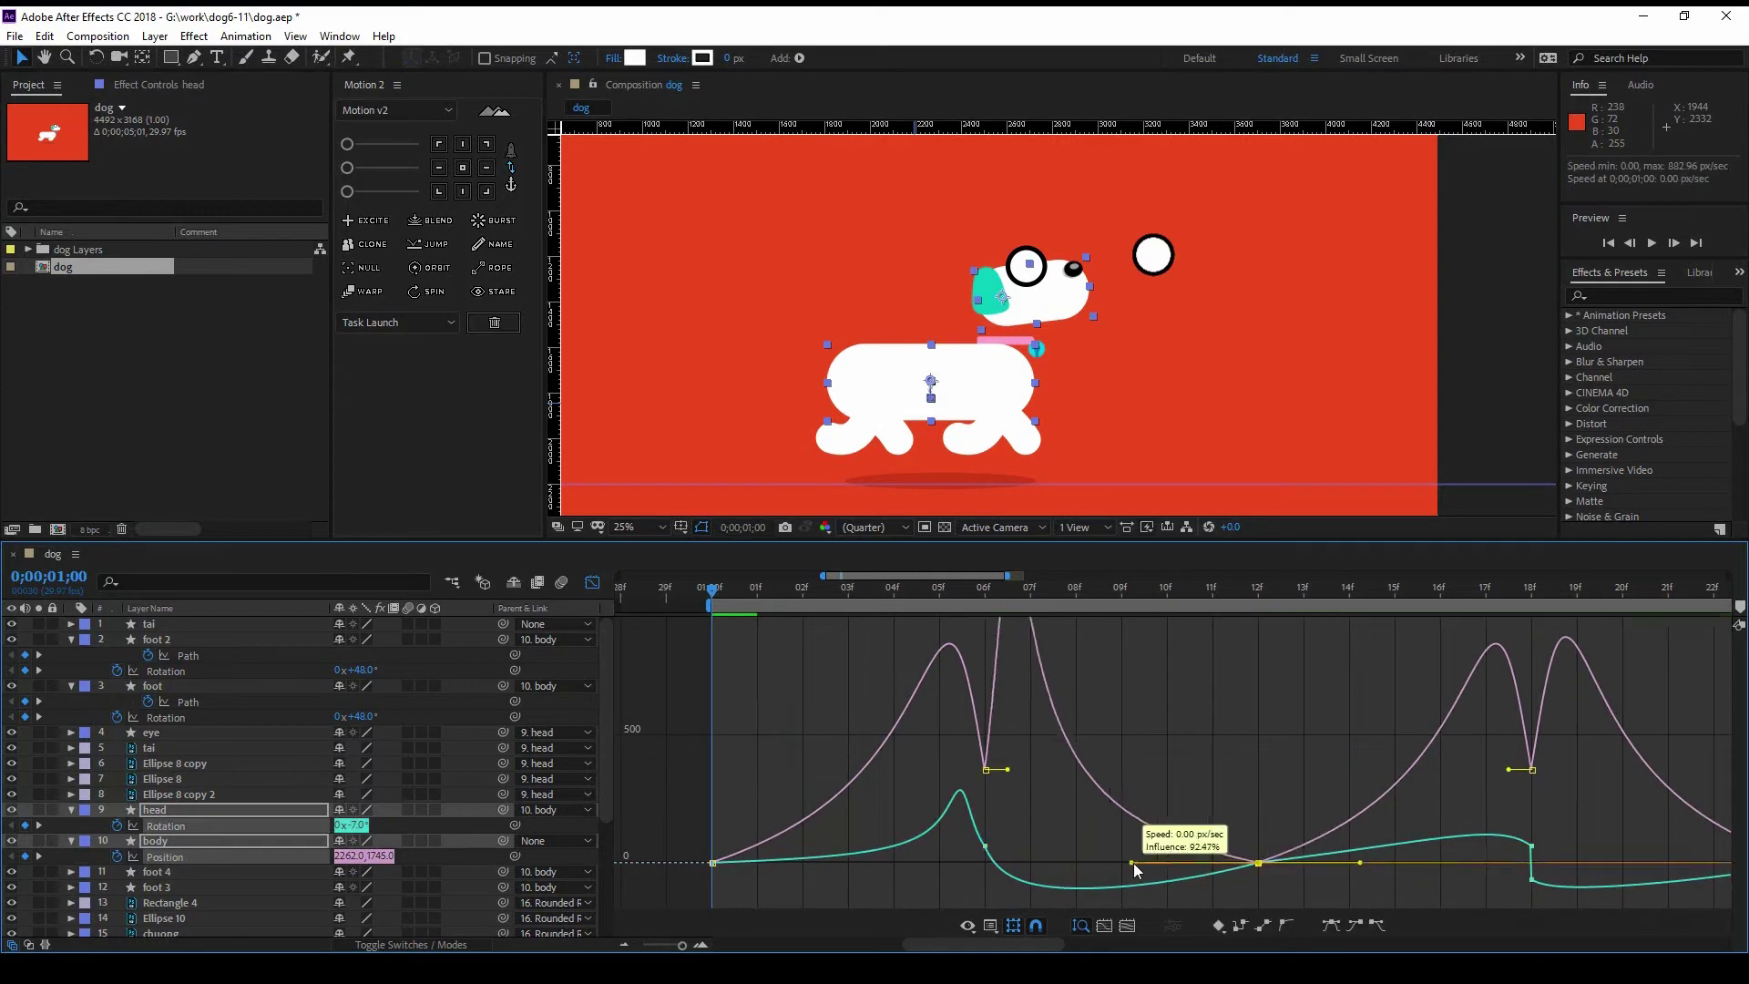
{"action": "key", "text": "shift+F3"}
Step: Raise the 18f speed, rebalance 18f/24f influences, and move the head keys one frame earlier
{"action": "left_click", "coordinate": [1259, 825]}
{"action": "key", "text": "shift+F3"}
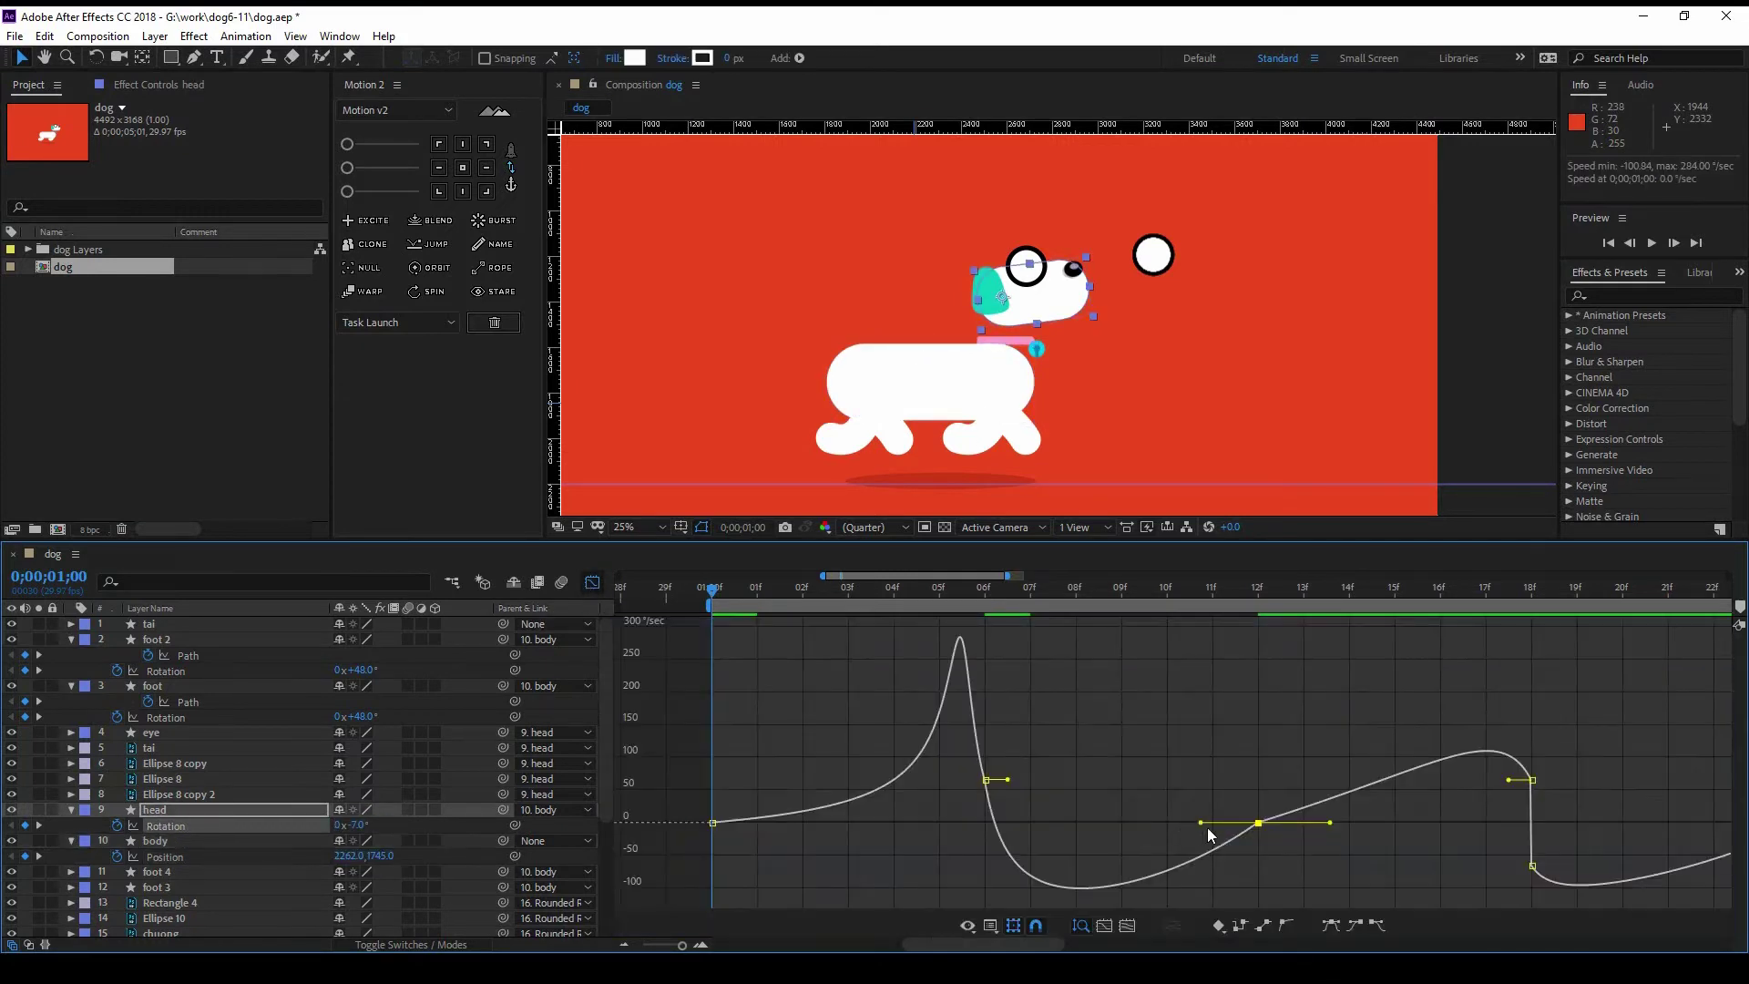
{"action": "scroll", "coordinate": [1145, 824], "scroll_direction": "right", "scroll_amount": 5}
{"action": "left_click_drag", "start_coordinate": [1294, 811], "coordinate": [1296, 755]}
{"action": "left_click_drag", "start_coordinate": [1510, 789], "coordinate": [1128, 796]}
{"action": "left_click_drag", "start_coordinate": [1355, 753], "coordinate": [1328, 747]}
{"action": "key", "text": "minus"}
{"action": "key", "text": "space"}
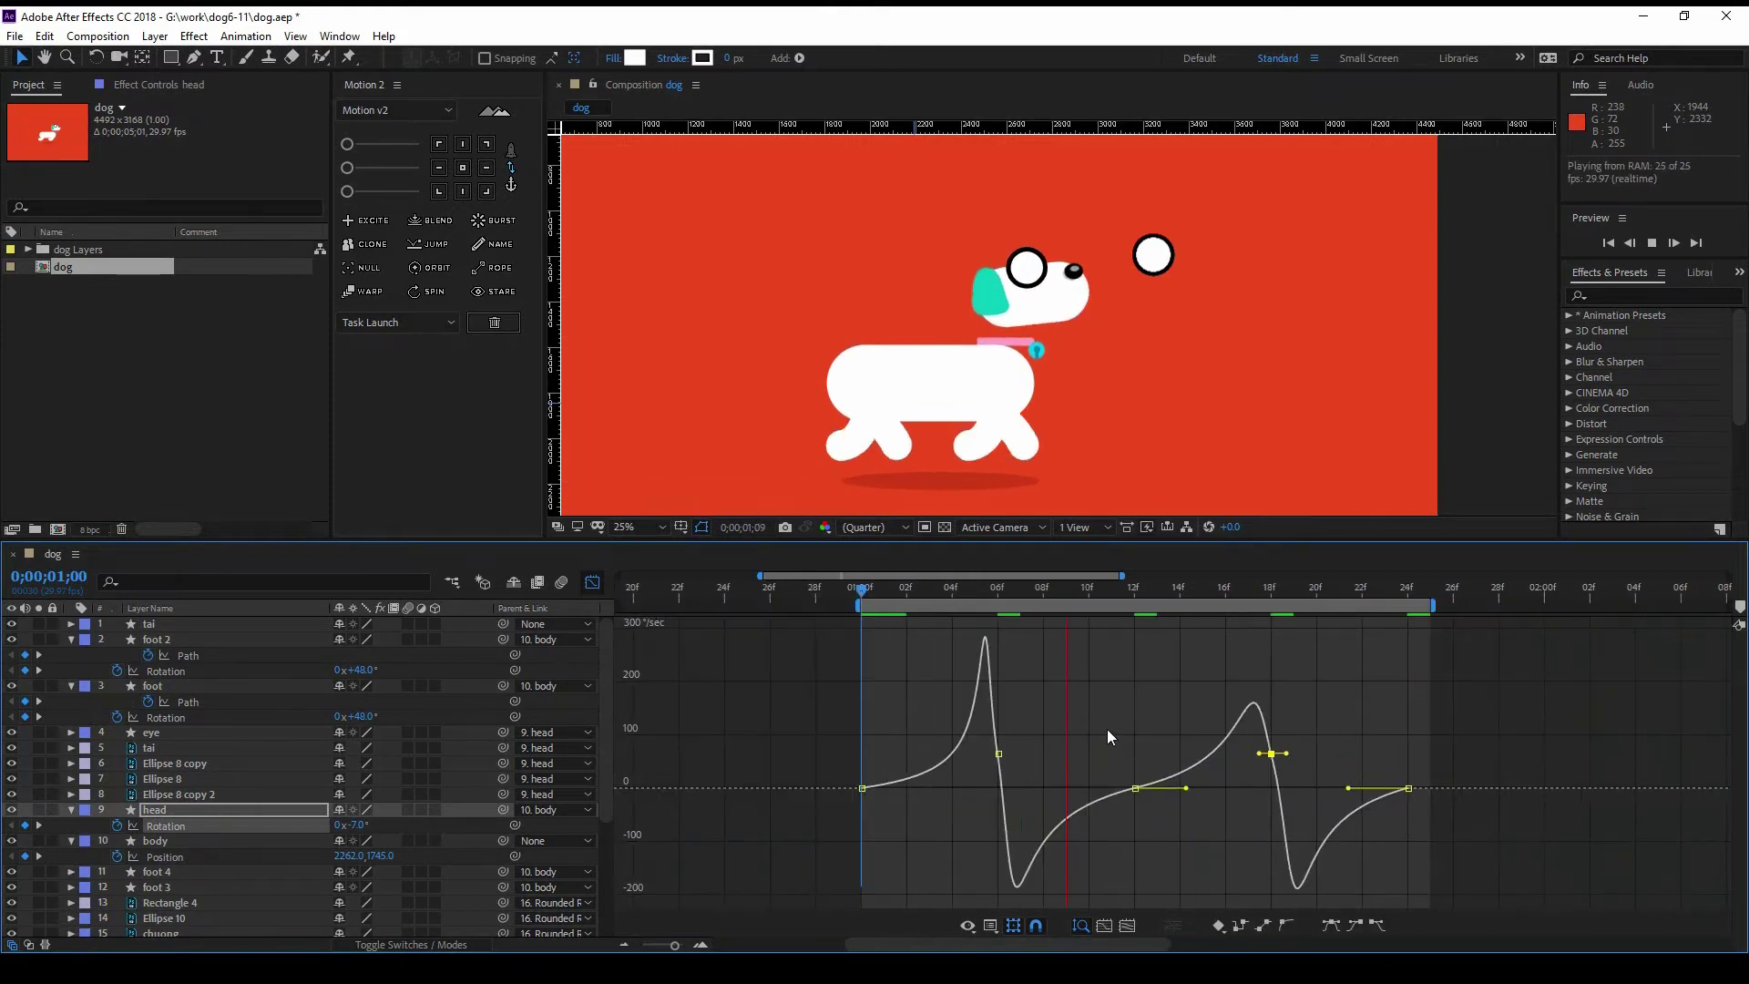
{"action": "key", "text": "shift+F3"}
{"action": "key", "text": "space"}
{"action": "key", "text": "space"}
{"action": "left_click_drag", "start_coordinate": [898, 825], "coordinate": [876, 825]}
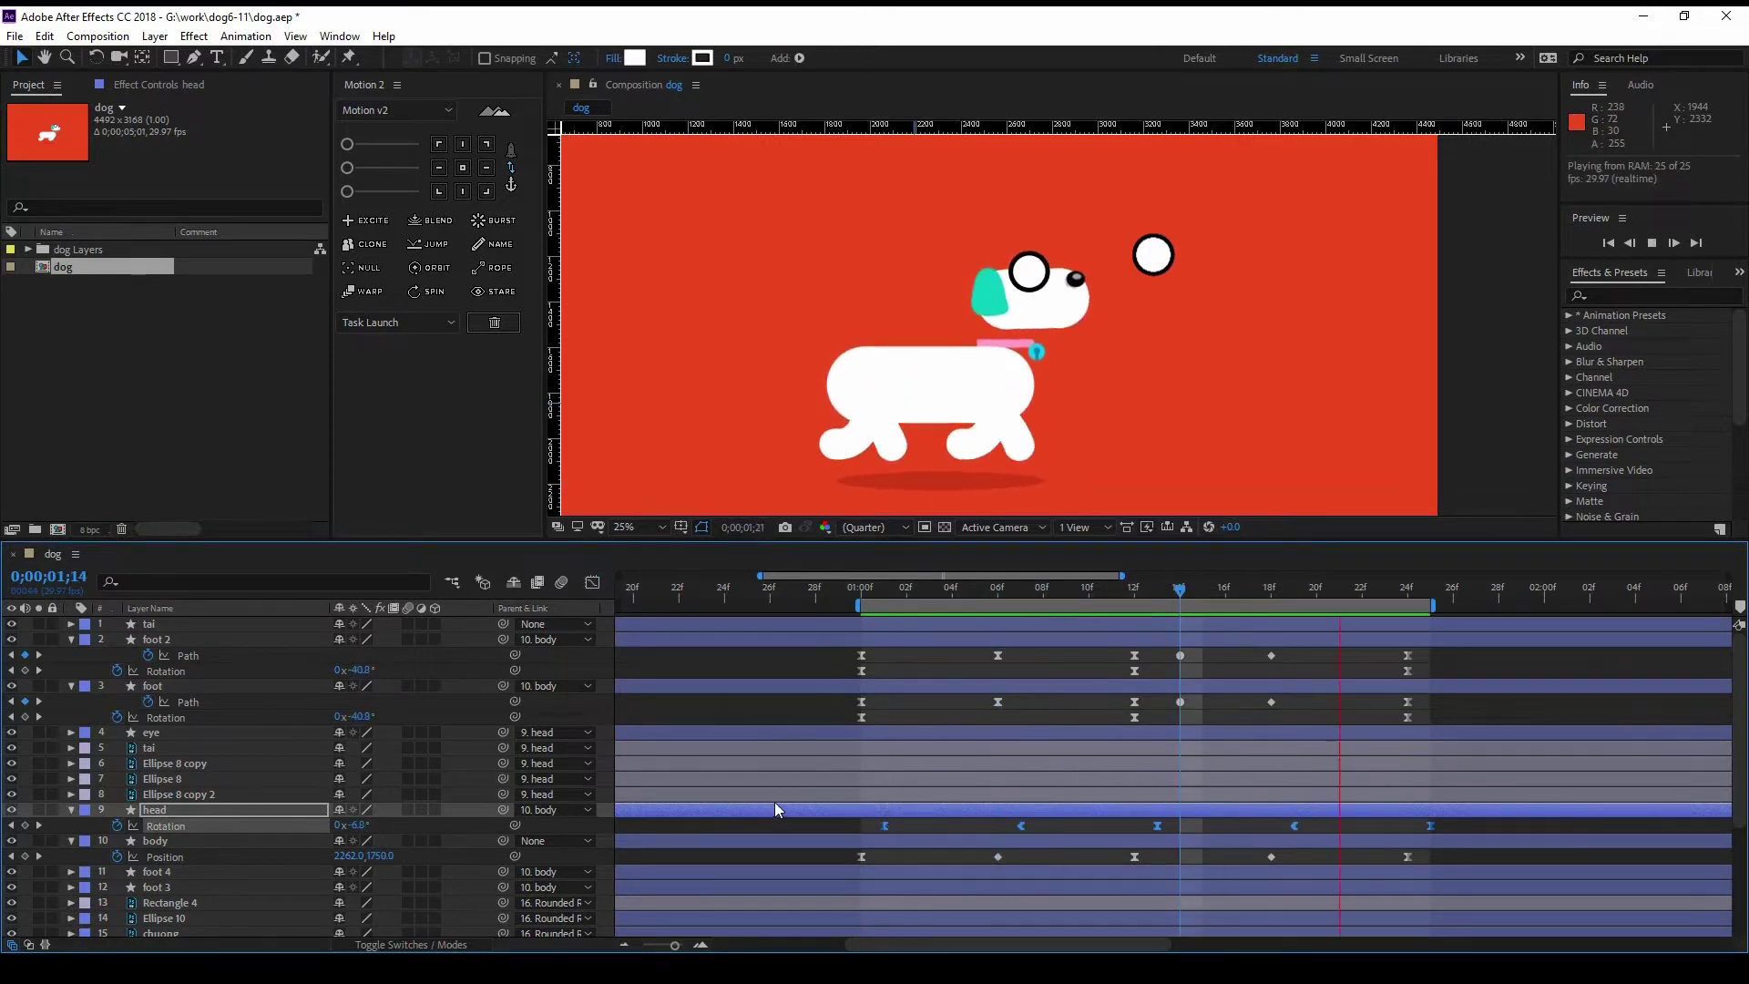
Step: Parent Ellipse 8 copy and Ellipse 8 copy 2 to the Ellipse 8 pupil layer
{"action": "key", "text": "space"}
{"action": "left_click", "coordinate": [1075, 269]}
{"action": "scroll", "coordinate": [1075, 269], "scroll_direction": "up", "scroll_amount": 2}
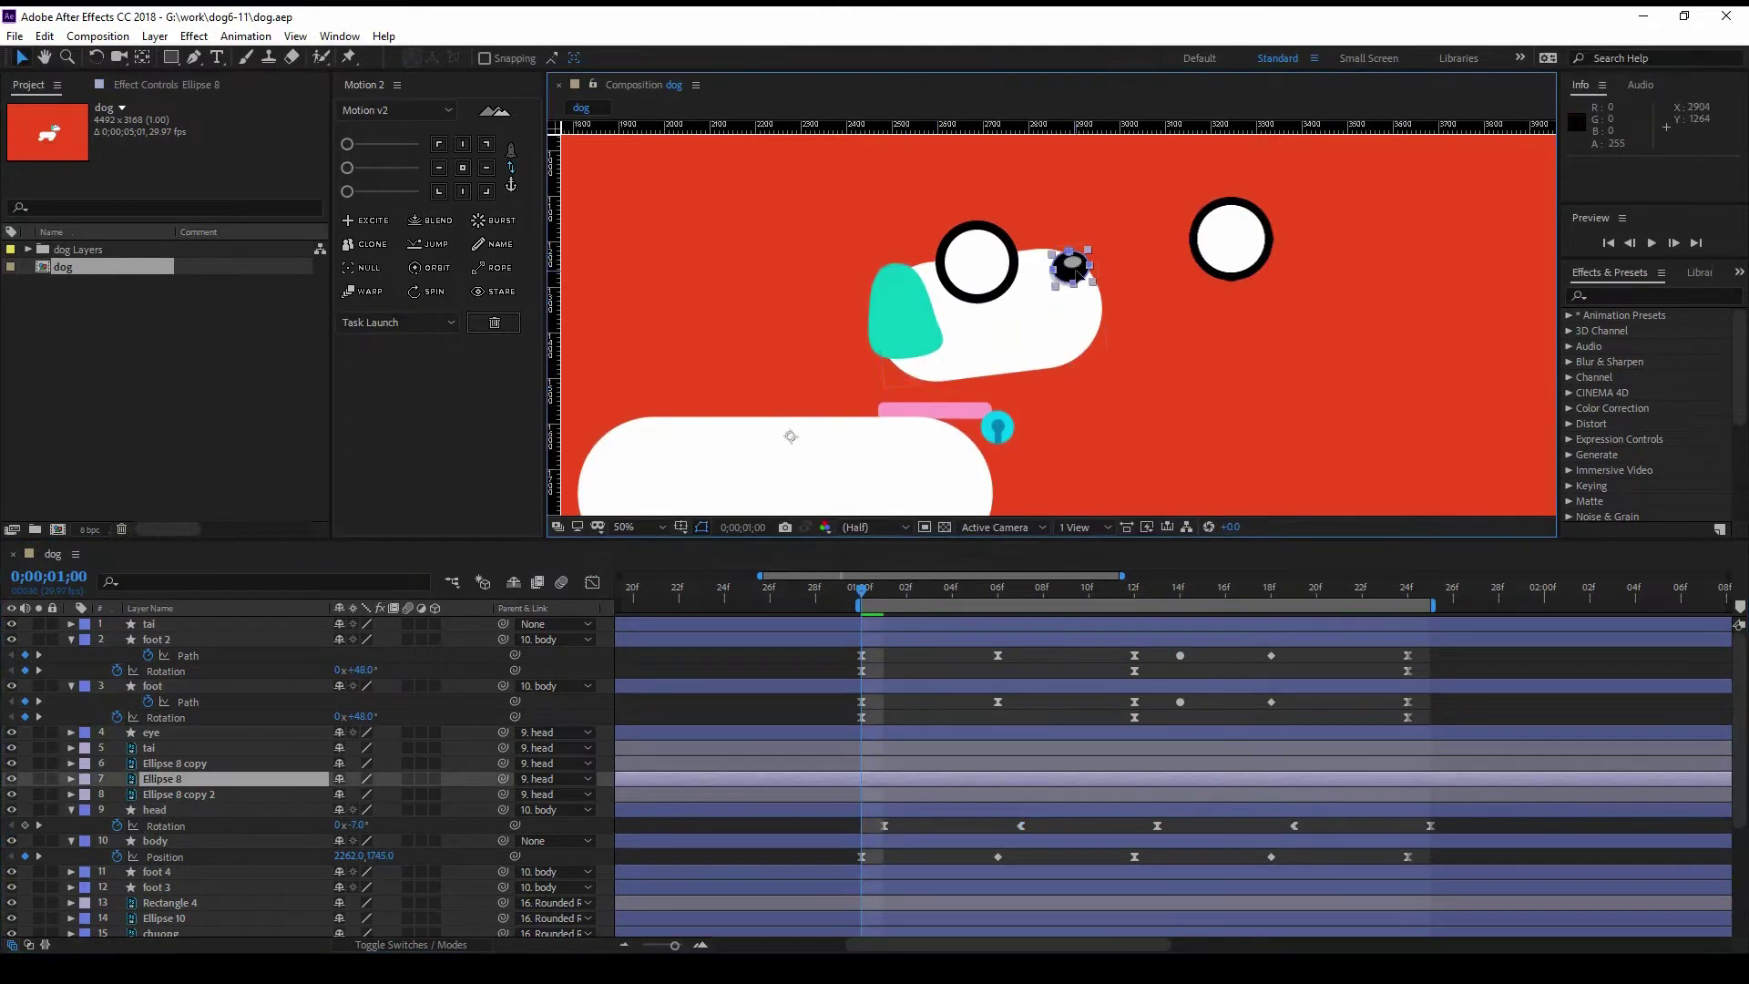
{"action": "key", "text": "F2"}
{"action": "left_click_drag", "start_coordinate": [169, 56], "coordinate": [209, 108]}
{"action": "scroll", "coordinate": [1034, 271], "scroll_direction": "up", "scroll_amount": 2}
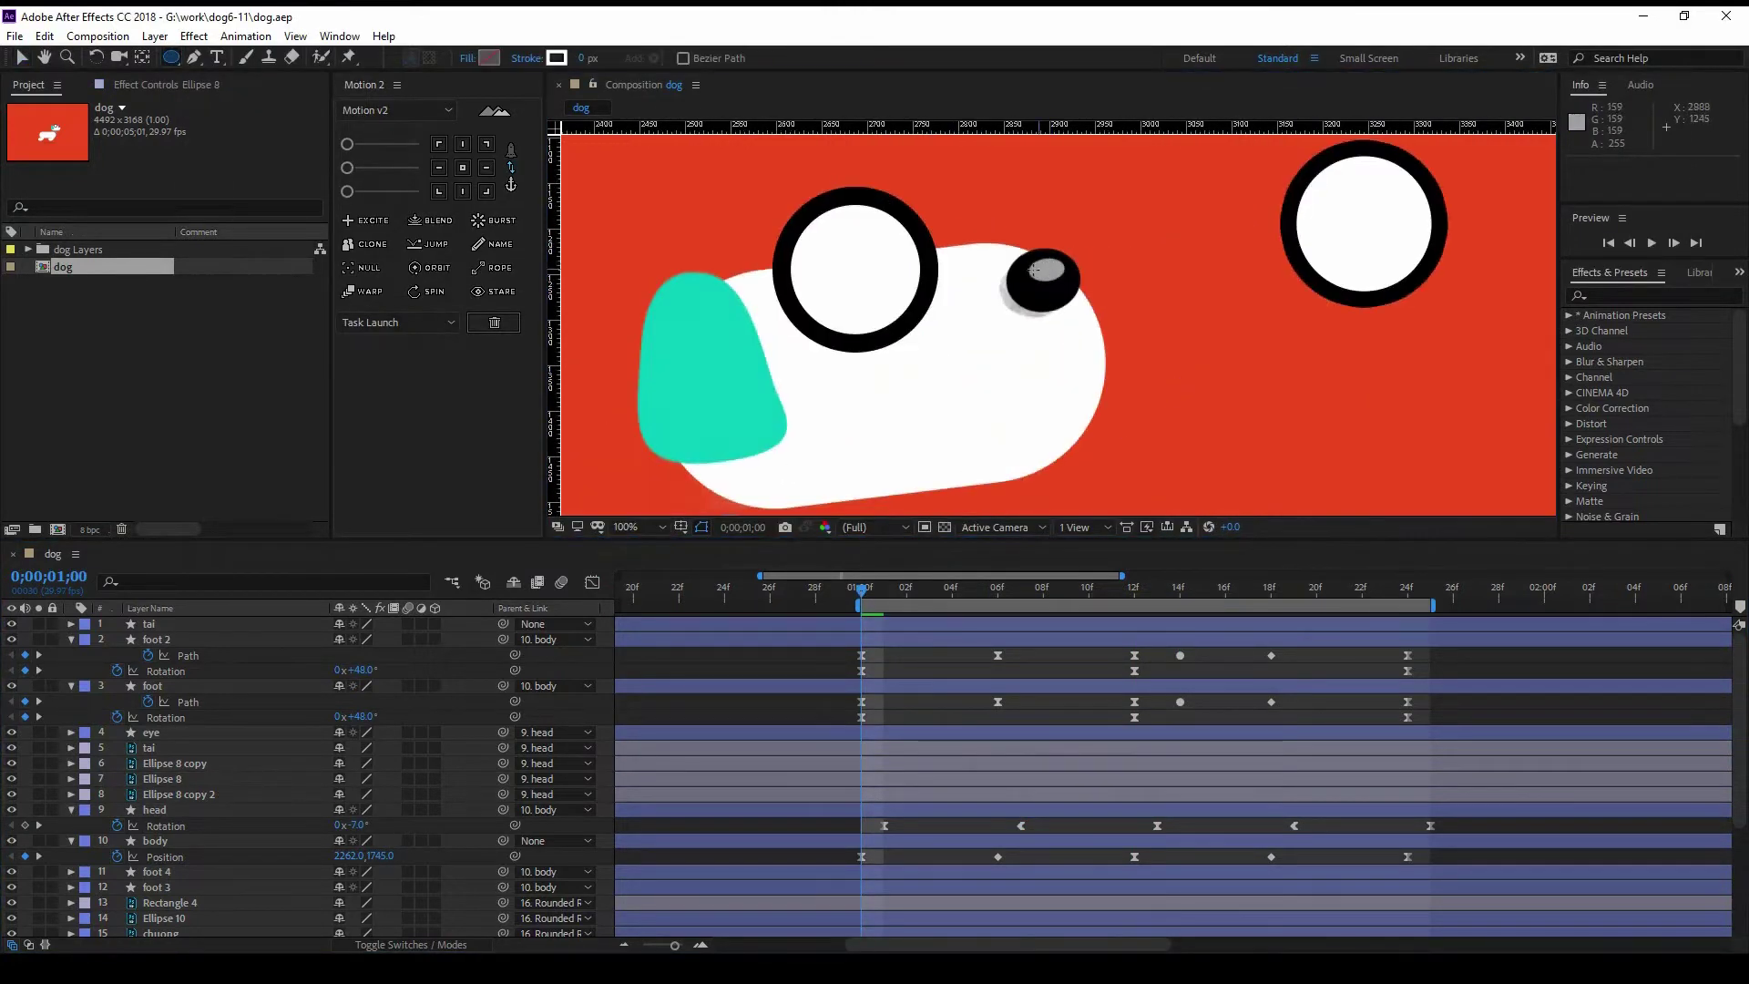
{"action": "scroll", "coordinate": [1043, 269], "scroll_direction": "down", "scroll_amount": 2}
{"action": "scroll", "coordinate": [1043, 269], "scroll_direction": "down", "scroll_amount": 2}
{"action": "key", "text": "v"}
{"action": "left_click", "coordinate": [173, 763]}
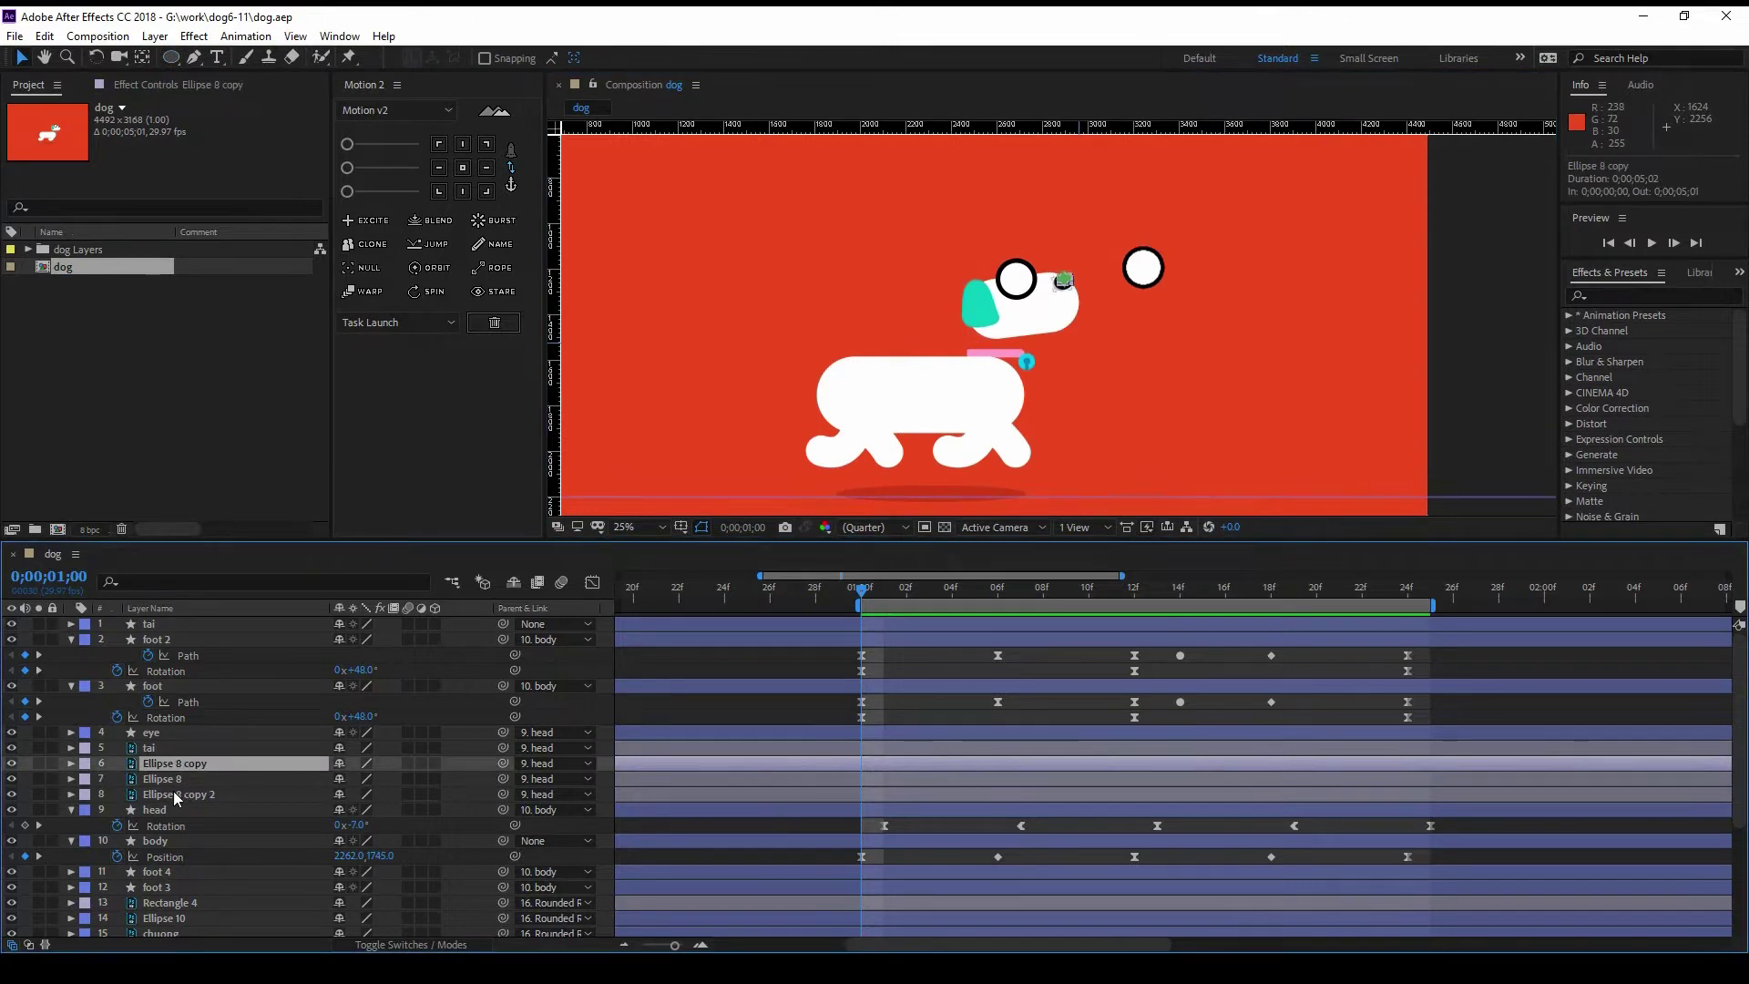
{"action": "left_click", "coordinate": [179, 794]}
{"action": "left_click_drag", "start_coordinate": [503, 793], "coordinate": [56, 772]}
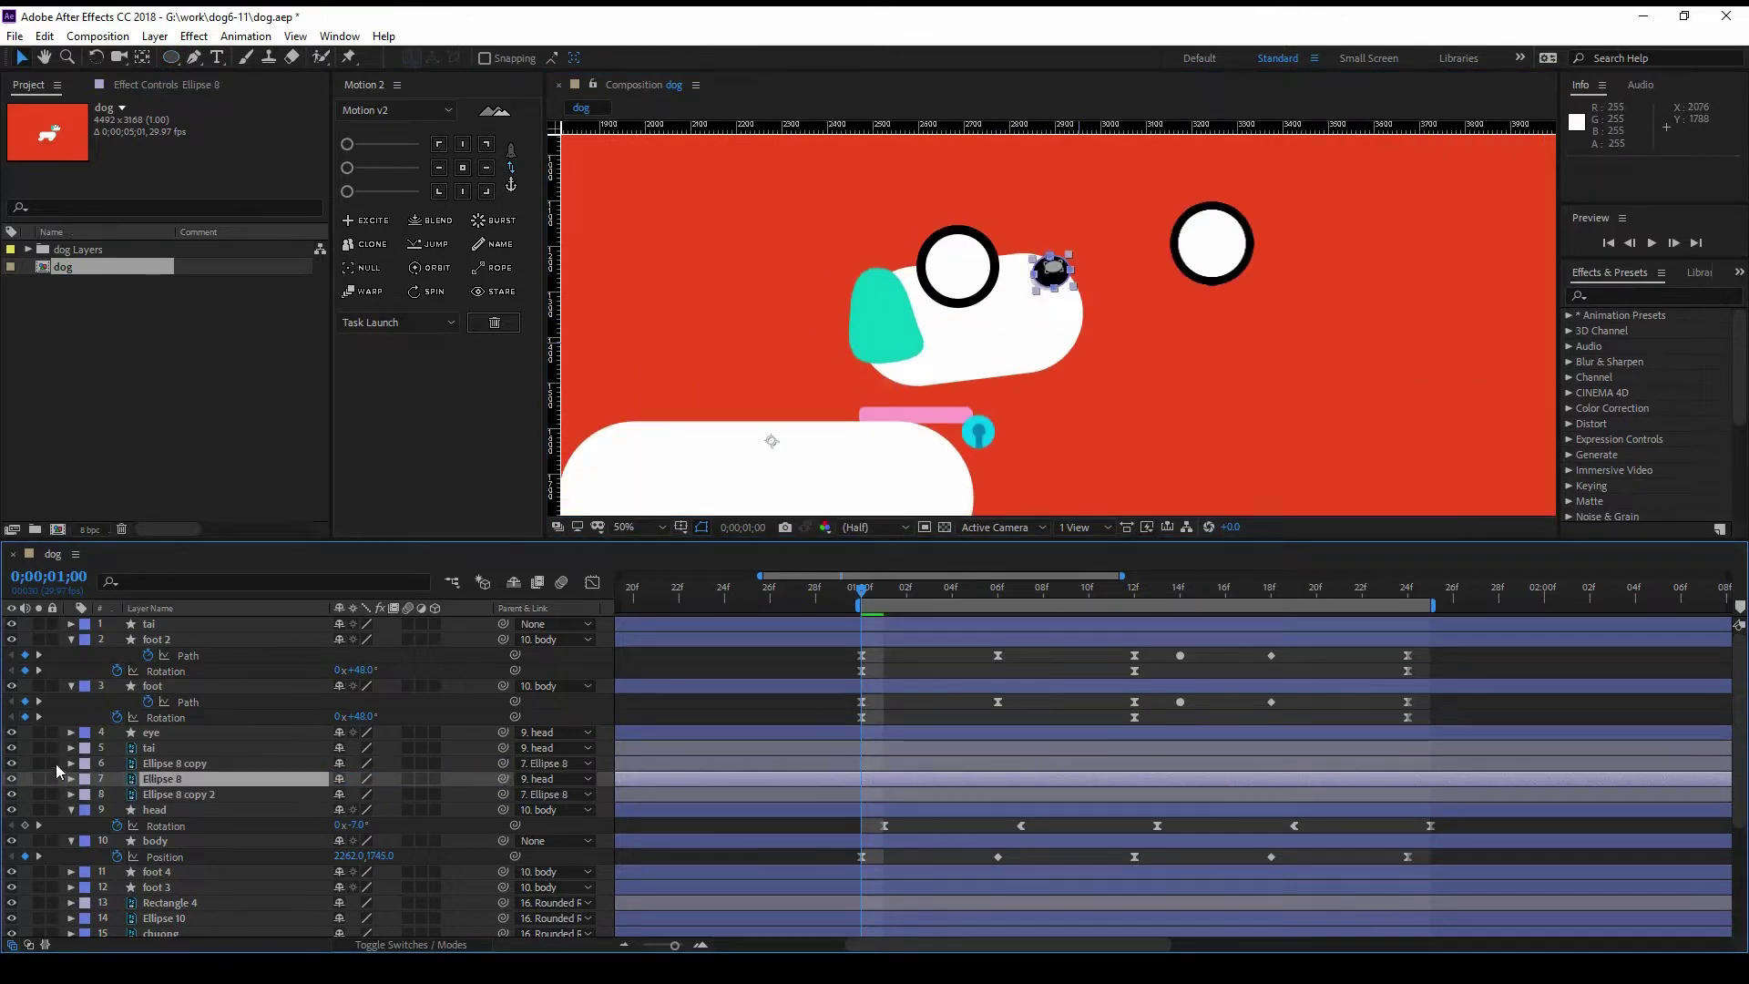
Step: Centre the pupil's anchor point, nudge it slightly left, and reveal its Rotation
{"action": "left_click", "coordinate": [463, 167]}
{"action": "key", "text": "y"}
{"action": "left_click_drag", "start_coordinate": [1055, 273], "coordinate": [1048, 282]}
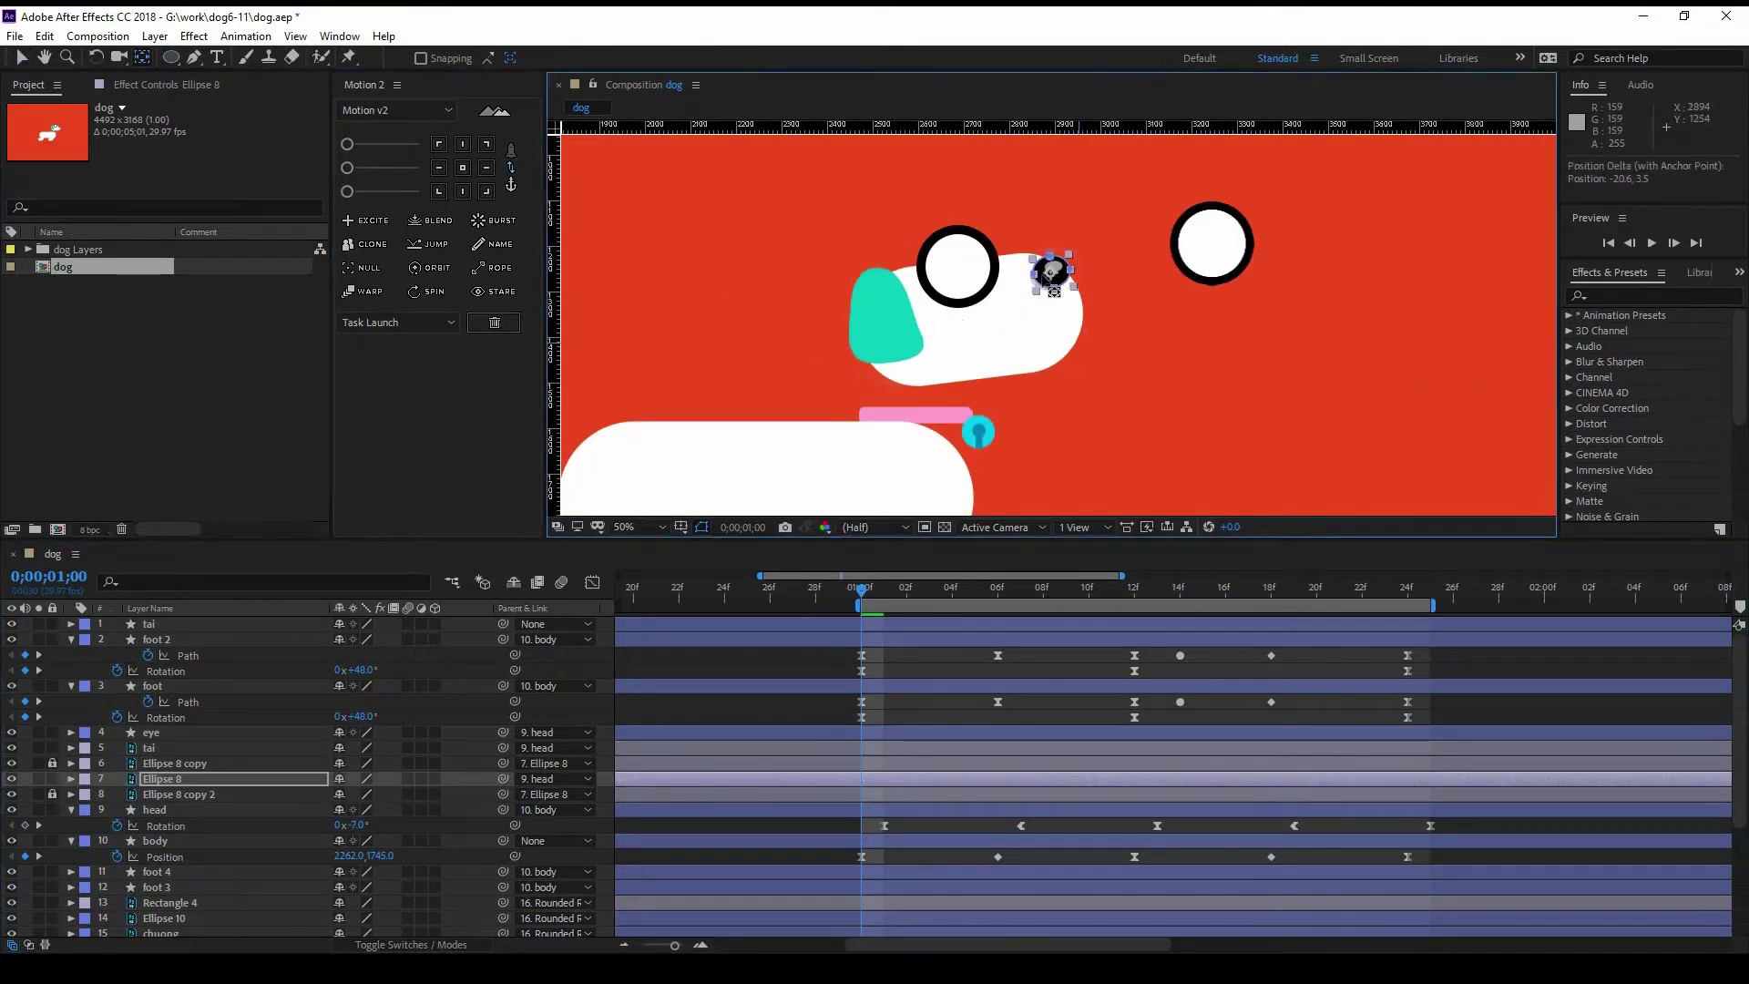
{"action": "key", "text": "r"}
{"action": "key", "text": "F2"}
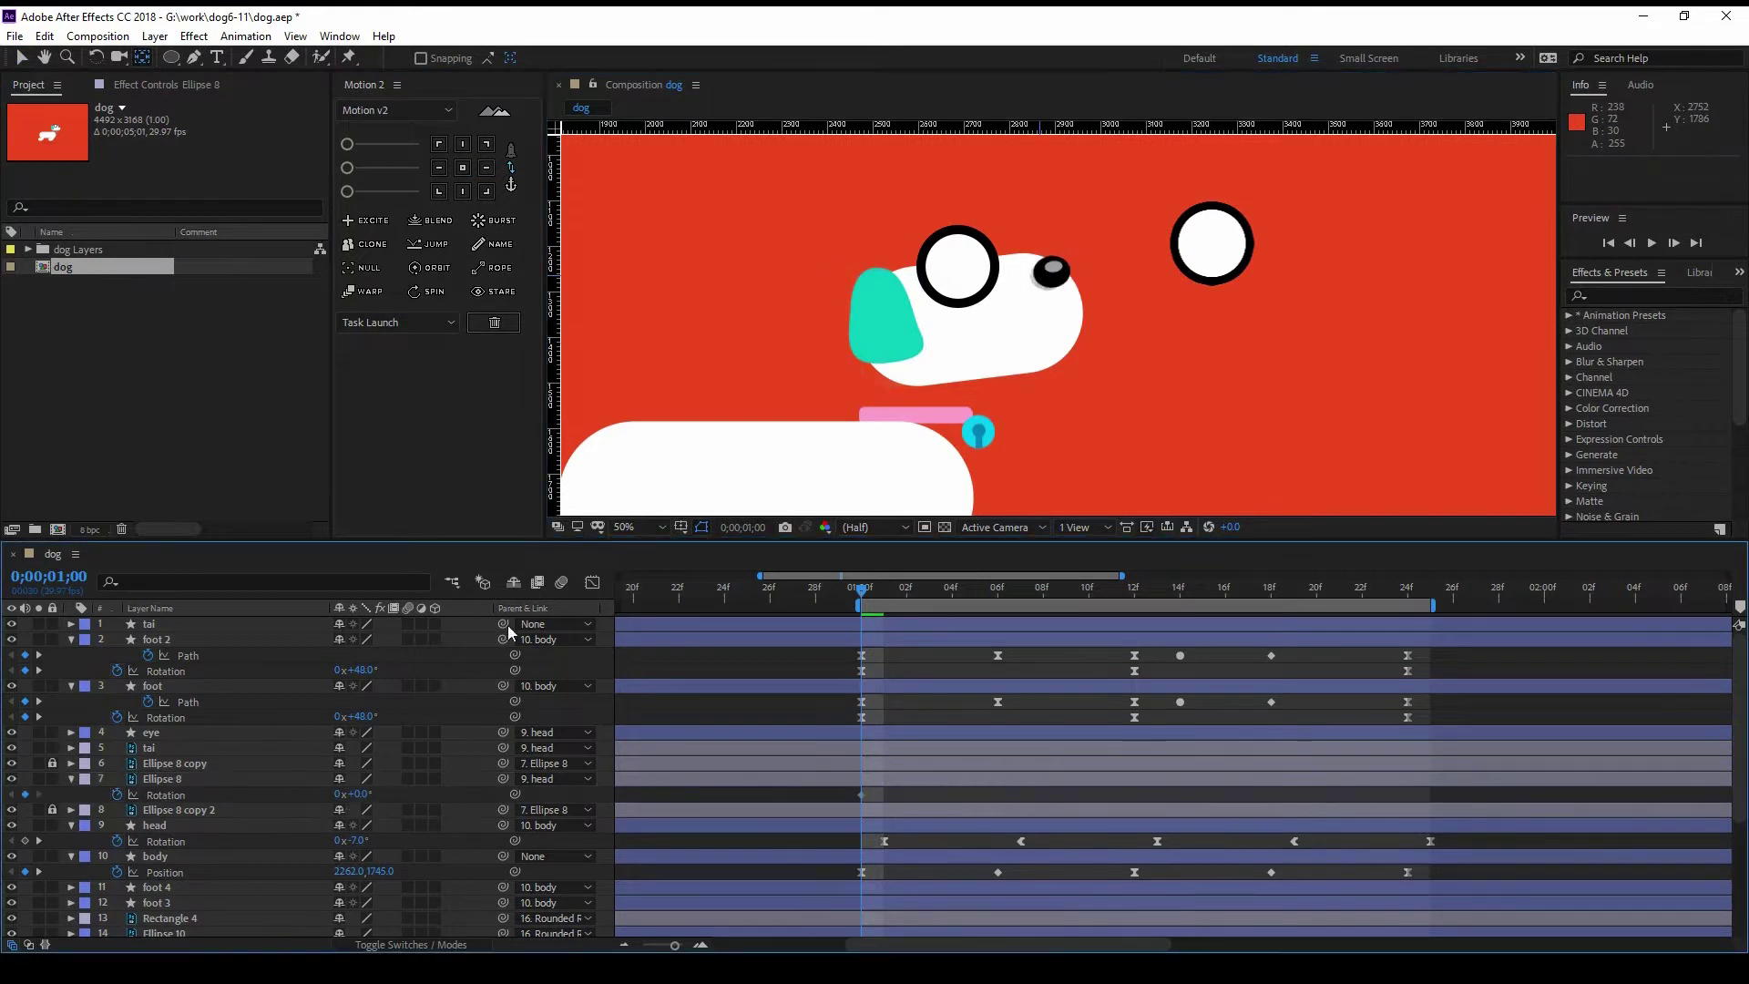
{"action": "left_click", "coordinate": [859, 781]}
{"action": "right_click", "coordinate": [862, 795]}
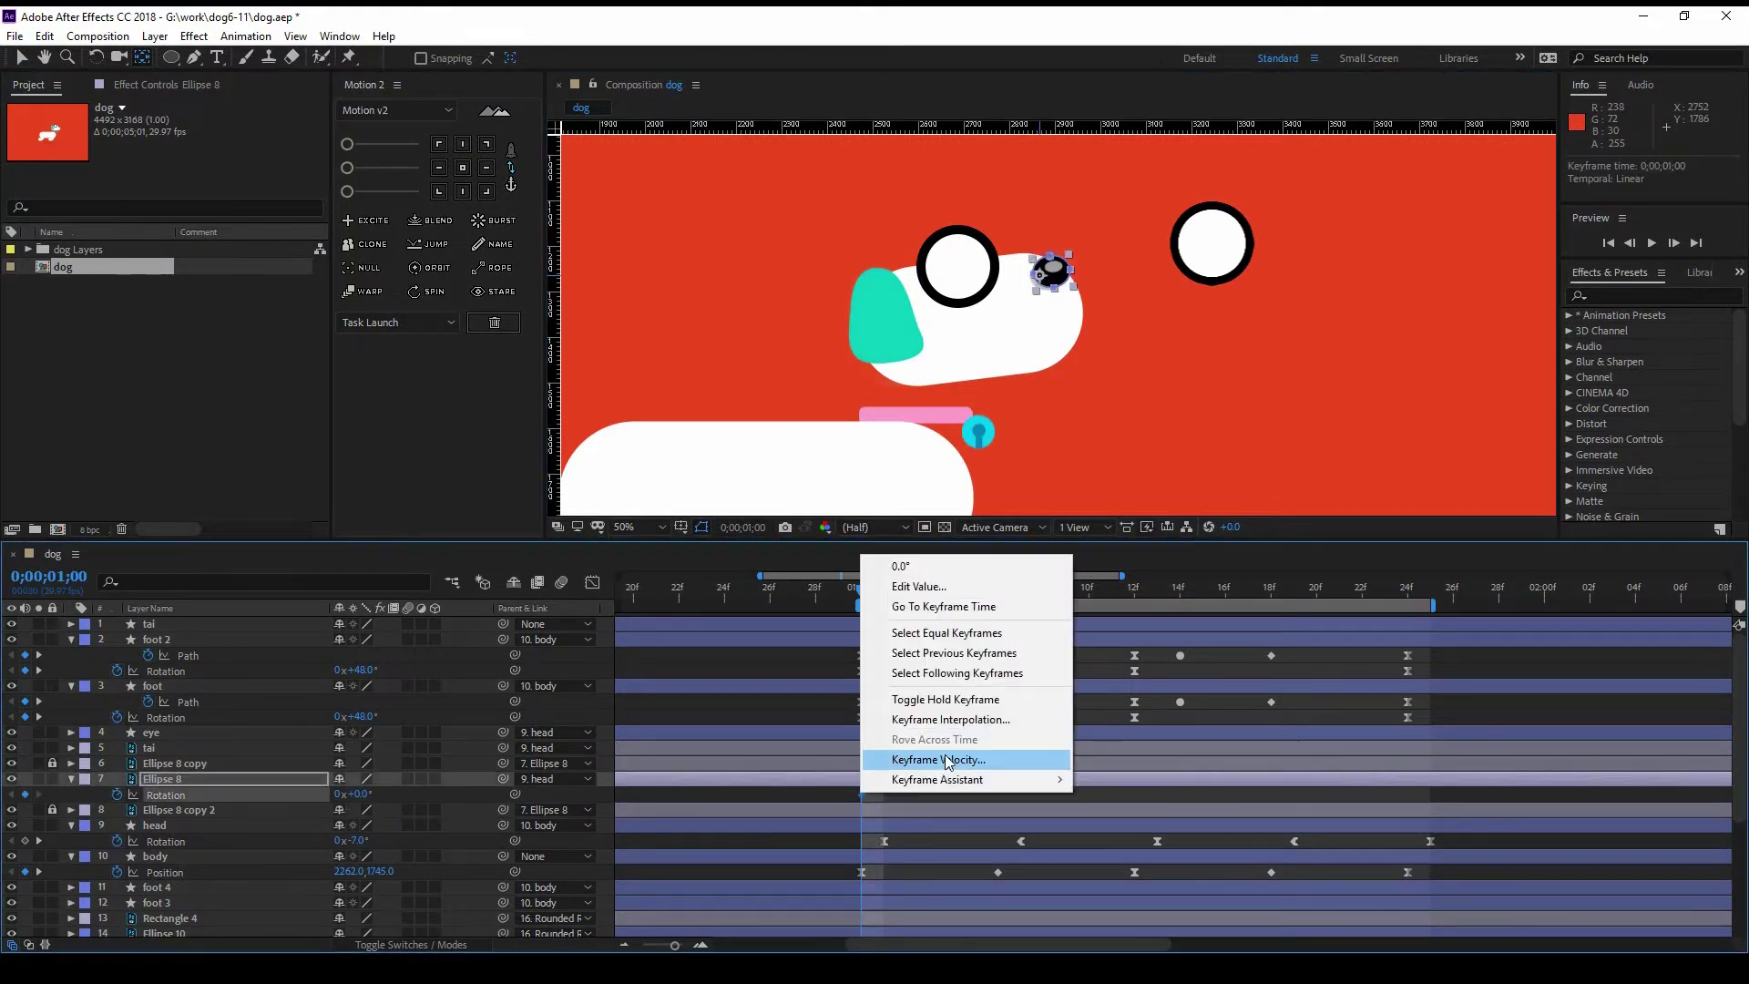
Step: Key the pupil rotated about 11° at 01;06 and paste matching keys at 01;12
{"action": "left_click_drag", "start_coordinate": [862, 590], "coordinate": [997, 592]}
{"action": "key", "text": "w"}
{"action": "left_click_drag", "start_coordinate": [1066, 300], "coordinate": [1075, 333]}
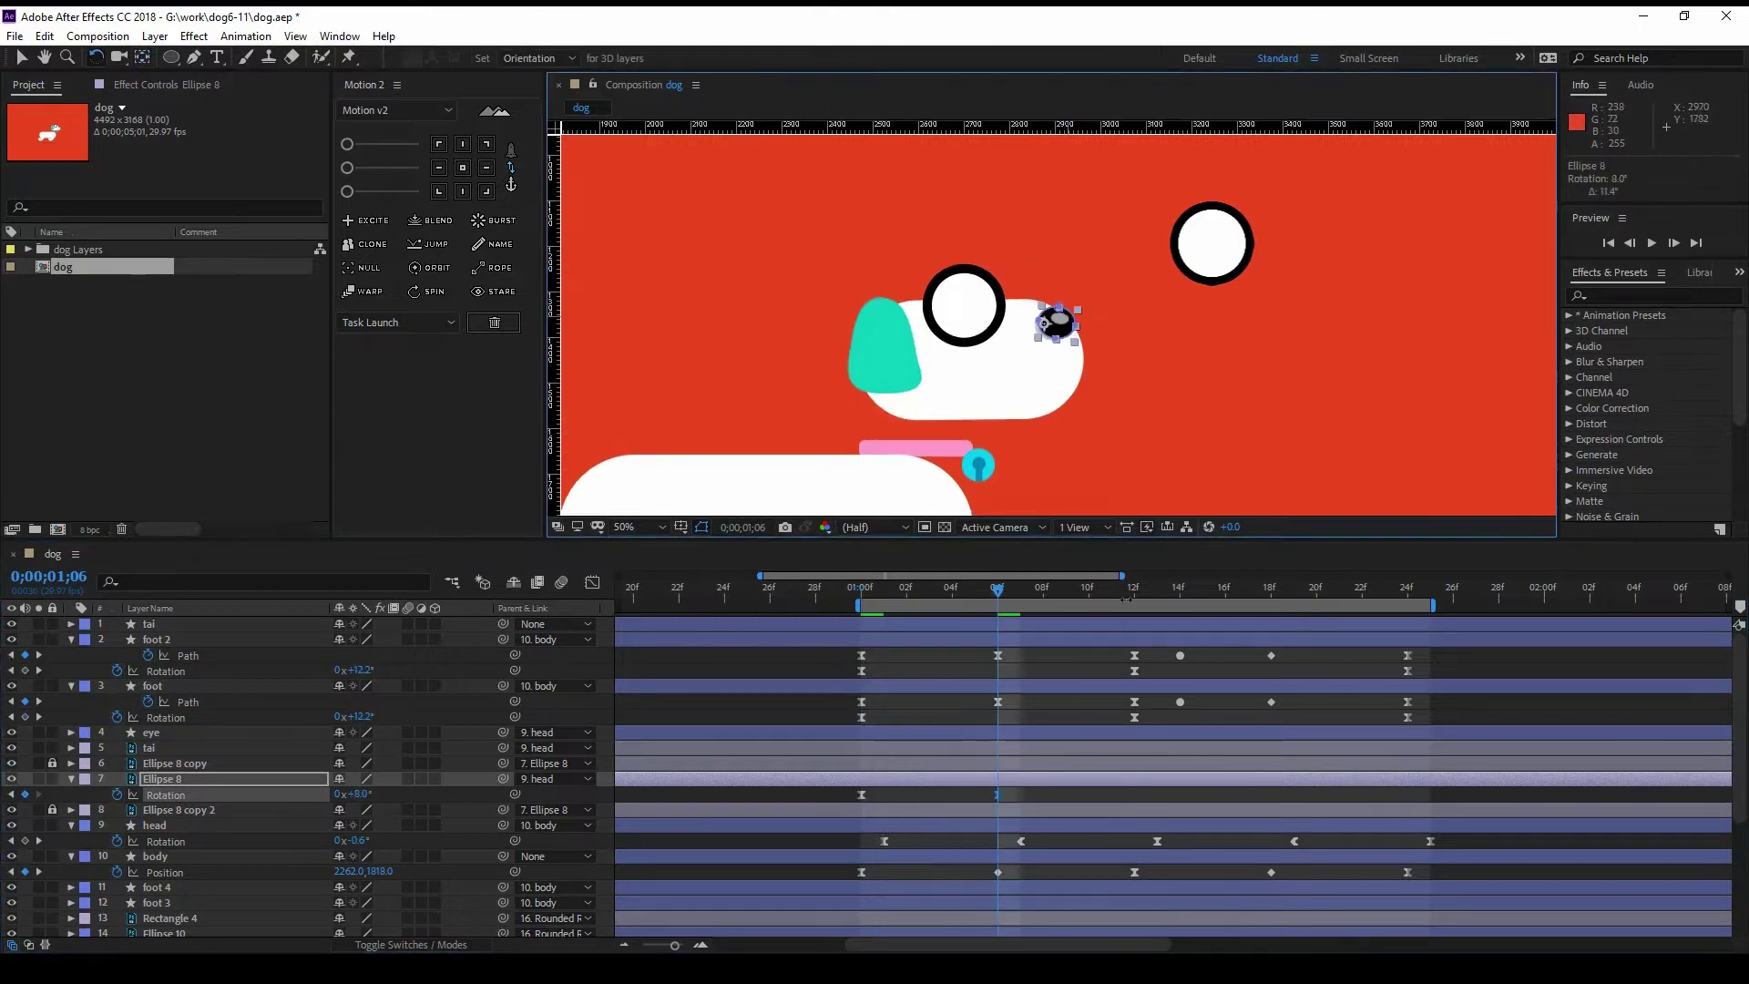
{"action": "left_click", "coordinate": [1127, 592]}
{"action": "key", "text": "ctrl+v"}
{"action": "left_click", "coordinate": [999, 794]}
Step: Ease the pupil's rotation speed curve: 64°/sec out at 01;06, faster 01;18 key
{"action": "key", "text": "shift+F3"}
{"action": "mouse_move", "coordinate": [1000, 712]}
{"action": "left_mouse_down"}
{"action": "mouse_move", "coordinate": [1011, 663]}
{"action": "mouse_move", "coordinate": [1021, 688]}
{"action": "left_mouse_up"}
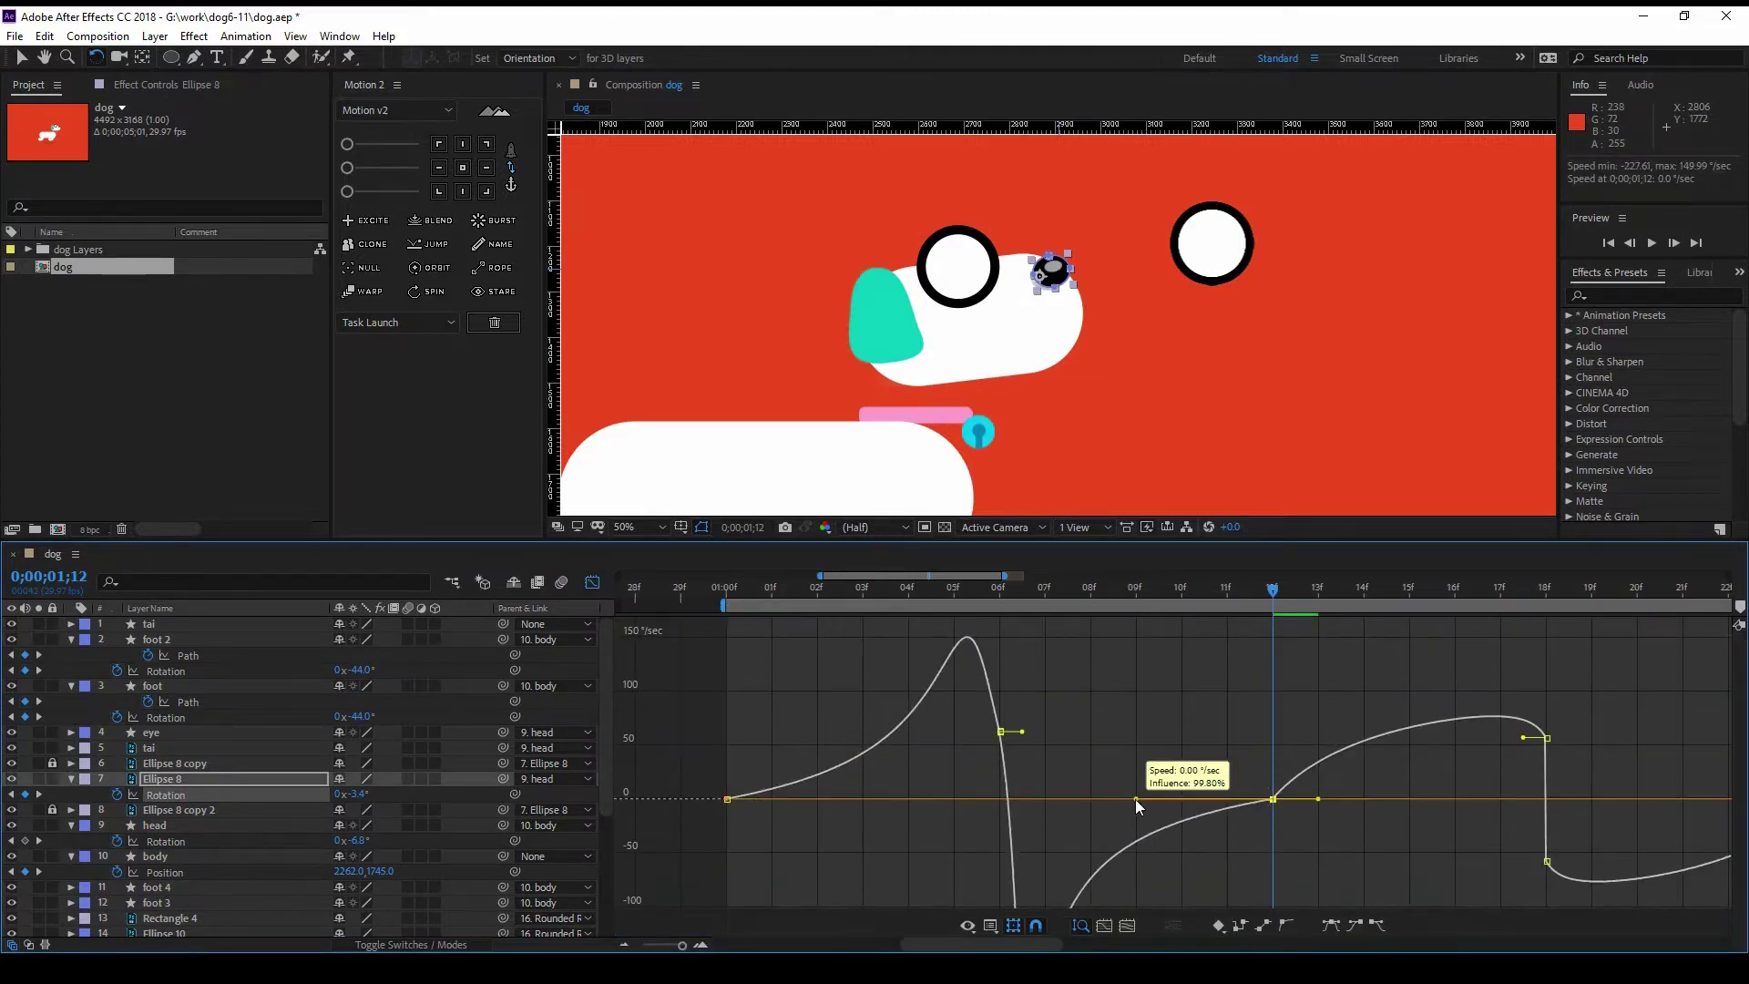
{"action": "left_click_drag", "start_coordinate": [1135, 800], "coordinate": [1137, 800]}
{"action": "left_click_drag", "start_coordinate": [1345, 777], "coordinate": [1345, 723]}
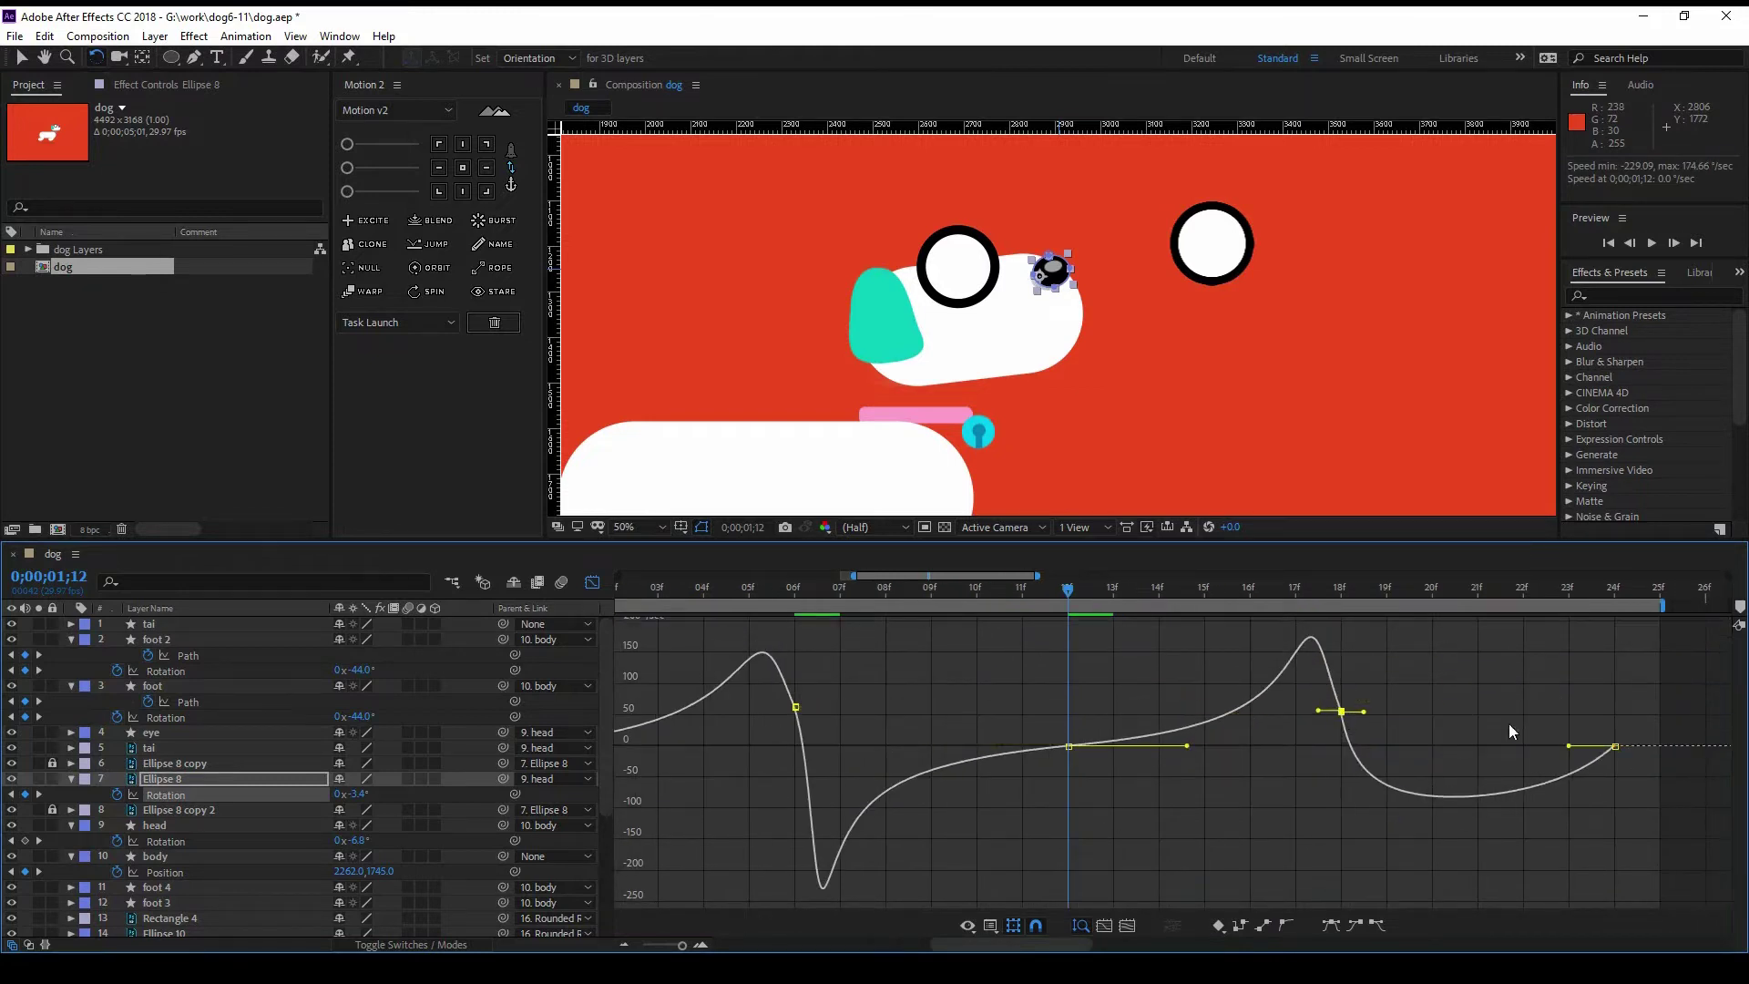
{"action": "scroll", "coordinate": [1242, 720], "scroll_direction": "down", "scroll_amount": 2, "text": "alt"}
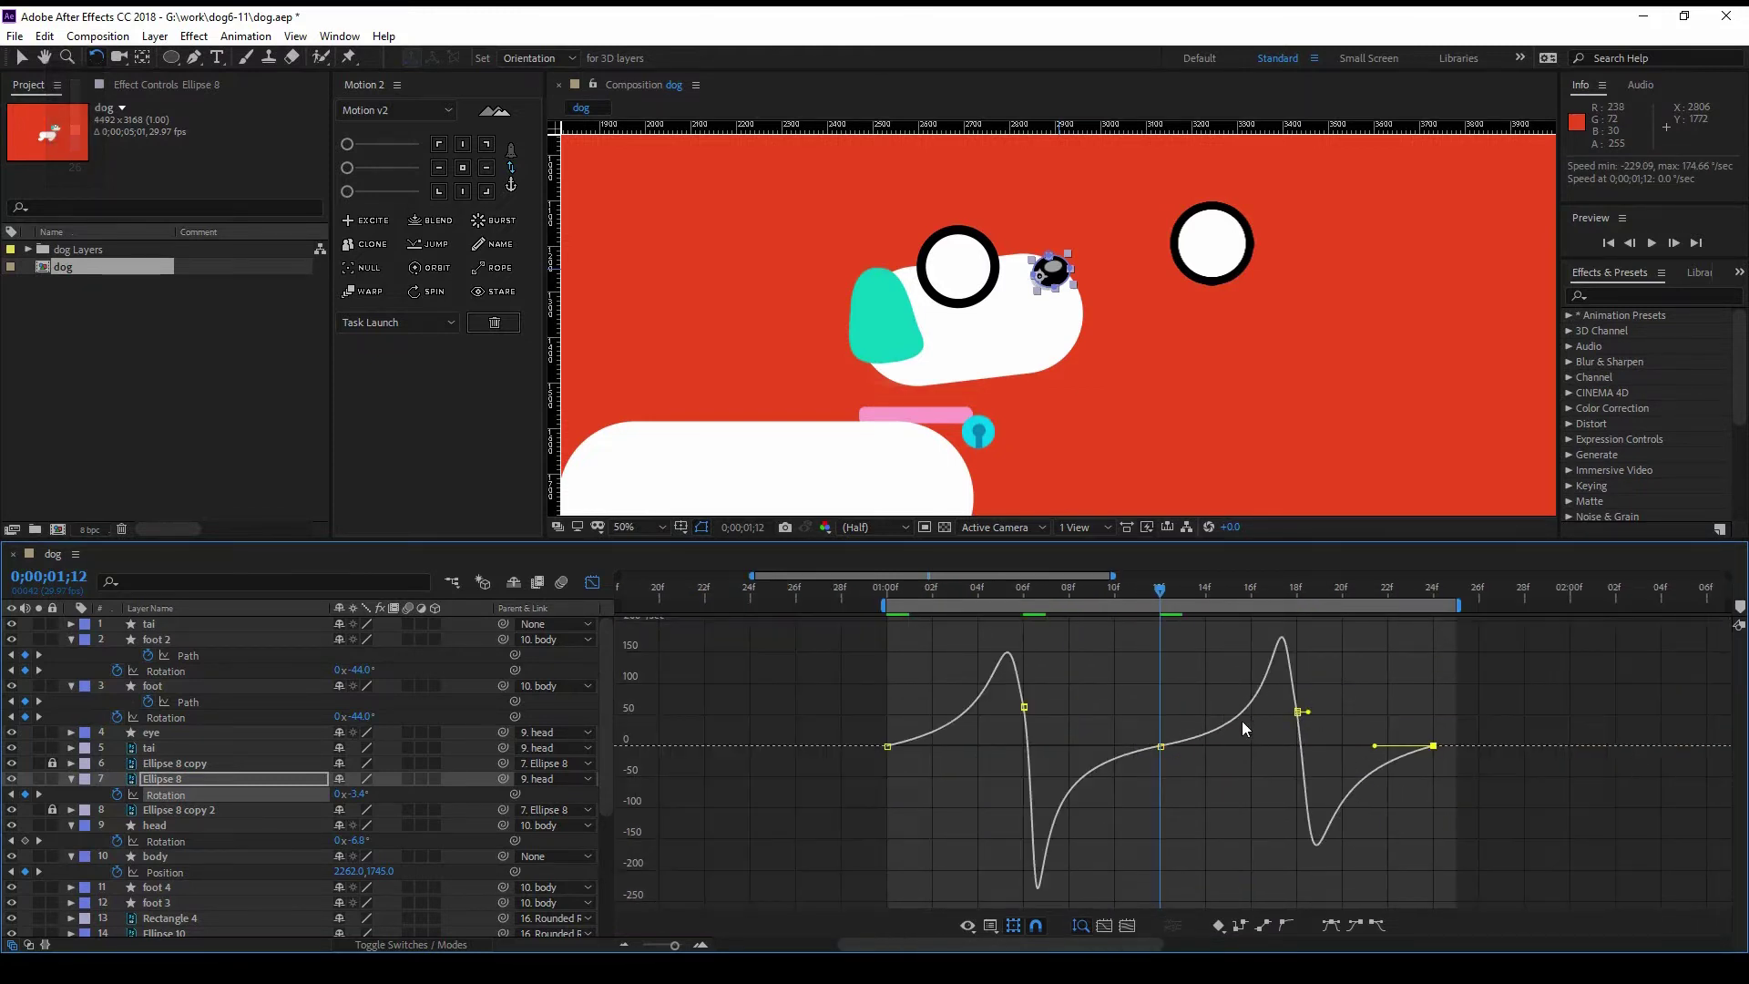
{"action": "left_click", "coordinate": [592, 582]}
Step: Preview the dog animation in full view and save the project
{"action": "key", "text": "space"}
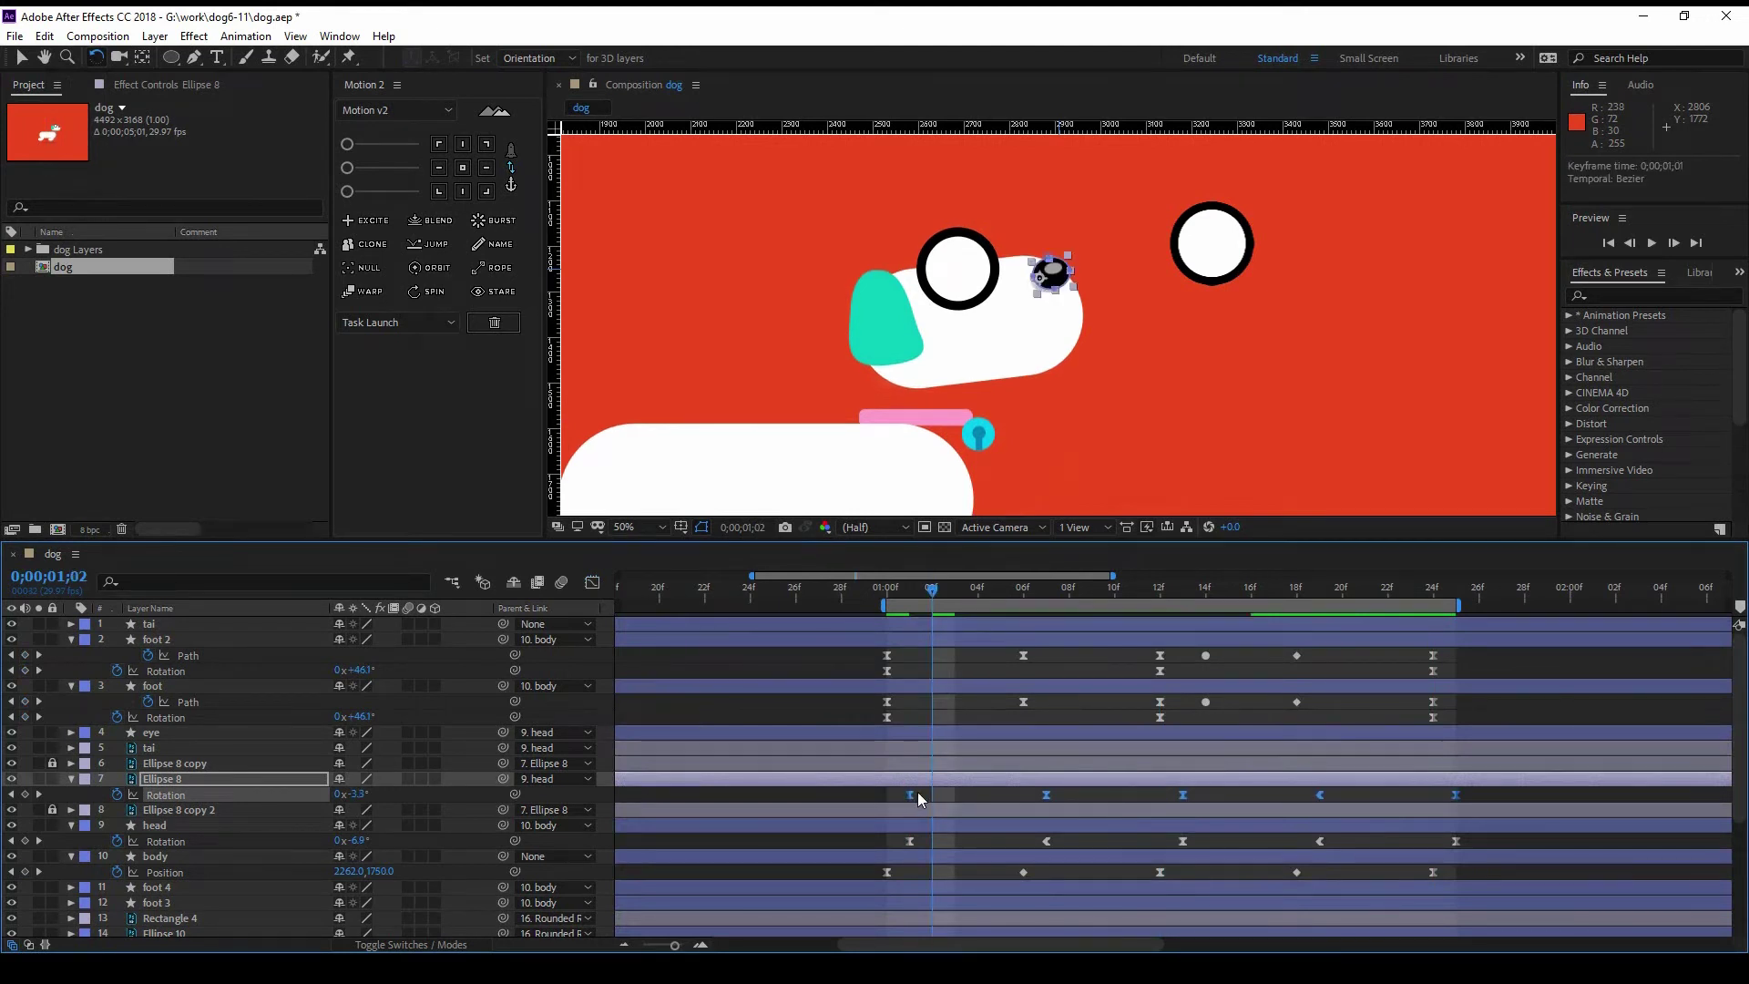
{"action": "key", "text": "comma"}
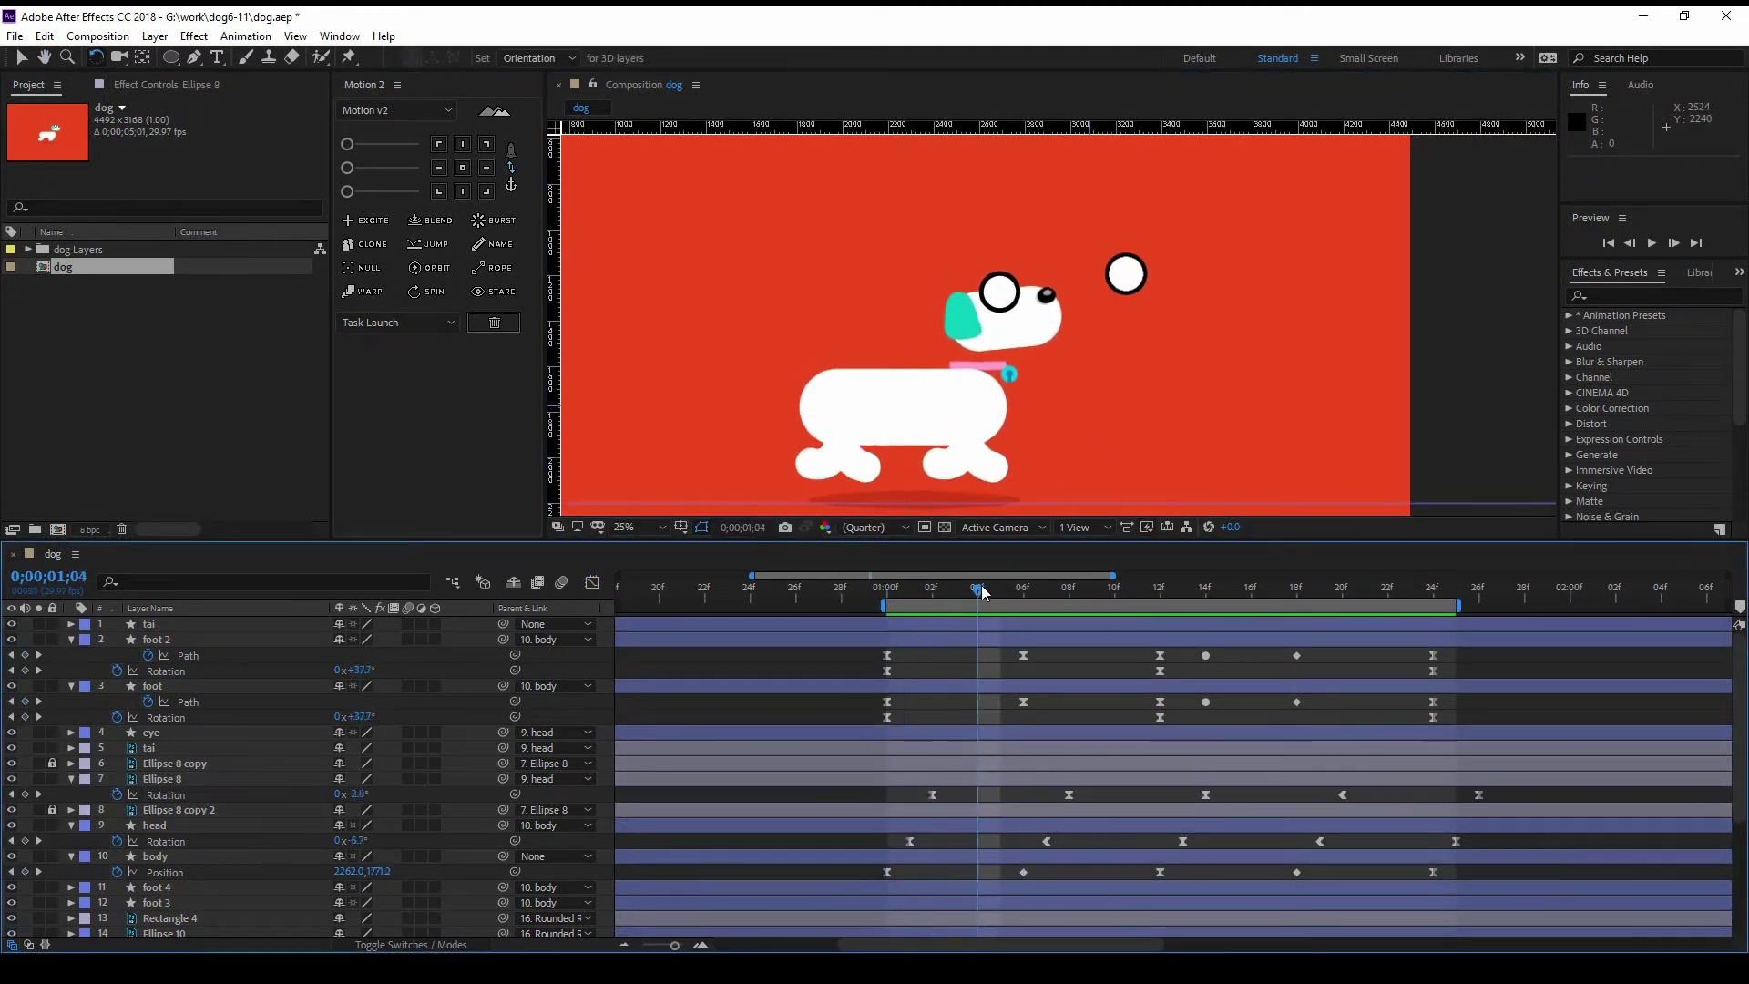
{"action": "key", "text": "space"}
{"action": "key", "text": "ctrl+s"}
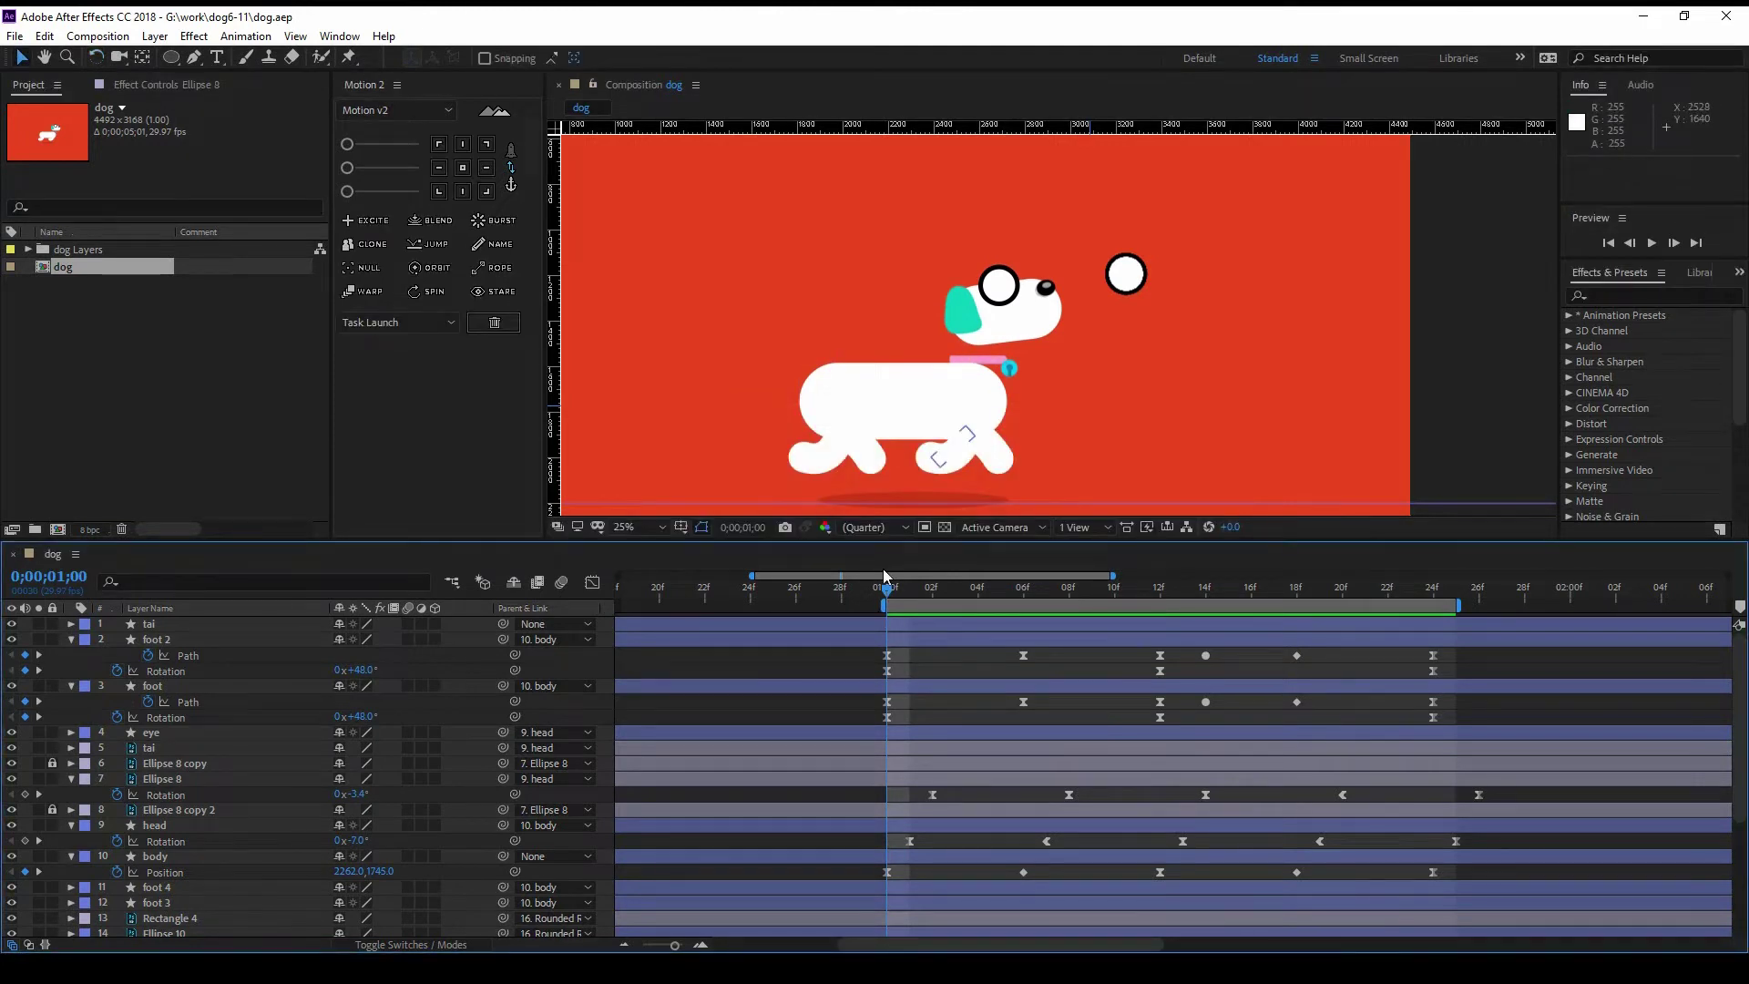
Step: Reveal the tai layer's properties, move the current time to 01;06, then deselect it
{"action": "left_click", "coordinate": [150, 624]}
{"action": "key", "text": "ctrl+grave"}
{"action": "scroll", "coordinate": [906, 670], "scroll_direction": "down", "scroll_amount": 4}
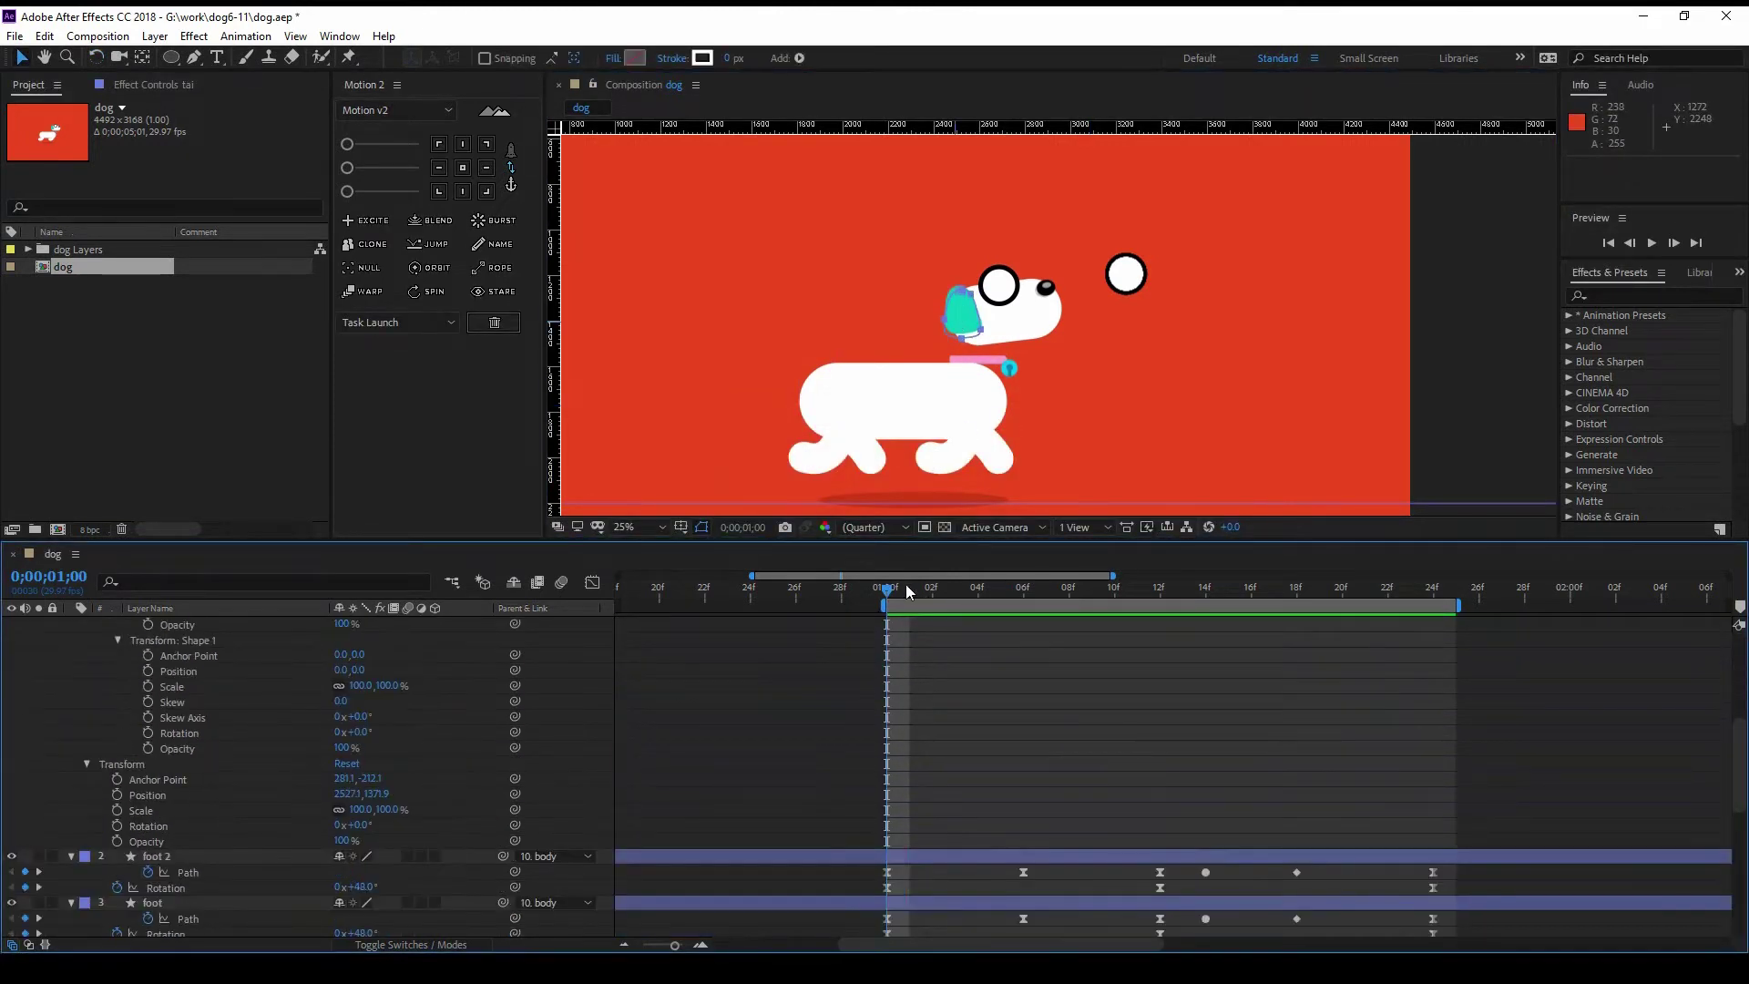
{"action": "left_click", "coordinate": [1022, 588]}
{"action": "scroll", "coordinate": [992, 671], "scroll_direction": "up", "scroll_amount": 5}
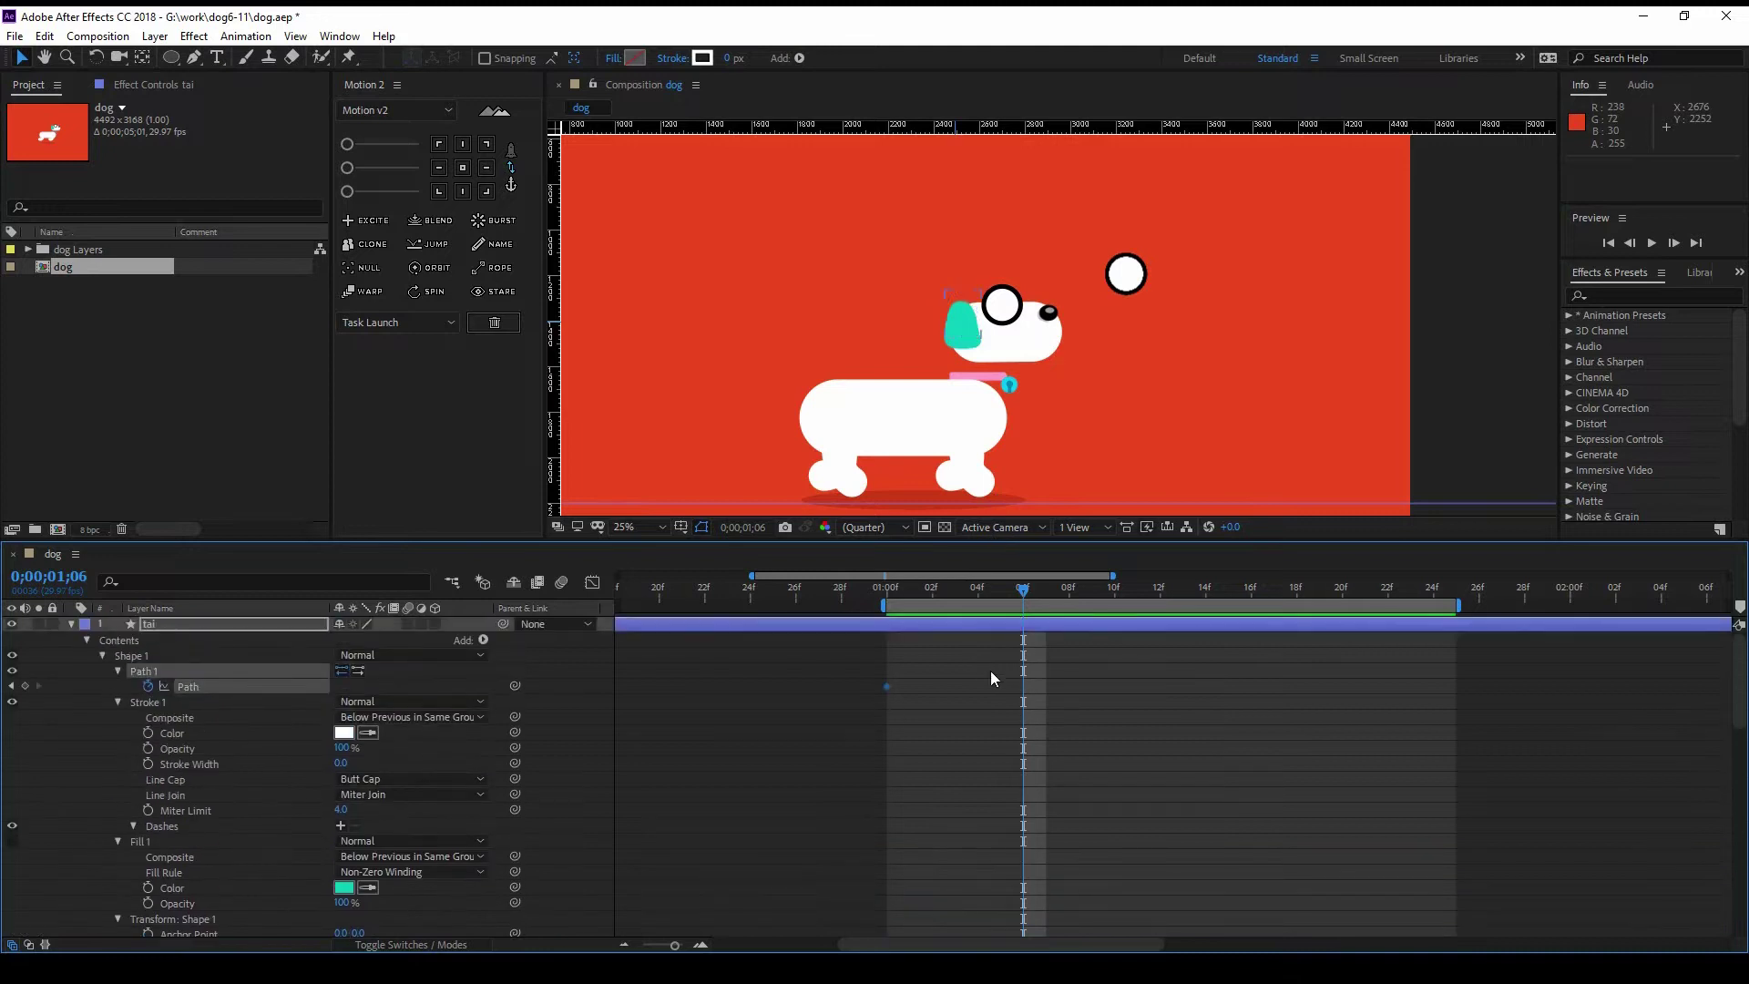
{"action": "left_click", "coordinate": [1017, 601]}
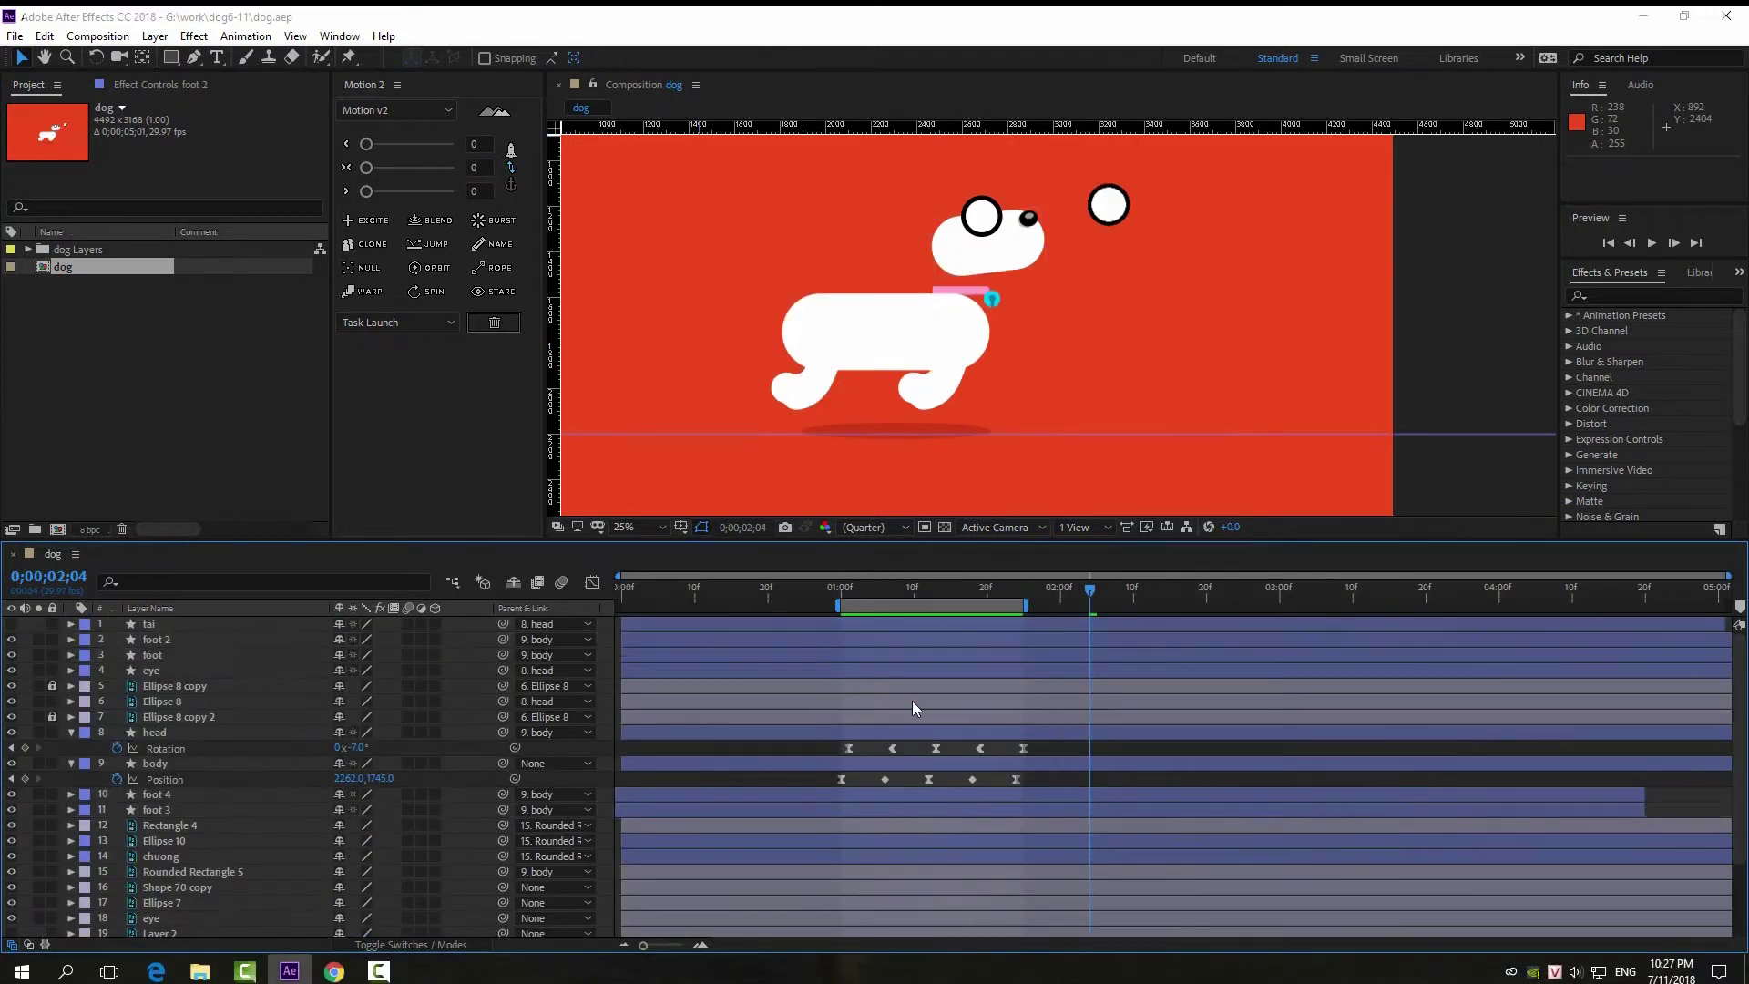
Step: Select all four feet in the composition and preview the walk cycle
{"action": "left_click_drag", "start_coordinate": [1041, 380], "coordinate": [747, 405]}
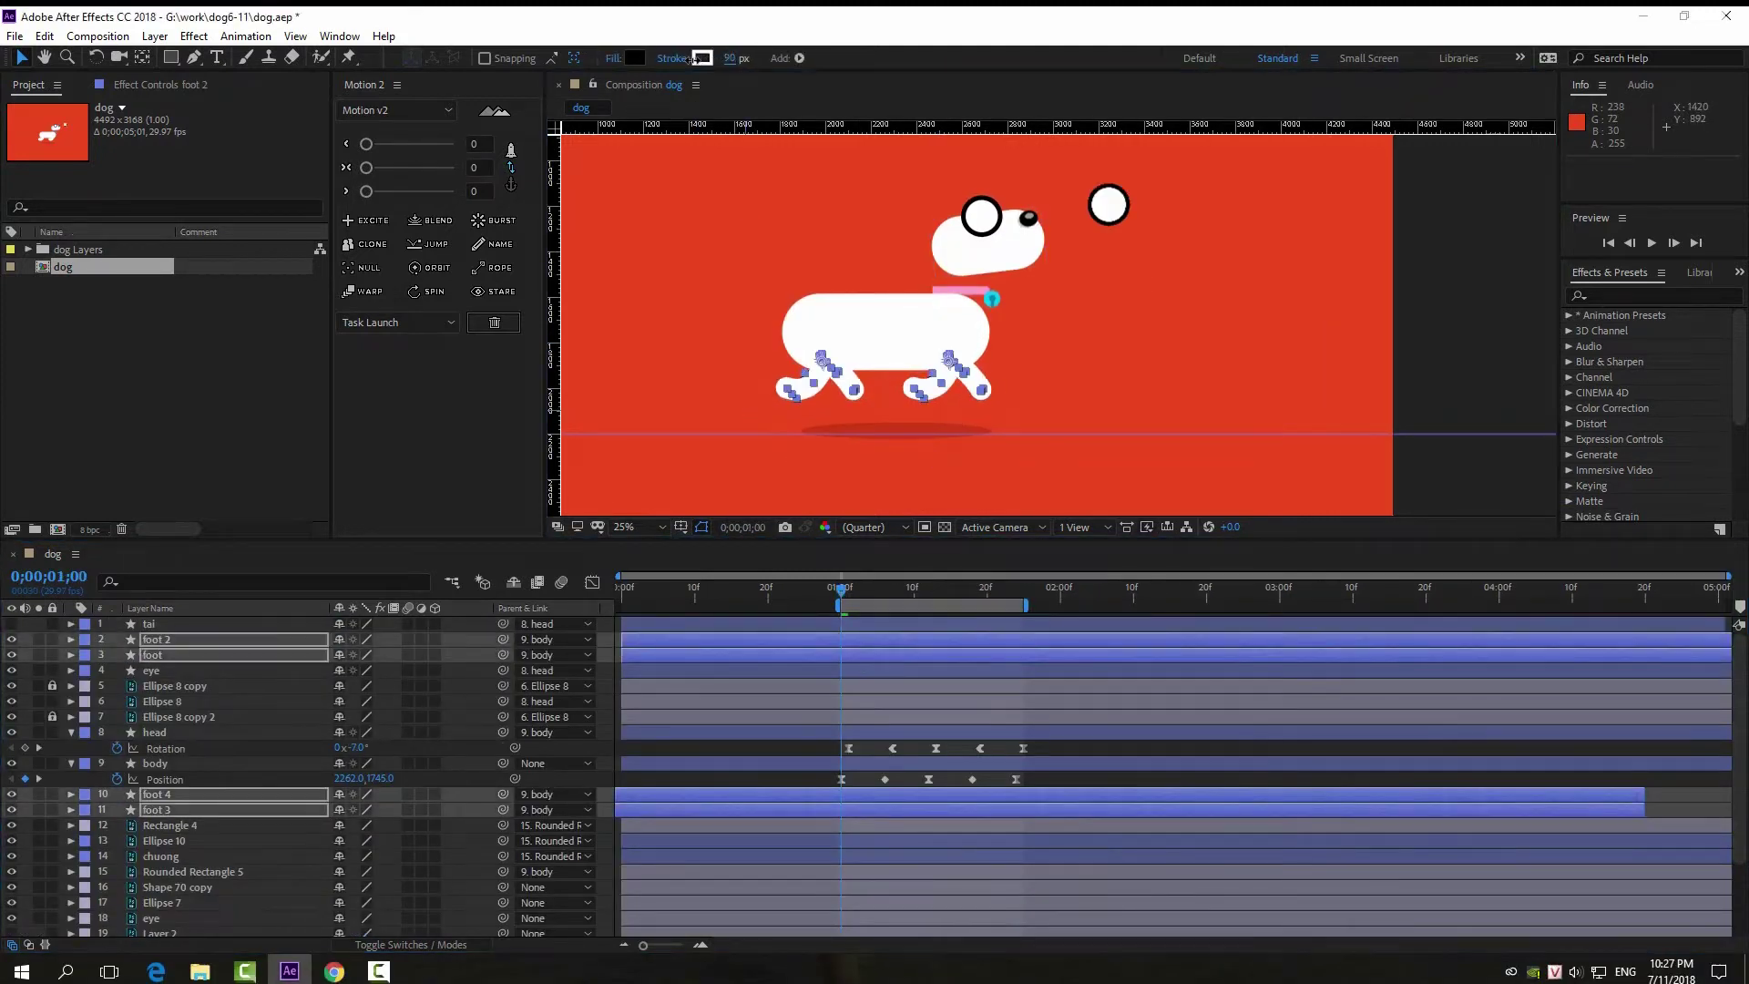
{"action": "key", "text": "space"}
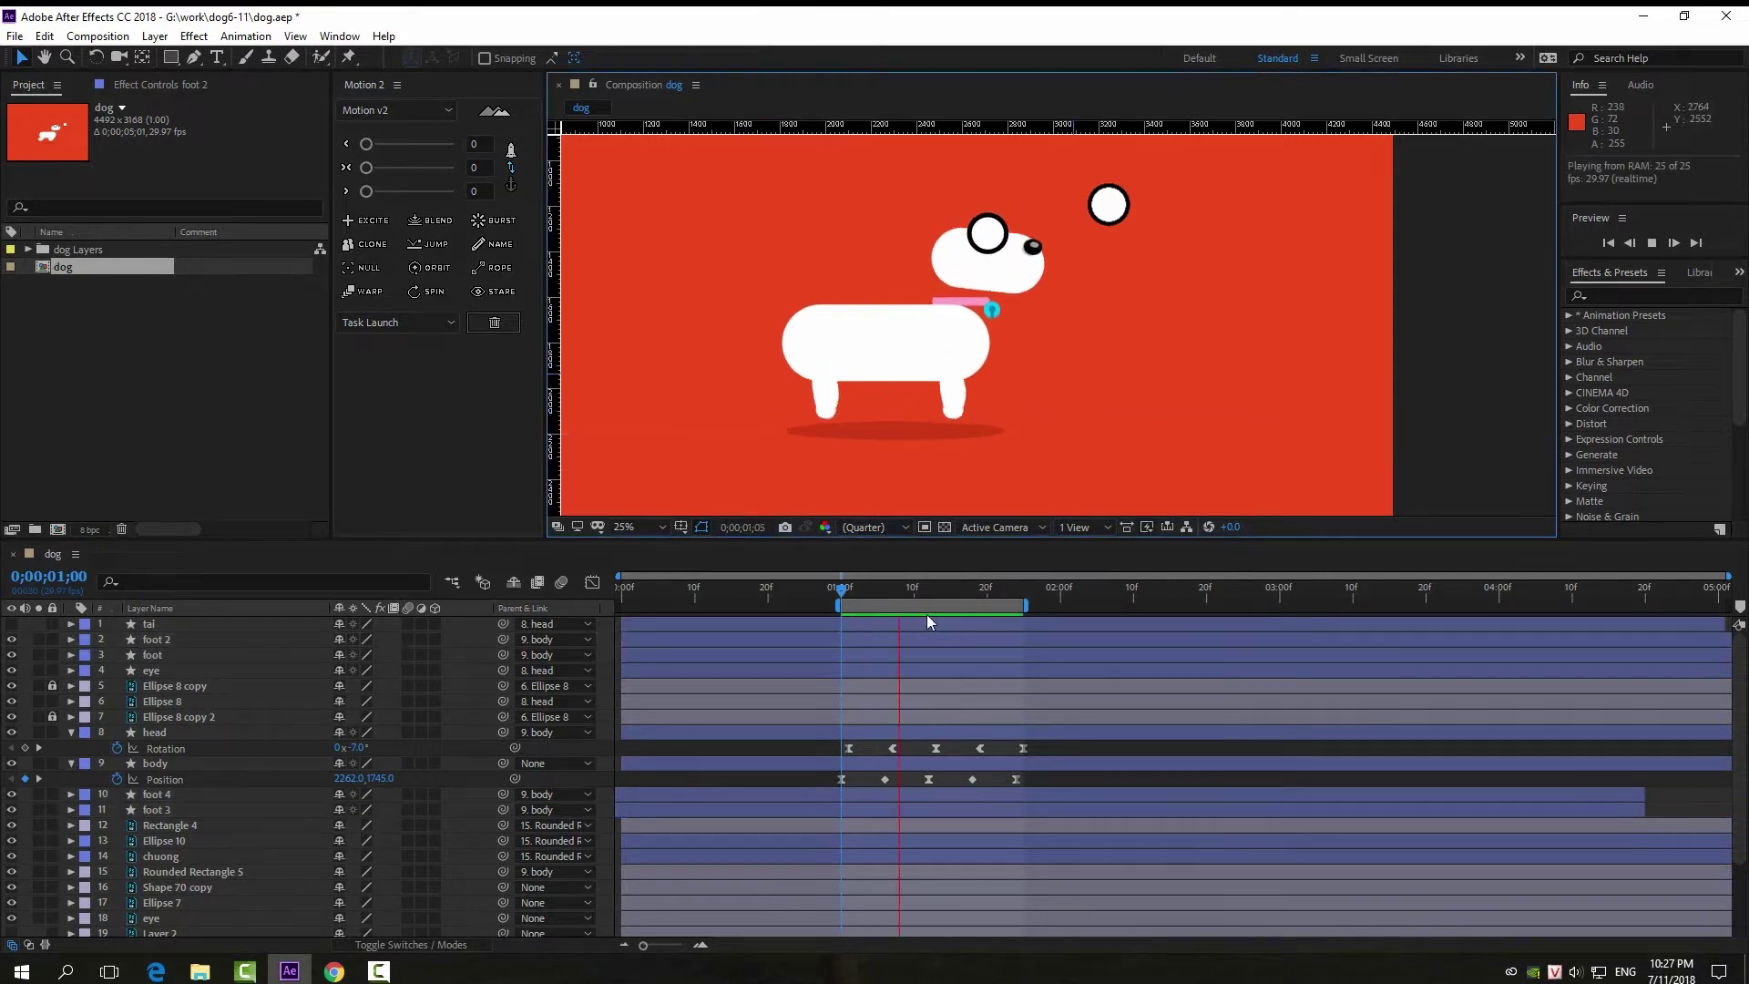
{"action": "key", "text": "space"}
{"action": "left_click", "coordinate": [610, 58]}
{"action": "left_click", "coordinate": [832, 542]}
{"action": "key", "text": "space"}
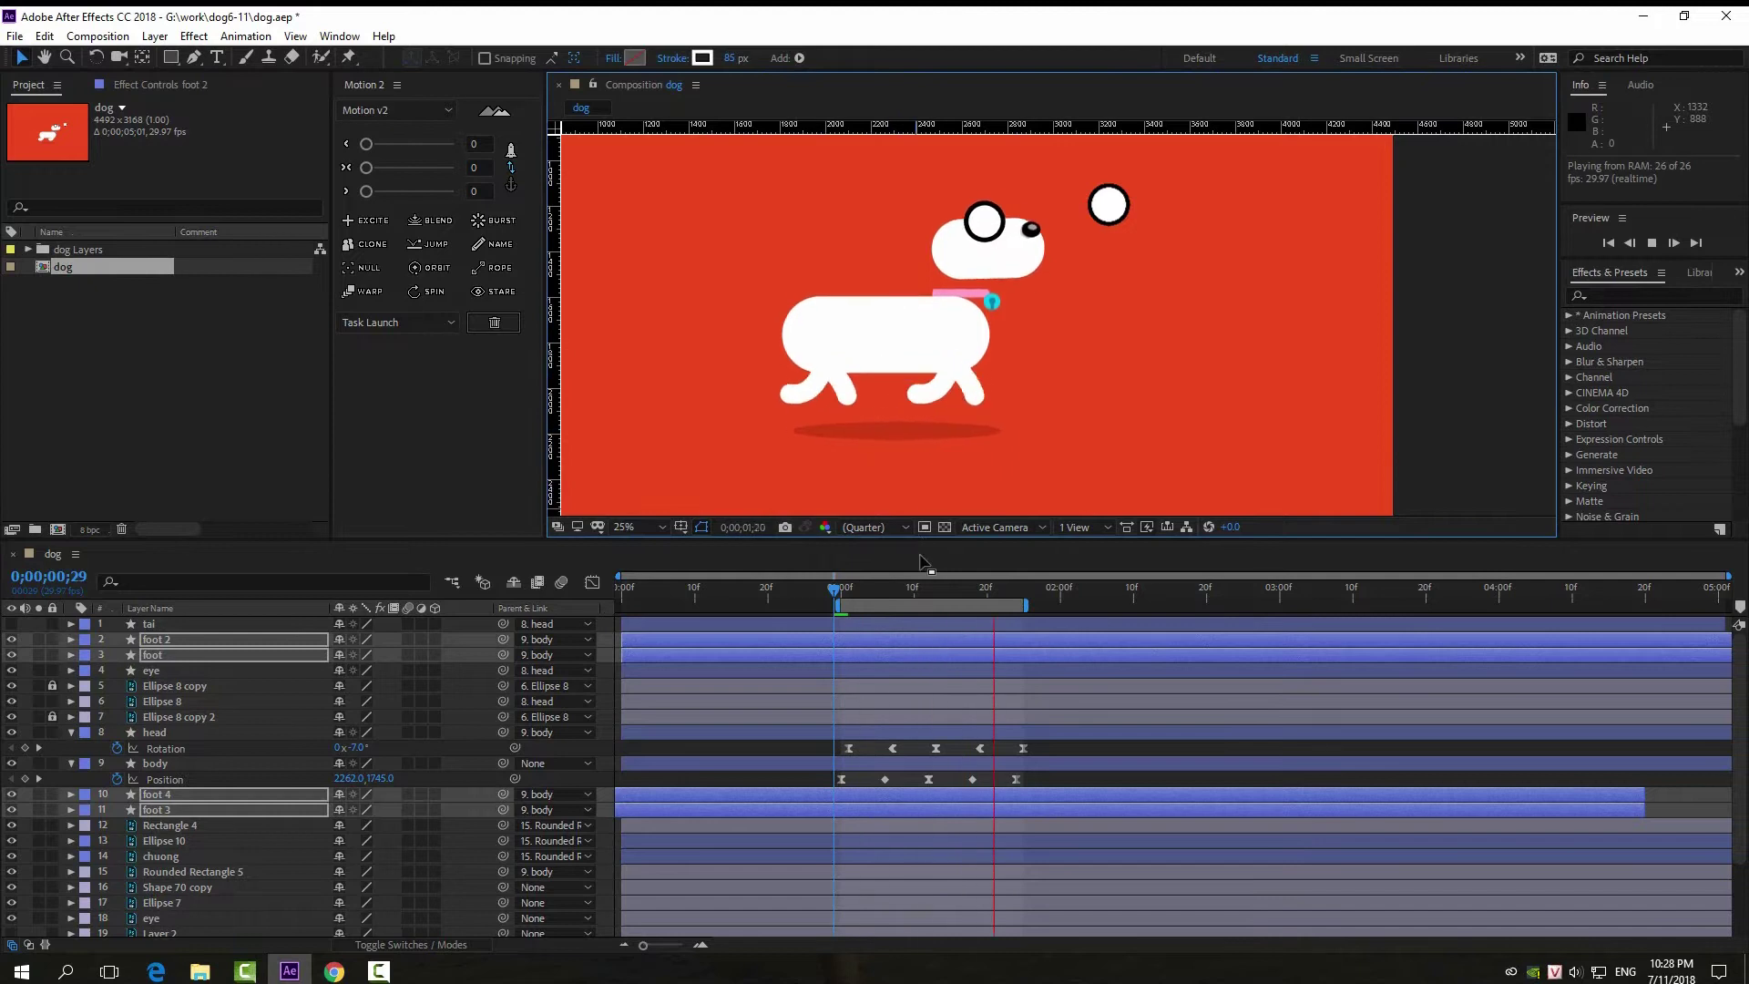
{"action": "key", "text": "space"}
Step: Shift foot 3 and foot 4 keyframes one frame later and preview the adjusted walk
{"action": "left_click", "coordinate": [952, 387]}
{"action": "left_click", "coordinate": [893, 386], "text": "shift"}
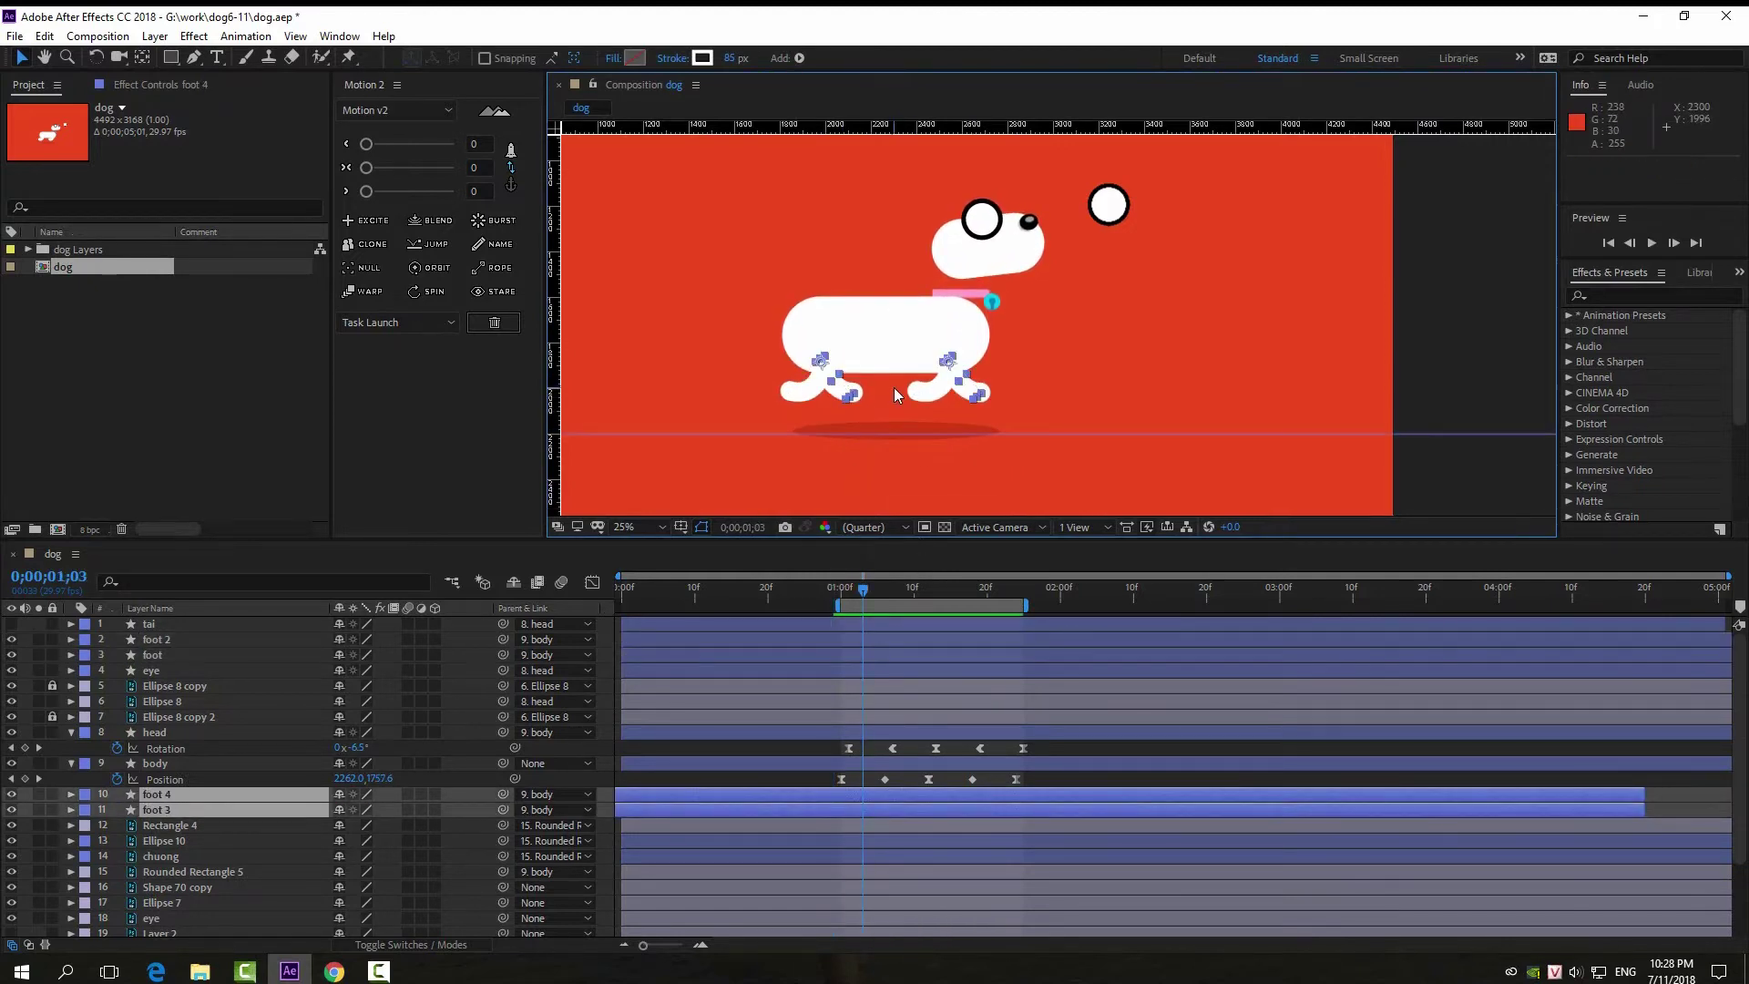
{"action": "key", "text": "Down"}
{"action": "key", "text": "Right"}
{"action": "left_click", "coordinate": [1106, 377]}
{"action": "key", "text": "space"}
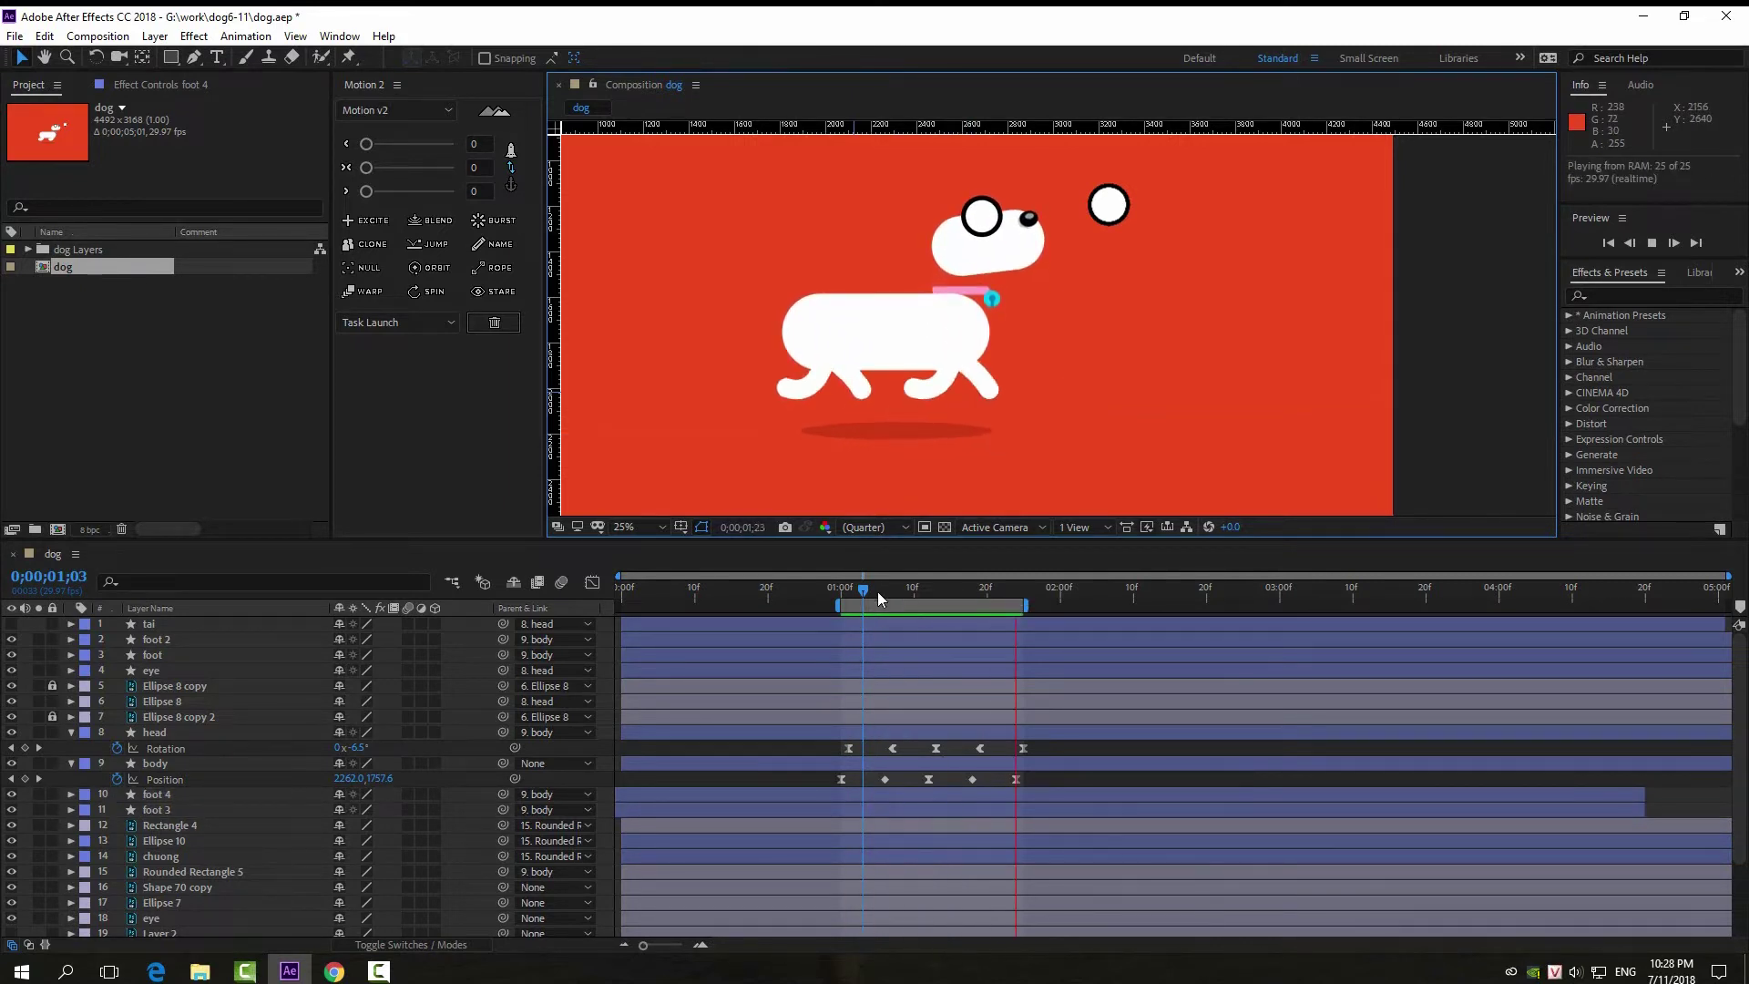
{"action": "key", "text": "space"}
Step: Collapse the head and body layers and add Trim Paths to foot 3's Shape 2
{"action": "left_click", "coordinate": [72, 764]}
{"action": "left_click", "coordinate": [71, 733]}
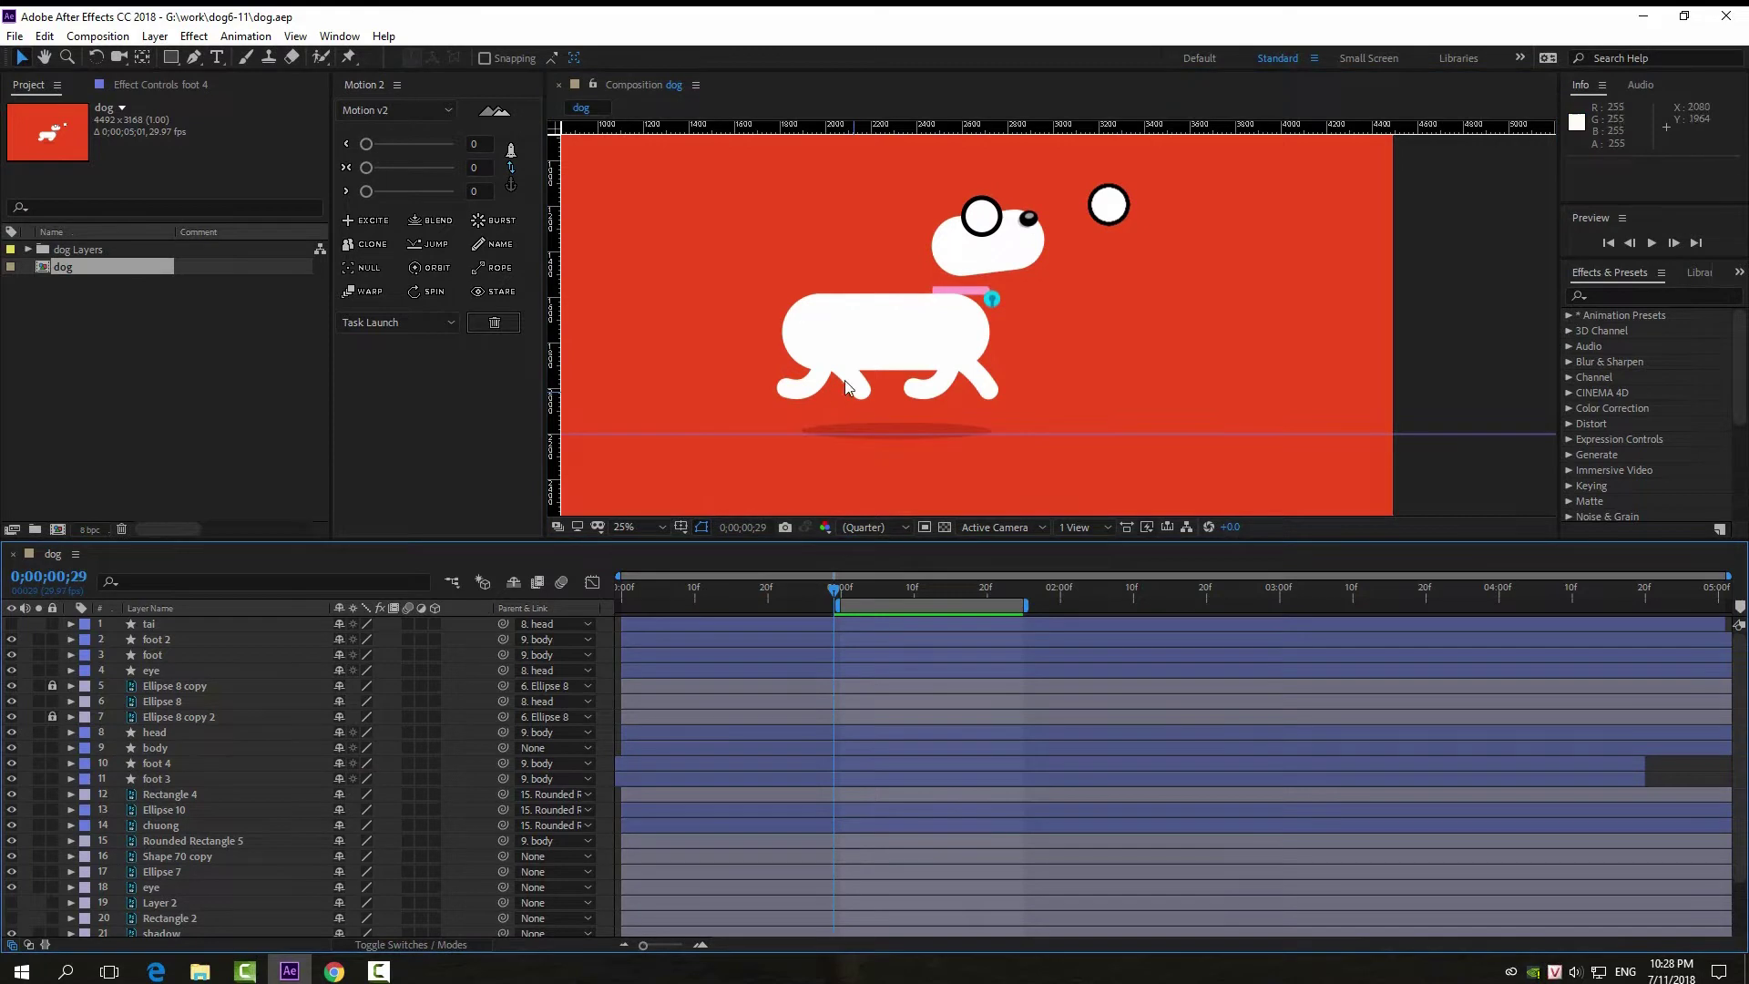
{"action": "left_click", "coordinate": [155, 779]}
{"action": "left_click", "coordinate": [71, 779]}
{"action": "scroll", "coordinate": [94, 813], "scroll_direction": "down", "scroll_amount": 1}
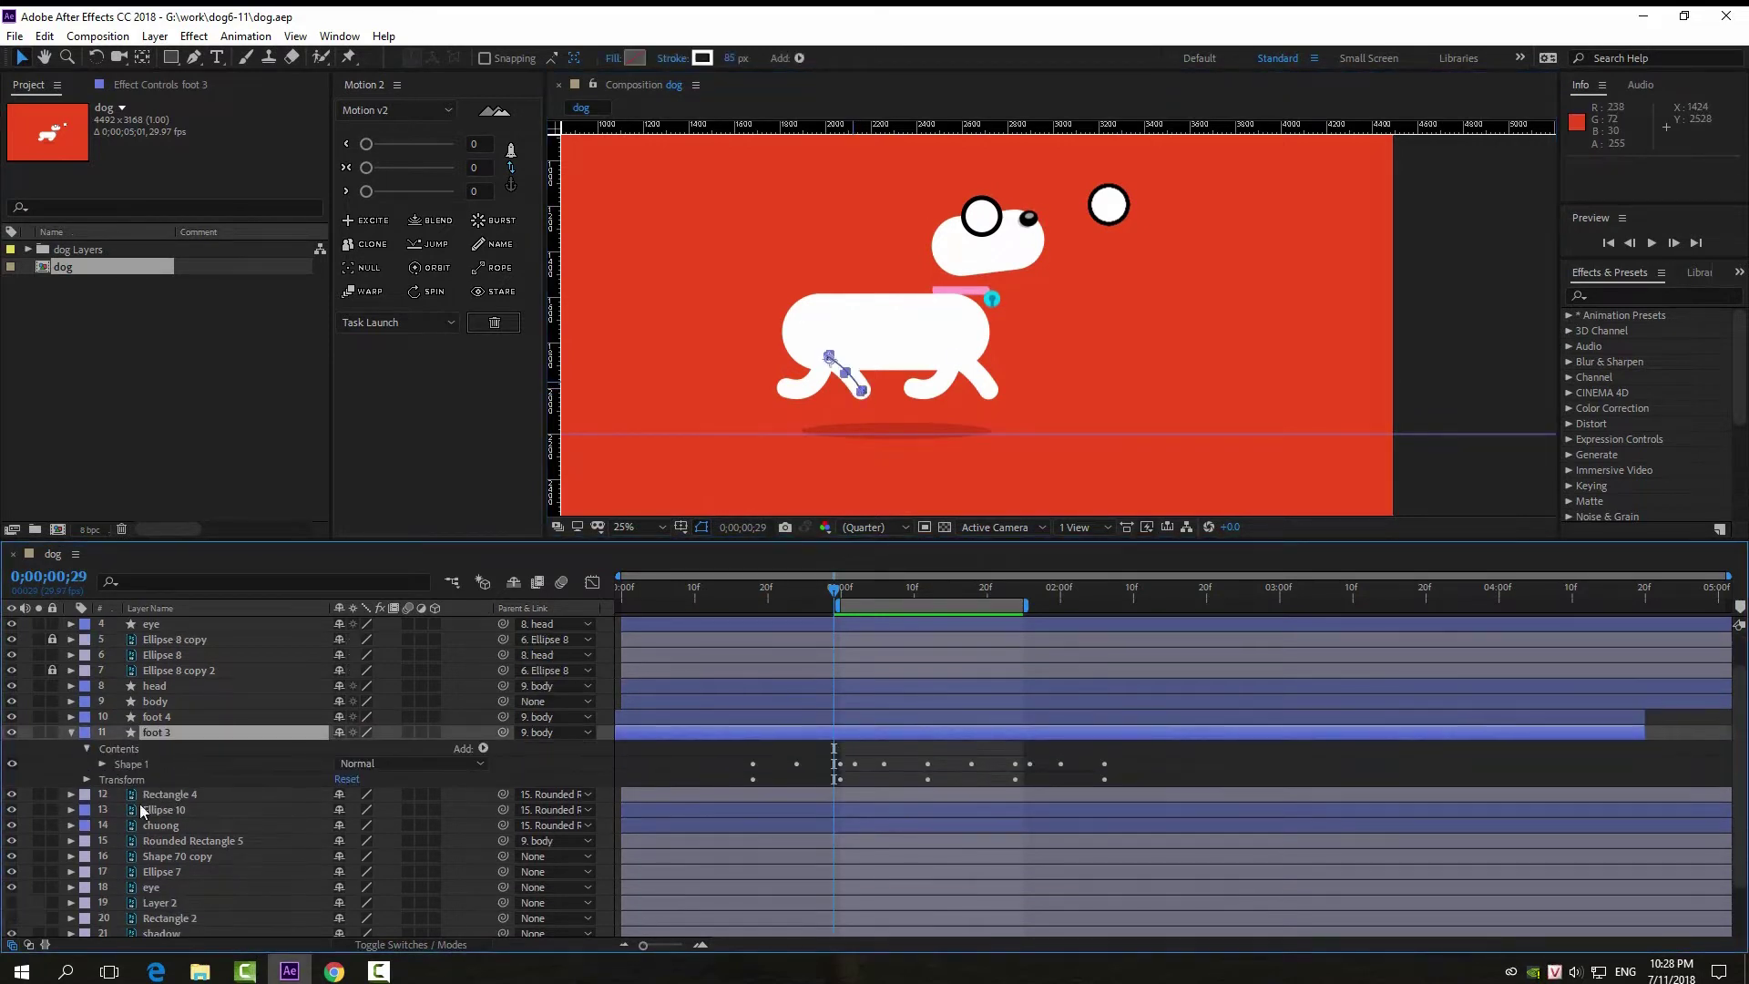
{"action": "left_click", "coordinate": [87, 748]}
{"action": "left_click", "coordinate": [483, 748]}
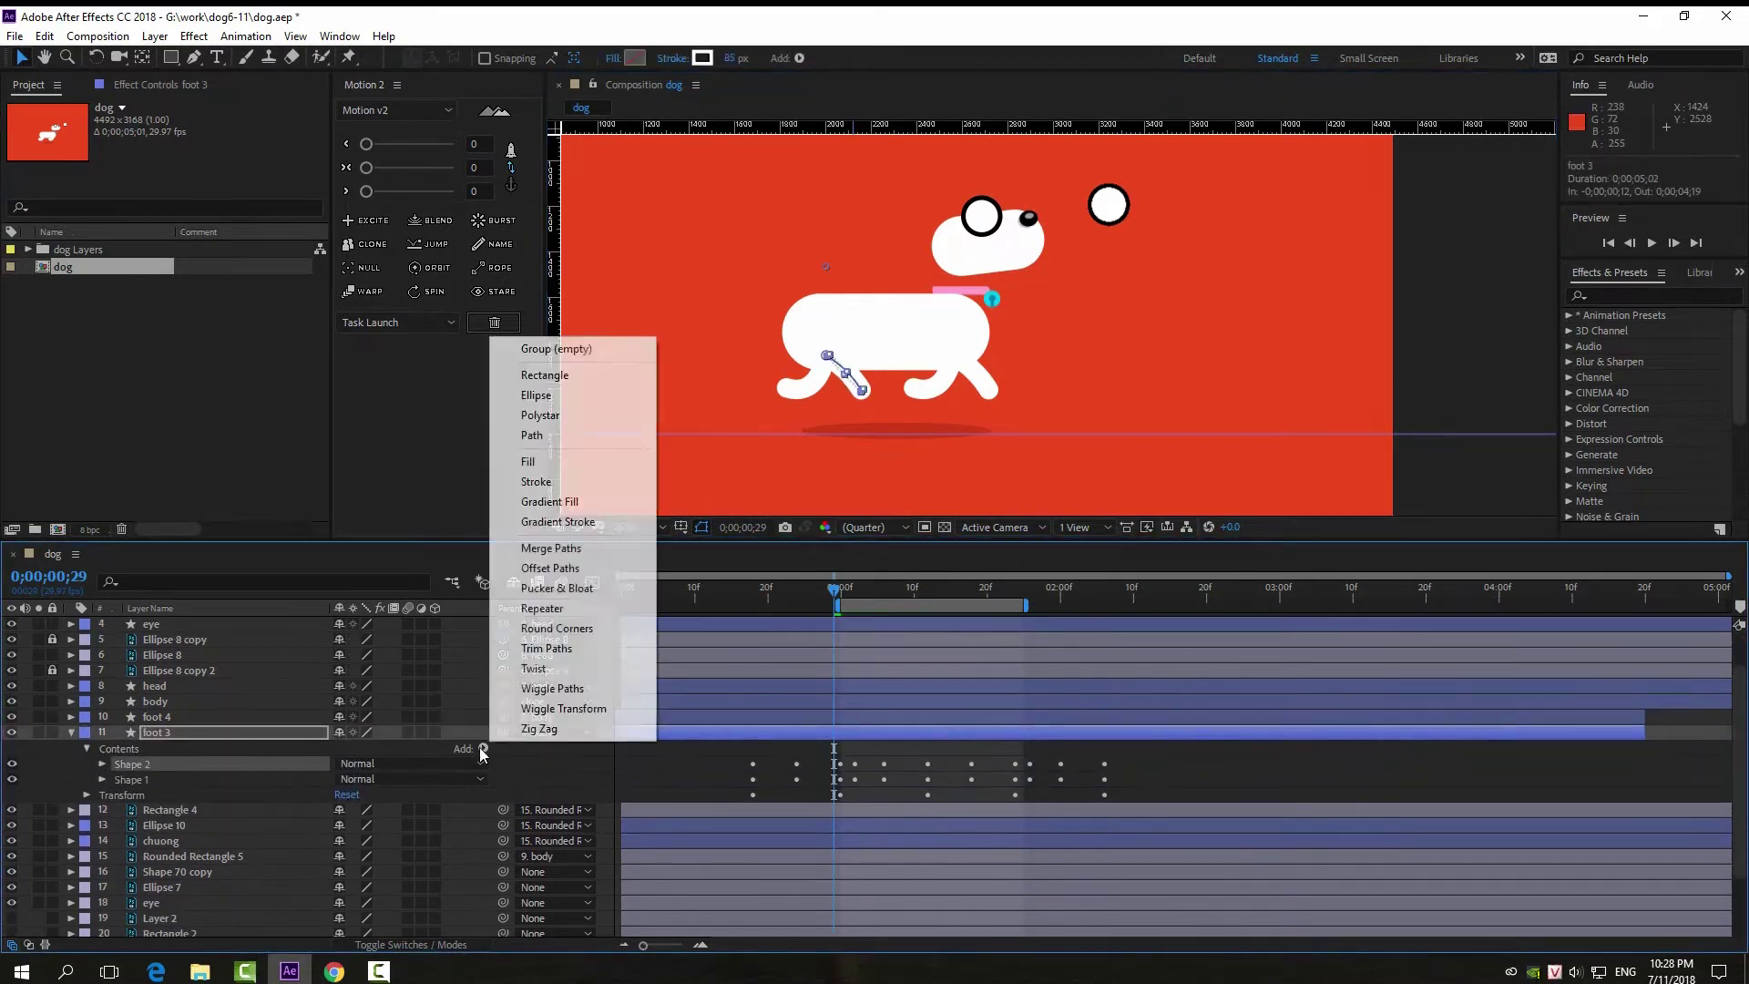
{"action": "left_click", "coordinate": [547, 649]}
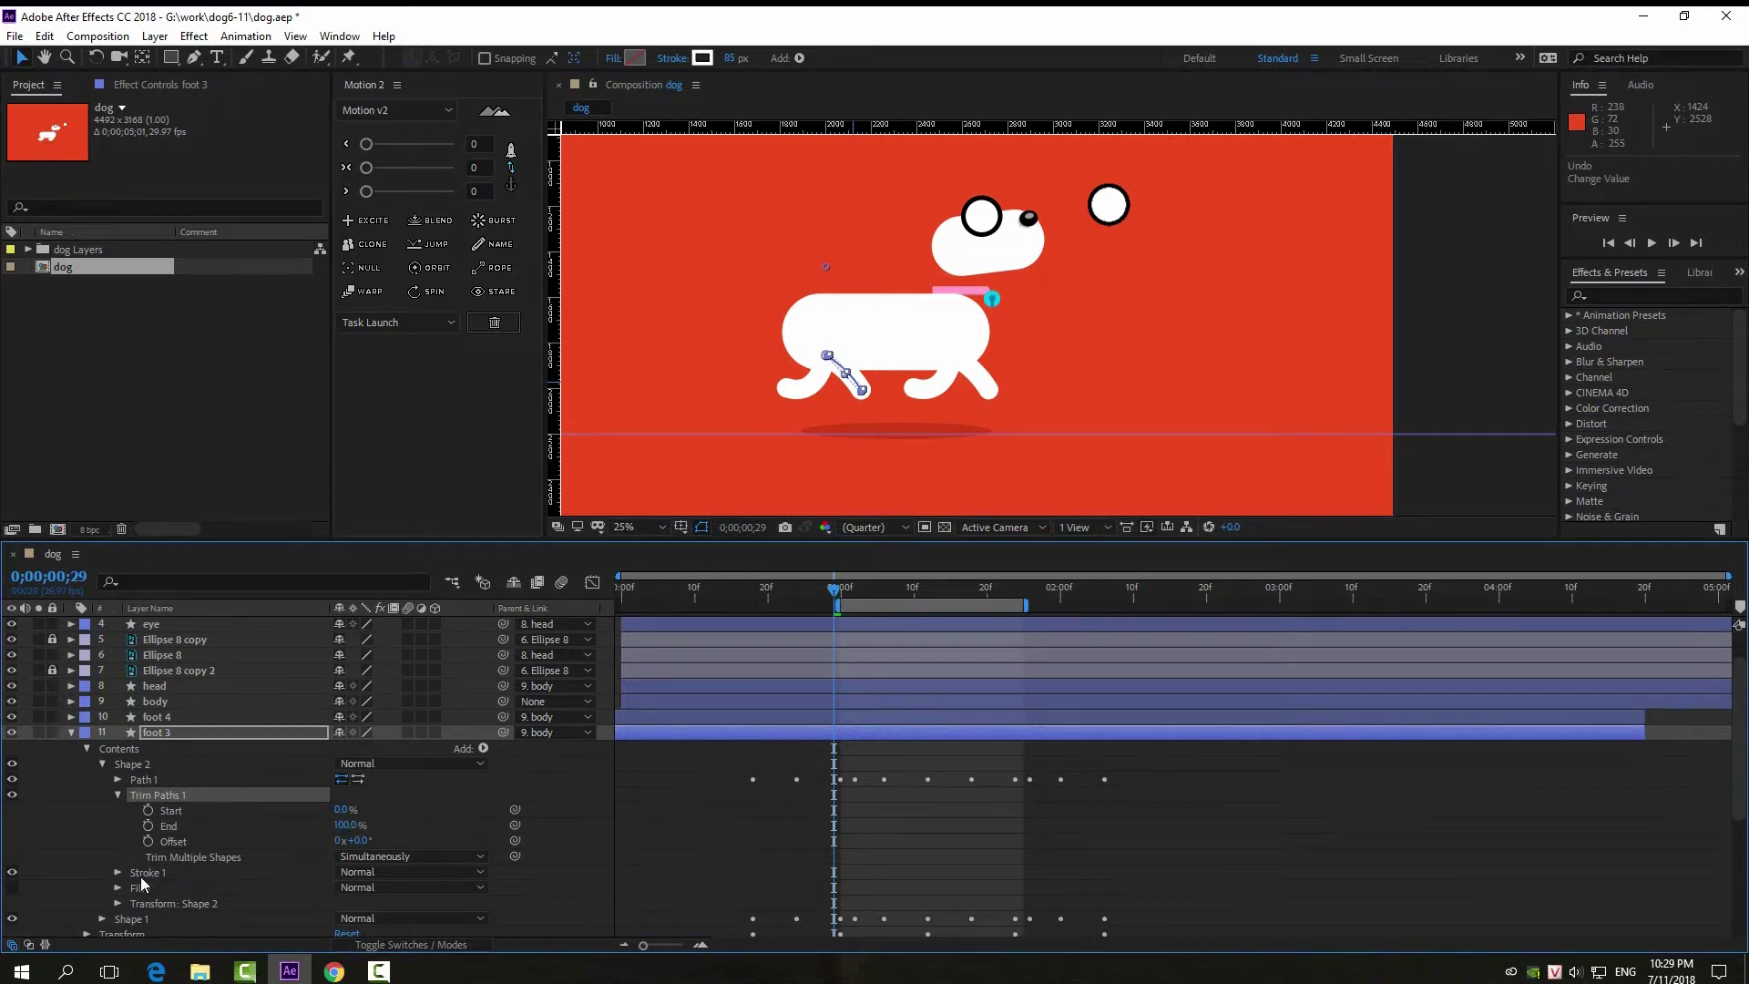
Step: Reveal Shape 2's stroke settings and save the project
{"action": "left_click", "coordinate": [118, 871]}
{"action": "scroll", "coordinate": [182, 865], "scroll_direction": "down", "scroll_amount": 1}
{"action": "left_click", "coordinate": [344, 835]}
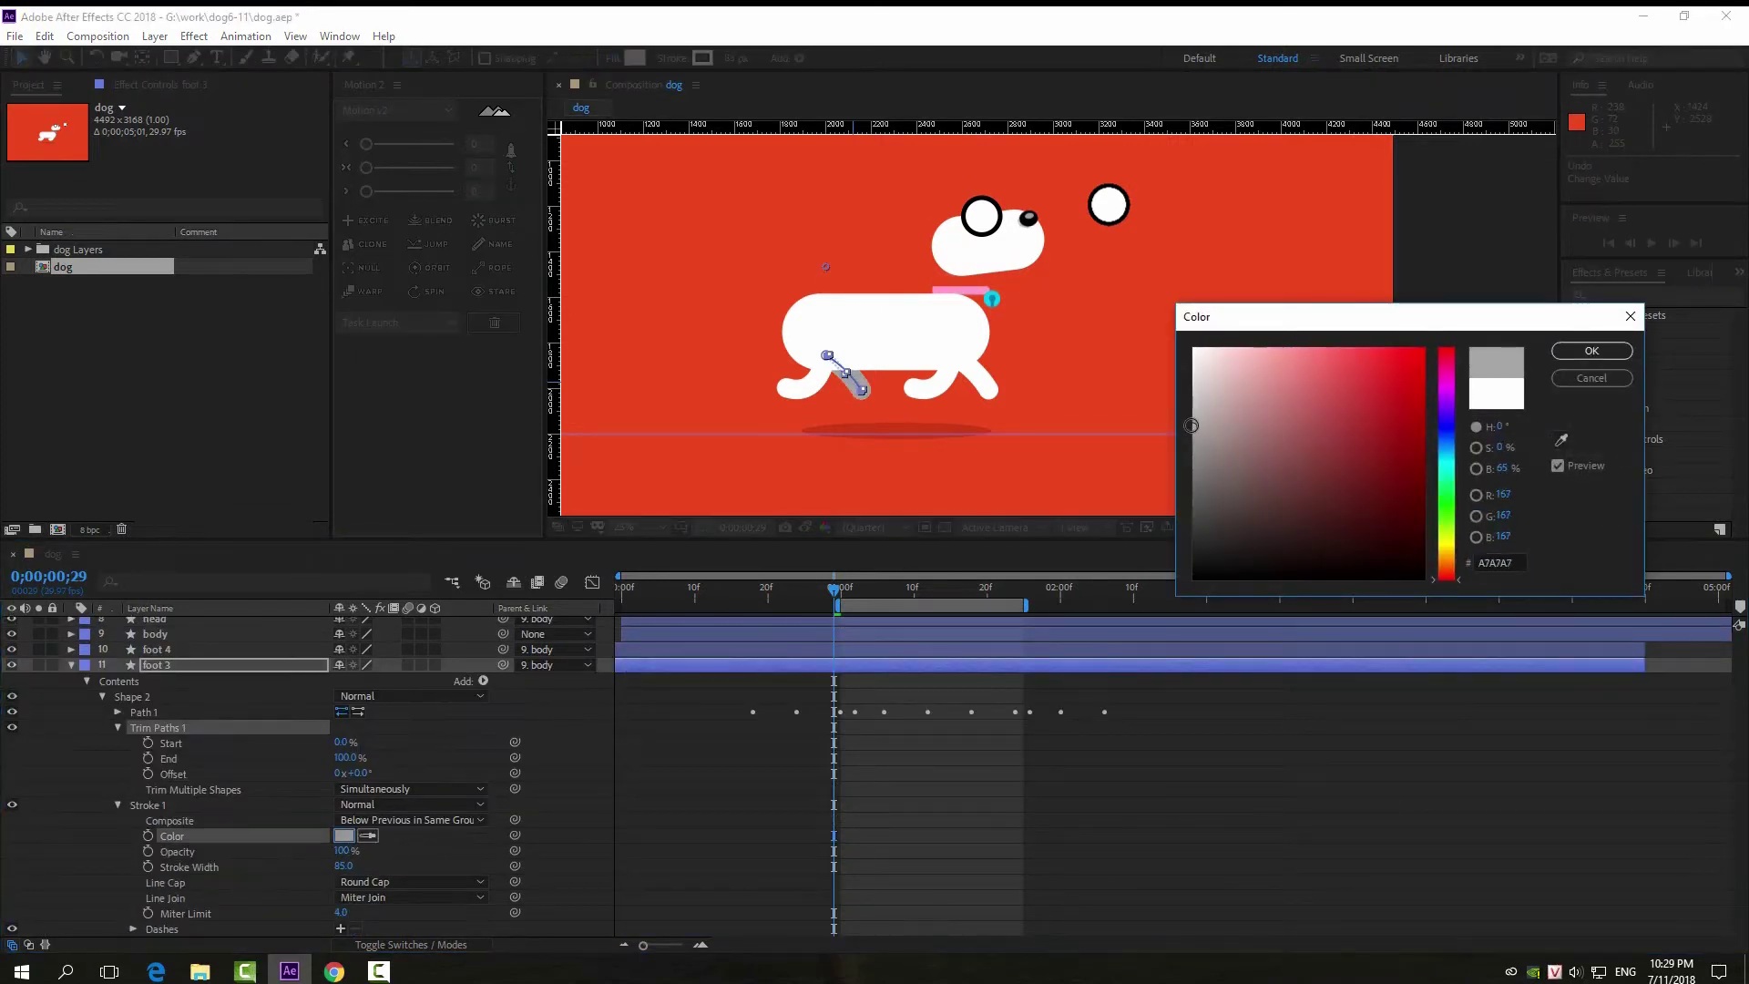
{"action": "key", "text": "Return"}
{"action": "key", "text": "ctrl+s"}
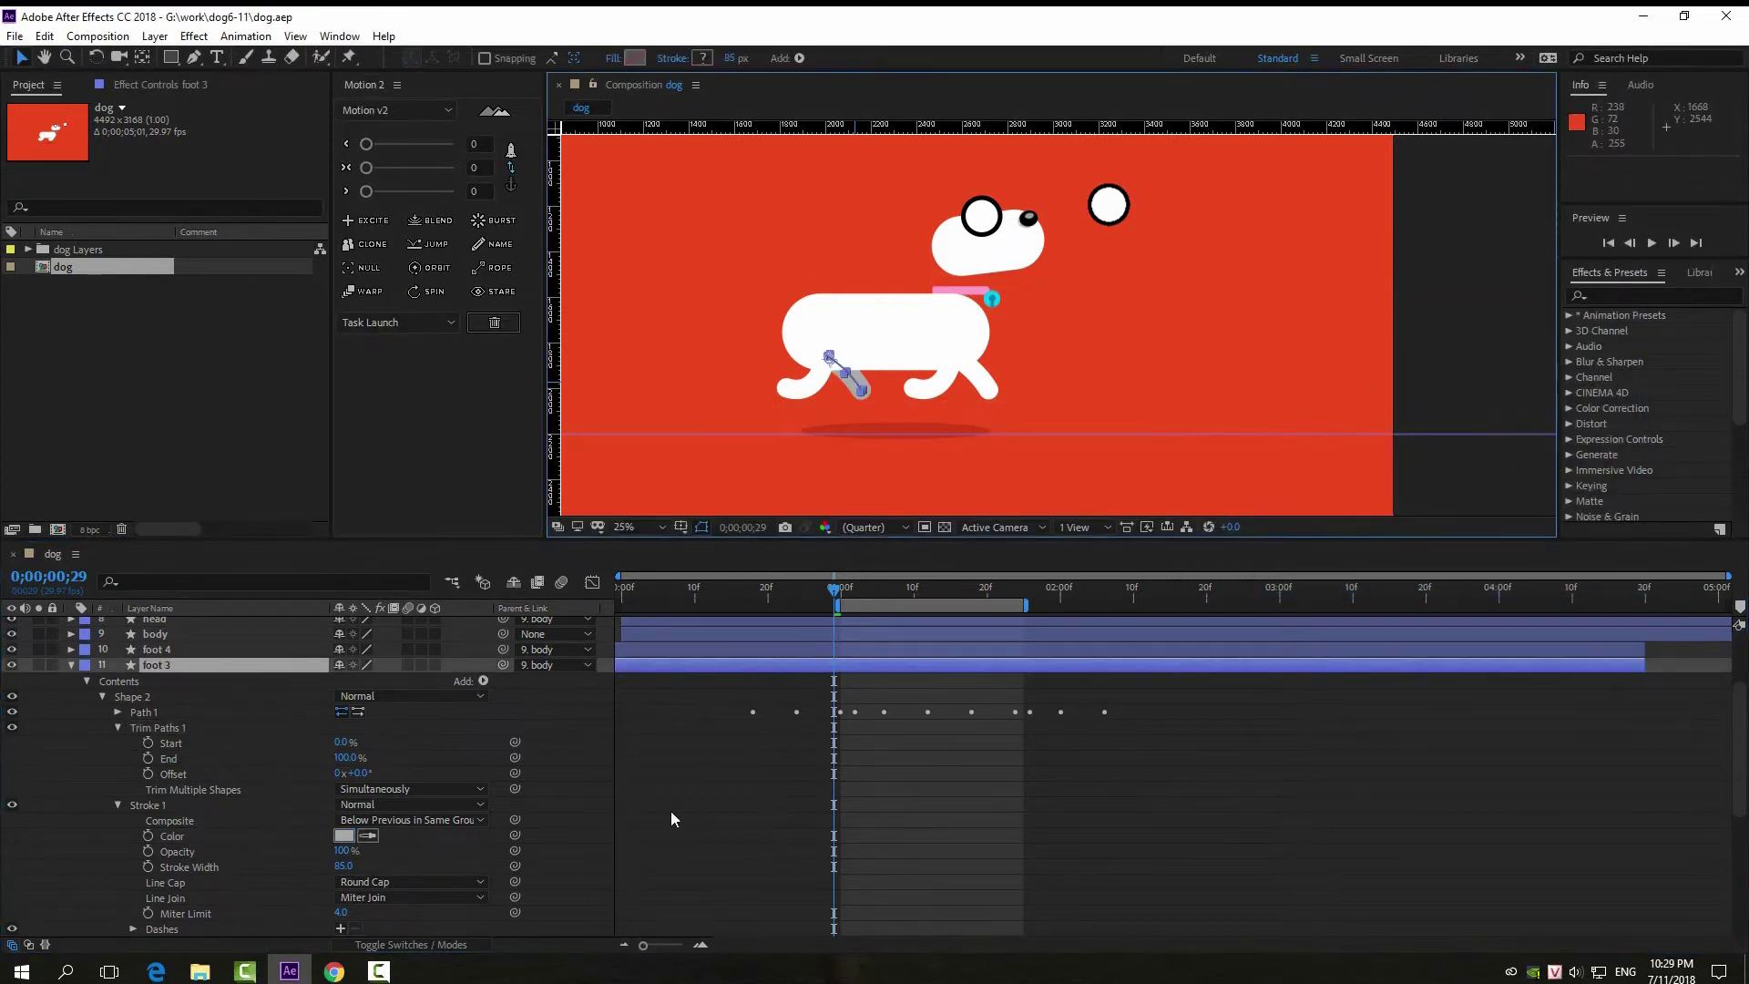
{"action": "scroll", "coordinate": [217, 796], "scroll_direction": "down", "scroll_amount": 2}
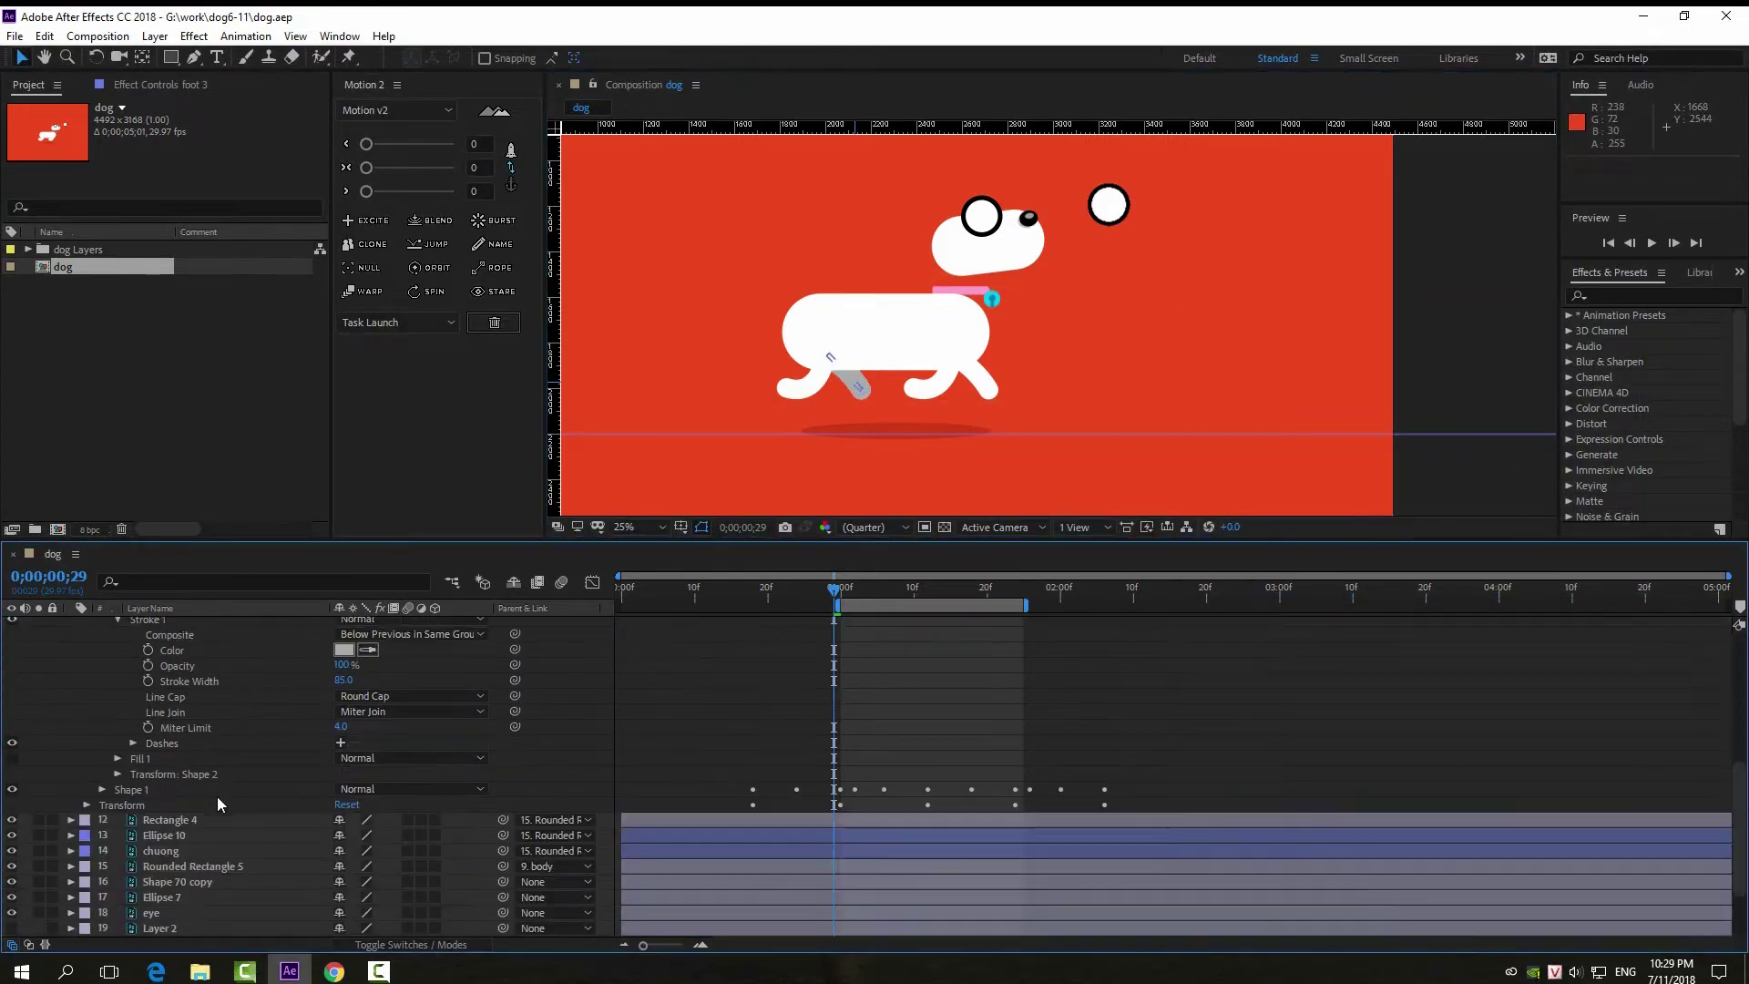
{"action": "scroll", "coordinate": [291, 807], "scroll_direction": "down", "scroll_amount": 1}
Step: Give foot 3's stroke a black colour and Butt Cap line cap, then preview the walk
{"action": "left_click", "coordinate": [859, 387]}
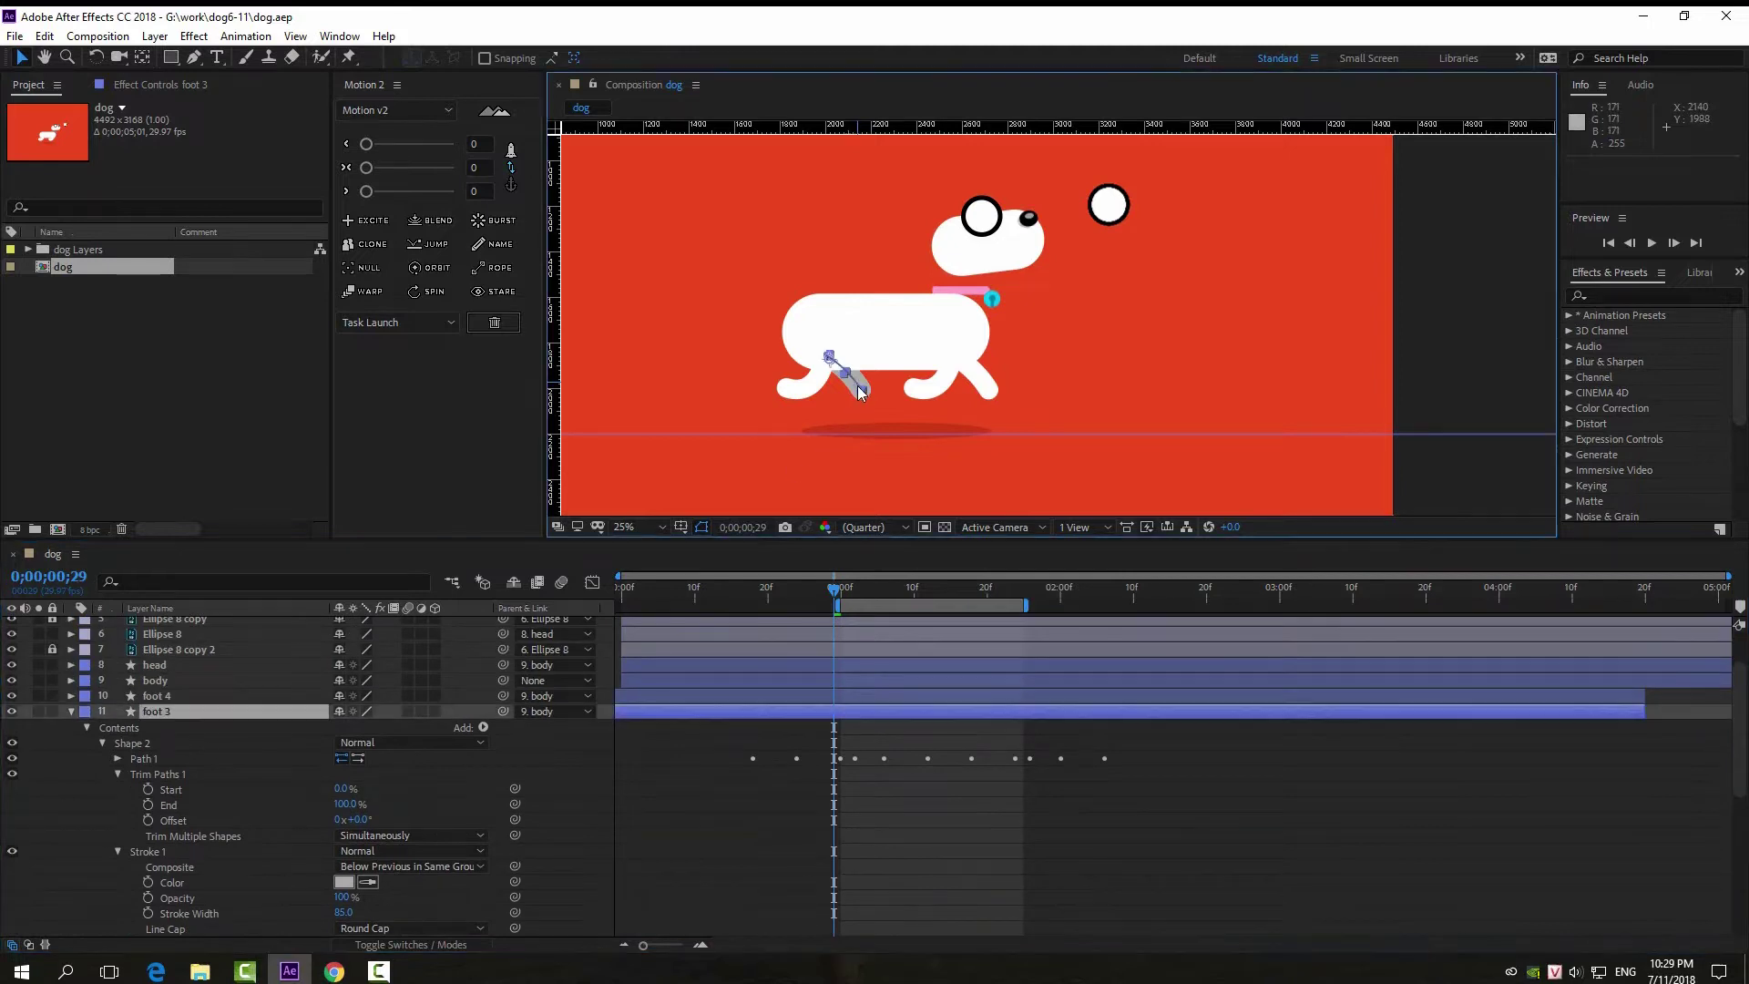
{"action": "left_click", "coordinate": [343, 882]}
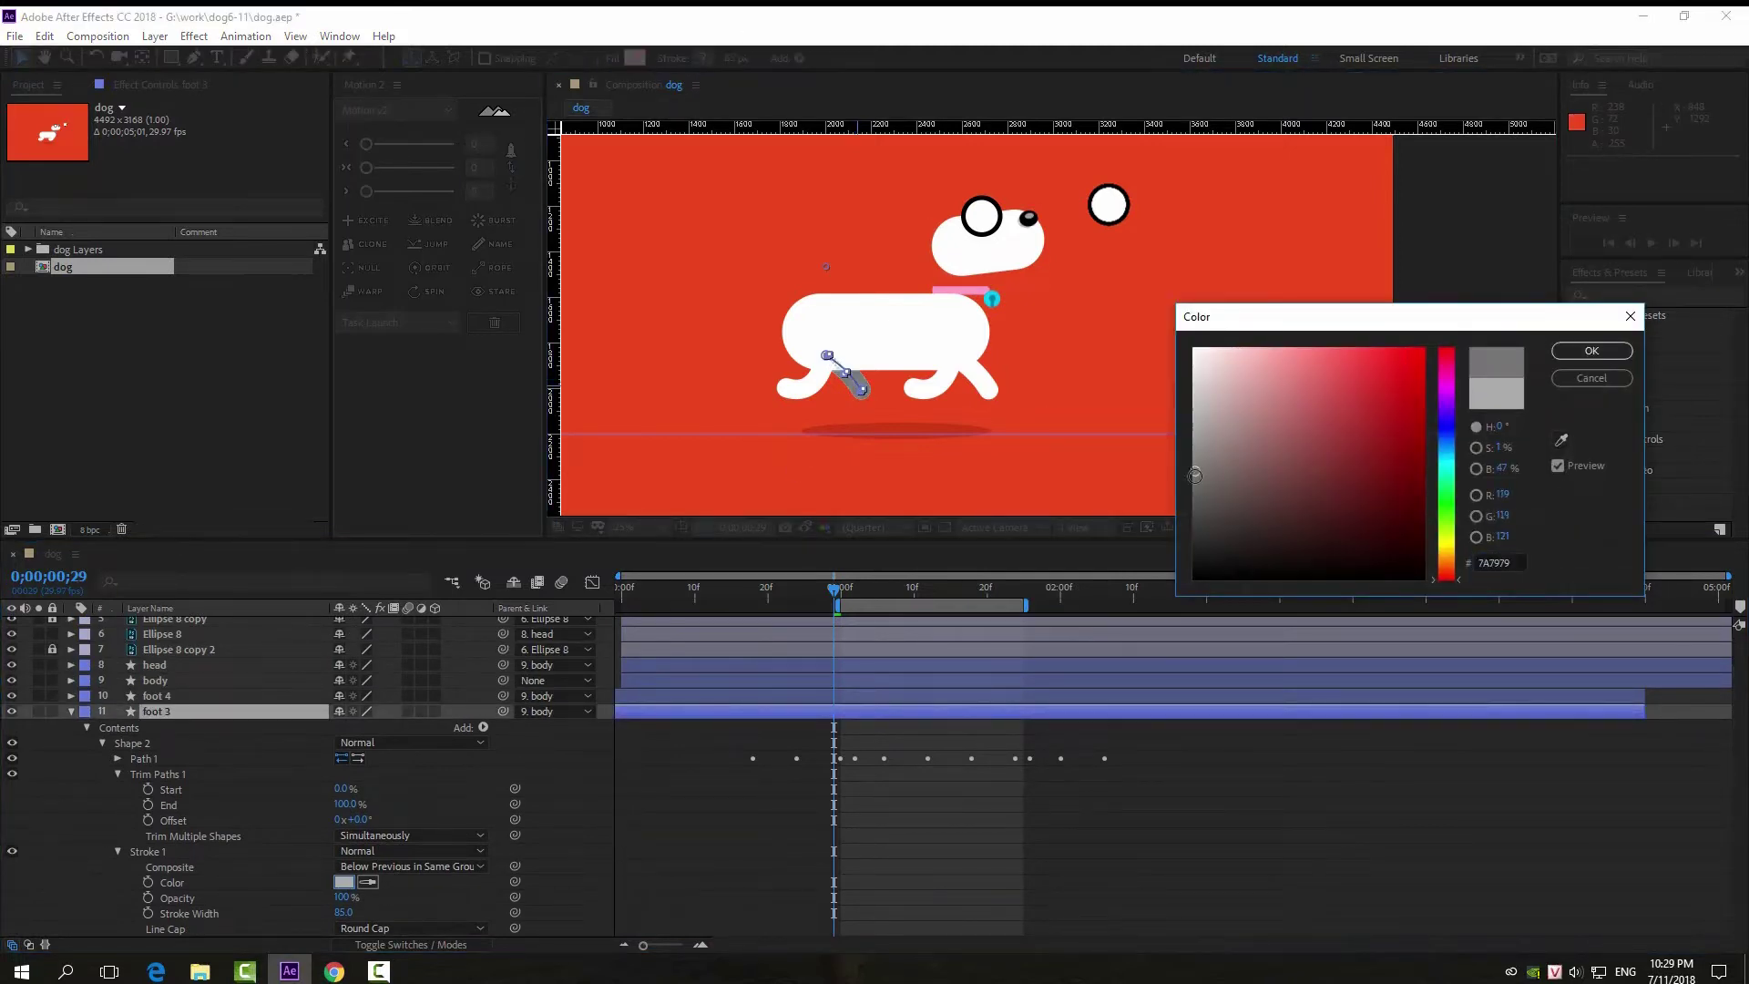
{"action": "key", "text": "Return"}
{"action": "scroll", "coordinate": [333, 879], "scroll_direction": "down", "scroll_amount": 1}
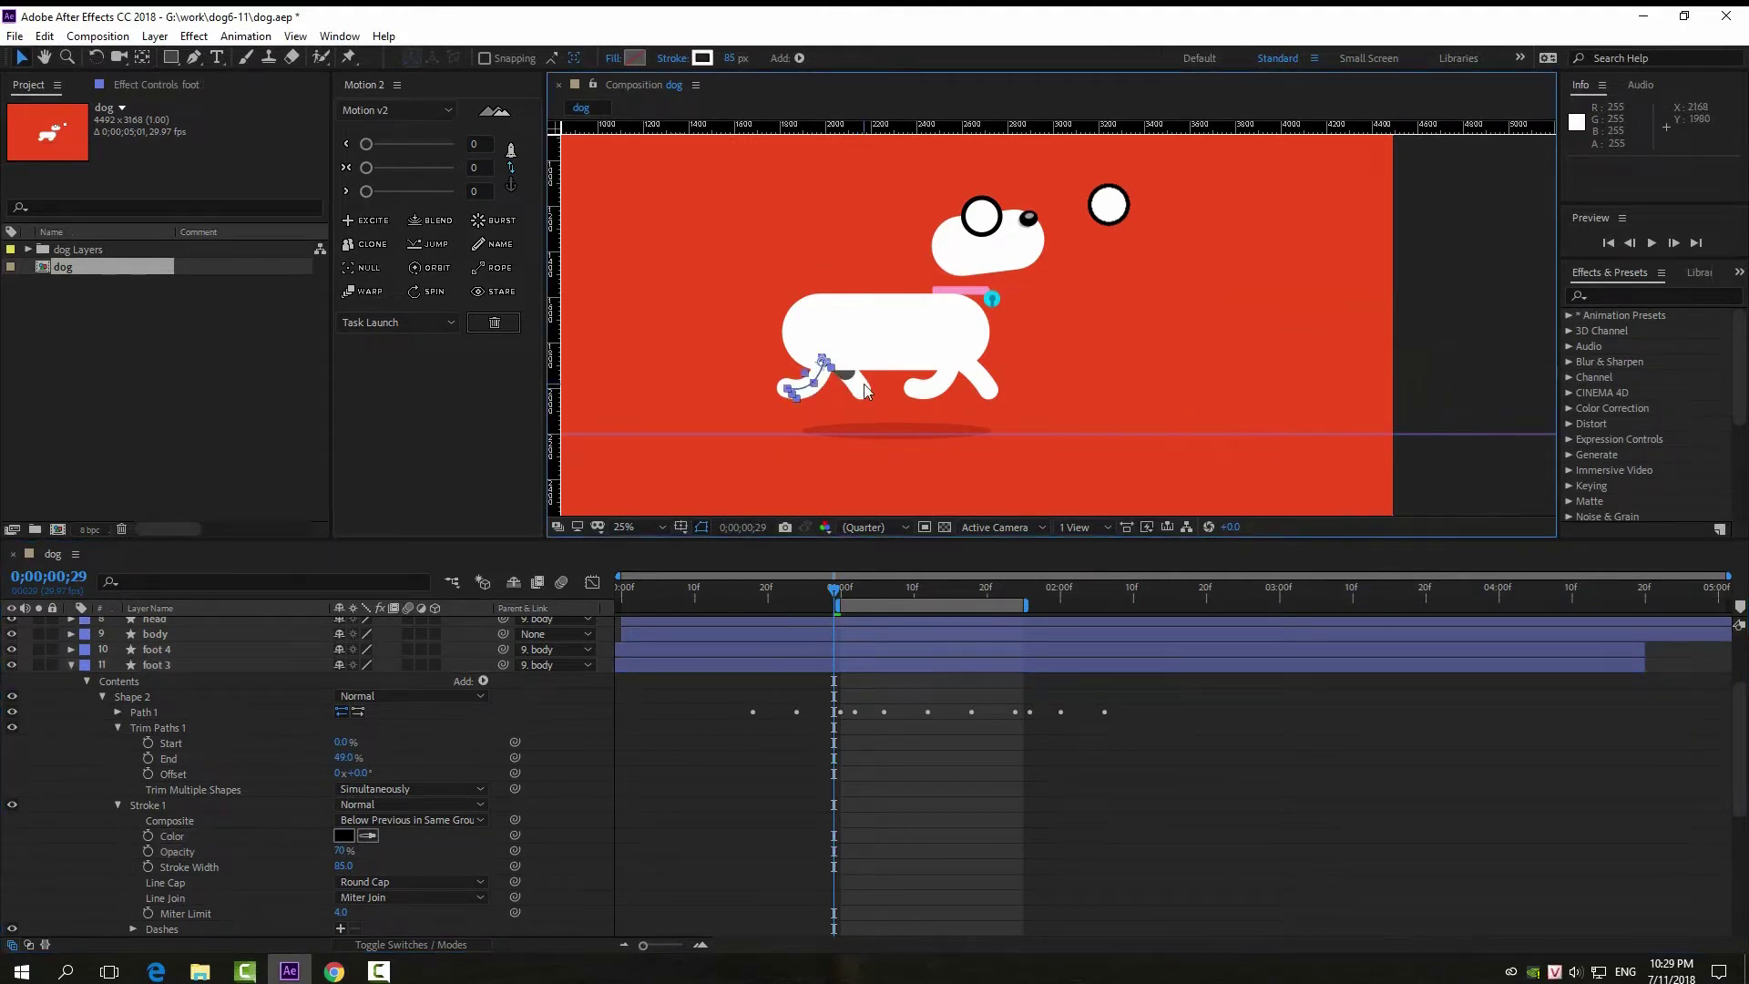
{"action": "left_click", "coordinate": [401, 882]}
{"action": "left_click", "coordinate": [386, 822]}
{"action": "left_click", "coordinate": [975, 768]}
{"action": "key", "text": "space"}
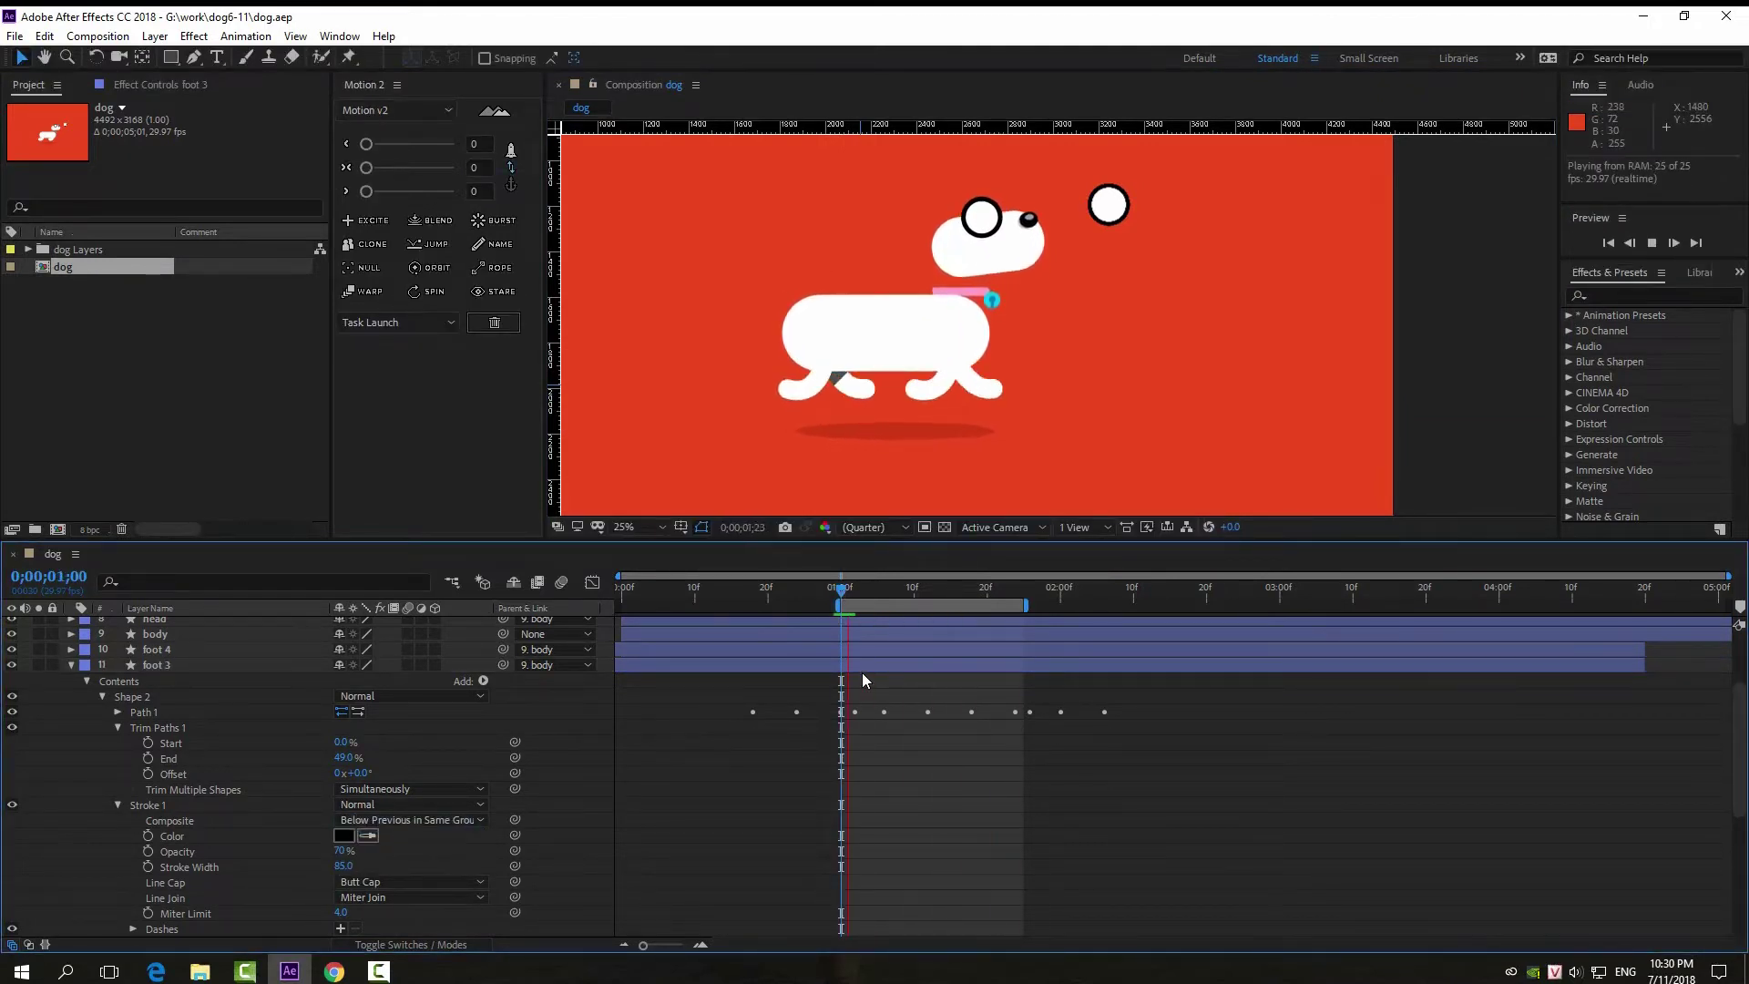
{"action": "left_click", "coordinate": [1111, 222]}
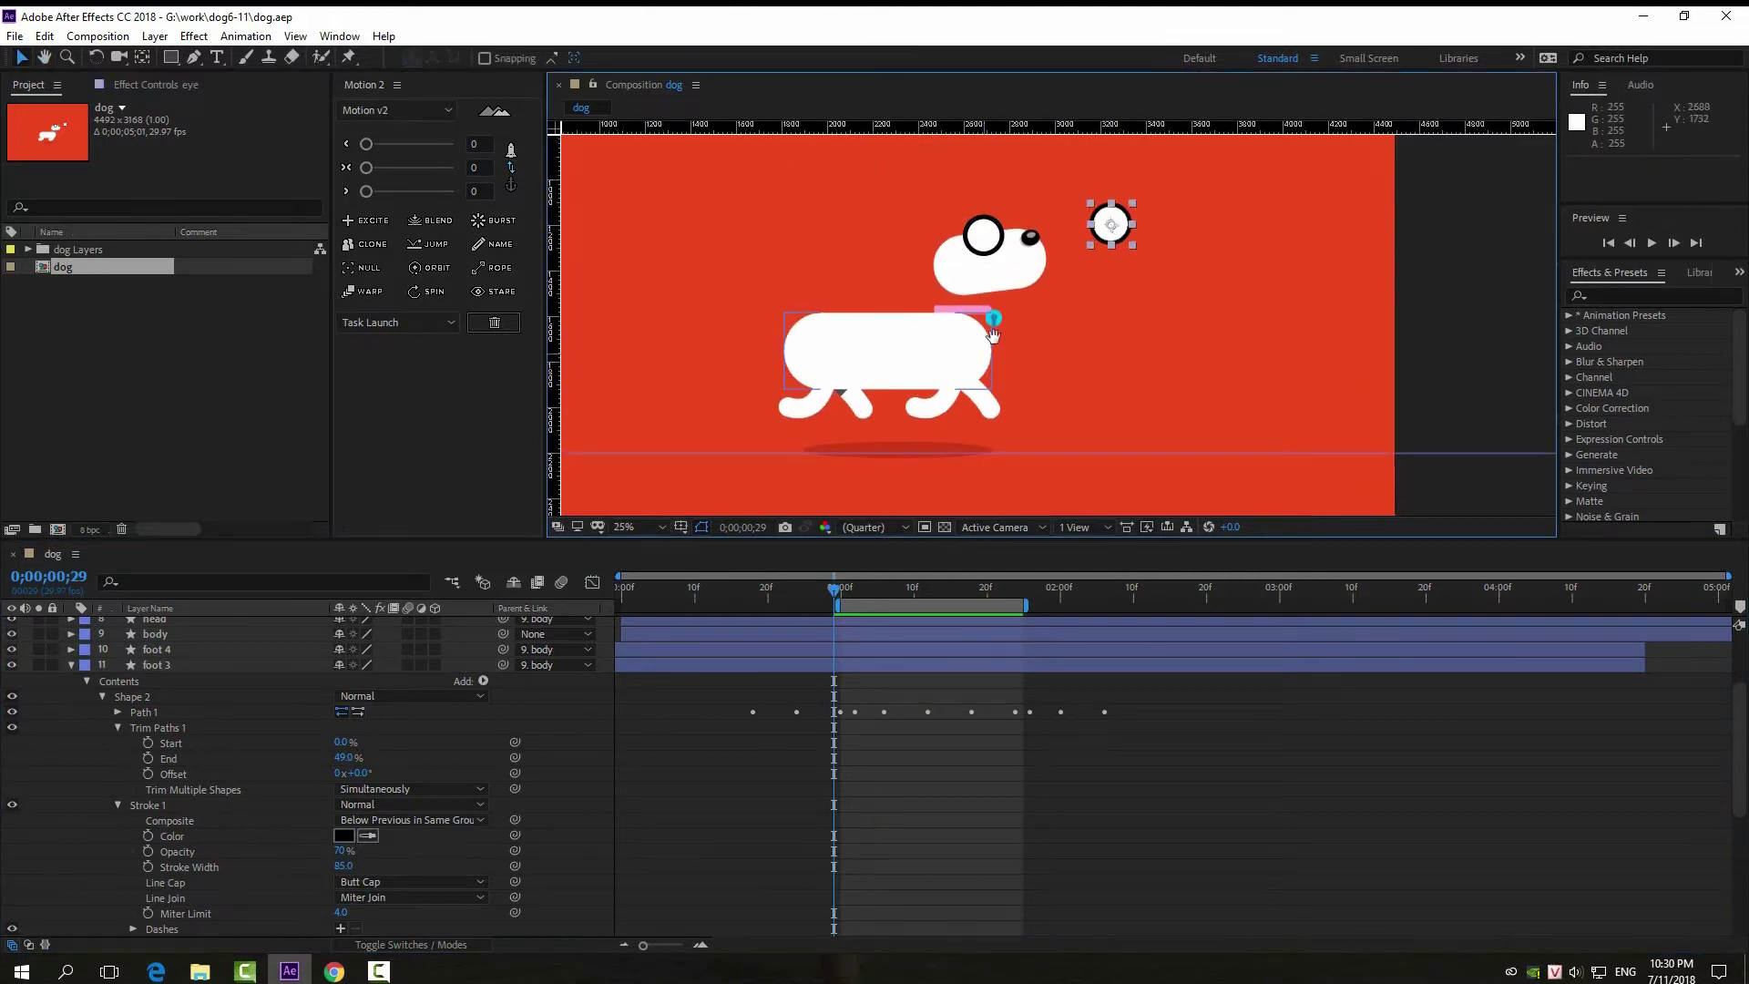
Step: Sample the black of the dog's pupil as foot 3's stroke colour and zoom out
{"action": "scroll", "coordinate": [999, 271], "scroll_direction": "up", "scroll_amount": 3}
{"action": "left_click", "coordinate": [1002, 271]}
{"action": "scroll", "coordinate": [1002, 271], "scroll_direction": "up", "scroll_amount": 2}
{"action": "scroll", "coordinate": [1265, 314], "scroll_direction": "down", "scroll_amount": 4}
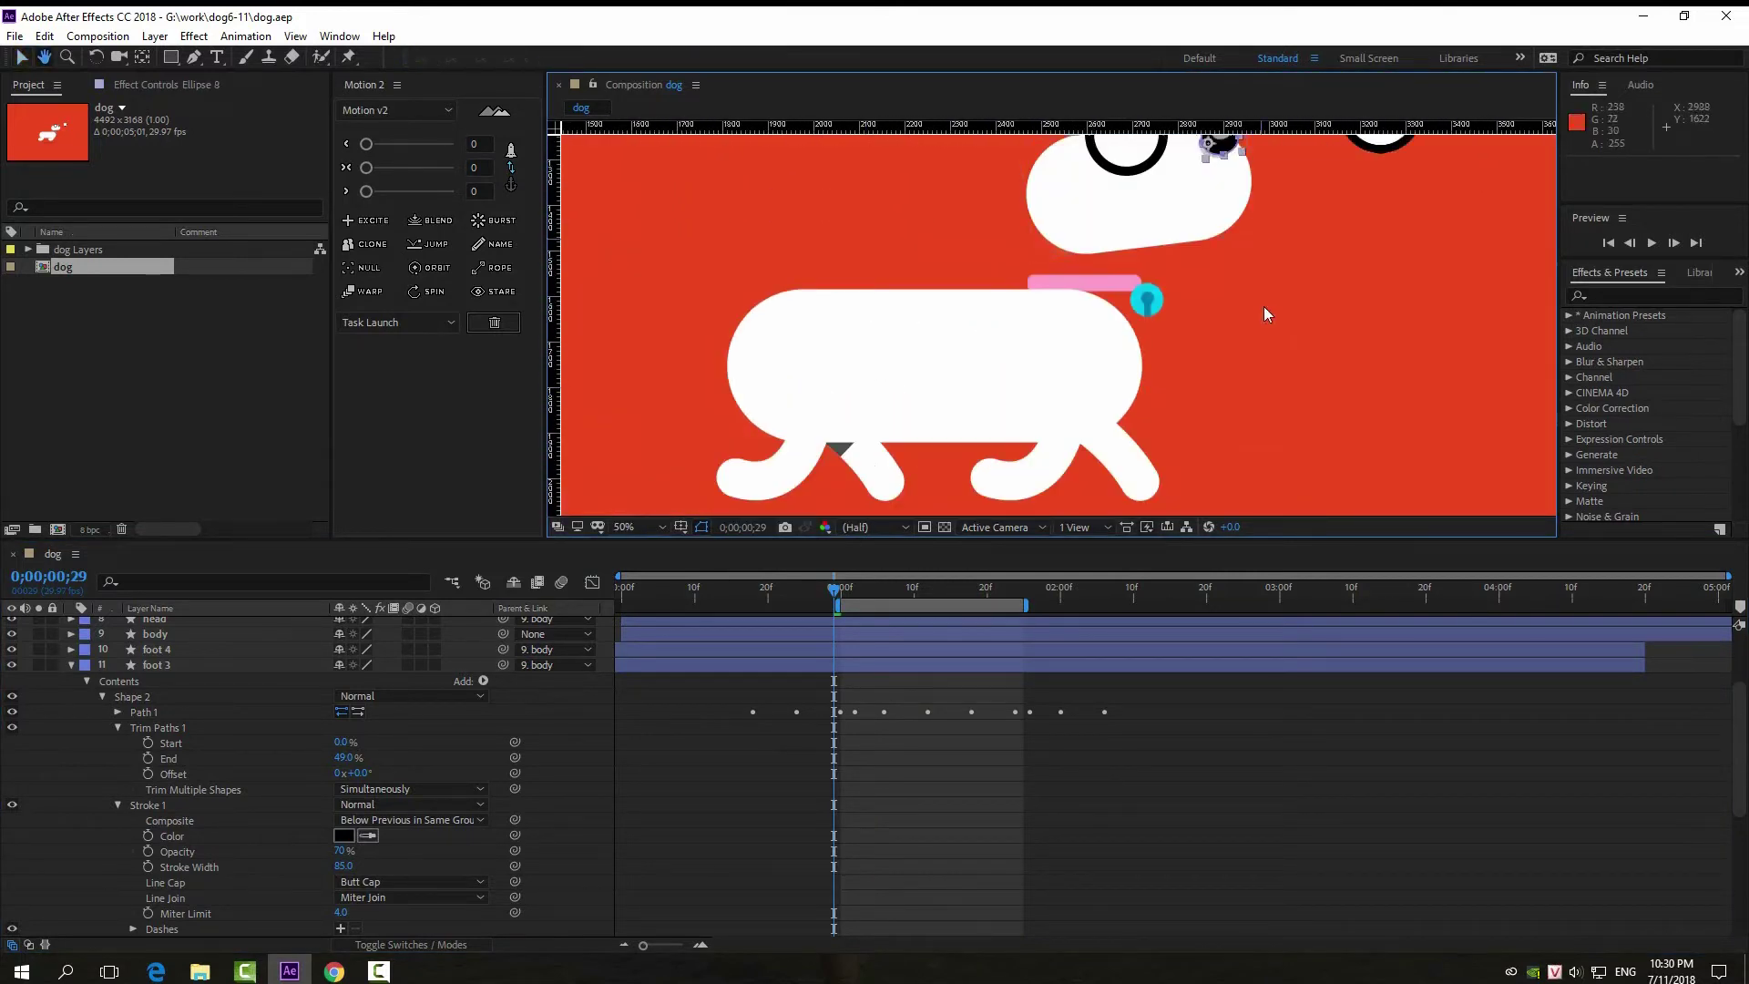
{"action": "left_click_drag", "start_coordinate": [1078, 358], "coordinate": [949, 396]}
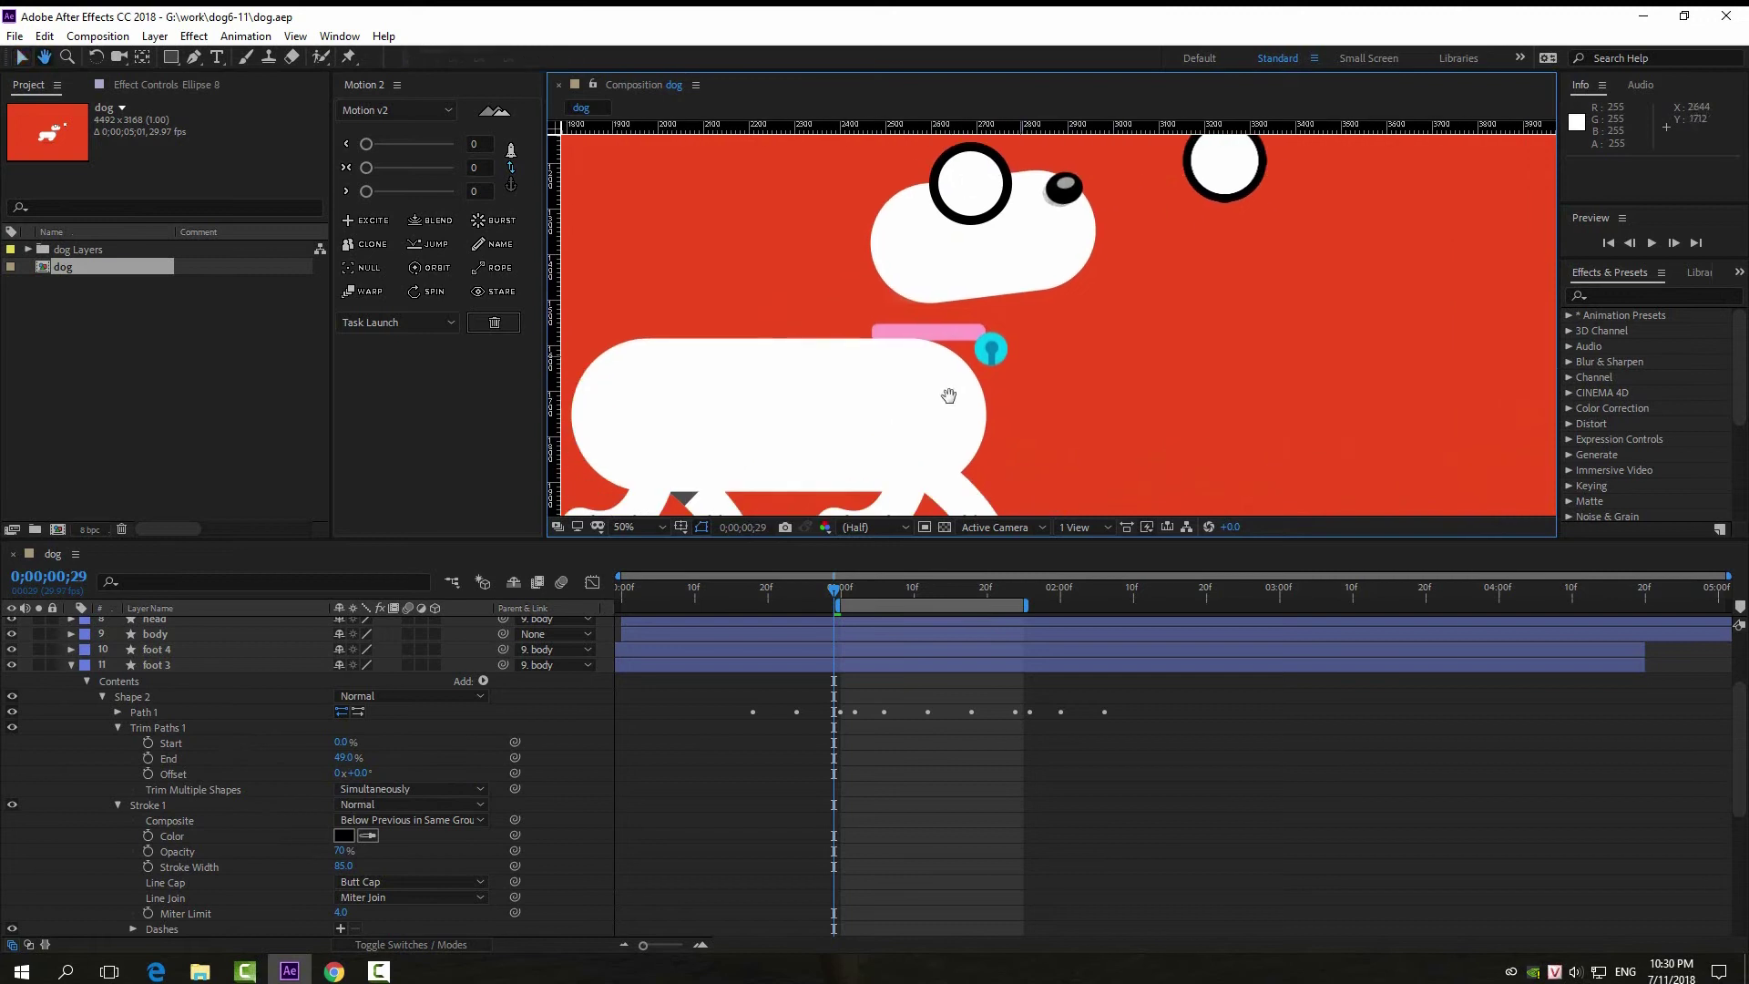
{"action": "left_click", "coordinate": [372, 836]}
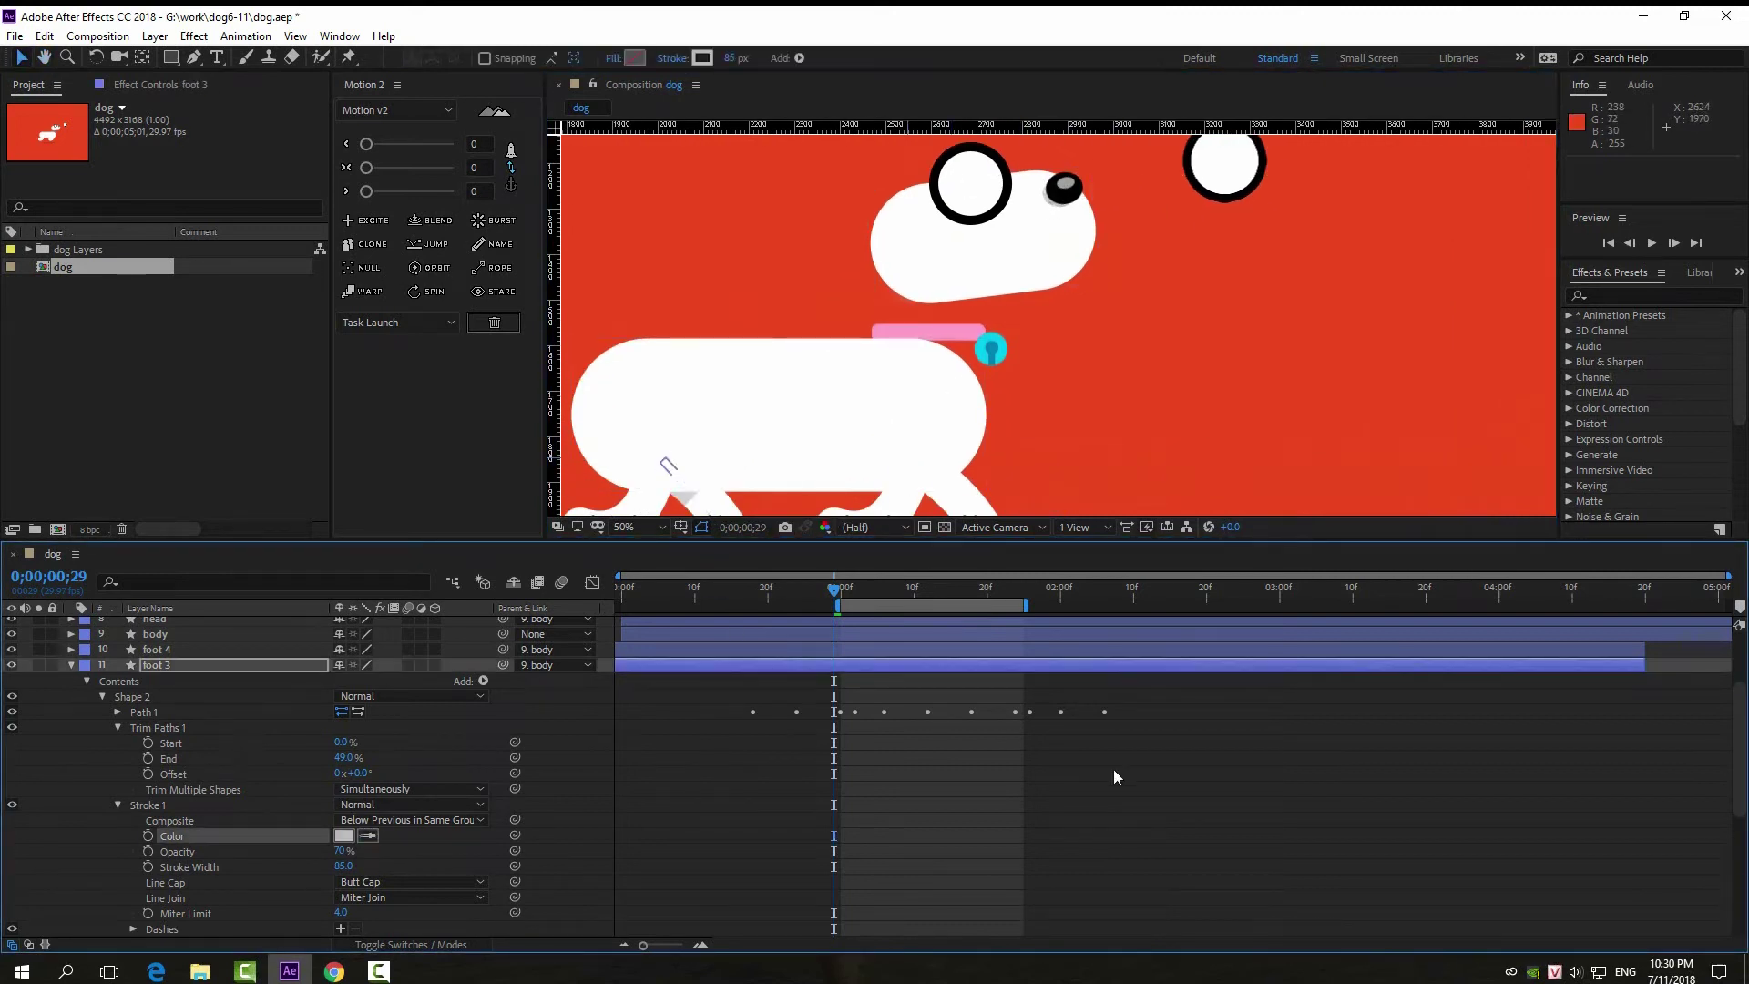
{"action": "key", "text": "comma"}
{"action": "right_click", "coordinate": [149, 702]}
Step: Play back the walk cycle, then select Shape 2 of foot 3
{"action": "left_click", "coordinate": [102, 697]}
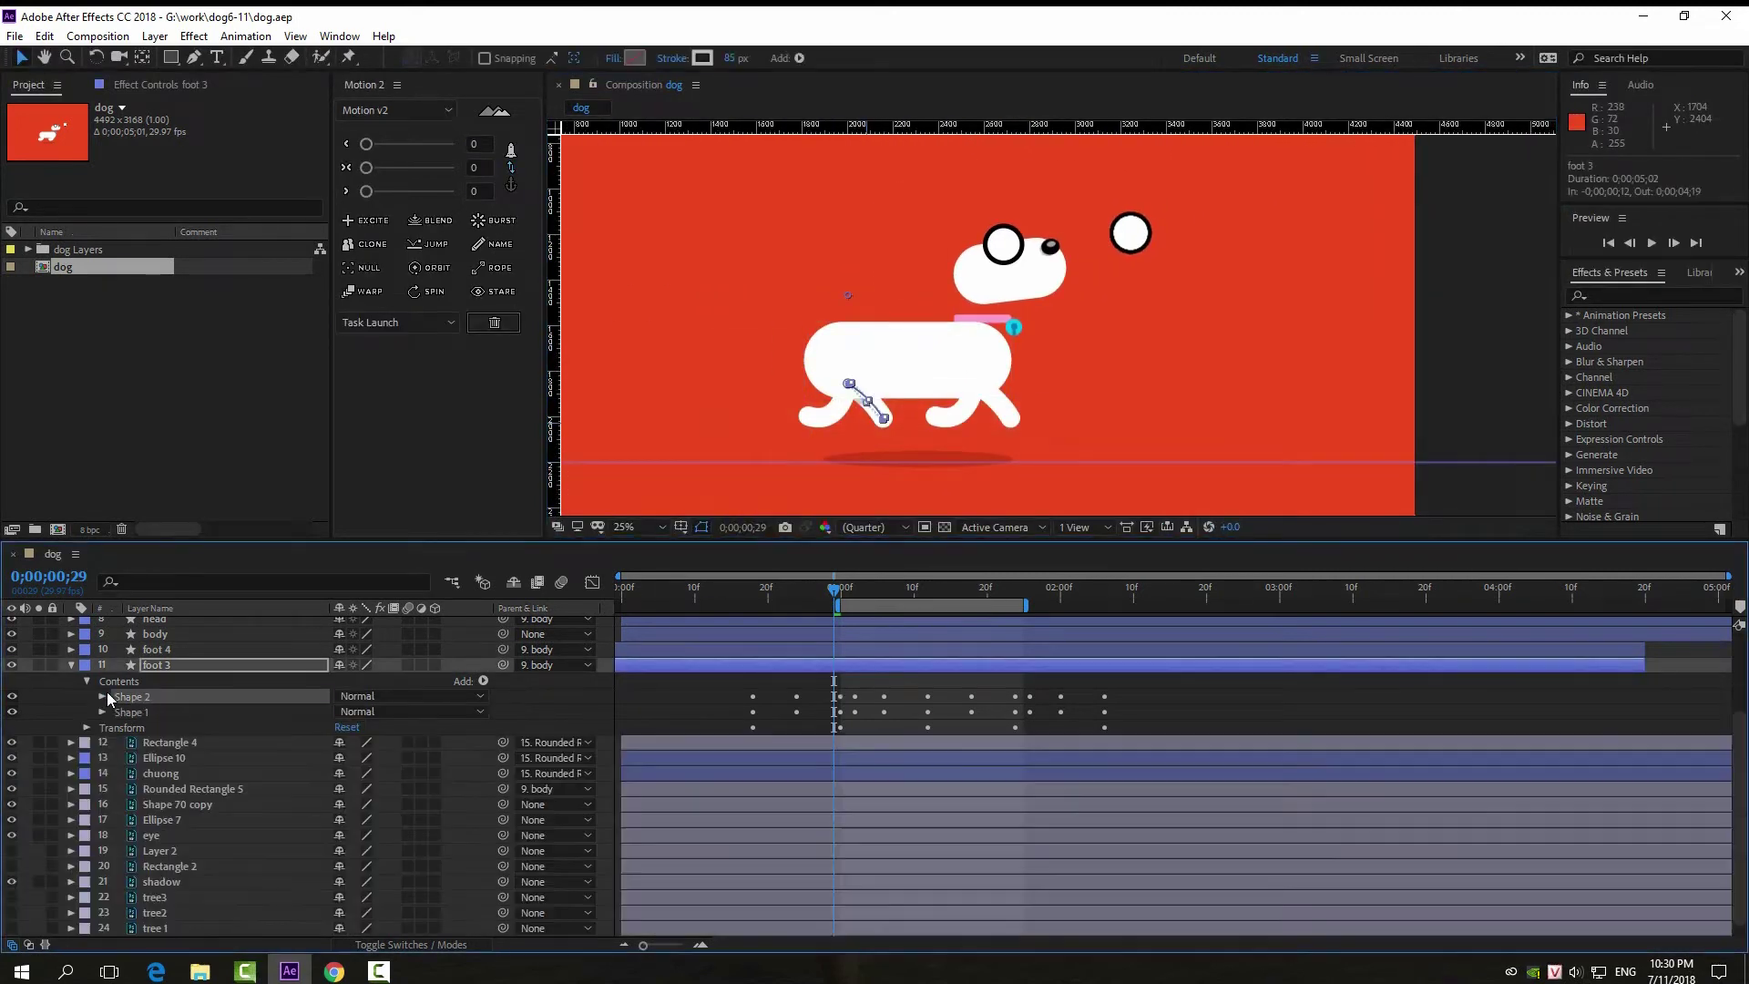
{"action": "key", "text": "space"}
{"action": "left_click", "coordinate": [838, 405]}
{"action": "scroll", "coordinate": [838, 406], "scroll_direction": "up", "scroll_amount": 2}
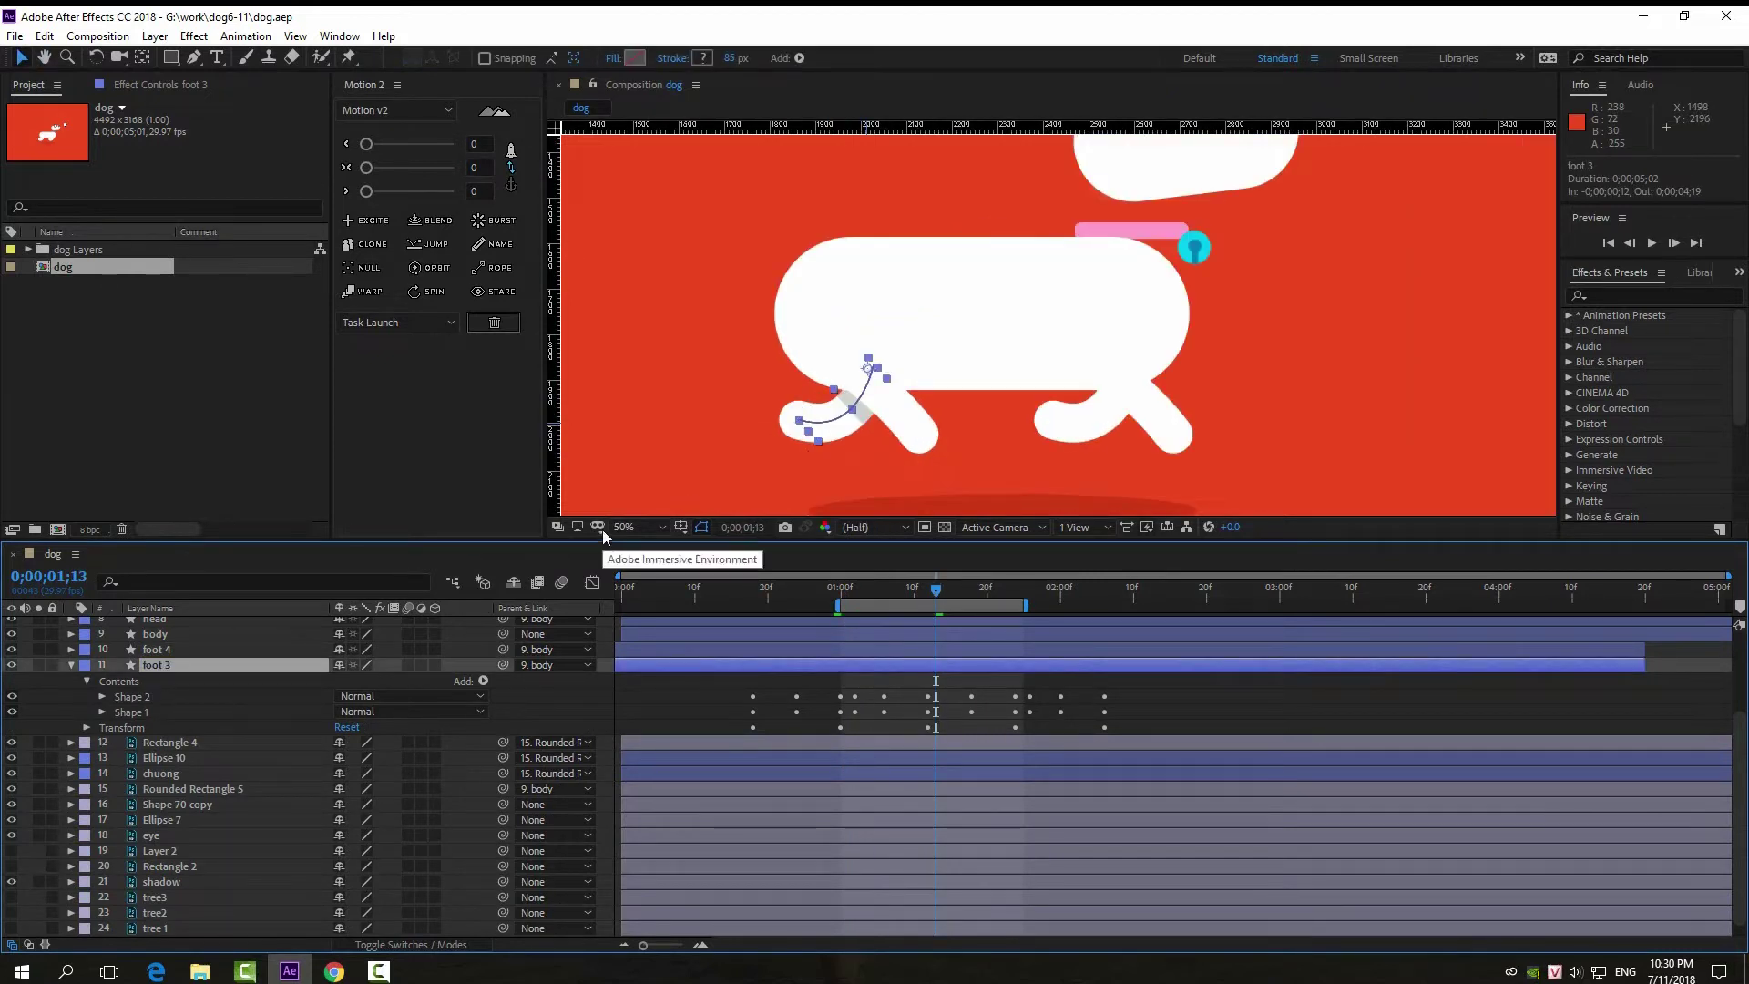
{"action": "left_click", "coordinate": [200, 674]}
{"action": "left_click", "coordinate": [132, 698]}
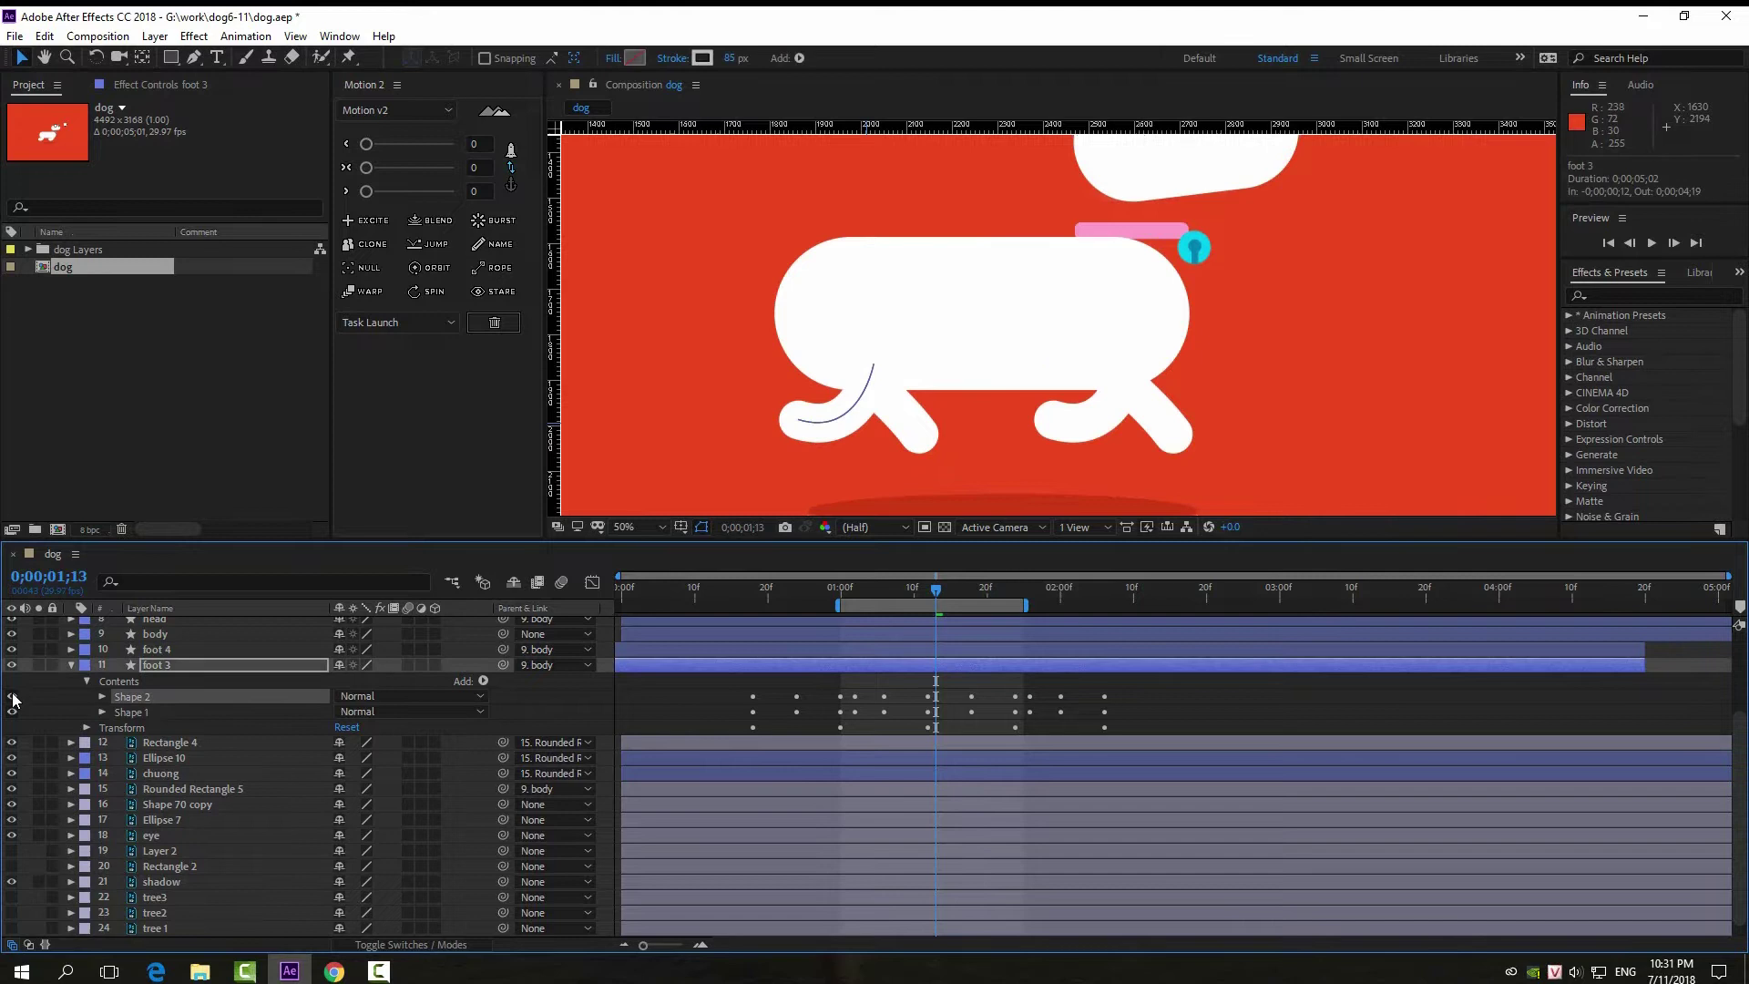
Step: Add an Inner Shadow layer style to foot 3 and rotate its angle to 1x+37°
{"action": "right_click", "coordinate": [172, 667]}
{"action": "mouse_move", "coordinate": [273, 408]}
{"action": "left_click", "coordinate": [485, 493]}
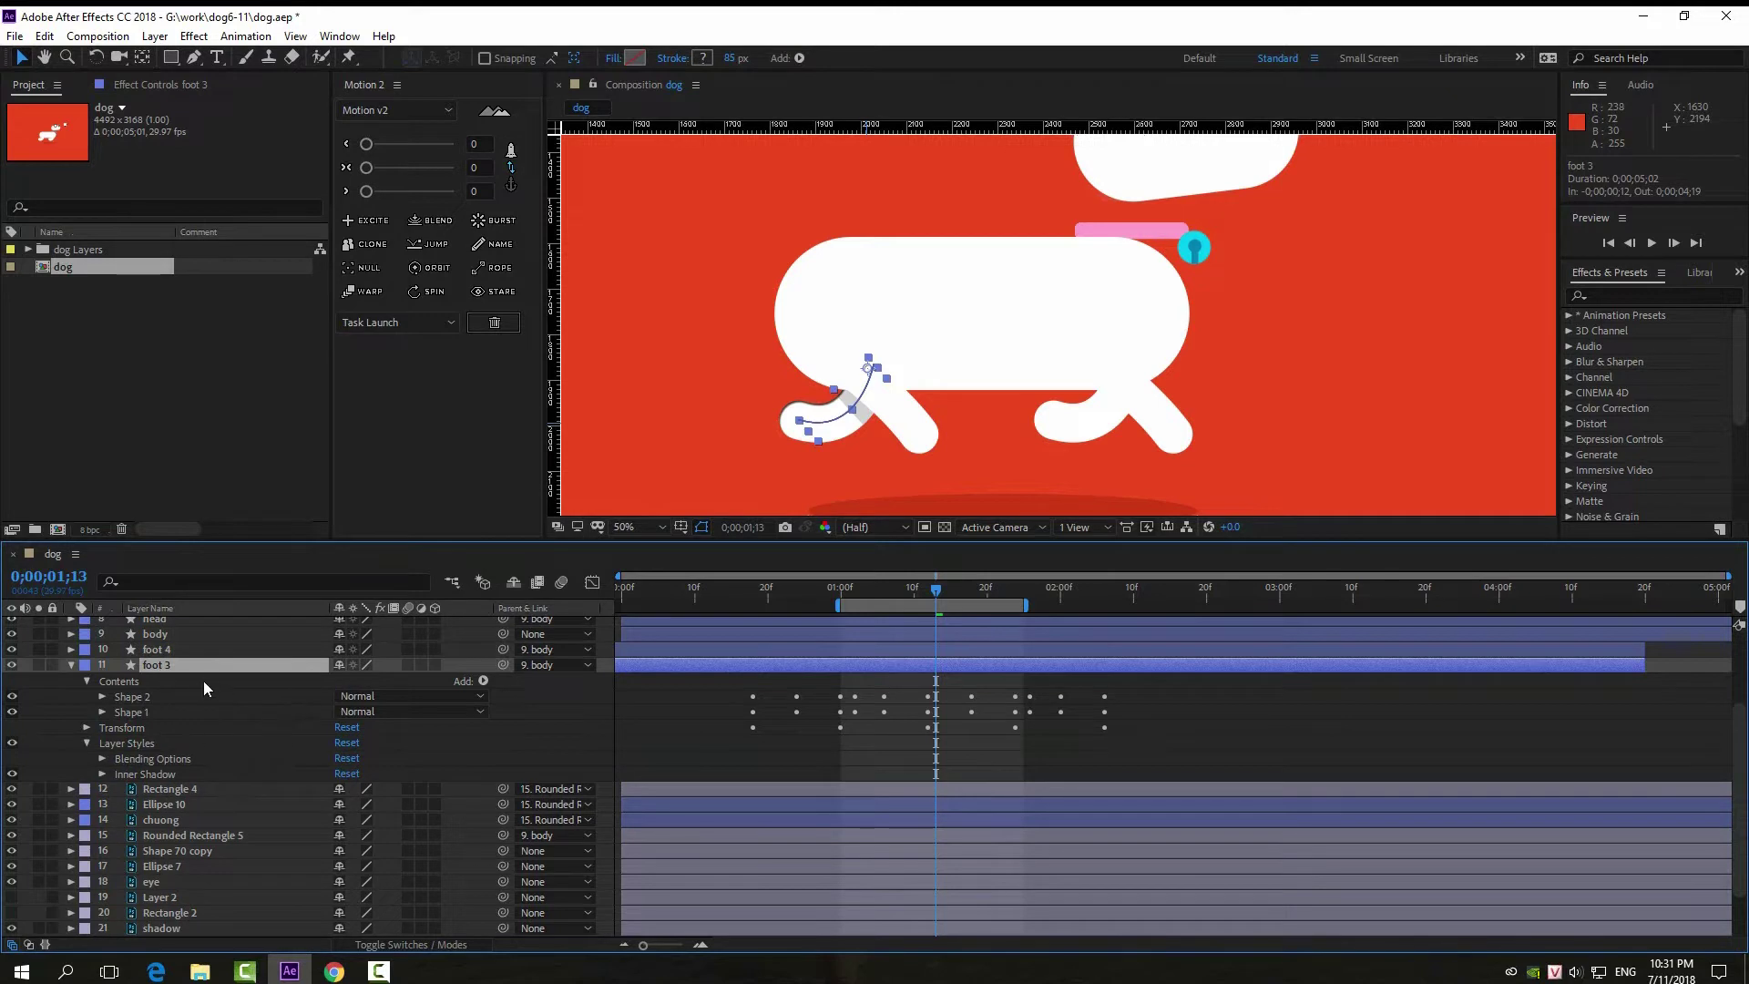
{"action": "left_click", "coordinate": [102, 758]}
{"action": "scroll", "coordinate": [123, 773], "scroll_direction": "down", "scroll_amount": 1}
{"action": "left_click", "coordinate": [102, 773]}
{"action": "scroll", "coordinate": [351, 798], "scroll_direction": "down", "scroll_amount": 1}
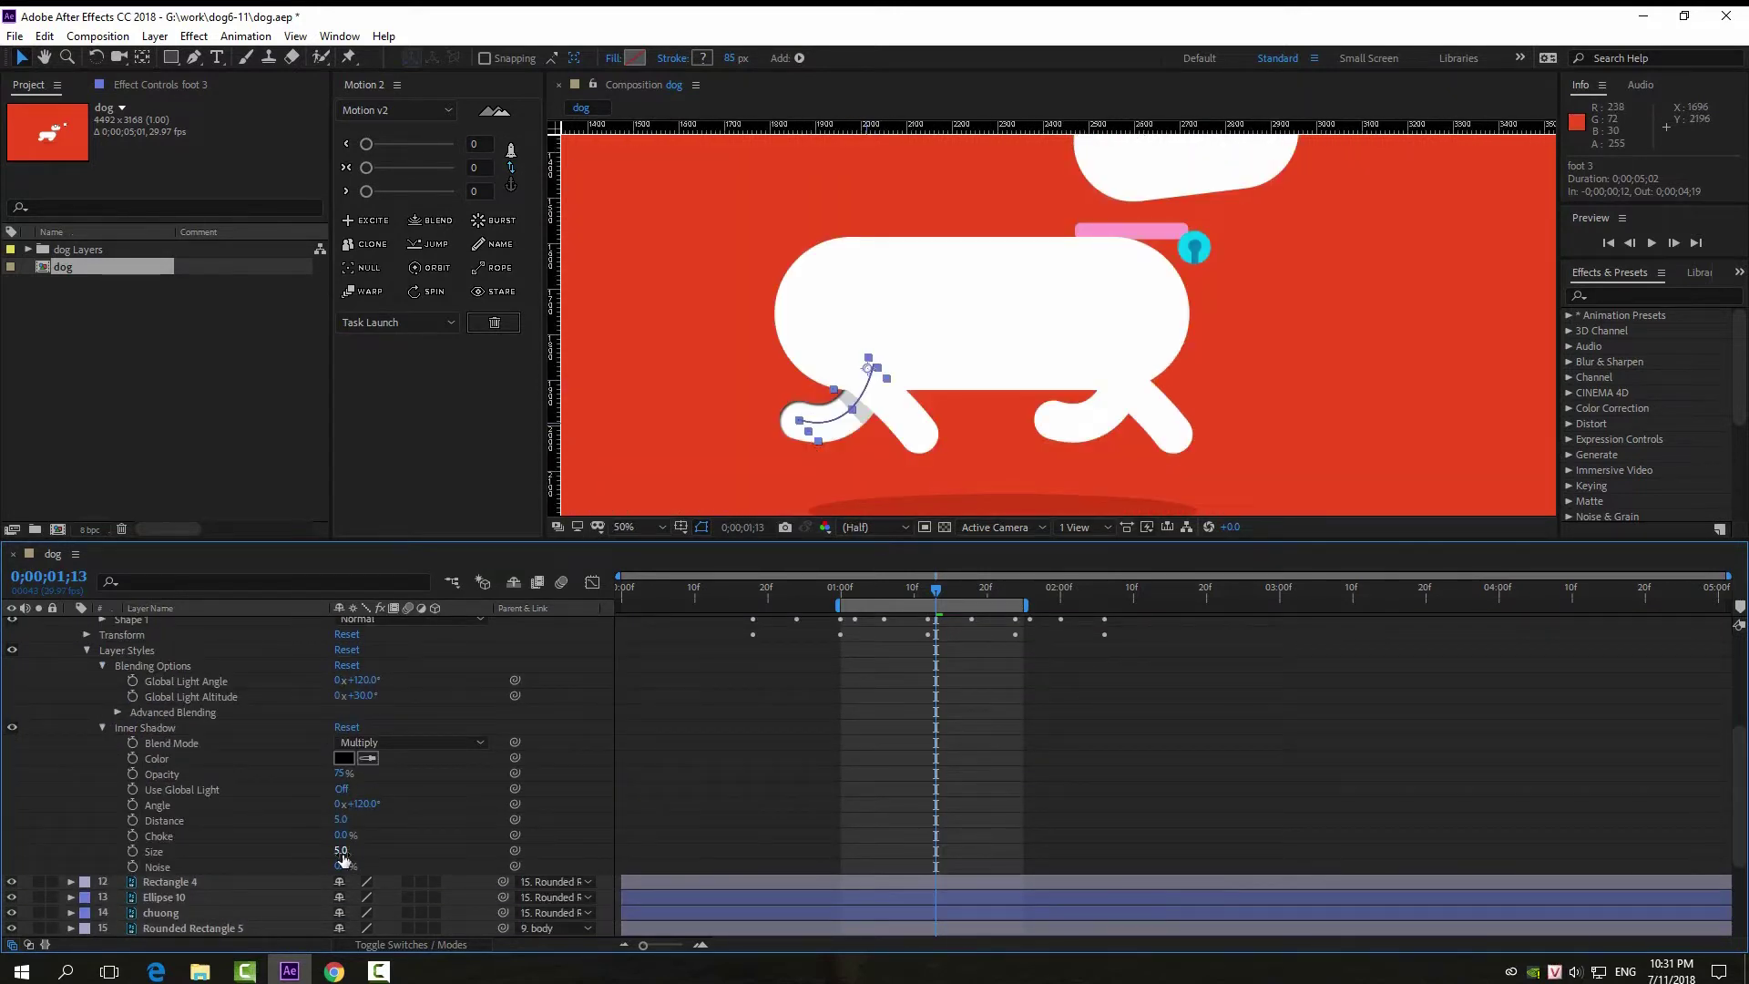
{"action": "left_click_drag", "start_coordinate": [366, 802], "coordinate": [382, 804]}
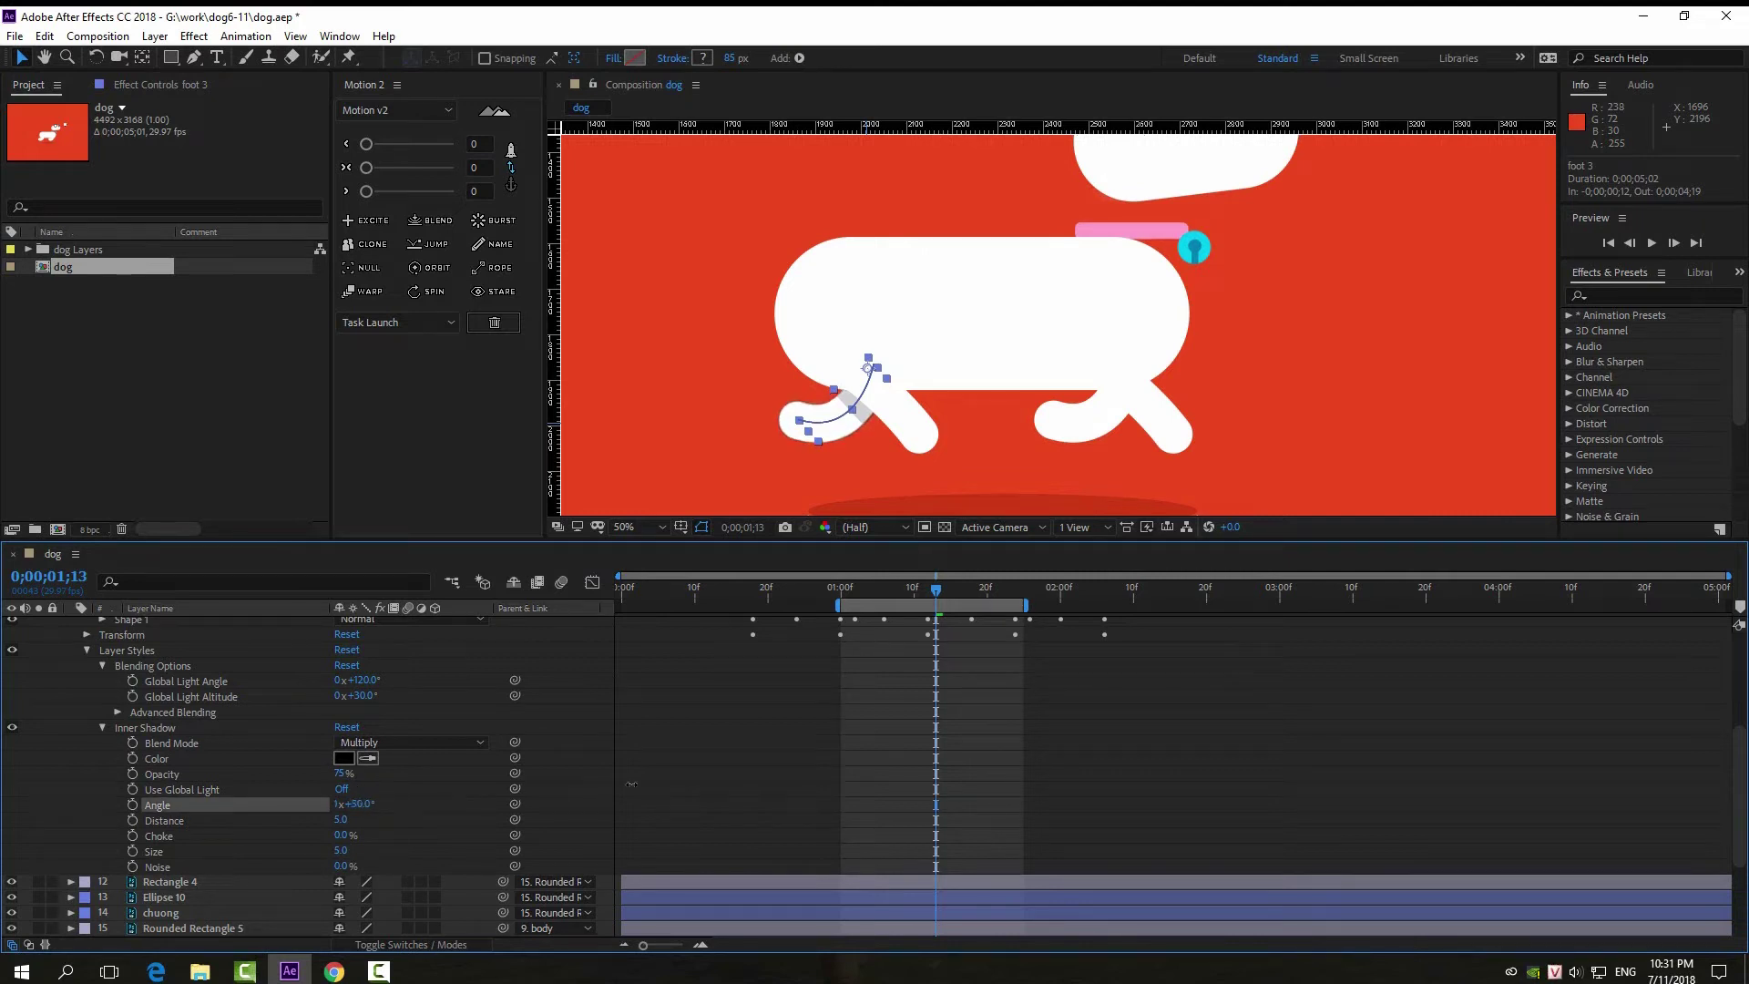
Step: Solo foot 3 at full view and set the inner shadow to size 15 with noise and choke
{"action": "scroll", "coordinate": [577, 787], "scroll_direction": "up", "scroll_amount": 3}
{"action": "left_click", "coordinate": [38, 711]}
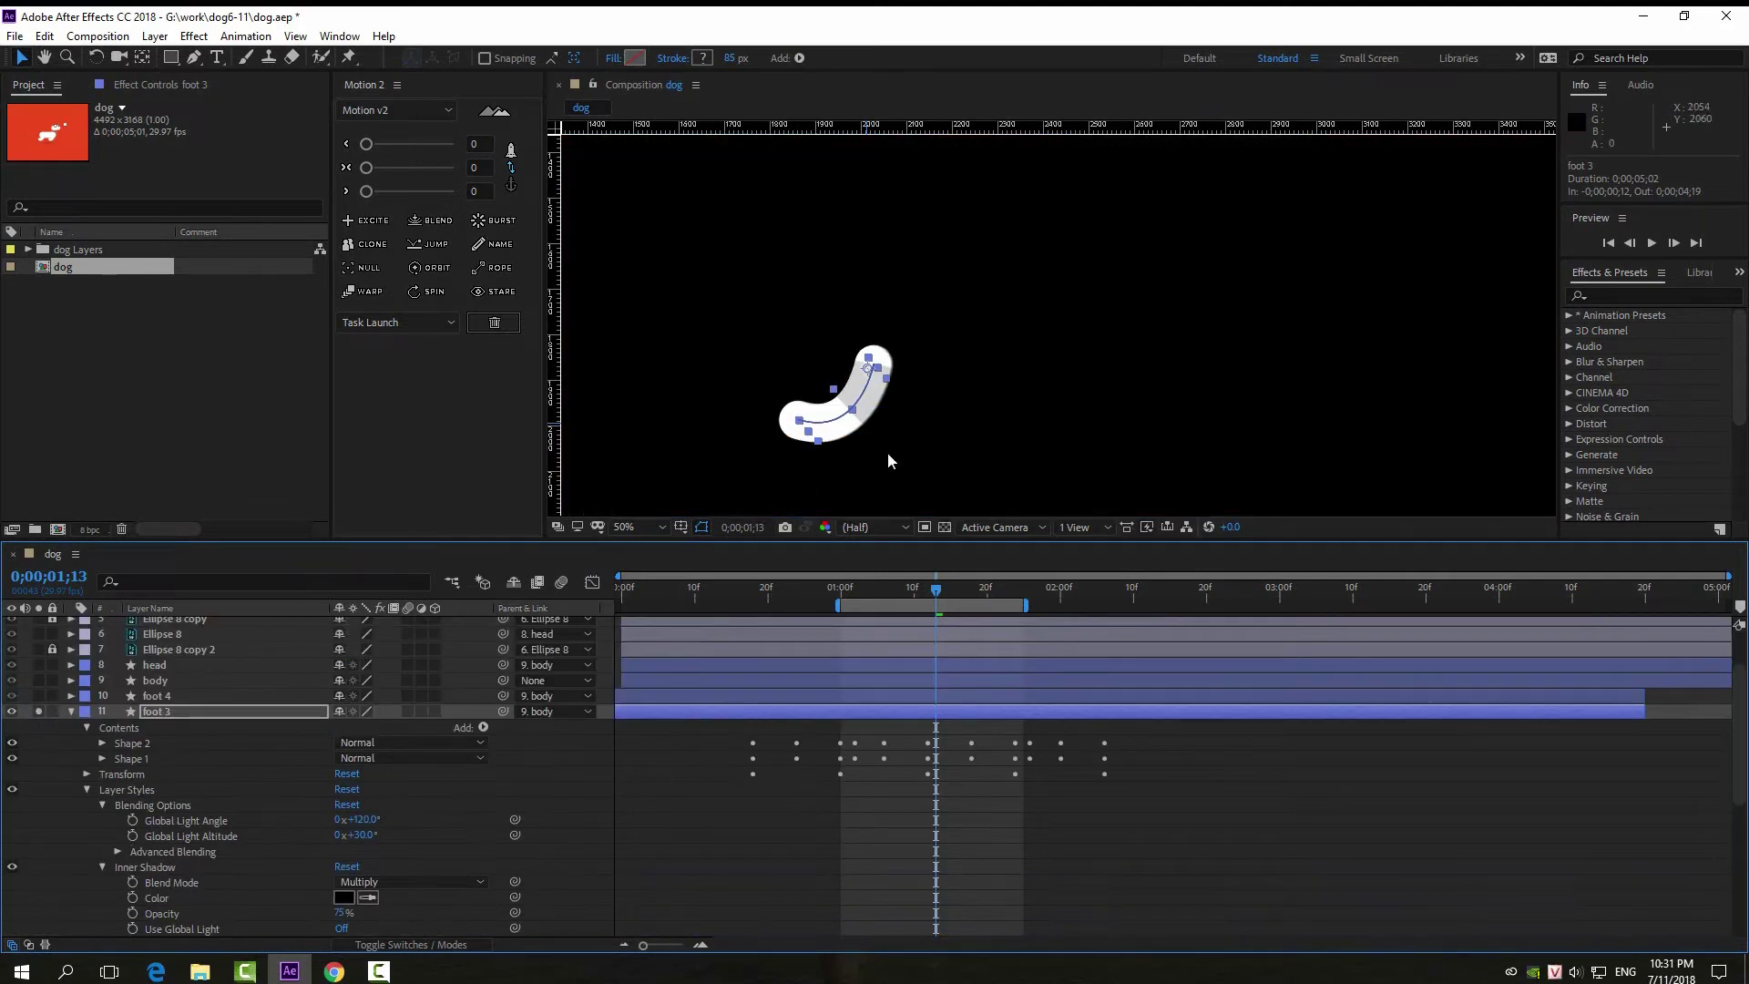
{"action": "left_click", "coordinate": [944, 526]}
{"action": "scroll", "coordinate": [851, 398], "scroll_direction": "up", "scroll_amount": 2}
{"action": "left_click_drag", "start_coordinate": [788, 434], "coordinate": [905, 385]}
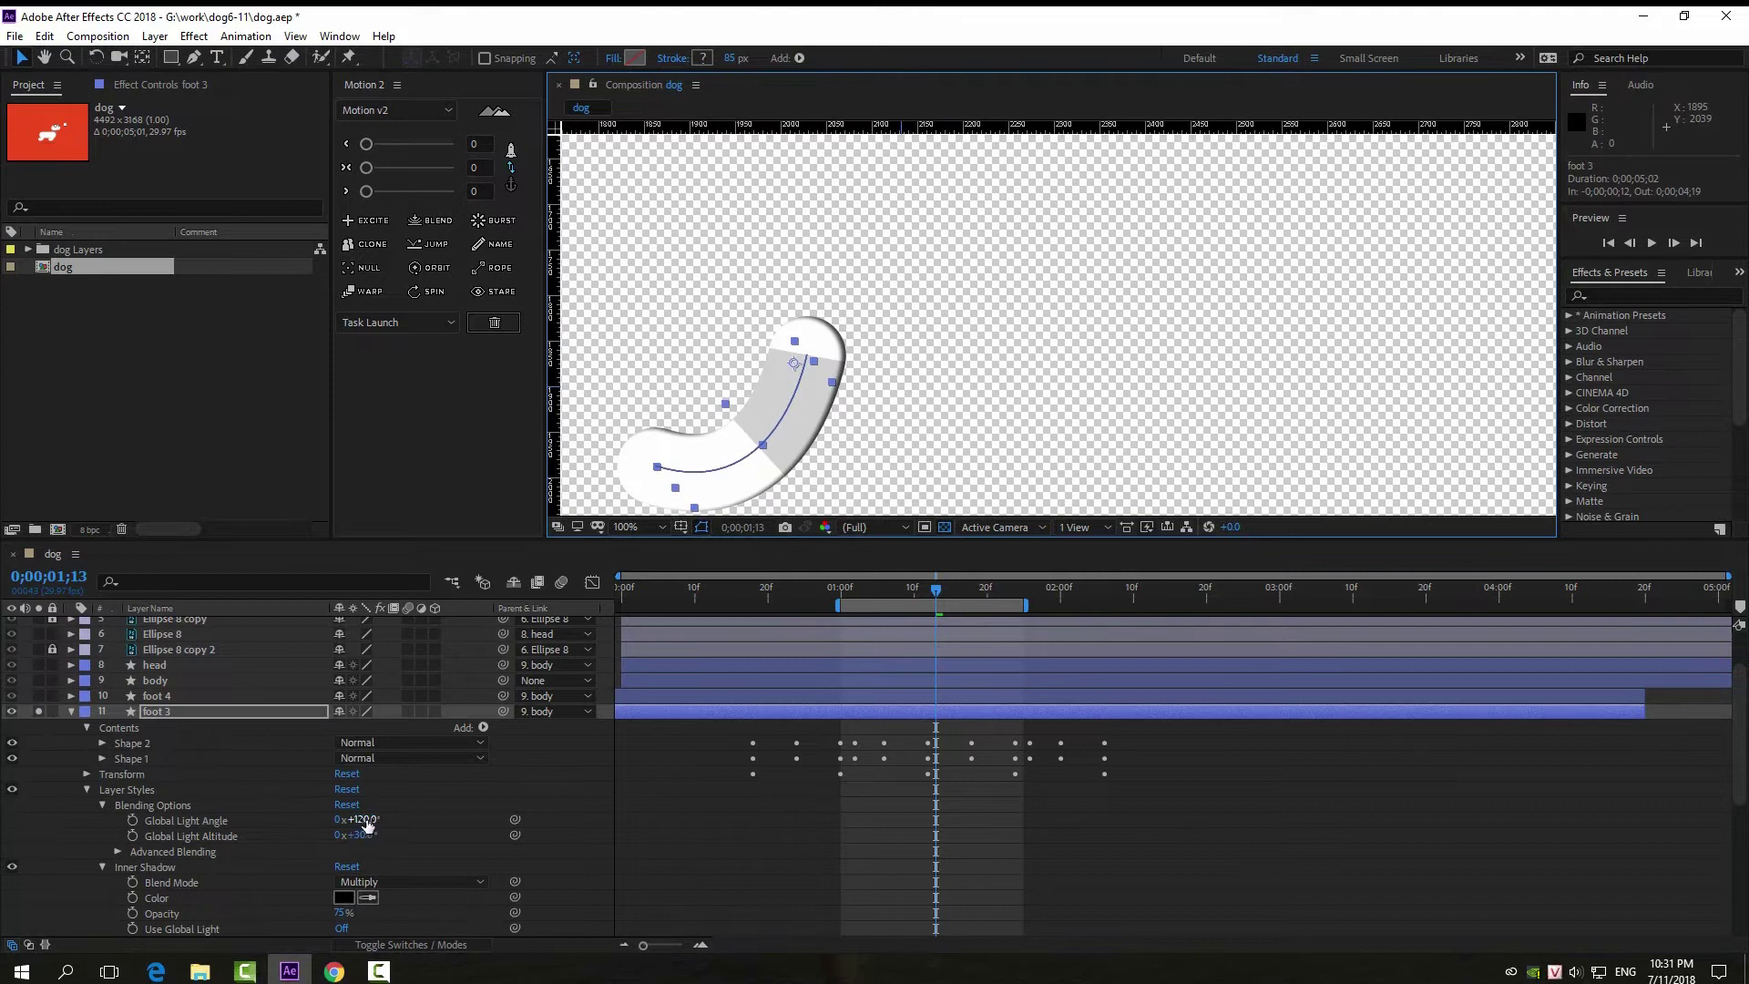
{"action": "scroll", "coordinate": [368, 825], "scroll_direction": "down", "scroll_amount": 3}
{"action": "mouse_move", "coordinate": [360, 850]}
{"action": "left_mouse_down"}
{"action": "mouse_move", "coordinate": [388, 848]}
{"action": "mouse_move", "coordinate": [353, 893]}
{"action": "left_mouse_up"}
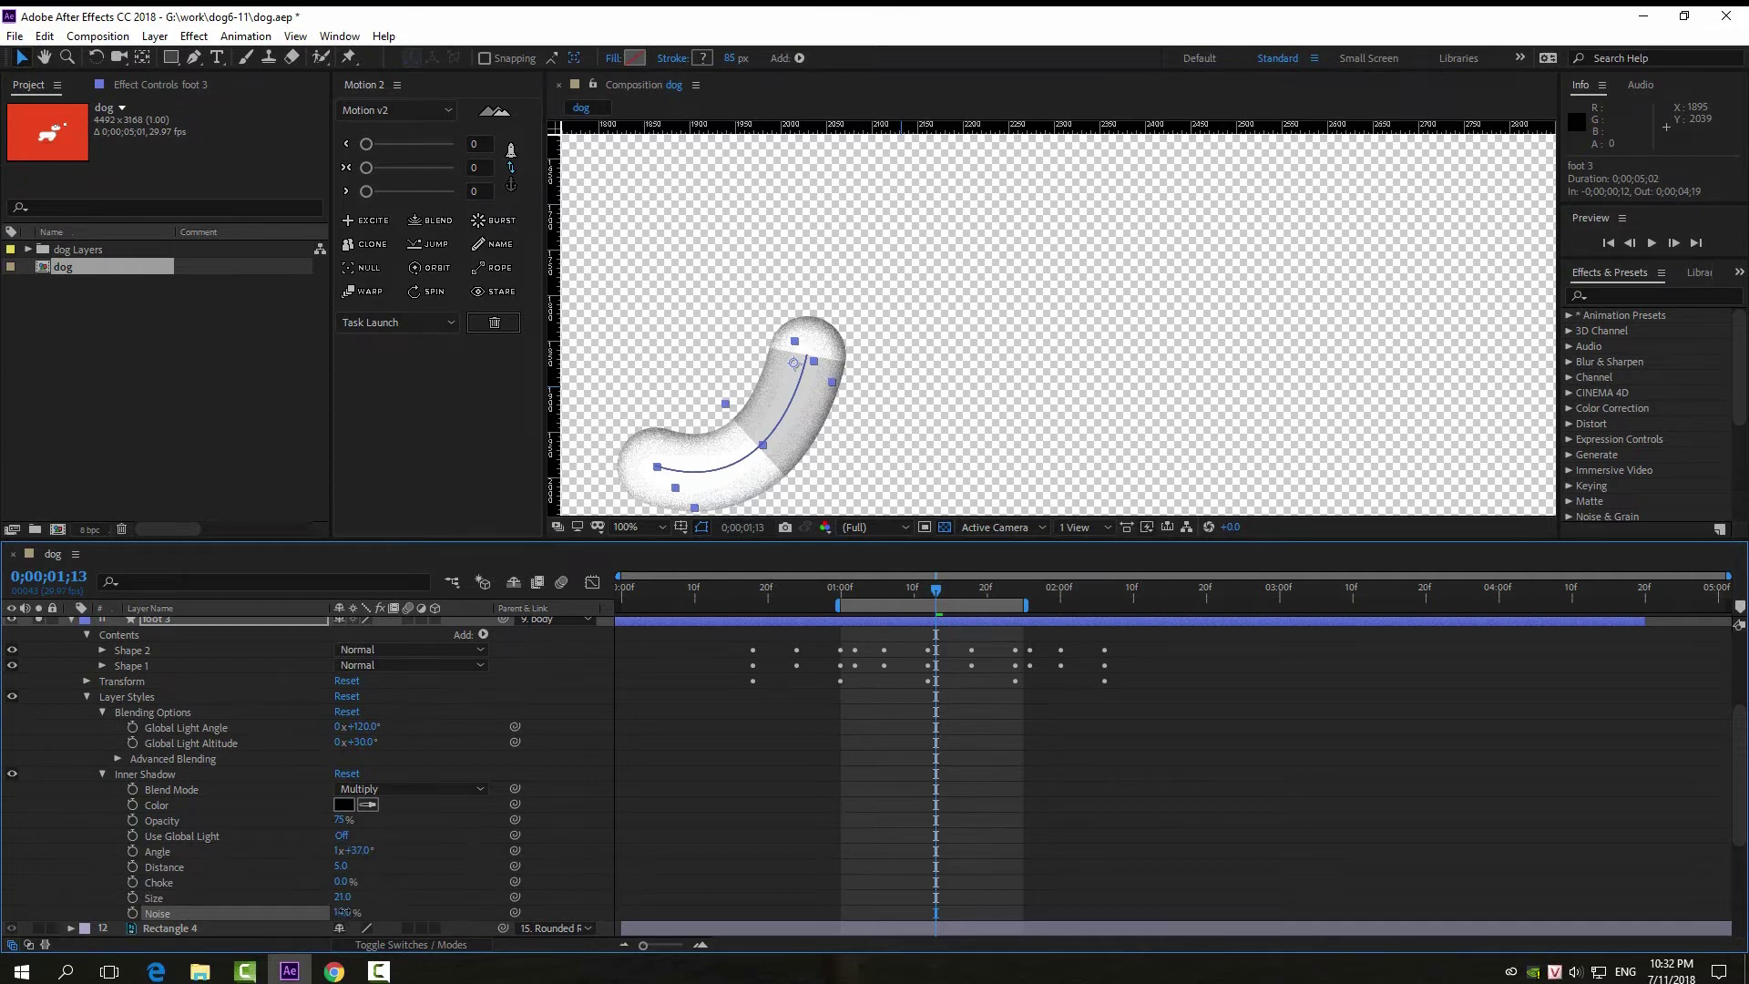
{"action": "left_click_drag", "start_coordinate": [344, 902], "coordinate": [349, 881]}
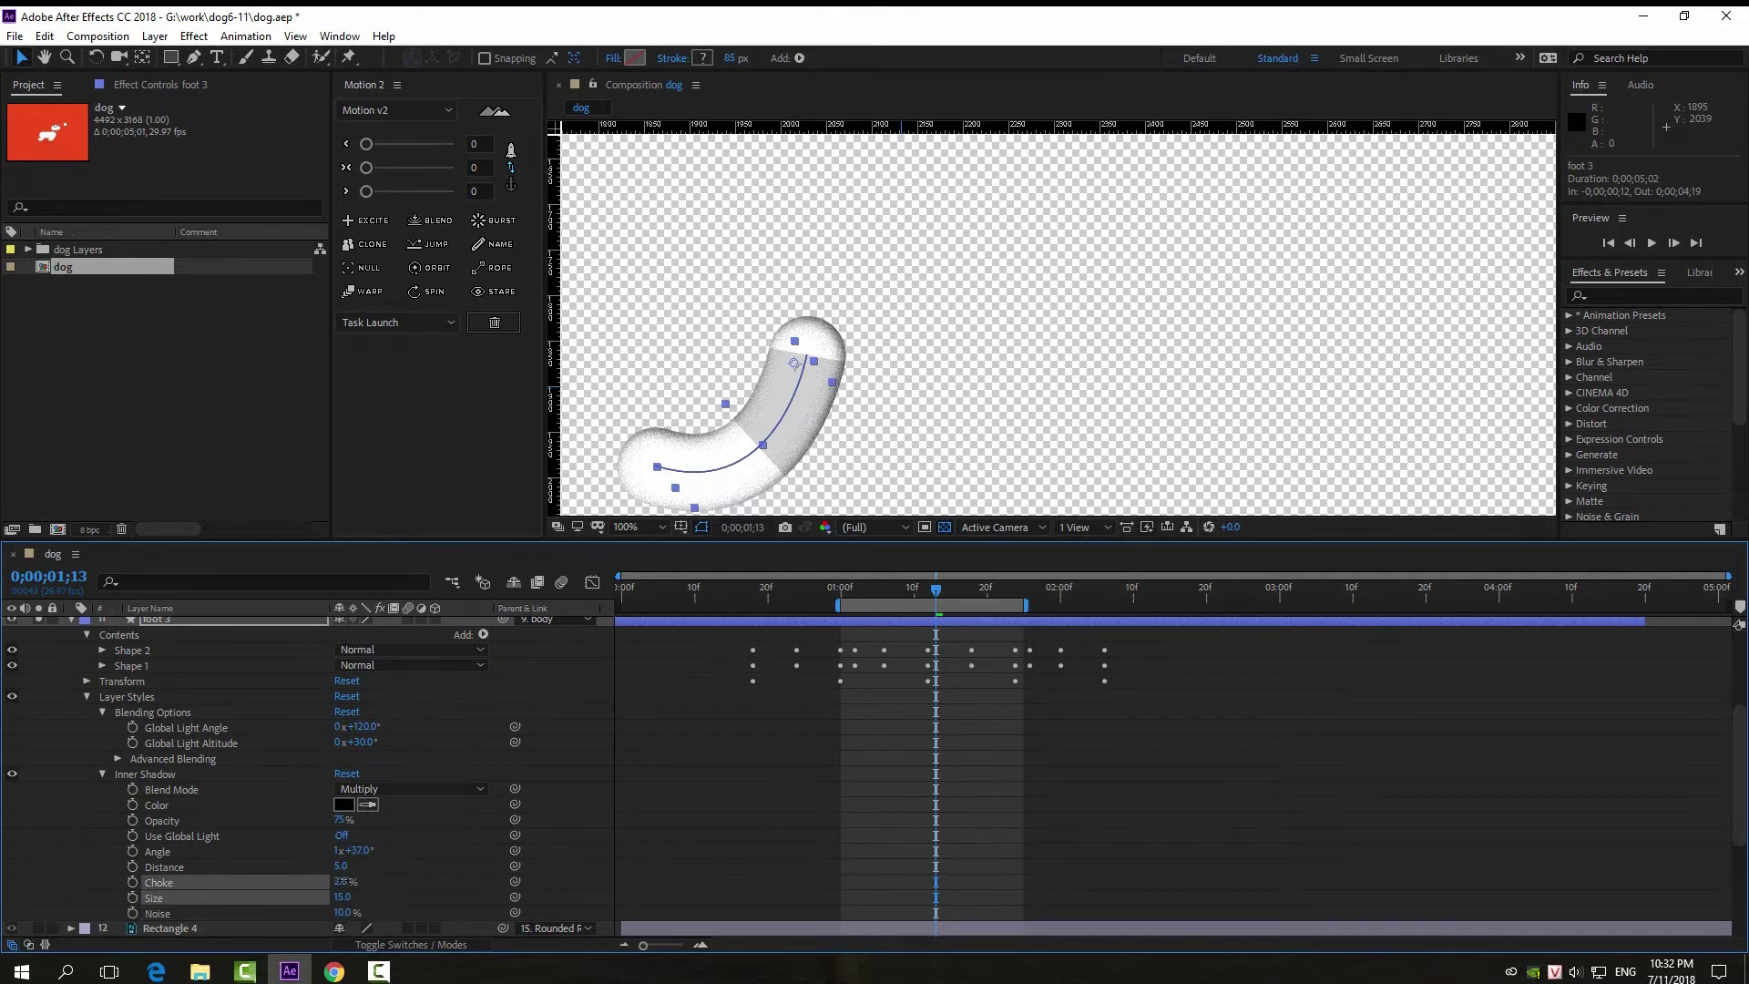
Step: Delete foot 3's Layer Styles and preview the whole dog walking
{"action": "scroll", "coordinate": [273, 921], "scroll_direction": "up", "scroll_amount": 3}
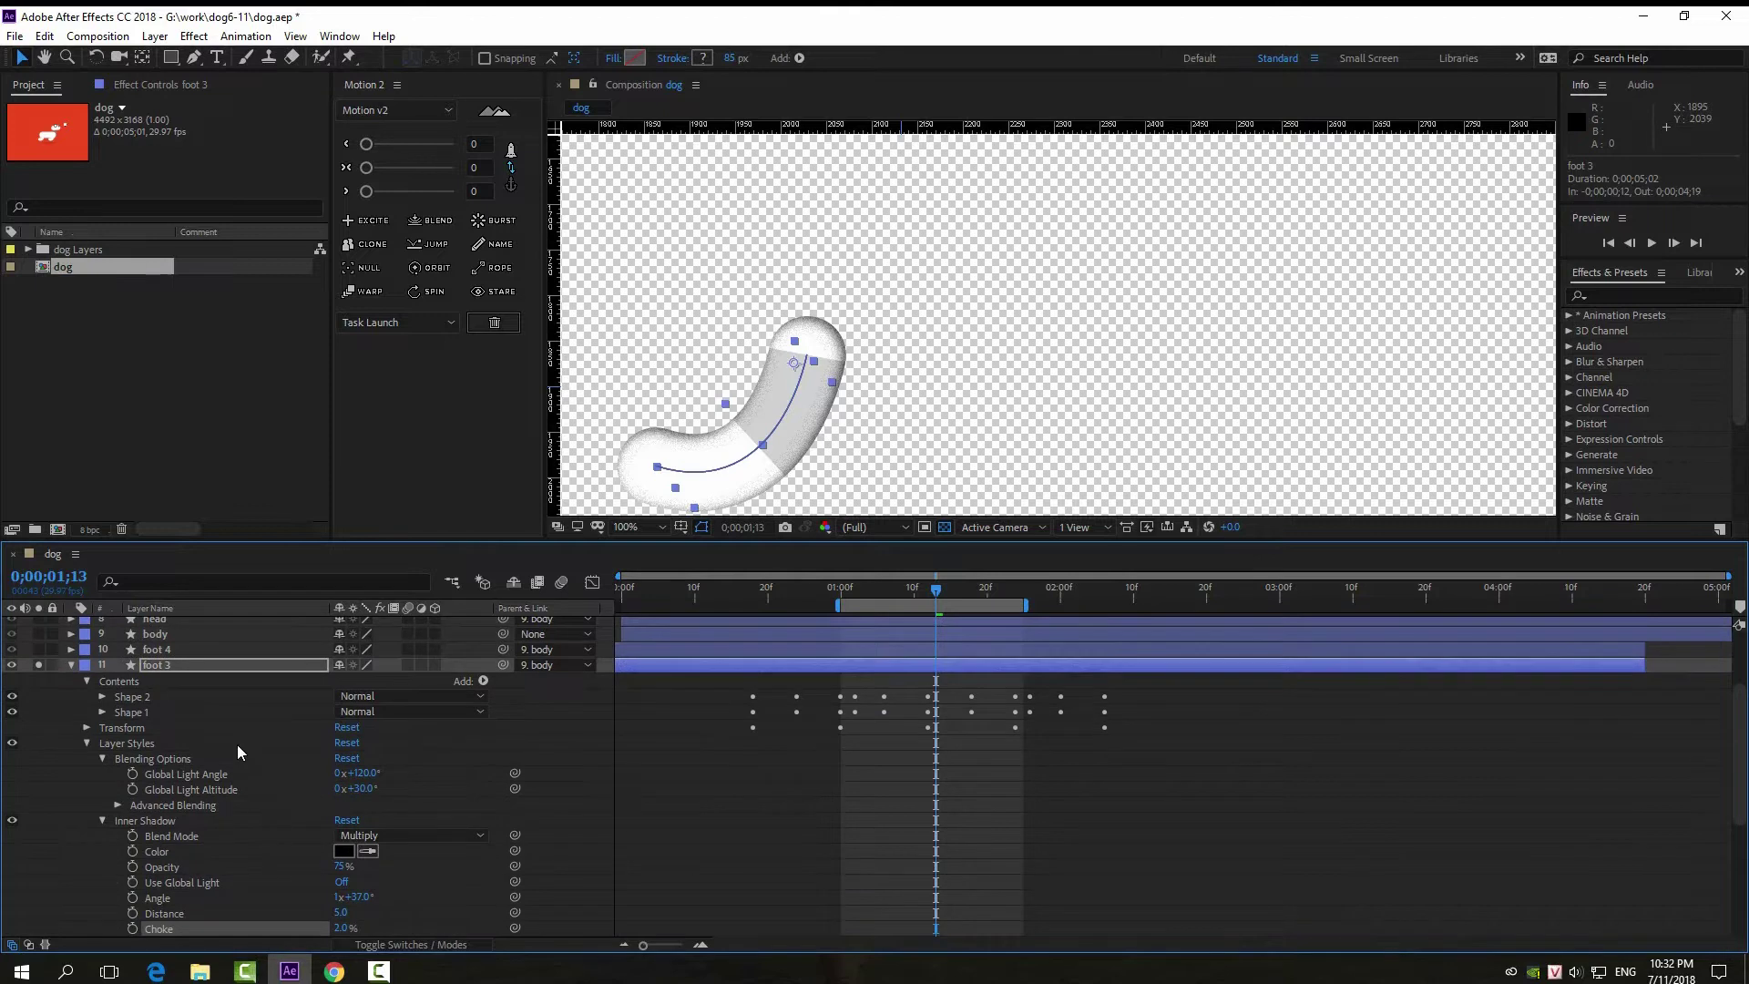
{"action": "scroll", "coordinate": [207, 786], "scroll_direction": "down", "scroll_amount": 3}
{"action": "left_click", "coordinate": [132, 696]}
{"action": "key", "text": "Delete"}
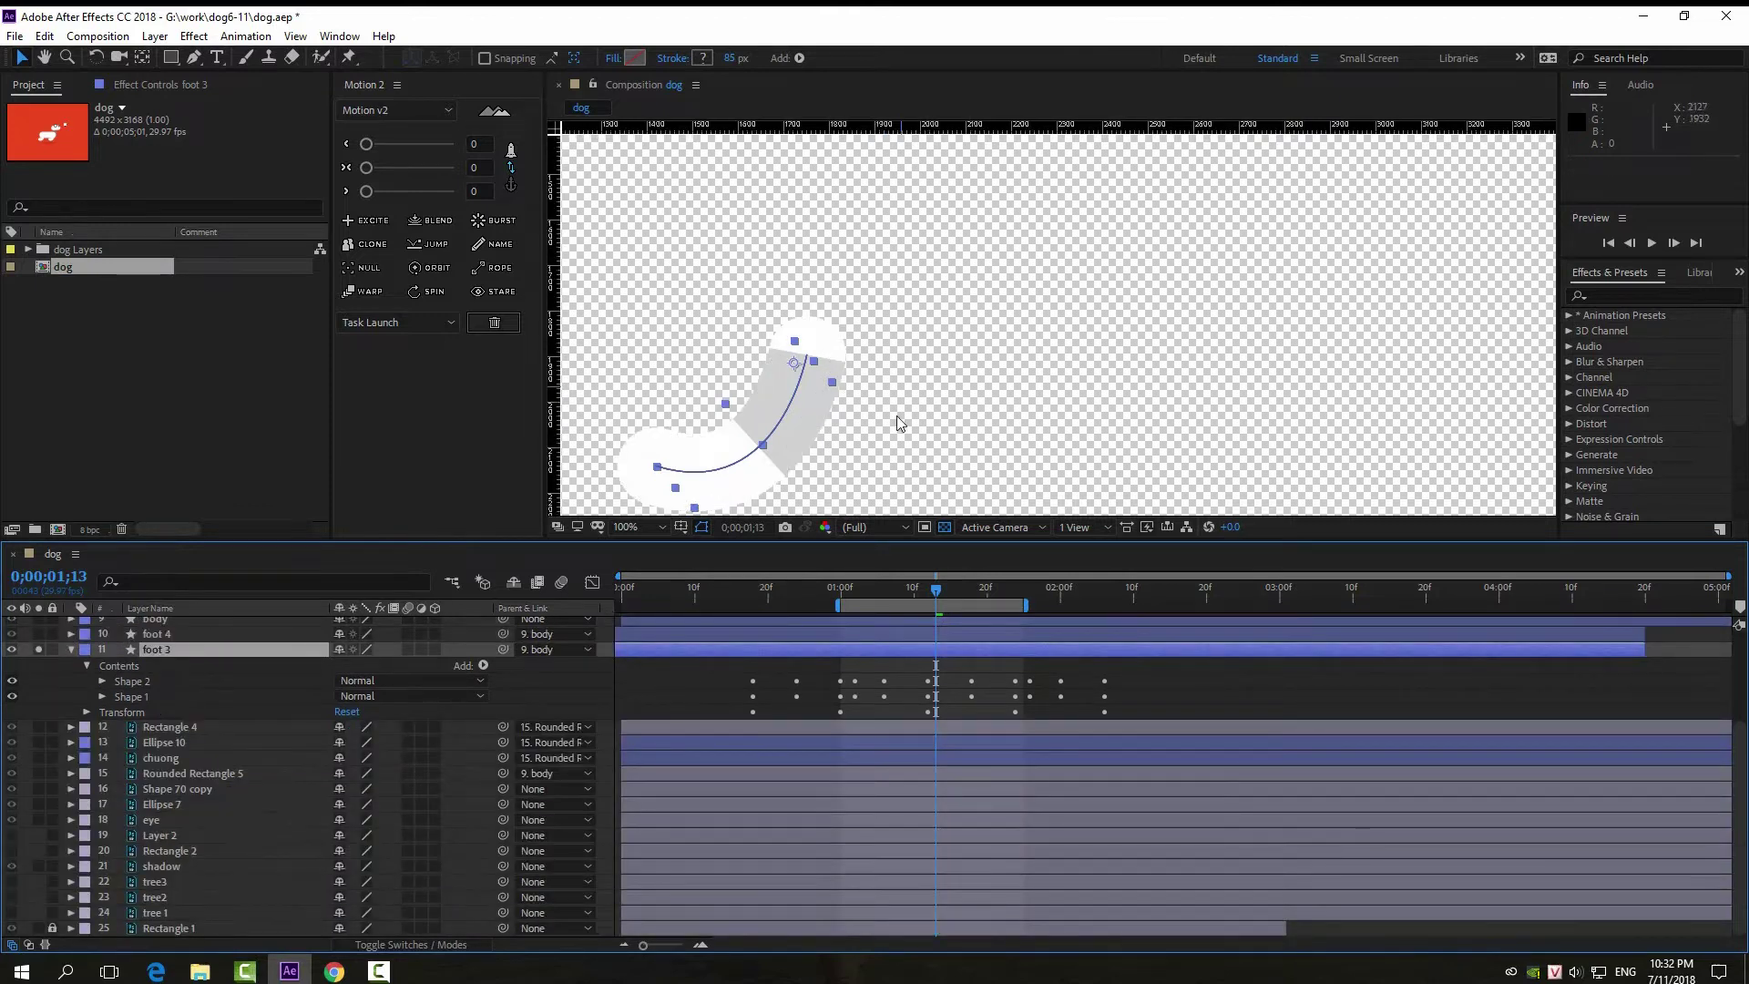
{"action": "scroll", "coordinate": [899, 418], "scroll_direction": "down", "scroll_amount": 2}
{"action": "key", "text": "space"}
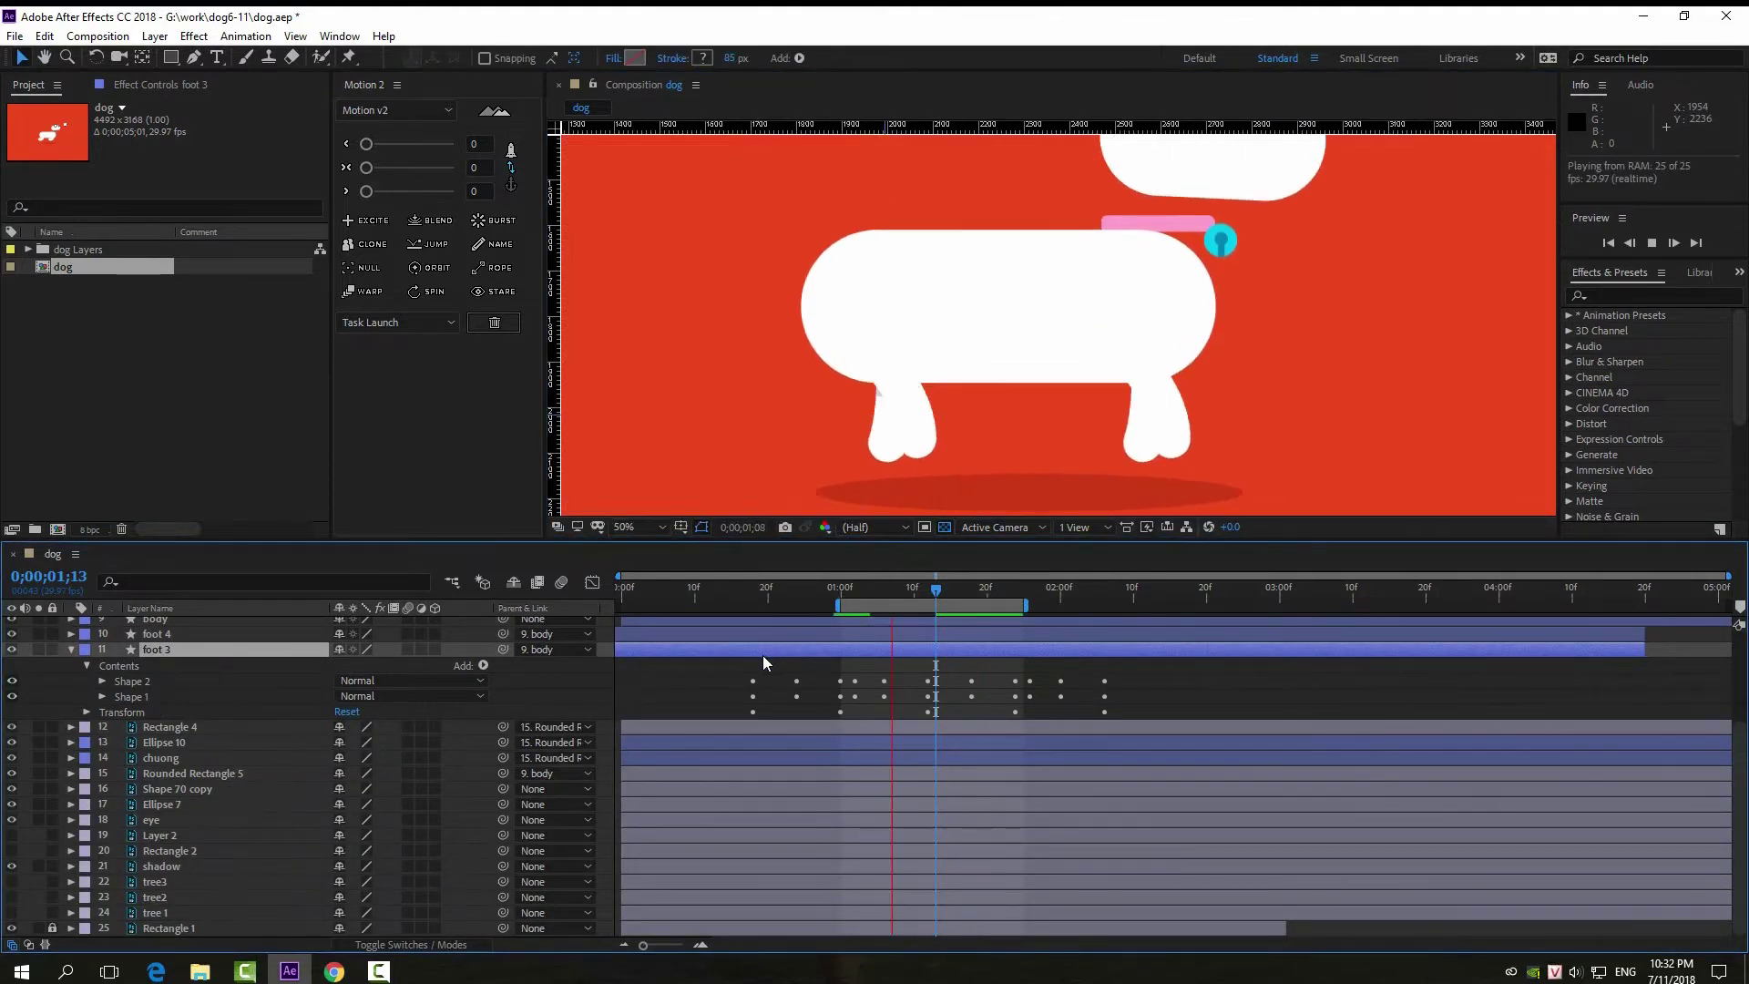
Step: Duplicate foot 3 as foot 5 and expand its contents
{"action": "key", "text": "space"}
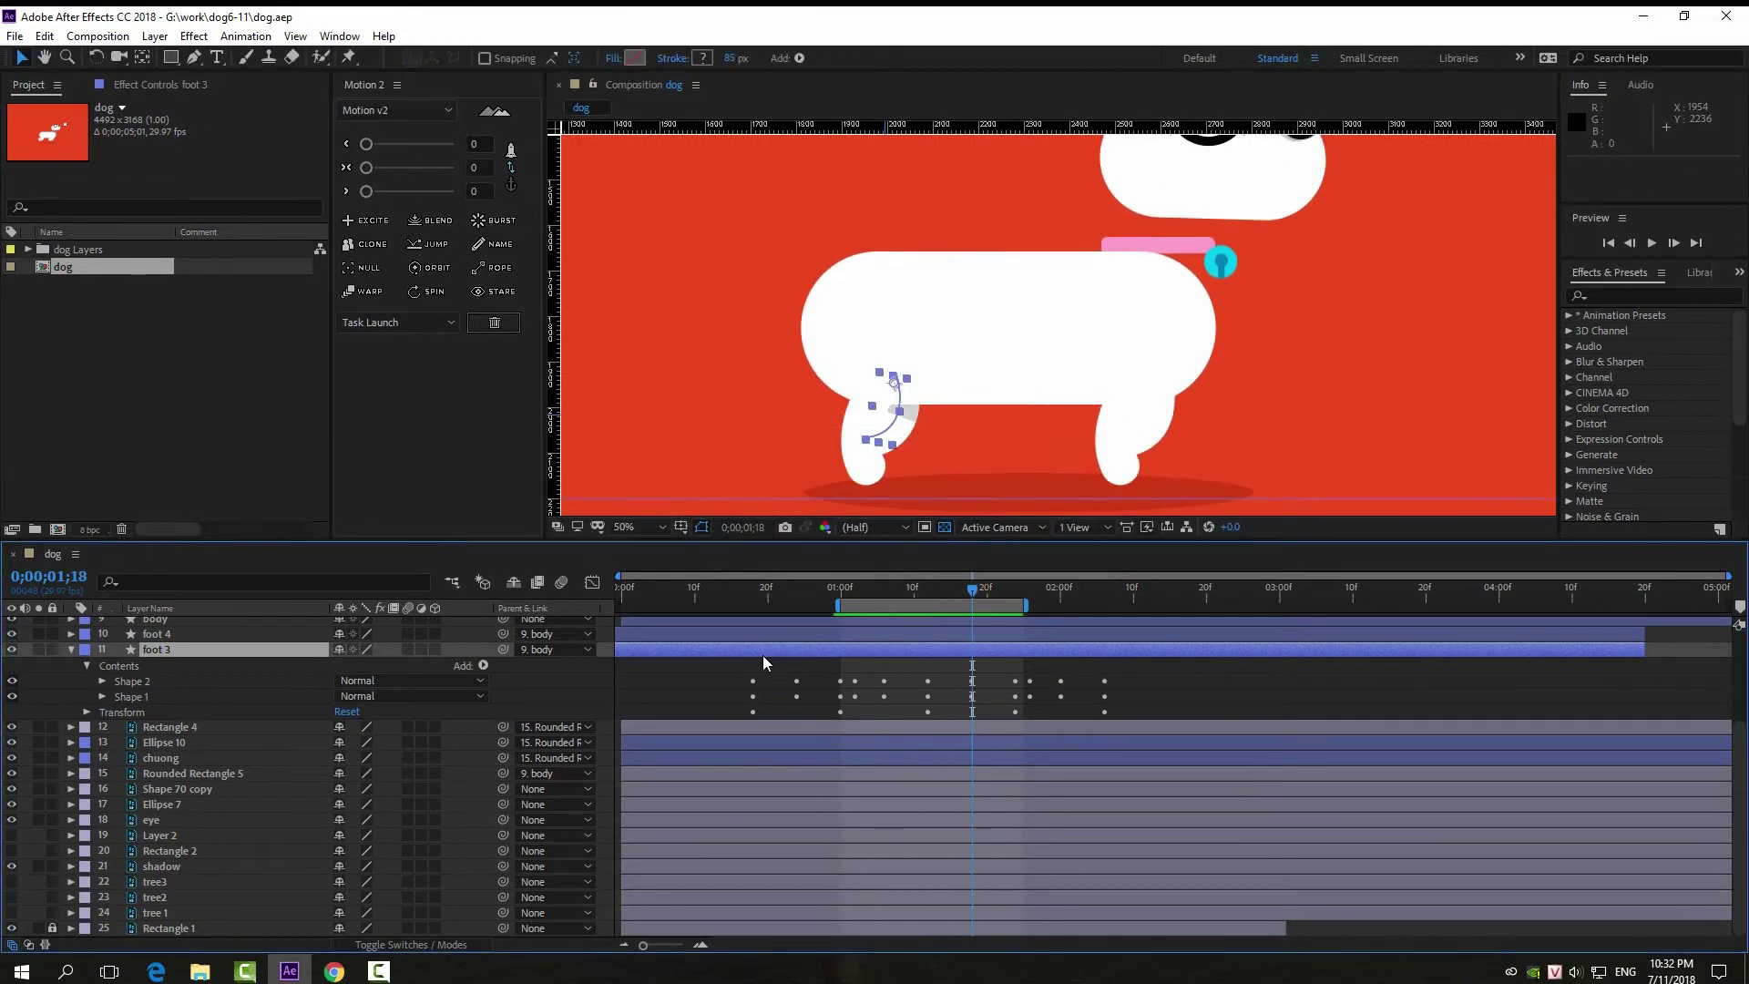
{"action": "scroll", "coordinate": [155, 663], "scroll_direction": "up", "scroll_amount": 1}
{"action": "scroll", "coordinate": [150, 719], "scroll_direction": "up", "scroll_amount": 1}
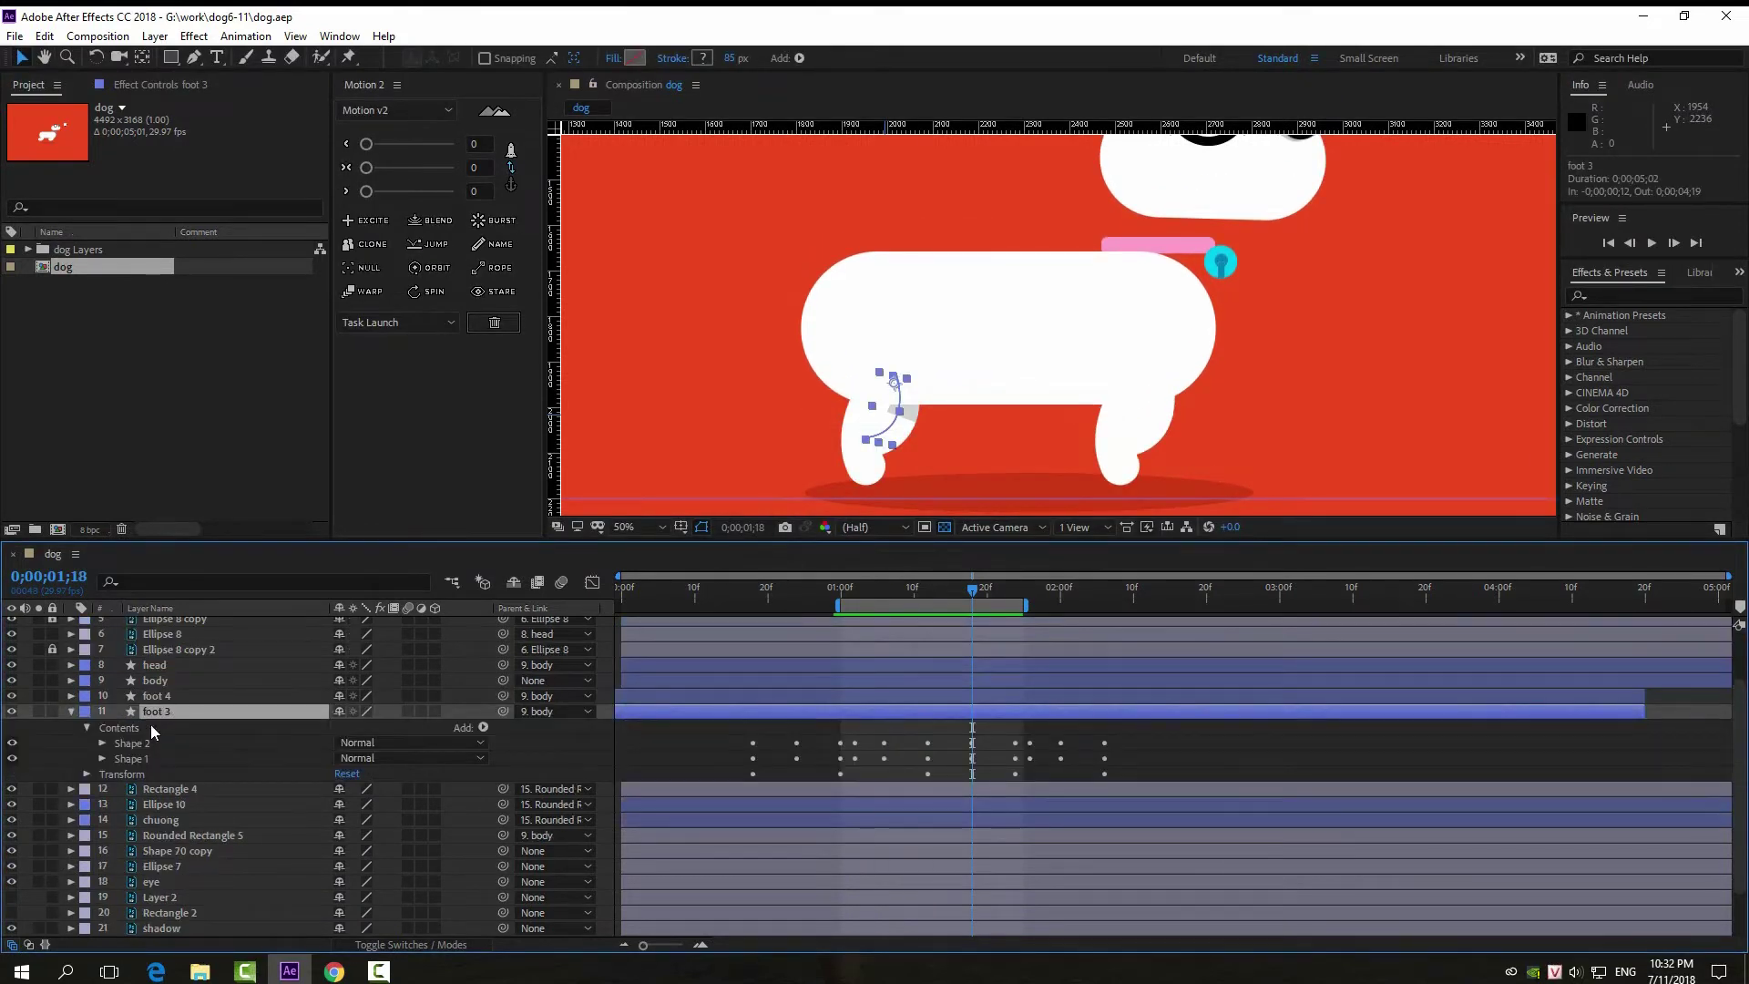
{"action": "key", "text": "ctrl+d"}
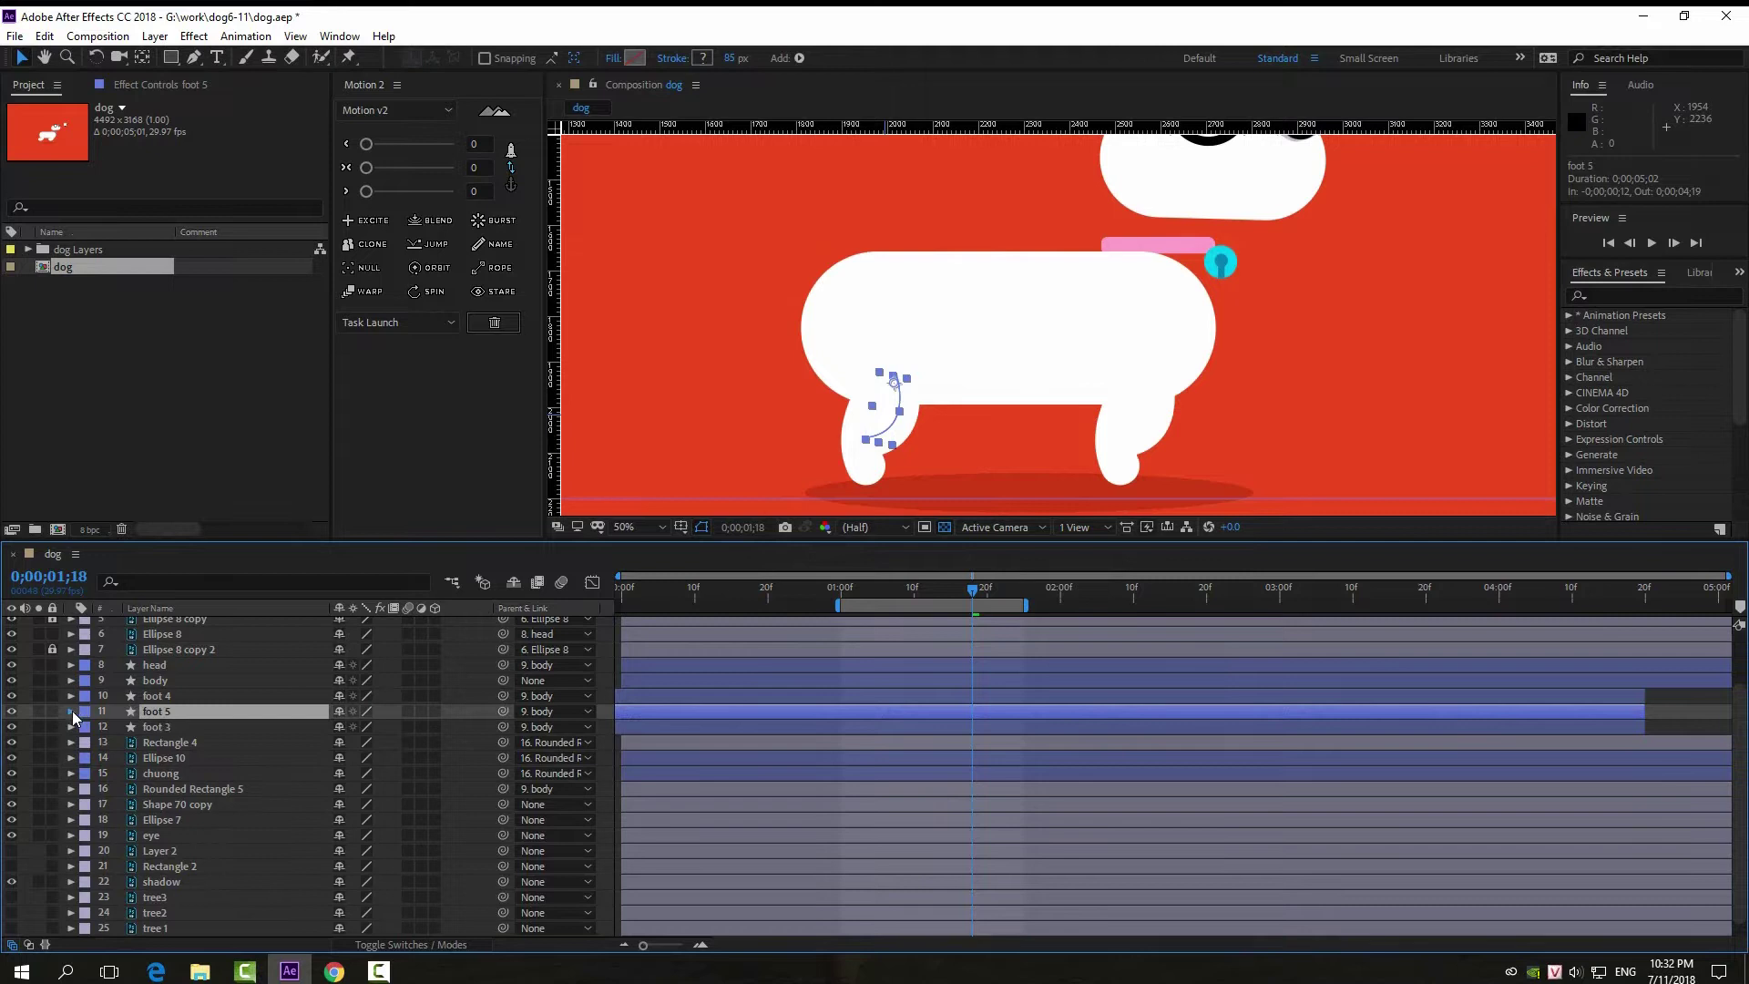
{"action": "left_click", "coordinate": [71, 711]}
{"action": "left_click", "coordinate": [87, 728]}
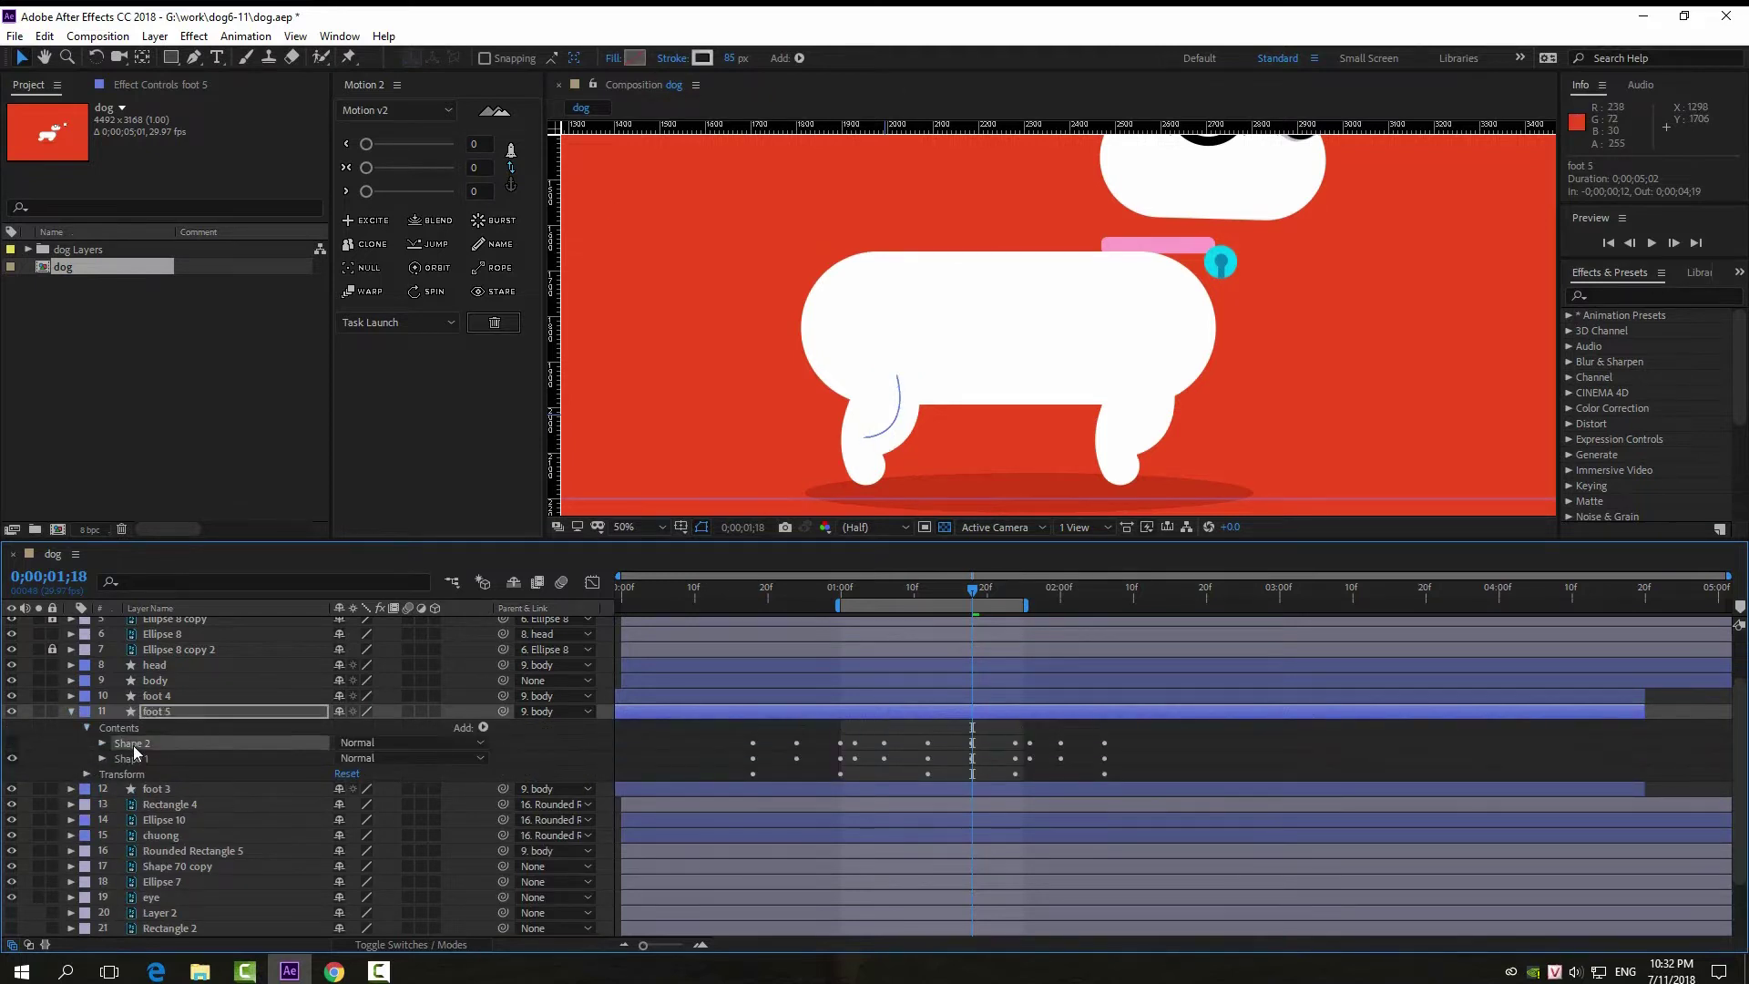
{"action": "left_click", "coordinate": [102, 743]}
{"action": "key", "text": "ctrl+z"}
Step: Delete Shape 1 from foot 5, keeping only Shape 2's stroke
{"action": "left_click", "coordinate": [117, 747]}
{"action": "key", "text": "ctrl+d"}
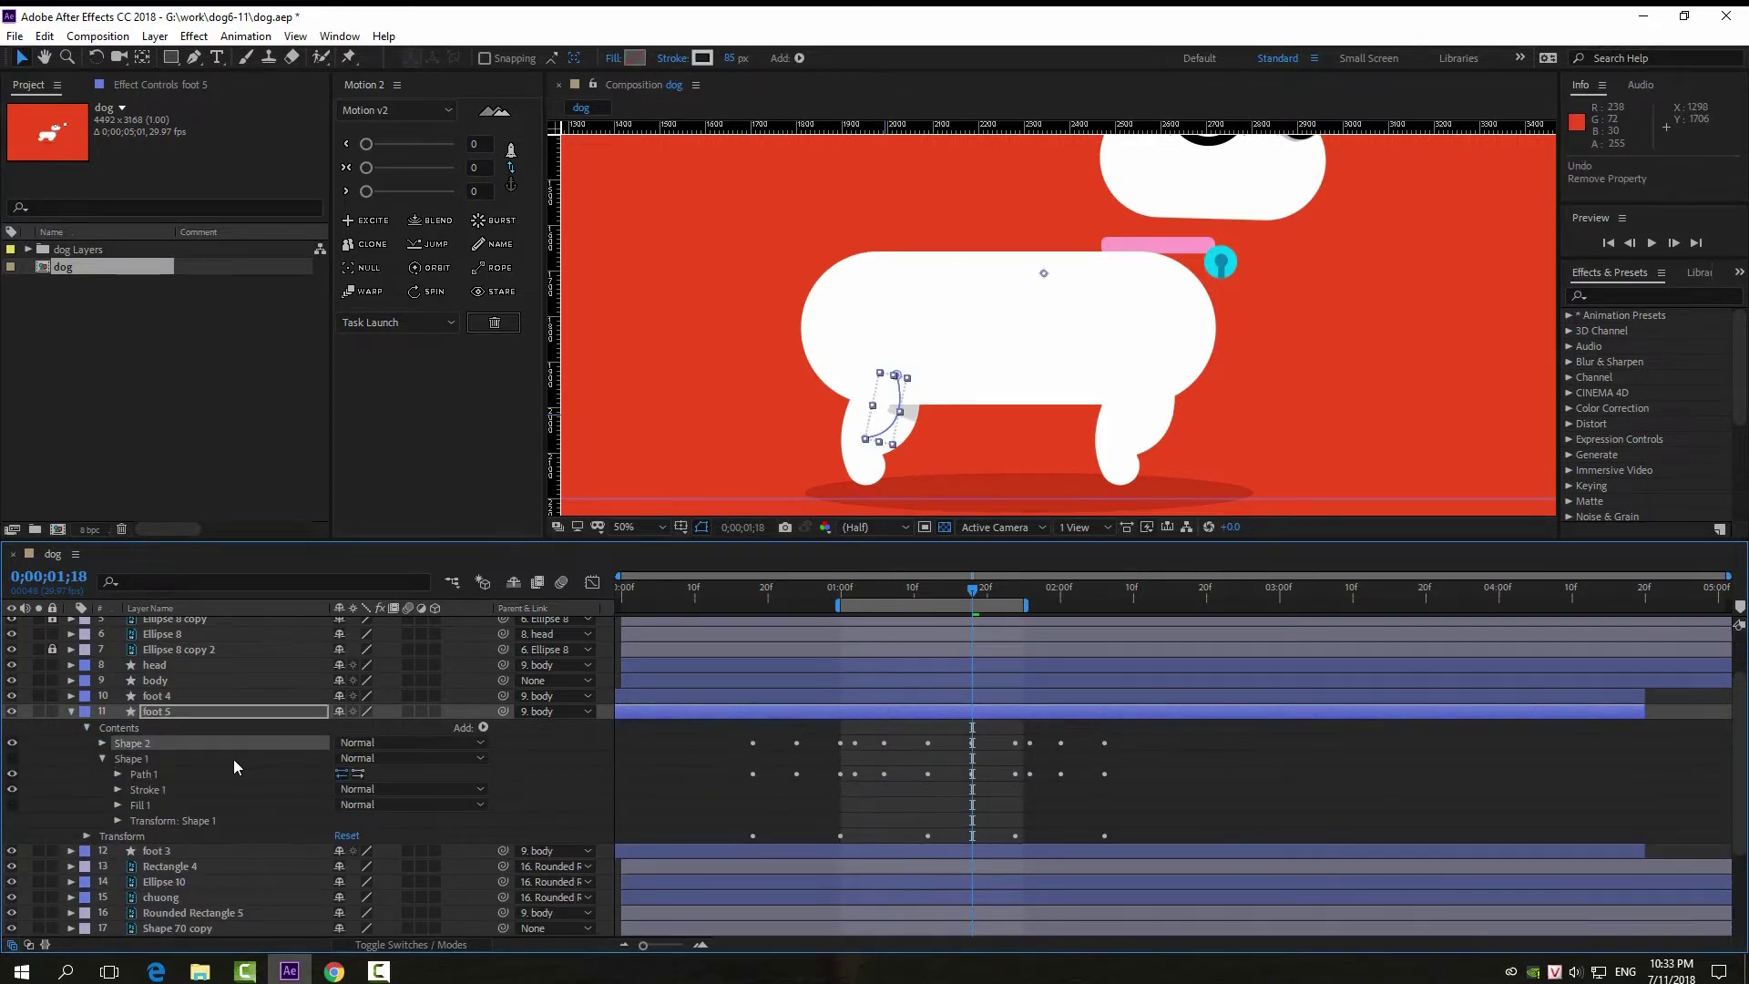
{"action": "left_click", "coordinate": [130, 759]}
{"action": "key", "text": "Delete"}
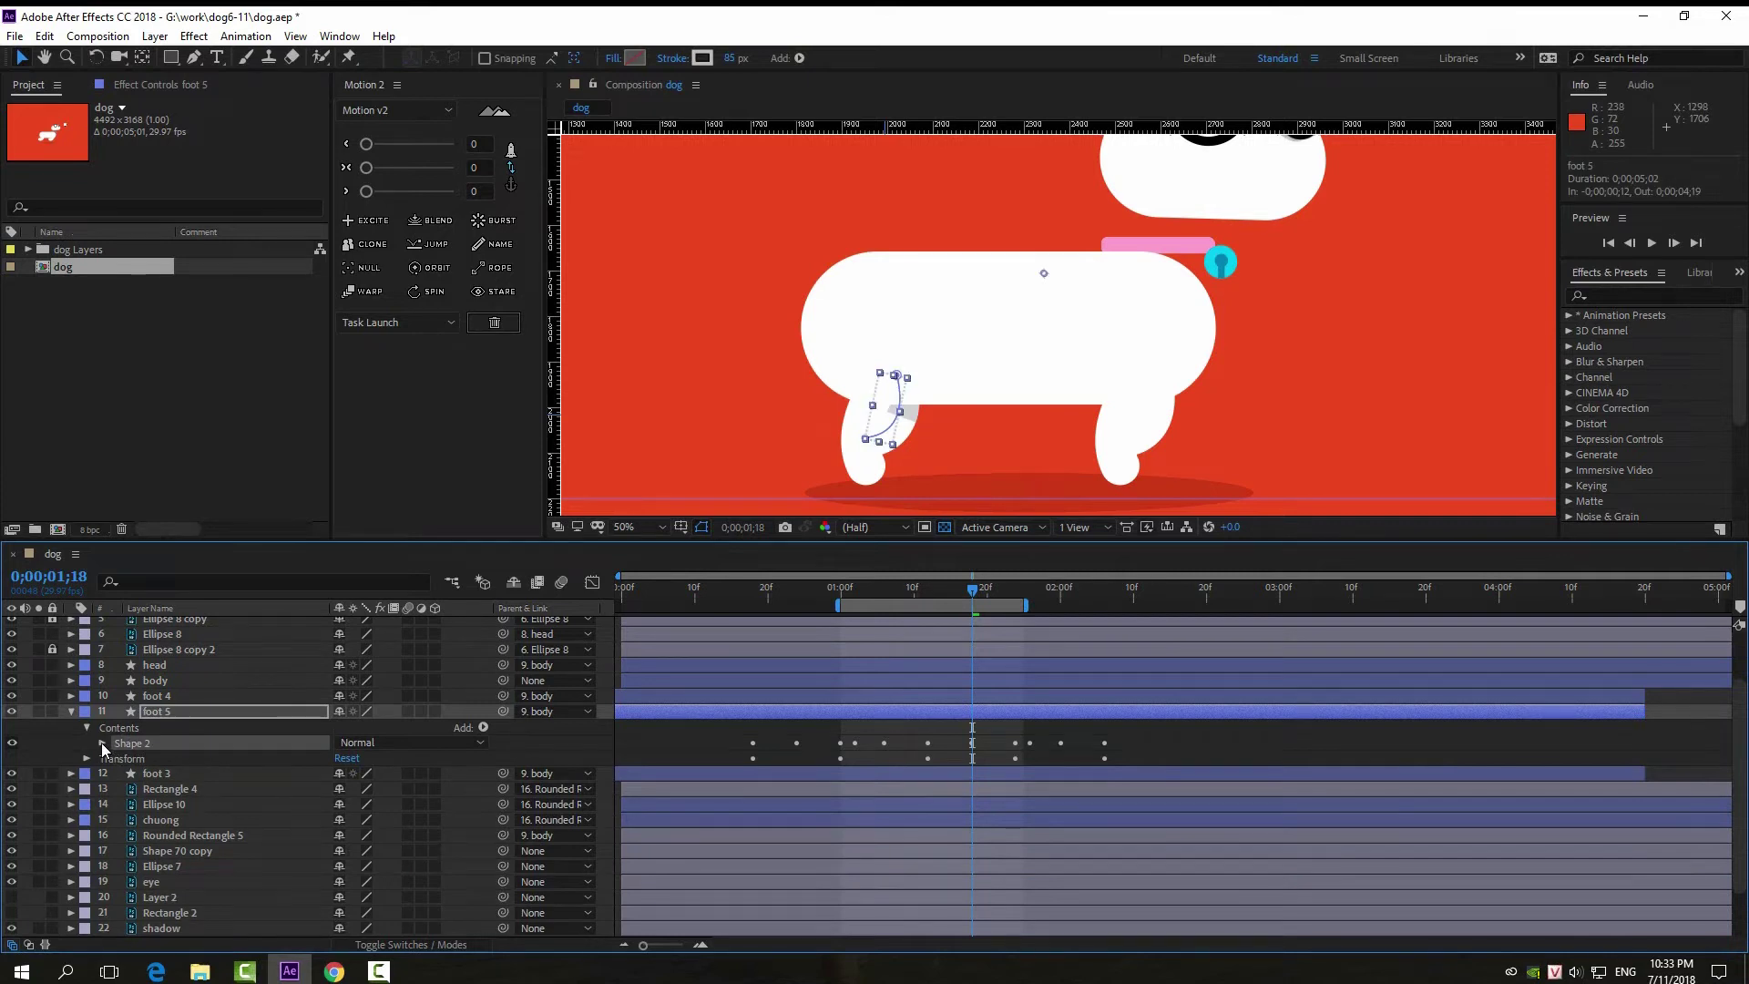
{"action": "left_click", "coordinate": [102, 743]}
Step: Add an Inner Shadow layer style to foot 5 and expand its settings
{"action": "right_click", "coordinate": [167, 712]}
{"action": "mouse_move", "coordinate": [274, 480]}
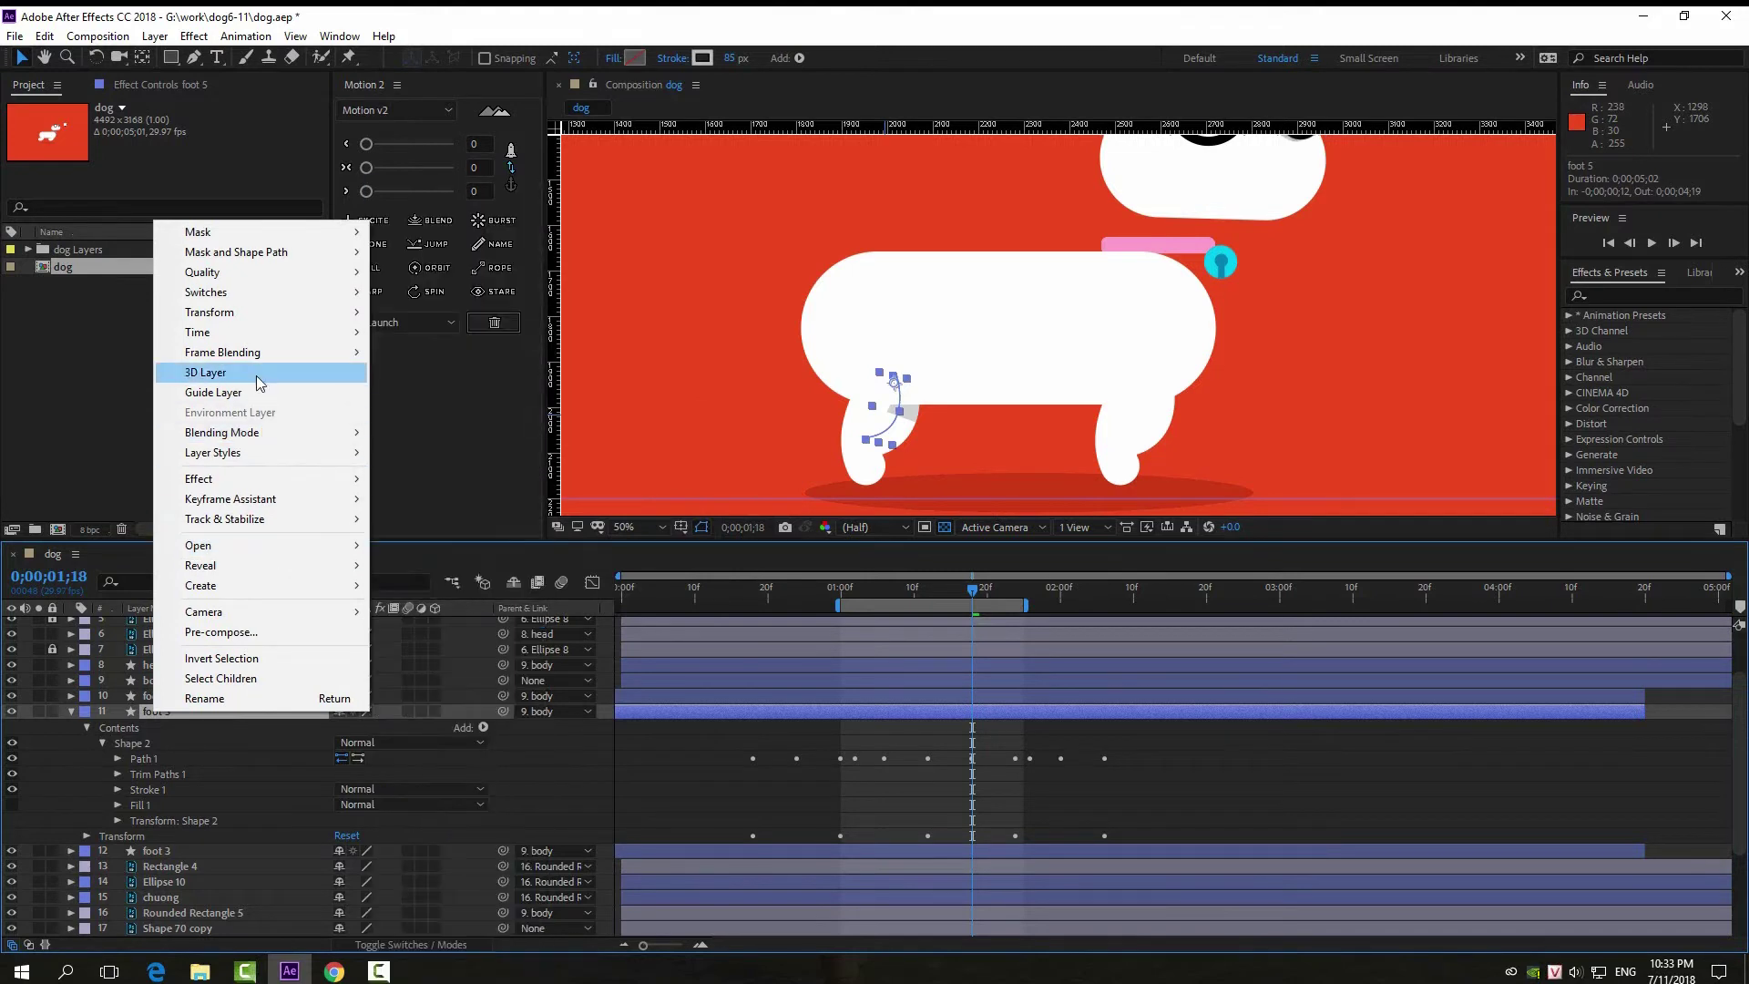
{"action": "key", "text": "alt+l"}
{"action": "mouse_move", "coordinate": [230, 504]}
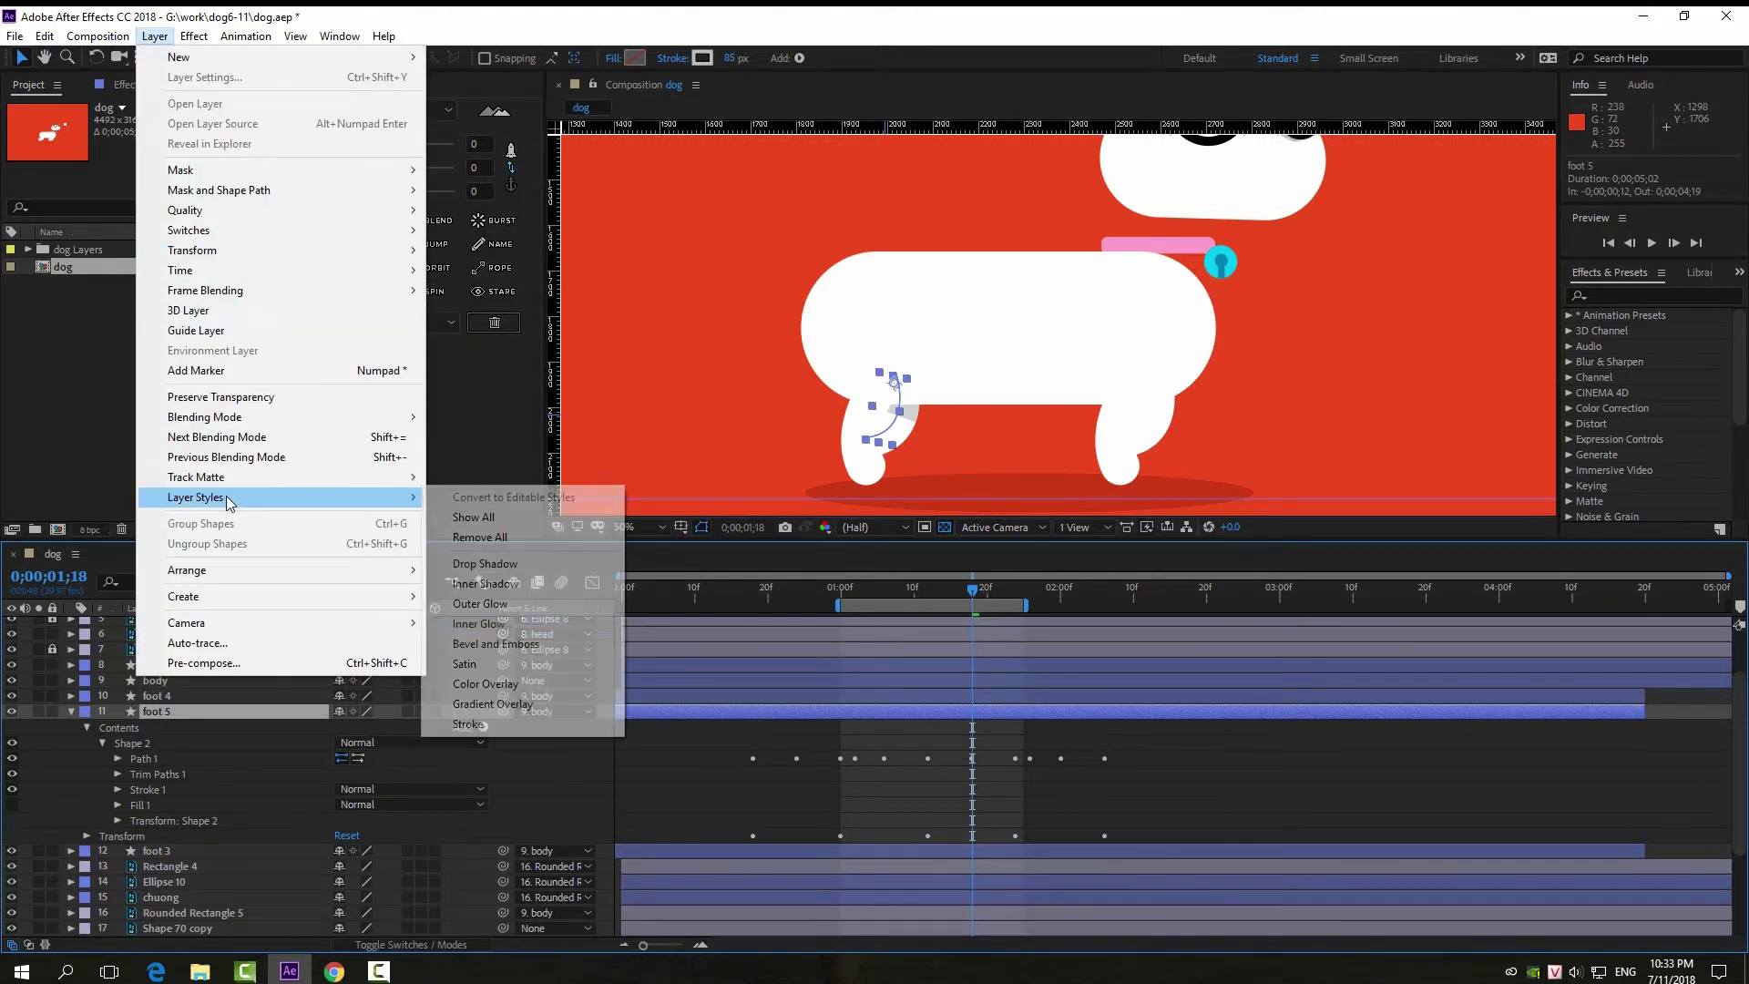
{"action": "left_click", "coordinate": [485, 583]}
{"action": "scroll", "coordinate": [168, 818], "scroll_direction": "down", "scroll_amount": 1}
{"action": "right_click", "coordinate": [177, 665]}
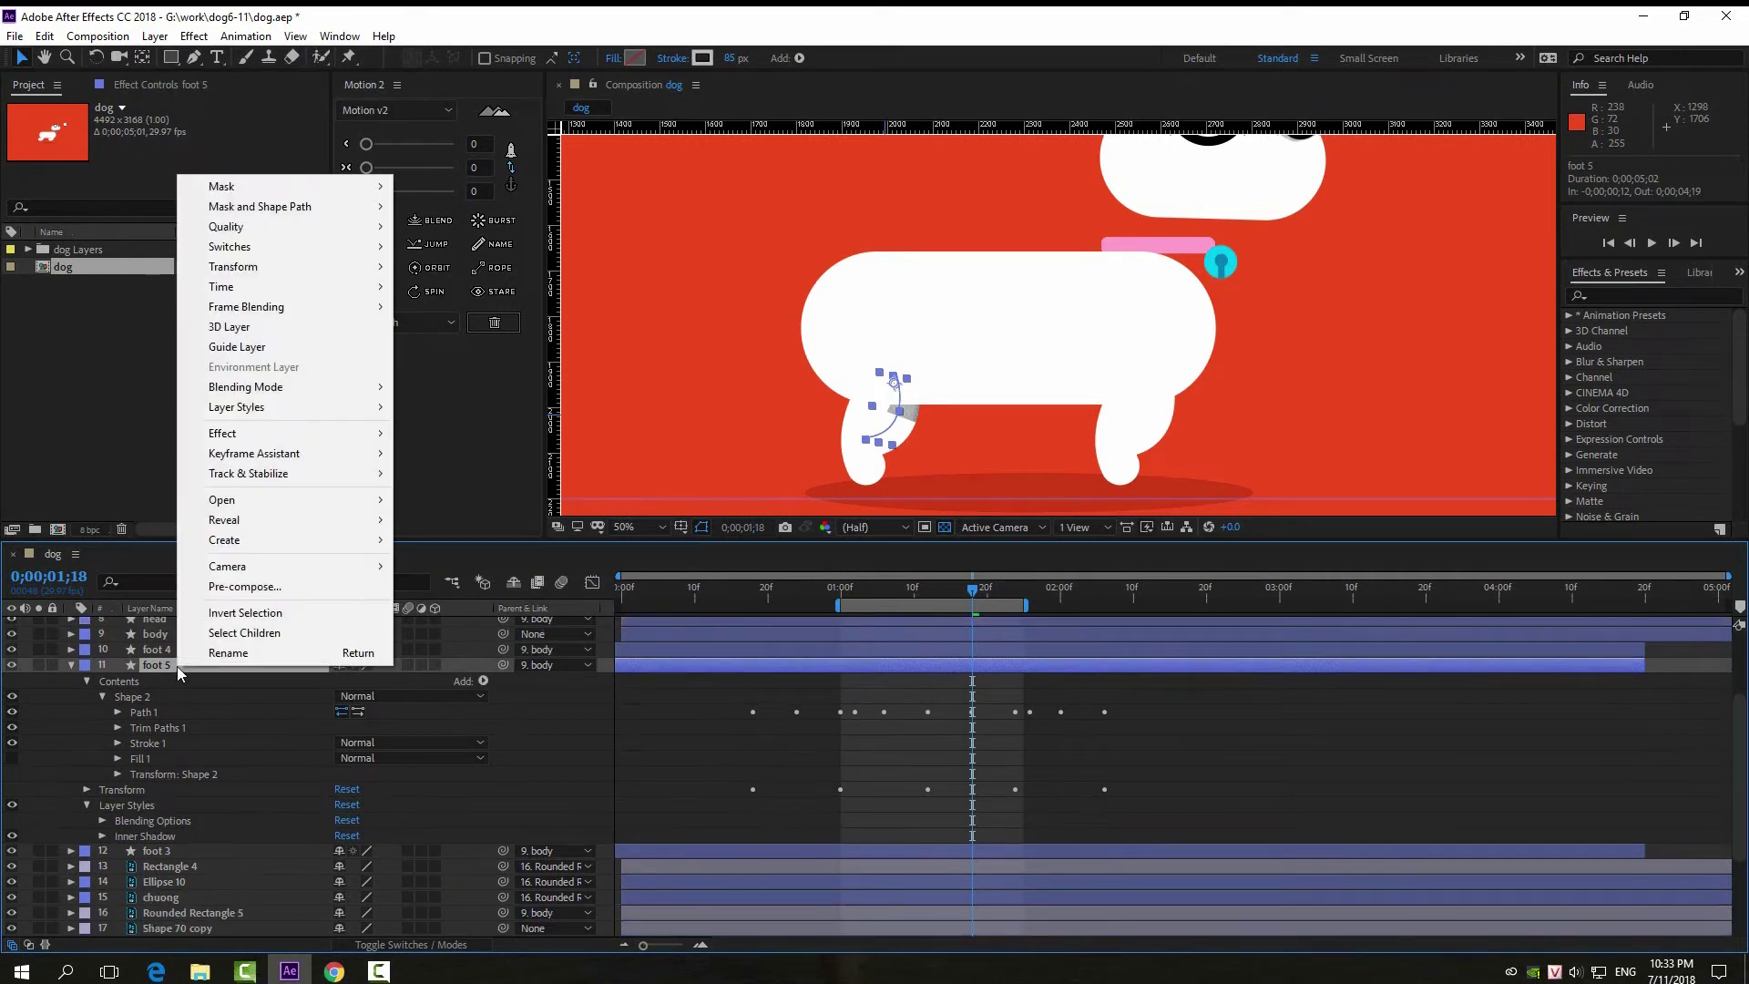
{"action": "left_click", "coordinate": [133, 801]}
{"action": "left_click", "coordinate": [103, 836]}
{"action": "scroll", "coordinate": [102, 840], "scroll_direction": "down", "scroll_amount": 2}
Step: Raise foot 5's inner shadow noise to 19% and adjust choke, checking leg poses around 1;01–1;09
{"action": "left_click", "coordinate": [850, 597]}
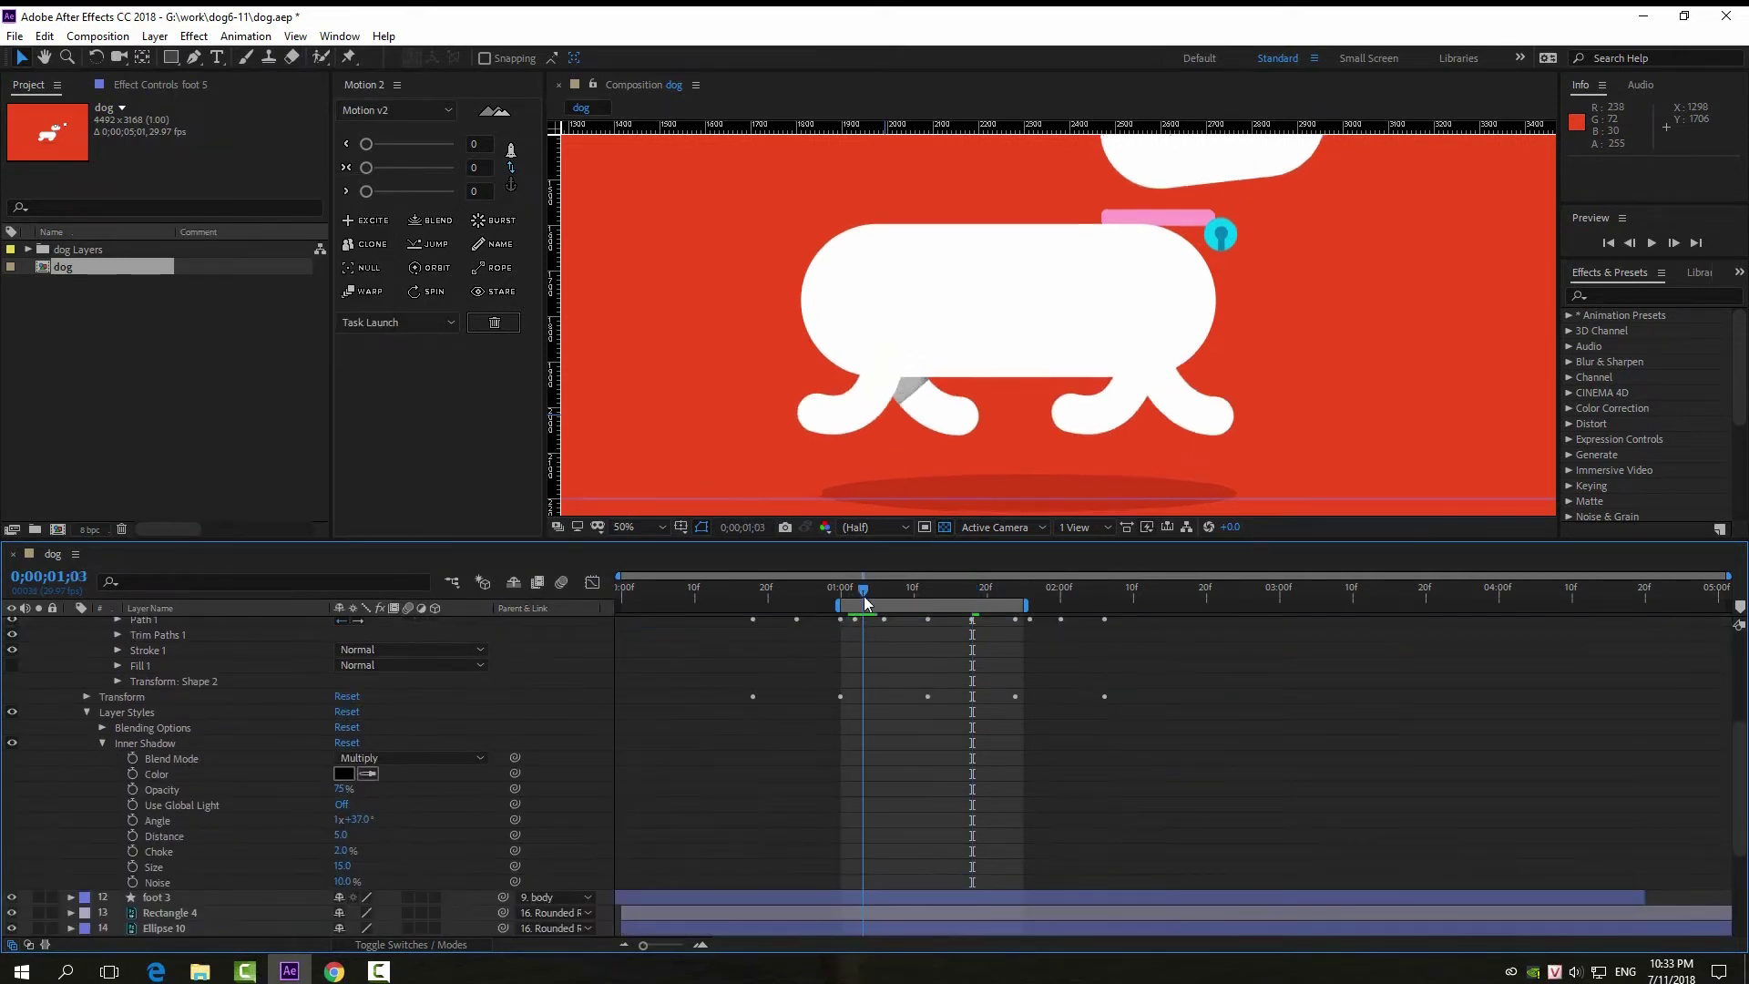
{"action": "left_click_drag", "start_coordinate": [852, 598], "coordinate": [870, 592]}
{"action": "left_click_drag", "start_coordinate": [347, 884], "coordinate": [359, 881]}
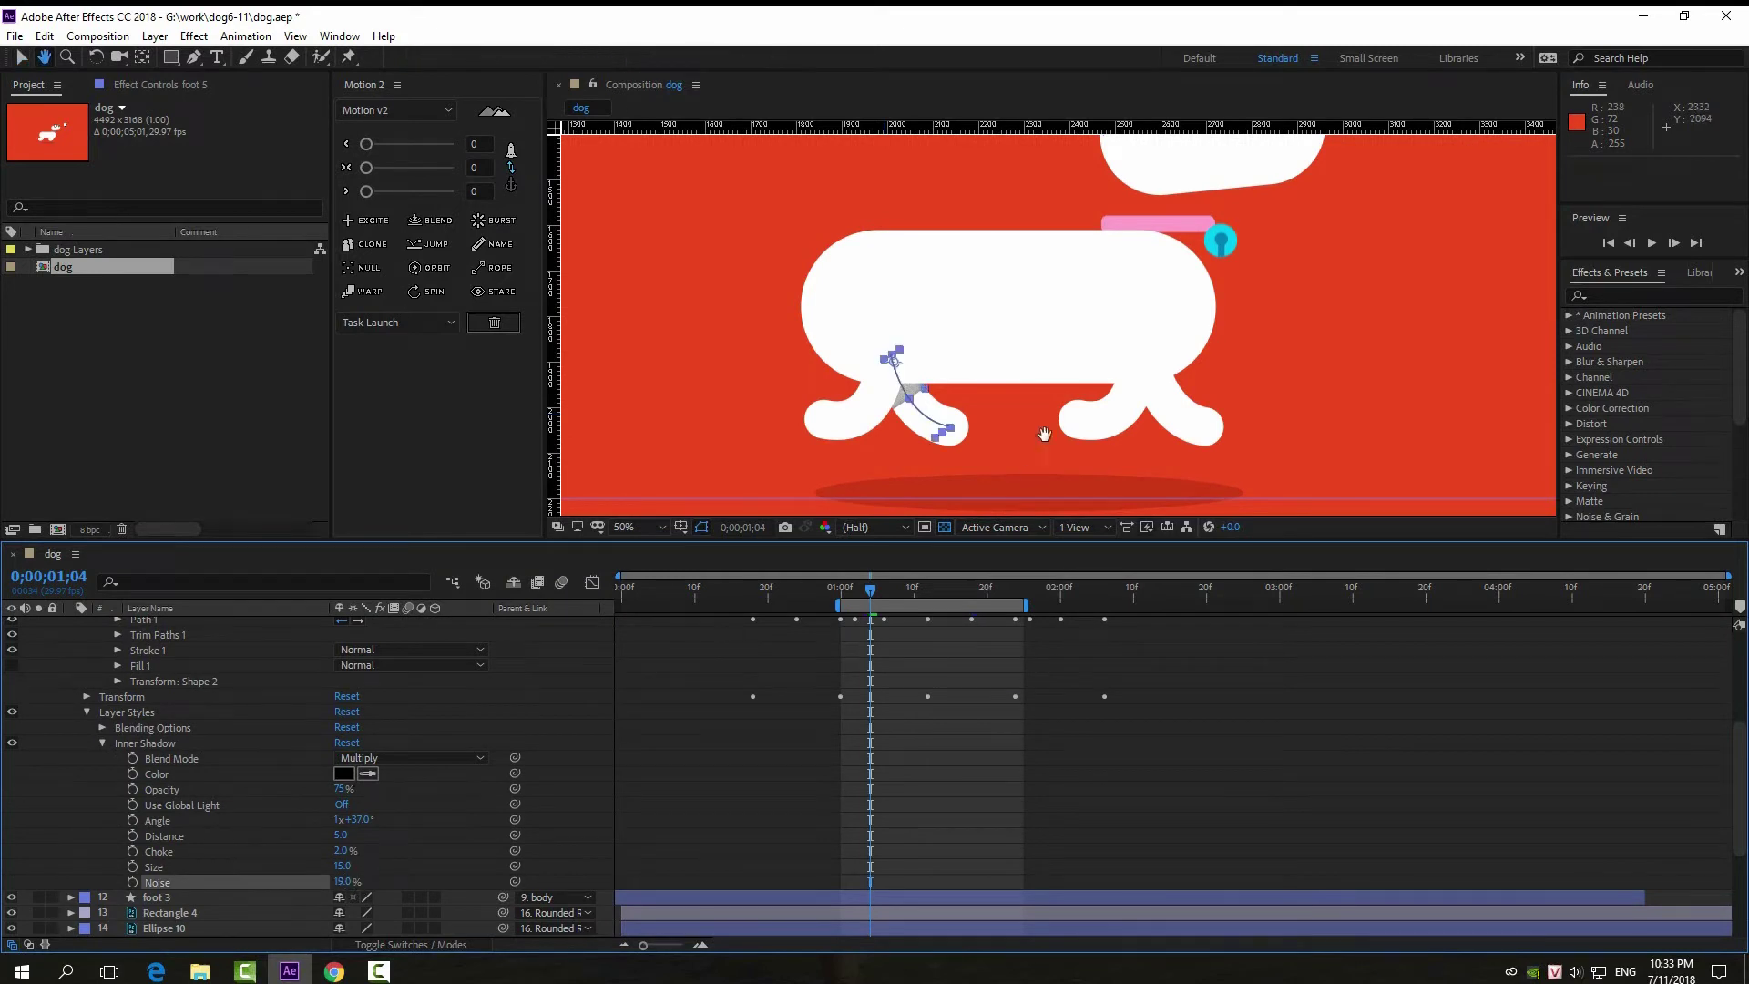
{"action": "left_click_drag", "start_coordinate": [1044, 434], "coordinate": [1036, 379]}
{"action": "left_click_drag", "start_coordinate": [342, 850], "coordinate": [351, 849]}
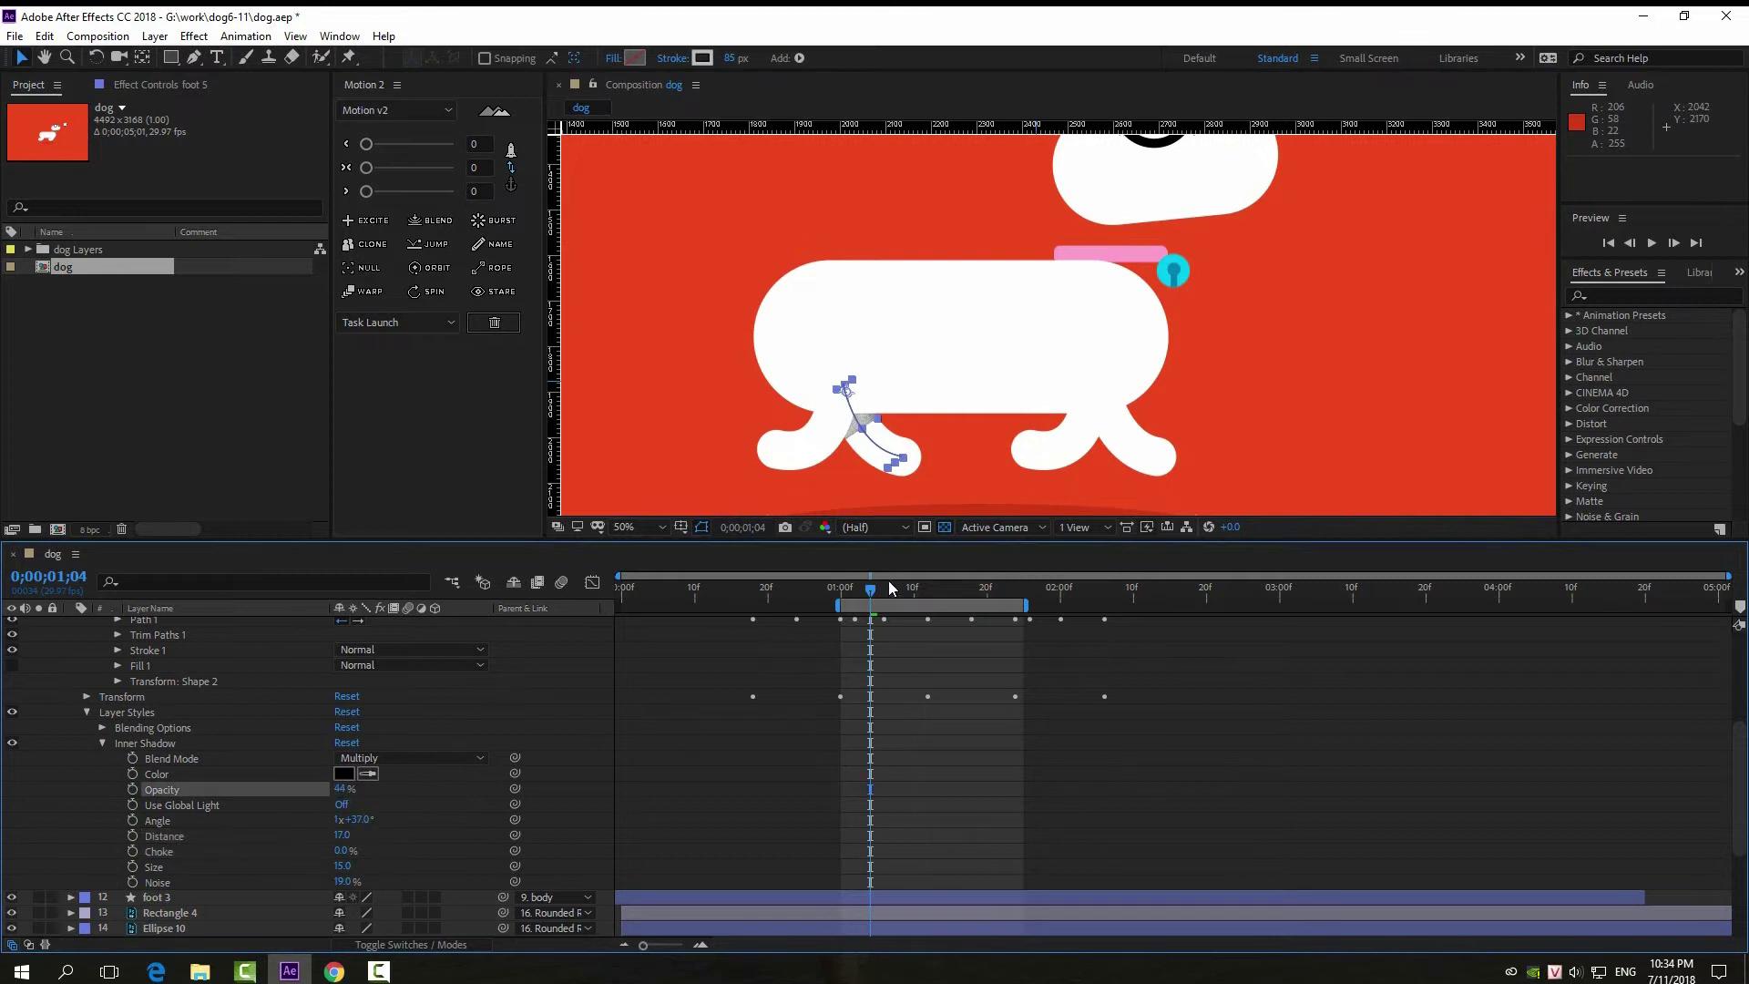
{"action": "left_click_drag", "start_coordinate": [890, 585], "coordinate": [913, 593]}
{"action": "key", "text": "space"}
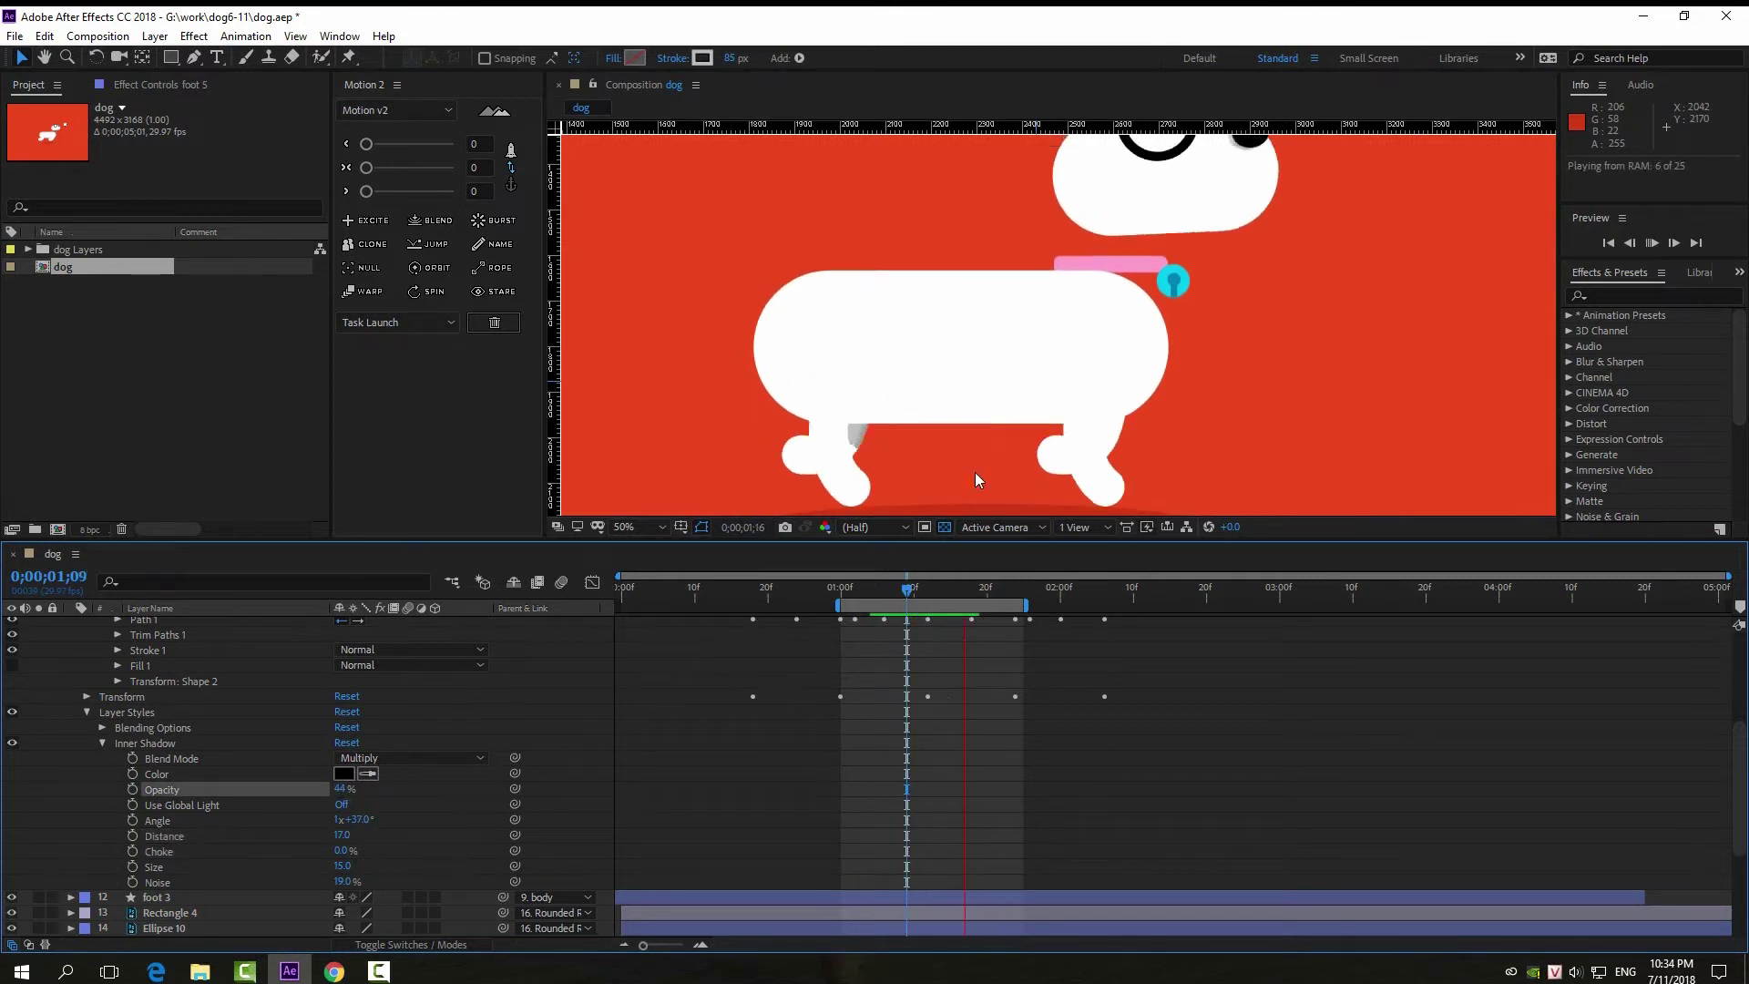
{"action": "key", "text": "comma"}
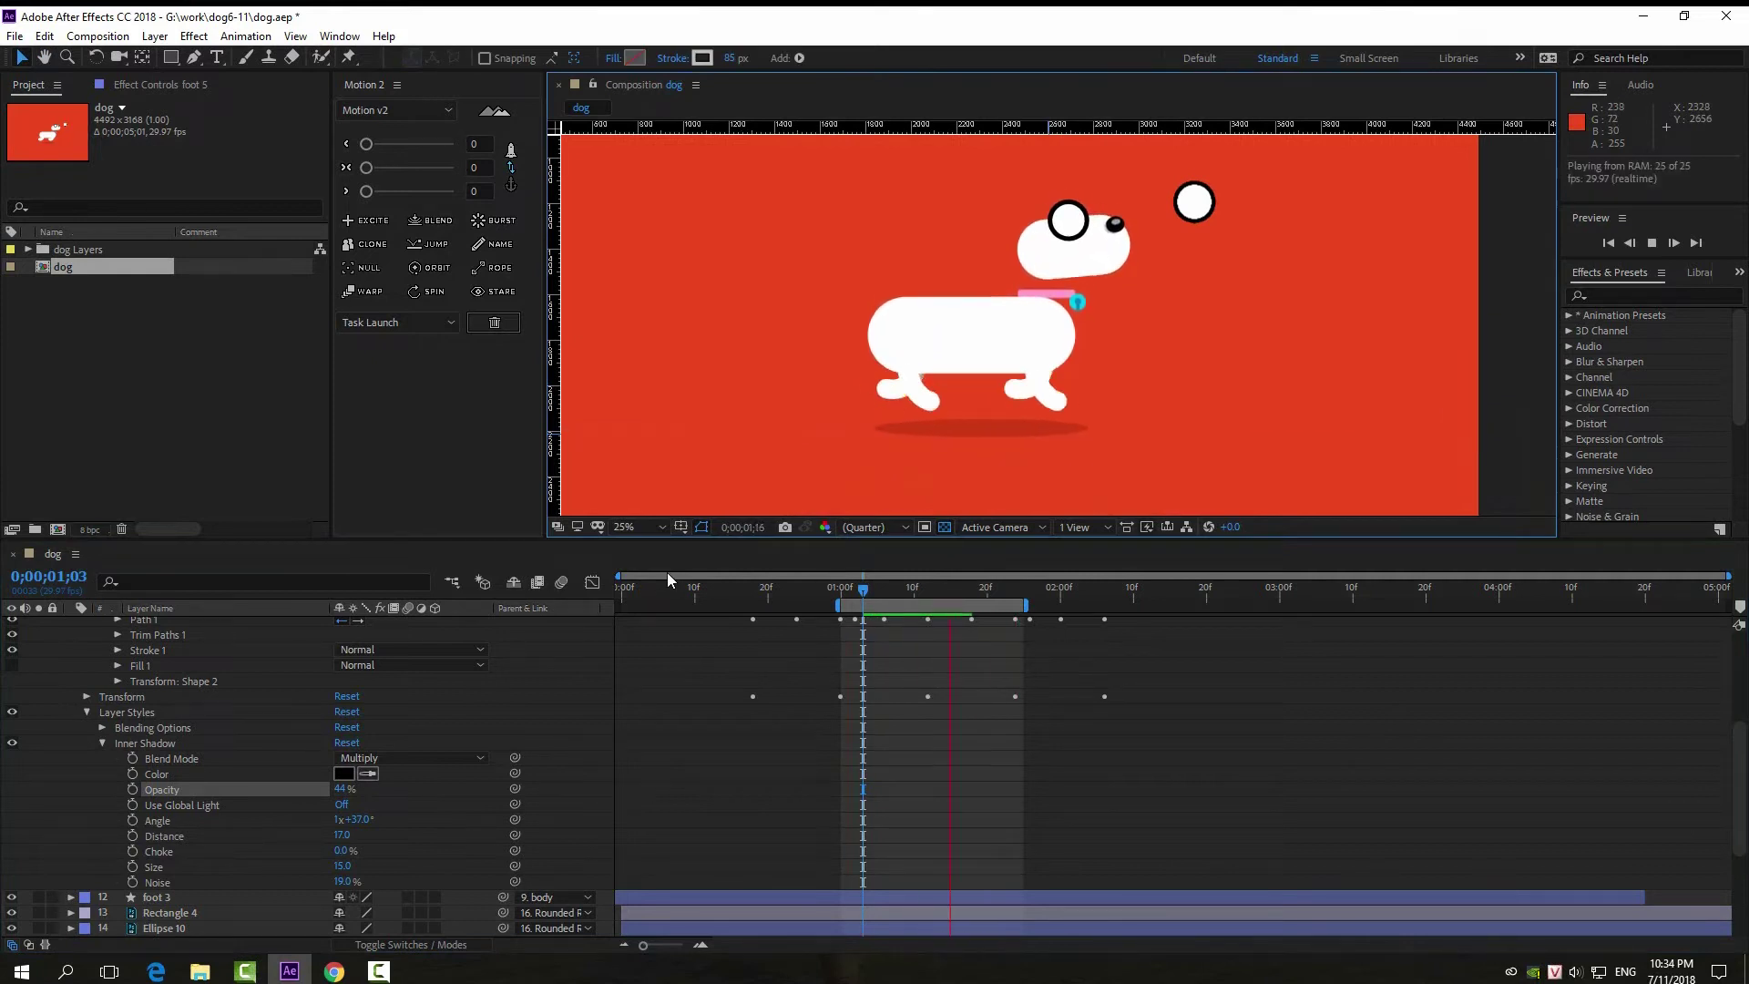
Step: Replay the walk cycle with nothing selected, then collapse all expanded layer properties with Ctrl+`
{"action": "key", "text": "space"}
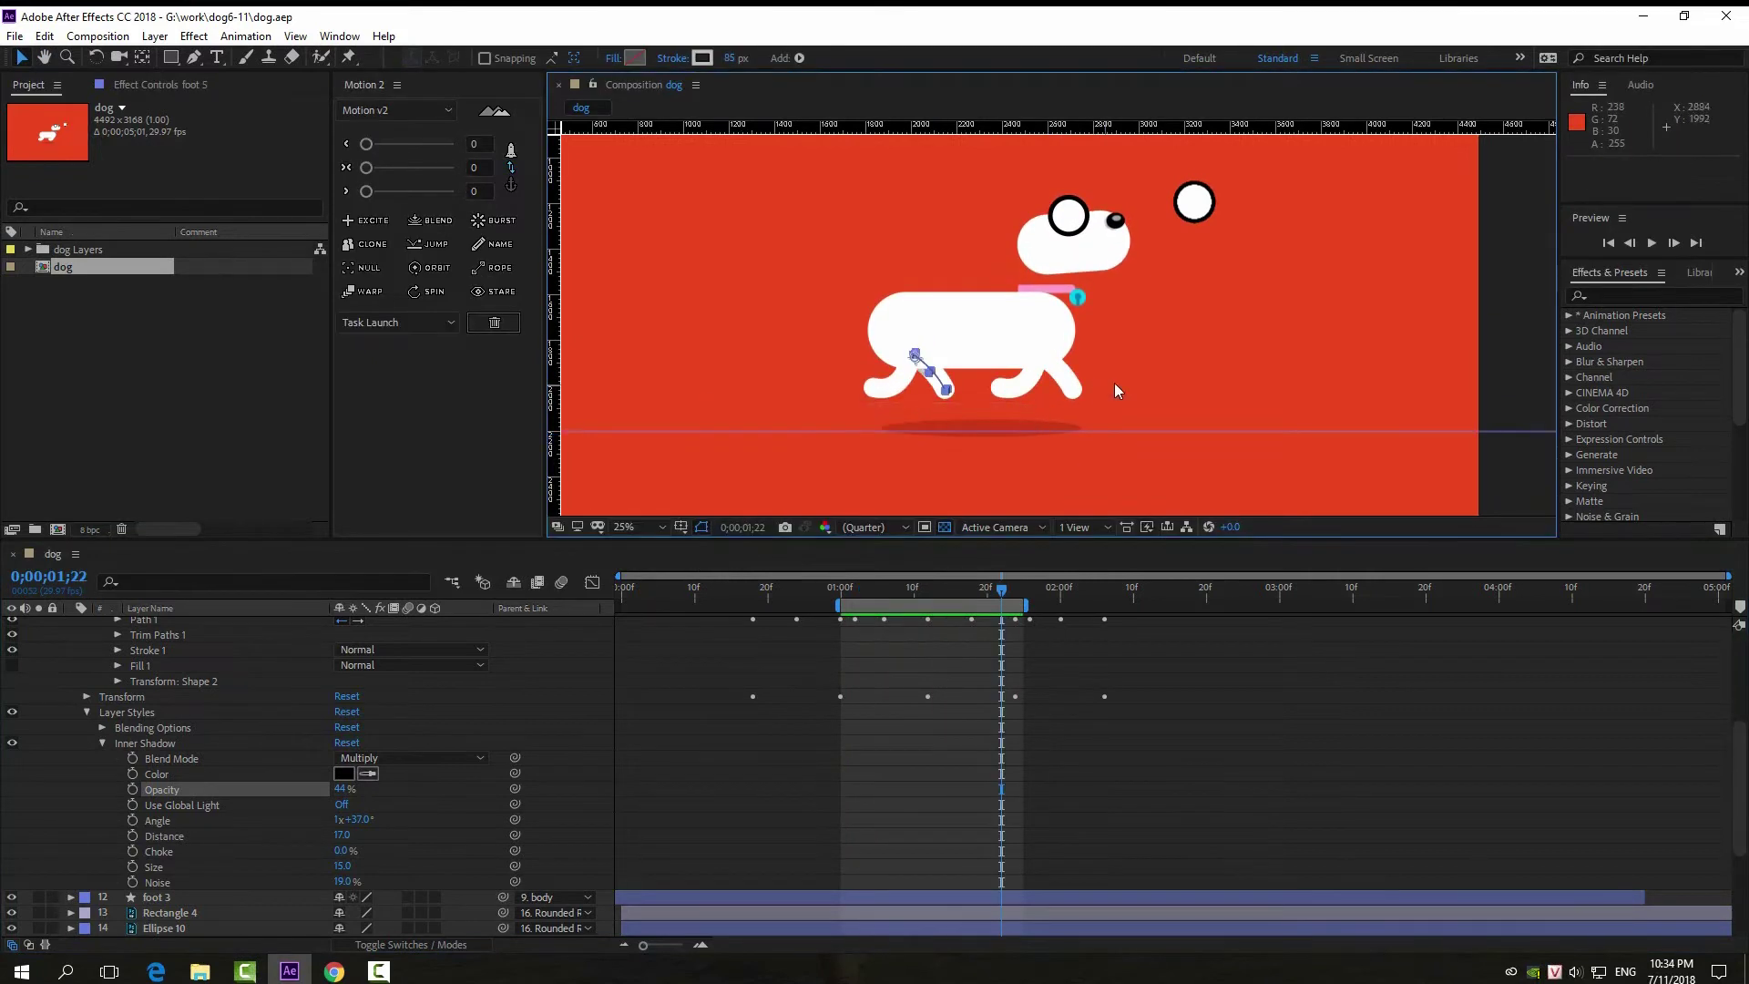
{"action": "left_click_drag", "start_coordinate": [1118, 390], "coordinate": [941, 387]}
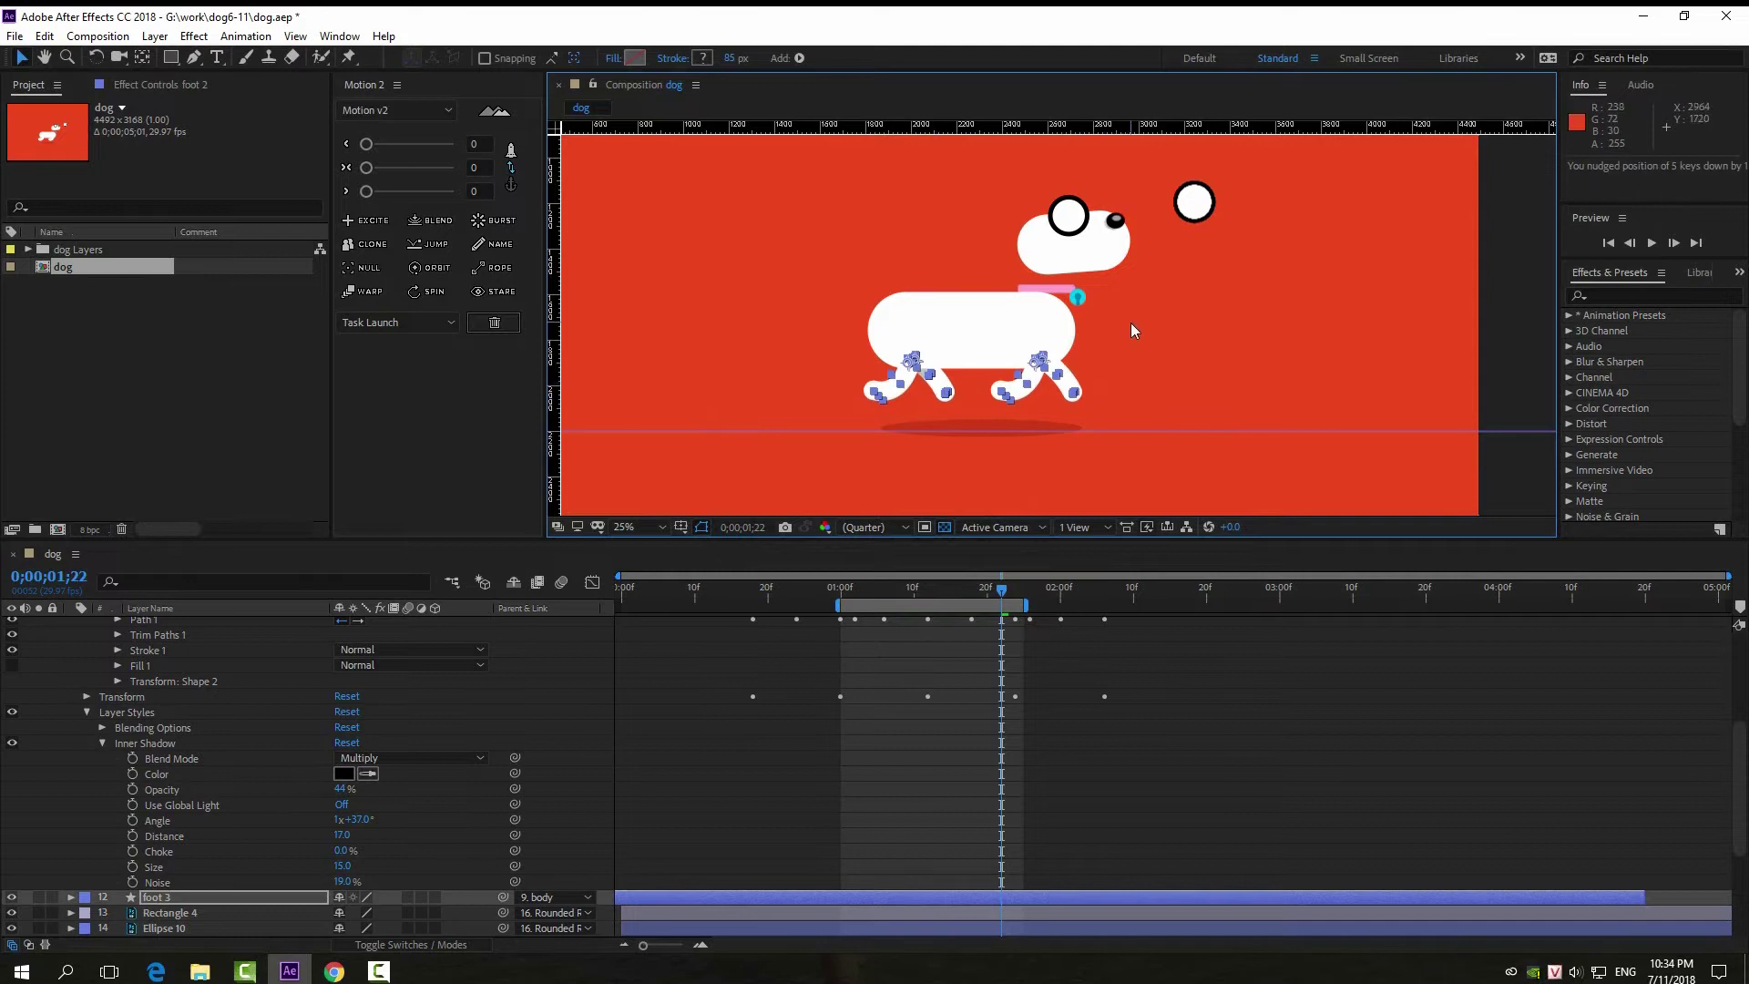
{"action": "left_click", "coordinate": [1113, 371]}
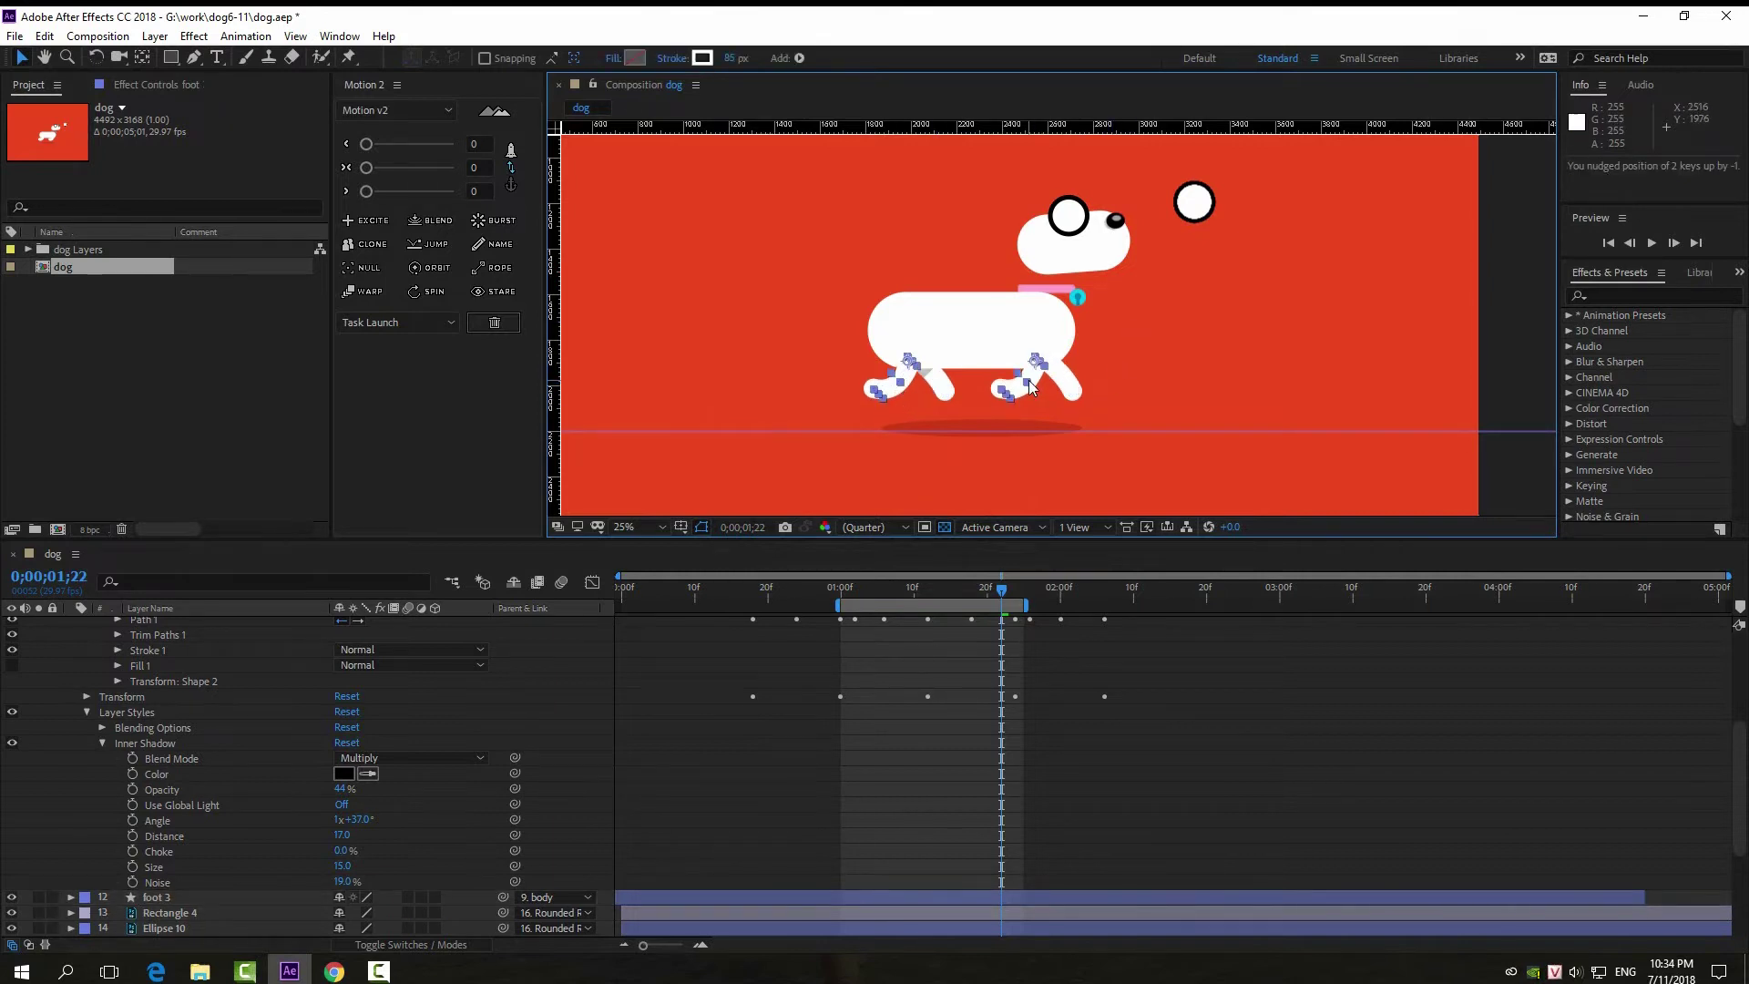
{"action": "left_click", "coordinate": [876, 642]}
{"action": "key", "text": "space"}
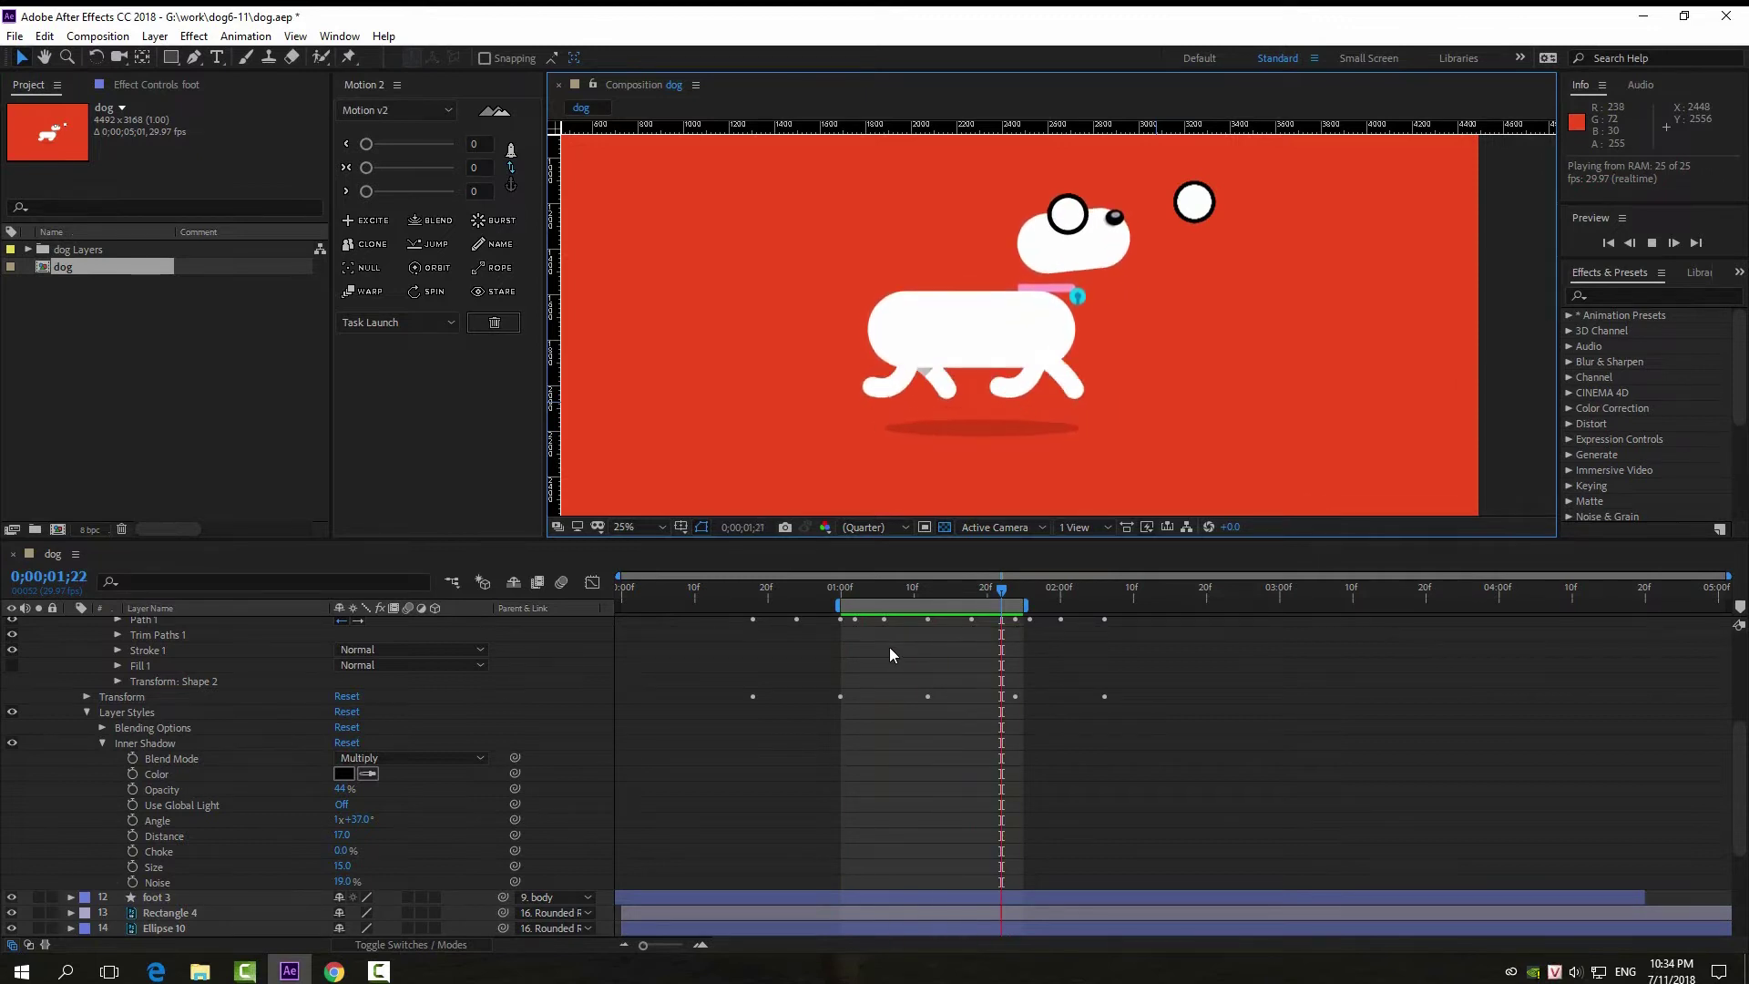
{"action": "key", "text": "space"}
{"action": "scroll", "coordinate": [217, 753], "scroll_direction": "up", "scroll_amount": 5}
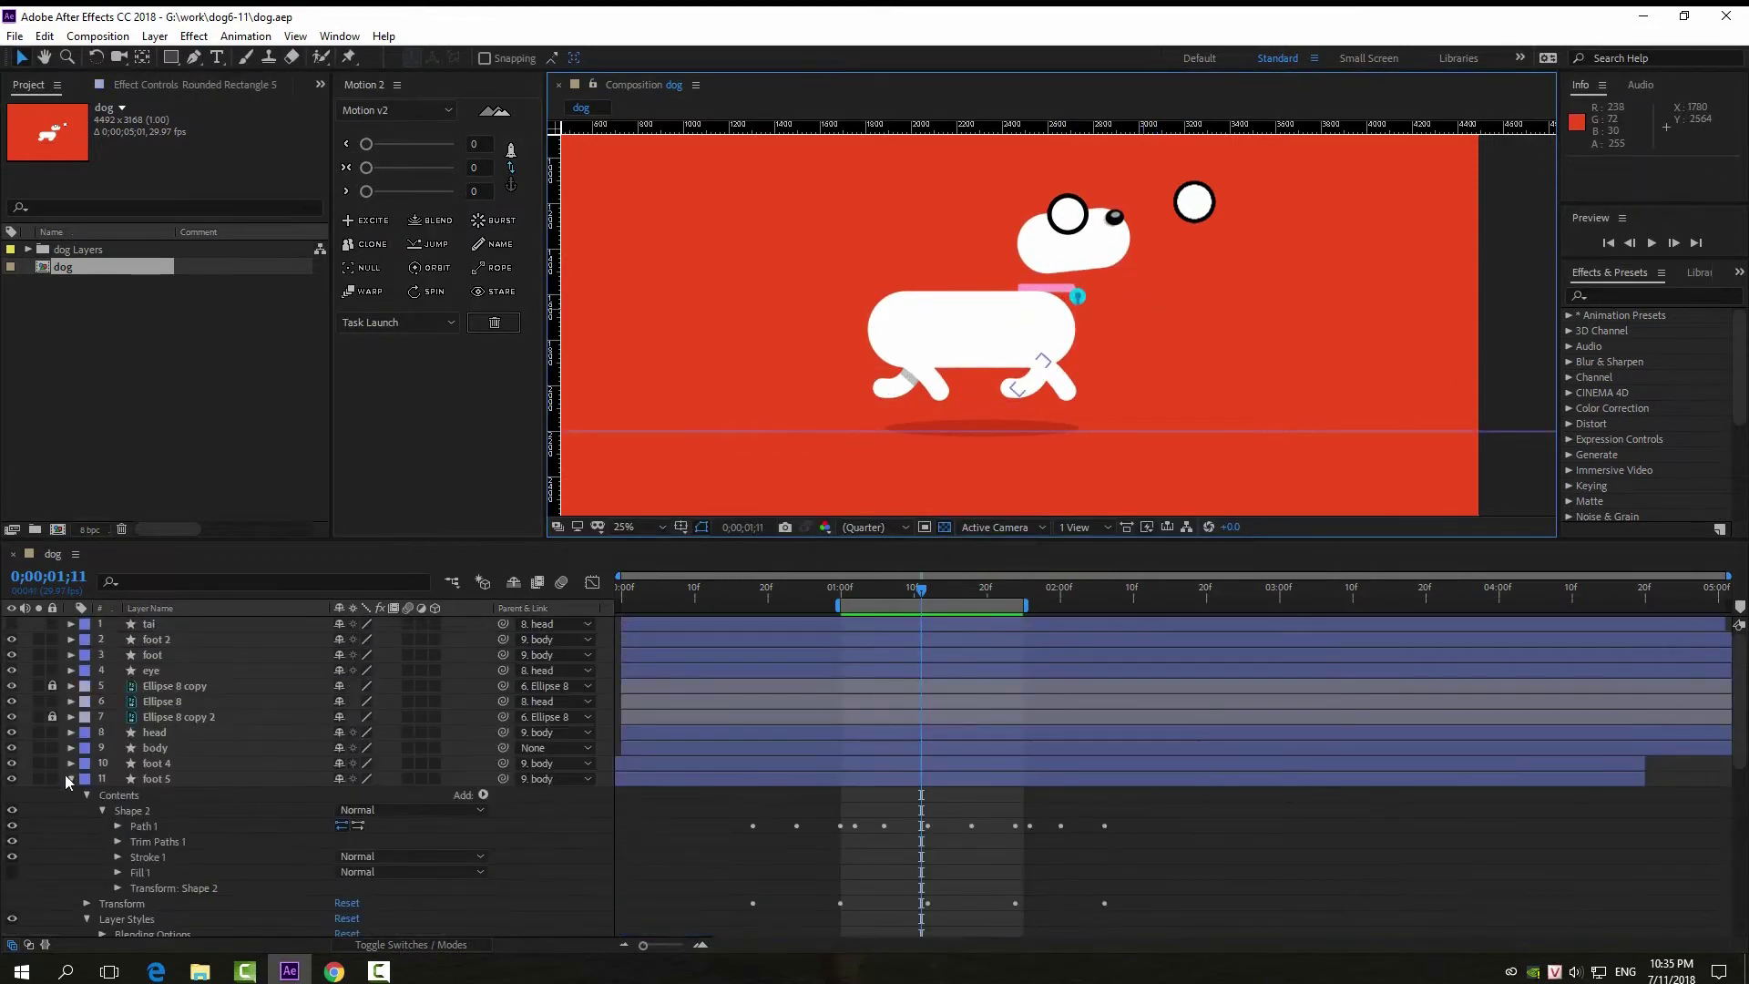
{"action": "key", "text": "ctrl+grave"}
Step: Rename the Rectangle 2 layer to 'co'
{"action": "left_click", "coordinate": [1018, 325]}
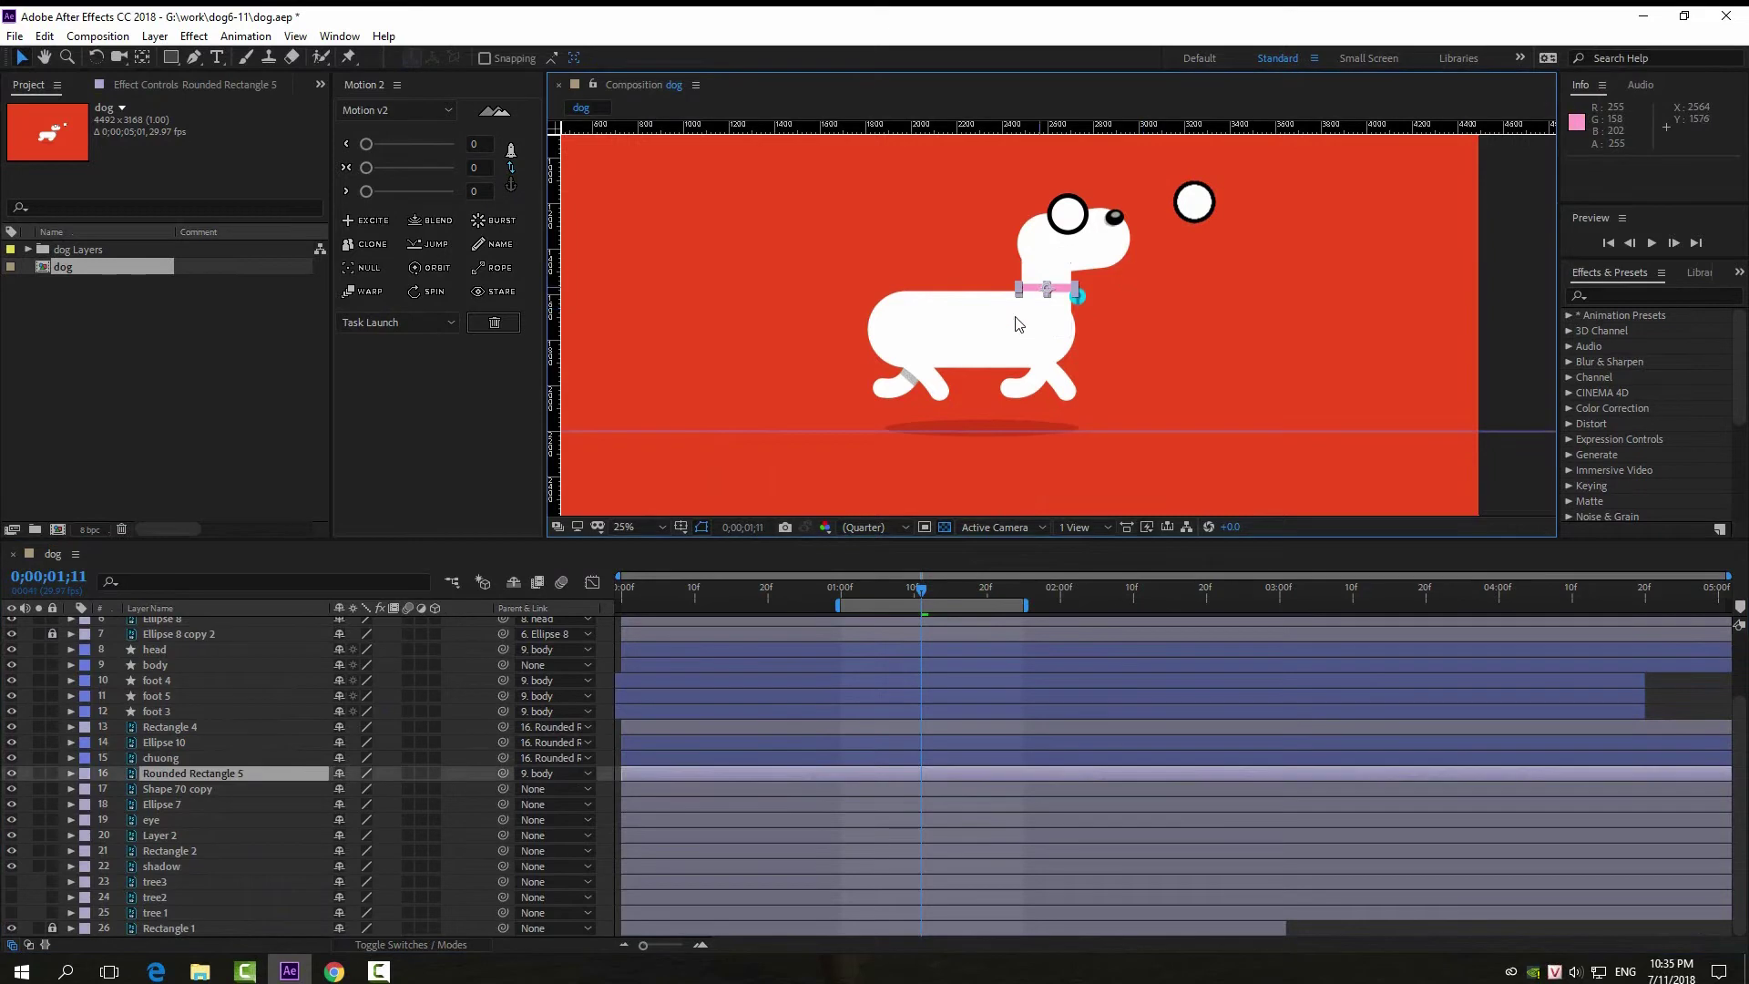
{"action": "left_click", "coordinate": [184, 853]}
{"action": "key", "text": "Return"}
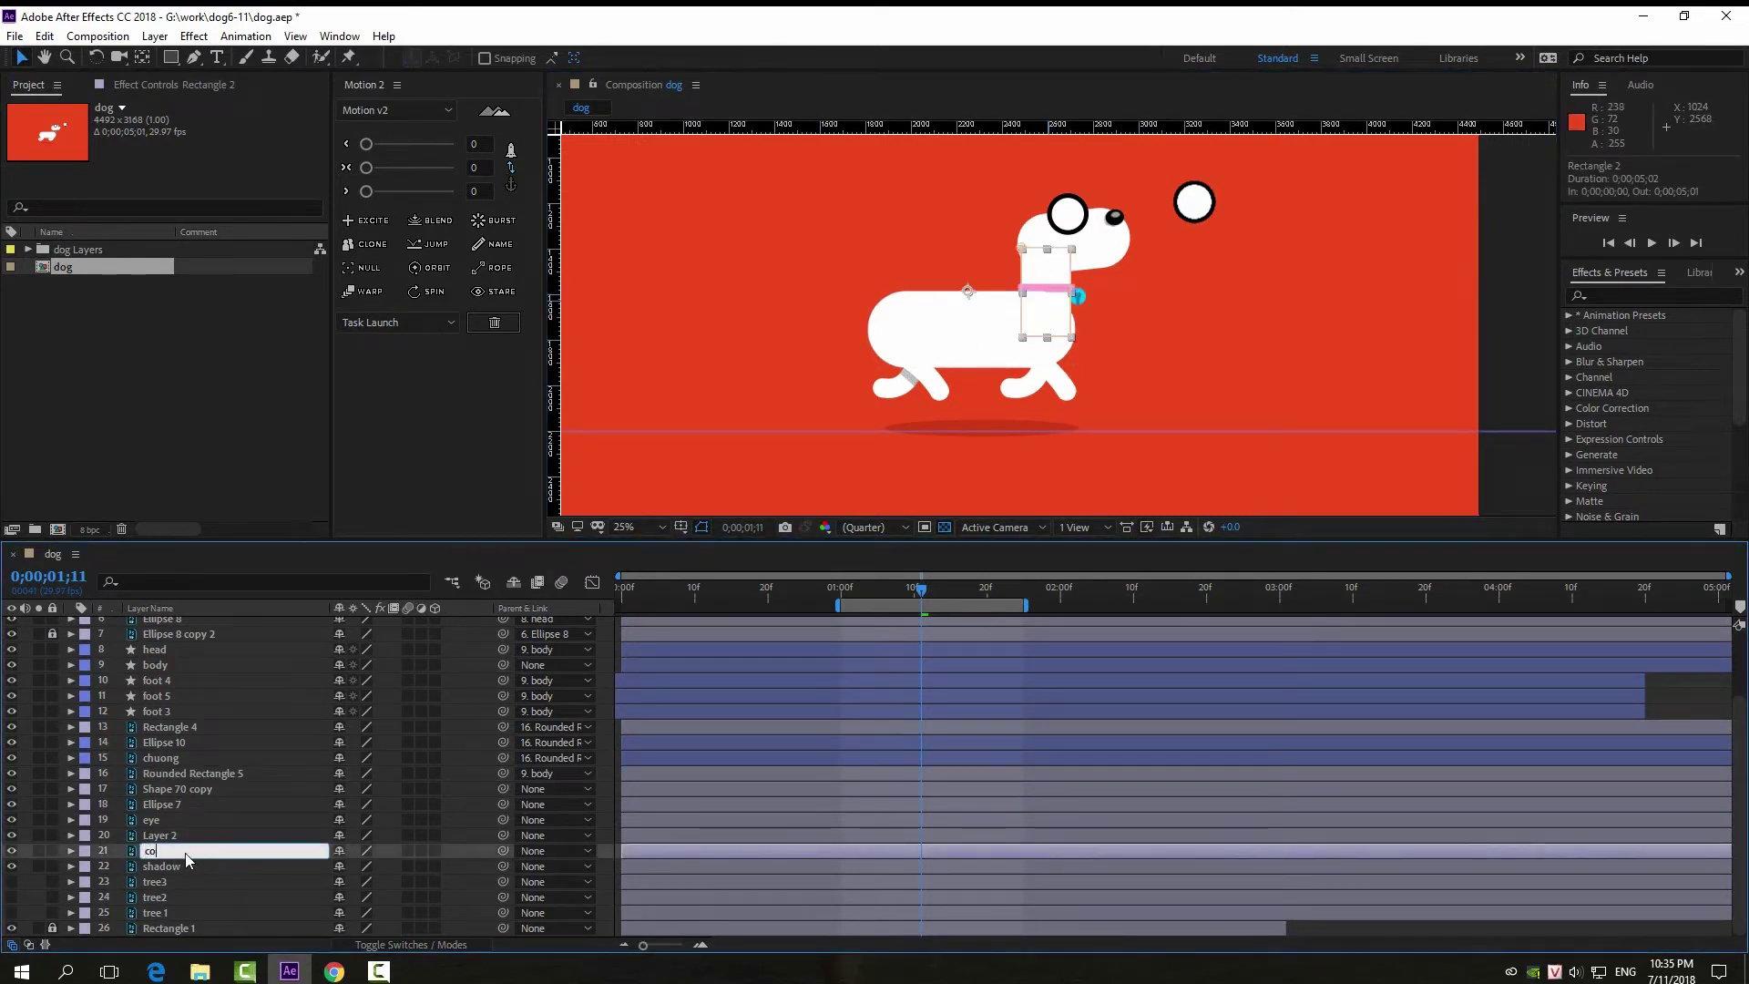
{"action": "type", "text": "co"}
{"action": "left_click", "coordinate": [184, 840]}
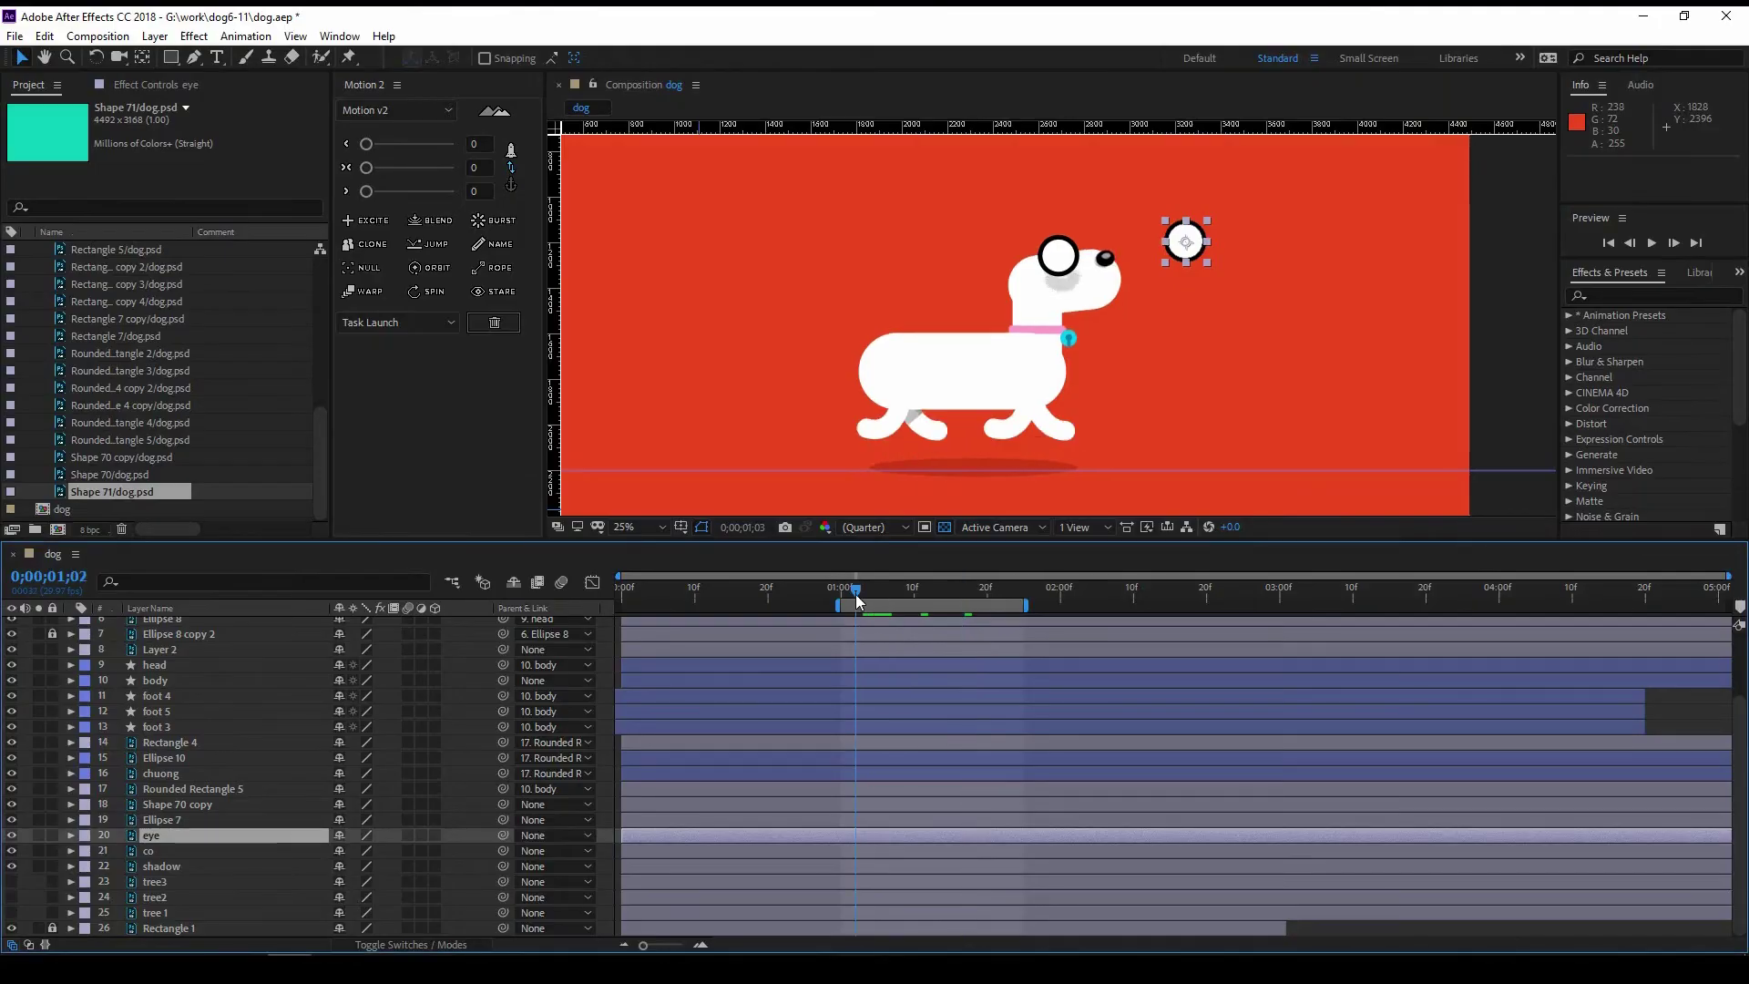
Step: Move the loose white eye circle up-left and briefly solo Ellipse 7 to inspect it
{"action": "left_click_drag", "start_coordinate": [1188, 242], "coordinate": [1151, 224]}
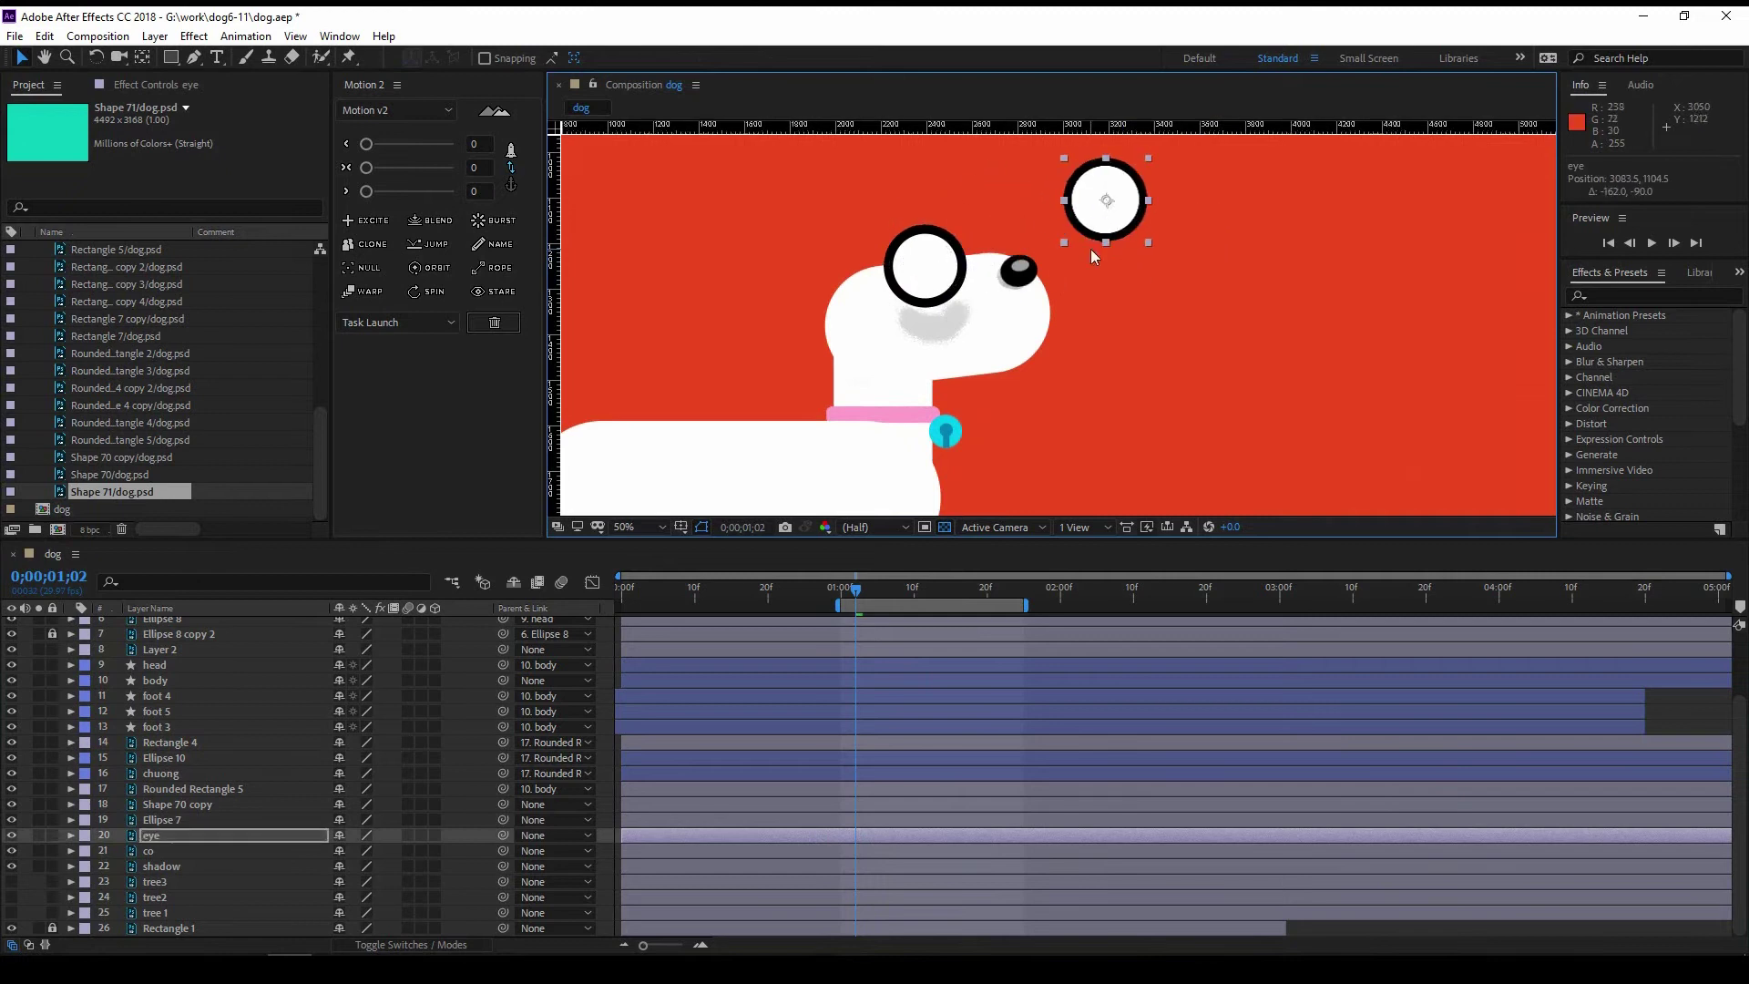
{"action": "left_click", "coordinate": [171, 837]}
{"action": "left_click", "coordinate": [174, 820]}
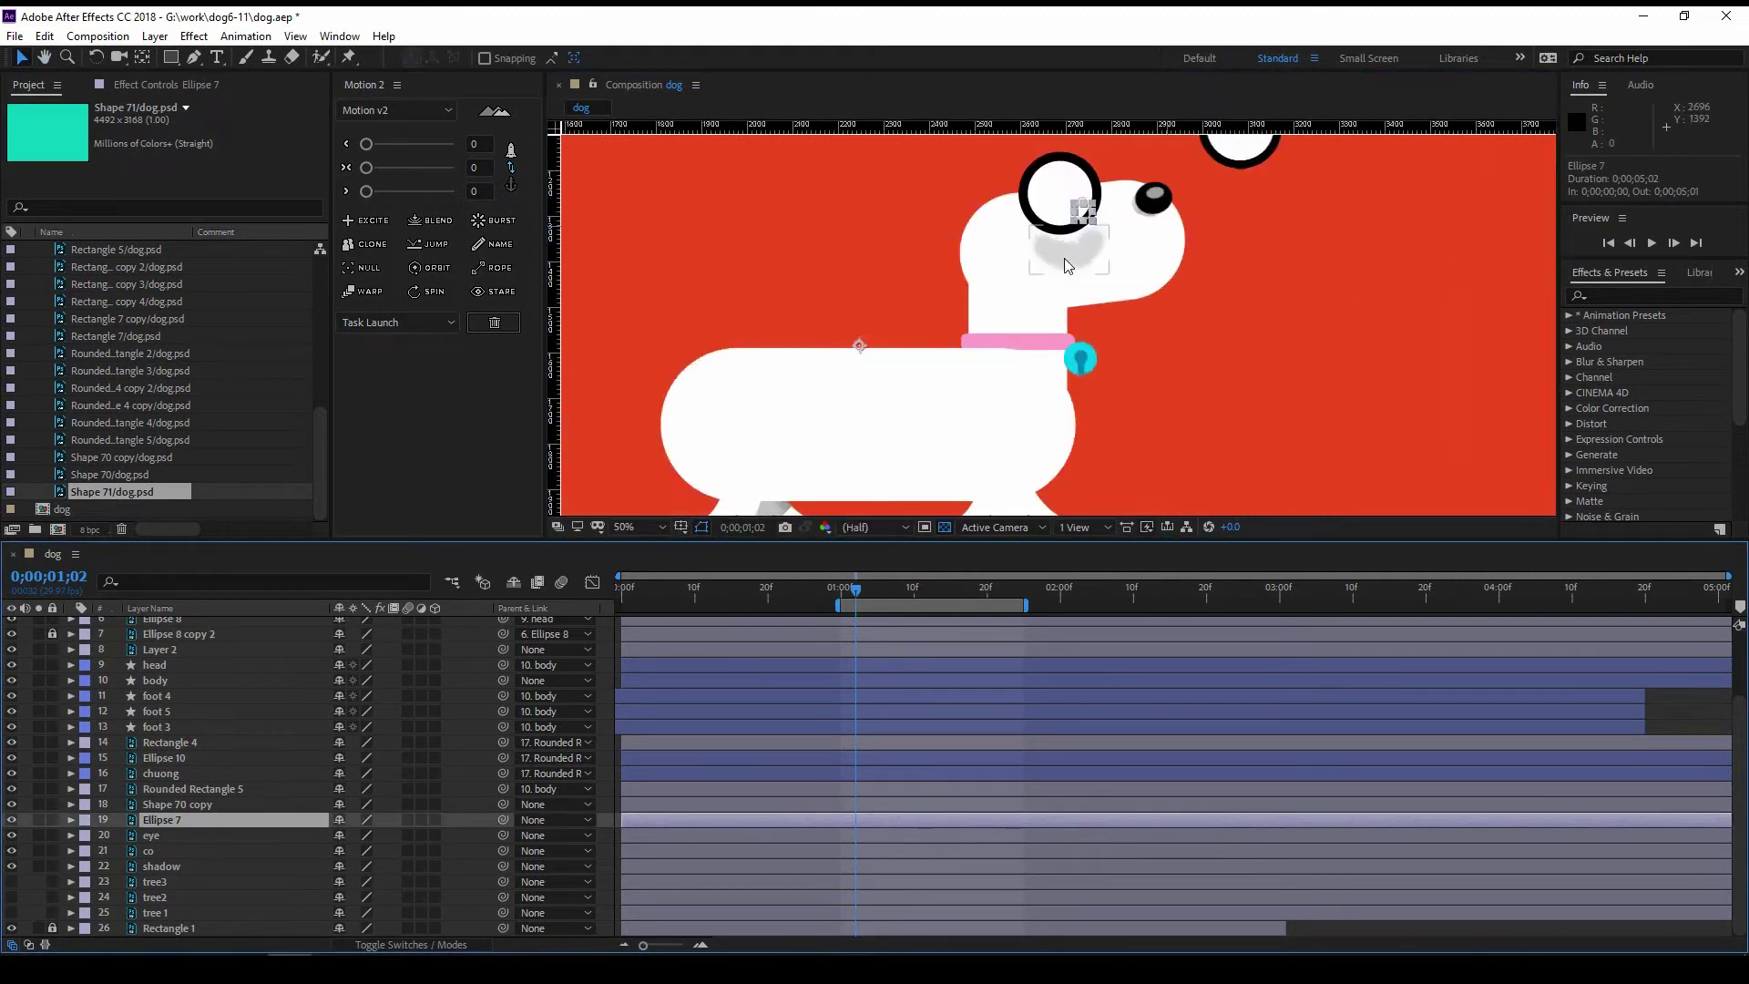
{"action": "left_click", "coordinate": [40, 820]}
{"action": "left_click", "coordinate": [40, 822]}
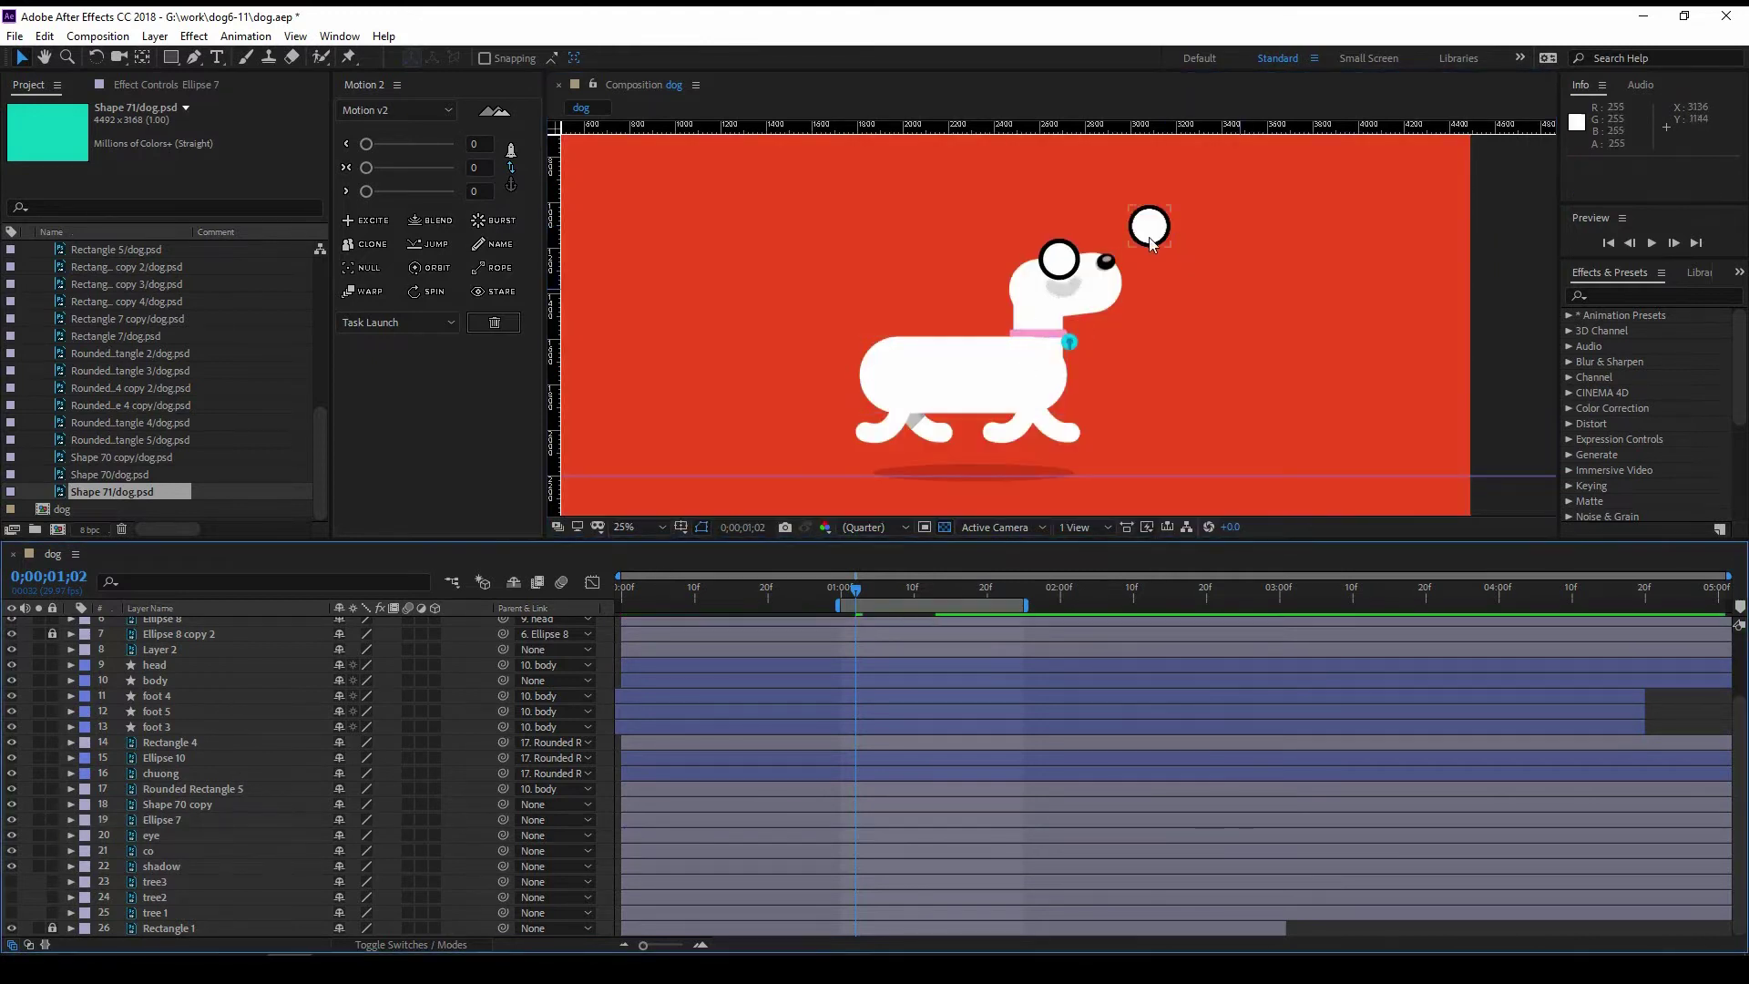
{"action": "left_click_drag", "start_coordinate": [1083, 314], "coordinate": [1092, 299]}
Step: Delete foot 4 and duplicate foot 5 and foot 3, shifting the copies right to x 55
{"action": "left_click", "coordinate": [1064, 409]}
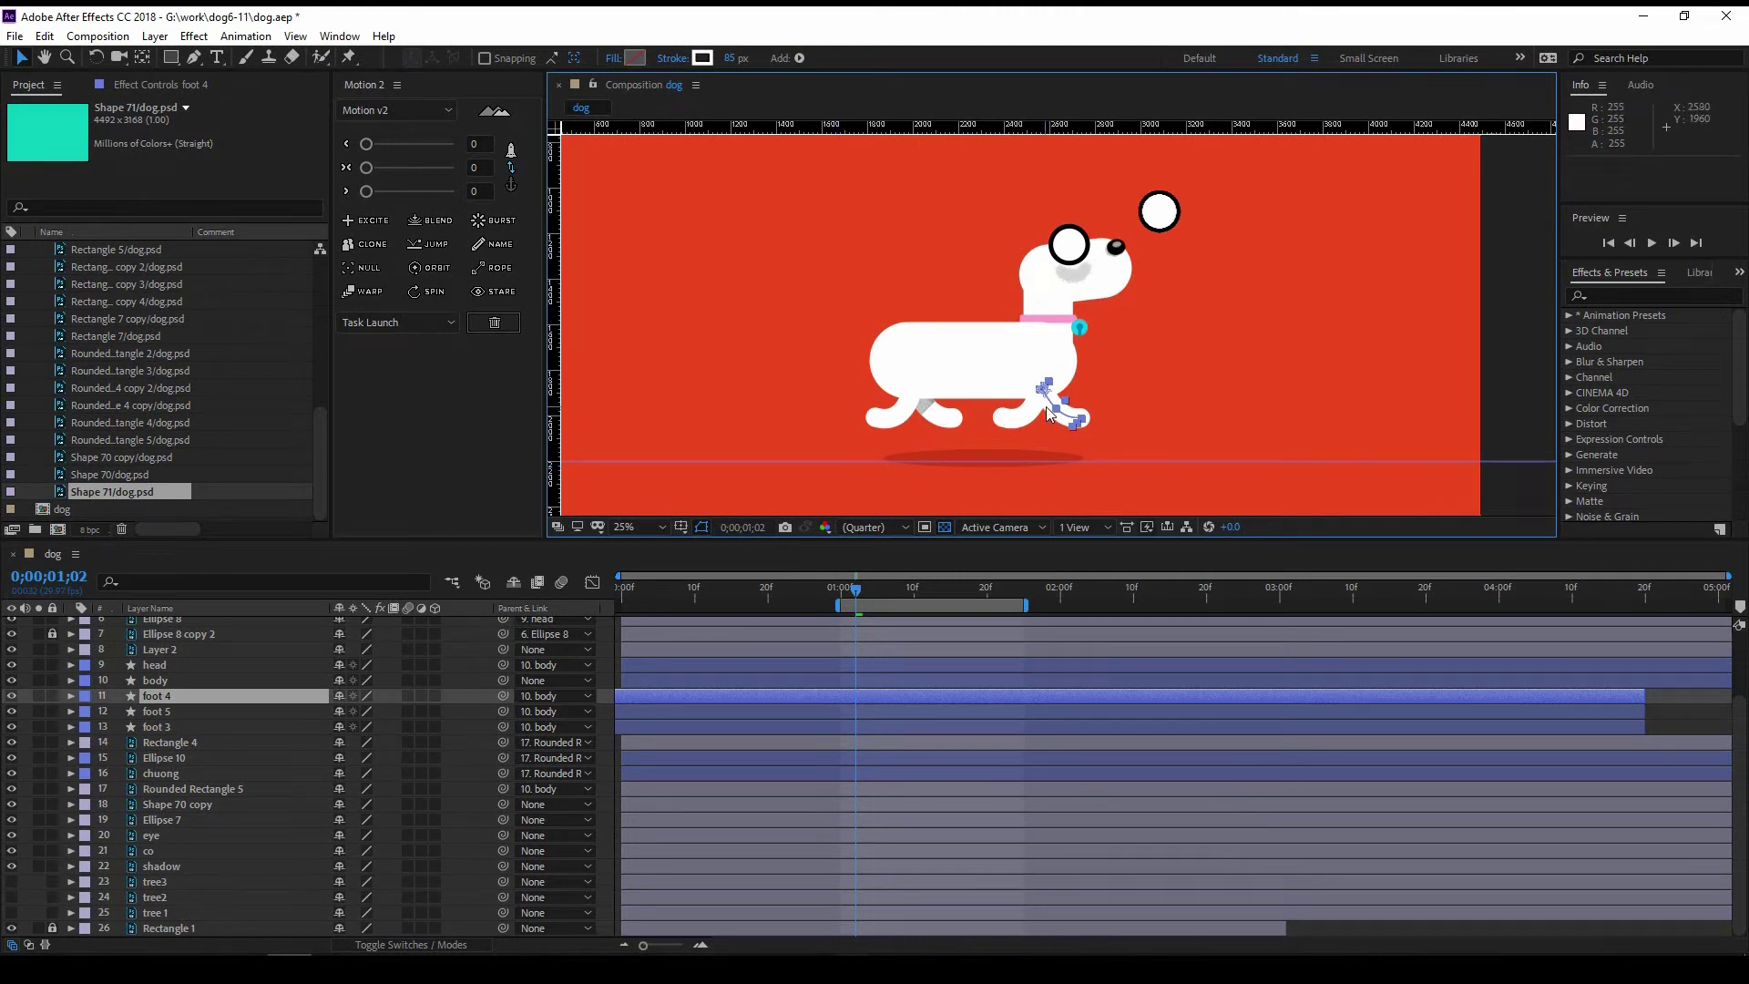
{"action": "key", "text": "Delete"}
{"action": "left_click", "coordinate": [219, 711]}
{"action": "left_click", "coordinate": [222, 726], "text": "shift"}
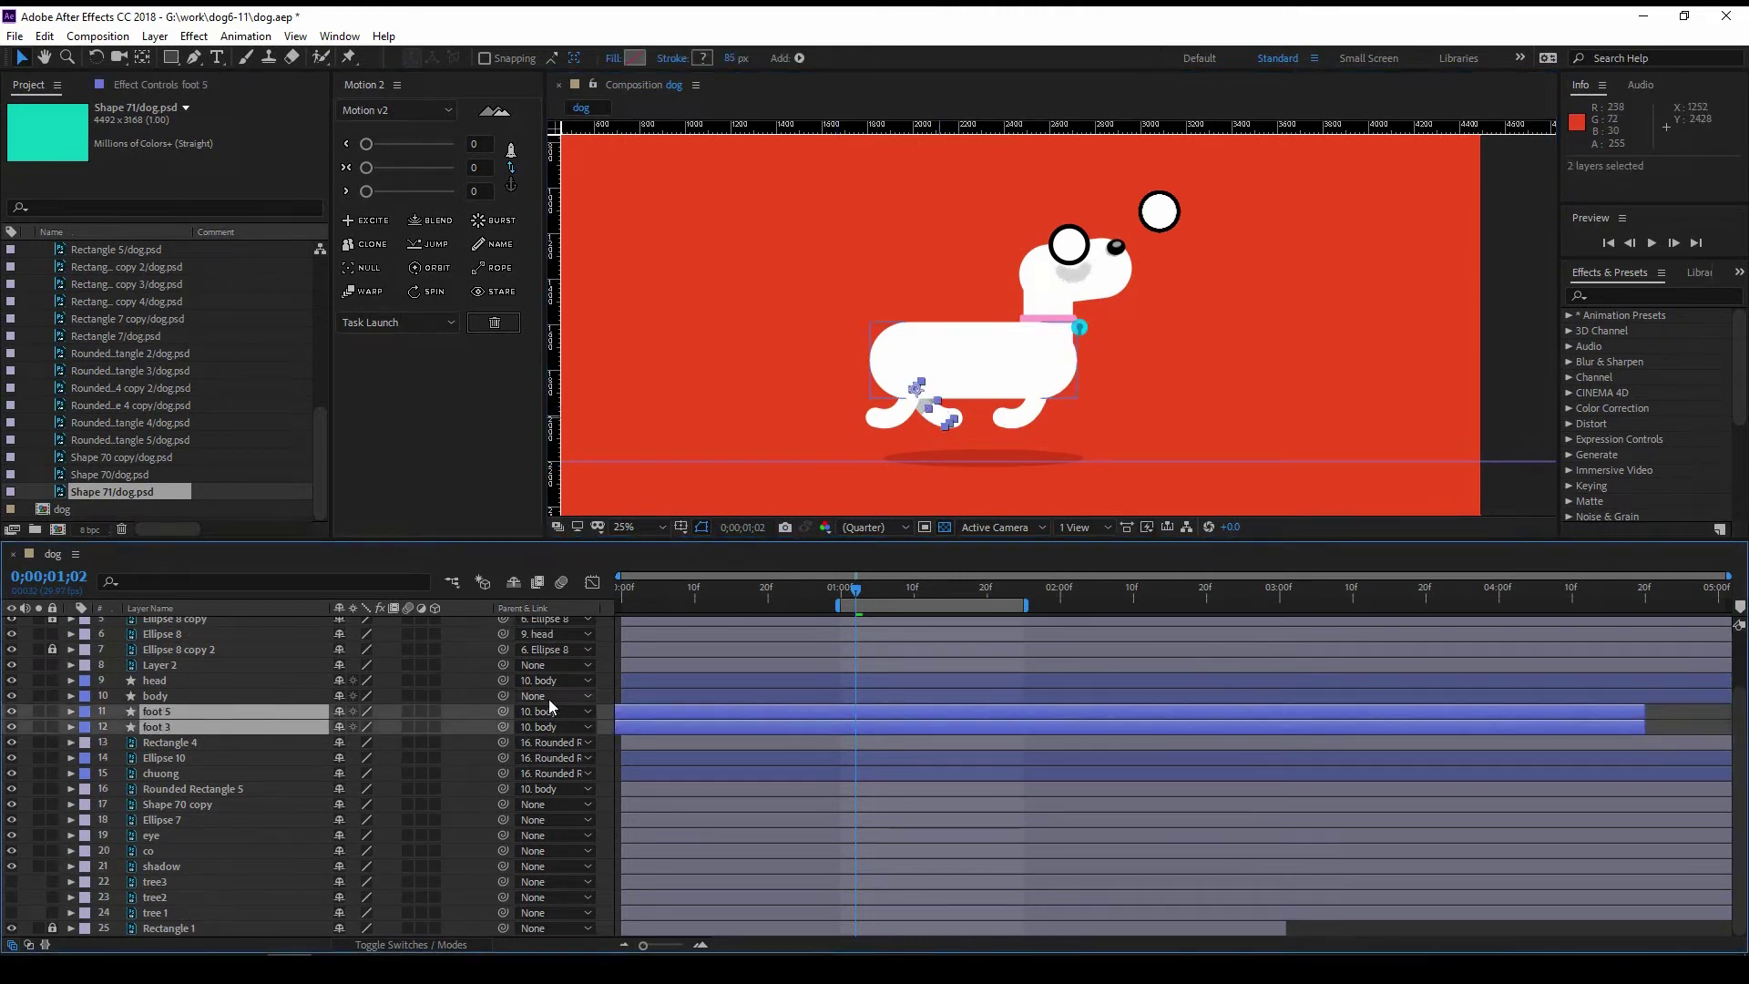
{"action": "key", "text": "ctrl+d"}
{"action": "key", "text": "p"}
{"action": "left_click_drag", "start_coordinate": [377, 726], "coordinate": [638, 726]}
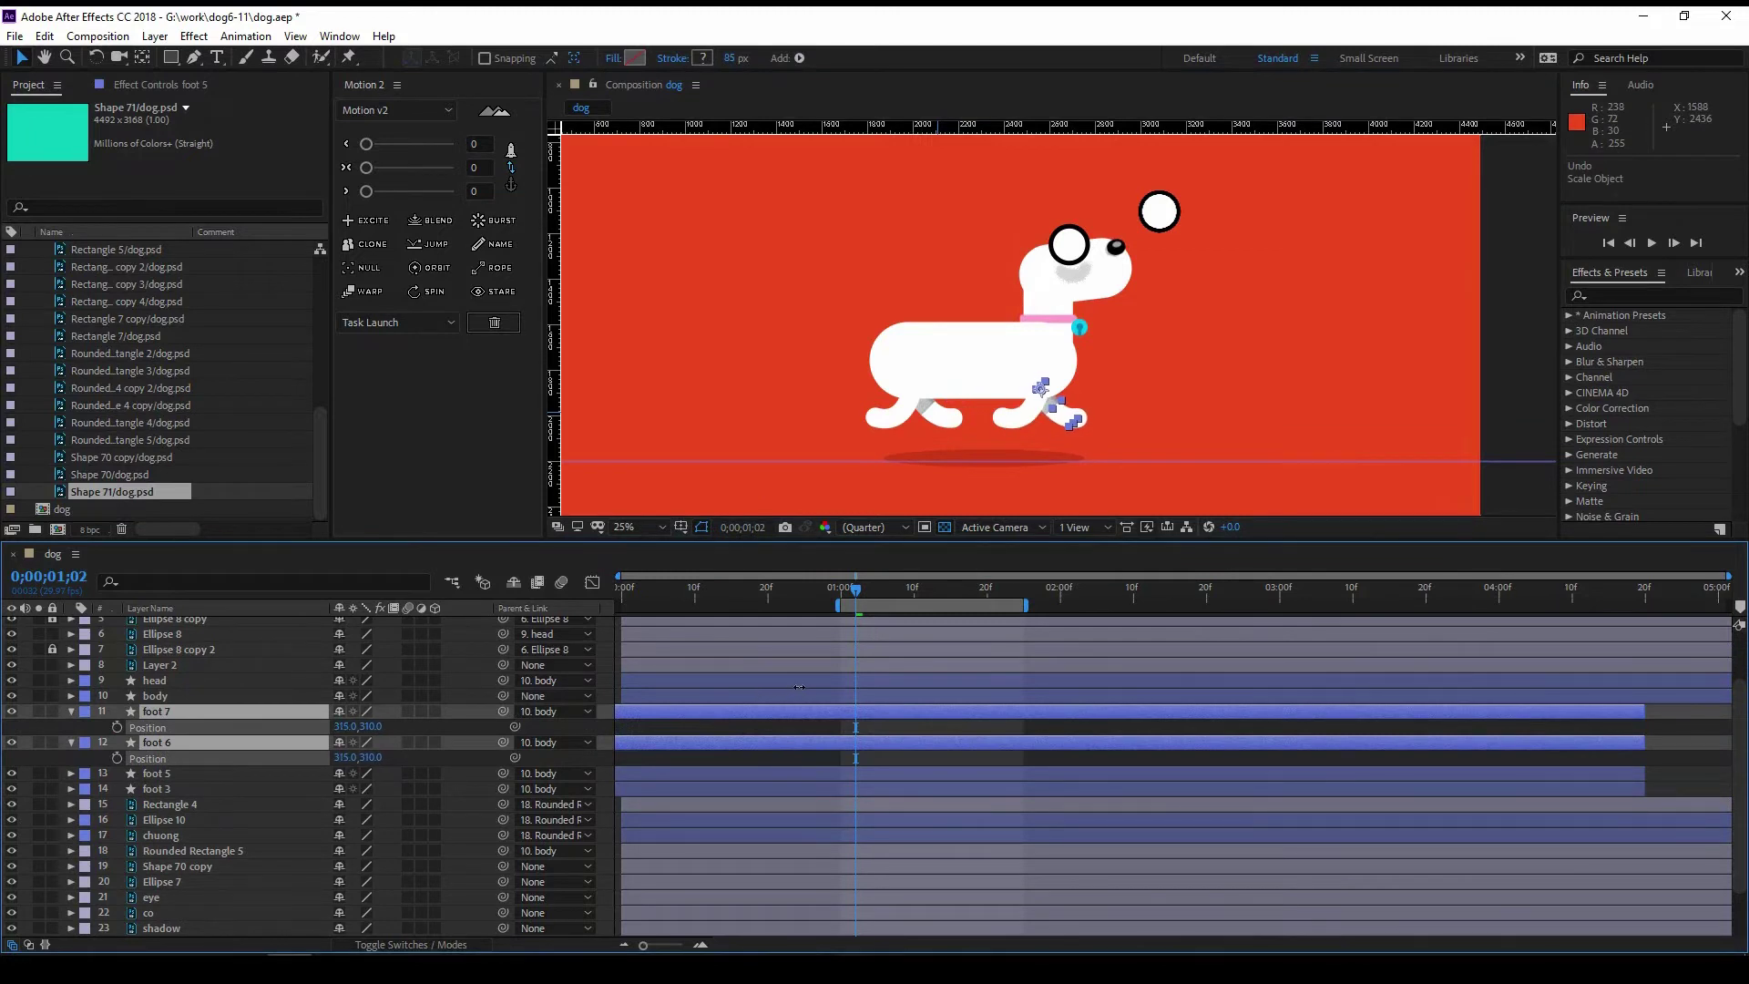
Step: Parent Layer 2 to the head layer
{"action": "left_click", "coordinate": [1088, 260]}
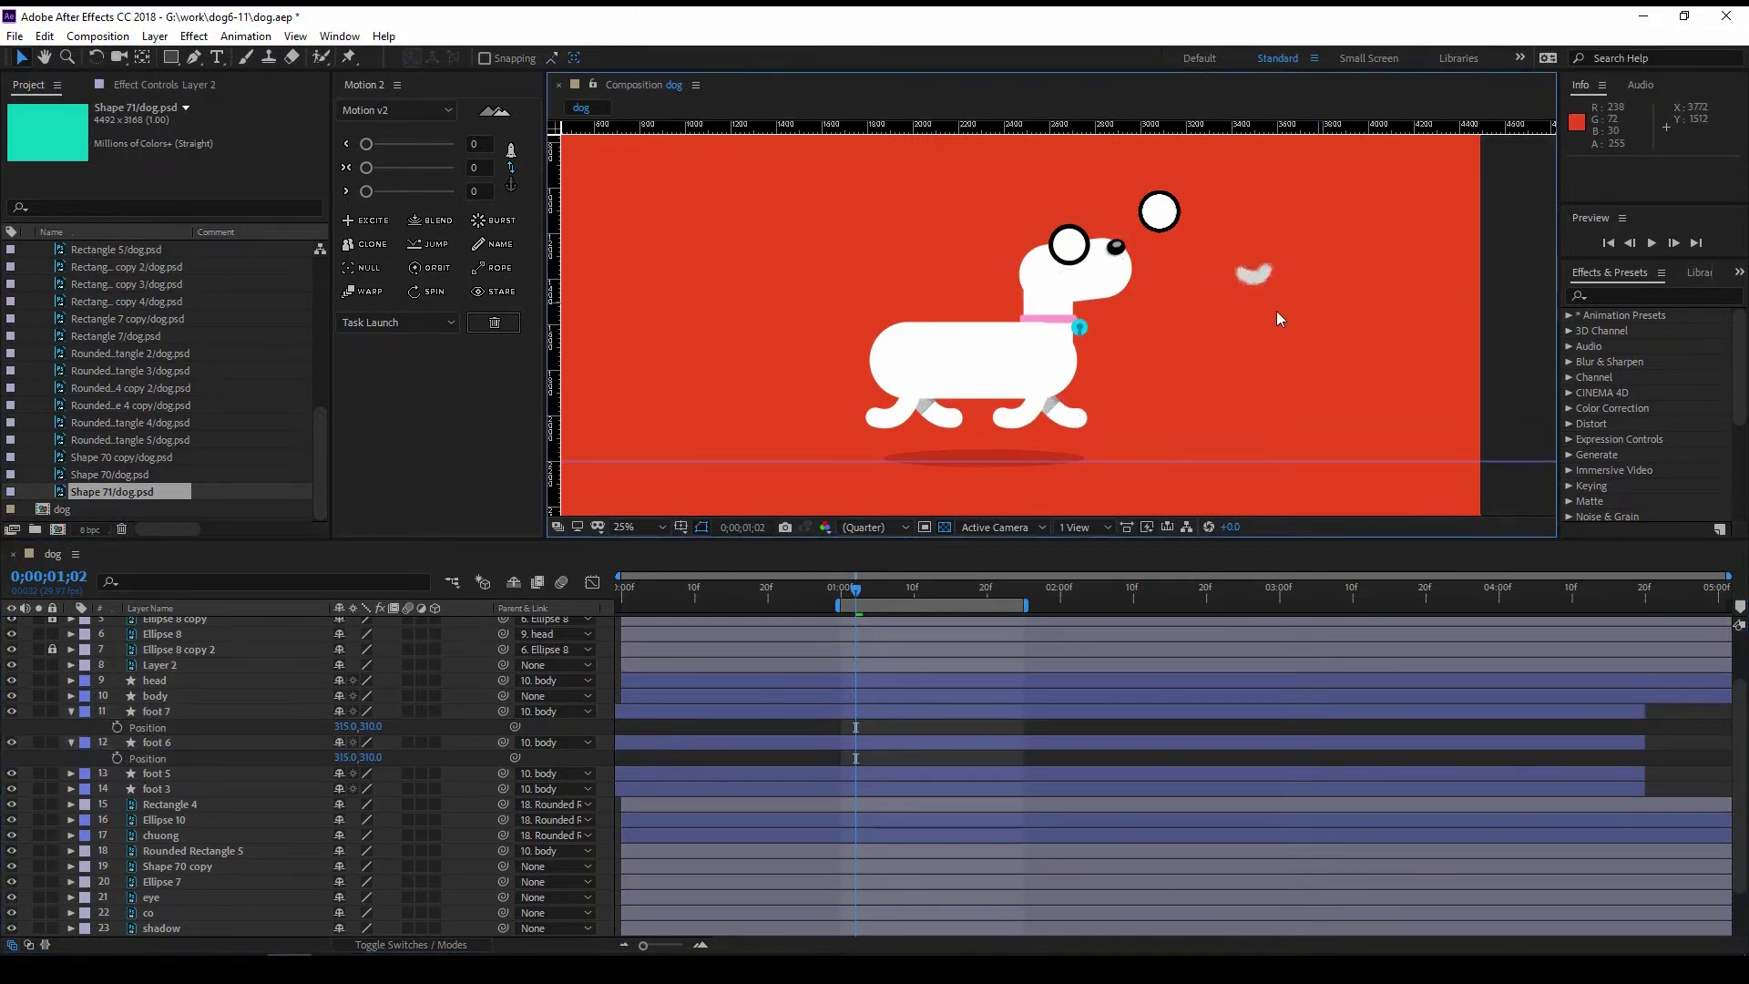
{"action": "scroll", "coordinate": [1089, 264], "scroll_direction": "up", "scroll_amount": 2}
{"action": "left_click", "coordinate": [1042, 292]}
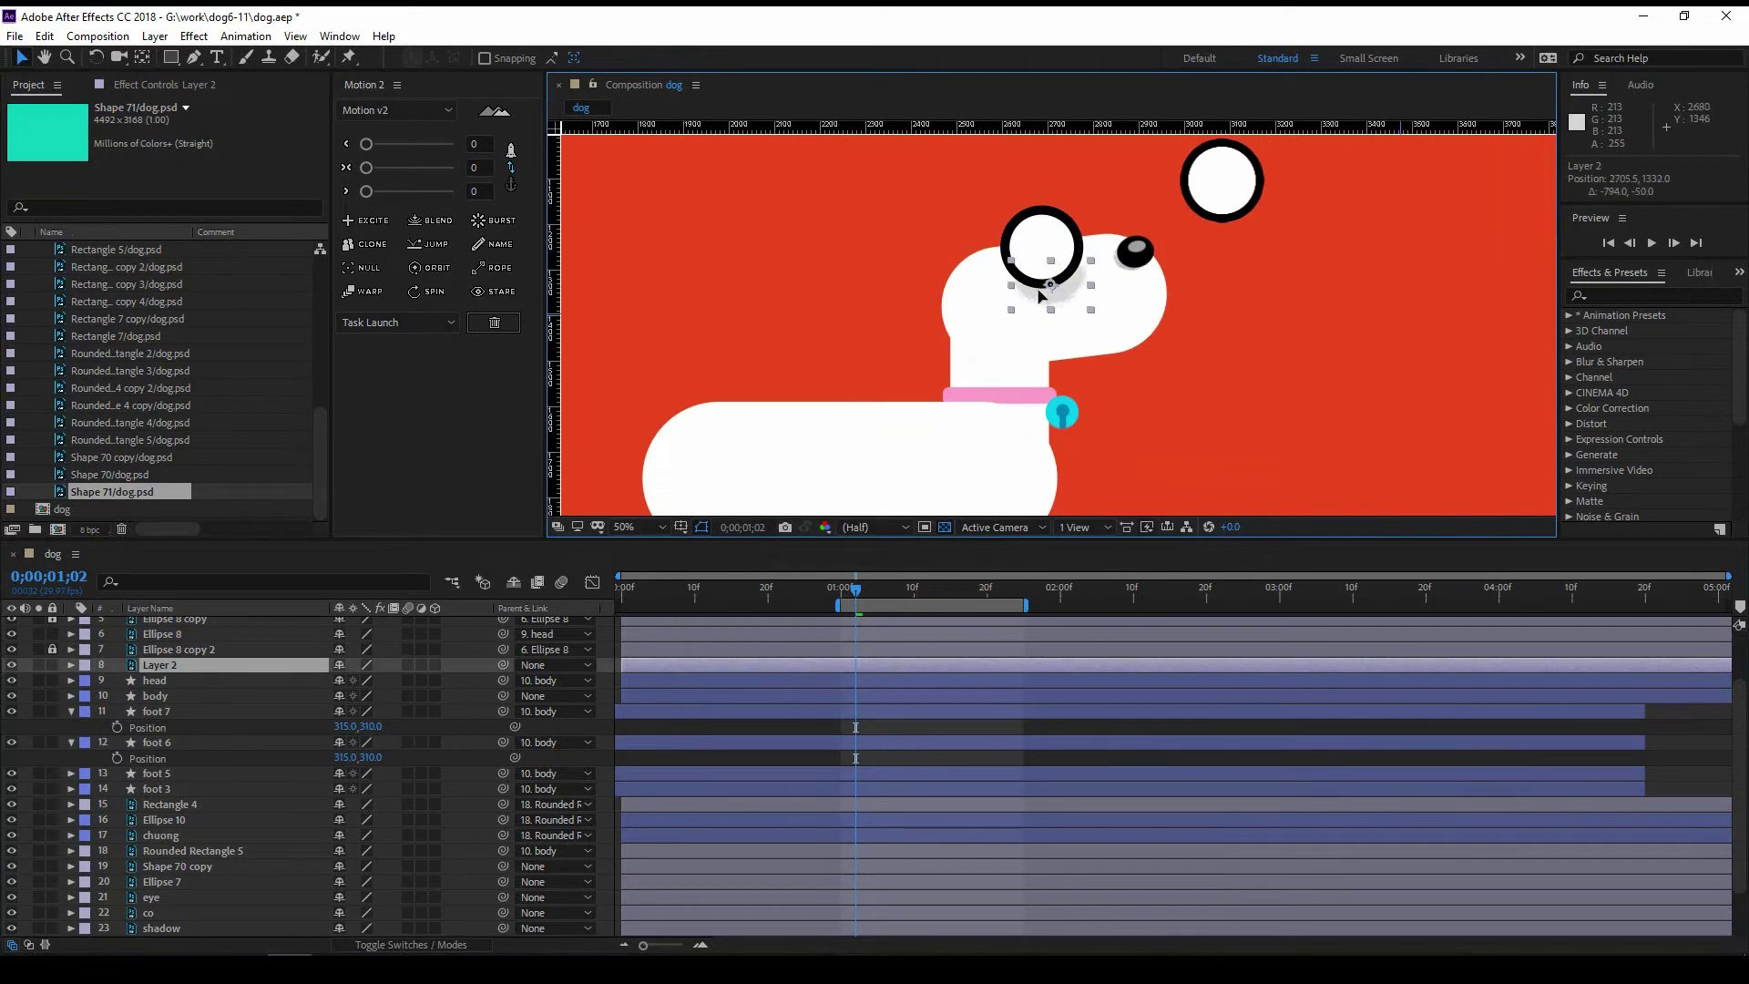
{"action": "scroll", "coordinate": [1037, 286], "scroll_direction": "down", "scroll_amount": 2}
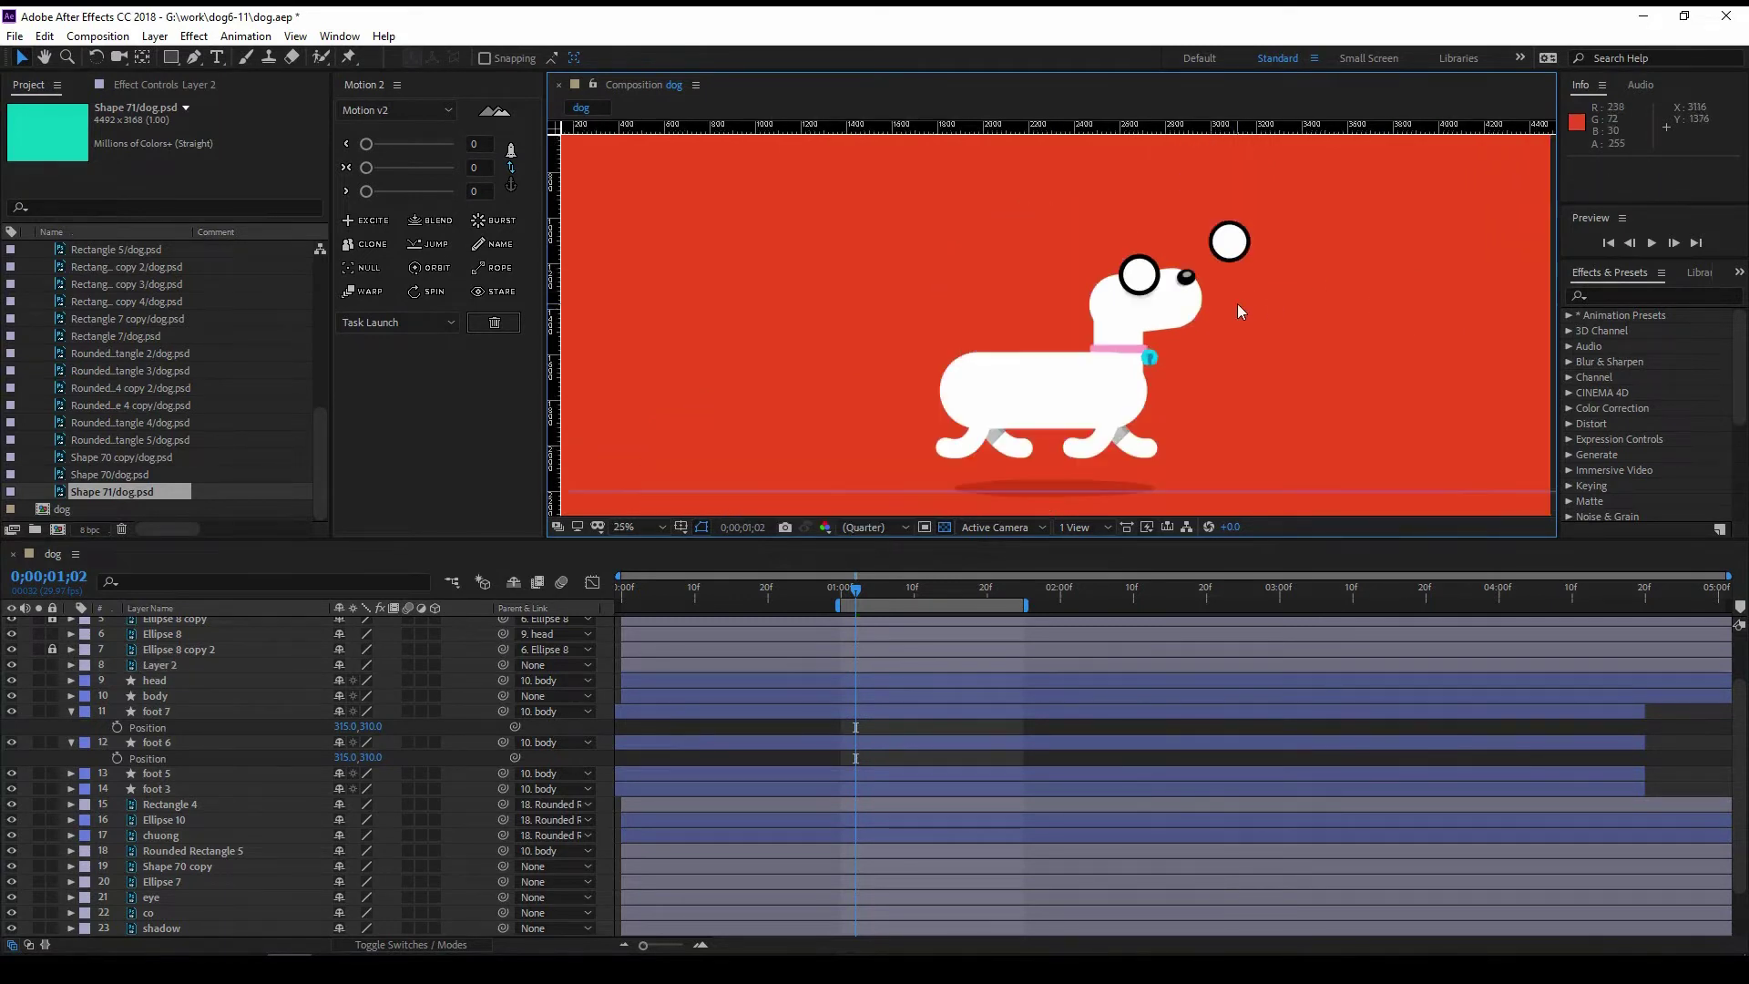
{"action": "left_click_drag", "start_coordinate": [503, 665], "coordinate": [289, 685]}
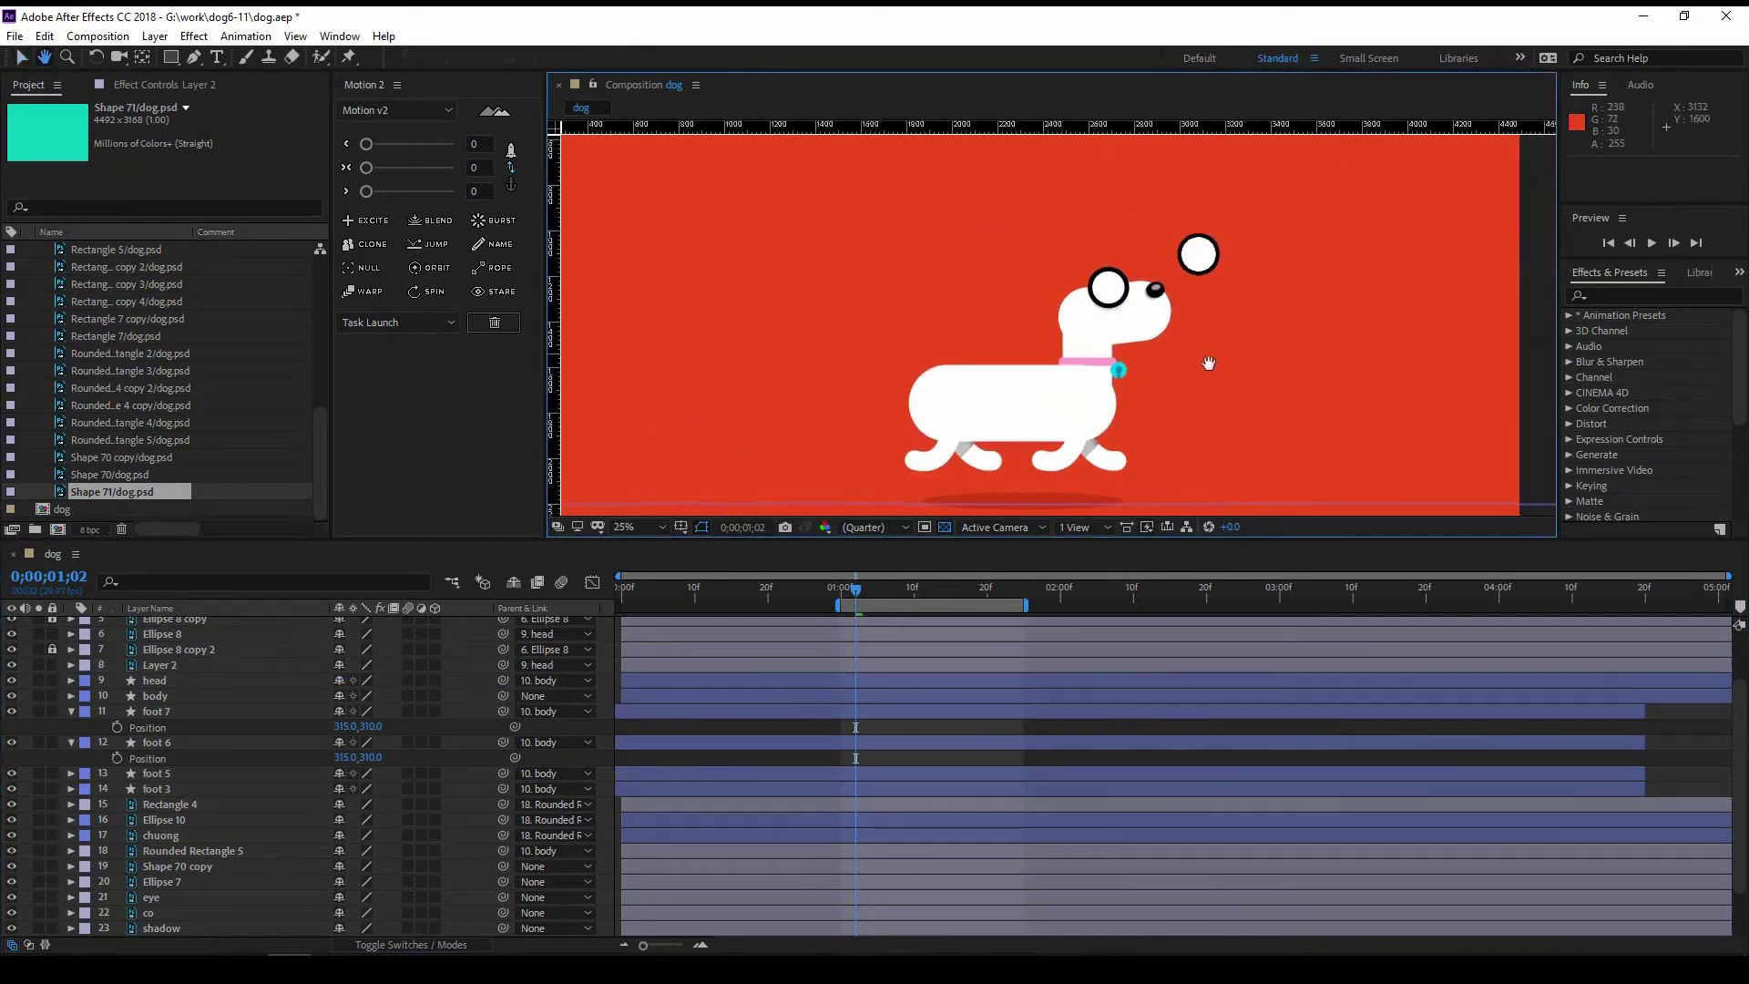
Step: Nudge the eye on the head slightly left and select the loose white eye circle
{"action": "left_click", "coordinate": [1200, 255]}
{"action": "left_click_drag", "start_coordinate": [1201, 255], "coordinate": [1197, 256]}
{"action": "left_click", "coordinate": [1107, 281]}
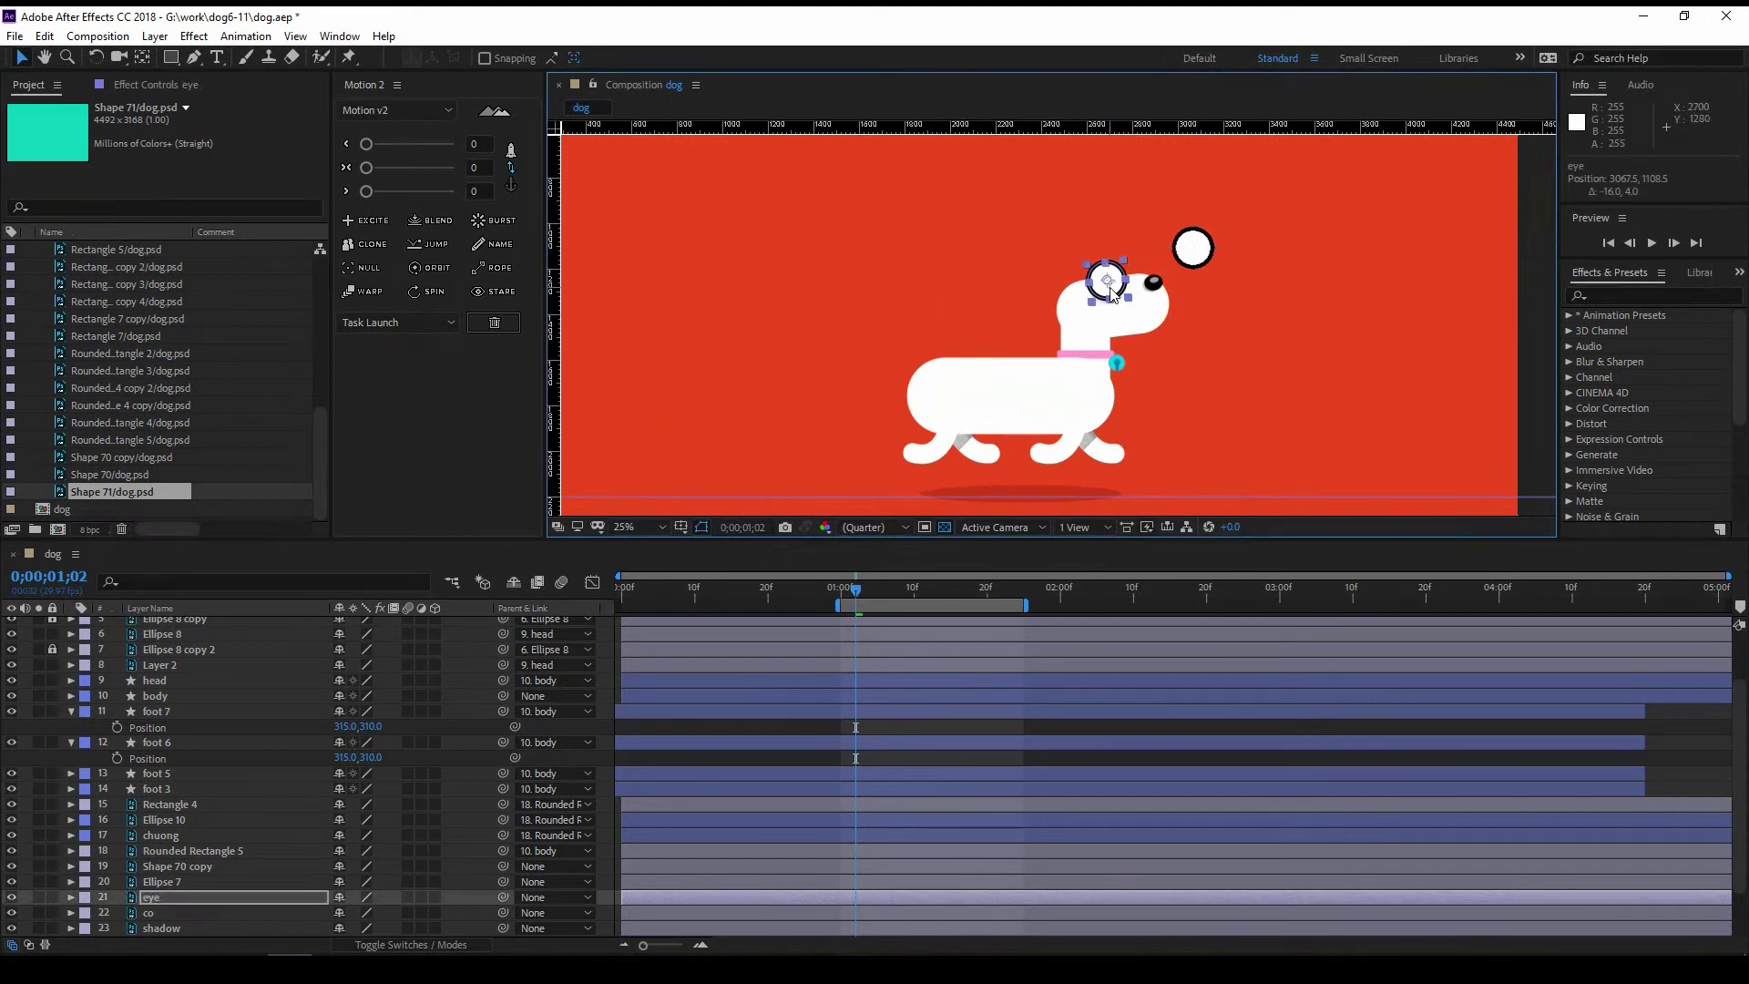
{"action": "scroll", "coordinate": [1139, 251], "scroll_direction": "up", "scroll_amount": 2}
{"action": "scroll", "coordinate": [233, 675], "scroll_direction": "up", "scroll_amount": 3}
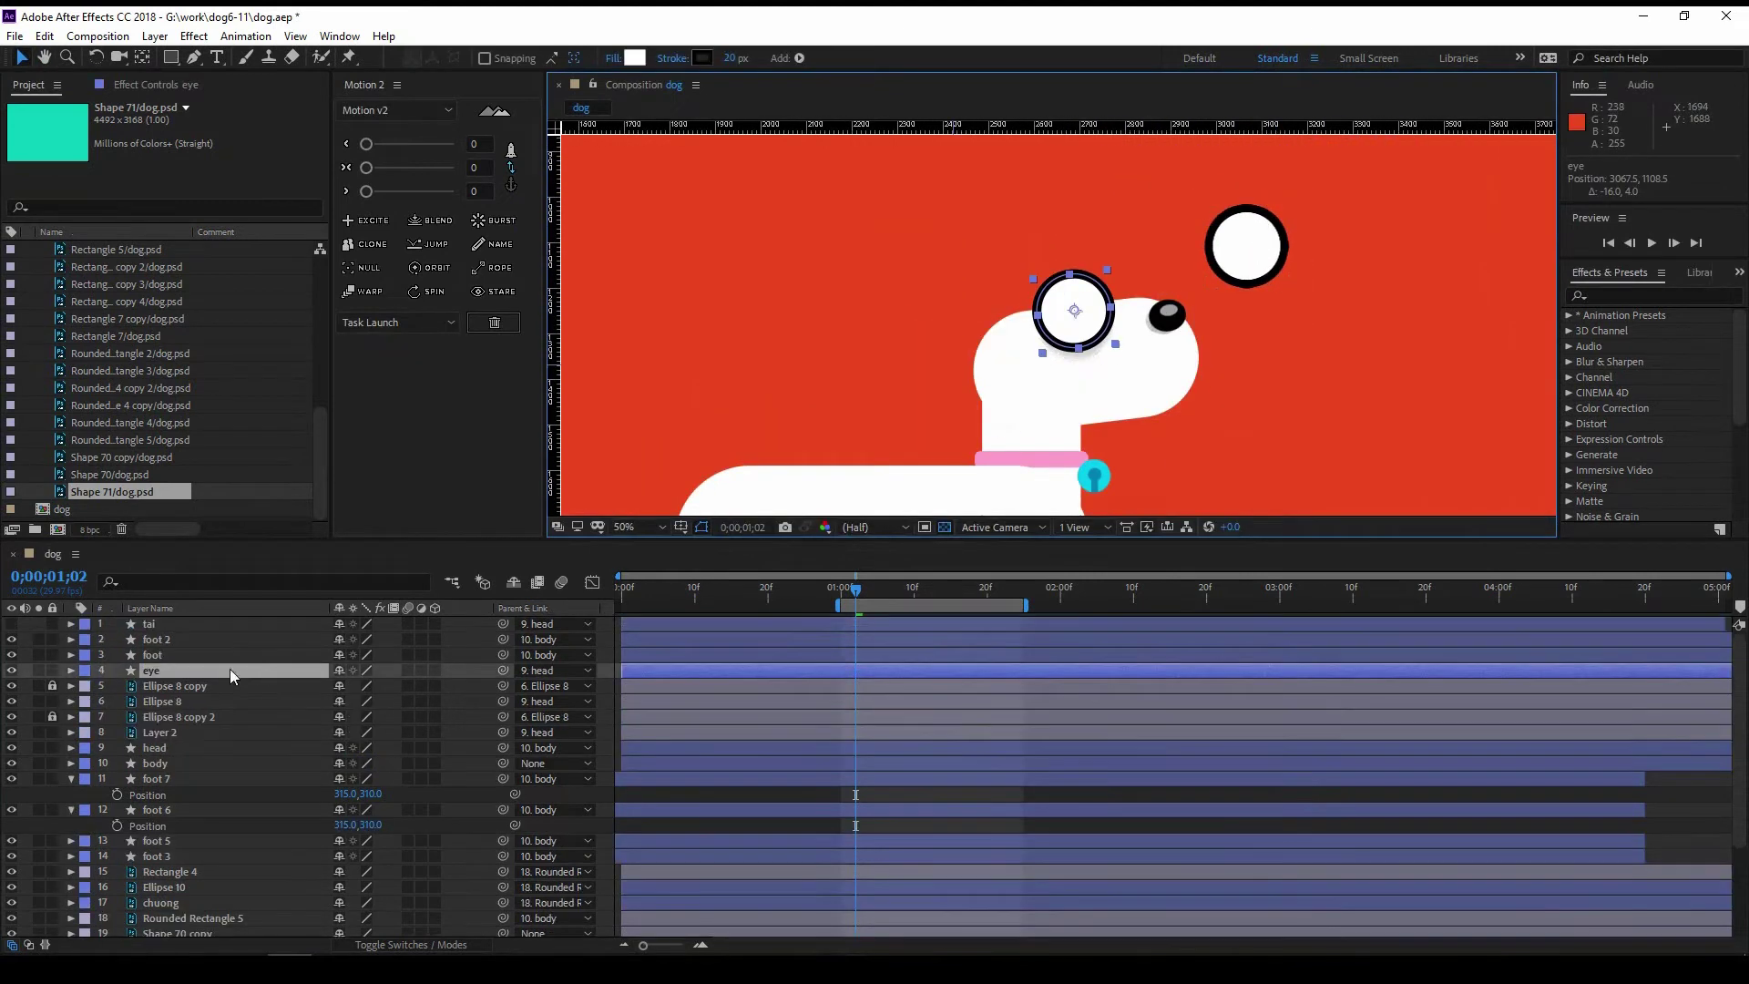
{"action": "left_click", "coordinate": [1265, 259]}
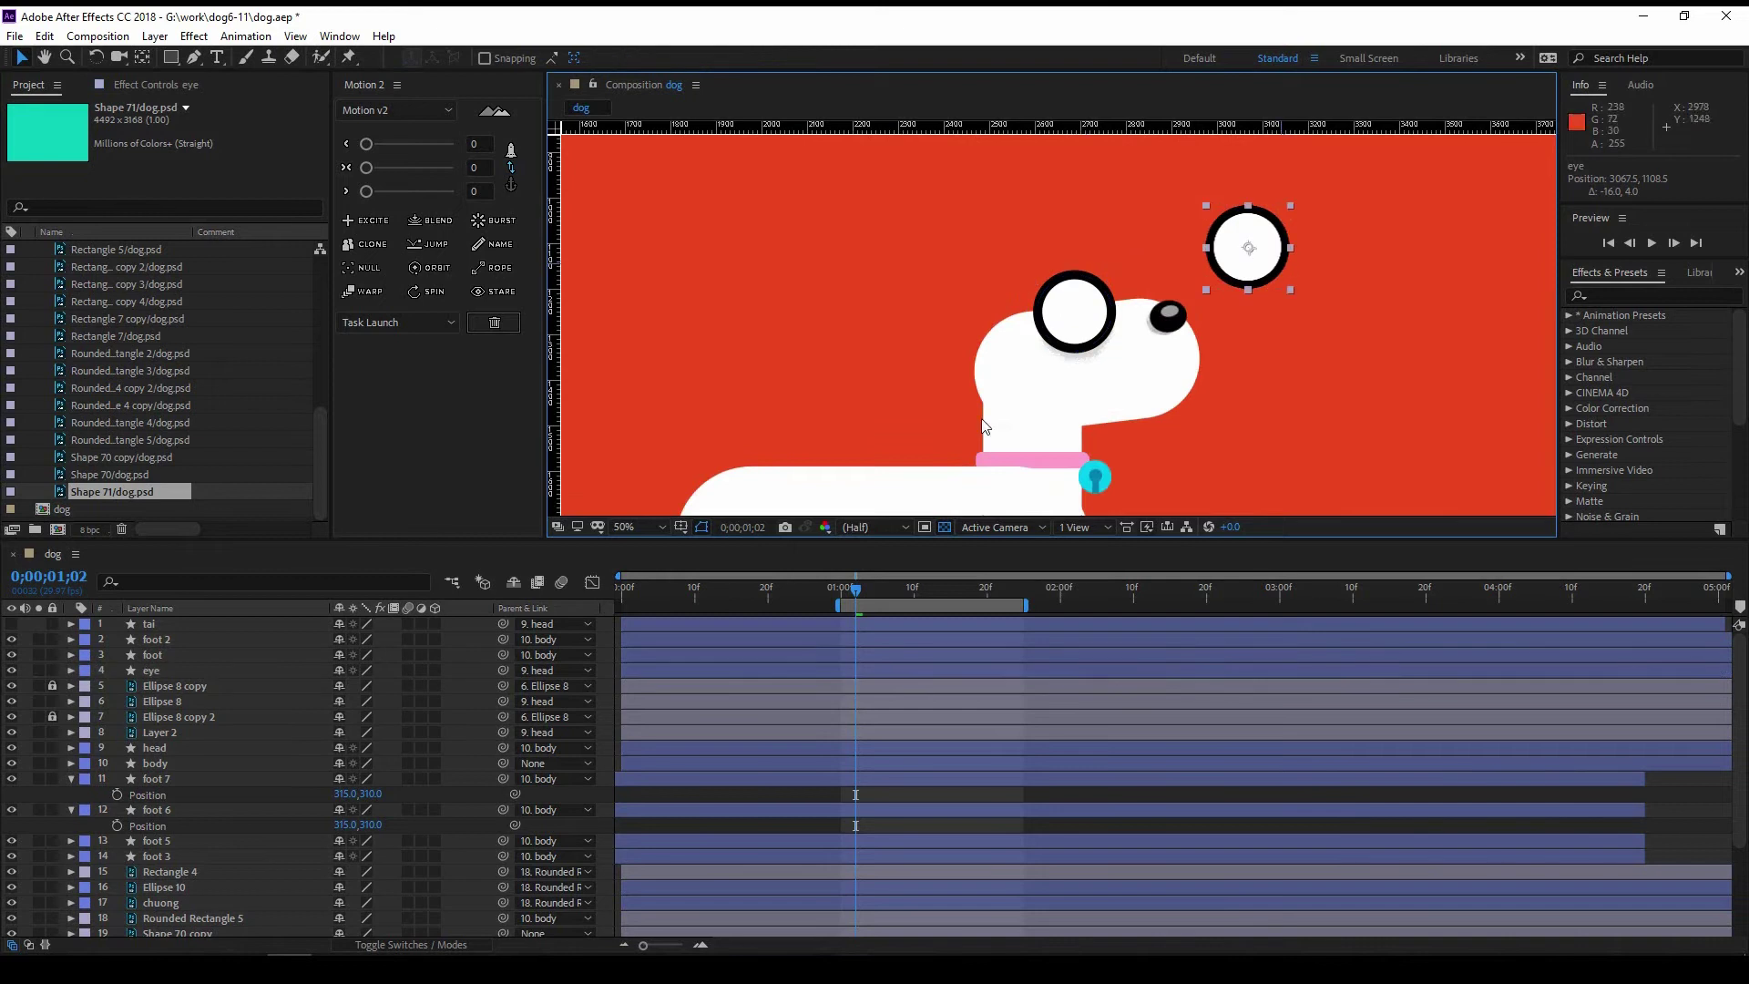
{"action": "scroll", "coordinate": [1156, 332], "scroll_direction": "down", "scroll_amount": 4}
{"action": "scroll", "coordinate": [1093, 346], "scroll_direction": "up", "scroll_amount": 3}
Step: Move the chuong bell's anchor point up-left with the Pan Behind tool
{"action": "left_click", "coordinate": [1085, 350]}
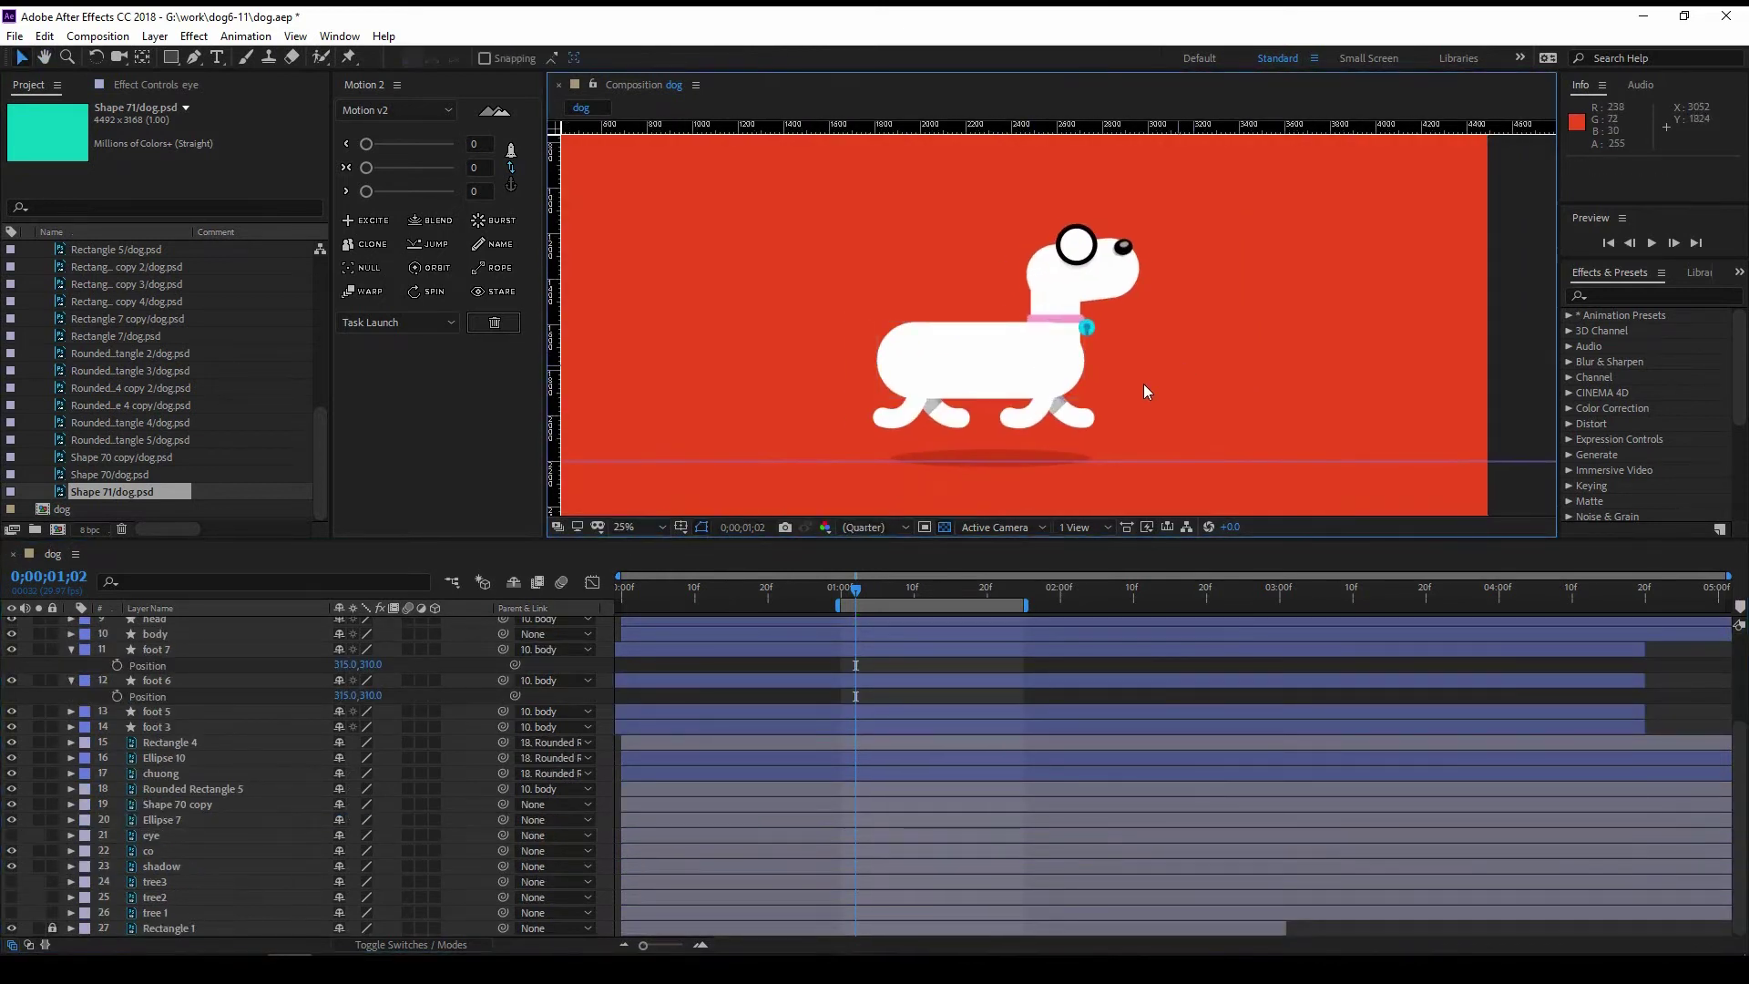
{"action": "scroll", "coordinate": [1086, 352], "scroll_direction": "up", "scroll_amount": 2}
{"action": "scroll", "coordinate": [1086, 352], "scroll_direction": "up", "scroll_amount": 1}
{"action": "key", "text": "y"}
{"action": "left_click_drag", "start_coordinate": [1077, 331], "coordinate": [1063, 301]}
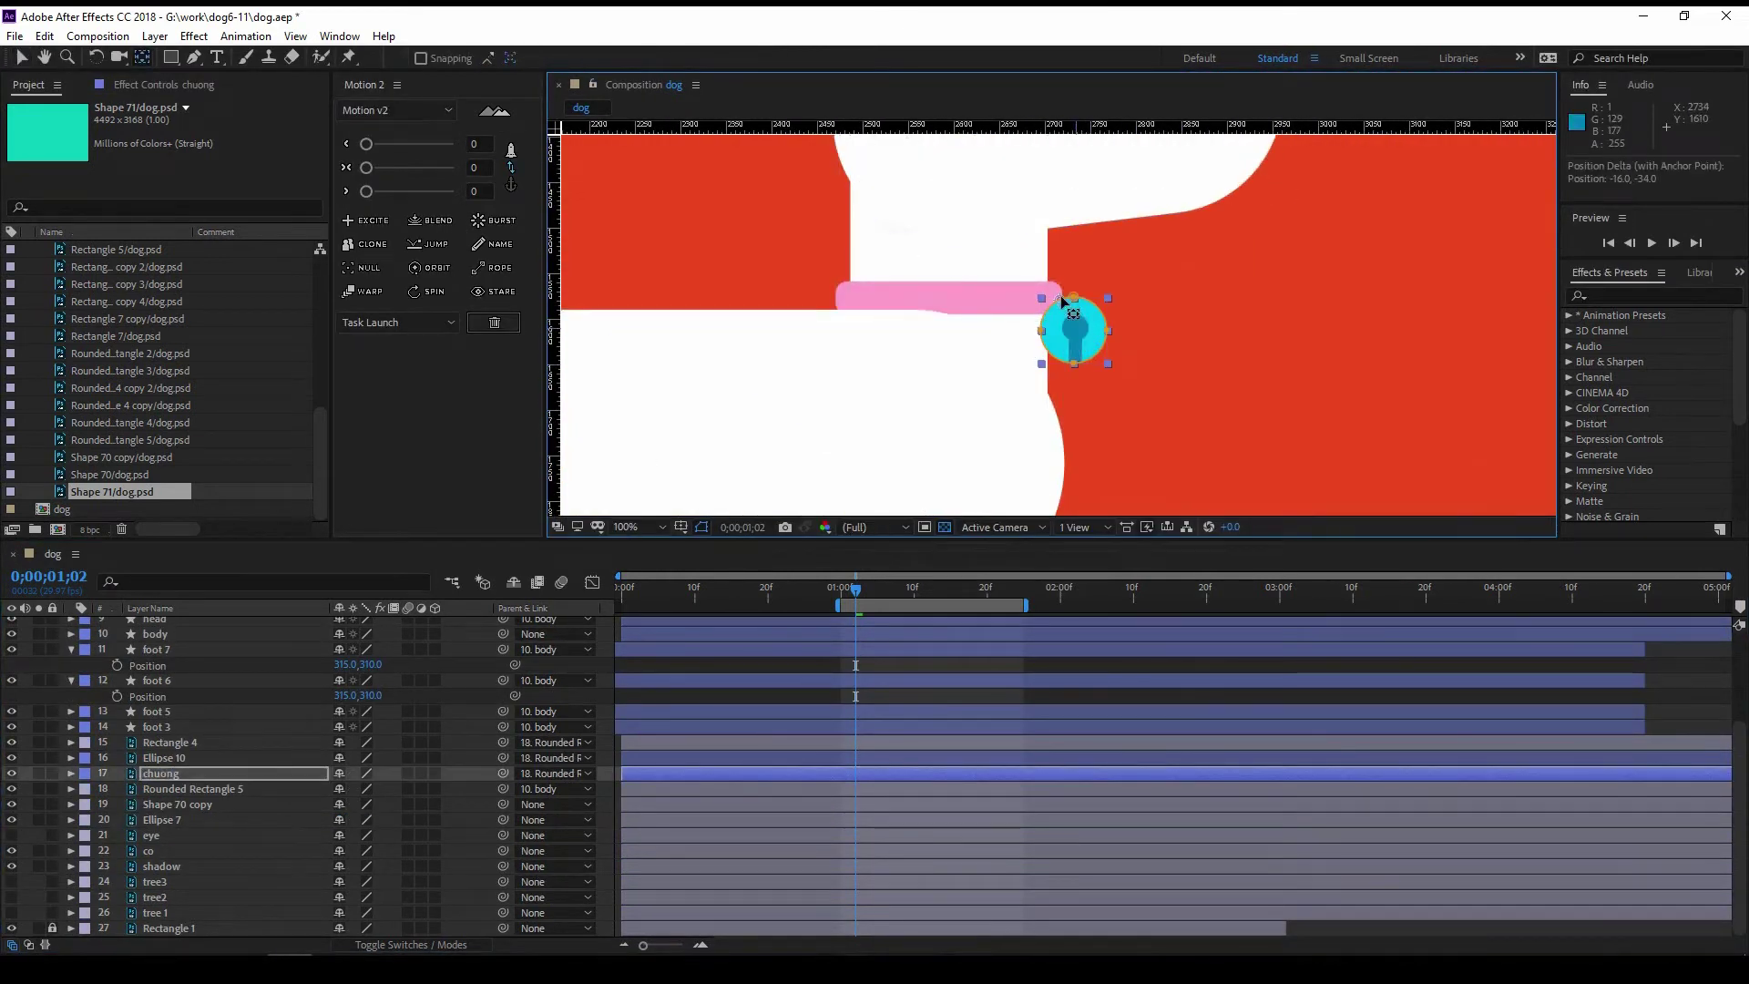
{"action": "key", "text": "v"}
Step: Slide the pink collar bar further left
{"action": "left_click", "coordinate": [1039, 299]}
{"action": "left_click_drag", "start_coordinate": [884, 298], "coordinate": [867, 297]}
{"action": "scroll", "coordinate": [1081, 338], "scroll_direction": "down", "scroll_amount": 2}
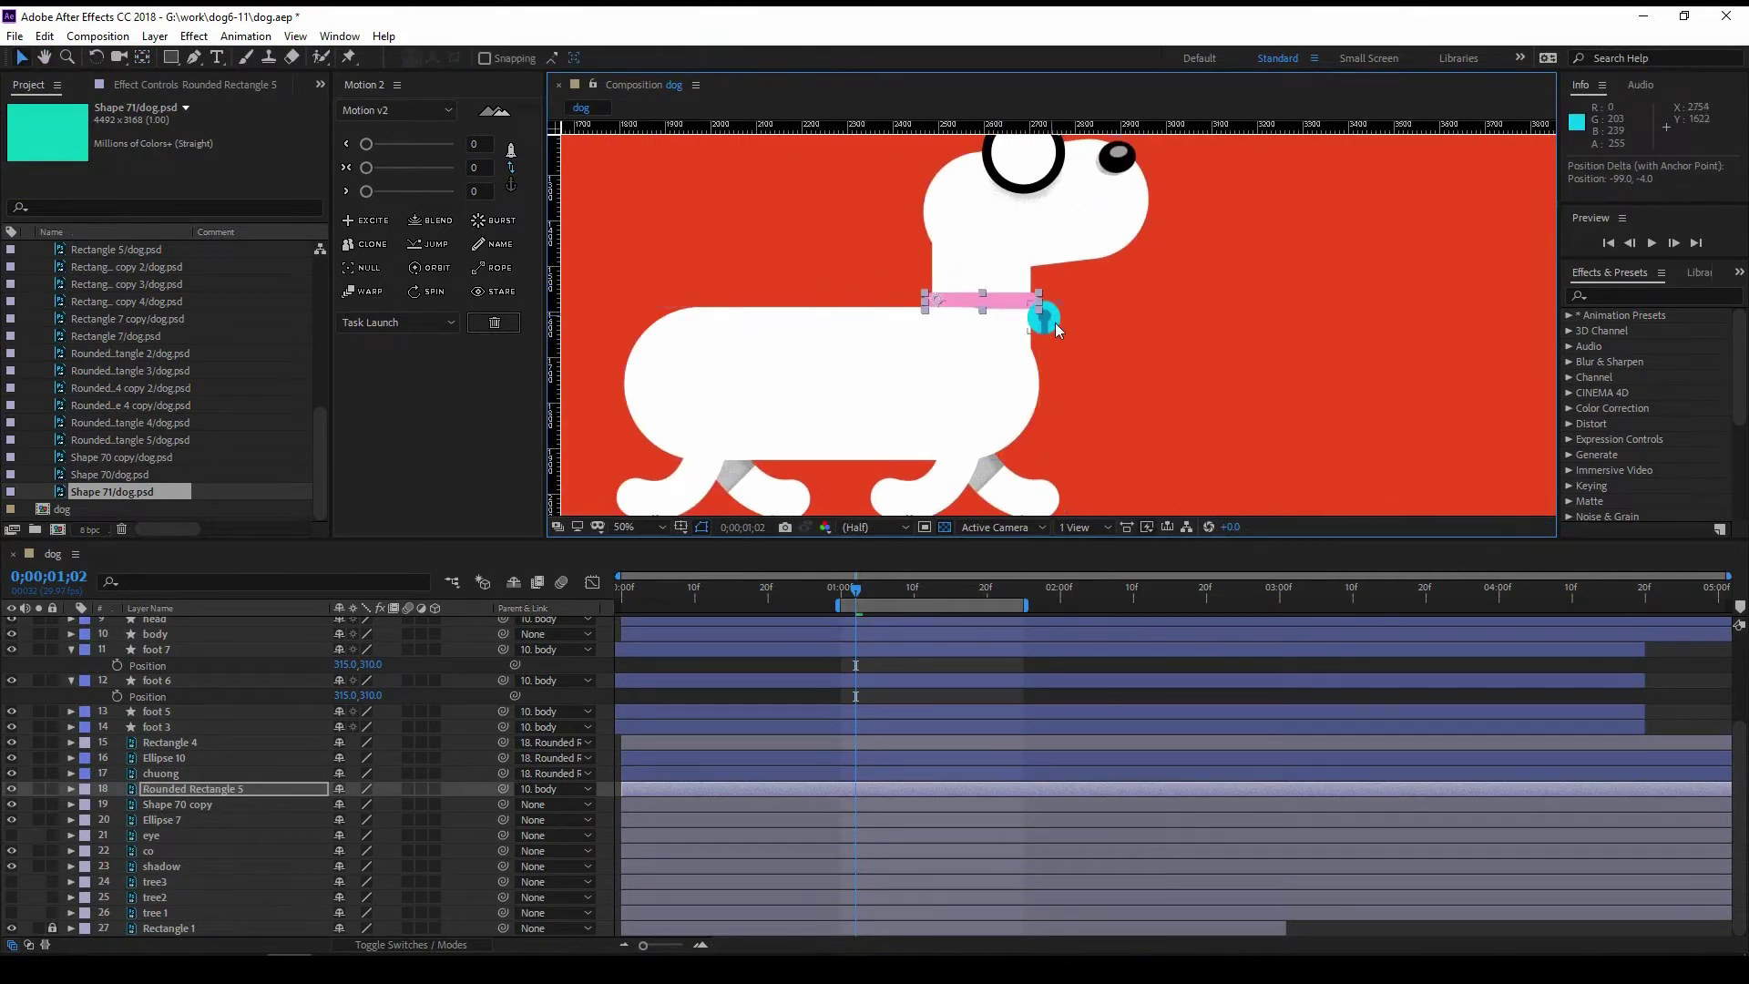
Step: Parent Rectangle 4 and Ellipse 10 to the chuong bell layer
{"action": "left_click", "coordinate": [1056, 325]}
{"action": "left_click_drag", "start_coordinate": [428, 738], "coordinate": [425, 768]}
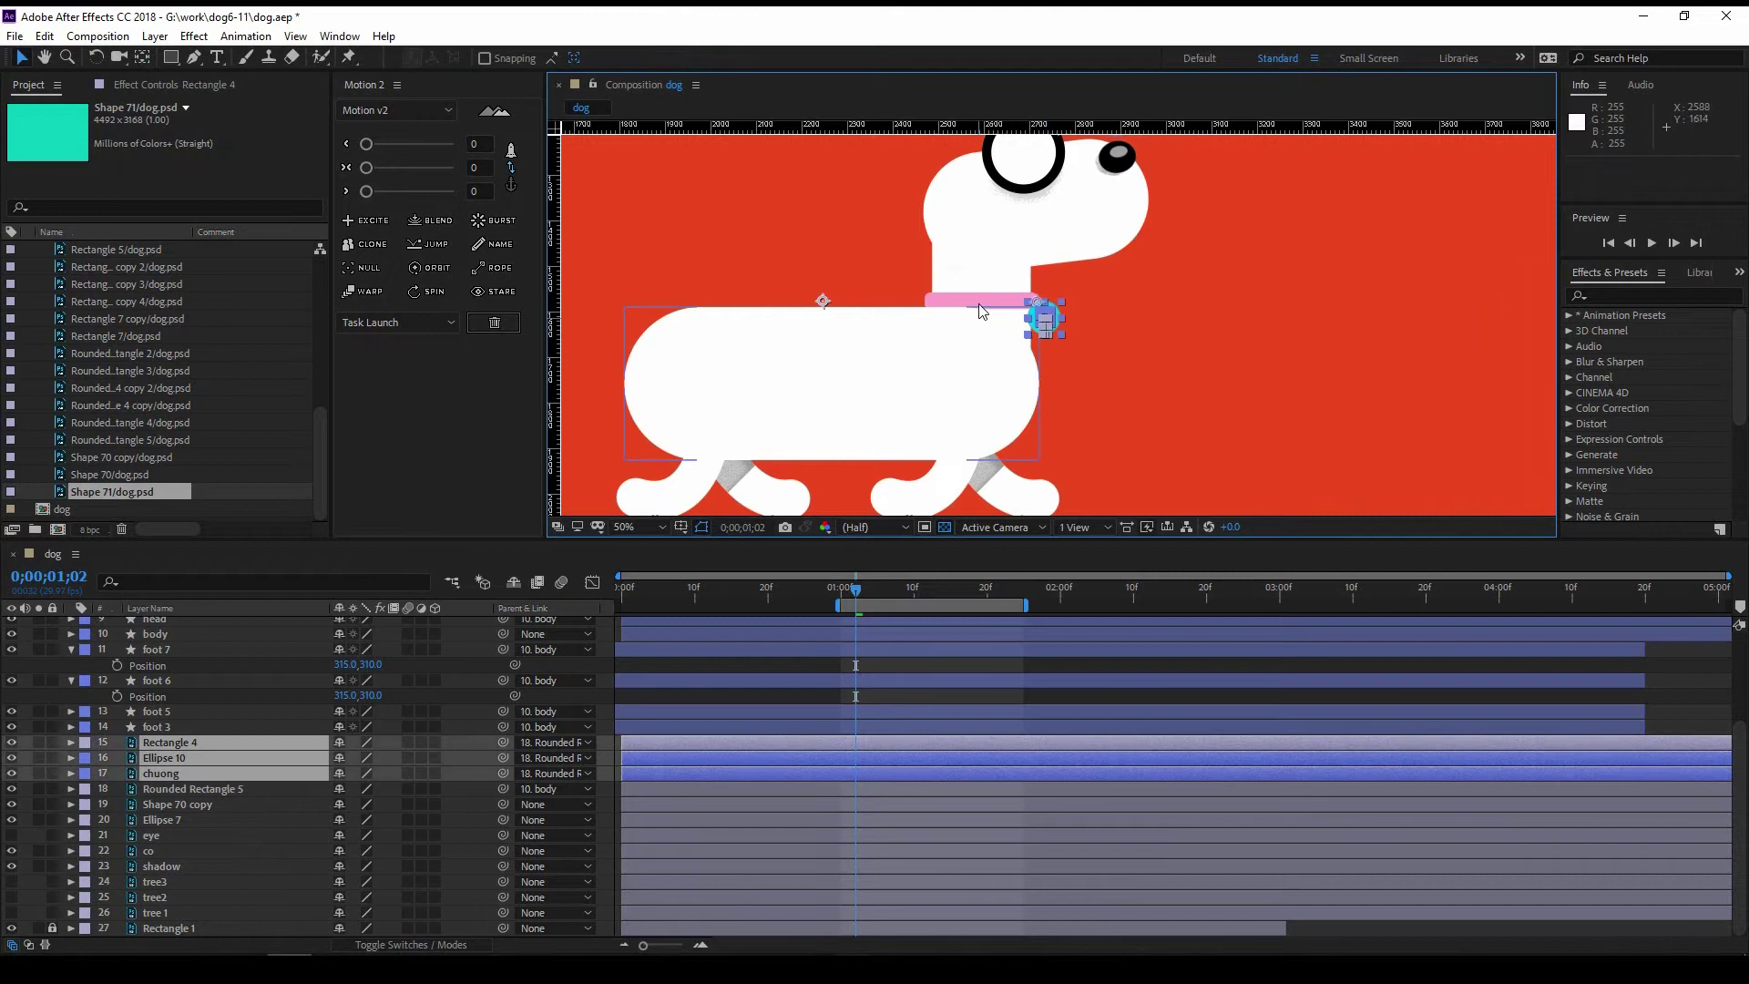
{"action": "key", "text": "ctrl+z"}
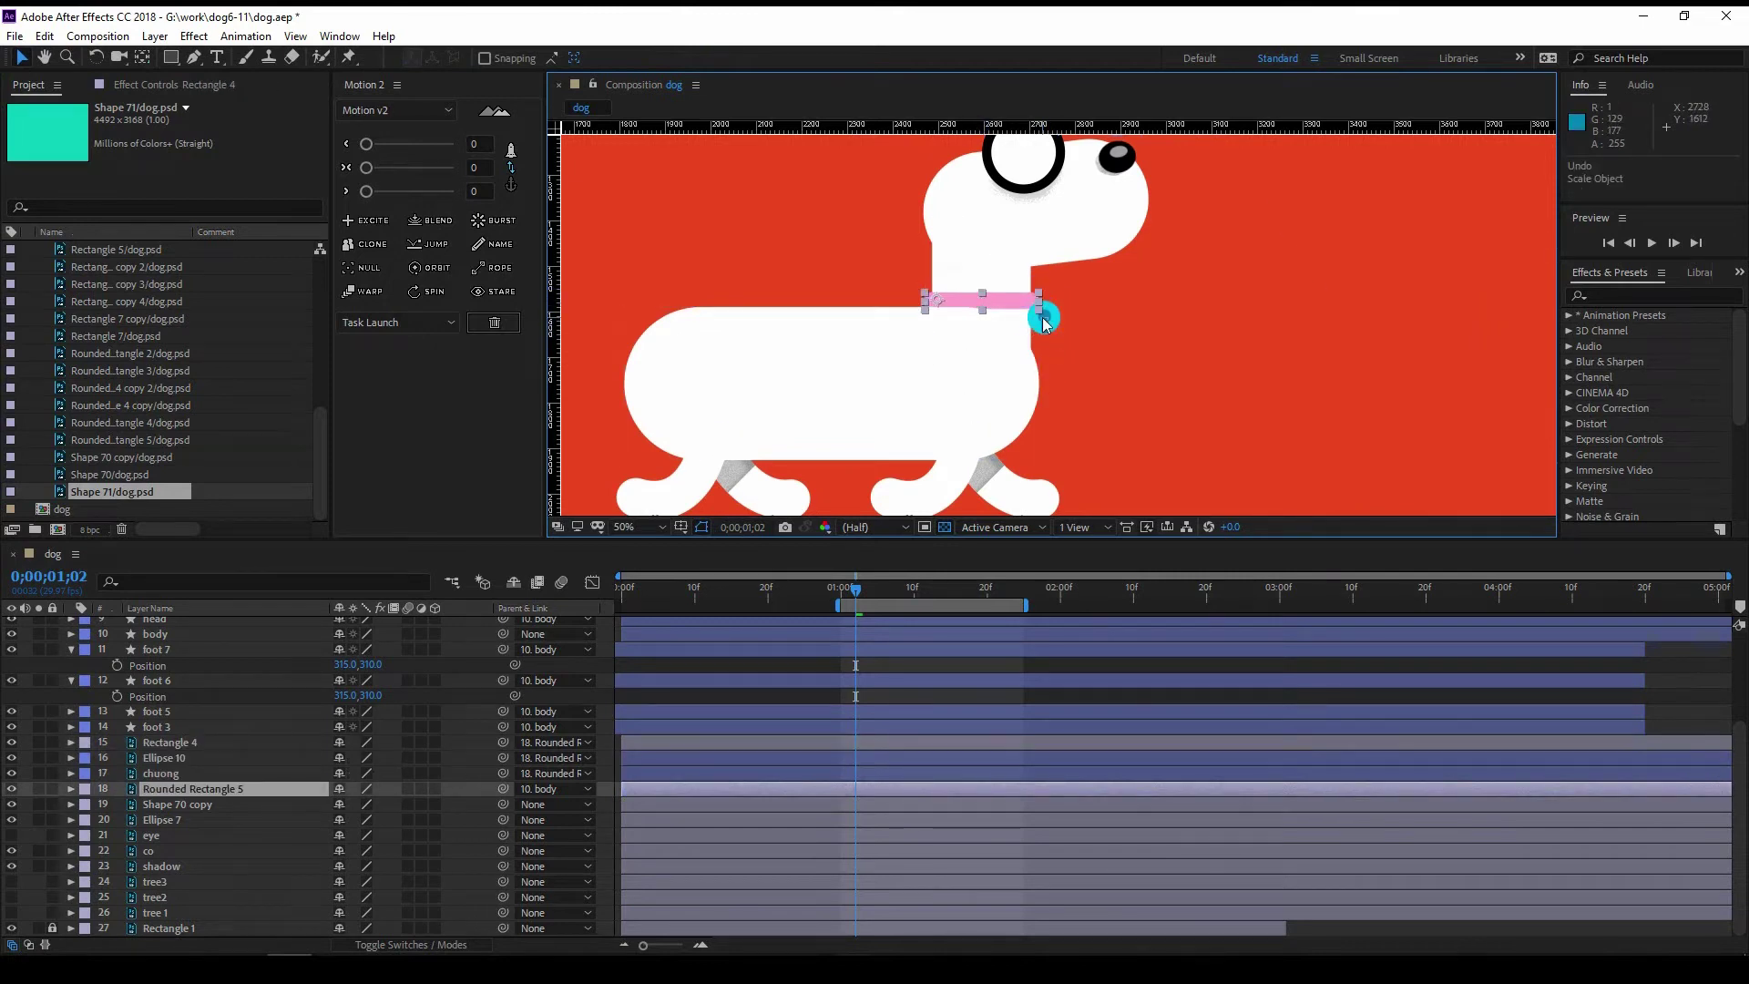
{"action": "left_click", "coordinate": [1045, 325]}
{"action": "scroll", "coordinate": [1045, 324], "scroll_direction": "up", "scroll_amount": 4}
{"action": "left_click_drag", "start_coordinate": [386, 761], "coordinate": [386, 745]}
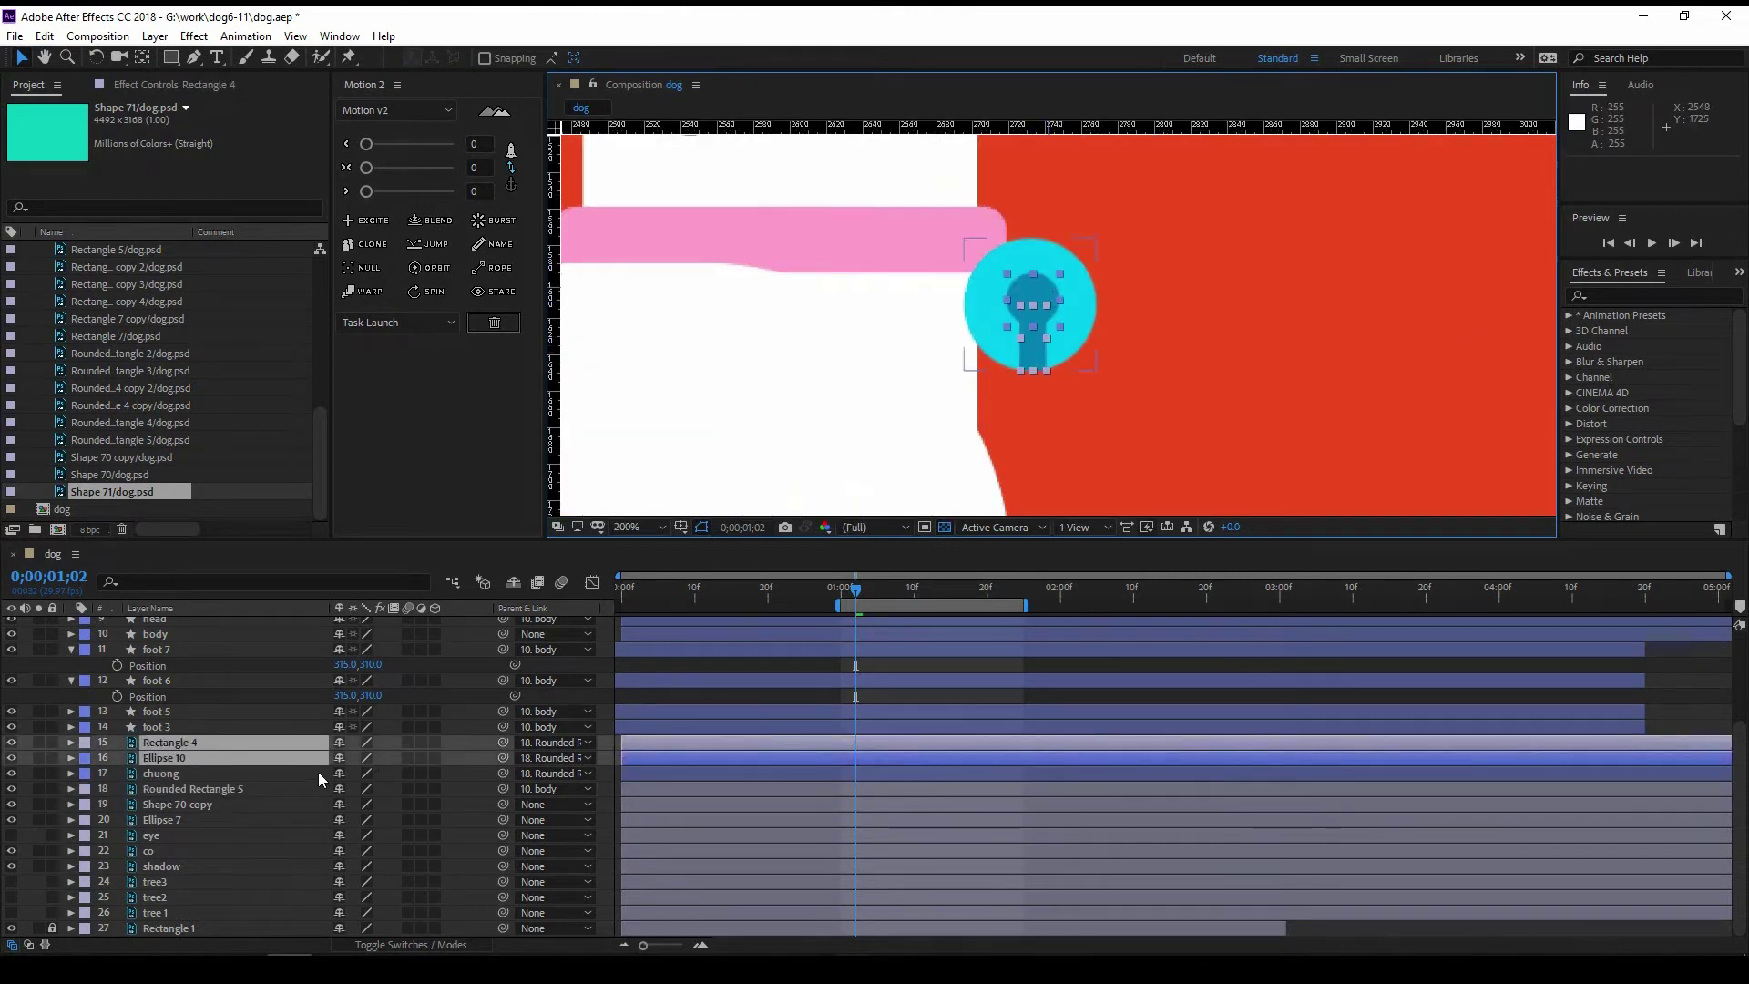
{"action": "left_click_drag", "start_coordinate": [503, 743], "coordinate": [179, 773]}
Step: Mark the bell parts shy, hide shy layers, and drop Shape 70 and Shape 71 into the dog comp
{"action": "key", "text": "ctrl+l"}
{"action": "left_click", "coordinate": [513, 581]}
{"action": "scroll", "coordinate": [1108, 362], "scroll_direction": "down", "scroll_amount": 4}
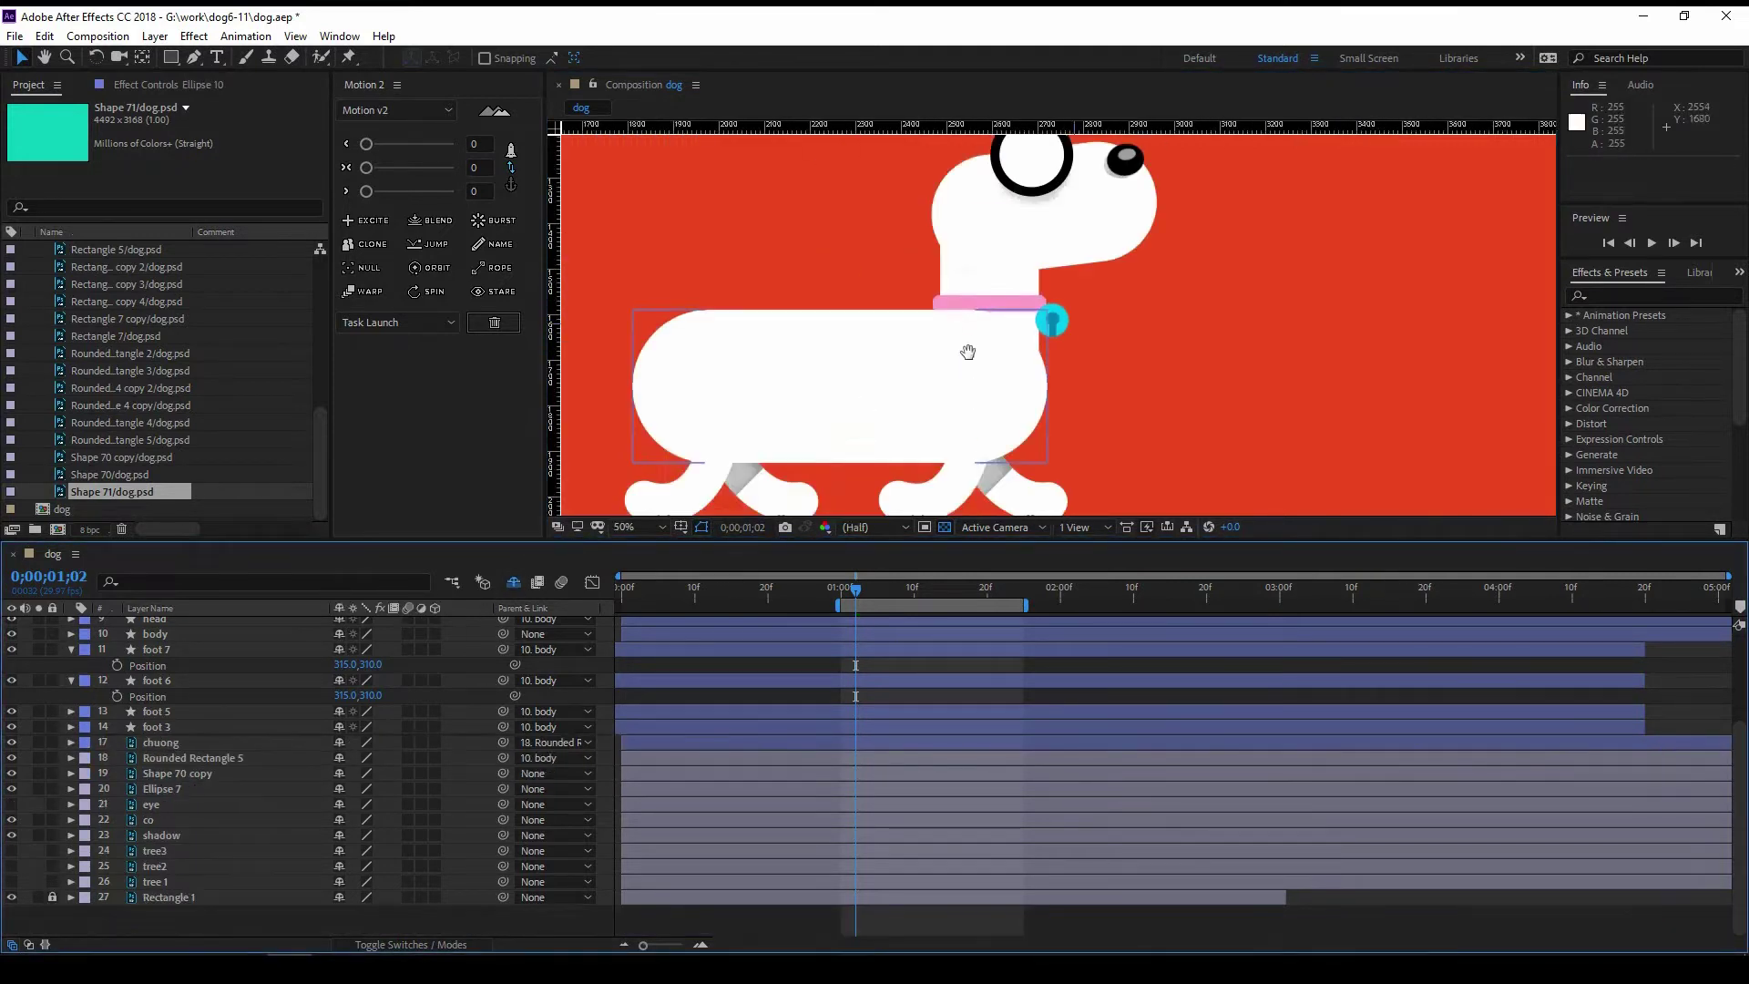
{"action": "left_click", "coordinate": [100, 475], "text": "ctrl"}
{"action": "left_click_drag", "start_coordinate": [100, 474], "coordinate": [259, 642]}
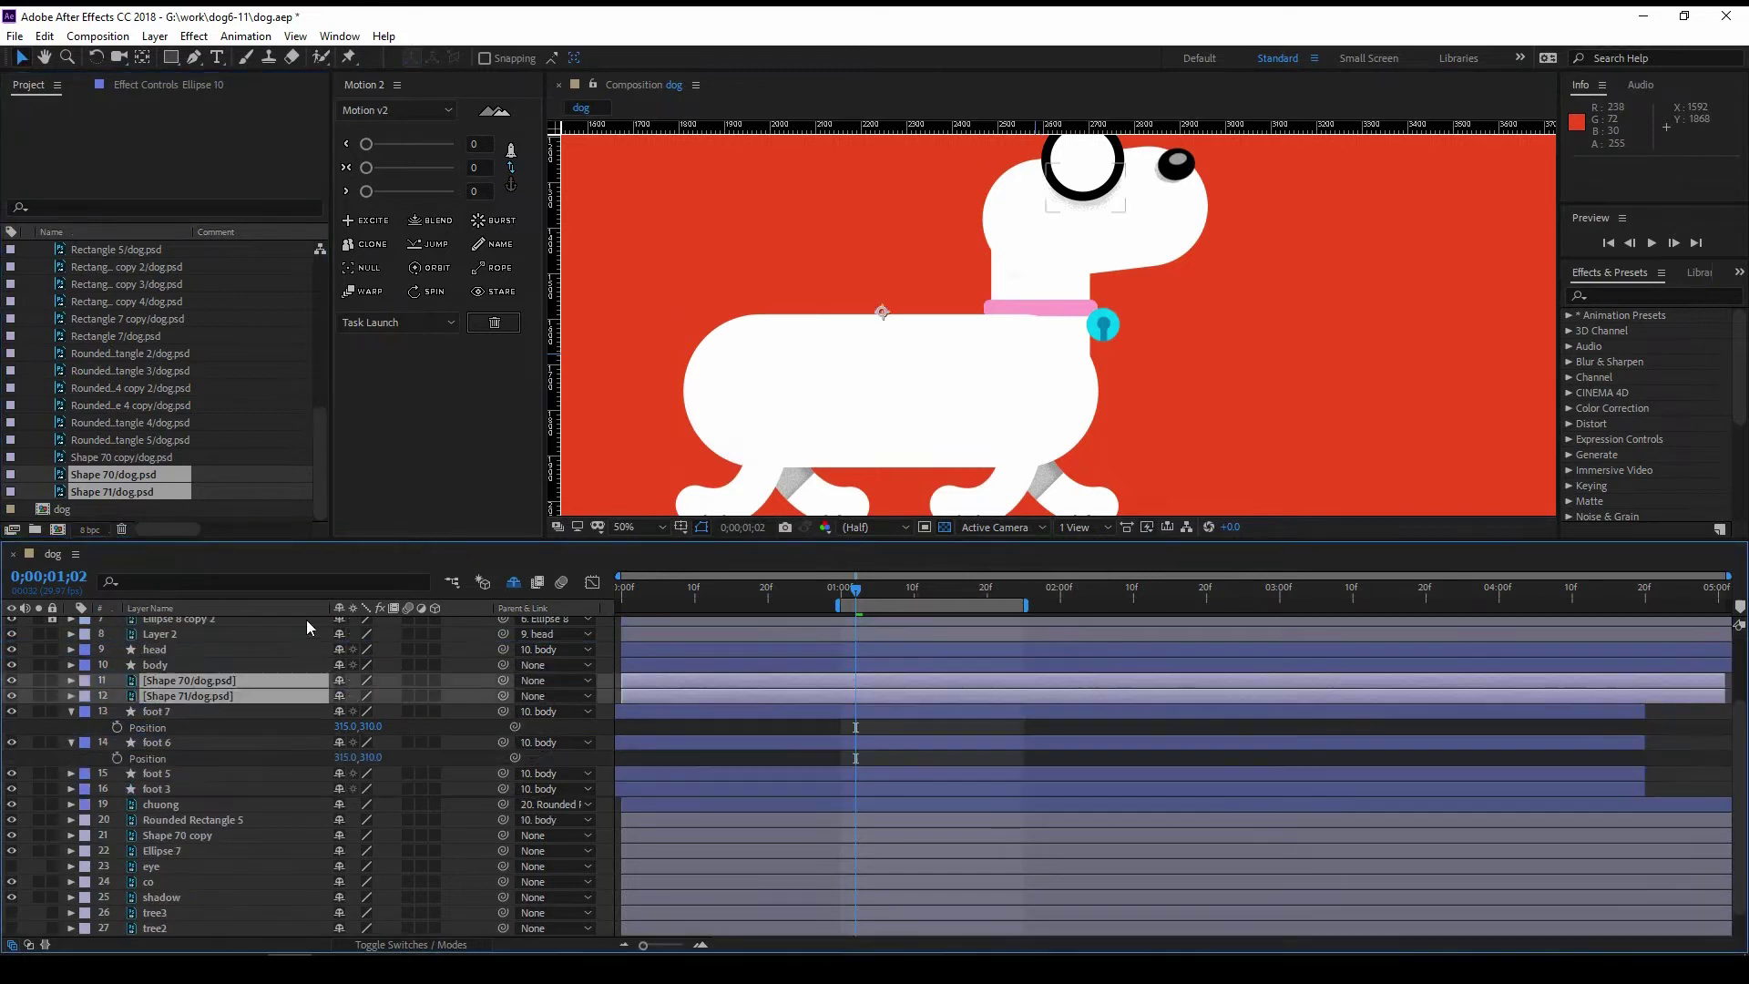
Step: Undo dropping the ear shapes and return to the dog composition with nothing selected
{"action": "scroll", "coordinate": [877, 390], "scroll_direction": "down", "scroll_amount": 6}
{"action": "key", "text": "ctrl+z"}
{"action": "left_click", "coordinate": [112, 475]}
{"action": "left_click", "coordinate": [137, 422]}
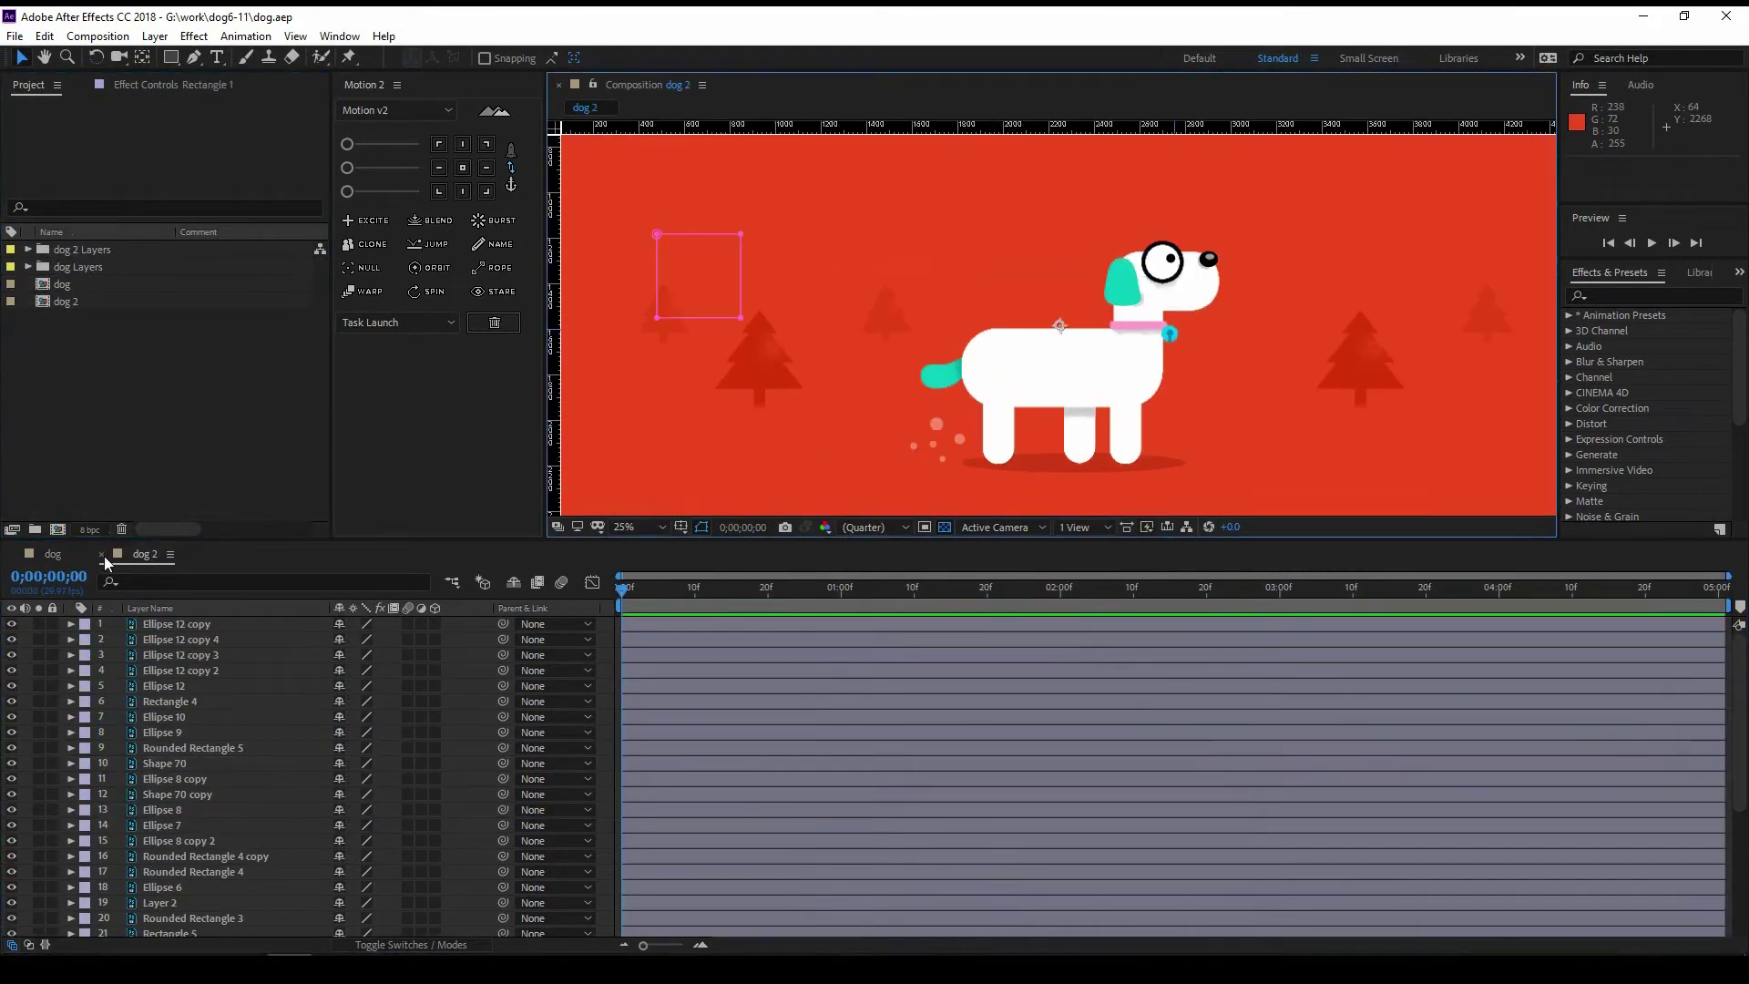
{"action": "left_click", "coordinate": [54, 554]}
{"action": "left_click", "coordinate": [987, 269]}
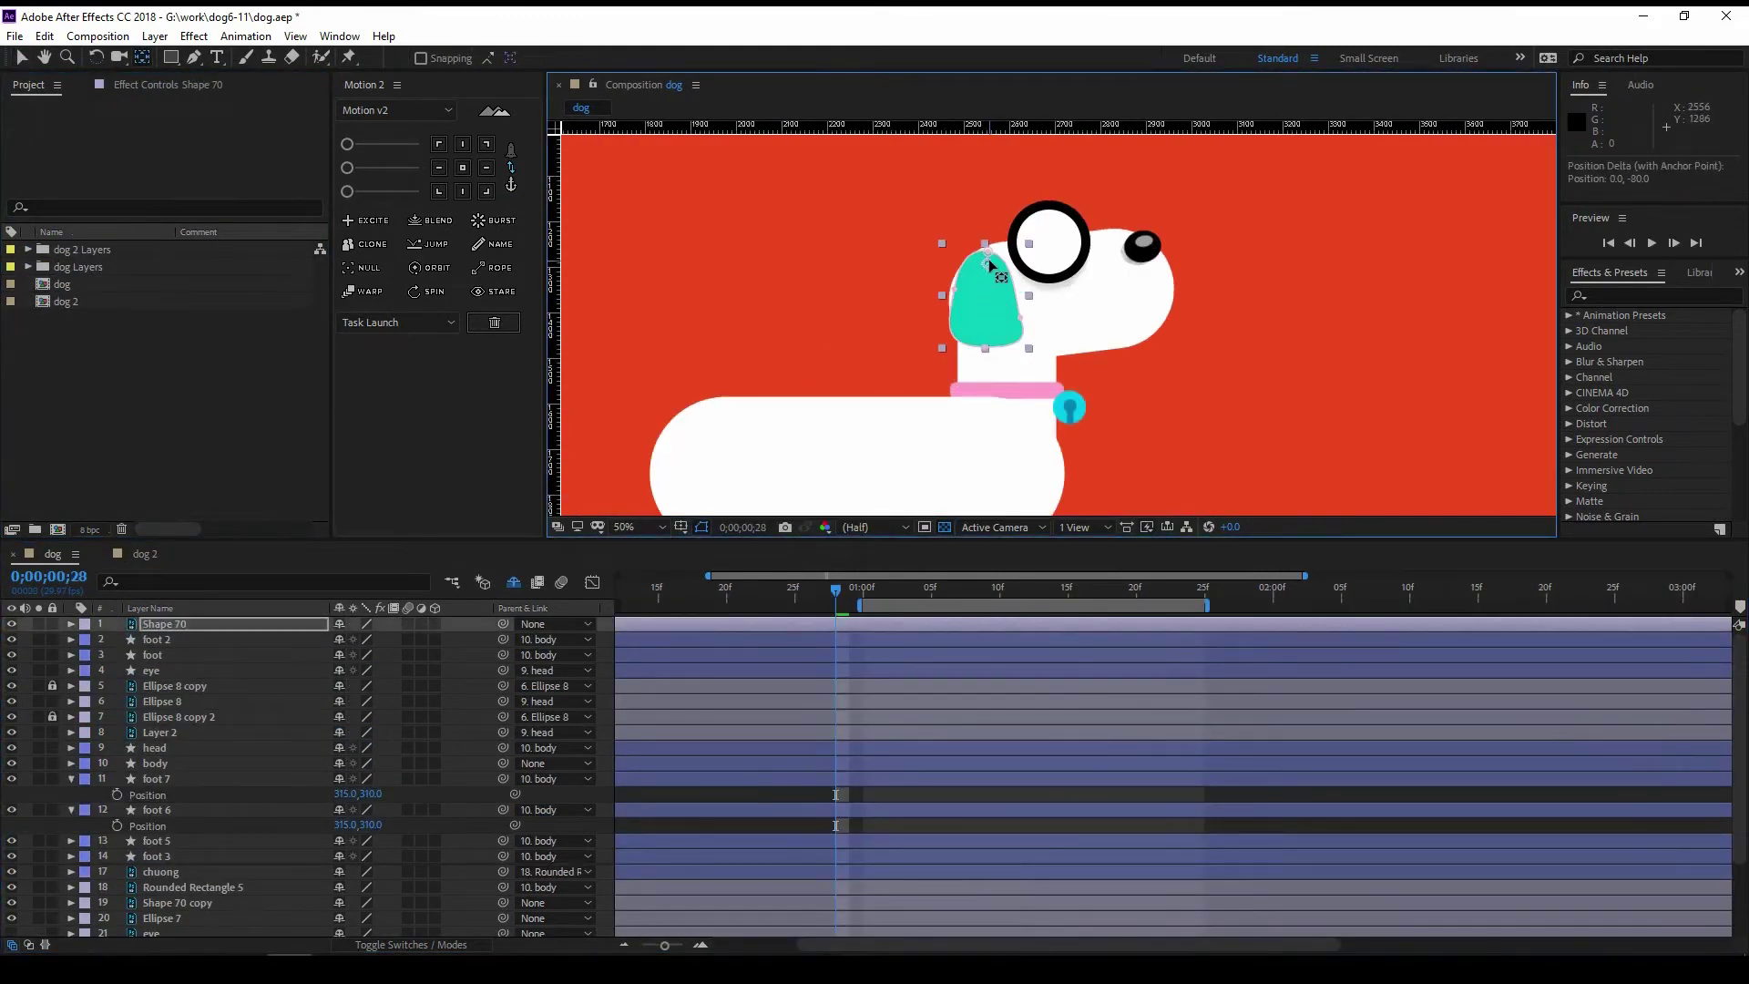
{"action": "scroll", "coordinate": [991, 266], "scroll_direction": "down", "scroll_amount": 2}
{"action": "left_click", "coordinate": [1058, 391]}
{"action": "scroll", "coordinate": [877, 446], "scroll_direction": "up", "scroll_amount": 2}
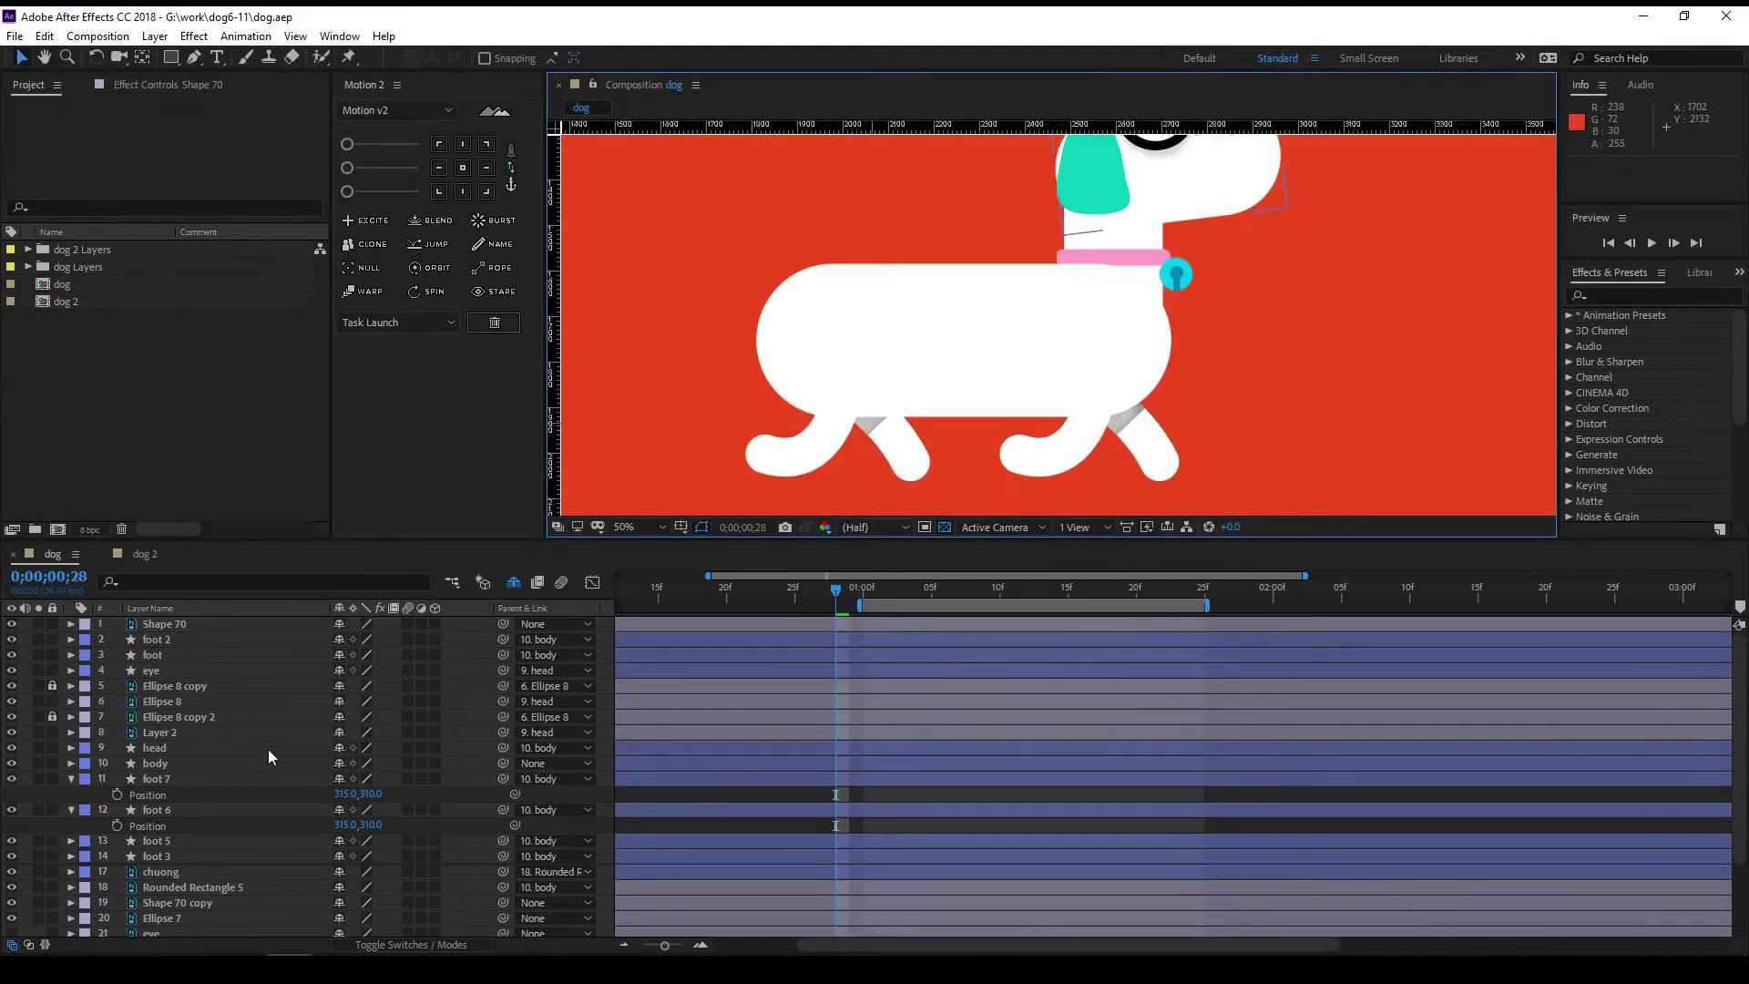
Step: Set foot 7 and foot 5 to 75% opacity, save the project, and preview the walk
{"action": "left_click", "coordinate": [152, 779]}
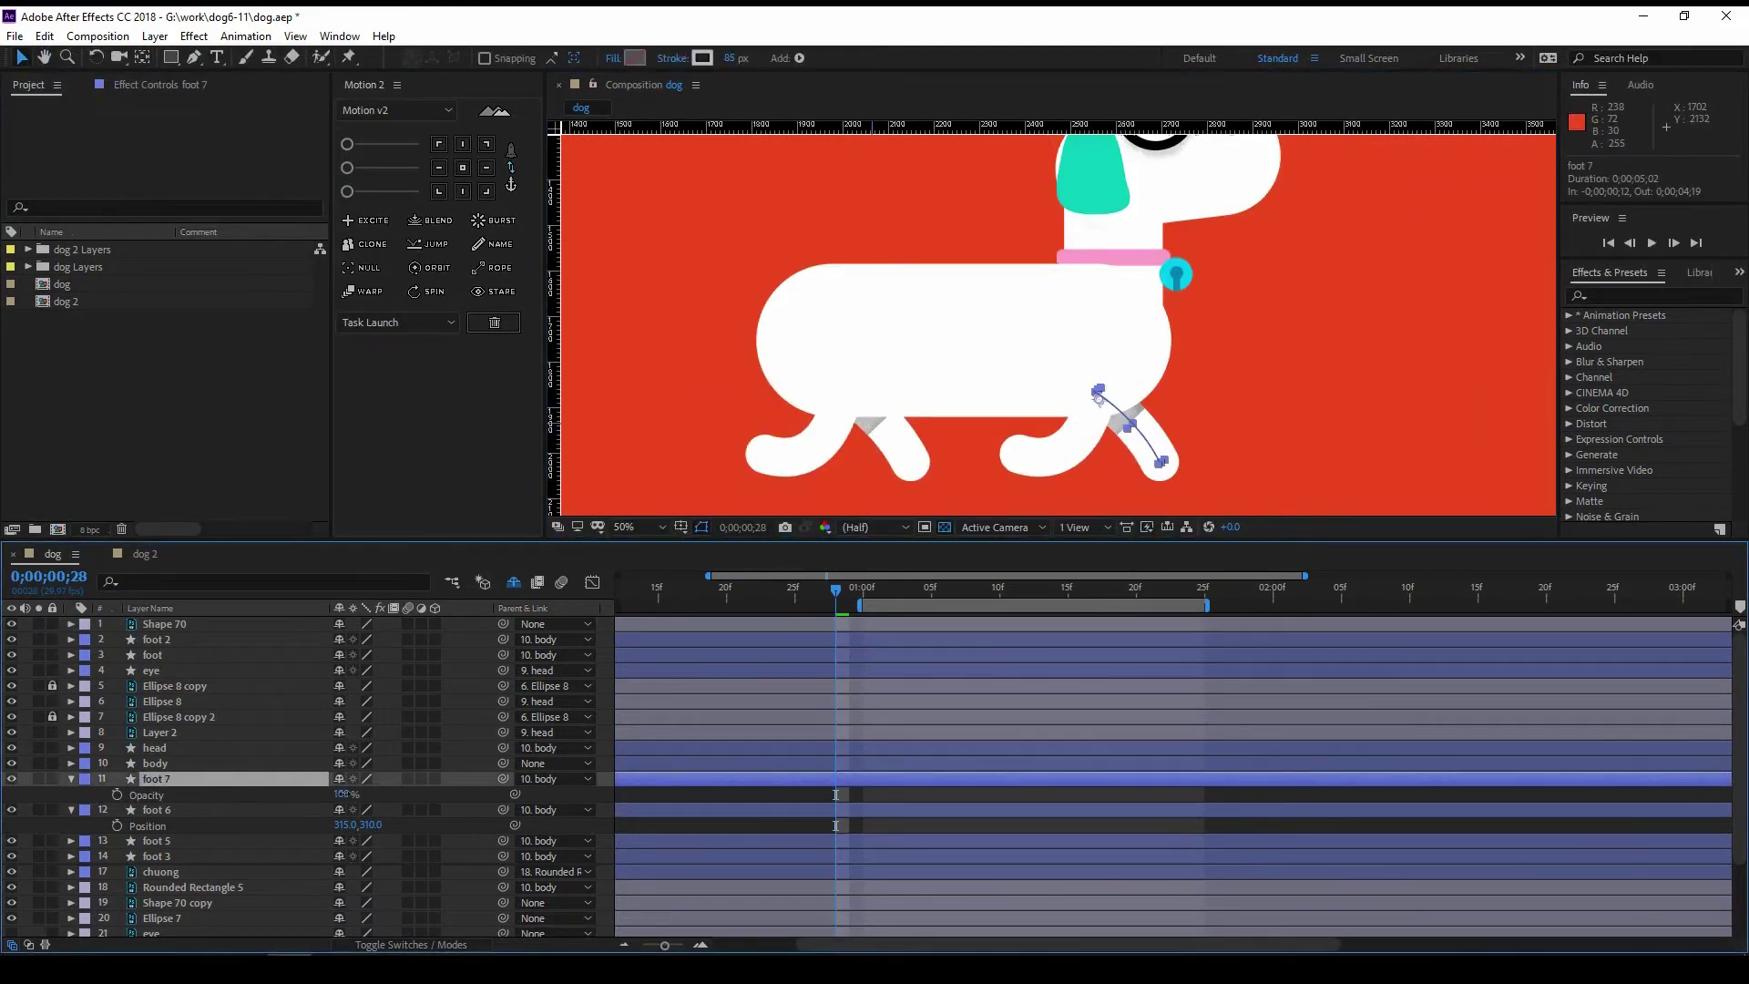
{"action": "left_click_drag", "start_coordinate": [343, 794], "coordinate": [342, 805]}
{"action": "key", "text": "ctrl+c"}
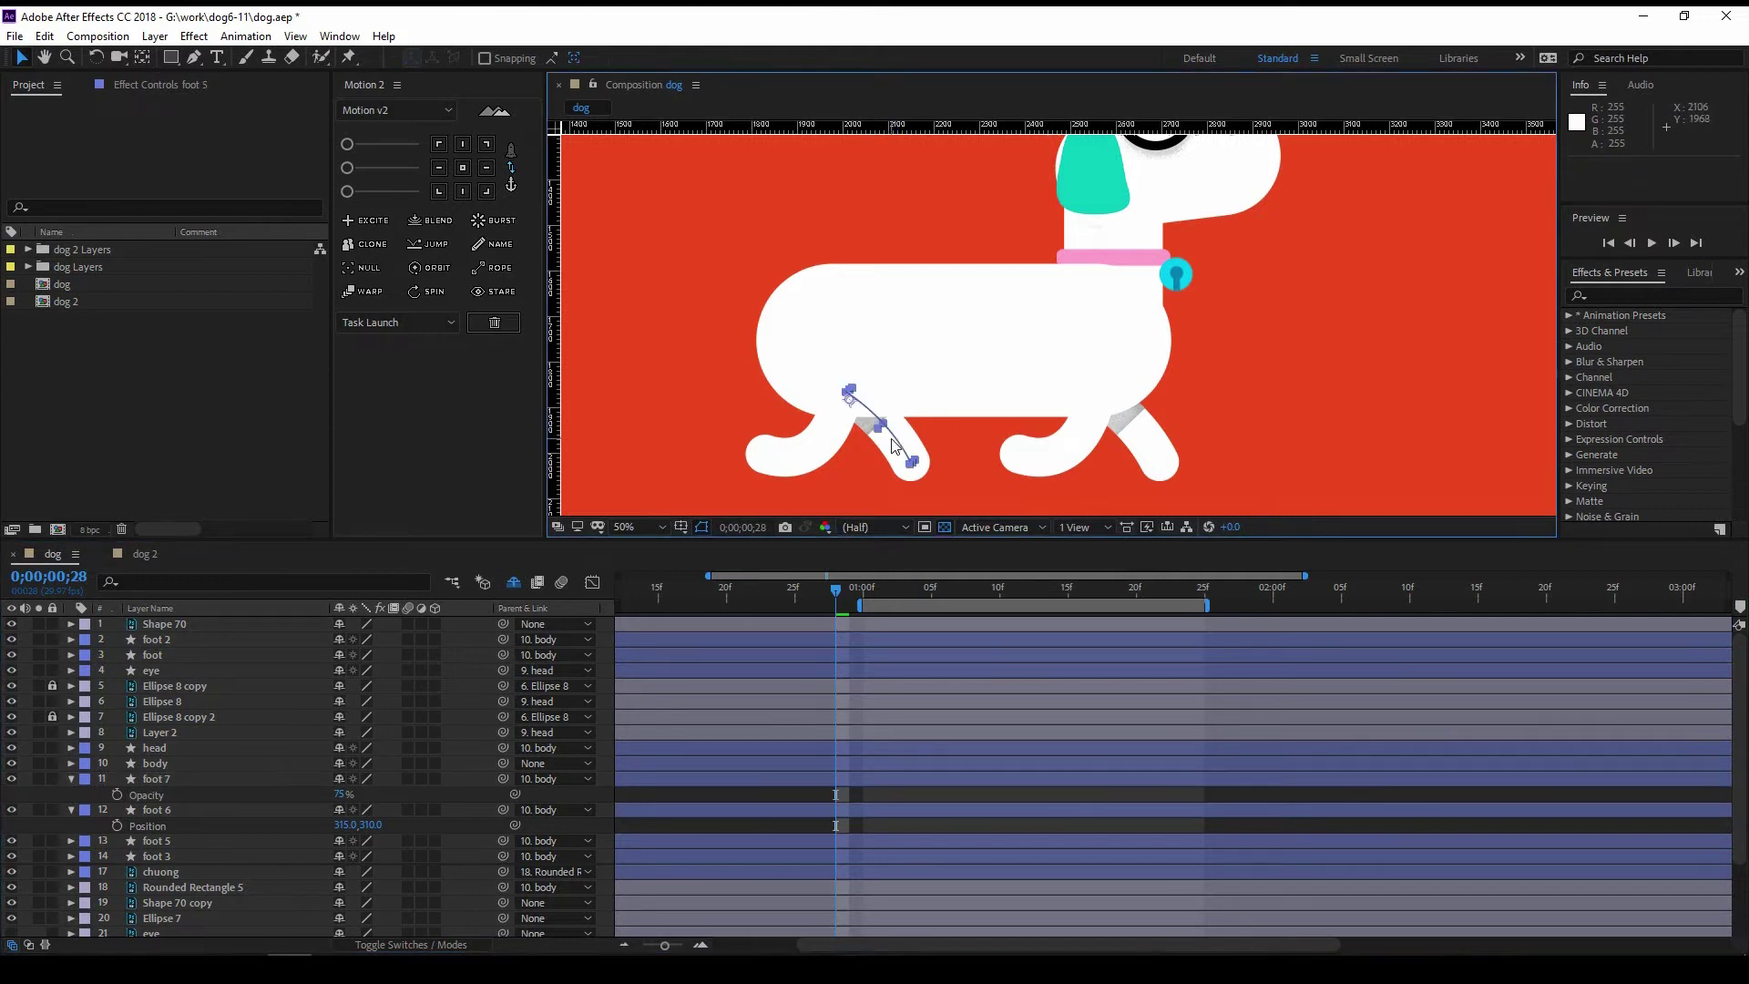
{"action": "left_click", "coordinate": [154, 841]}
{"action": "key", "text": "ctrl+v"}
{"action": "key", "text": "ctrl+s"}
{"action": "key", "text": "space"}
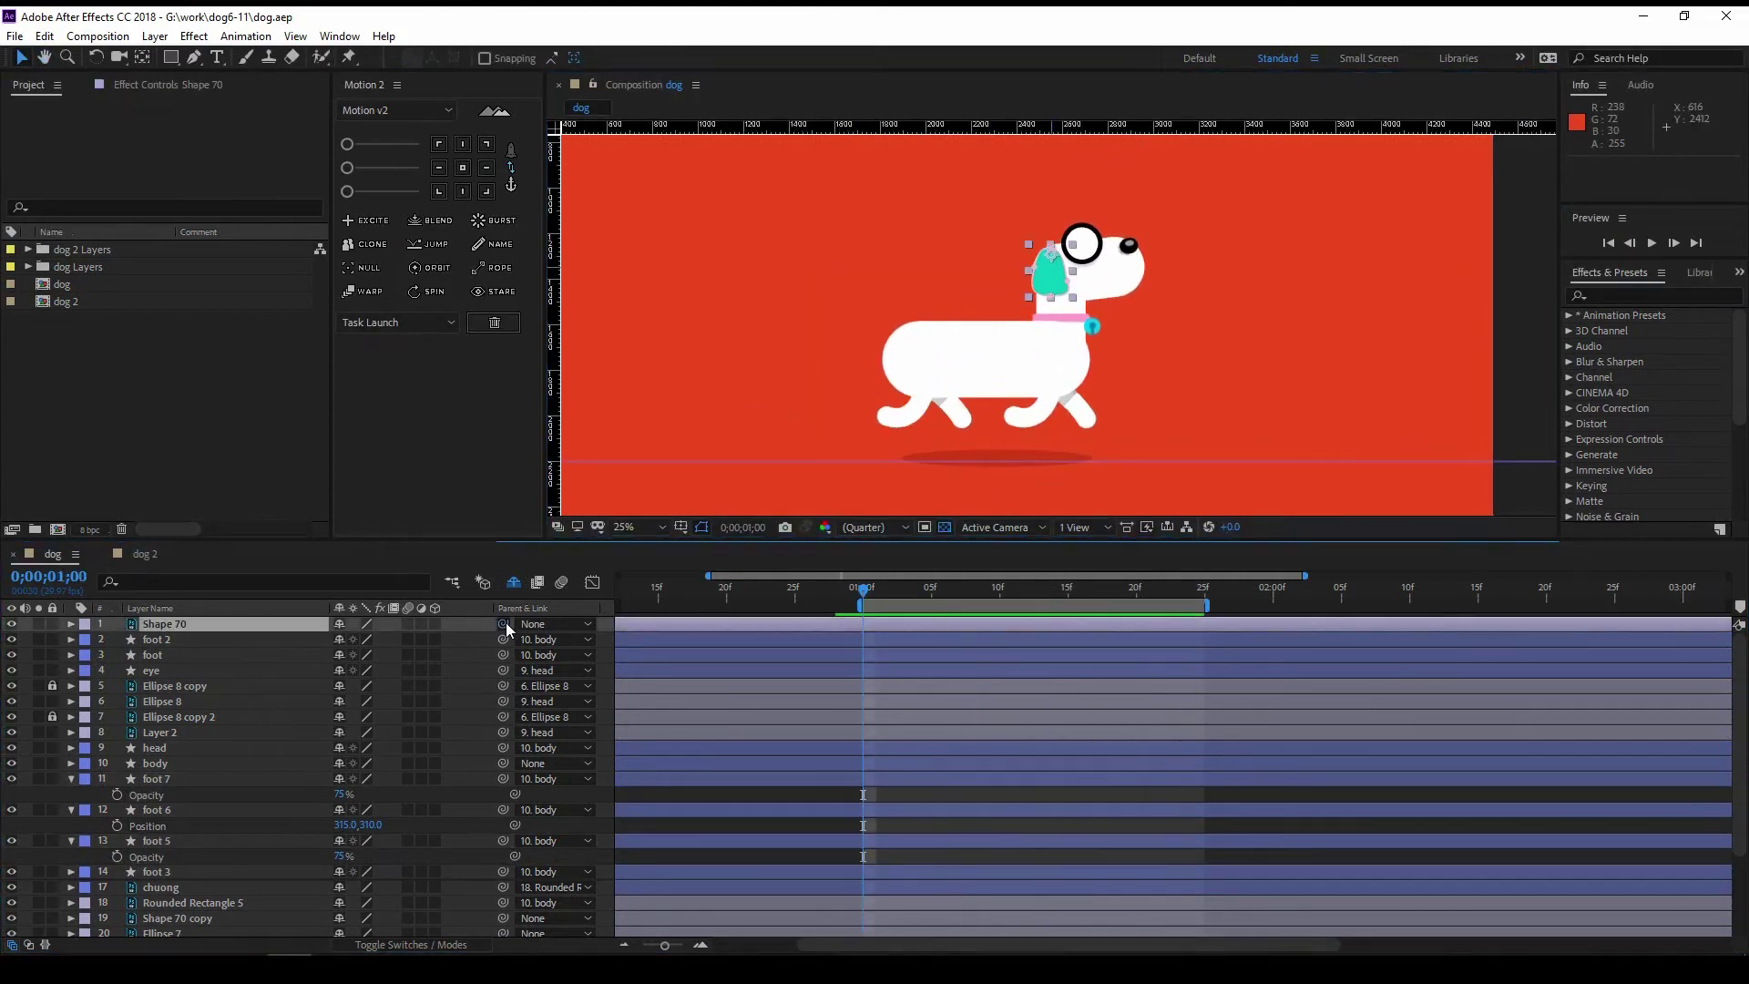
Step: Add an Easy Eased Rotation keyframe to the ear layer tai at one second
{"action": "left_click", "coordinate": [191, 625]}
{"action": "key", "text": "space"}
{"action": "type", "text": "tai"}
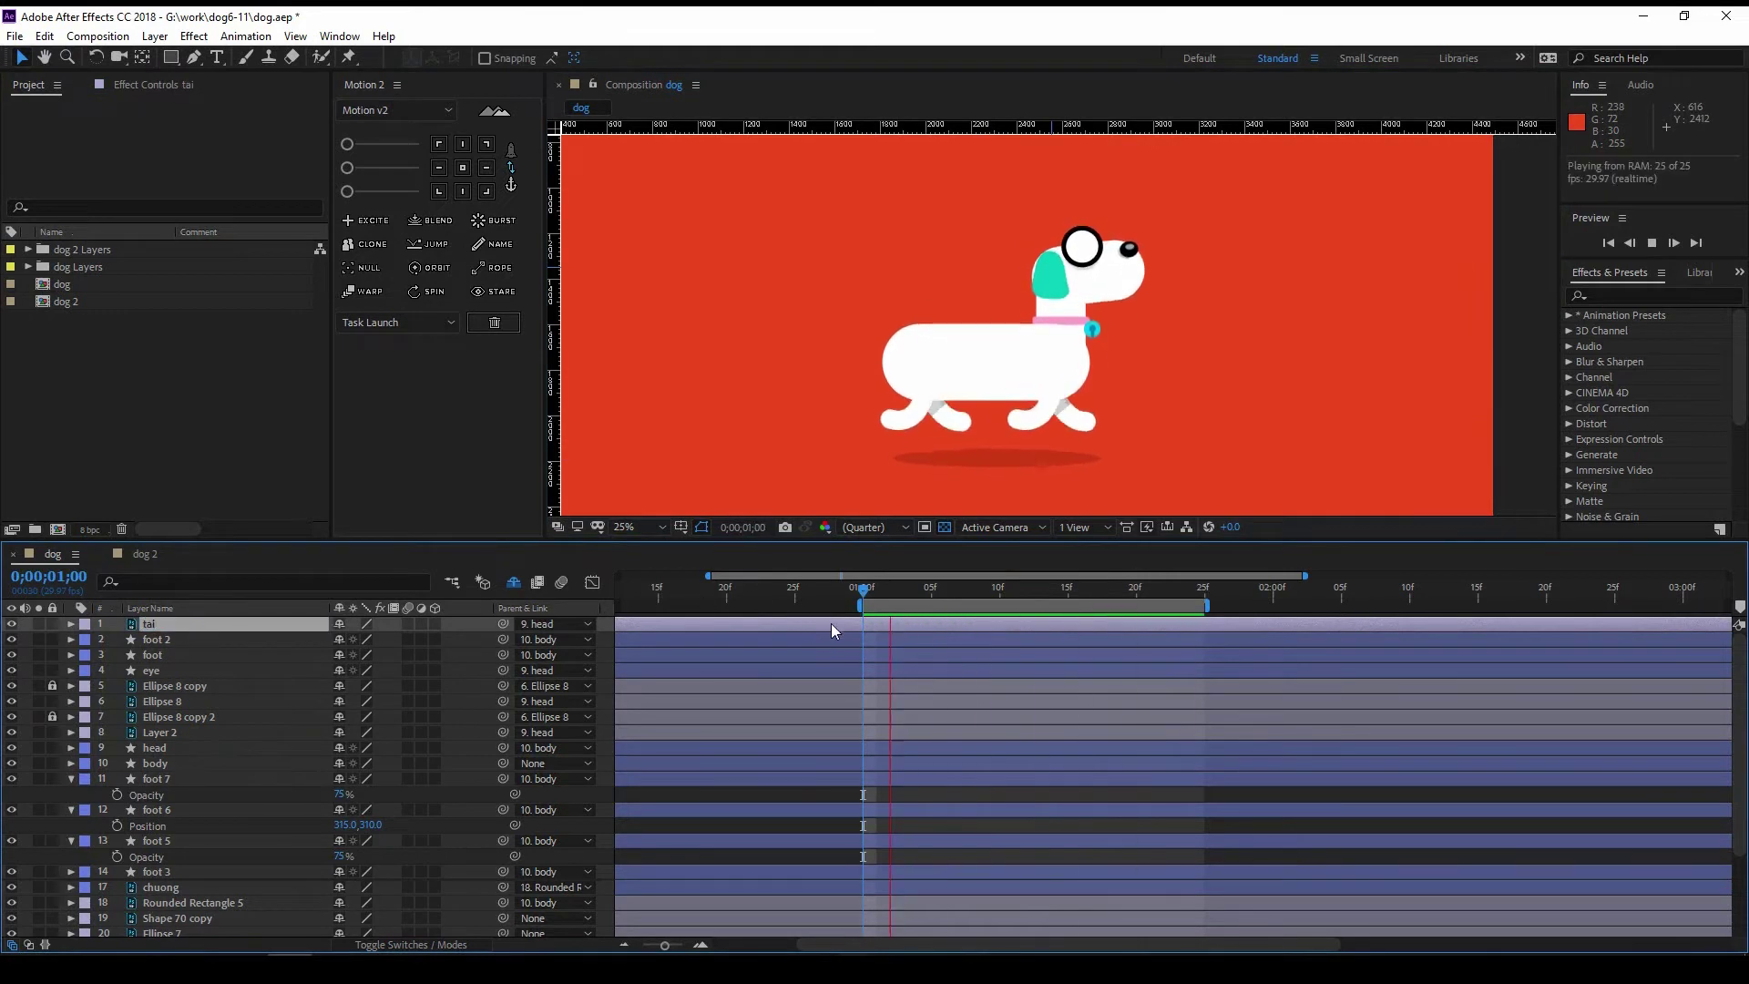
{"action": "key", "text": "space"}
{"action": "key", "text": "alt+shift+r"}
{"action": "right_click", "coordinate": [863, 640]}
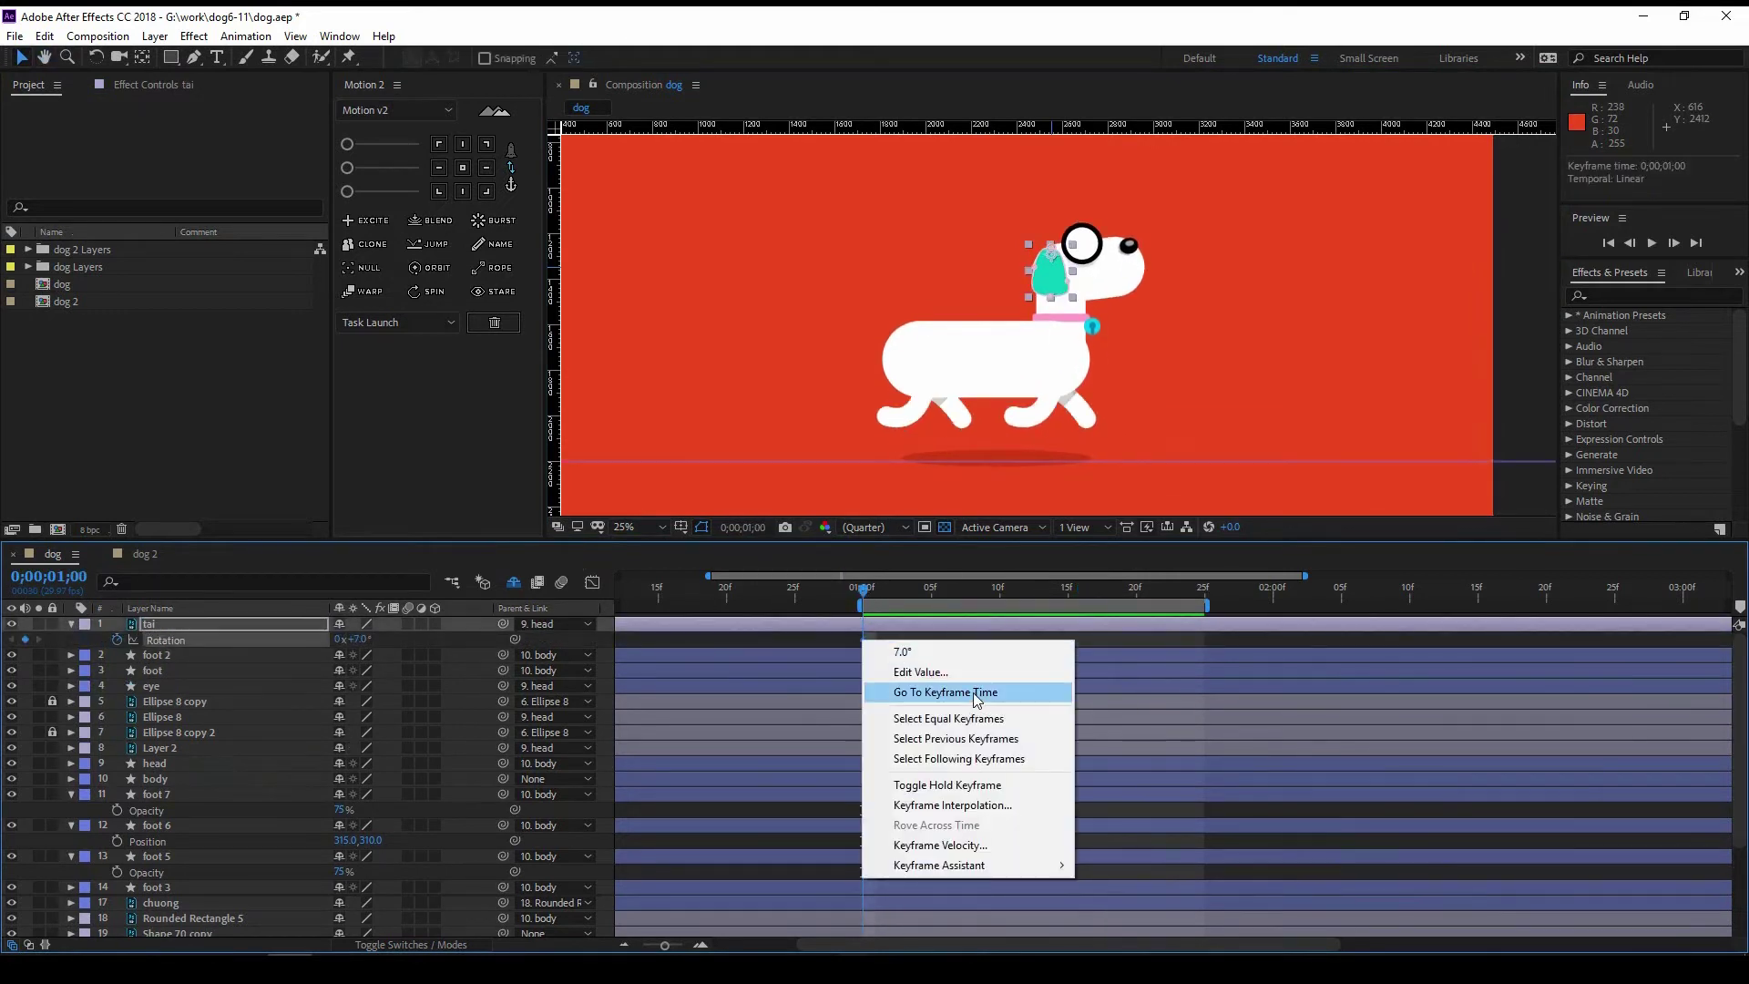
{"action": "mouse_move", "coordinate": [993, 868]}
{"action": "left_click", "coordinate": [1121, 745]}
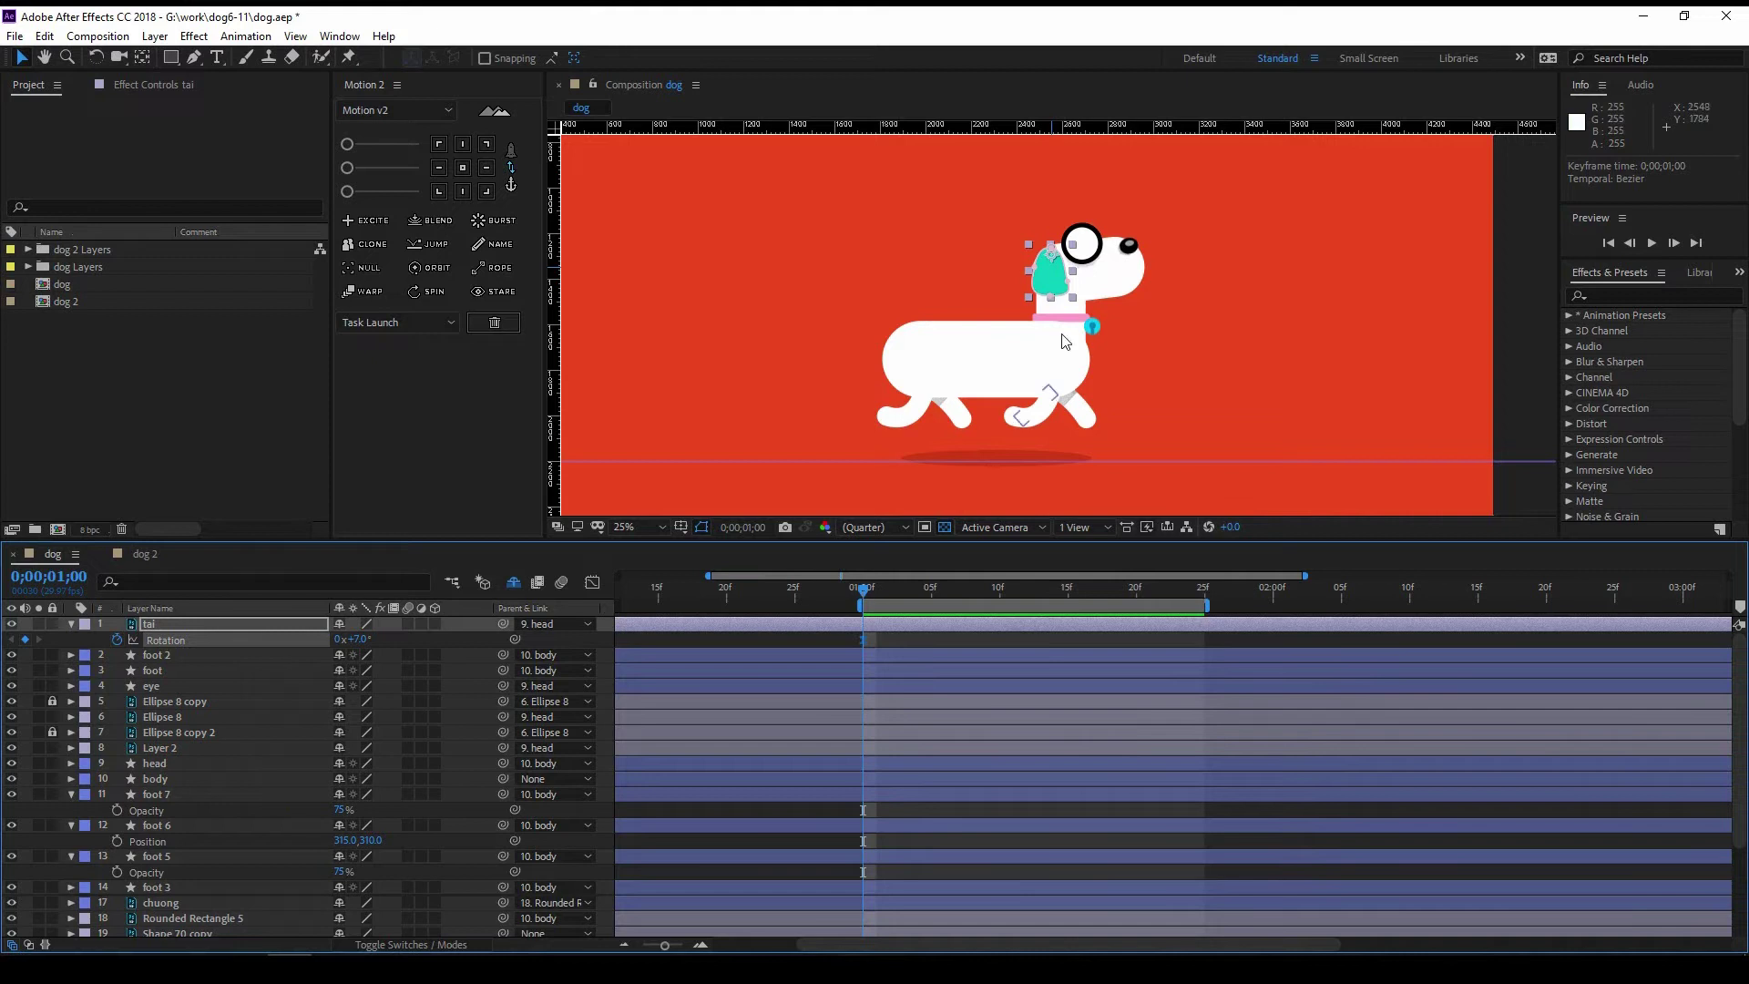
Step: Step ahead for the next flap poses, shift tai's rotation keyframes one frame later, and preview
{"action": "scroll", "coordinate": [1060, 292], "scroll_direction": "up", "scroll_amount": 2}
{"action": "key", "text": "w"}
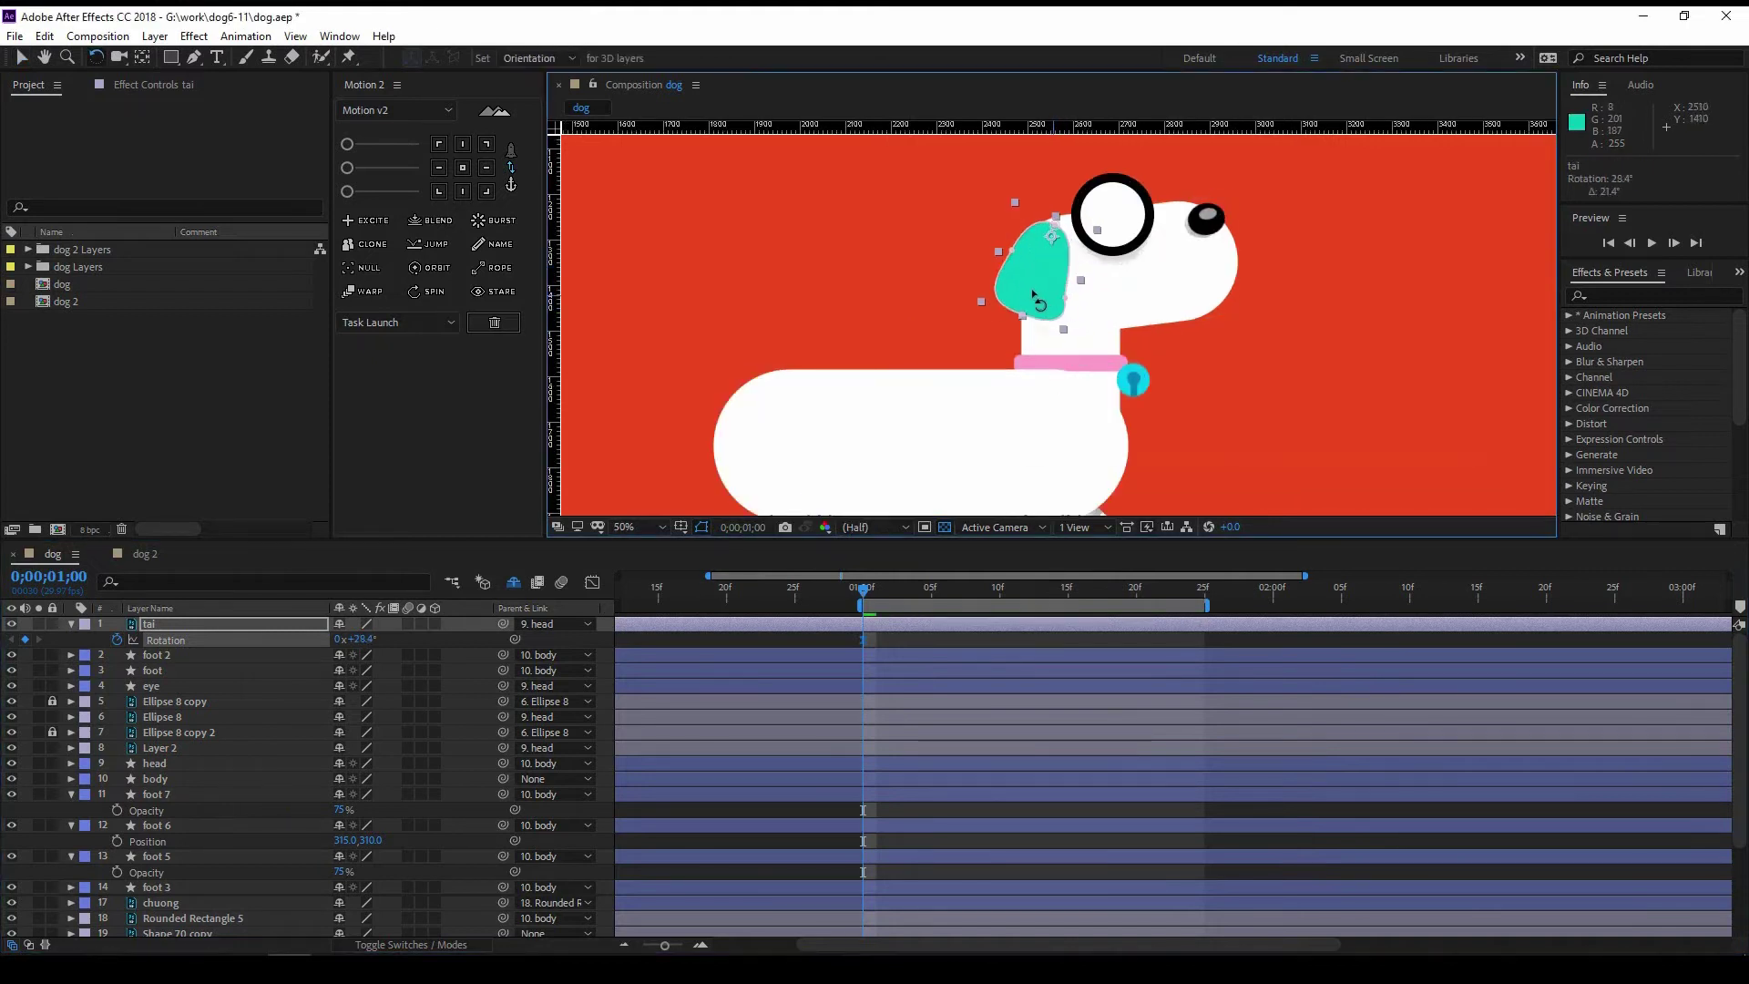
{"action": "scroll", "coordinate": [1039, 299], "scroll_direction": "down", "scroll_amount": 2}
{"action": "key", "text": "Page_Down"}
{"action": "key", "text": "Page_Down"}
{"action": "key", "text": "Page_Down"}
{"action": "key", "text": "Page_Down"}
{"action": "key", "text": "Page_Down"}
{"action": "key", "text": "Page_Down"}
{"action": "key", "text": "Page_Down"}
{"action": "key", "text": "Page_Down"}
{"action": "key", "text": "Page_Down"}
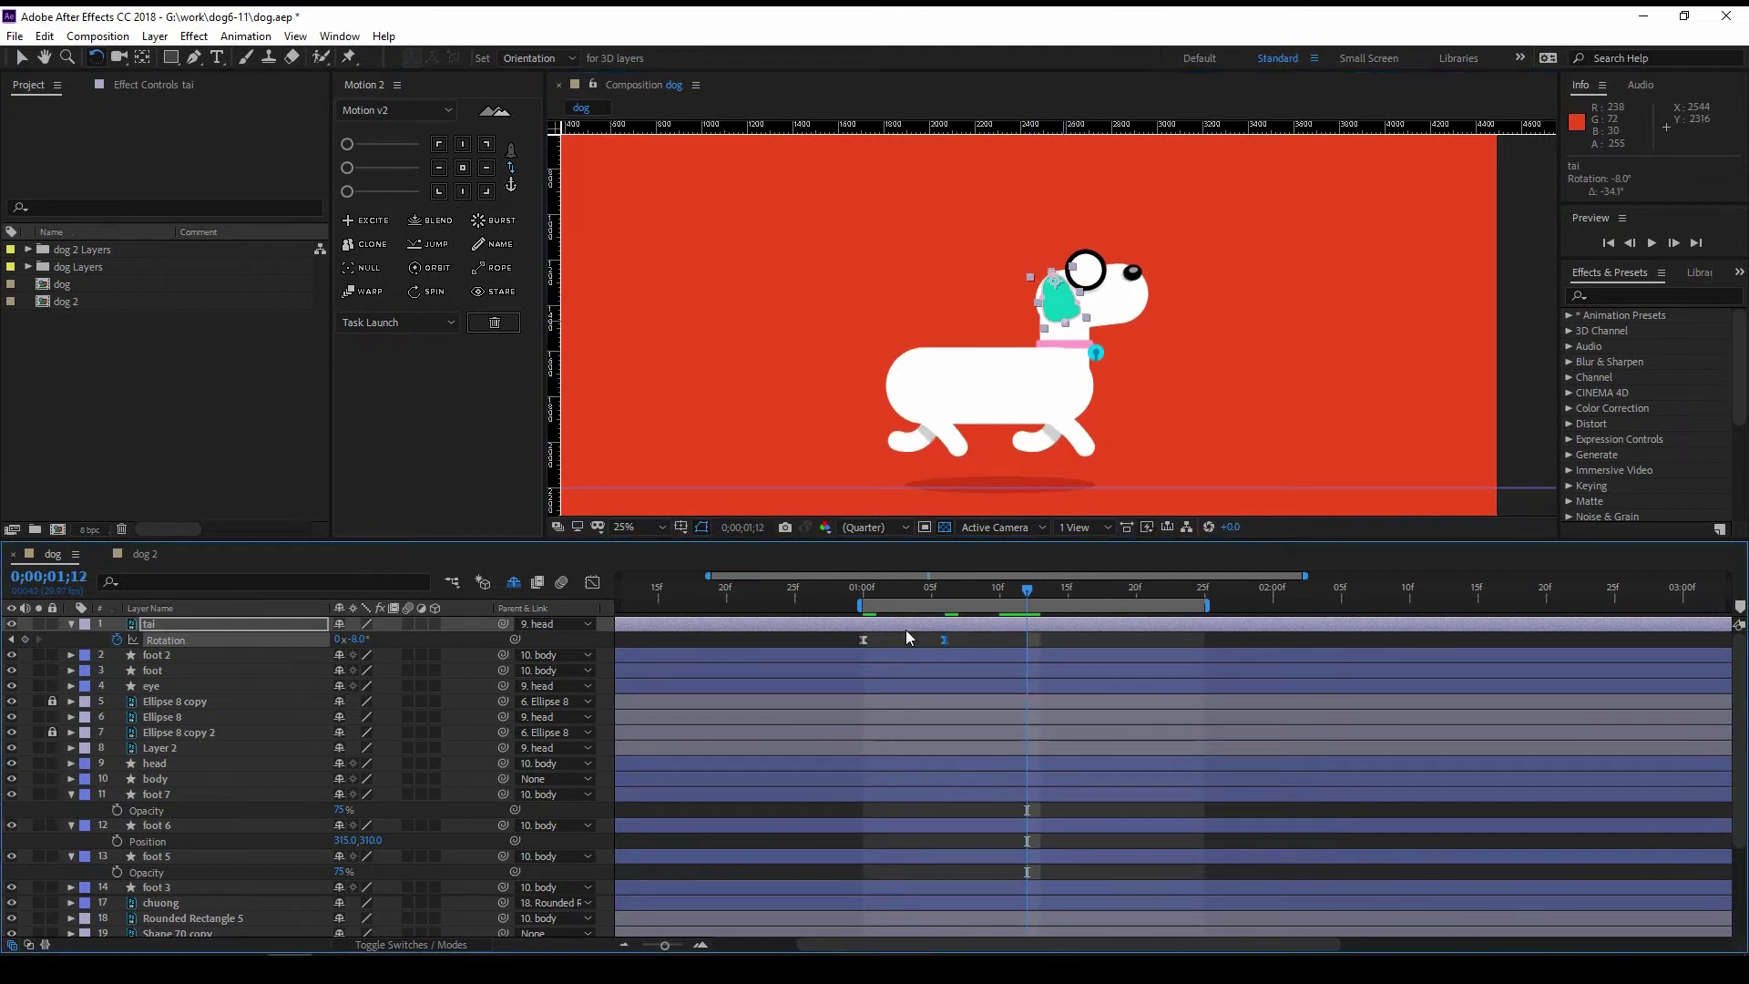
{"action": "key", "text": "Page_Down"}
{"action": "left_click_drag", "start_coordinate": [865, 643], "coordinate": [879, 645]}
{"action": "key", "text": "space"}
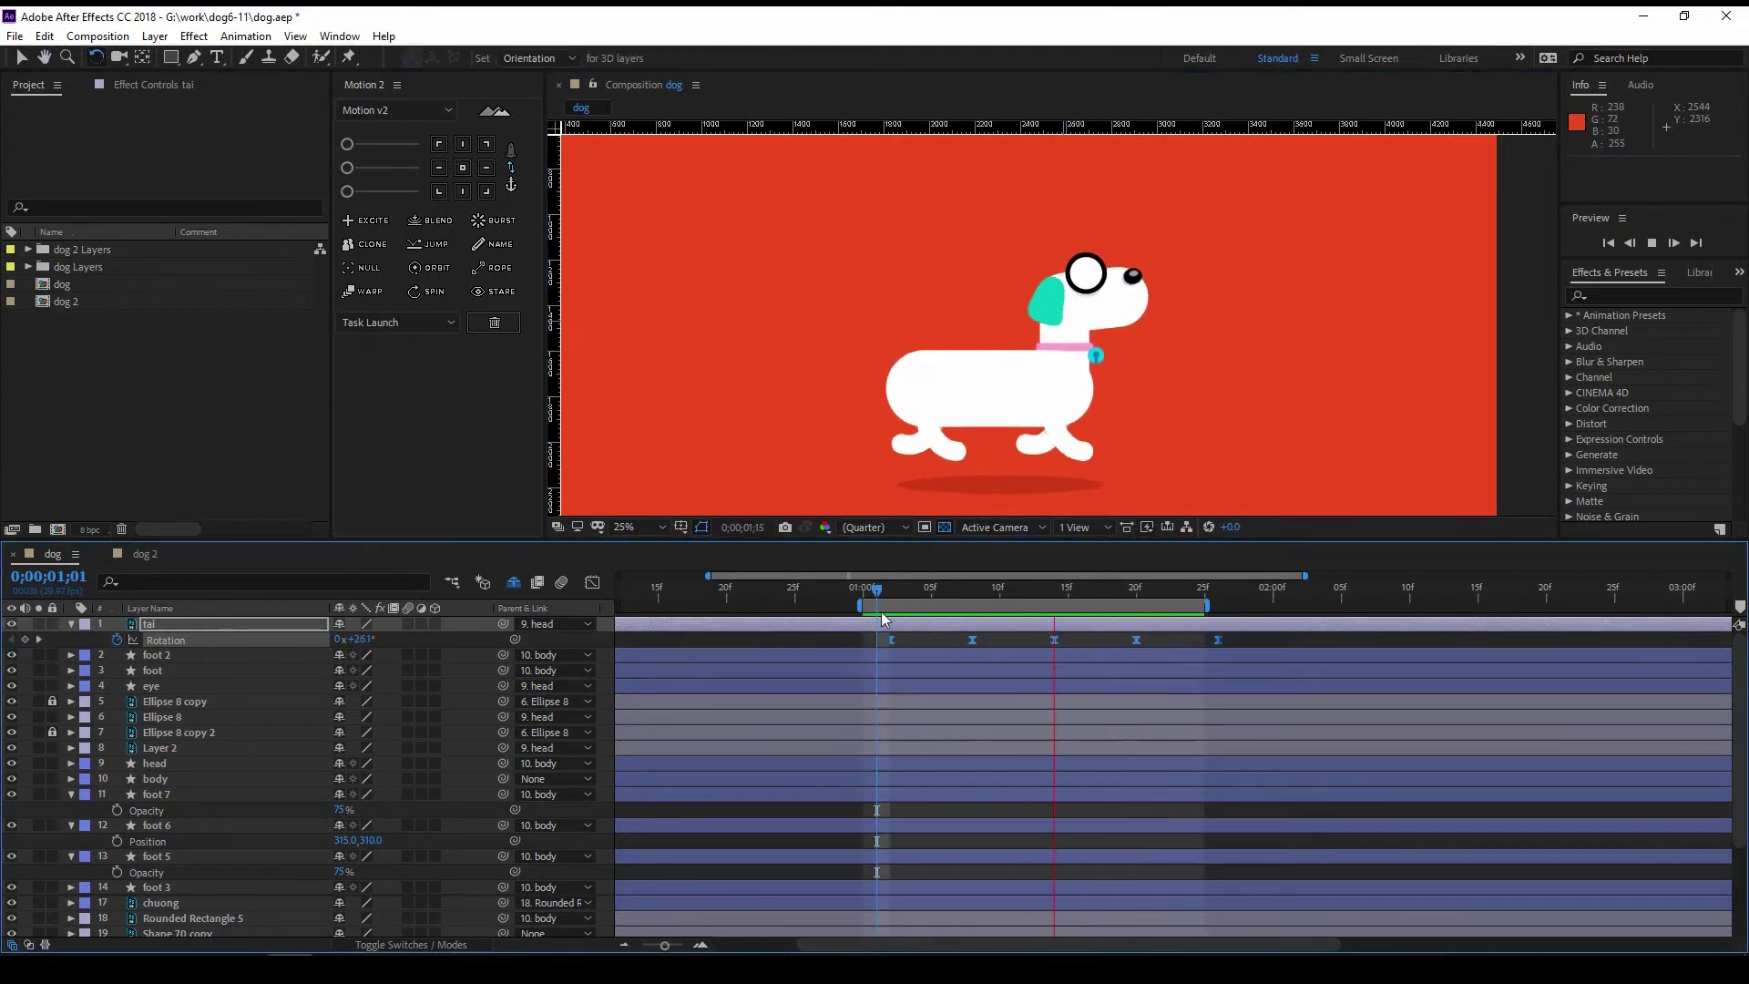
{"action": "key", "text": "space"}
{"action": "key", "text": "space"}
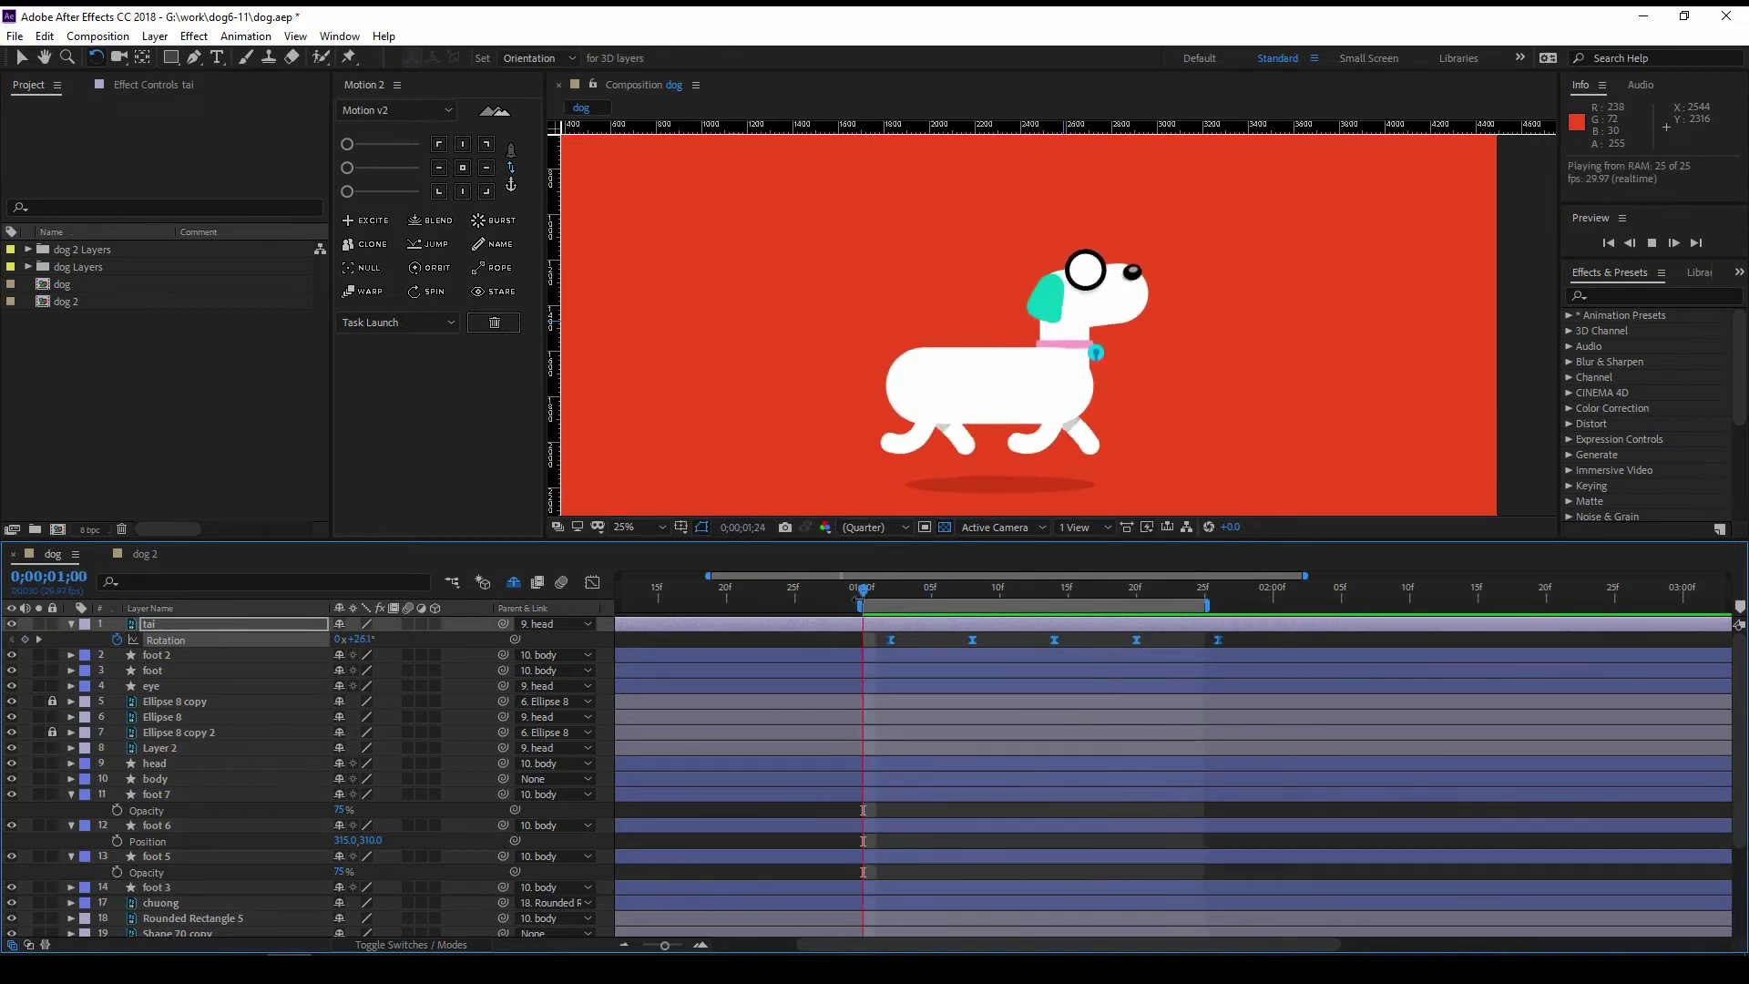
{"action": "key", "text": "space"}
{"action": "key", "text": "w"}
Step: In the speed graph, ease tai's rotation keys with F9 and reshape the curve into sharp spikes
{"action": "key", "text": "shift+F3"}
{"action": "scroll", "coordinate": [845, 594], "scroll_direction": "up", "scroll_amount": 2}
{"action": "left_click", "coordinate": [990, 605]}
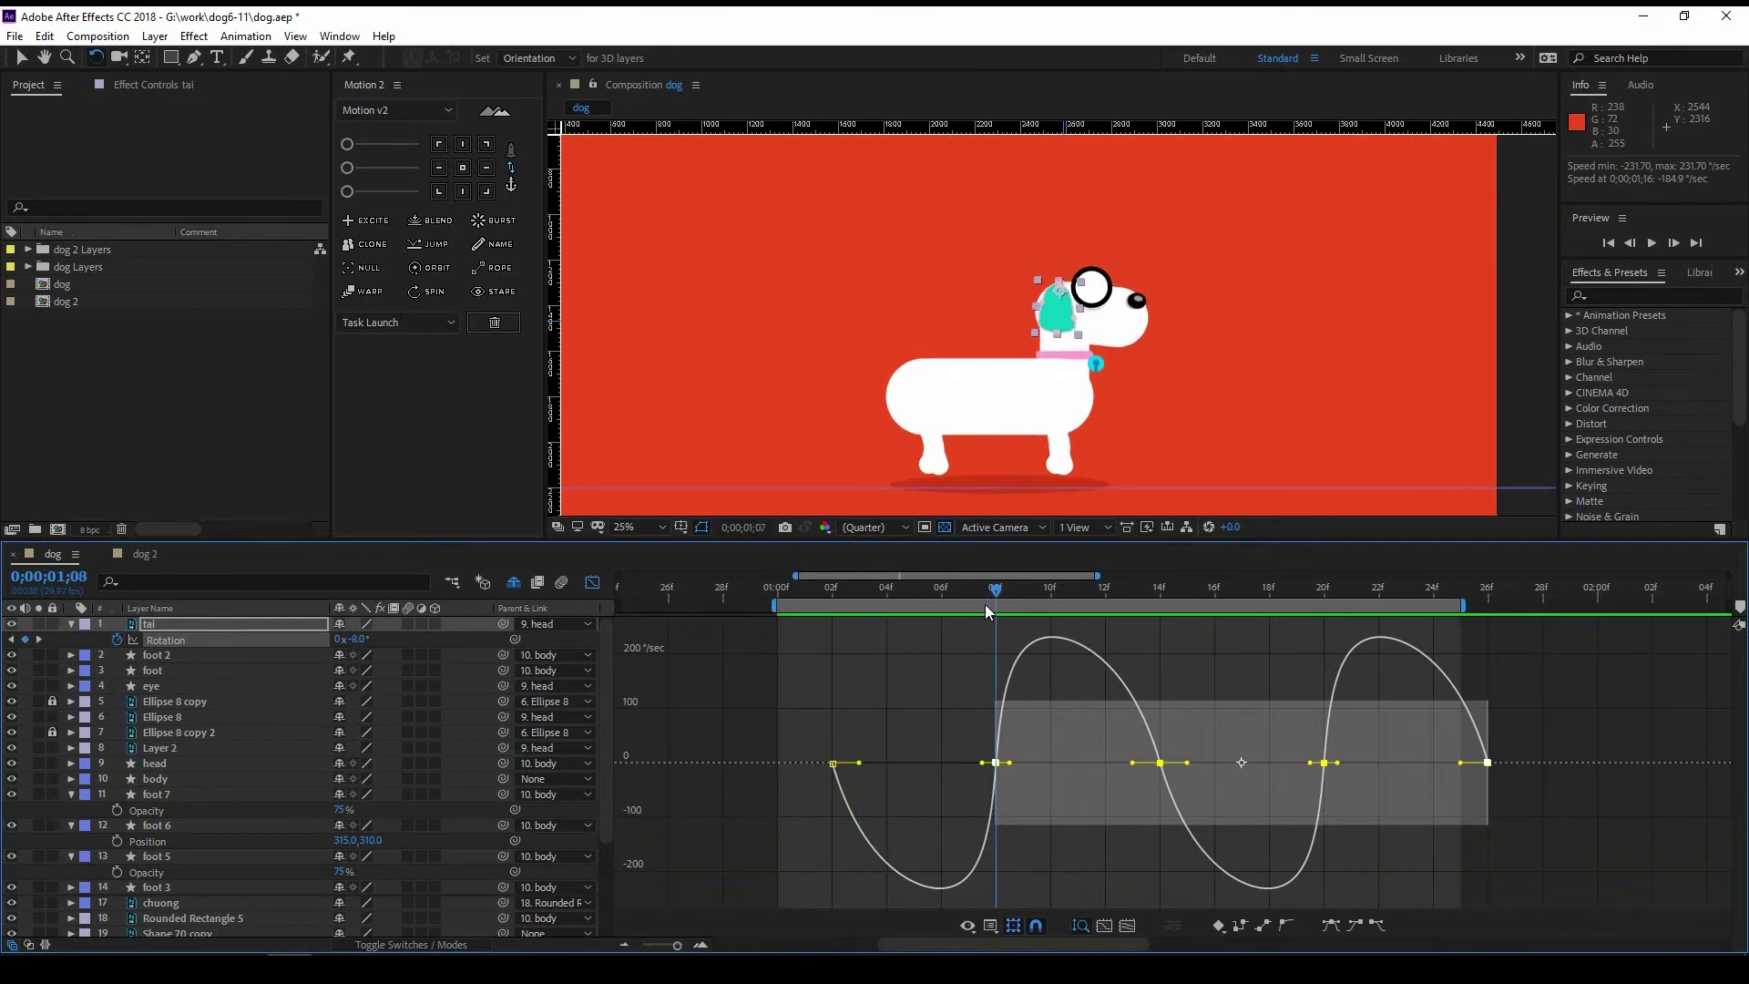
{"action": "mouse_move", "coordinate": [897, 724]}
{"action": "left_mouse_down"}
{"action": "mouse_move", "coordinate": [809, 783]}
{"action": "mouse_move", "coordinate": [908, 763]}
{"action": "left_mouse_up"}
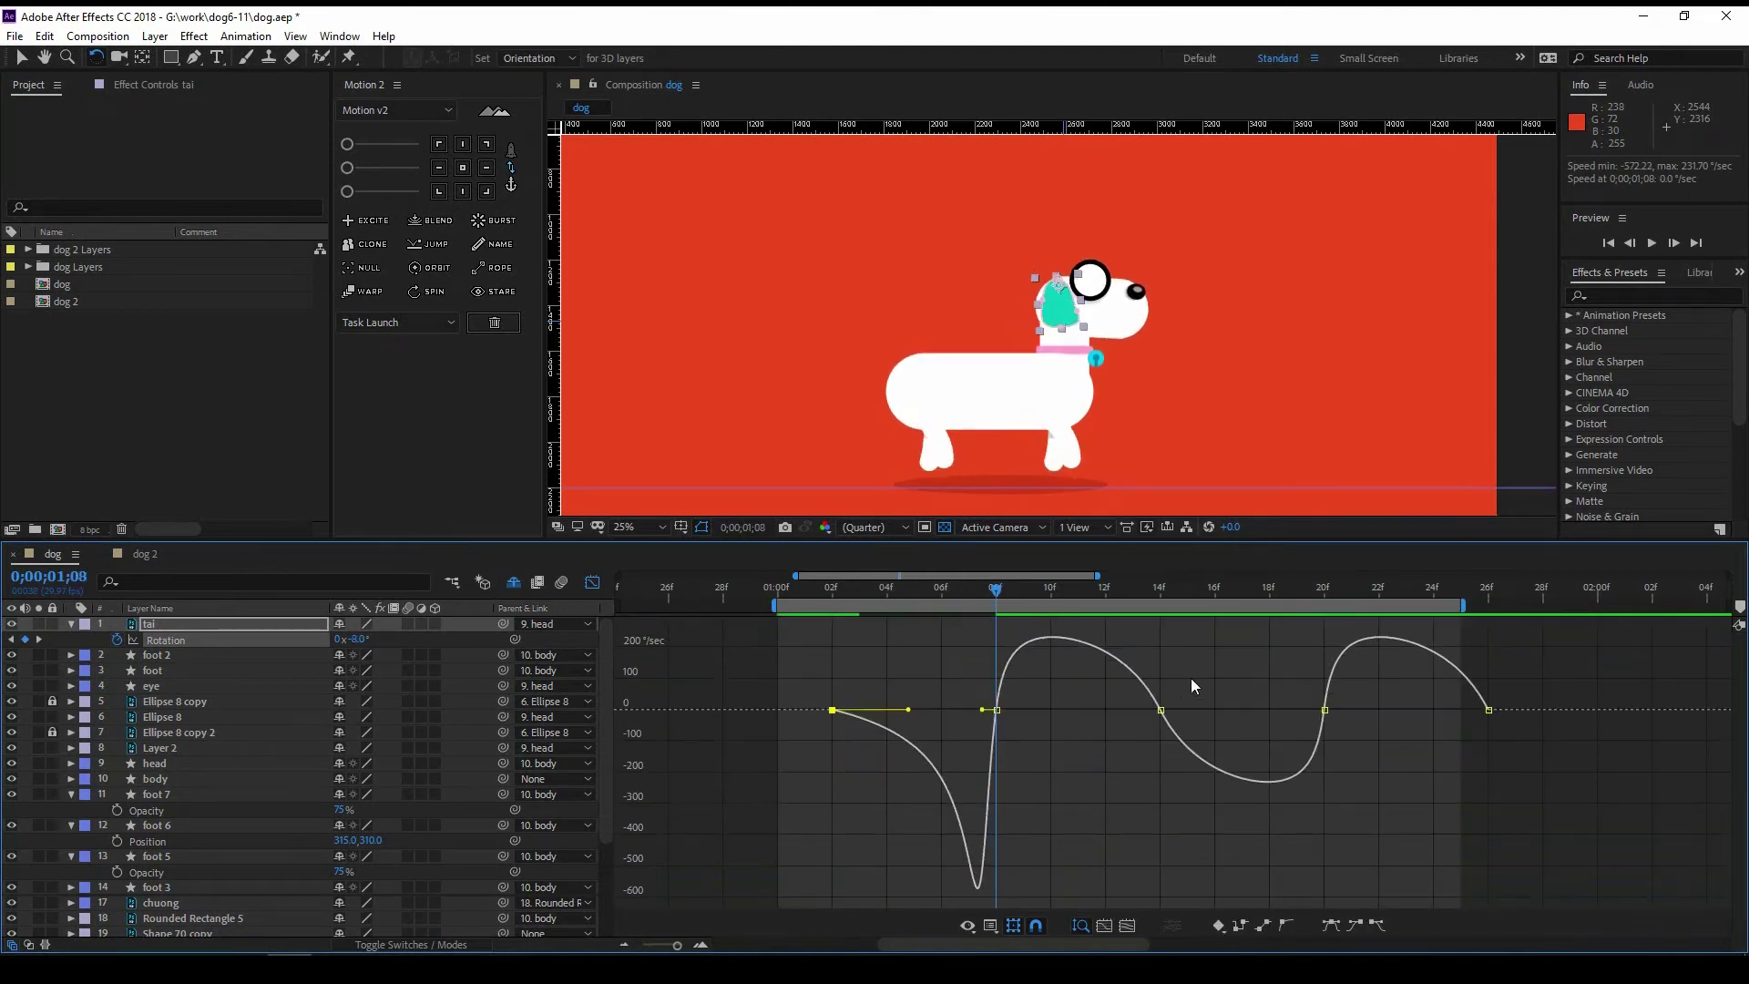
{"action": "left_click_drag", "start_coordinate": [1133, 708], "coordinate": [1105, 707]}
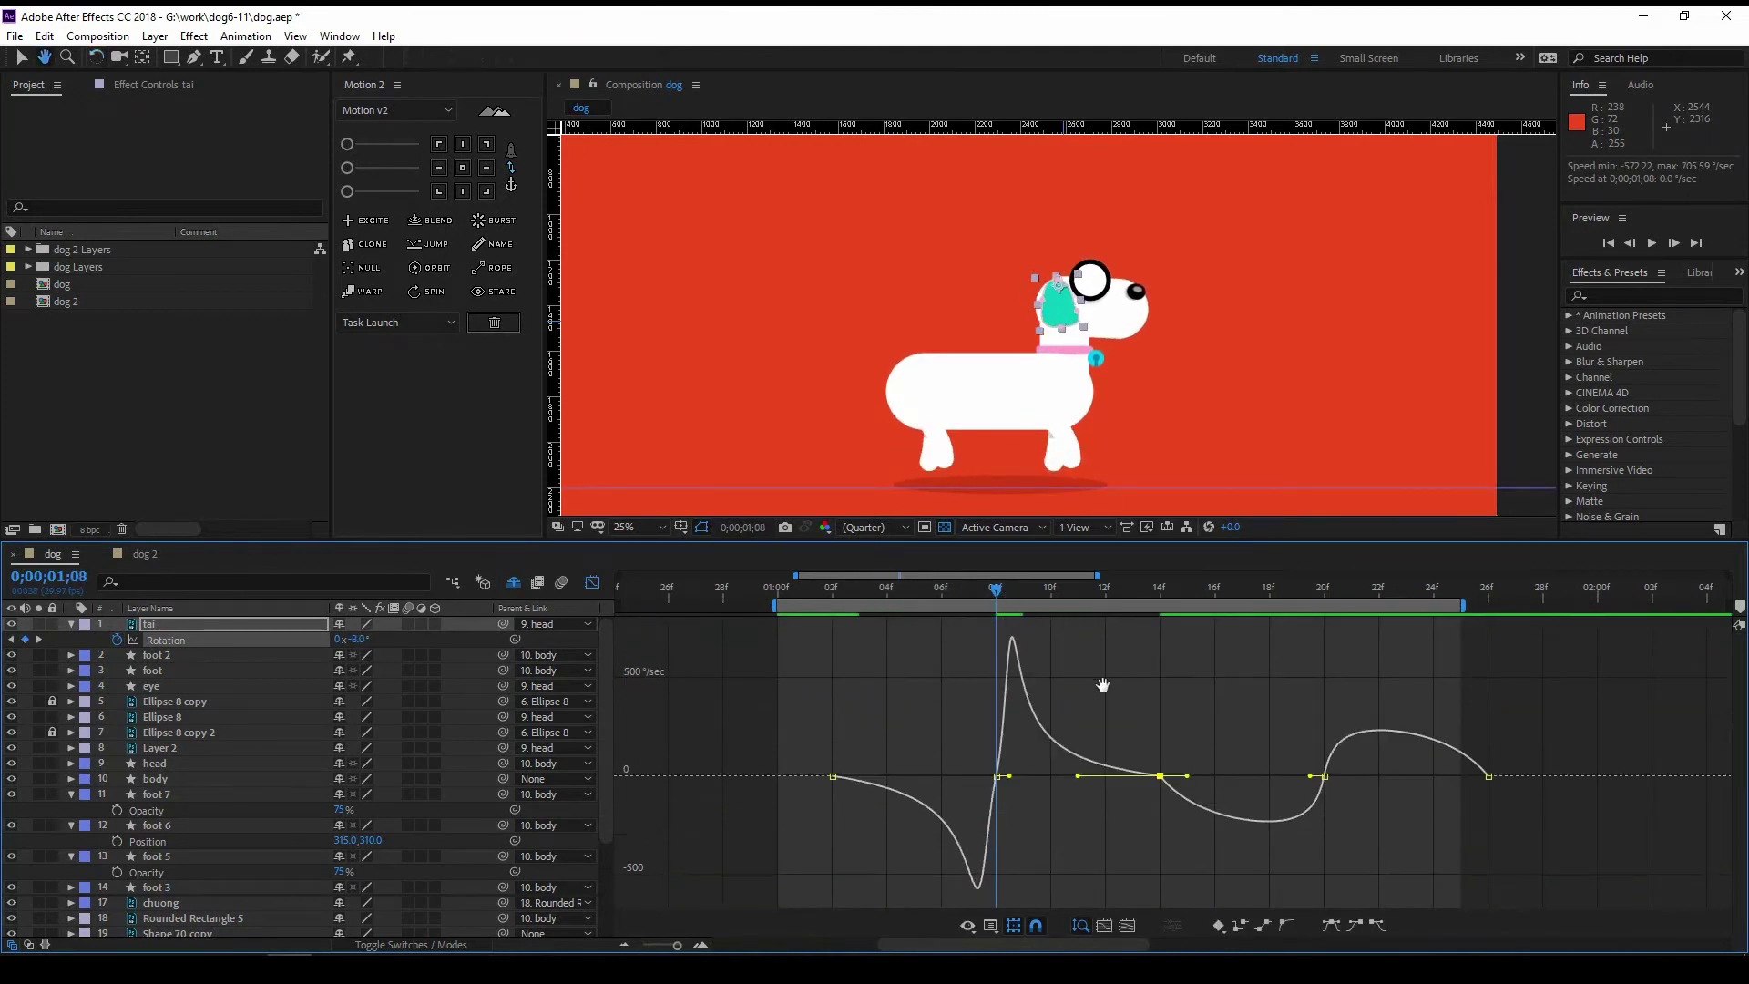
{"action": "scroll", "coordinate": [1044, 796], "scroll_direction": "right", "scroll_amount": 3}
{"action": "key", "text": "F9"}
{"action": "left_click_drag", "start_coordinate": [1239, 763], "coordinate": [1189, 729]}
Step: Preview the eased ear flap and return from the speed graph to the layer bars
{"action": "key", "text": "space"}
{"action": "key", "text": "minus"}
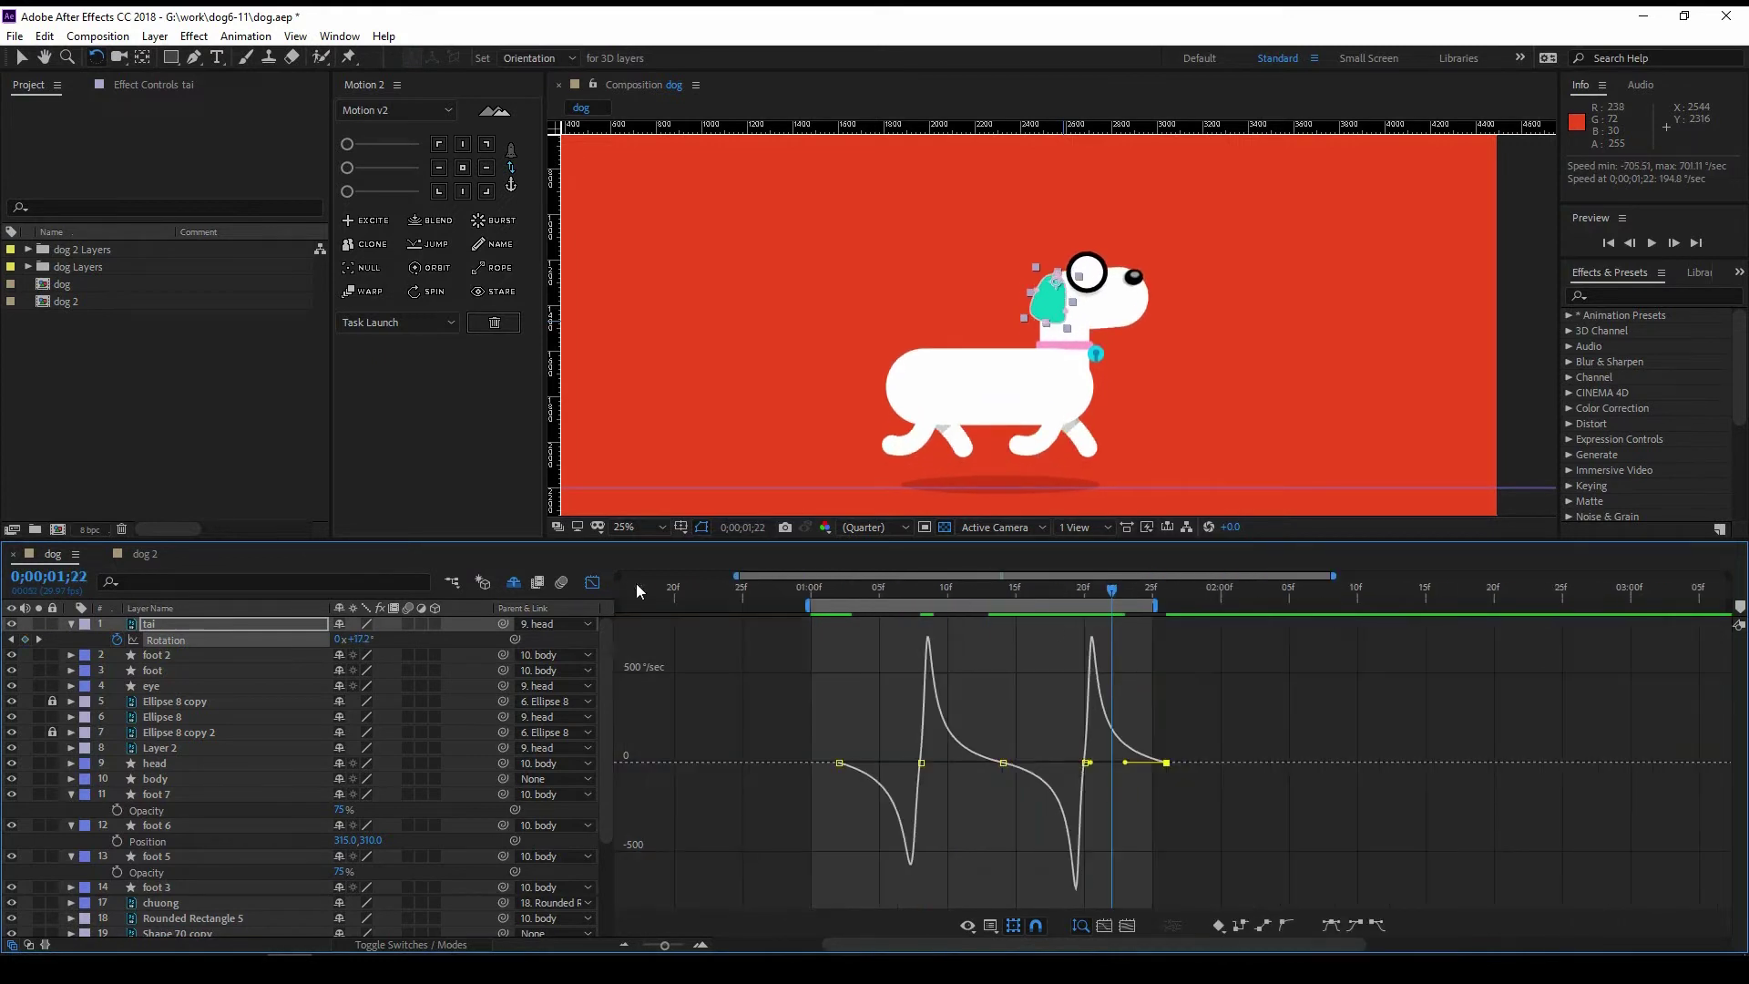
{"action": "key", "text": "shift+F3"}
{"action": "key", "text": "space"}
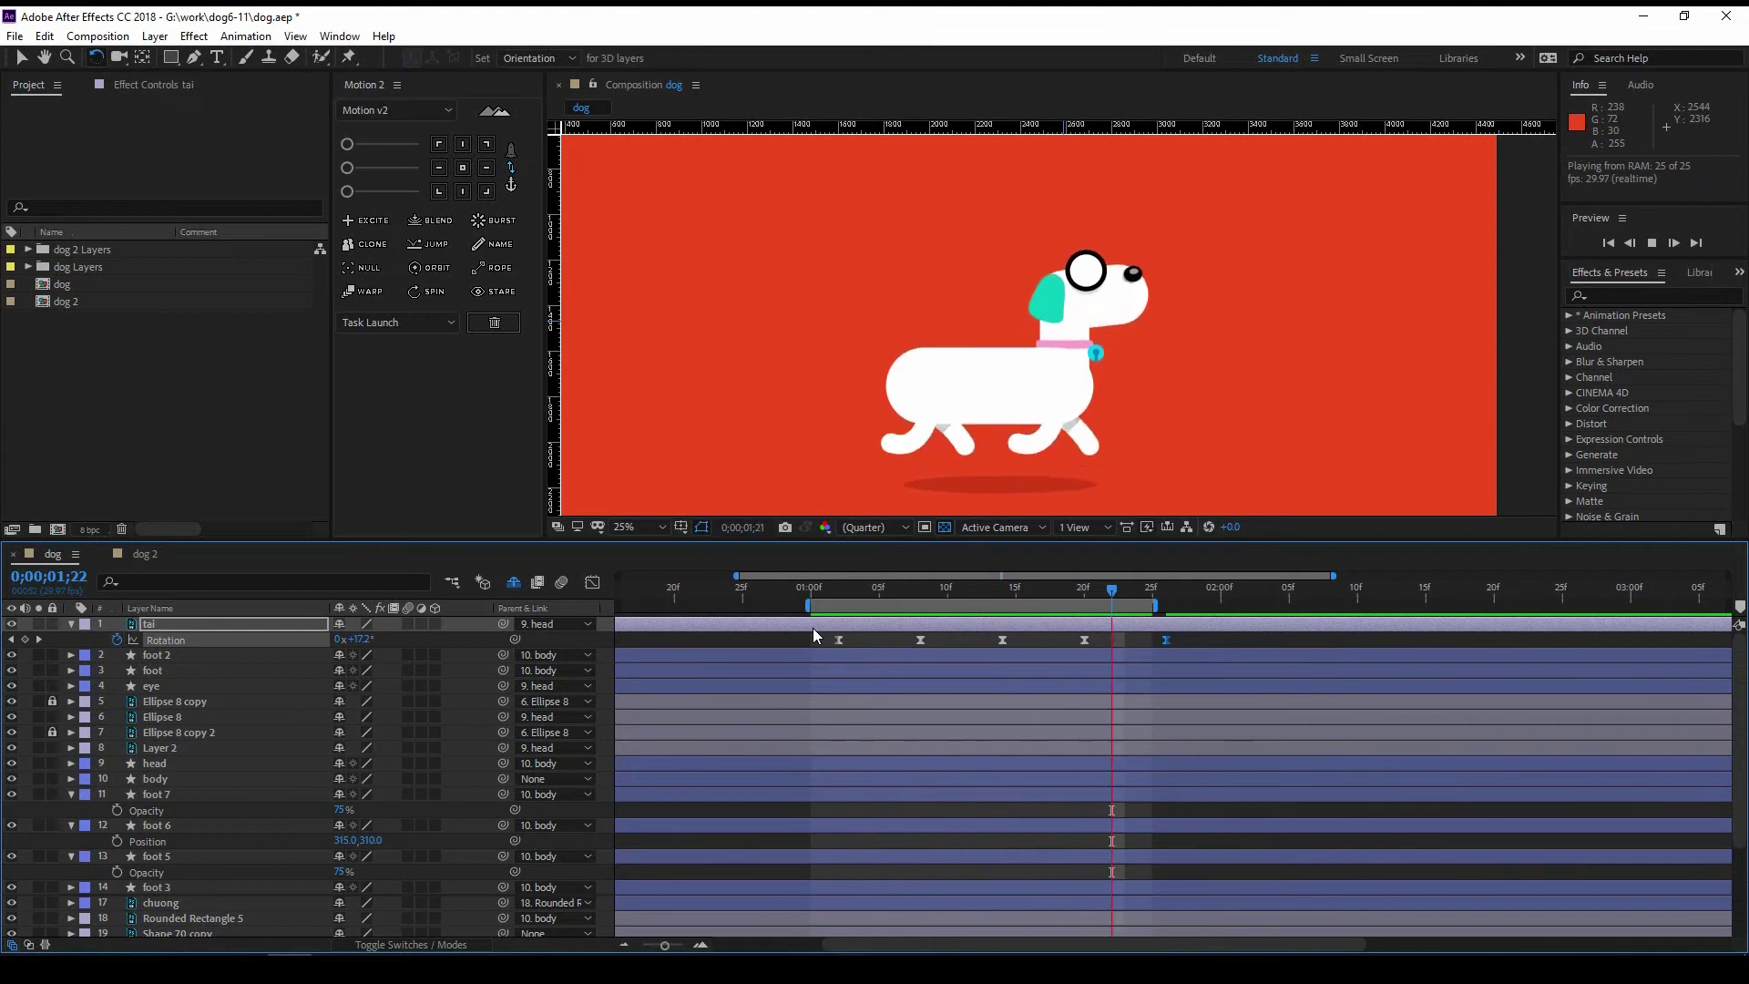
{"action": "key", "text": "space"}
{"action": "scroll", "coordinate": [816, 625], "scroll_direction": "down", "scroll_amount": 3}
Step: Reveal the animated rotation properties and shift tai's rotation keyframes slightly earlier
{"action": "left_click", "coordinate": [155, 634]}
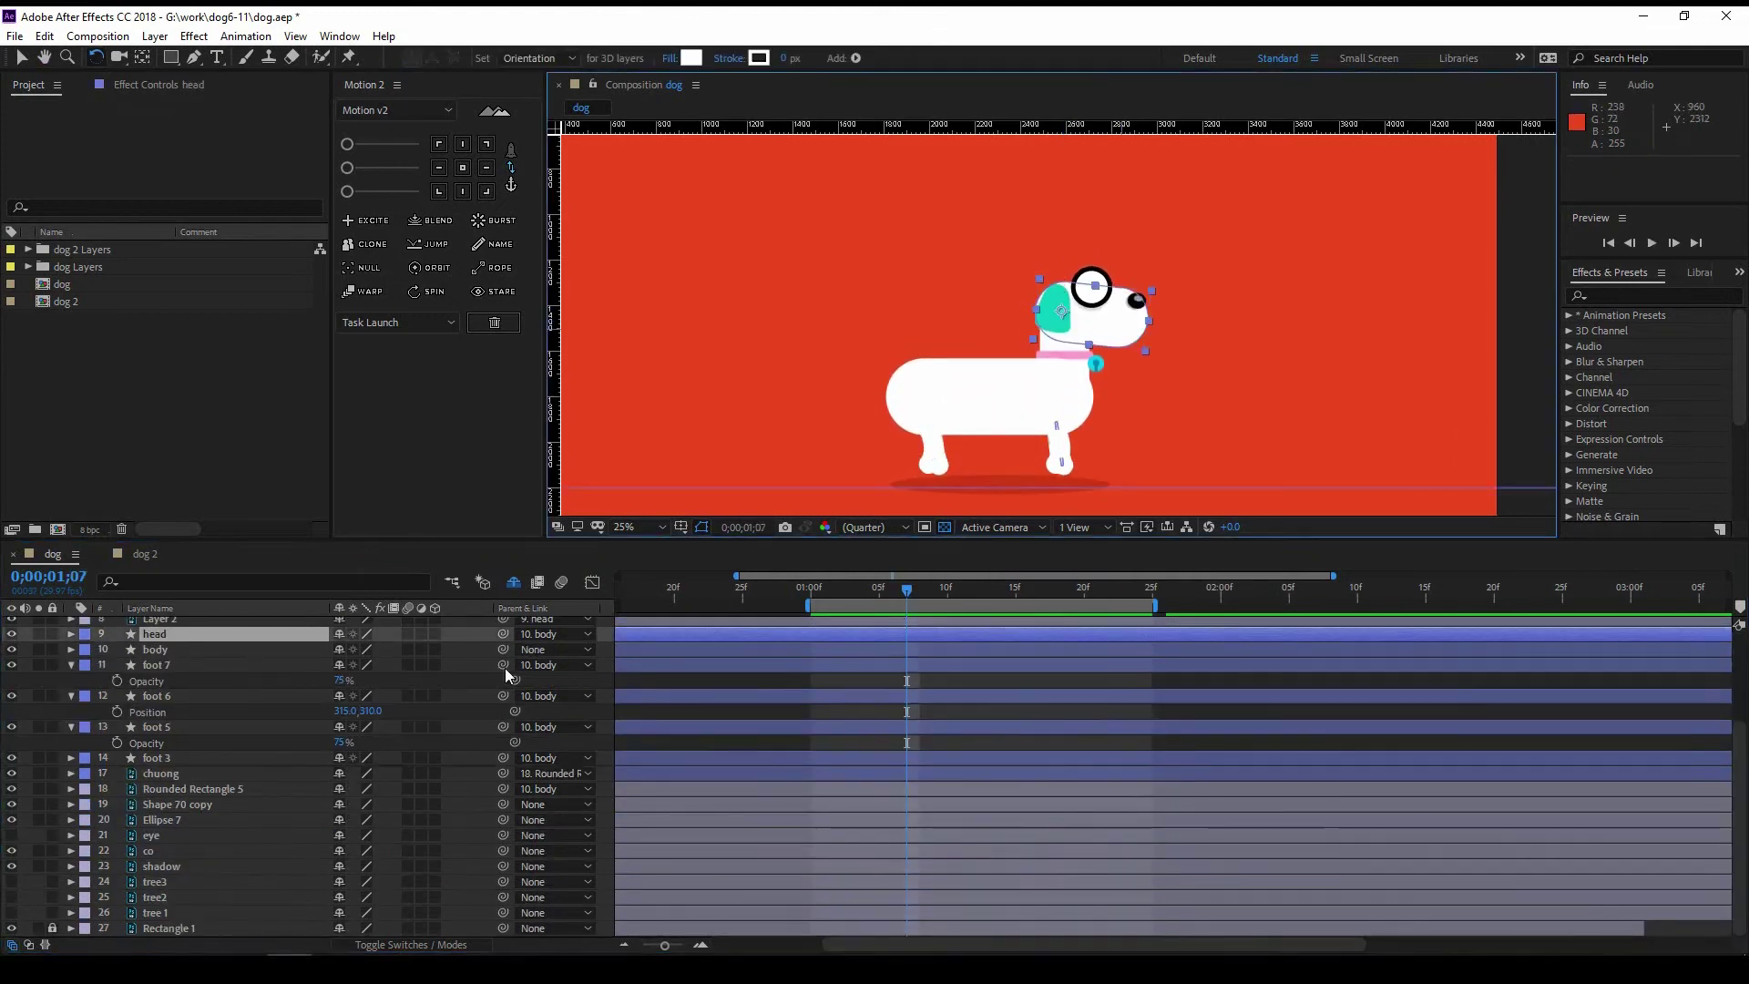
{"action": "scroll", "coordinate": [894, 651], "scroll_direction": "up", "scroll_amount": 3}
{"action": "key", "text": "u"}
{"action": "key", "text": "space"}
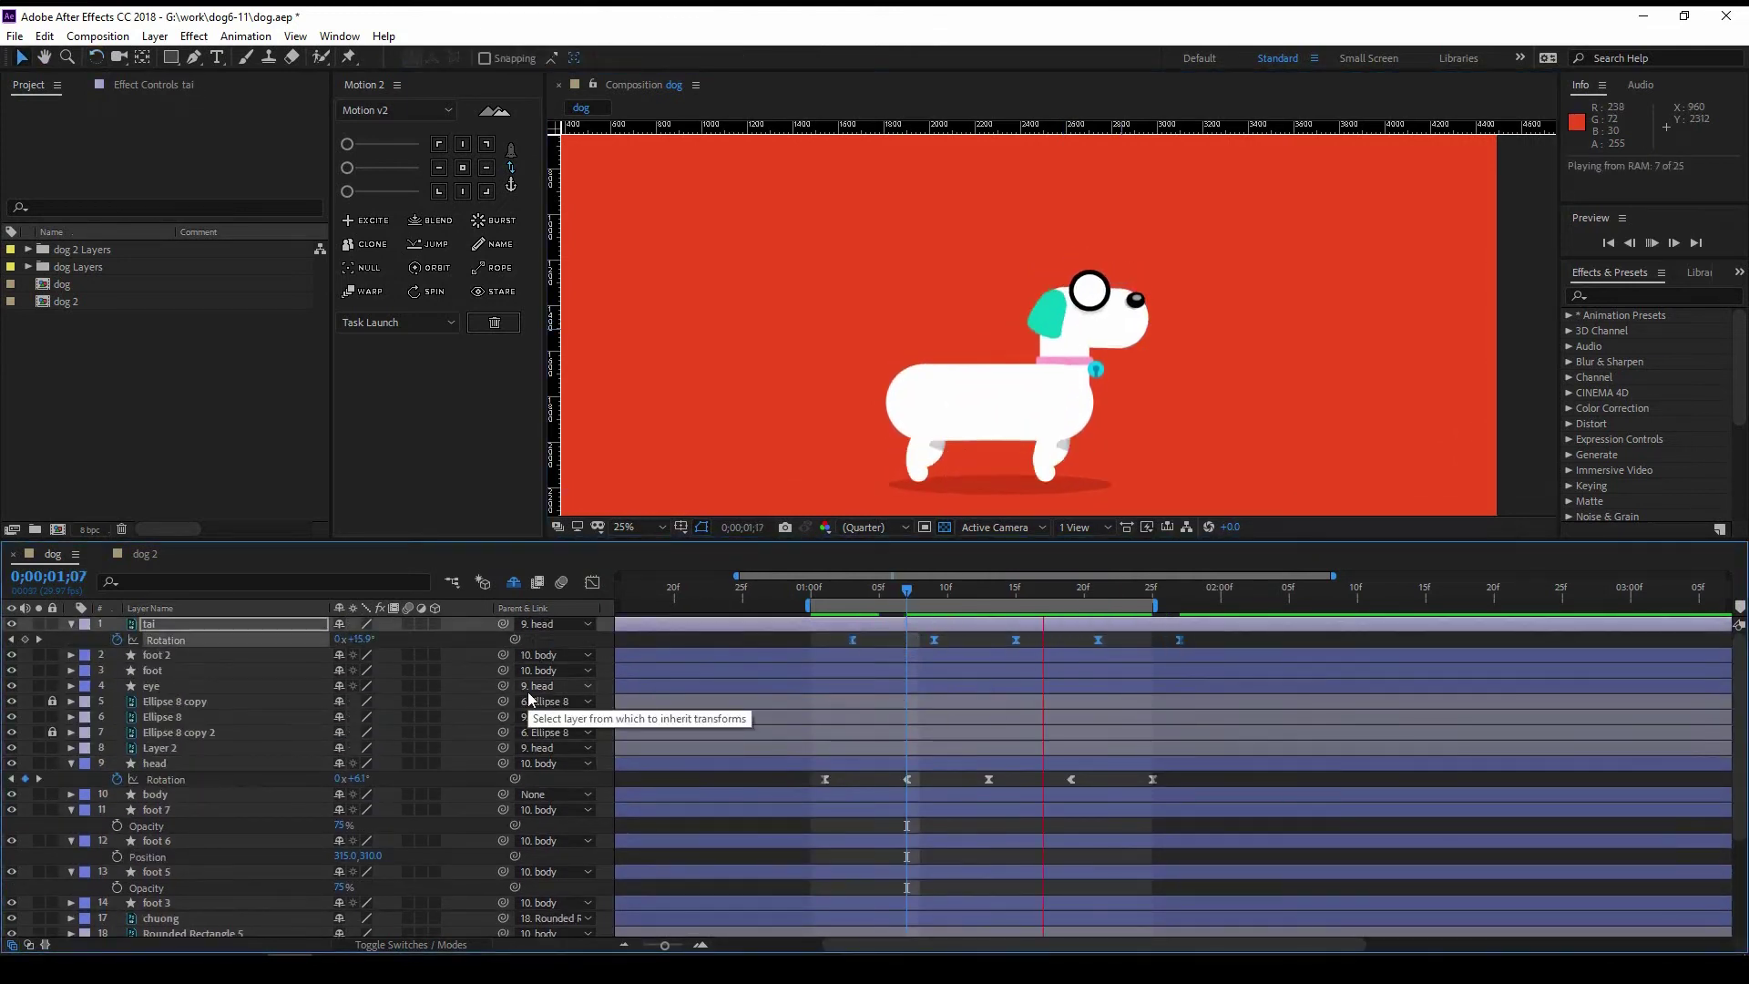
{"action": "left_click_drag", "start_coordinate": [853, 639], "coordinate": [840, 640]}
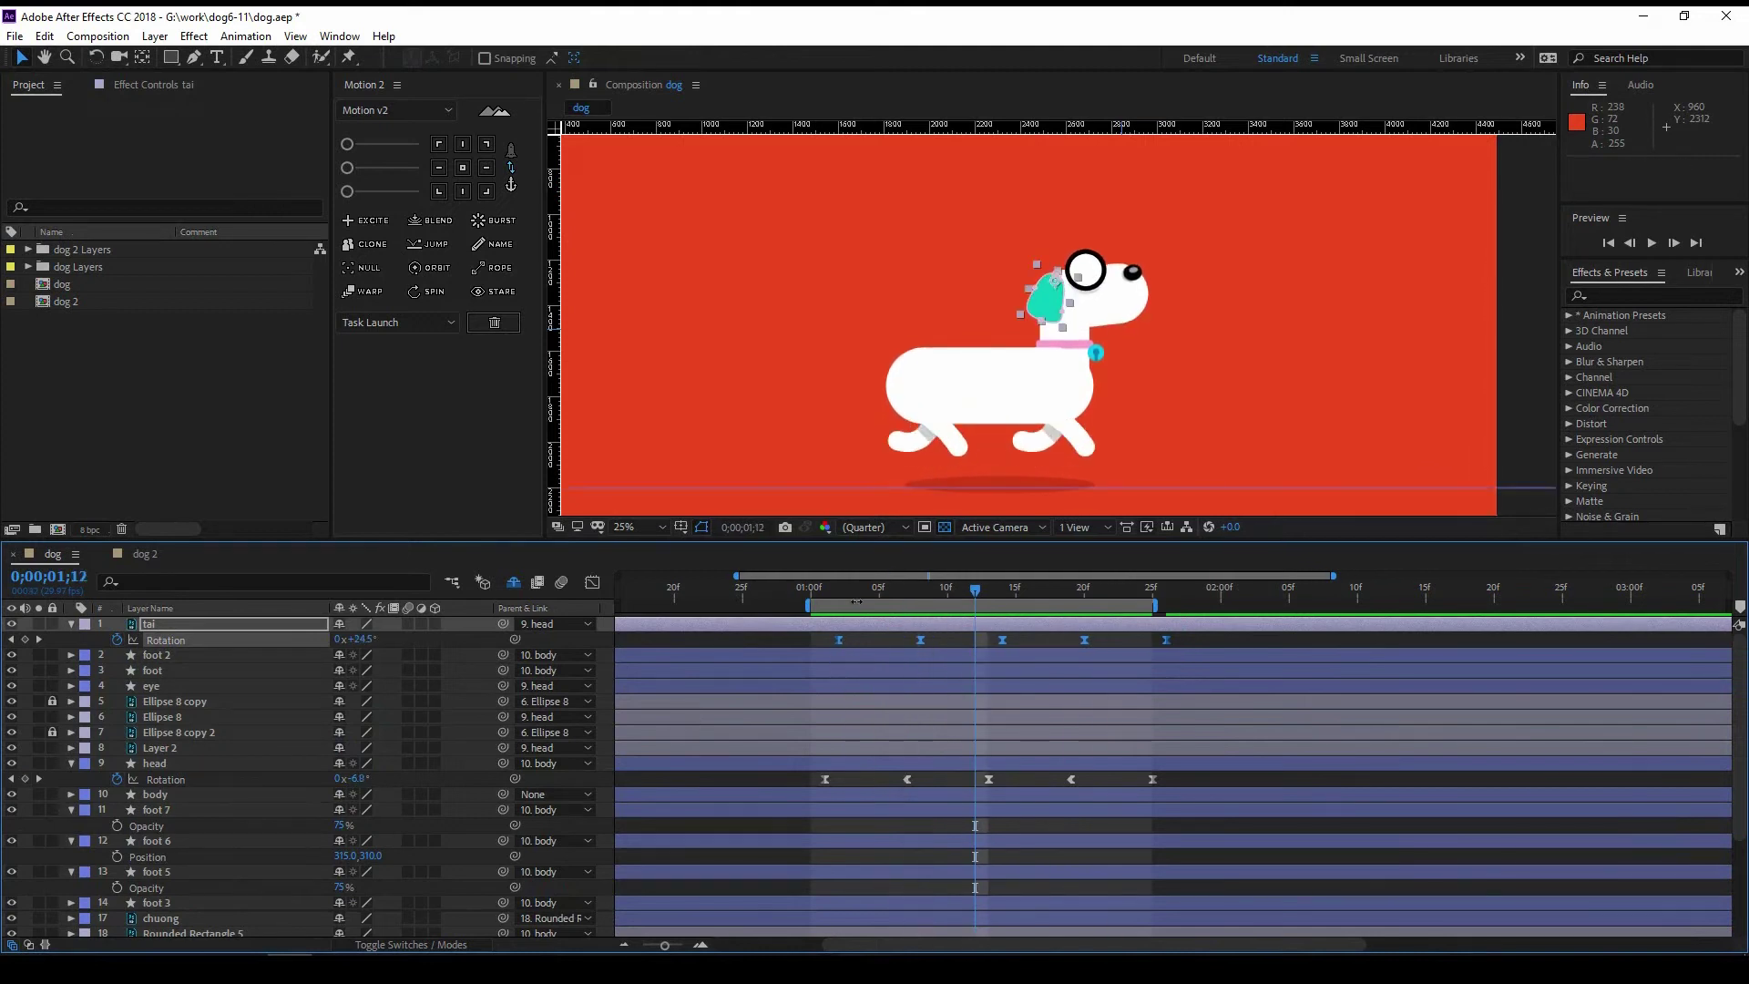
{"action": "left_click", "coordinate": [863, 644]}
{"action": "key", "text": "Return"}
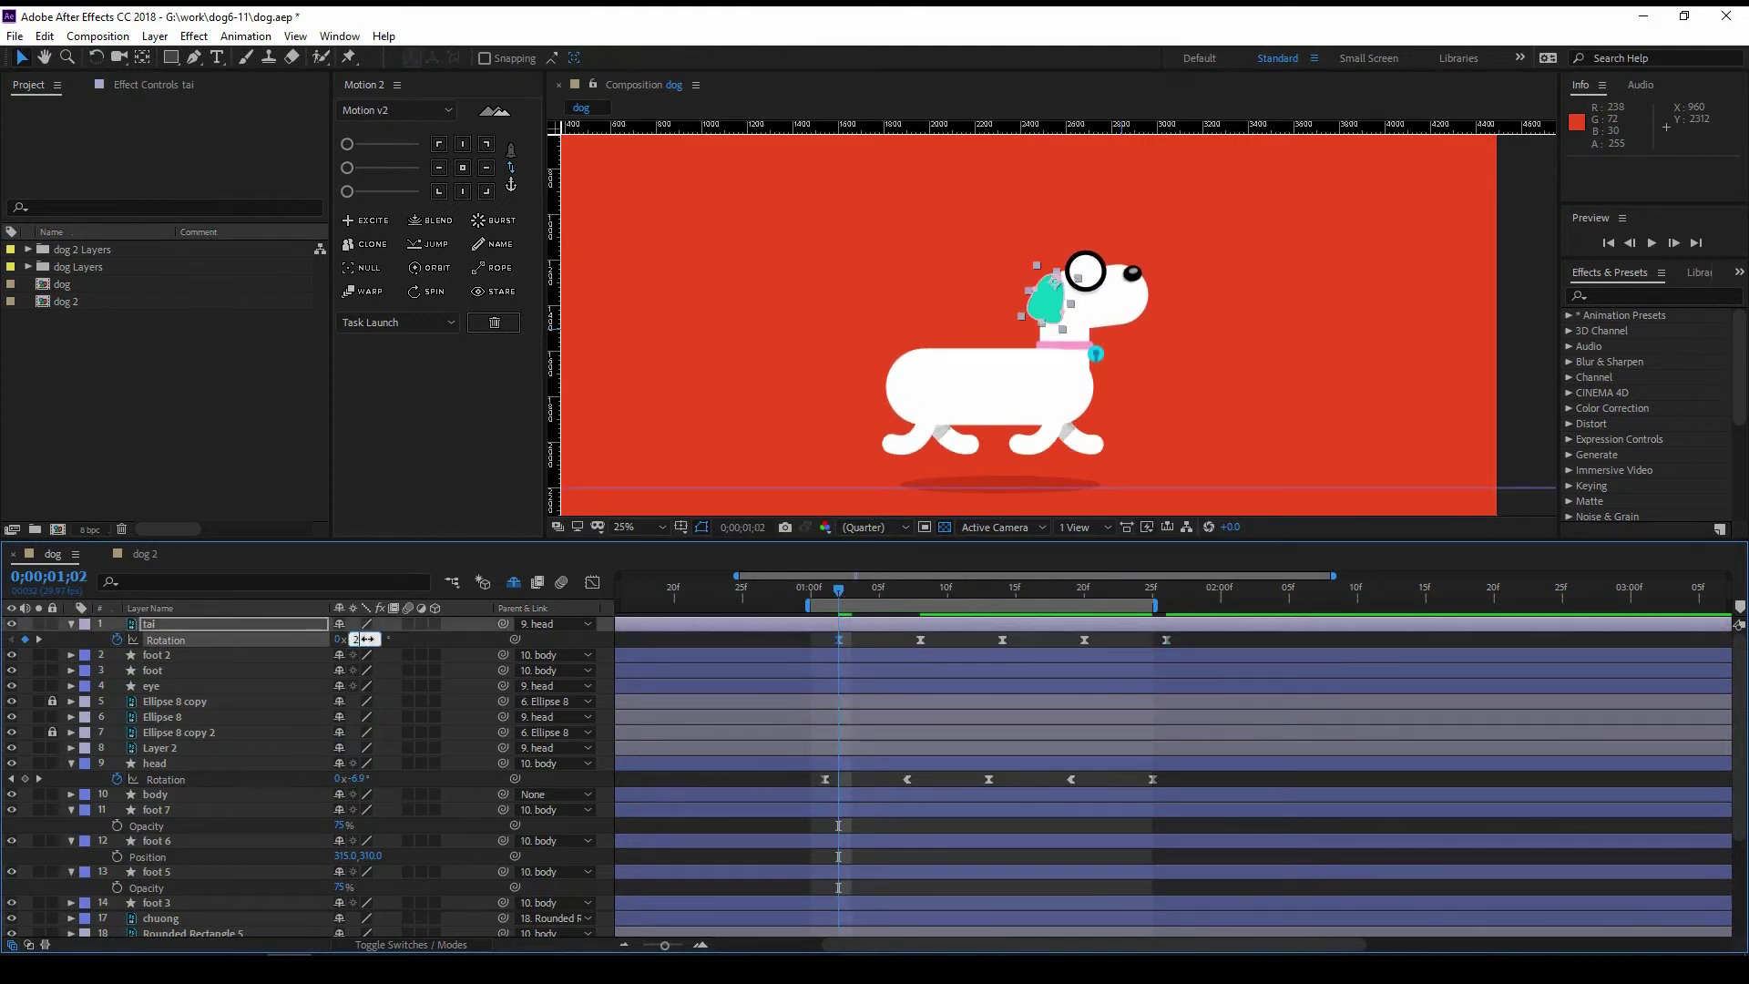
Step: Lengthen the ease influence of tai's rotation keys in the speed graph and preview the flap
{"action": "left_click_drag", "start_coordinate": [1002, 603], "coordinate": [1167, 601]}
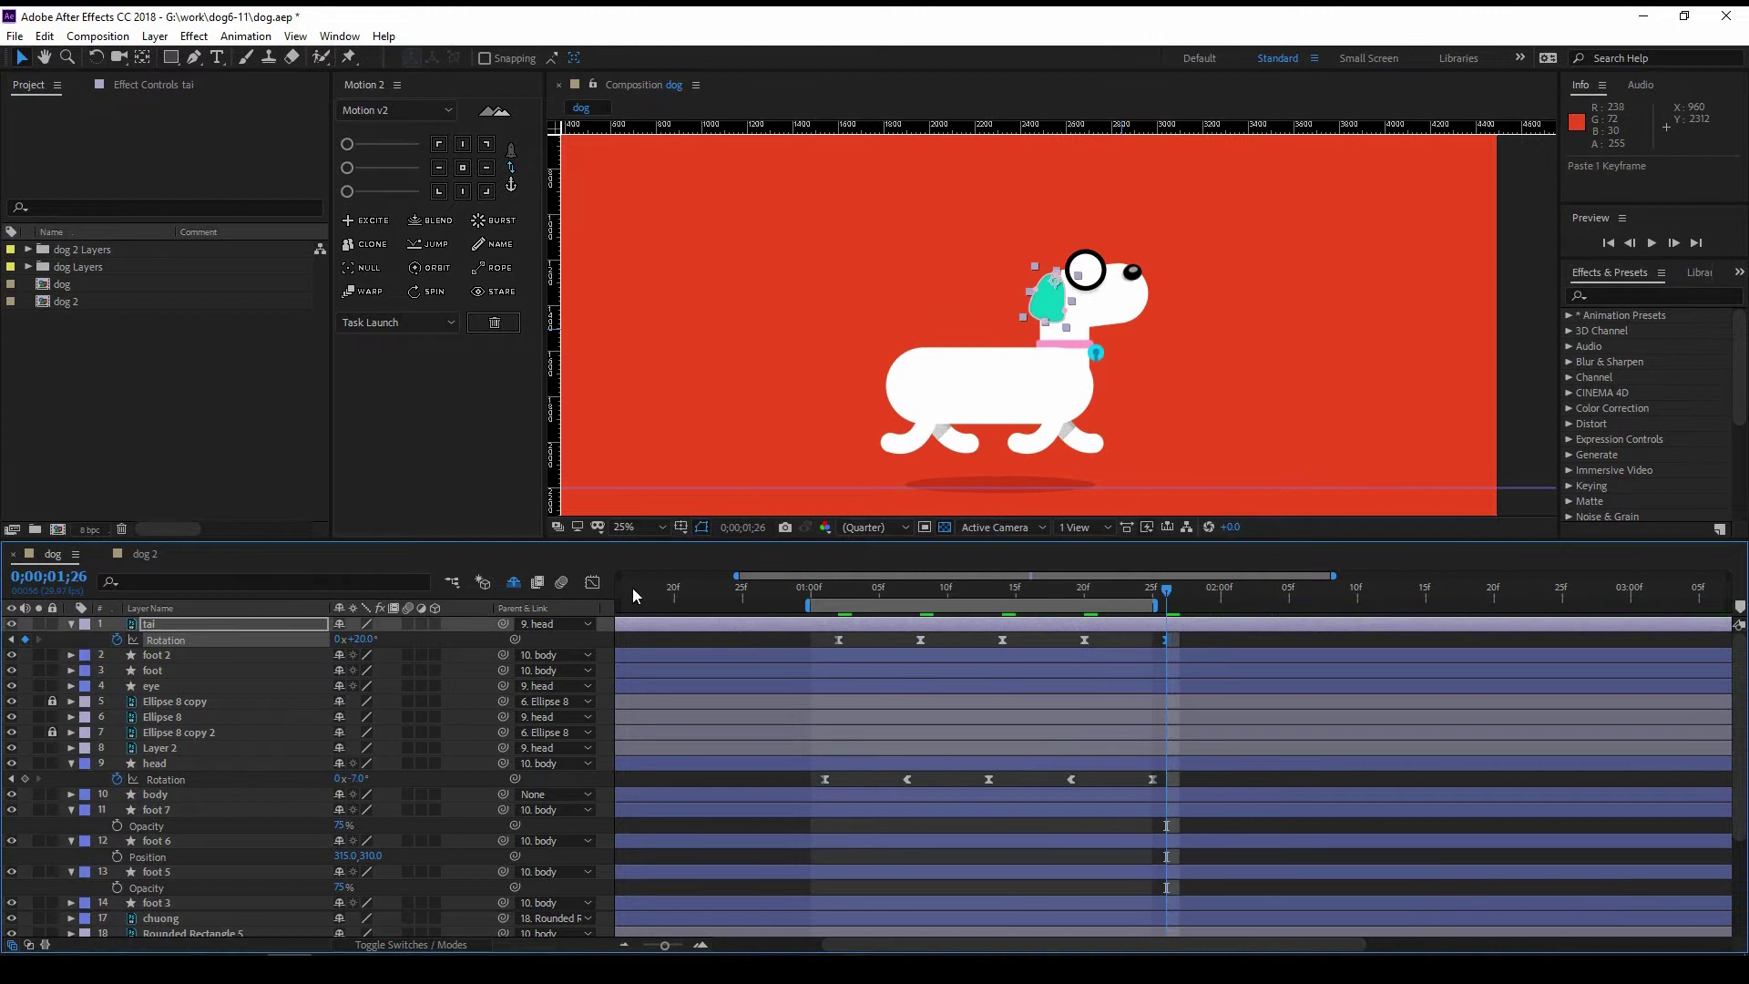
{"action": "key", "text": "shift+F3"}
{"action": "left_click_drag", "start_coordinate": [882, 763], "coordinate": [821, 767]}
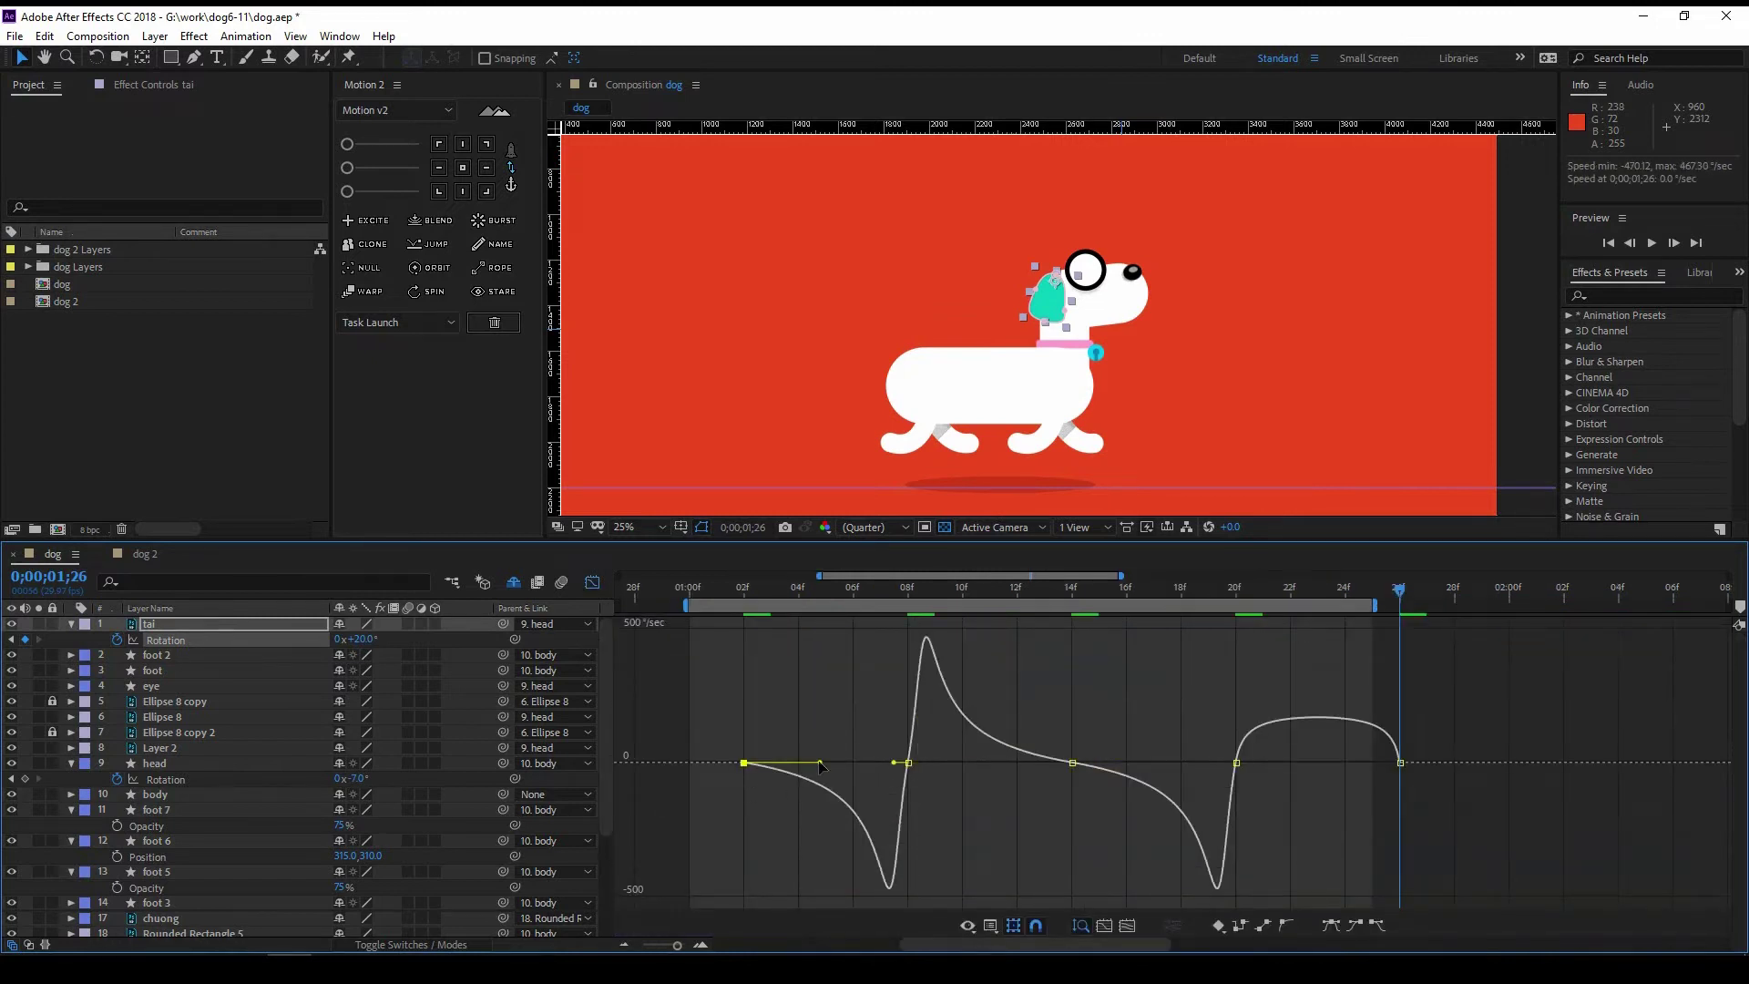
{"action": "mouse_move", "coordinate": [1198, 717]}
{"action": "left_mouse_down"}
{"action": "mouse_move", "coordinate": [1055, 760]}
{"action": "mouse_move", "coordinate": [1329, 763]}
{"action": "left_mouse_up"}
{"action": "left_click", "coordinate": [592, 582]}
{"action": "left_click", "coordinate": [716, 599]}
{"action": "key", "text": "space"}
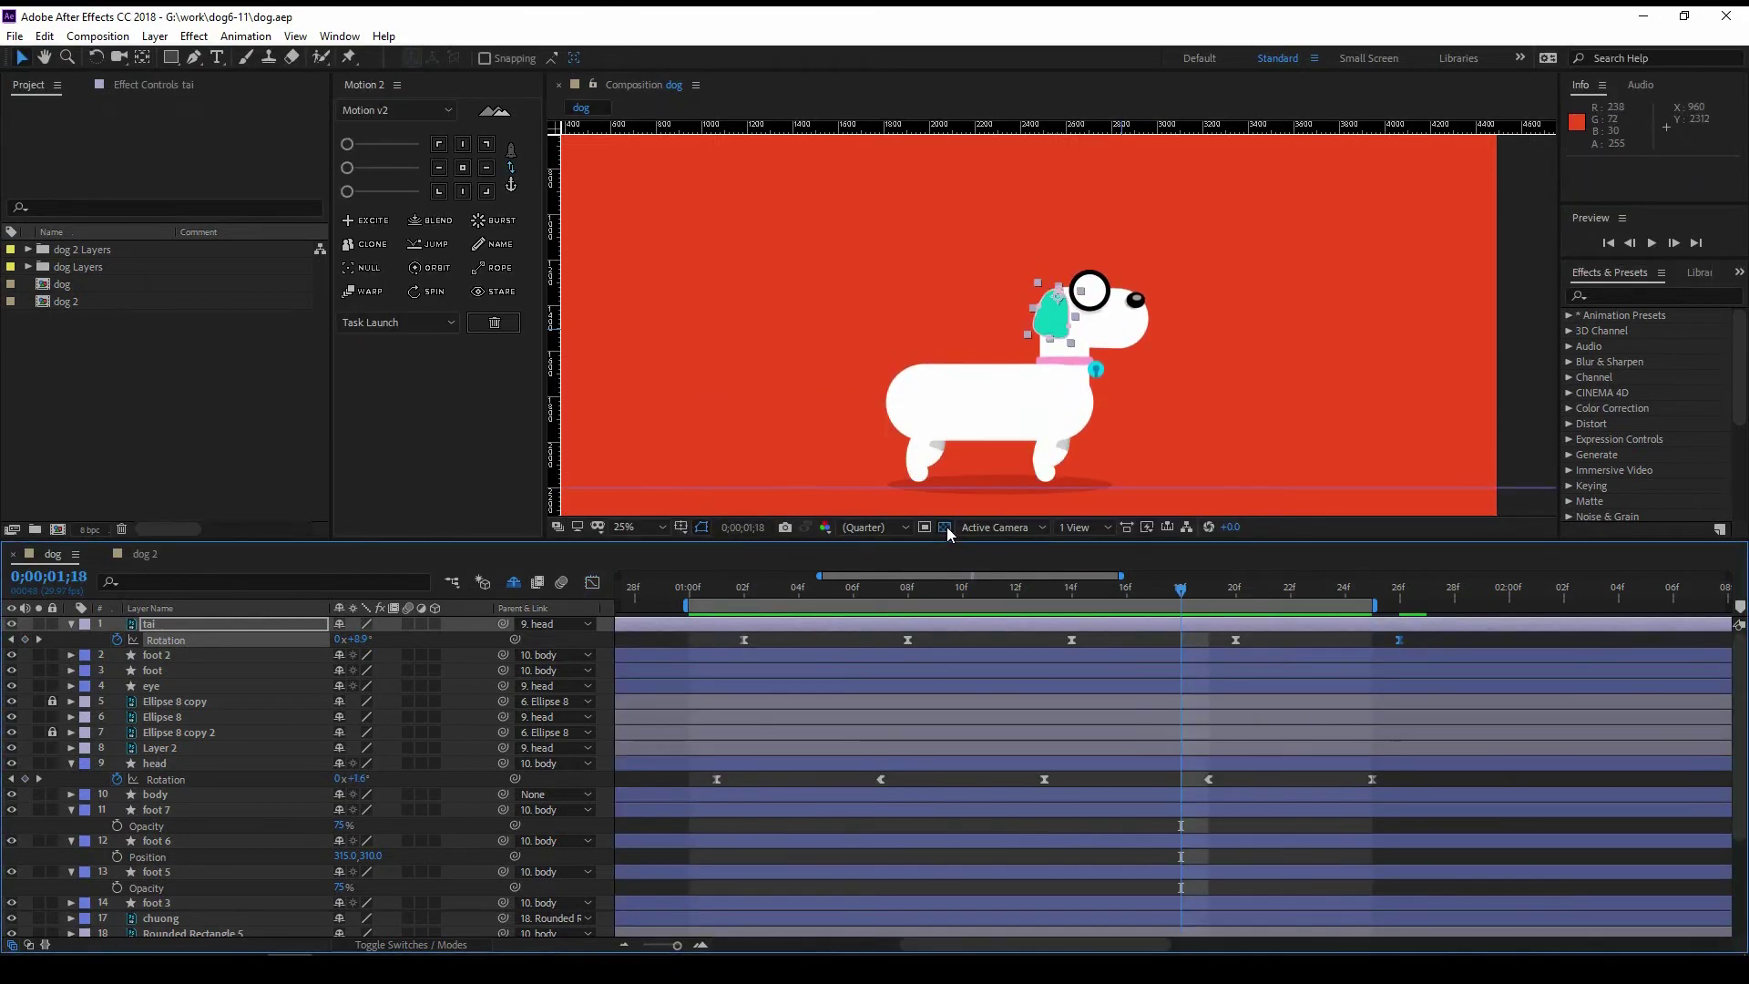
Step: Add an Easy Eased Rotation keyframe at 1;00 to the collar Rounded Rectangle 5
{"action": "left_click", "coordinate": [1078, 369]}
{"action": "key", "text": "r"}
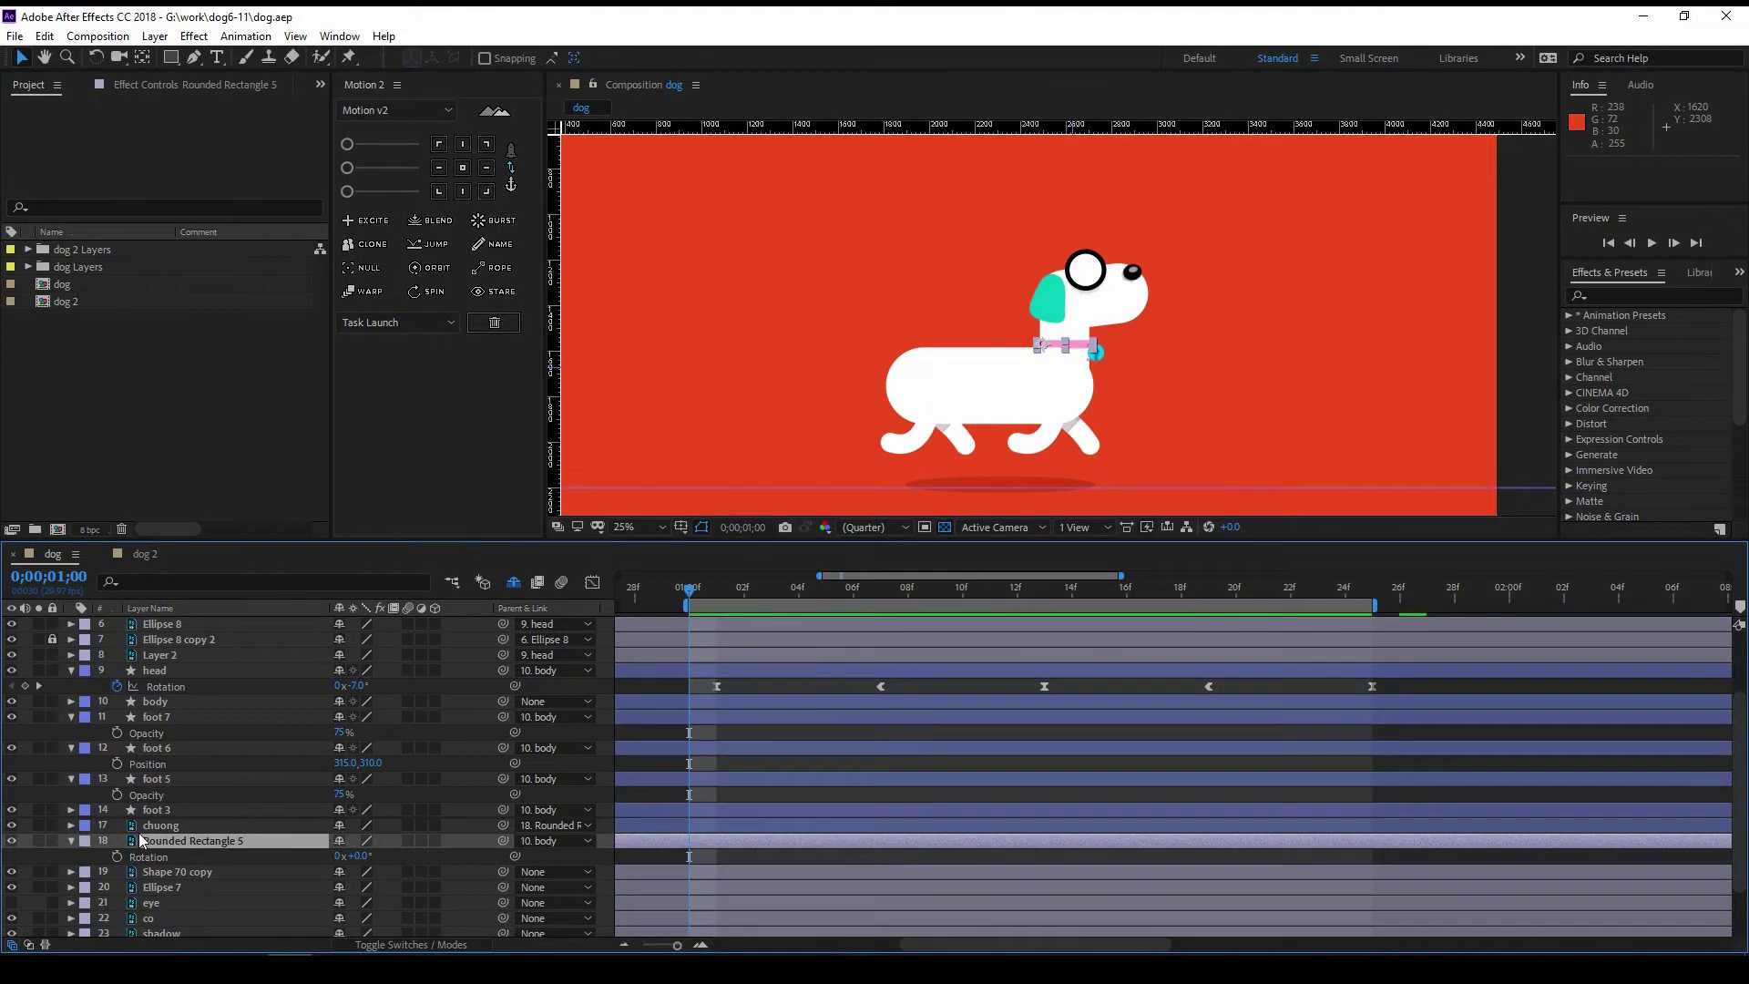
{"action": "right_click", "coordinate": [687, 856]}
{"action": "left_click", "coordinate": [957, 692]}
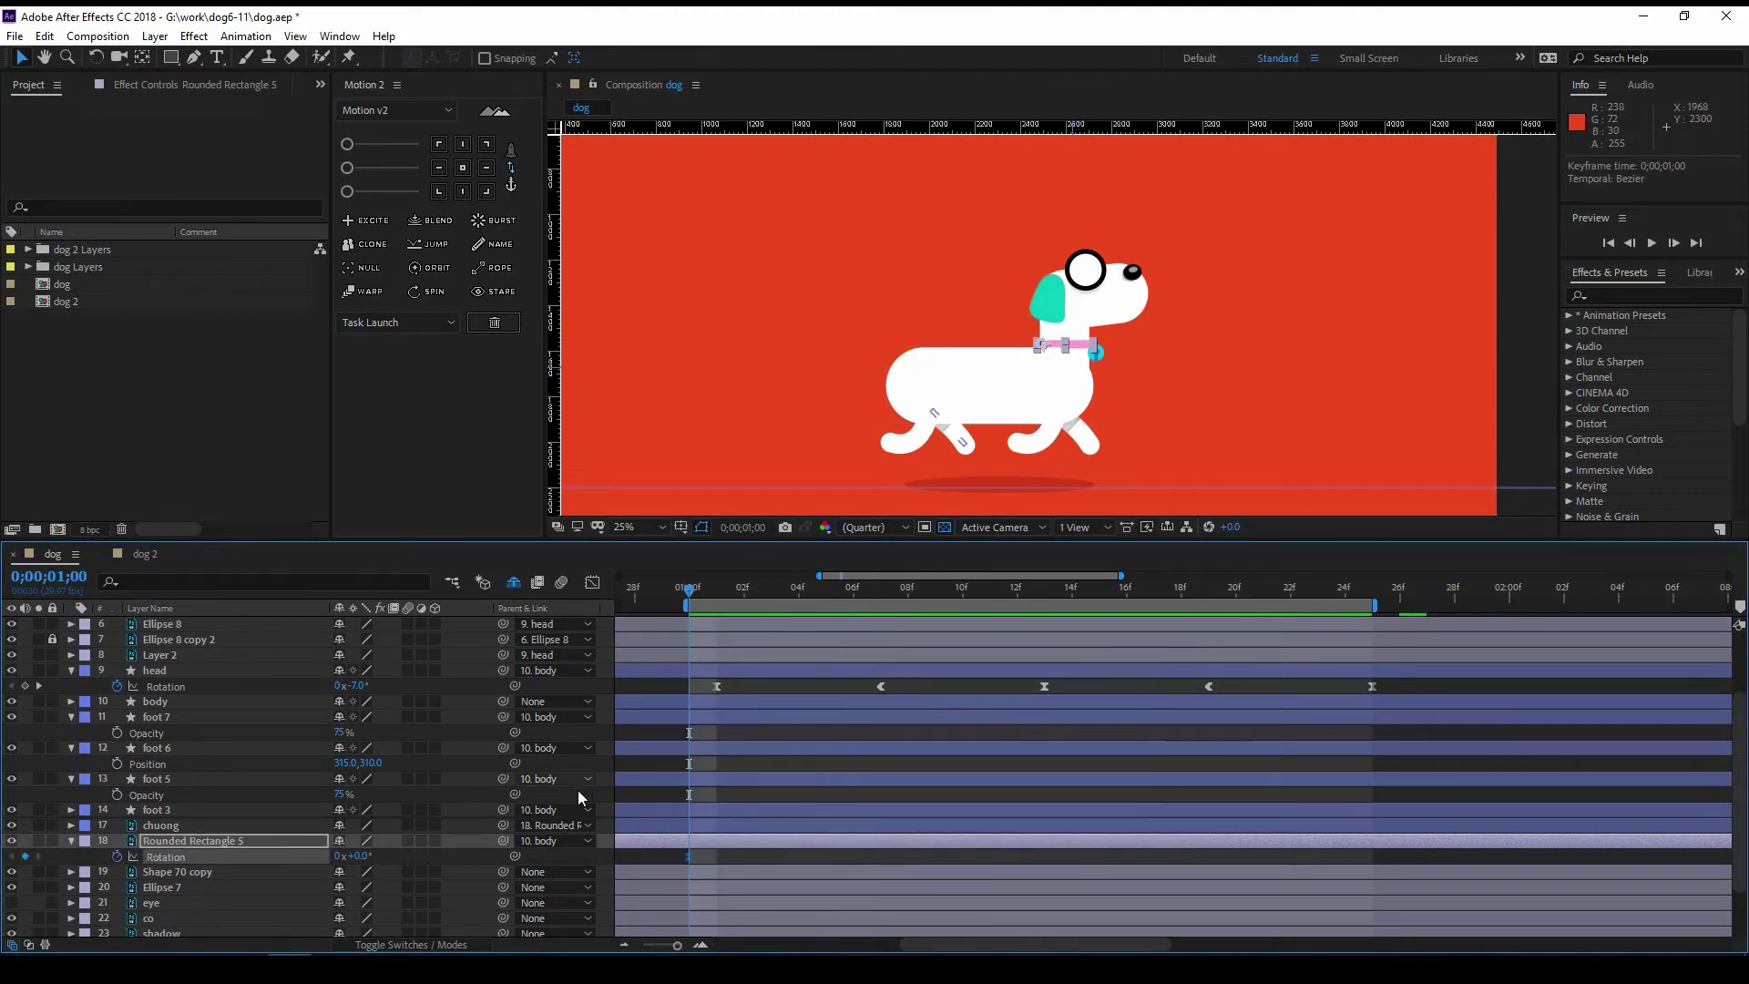
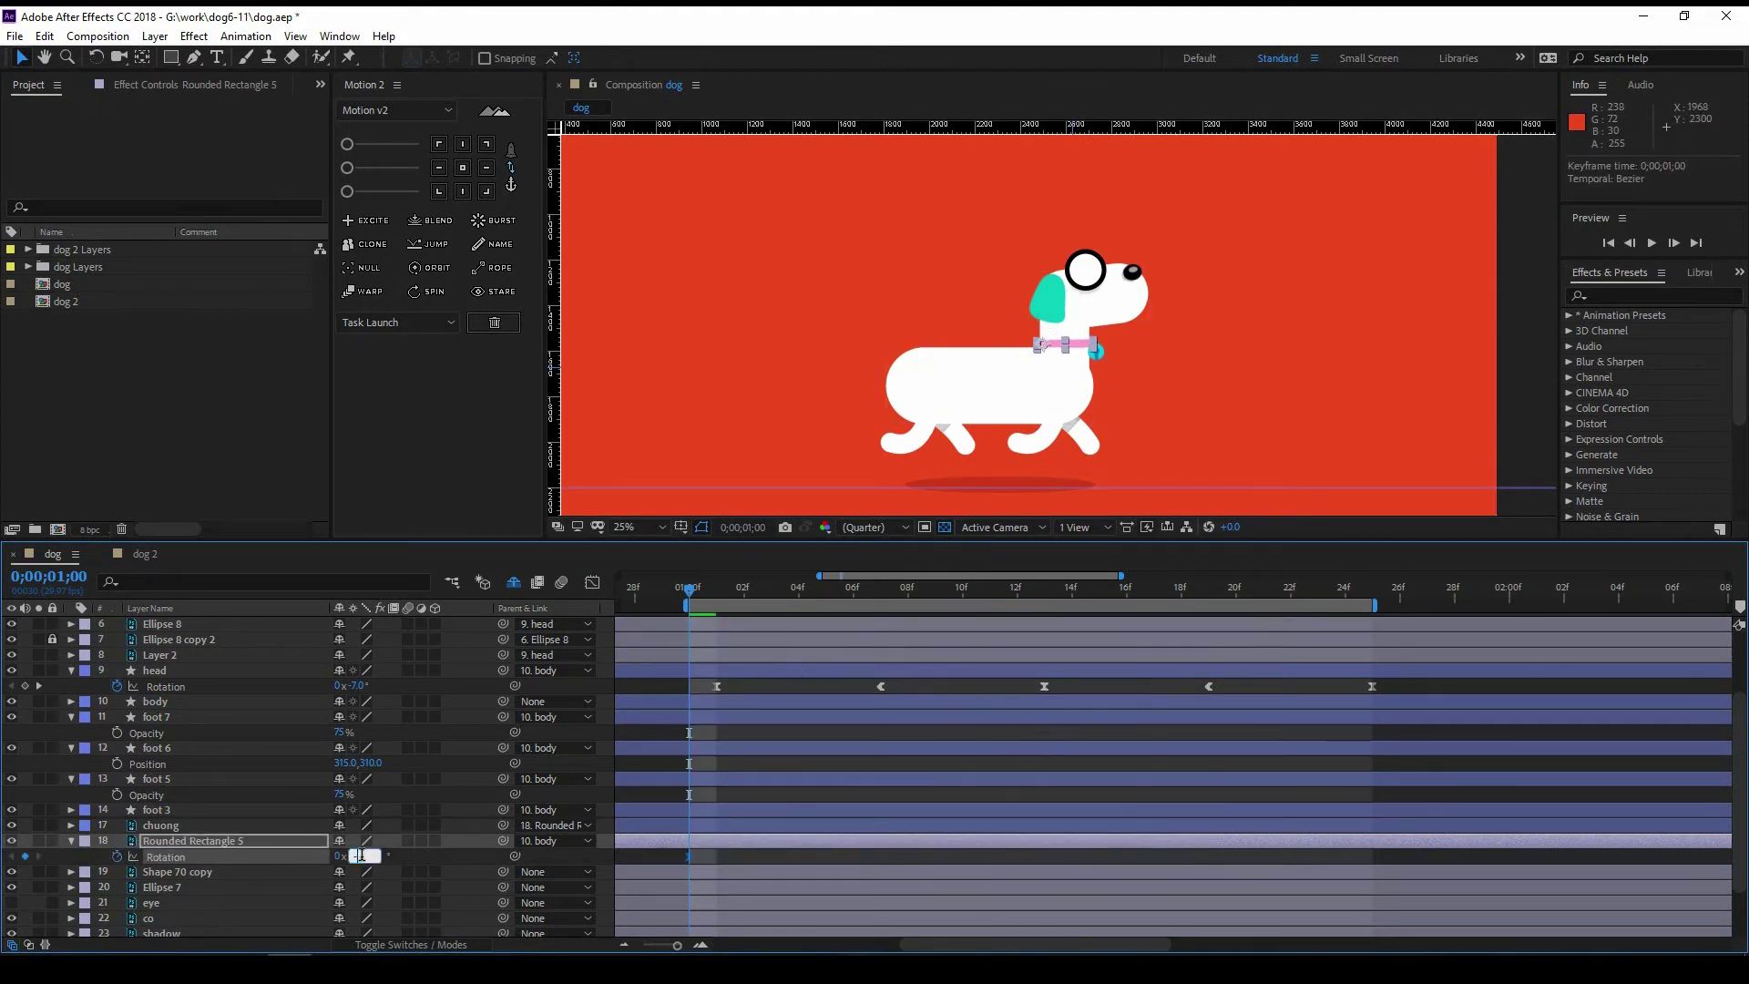
Step: Set the collar's rotation to +2° at frame 01;06 and preview the walk cycle
{"action": "left_click", "coordinate": [854, 590]}
{"action": "left_click", "coordinate": [359, 856]}
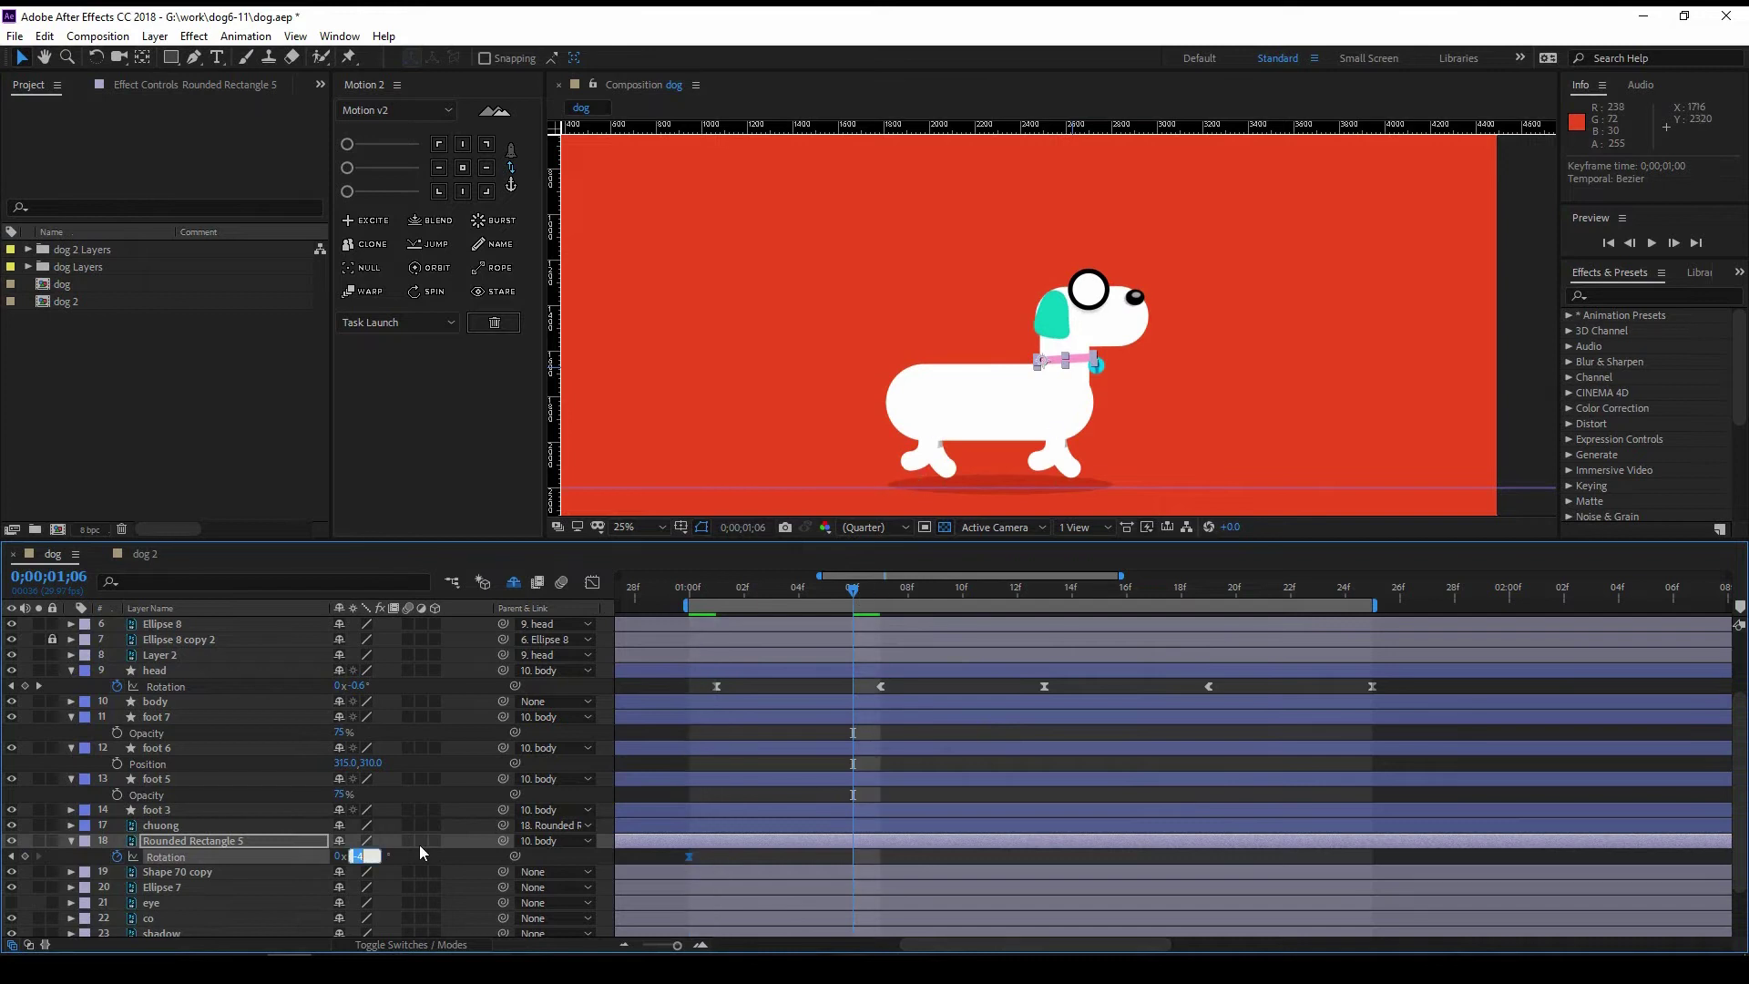
{"action": "type", "text": "2"}
{"action": "key", "text": "Return"}
{"action": "left_click", "coordinate": [1018, 590]}
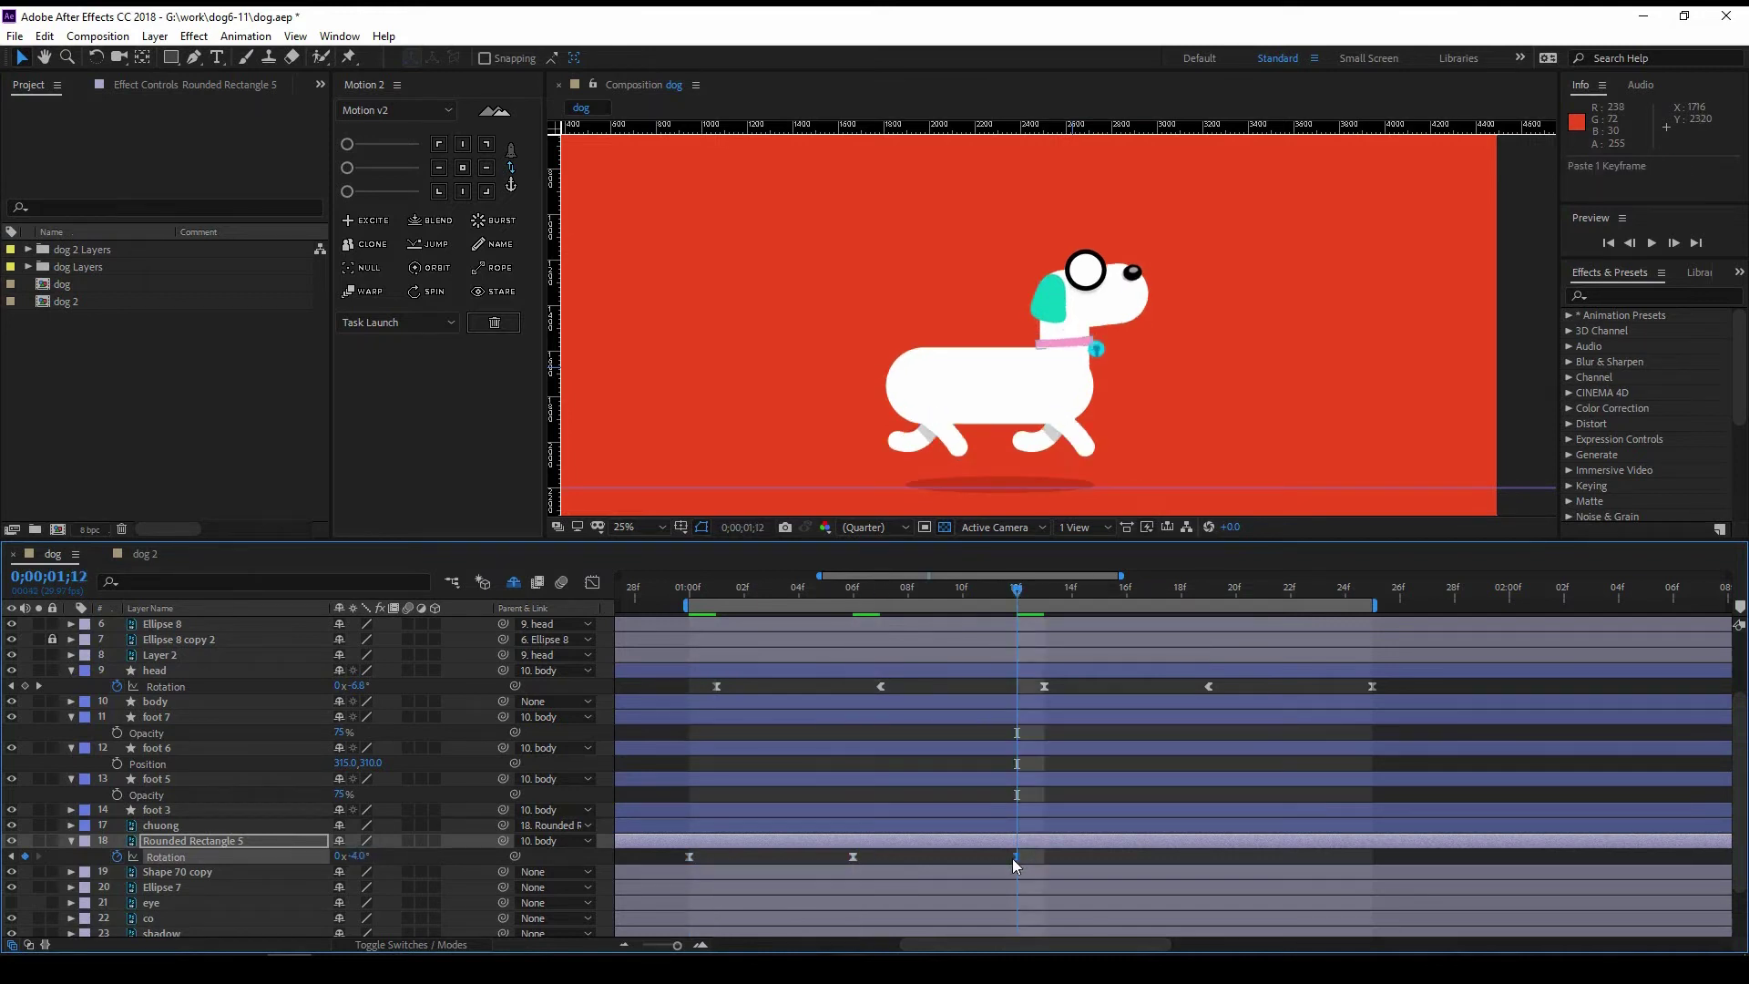
{"action": "key", "text": "space"}
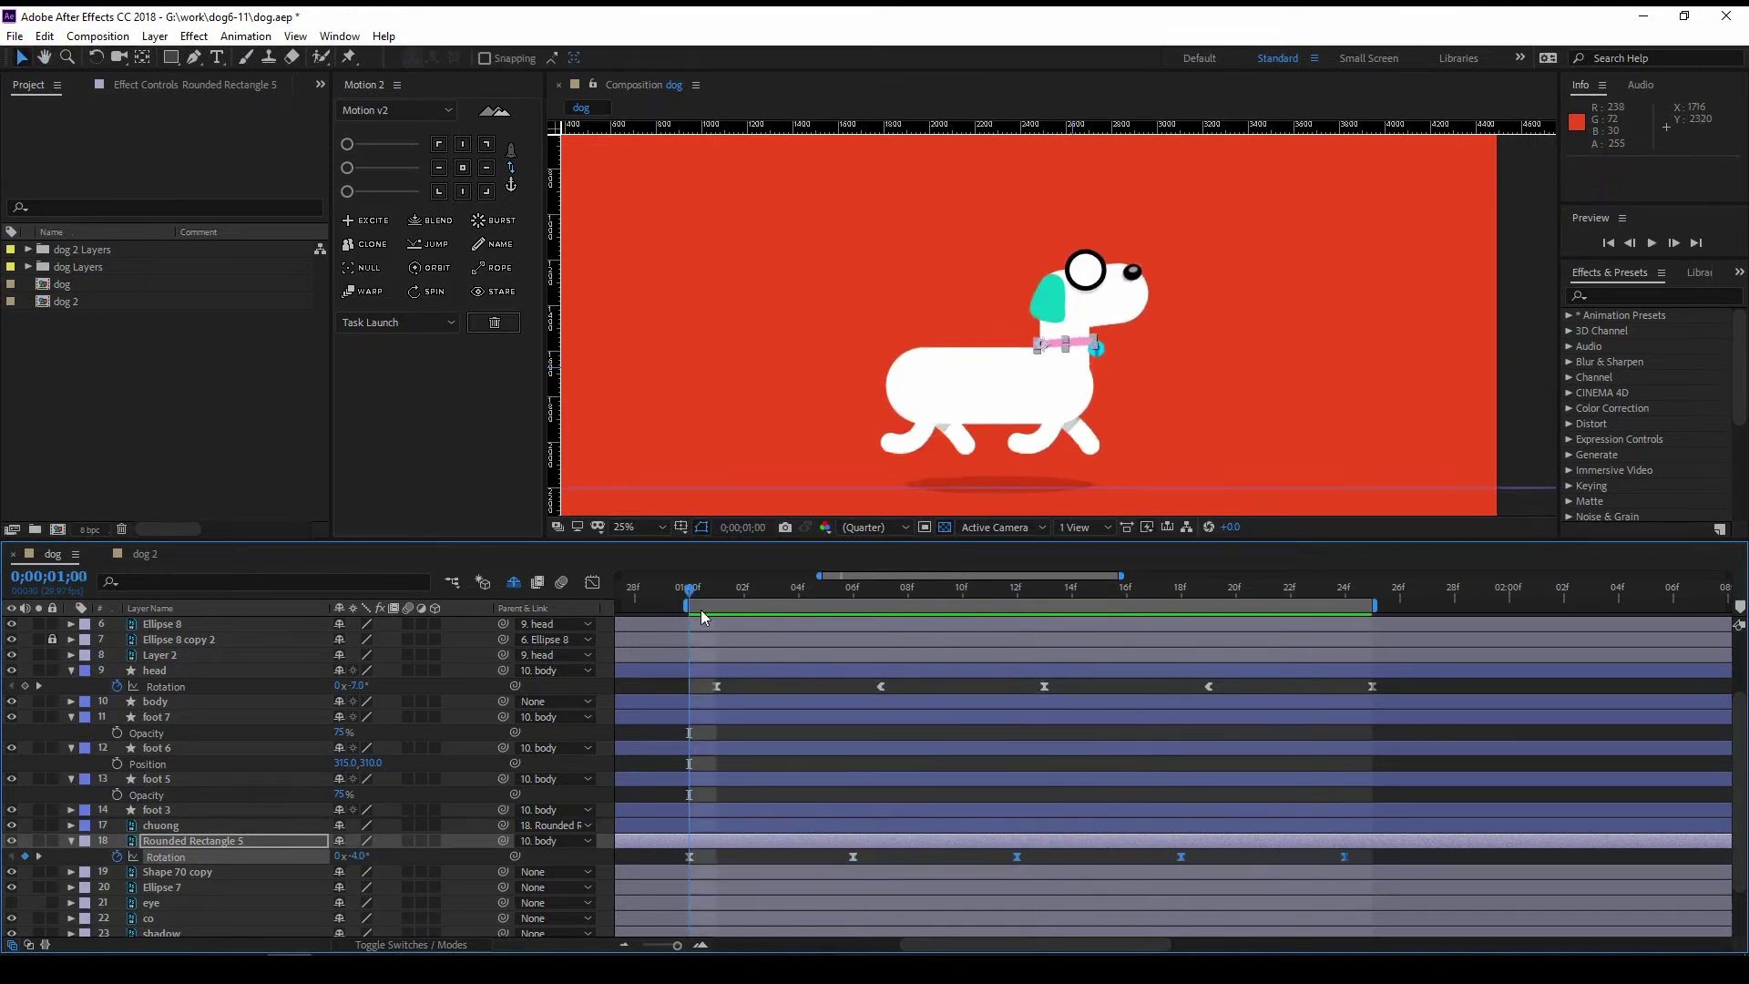
{"action": "key", "text": "space"}
Step: Solo the collar and chuong bell layers to inspect them, then show the whole dog again
{"action": "left_click", "coordinate": [186, 838]}
{"action": "key", "text": "r"}
{"action": "left_click", "coordinate": [178, 867], "text": "shift"}
{"action": "left_click", "coordinate": [173, 827]}
{"action": "left_click", "coordinate": [173, 840], "text": "shift"}
{"action": "left_click", "coordinate": [179, 854], "text": "shift"}
{"action": "left_click", "coordinate": [179, 855], "text": "ctrl"}
{"action": "left_click", "coordinate": [38, 827]}
{"action": "left_click", "coordinate": [36, 825]}
Step: Turn on visibility for the collar and bell layers so they appear on the dog
{"action": "left_click", "coordinate": [1002, 388]}
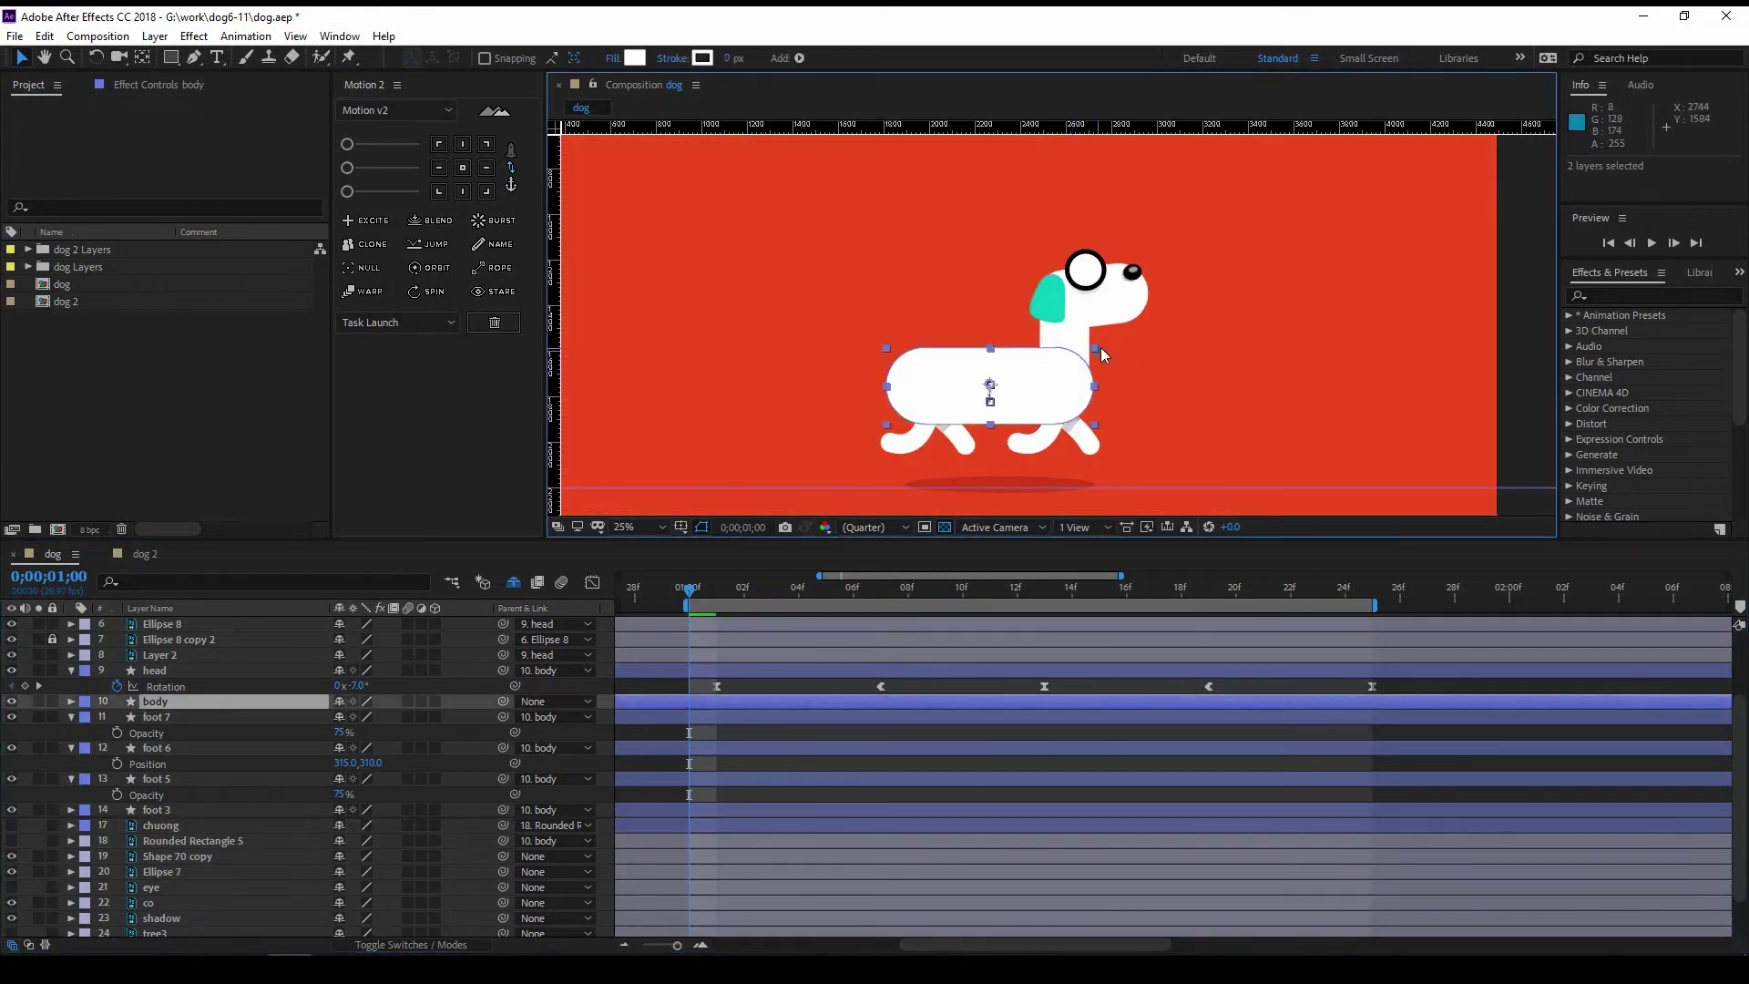
{"action": "left_click_drag", "start_coordinate": [12, 840], "coordinate": [12, 825]}
{"action": "scroll", "coordinate": [200, 867], "scroll_direction": "down", "scroll_amount": 2}
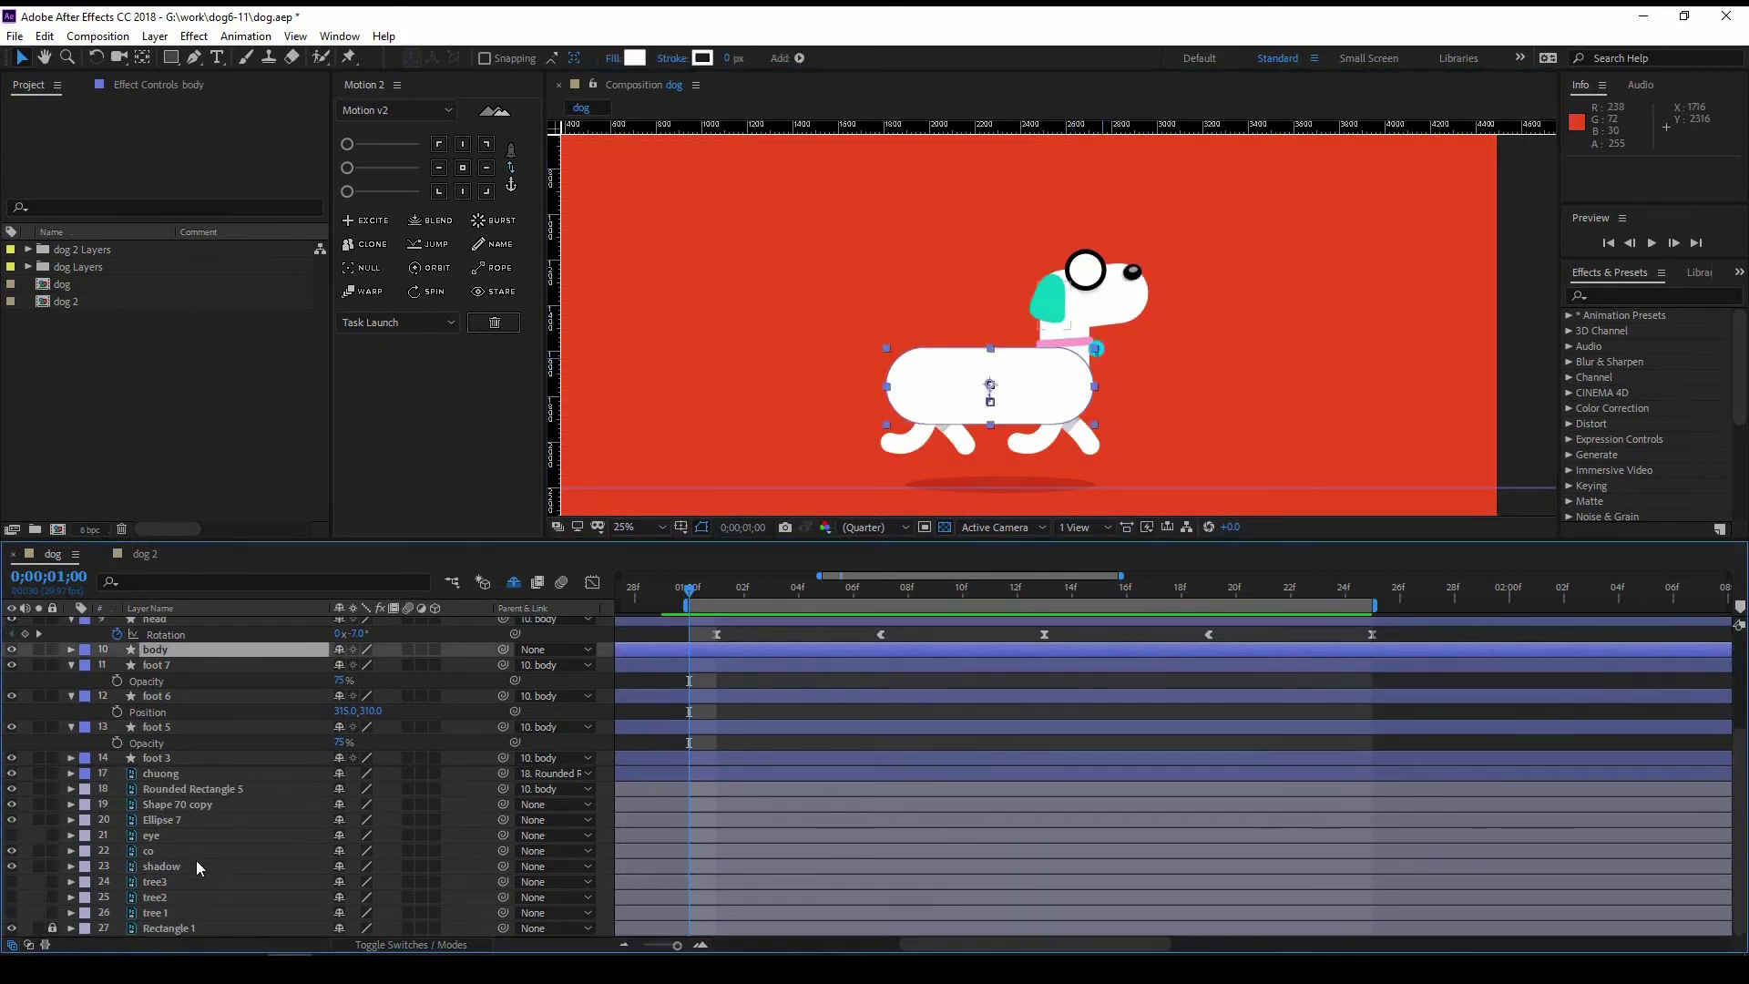
{"action": "left_click", "coordinate": [48, 929]}
{"action": "scroll", "coordinate": [221, 807], "scroll_direction": "up", "scroll_amount": 3}
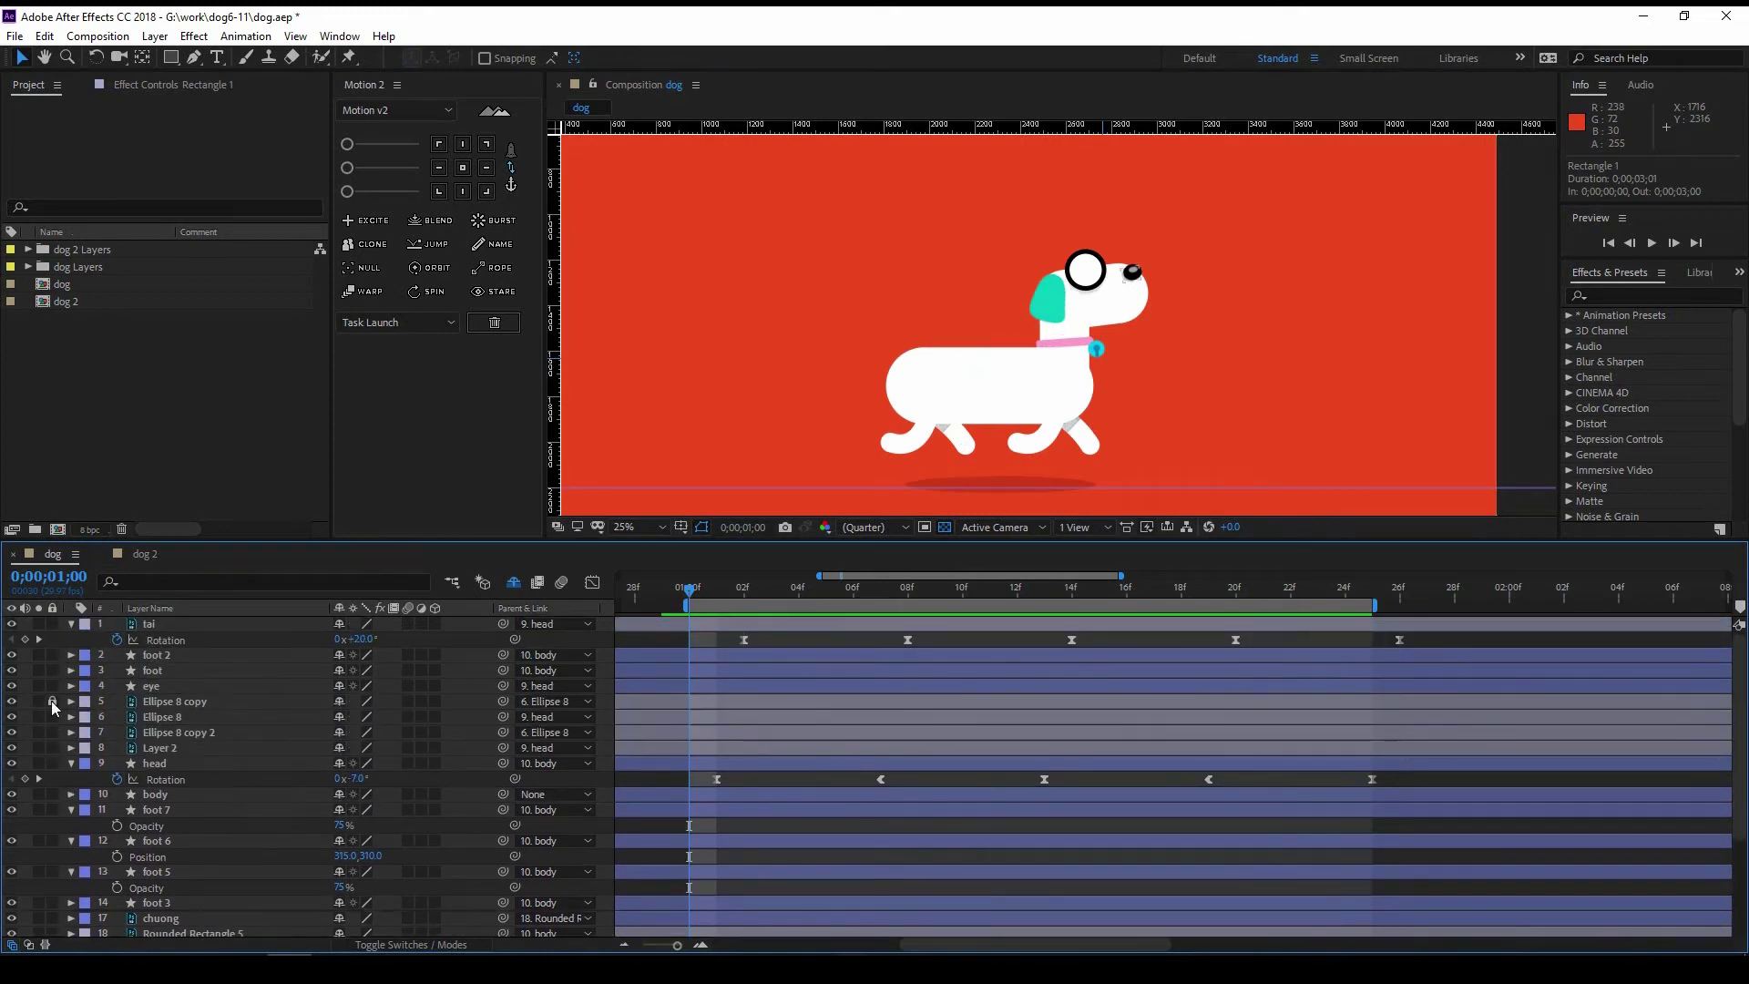
{"action": "scroll", "coordinate": [171, 746], "scroll_direction": "down", "scroll_amount": 1}
Step: Isolate the Ellipse 7 layer to identify it, then zoom in on the dog's head
{"action": "left_click", "coordinate": [171, 873]}
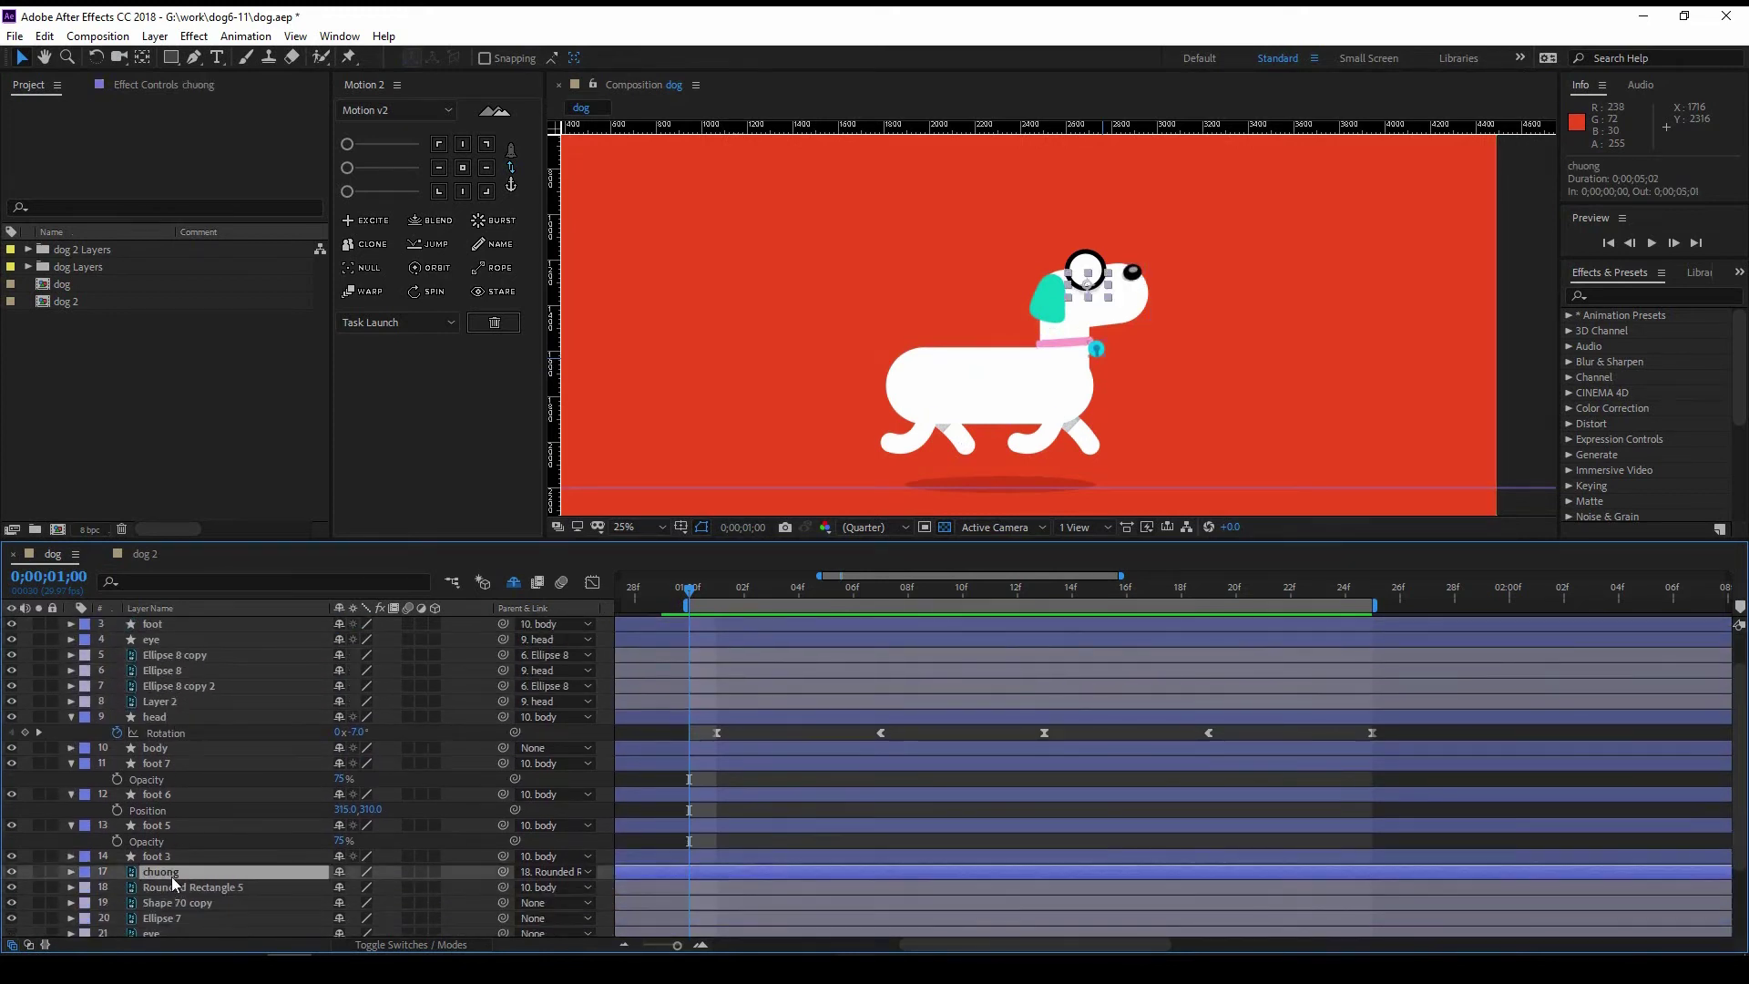
{"action": "left_click", "coordinate": [181, 887]}
{"action": "left_click", "coordinate": [166, 913]}
{"action": "scroll", "coordinate": [167, 913], "scroll_direction": "down", "scroll_amount": 3}
{"action": "key", "text": "comma"}
{"action": "left_click", "coordinate": [40, 871]}
{"action": "left_click", "coordinate": [40, 871]}
{"action": "key", "text": "period"}
{"action": "key", "text": "period"}
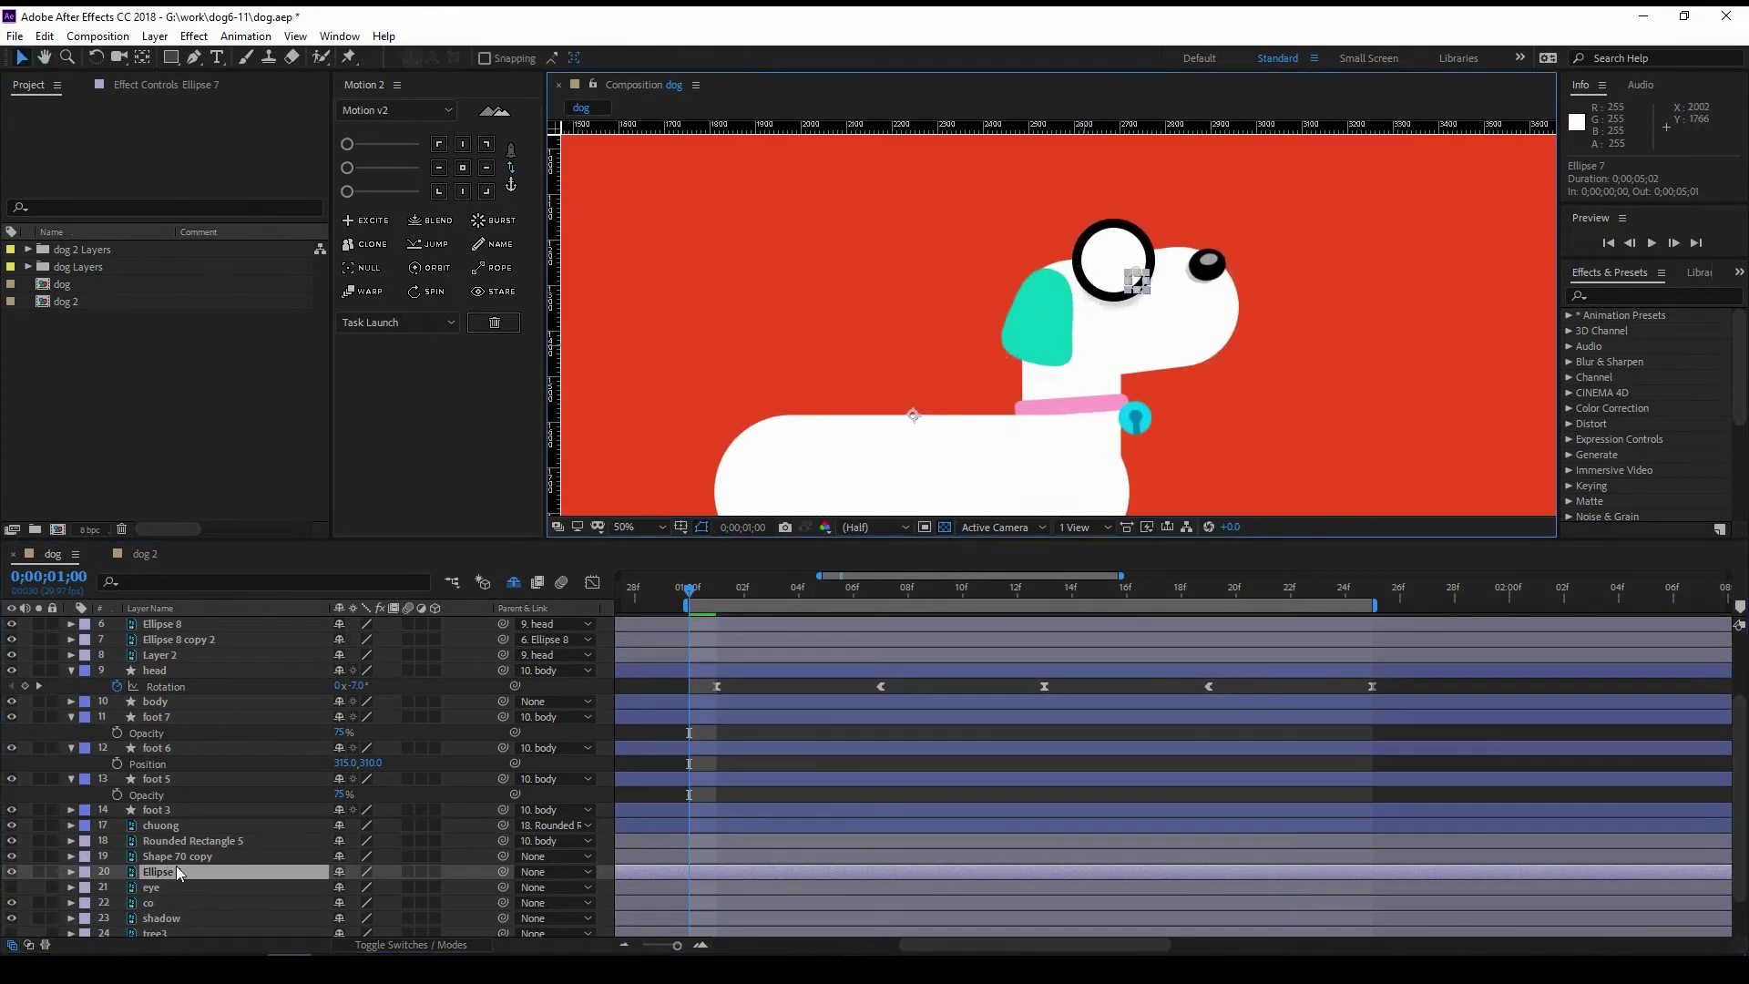
Step: Rename Ellipse 7 to 'con nguoi' and drag it above the eye layer
{"action": "key", "text": "Return"}
{"action": "type", "text": "uoi"}
{"action": "key", "text": "Return"}
{"action": "scroll", "coordinate": [234, 678], "scroll_direction": "up", "scroll_amount": 3}
{"action": "mouse_move", "coordinate": [173, 871]}
{"action": "left_mouse_down"}
{"action": "mouse_move", "coordinate": [258, 635]}
{"action": "mouse_move", "coordinate": [210, 770]}
{"action": "mouse_move", "coordinate": [216, 694]}
{"action": "left_mouse_up"}
{"action": "left_click", "coordinate": [73, 780]}
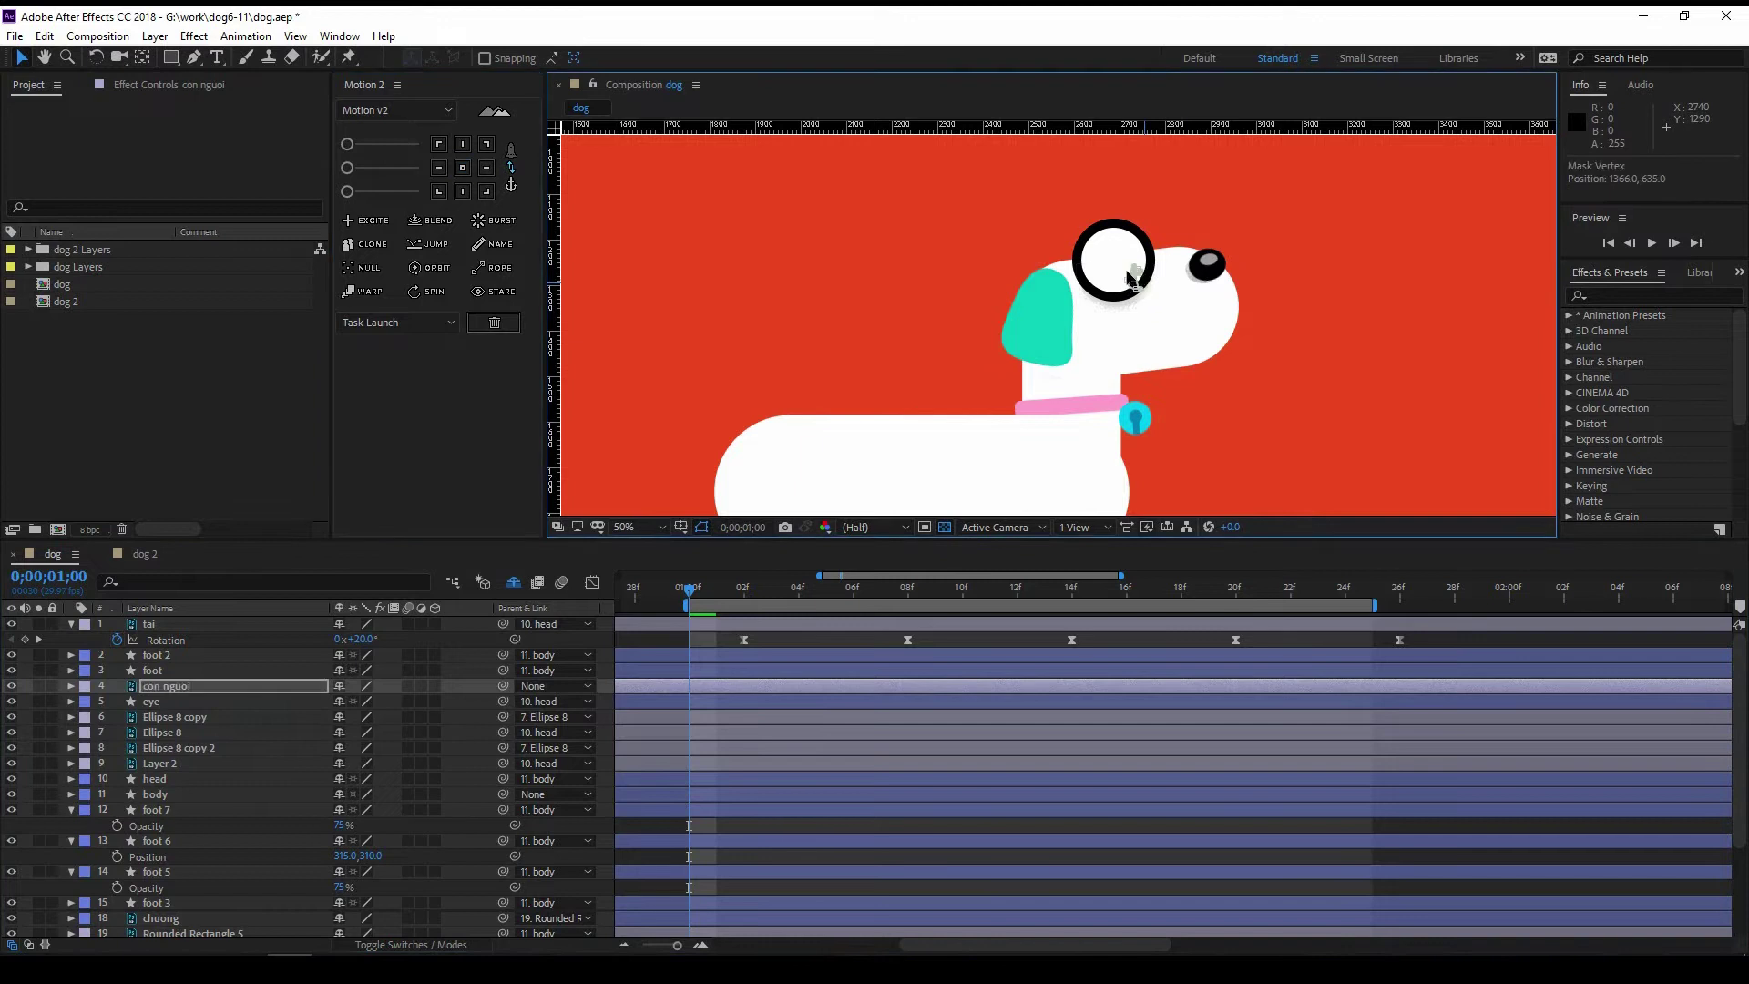
Step: Select the con nguoi layer and check its position in the layer stack
{"action": "scroll", "coordinate": [1149, 290], "scroll_direction": "up", "scroll_amount": 2}
{"action": "scroll", "coordinate": [1127, 273], "scroll_direction": "down", "scroll_amount": 2}
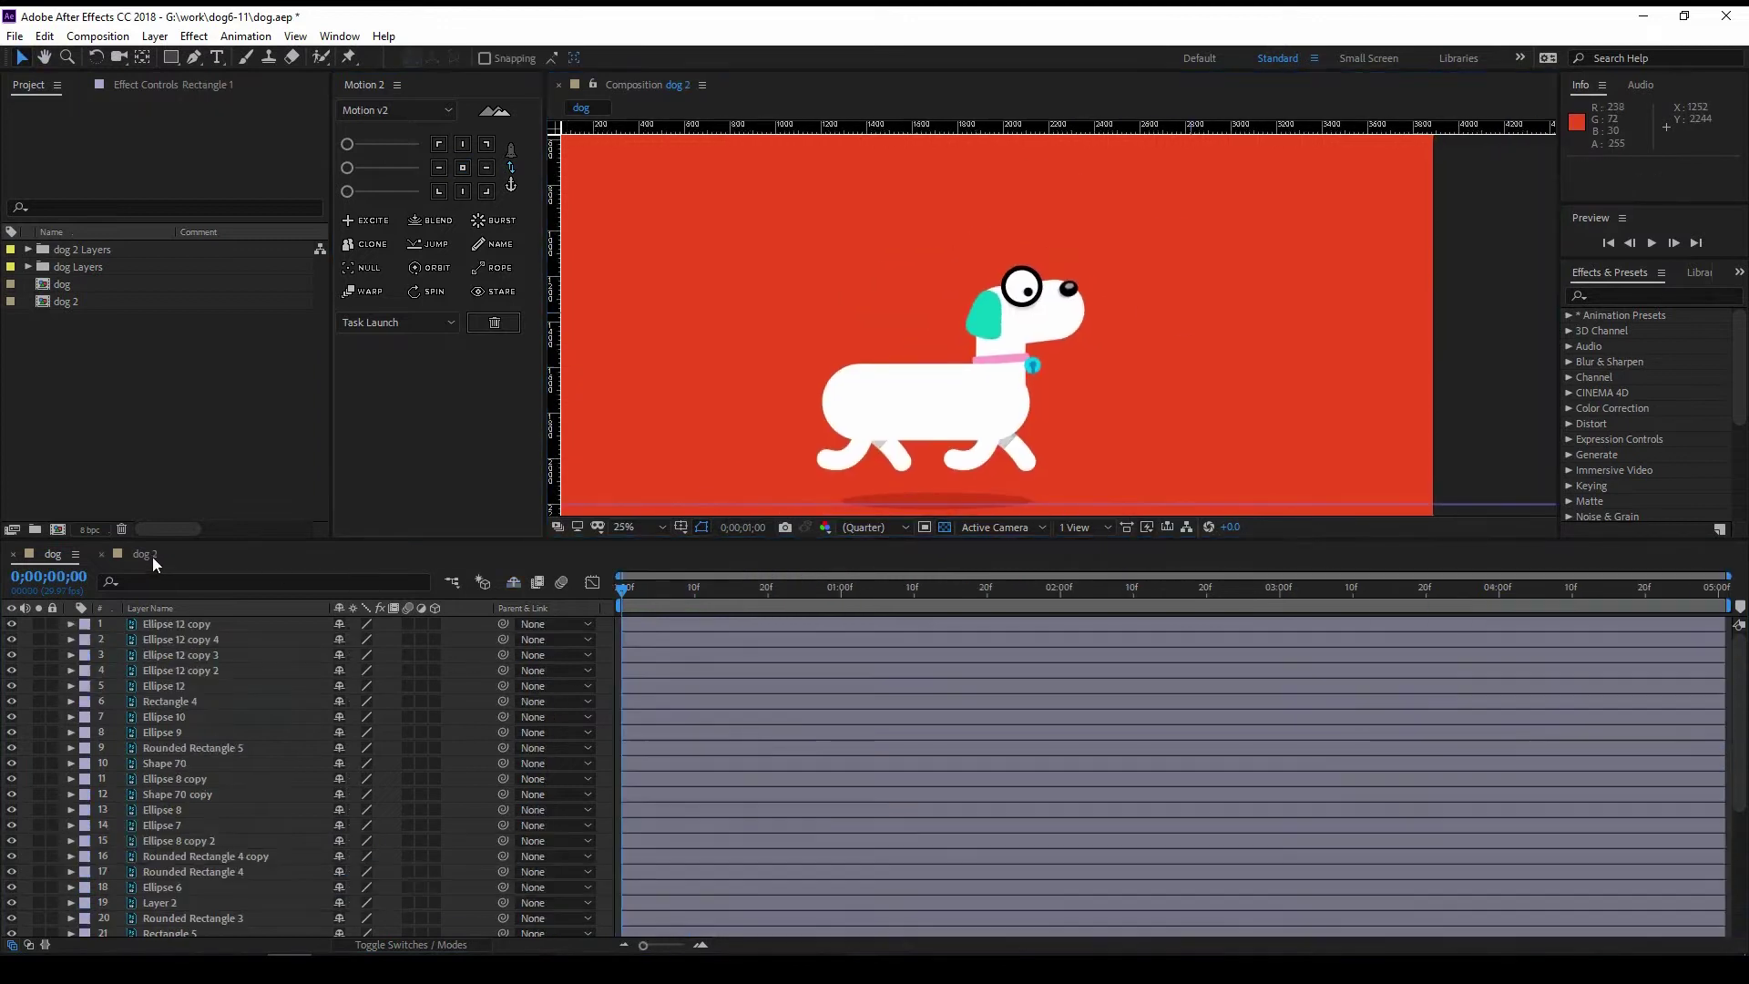
{"action": "left_click", "coordinate": [167, 686]}
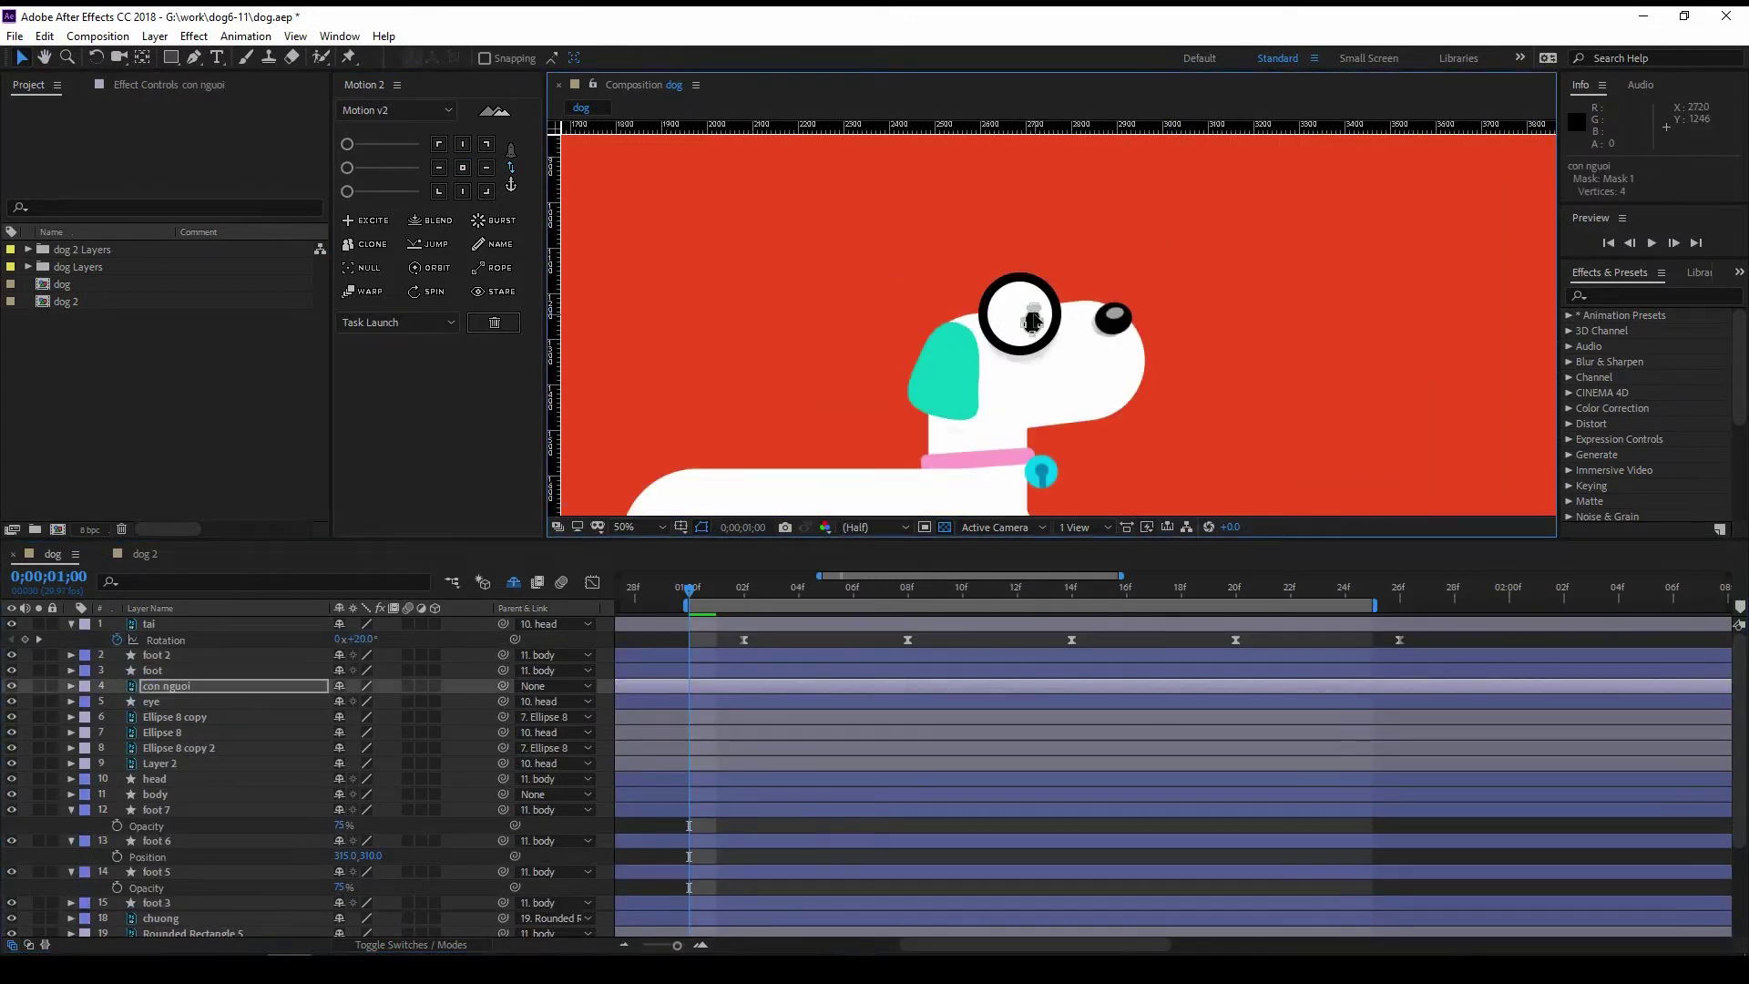
{"action": "scroll", "coordinate": [1039, 288], "scroll_direction": "up", "scroll_amount": 2}
{"action": "scroll", "coordinate": [1039, 286], "scroll_direction": "down", "scroll_amount": 2}
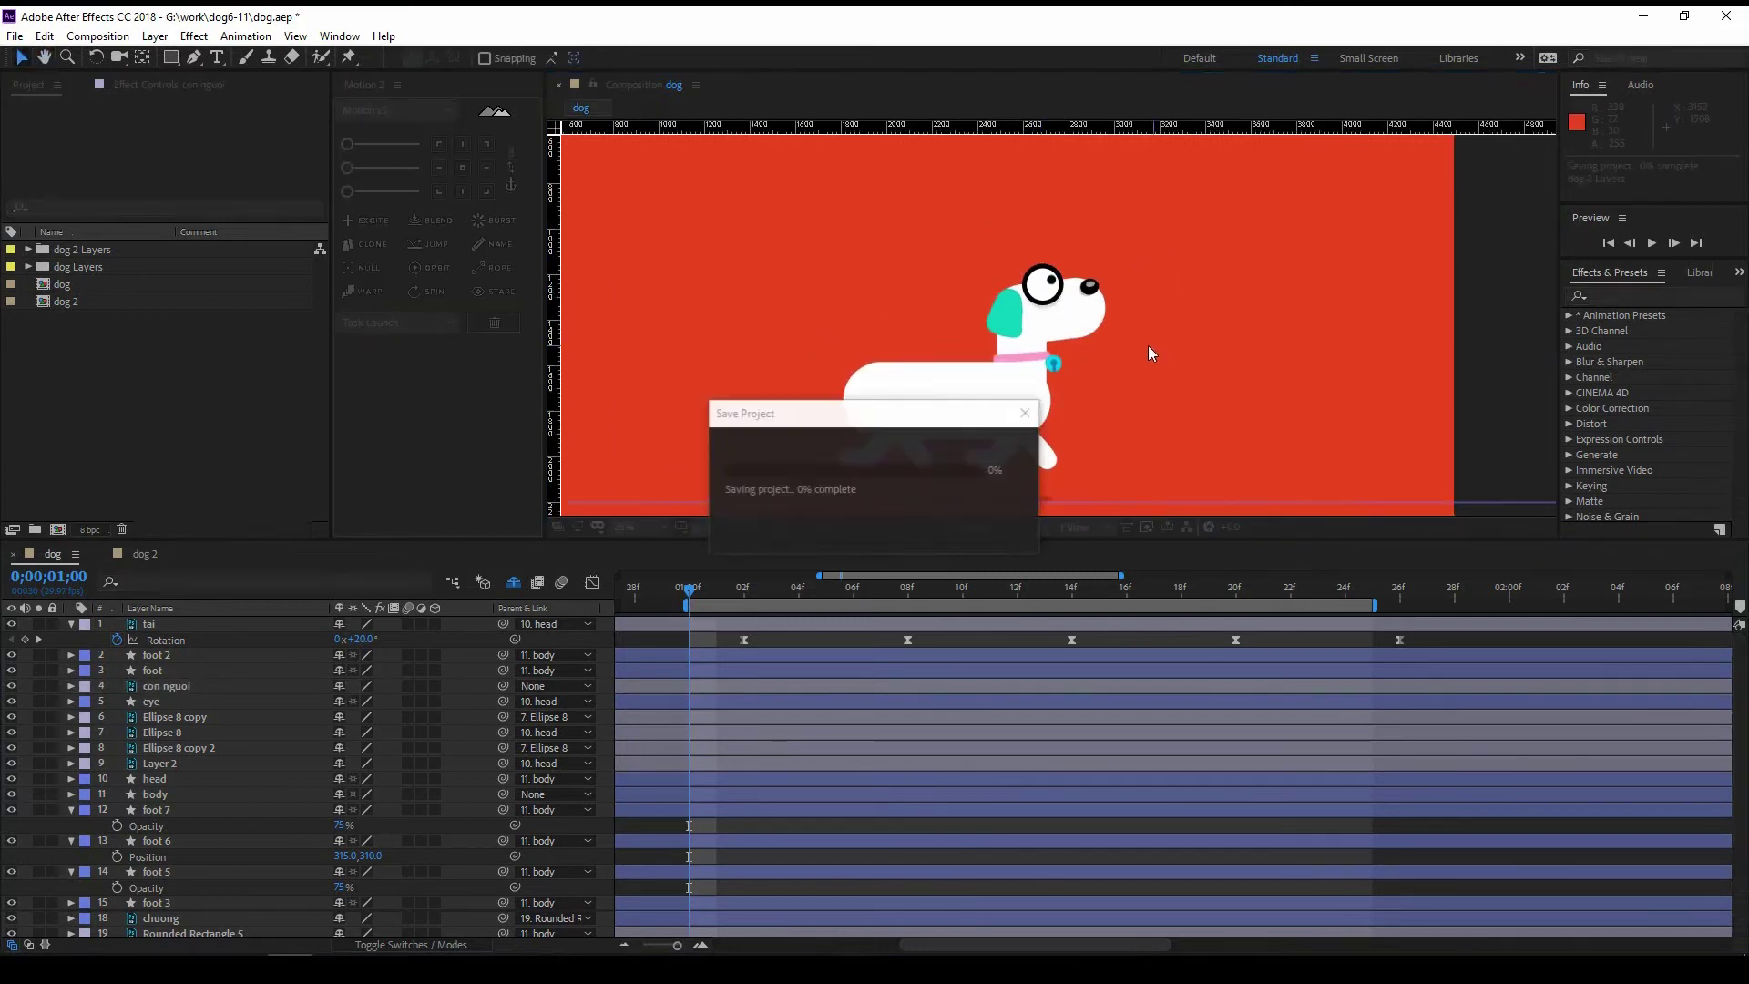
{"action": "scroll", "coordinate": [1150, 350], "scroll_direction": "up", "scroll_amount": 2}
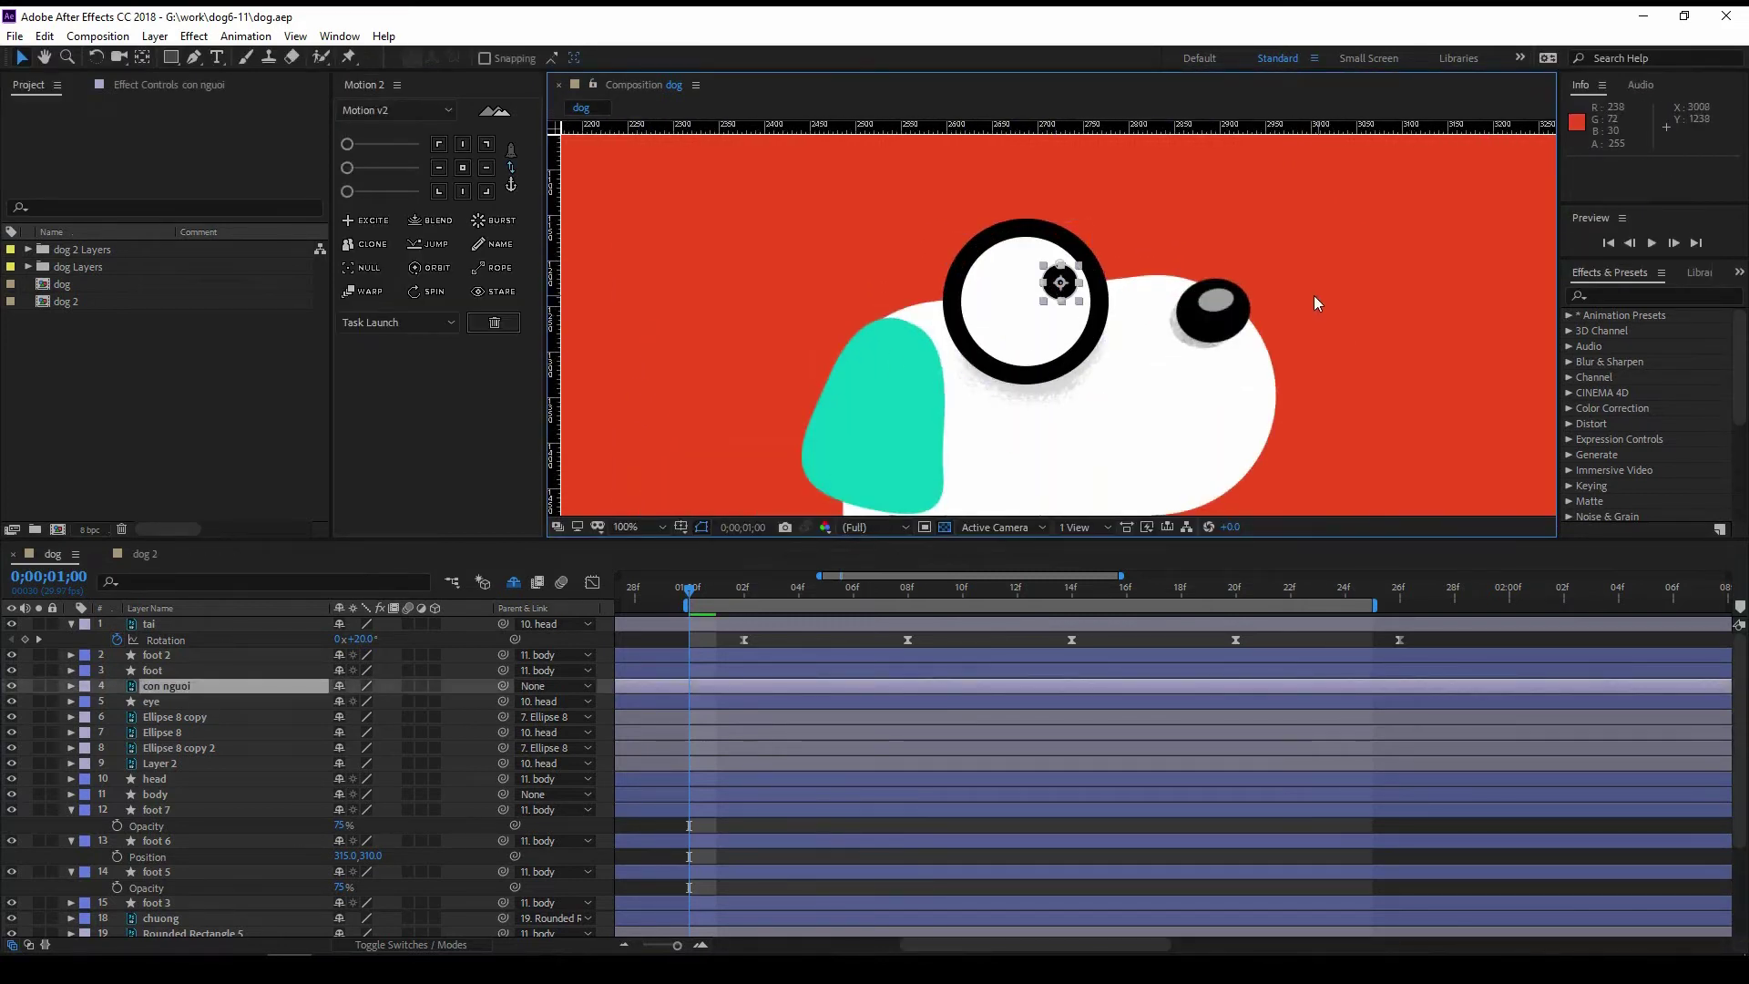
{"action": "scroll", "coordinate": [1276, 288], "scroll_direction": "down", "scroll_amount": 1}
{"action": "scroll", "coordinate": [1276, 288], "scroll_direction": "down", "scroll_amount": 1}
{"action": "scroll", "coordinate": [1119, 310], "scroll_direction": "up", "scroll_amount": 1}
Step: Draw a small circle inside the dog's eye with the Ellipse tool and set its stroke to 0
{"action": "key", "text": "F2"}
{"action": "left_click_drag", "start_coordinate": [170, 57], "coordinate": [274, 107]}
{"action": "scroll", "coordinate": [1015, 246], "scroll_direction": "up", "scroll_amount": 1}
{"action": "left_click_drag", "start_coordinate": [1090, 335], "coordinate": [1113, 357]}
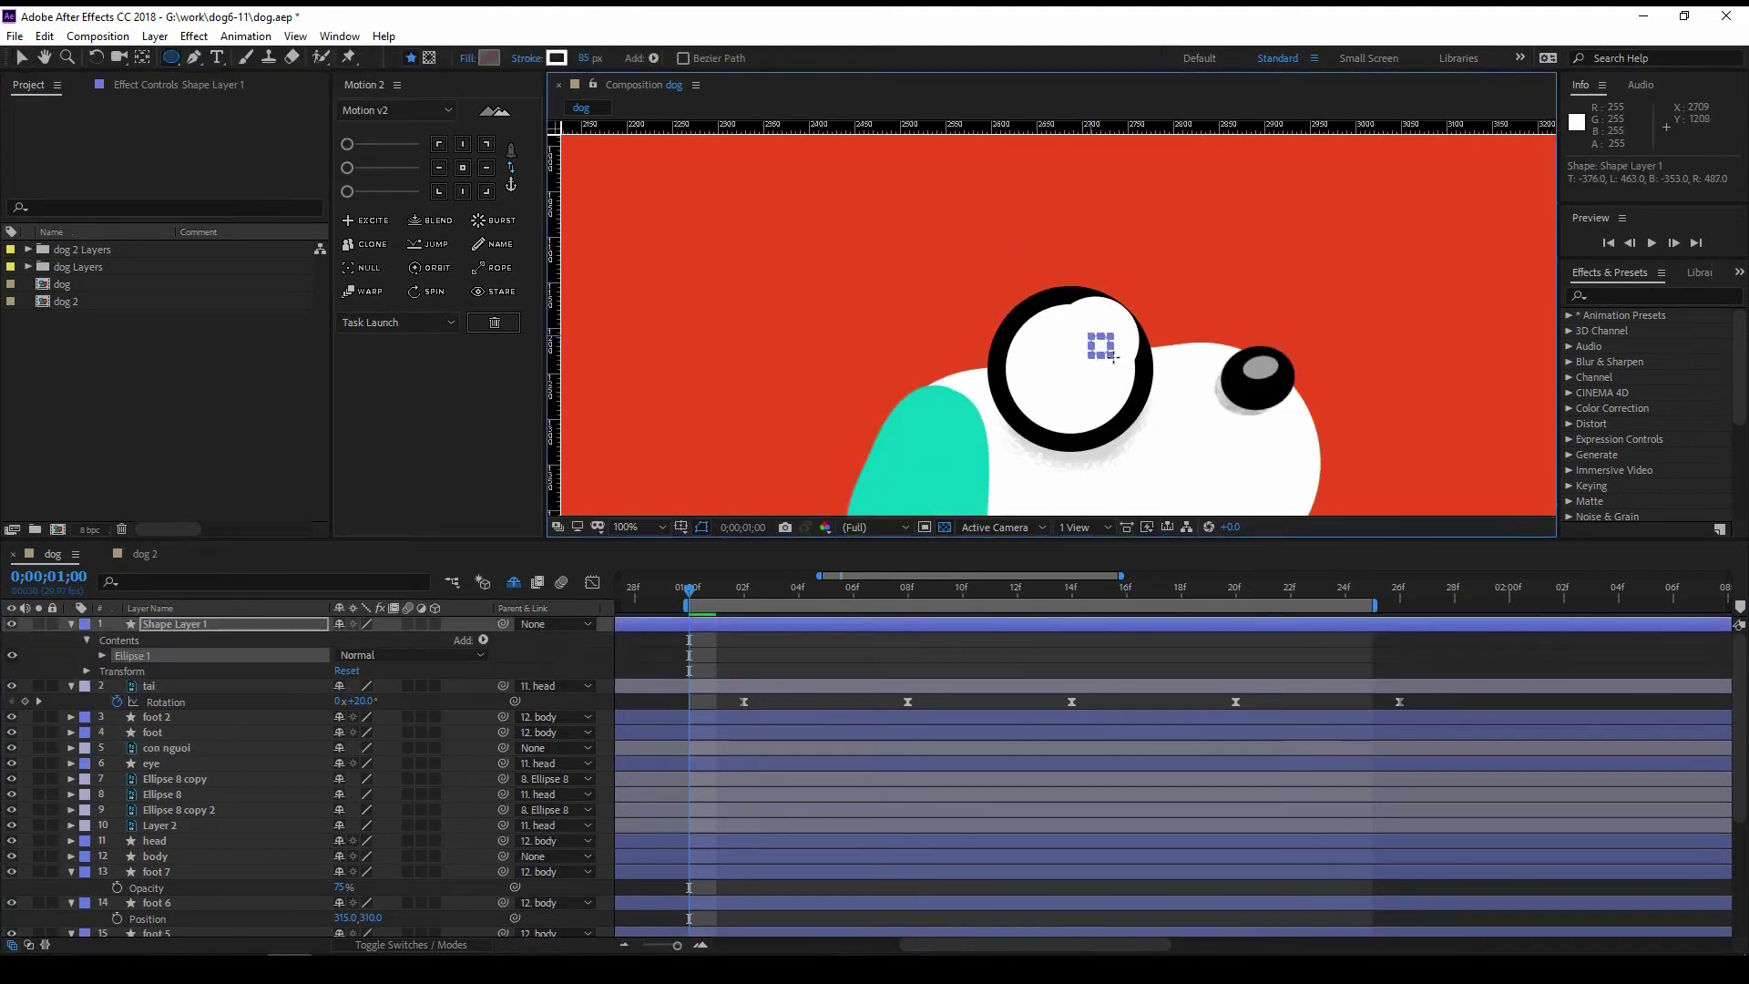
{"action": "left_click_drag", "start_coordinate": [580, 60], "coordinate": [529, 60]}
{"action": "key", "text": "v"}
Step: Set the new circle's size to 35×35 and name the layer 'con nguoi'
{"action": "key", "text": "s"}
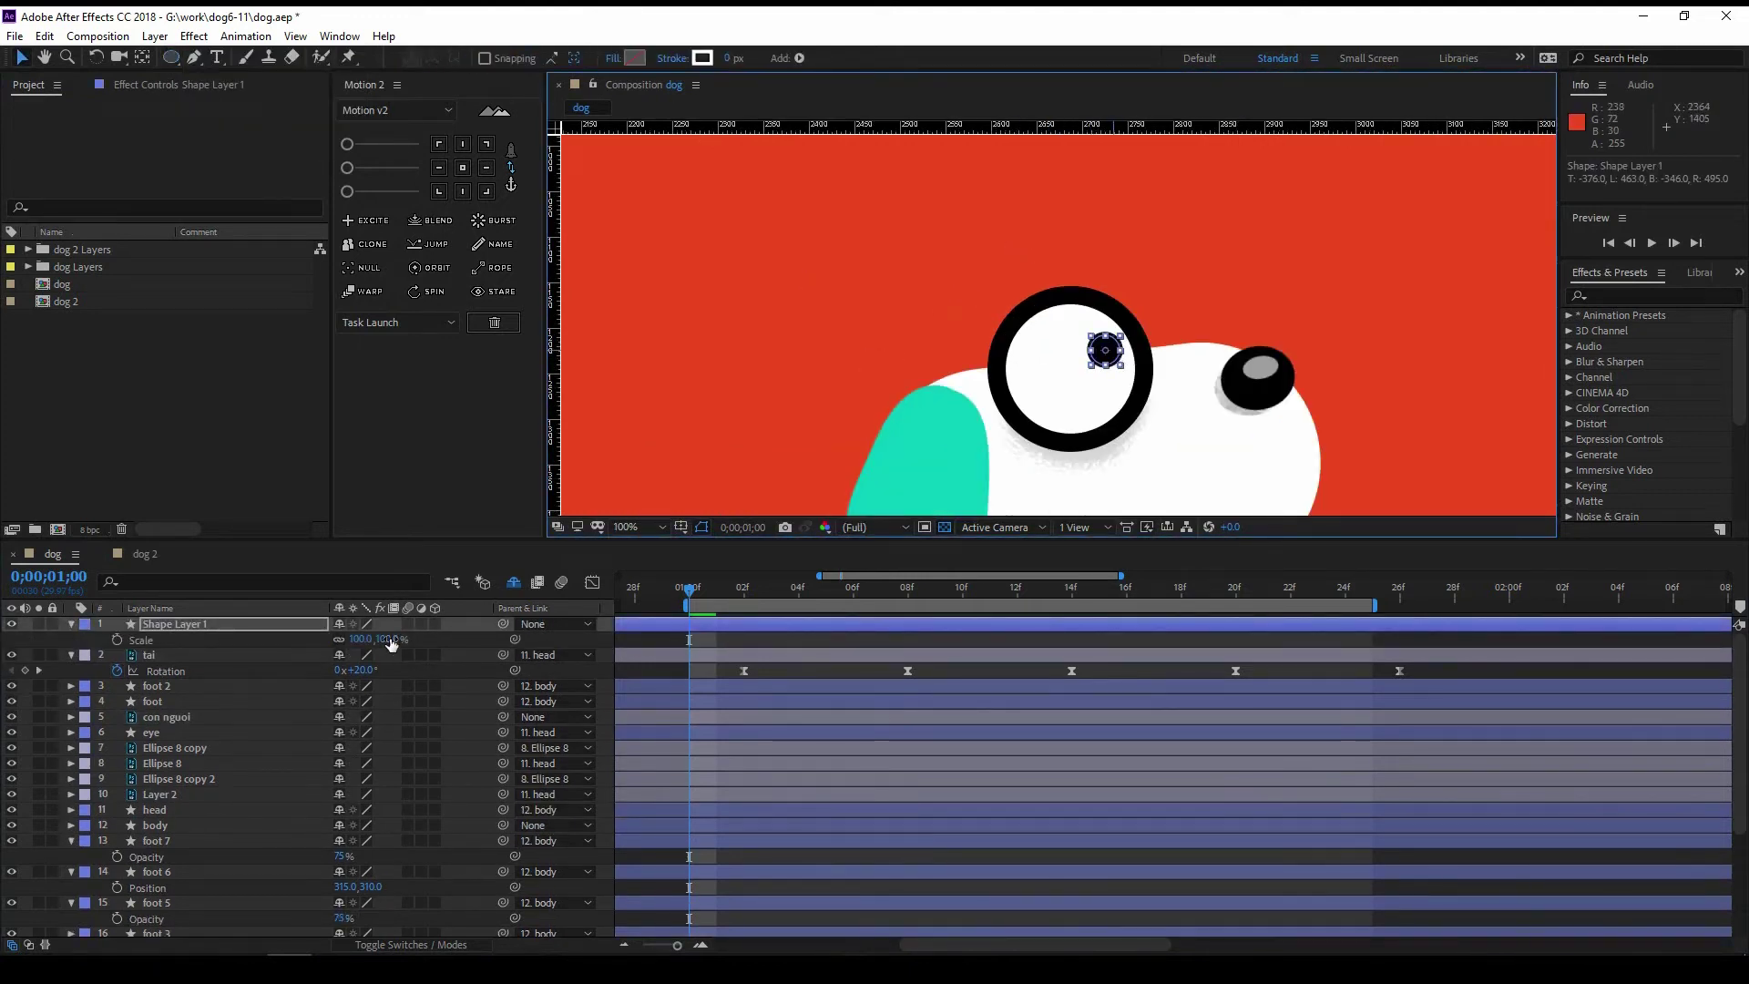
{"action": "left_click", "coordinate": [389, 639]}
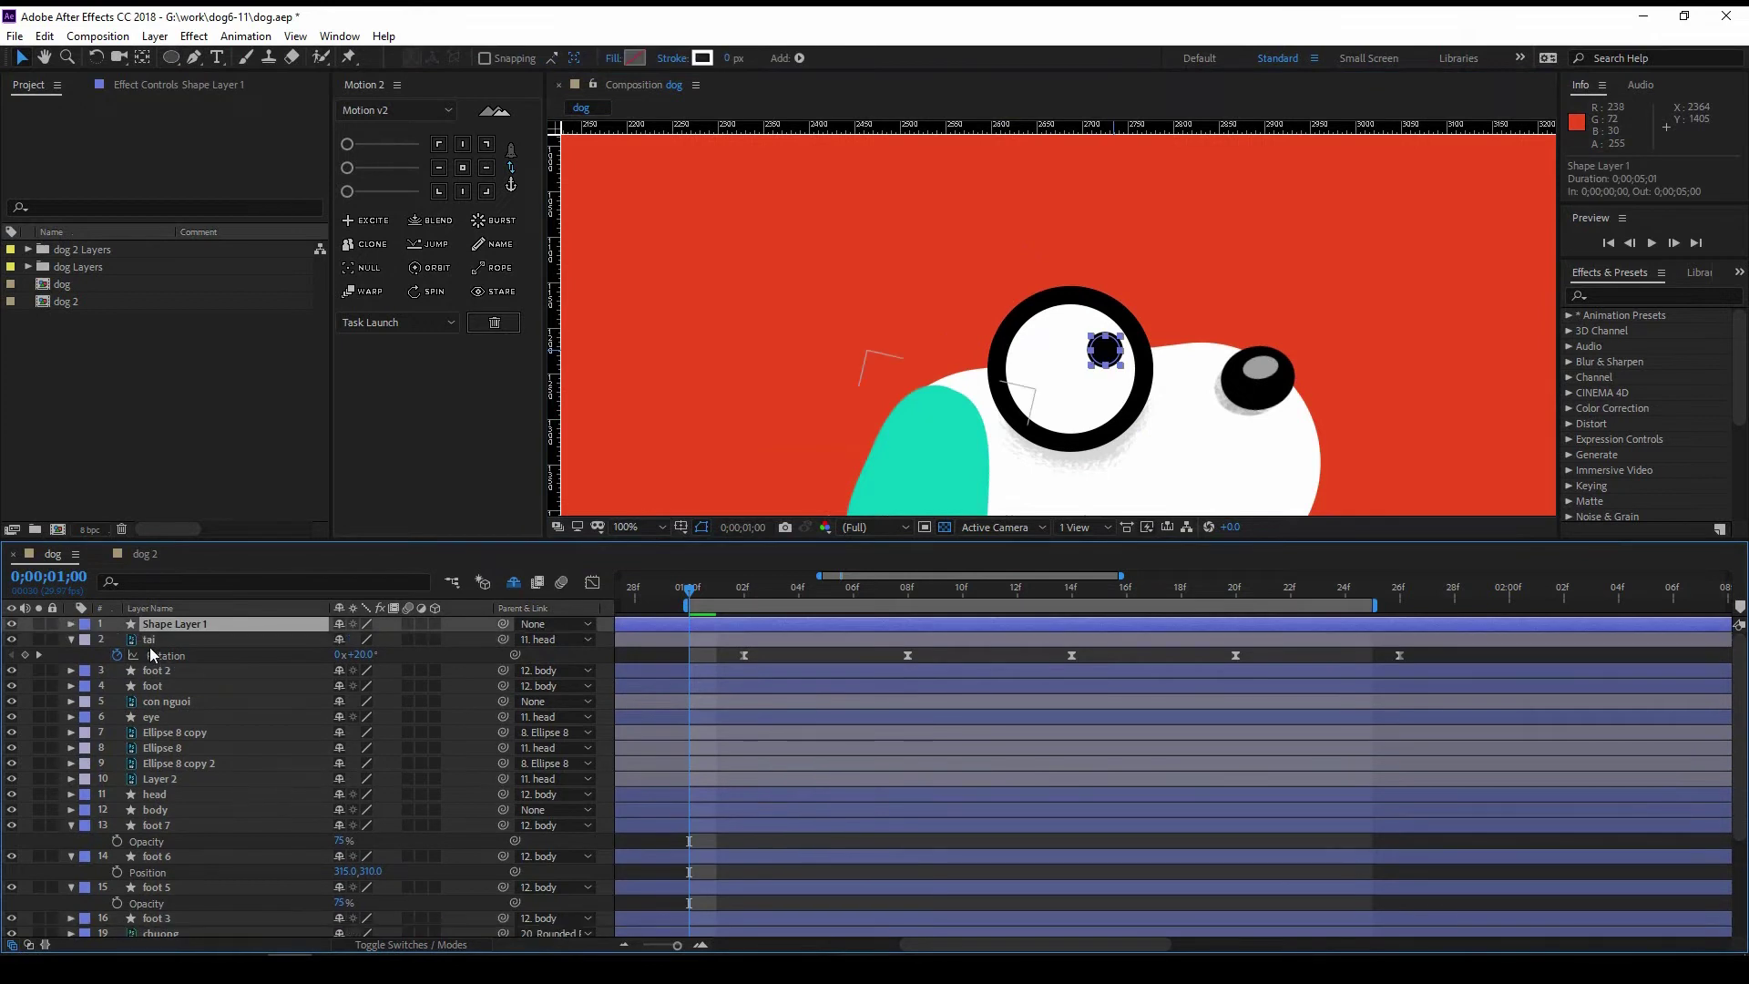
{"action": "key", "text": "u"}
{"action": "key", "text": "u"}
{"action": "type", "text": "35"}
{"action": "key", "text": "Return"}
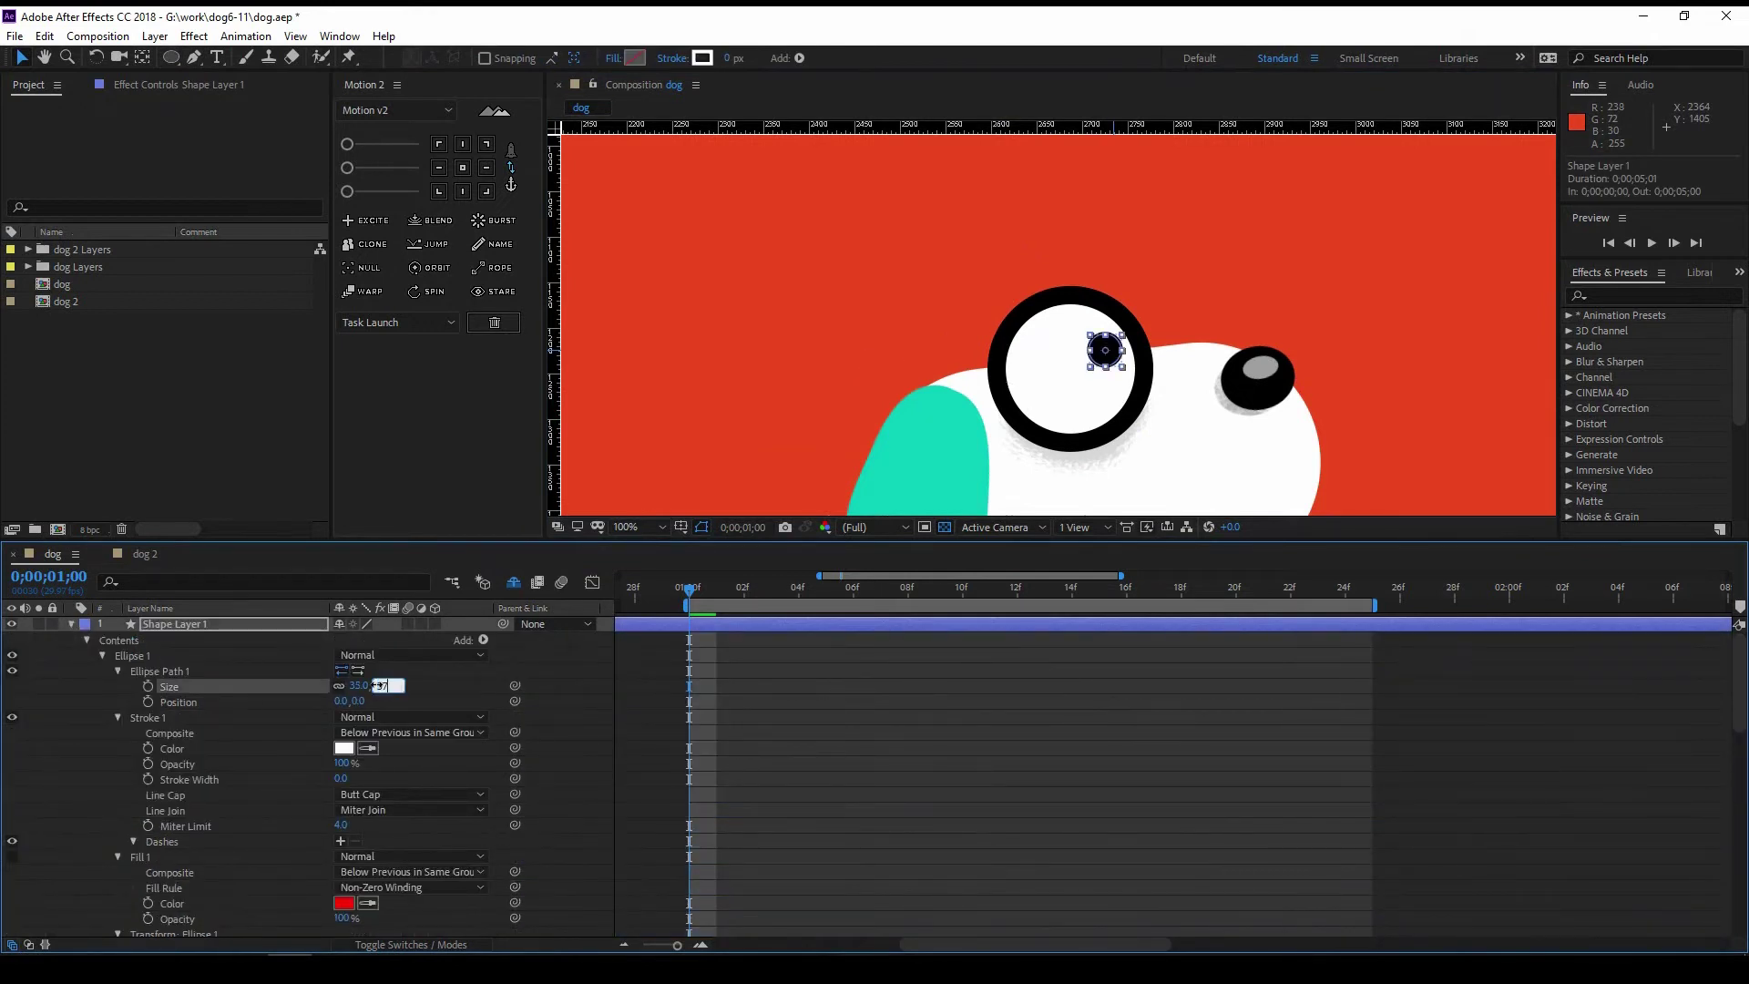
{"action": "left_click", "coordinate": [80, 635]}
{"action": "type", "text": "con nguoi"}
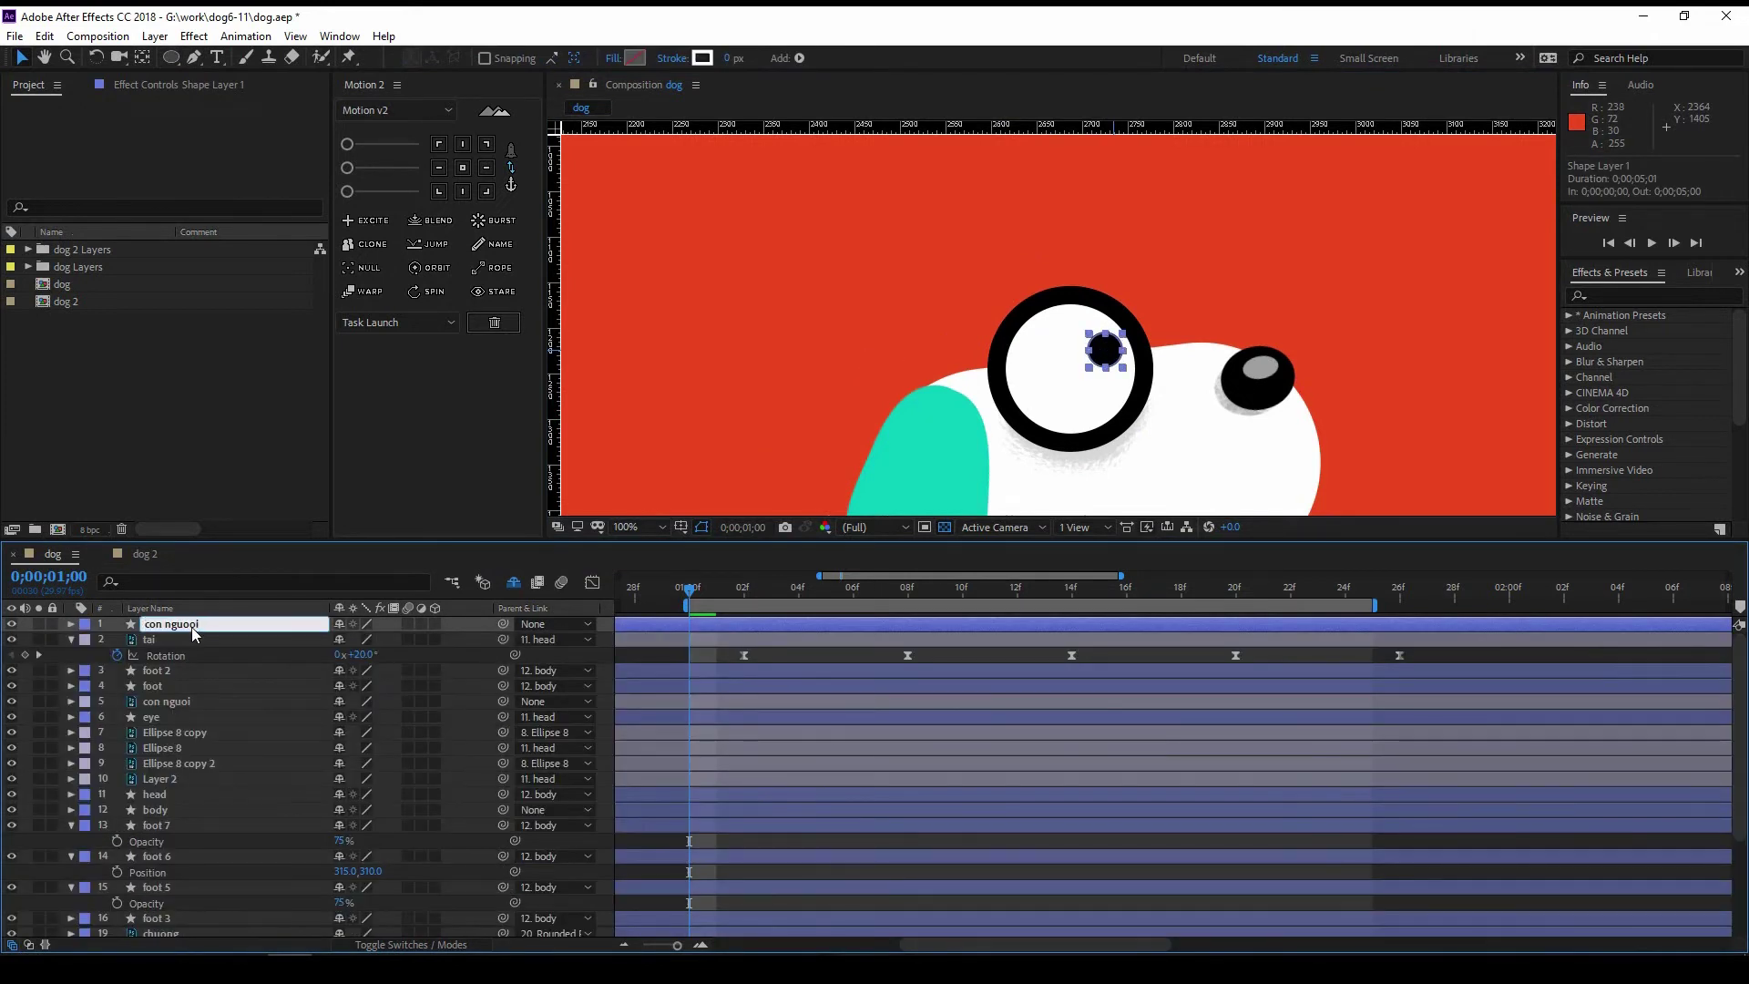
{"action": "key", "text": "Return"}
Step: Delete the old con nguoi pupil layer and bring up the new circle's fill colour picker
{"action": "left_click", "coordinate": [11, 624]}
{"action": "left_click", "coordinate": [1105, 354]}
{"action": "key", "text": "Delete"}
{"action": "left_click", "coordinate": [11, 624]}
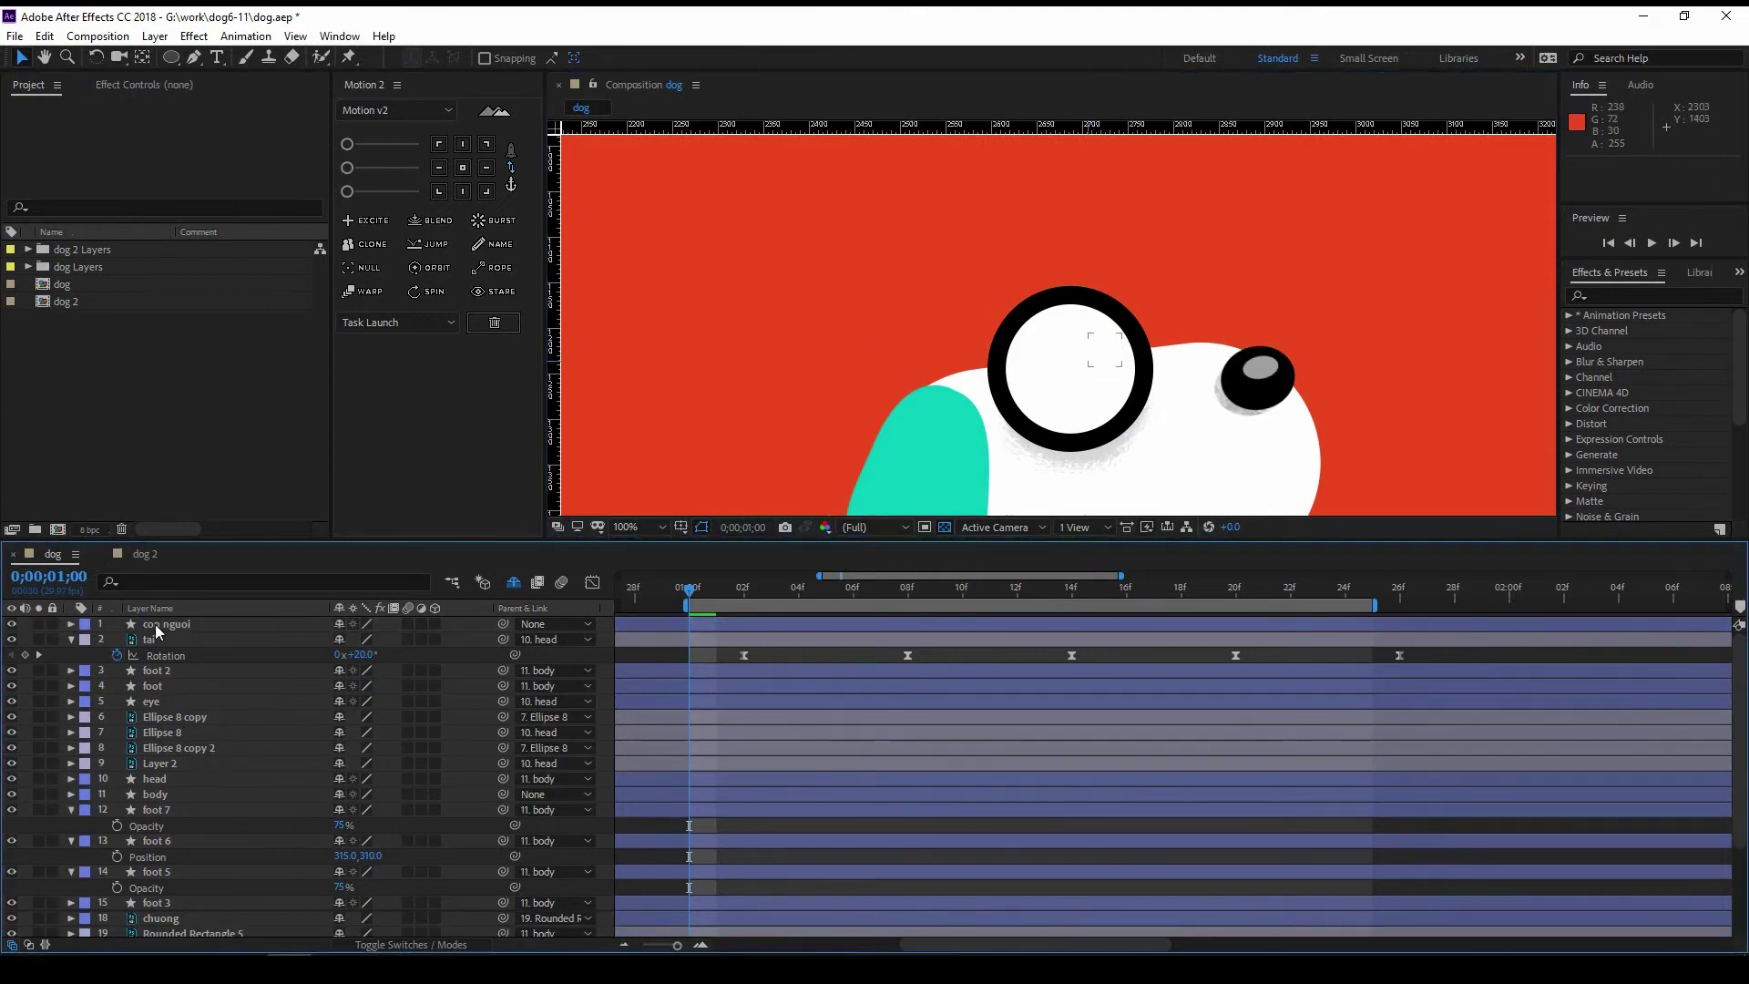
{"action": "left_click", "coordinate": [164, 624]}
{"action": "left_click", "coordinate": [635, 58]}
{"action": "left_click_drag", "start_coordinate": [1216, 355], "coordinate": [1234, 346]}
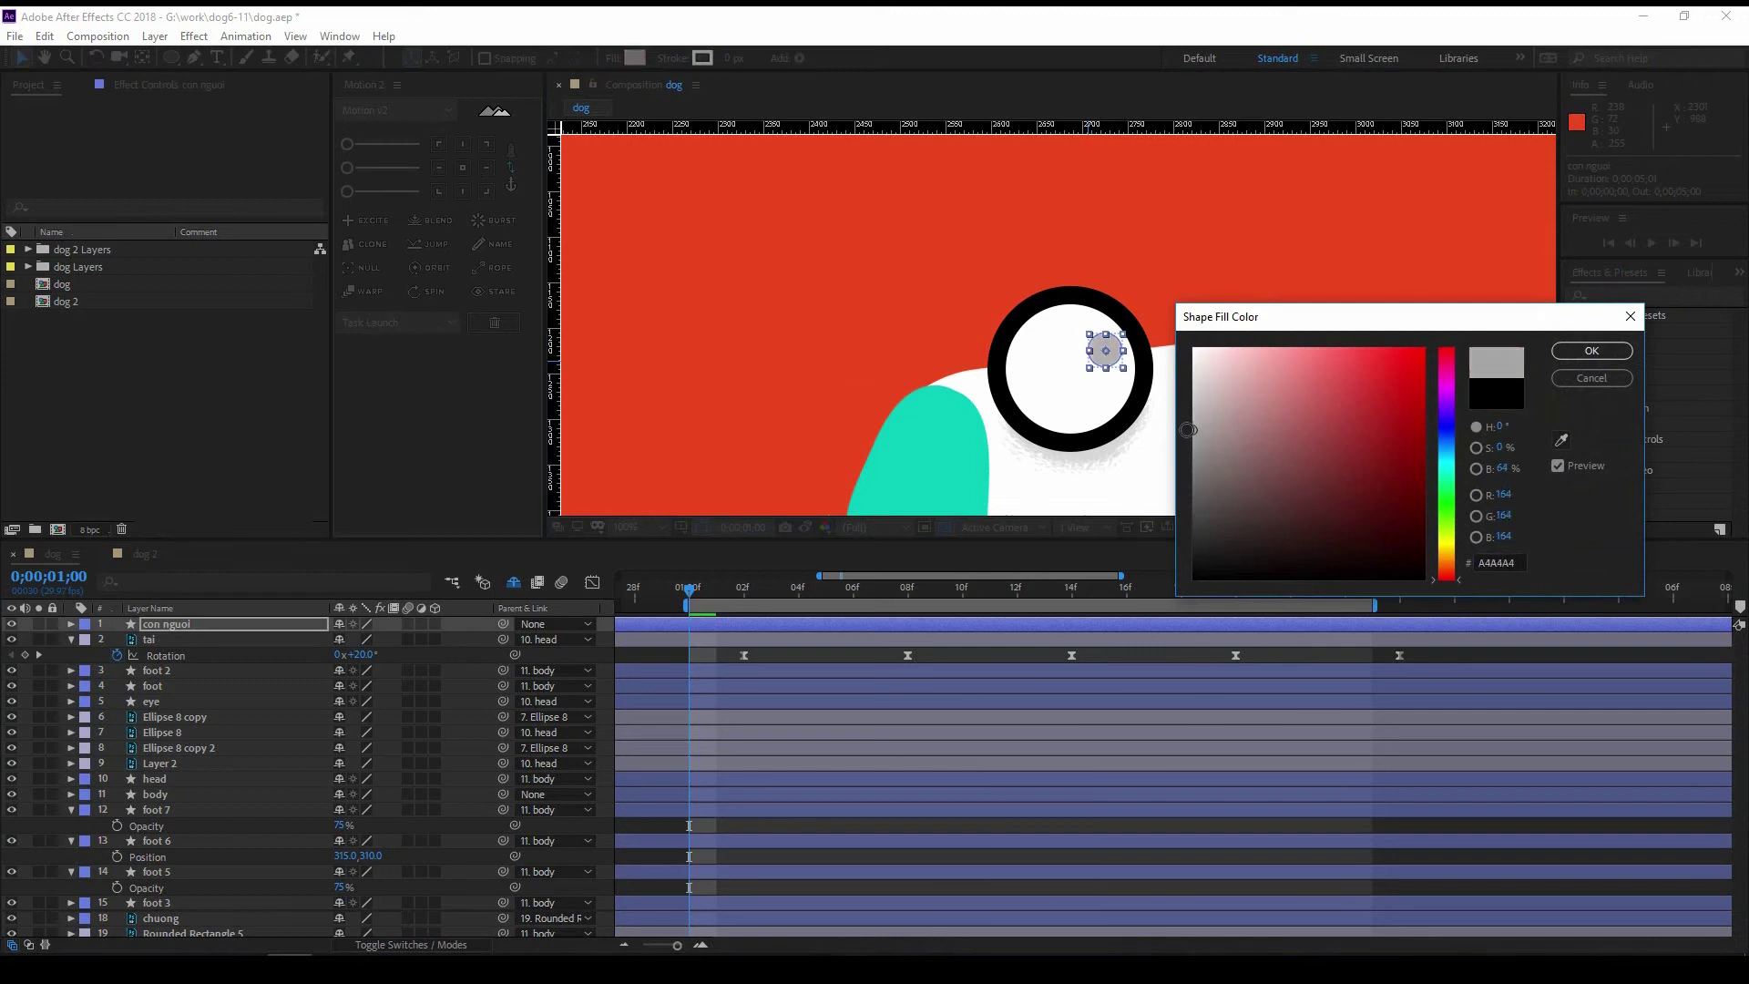
Step: Confirm the white fill and add an Inner Shadow layer style to the pupil
{"action": "left_click", "coordinate": [1592, 351]}
{"action": "right_click", "coordinate": [196, 624]}
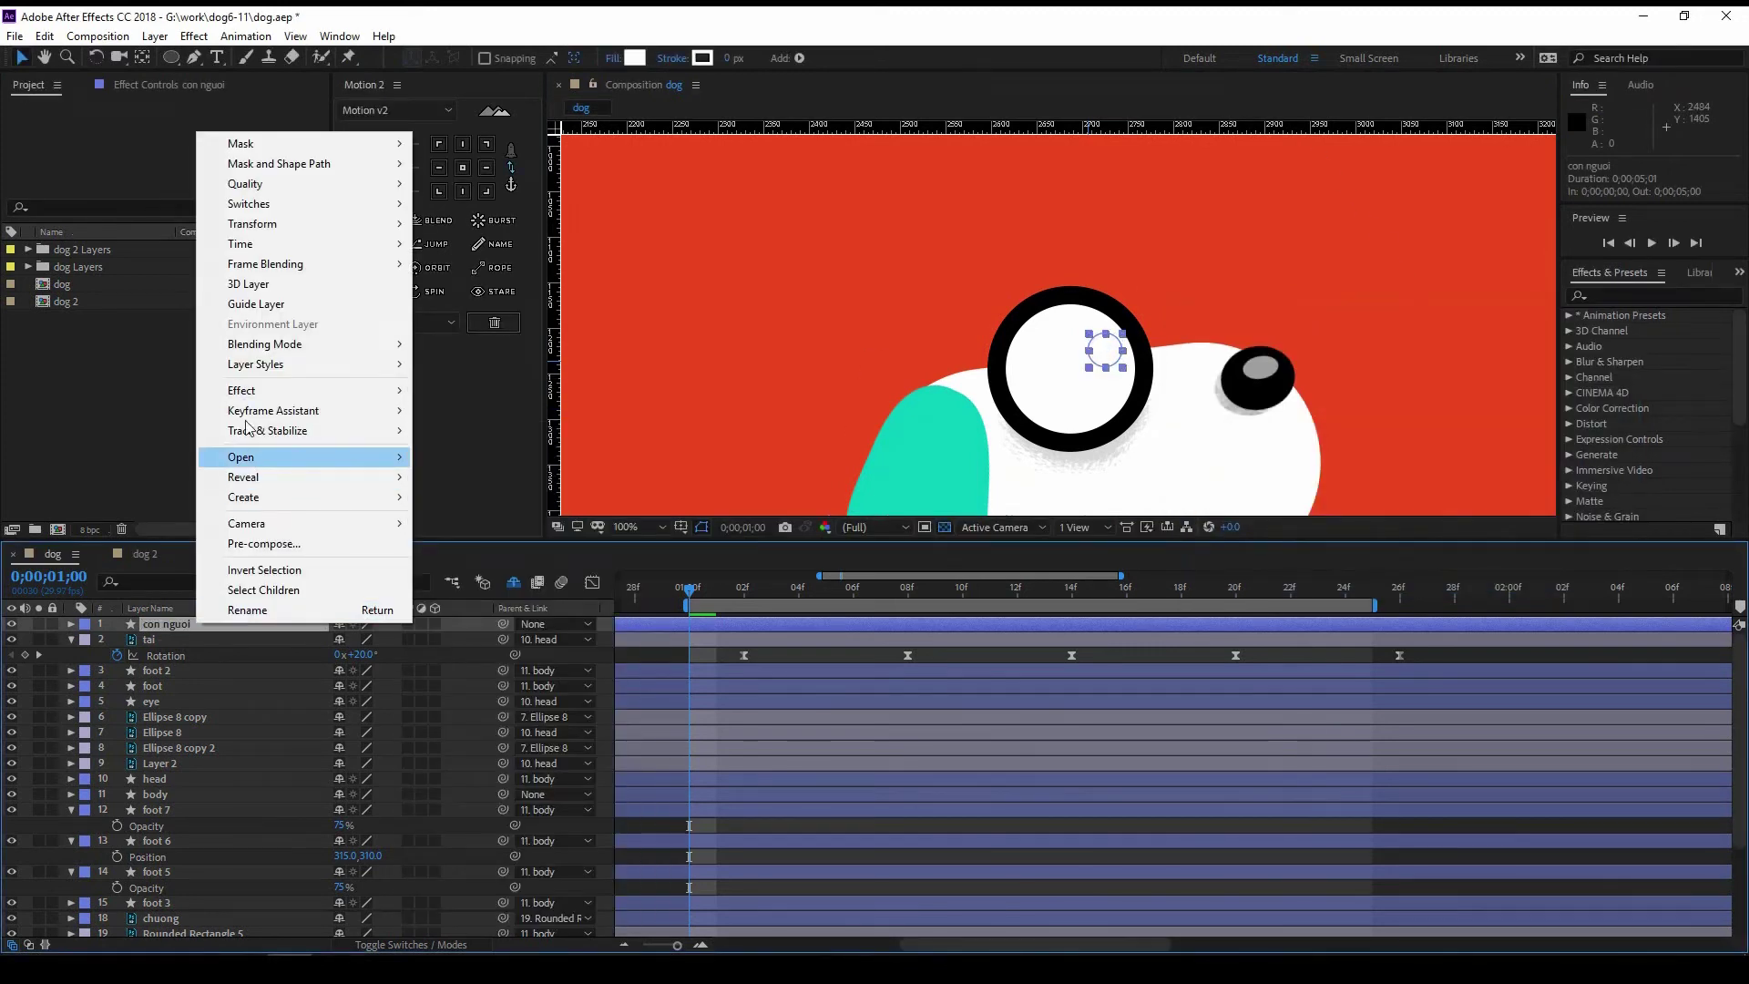
{"action": "mouse_move", "coordinate": [364, 364]}
{"action": "left_click", "coordinate": [489, 493]}
{"action": "scroll", "coordinate": [280, 733], "scroll_direction": "down", "scroll_amount": 3}
{"action": "scroll", "coordinate": [375, 817], "scroll_direction": "down", "scroll_amount": 5}
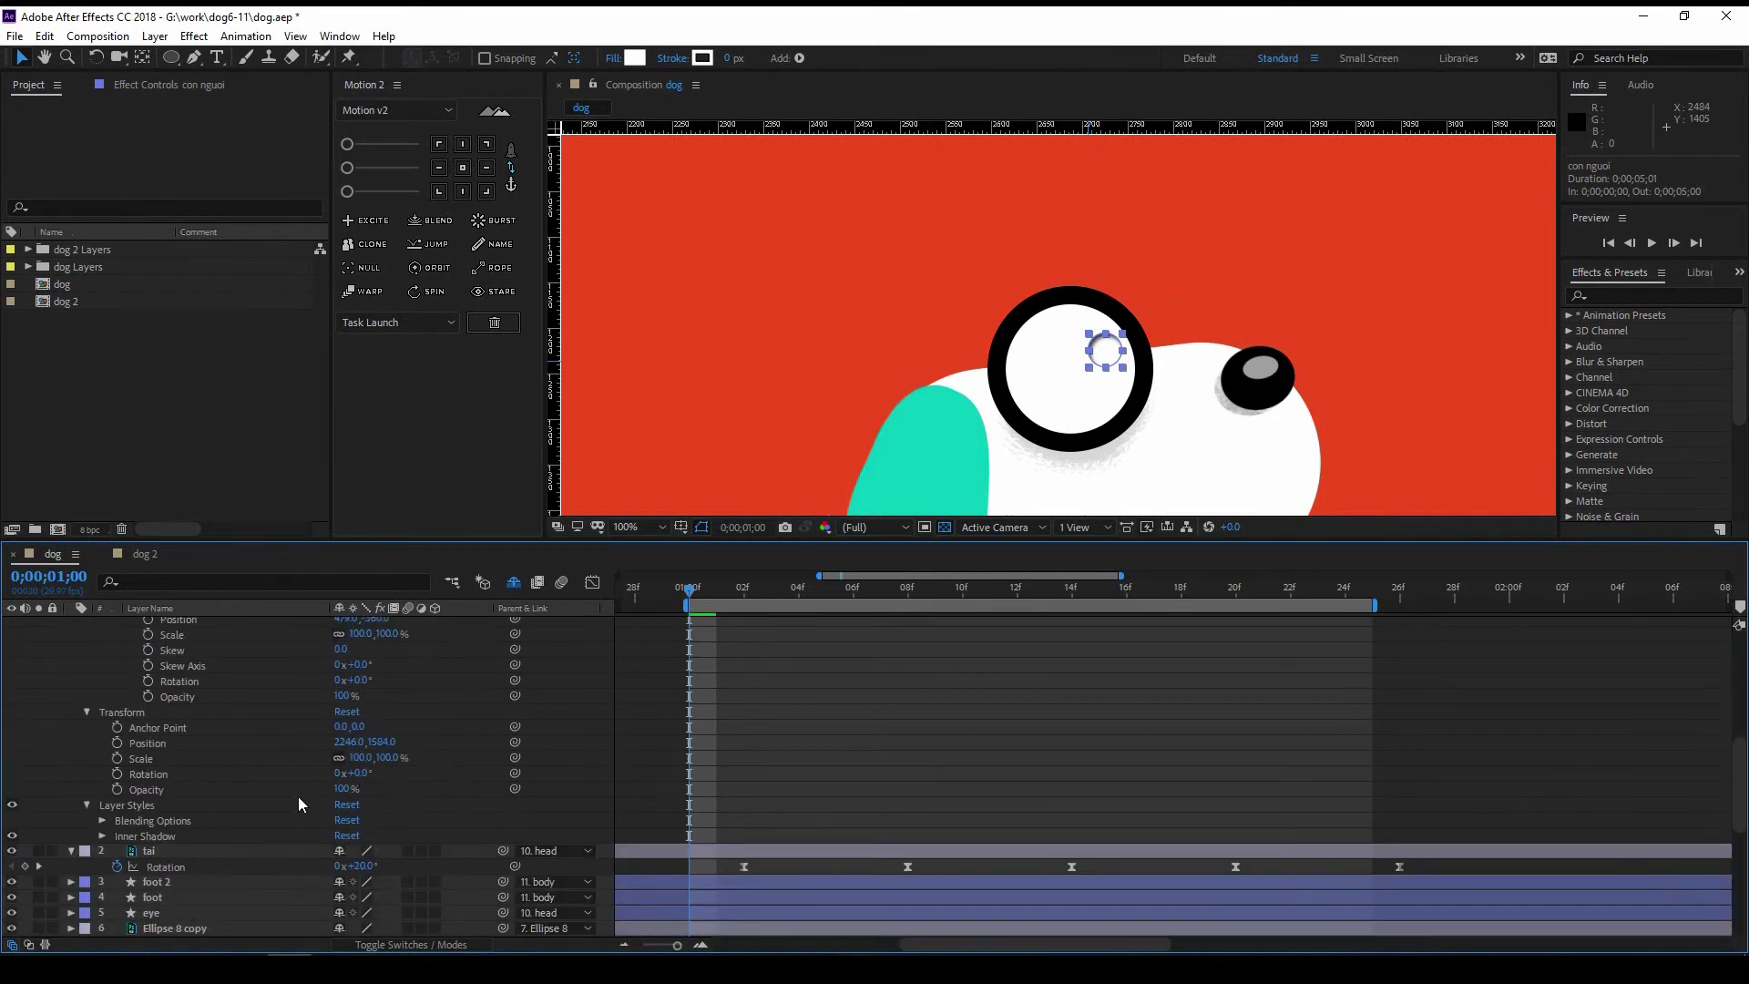
{"action": "left_click", "coordinate": [103, 836]}
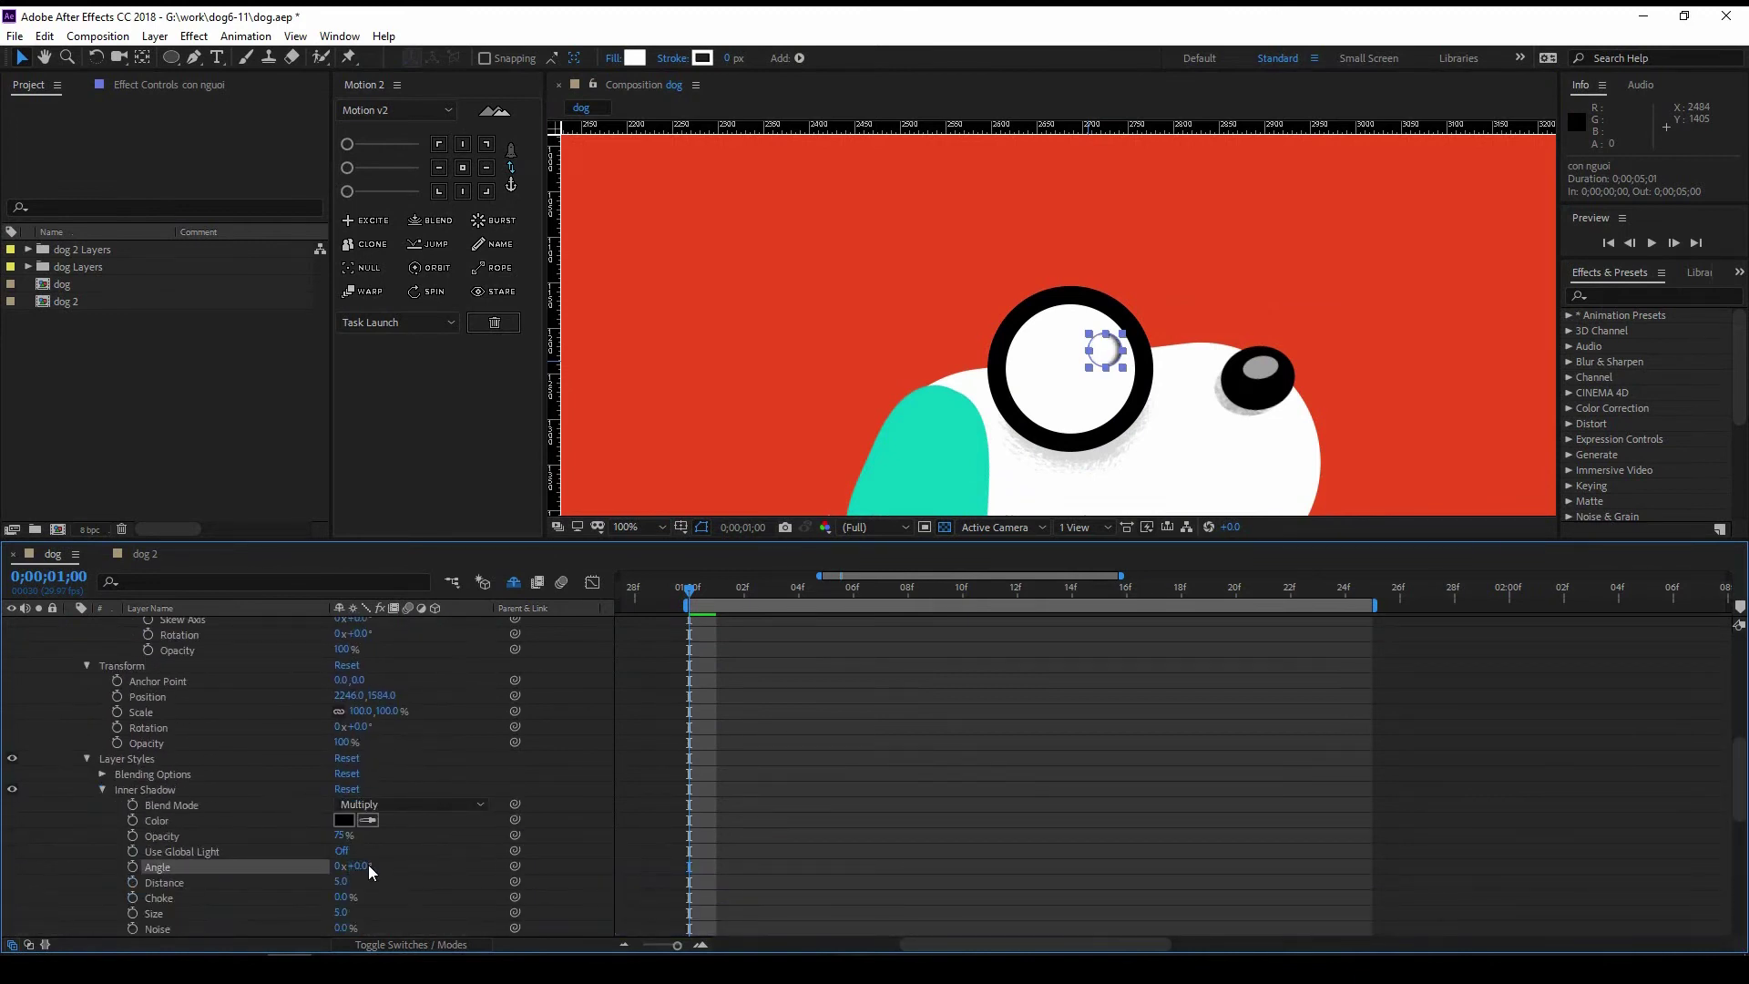
Step: Set the pupil's inner shadow angle to -20°
{"action": "scroll", "coordinate": [394, 893], "scroll_direction": "down", "scroll_amount": 1}
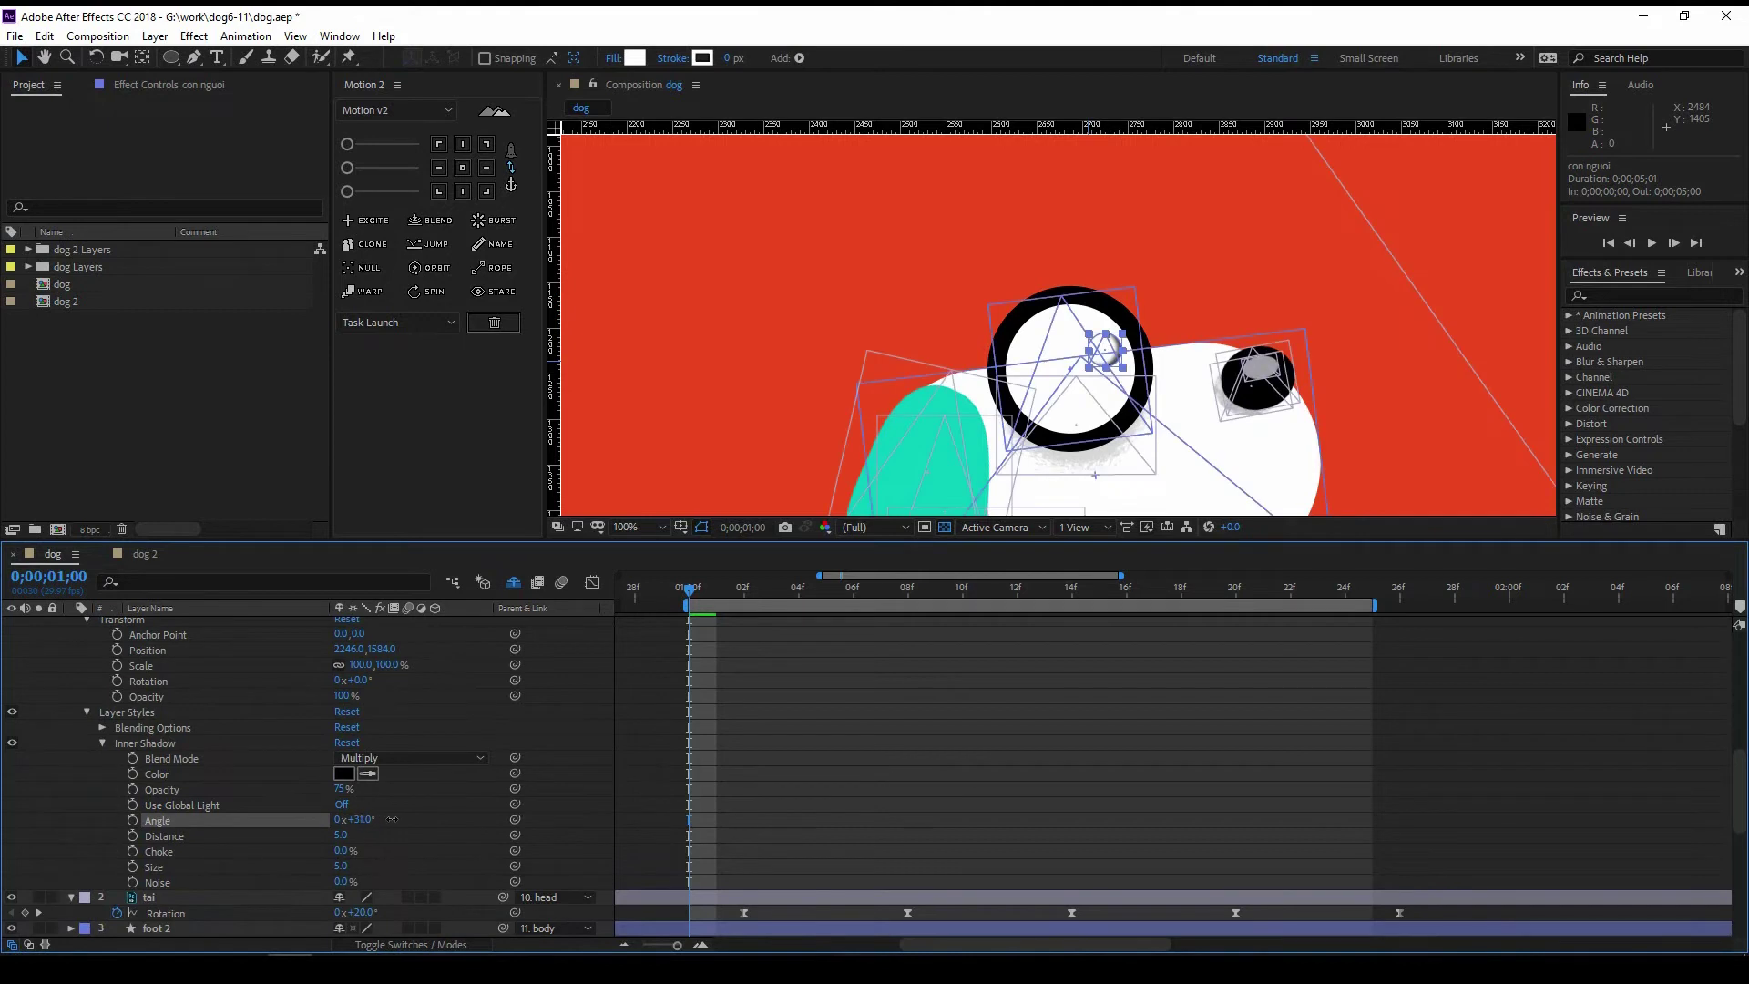
{"action": "left_click_drag", "start_coordinate": [347, 821], "coordinate": [424, 794]}
{"action": "left_click", "coordinate": [360, 820]}
{"action": "type", "text": "-20"}
{"action": "key", "text": "Return"}
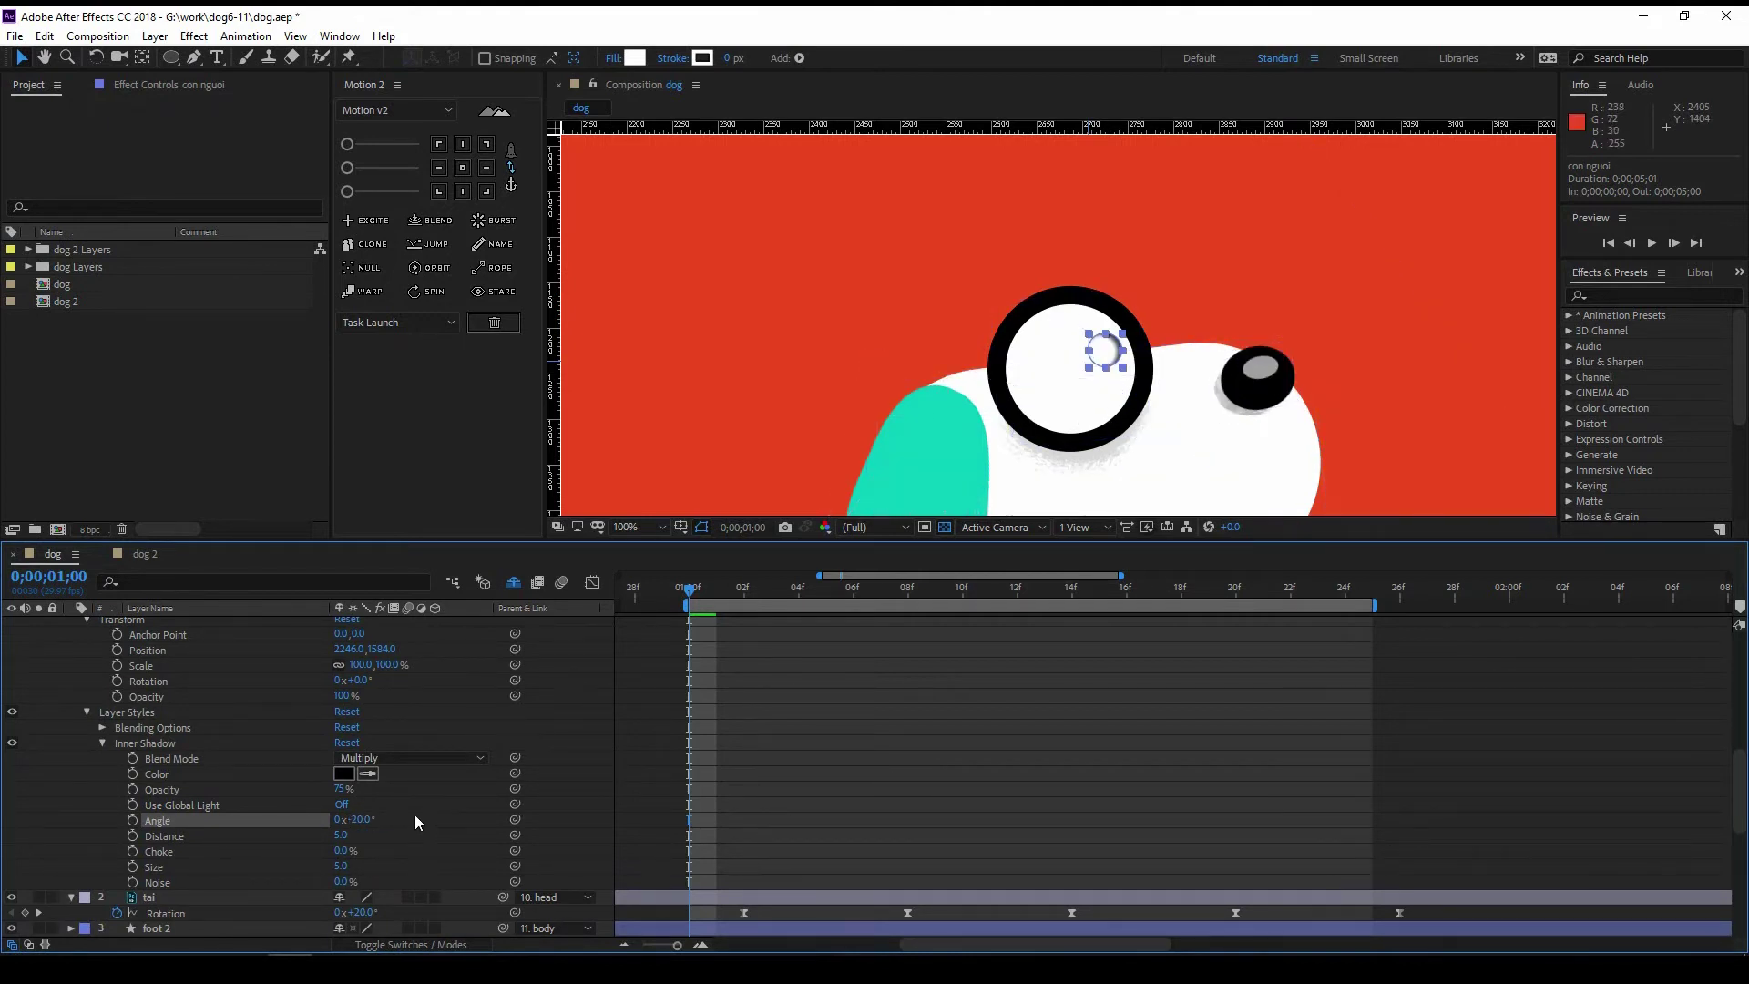
{"action": "key", "text": "comma"}
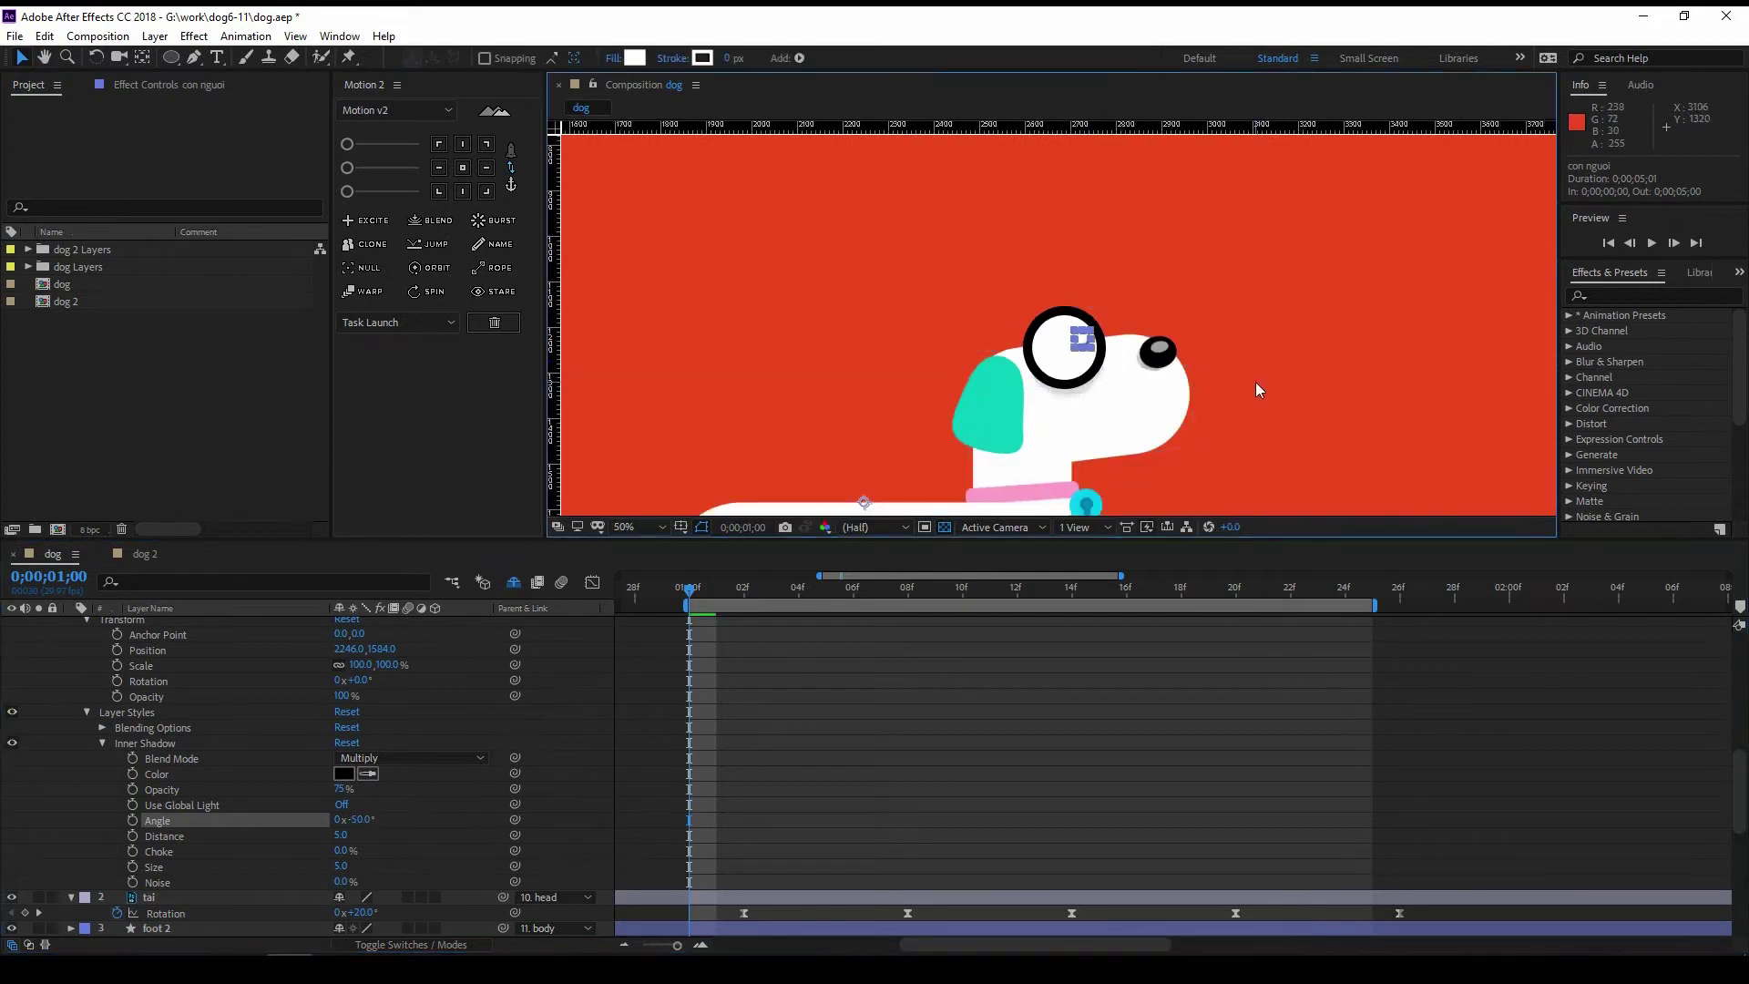
{"action": "scroll", "coordinate": [375, 731], "scroll_direction": "up", "scroll_amount": 10}
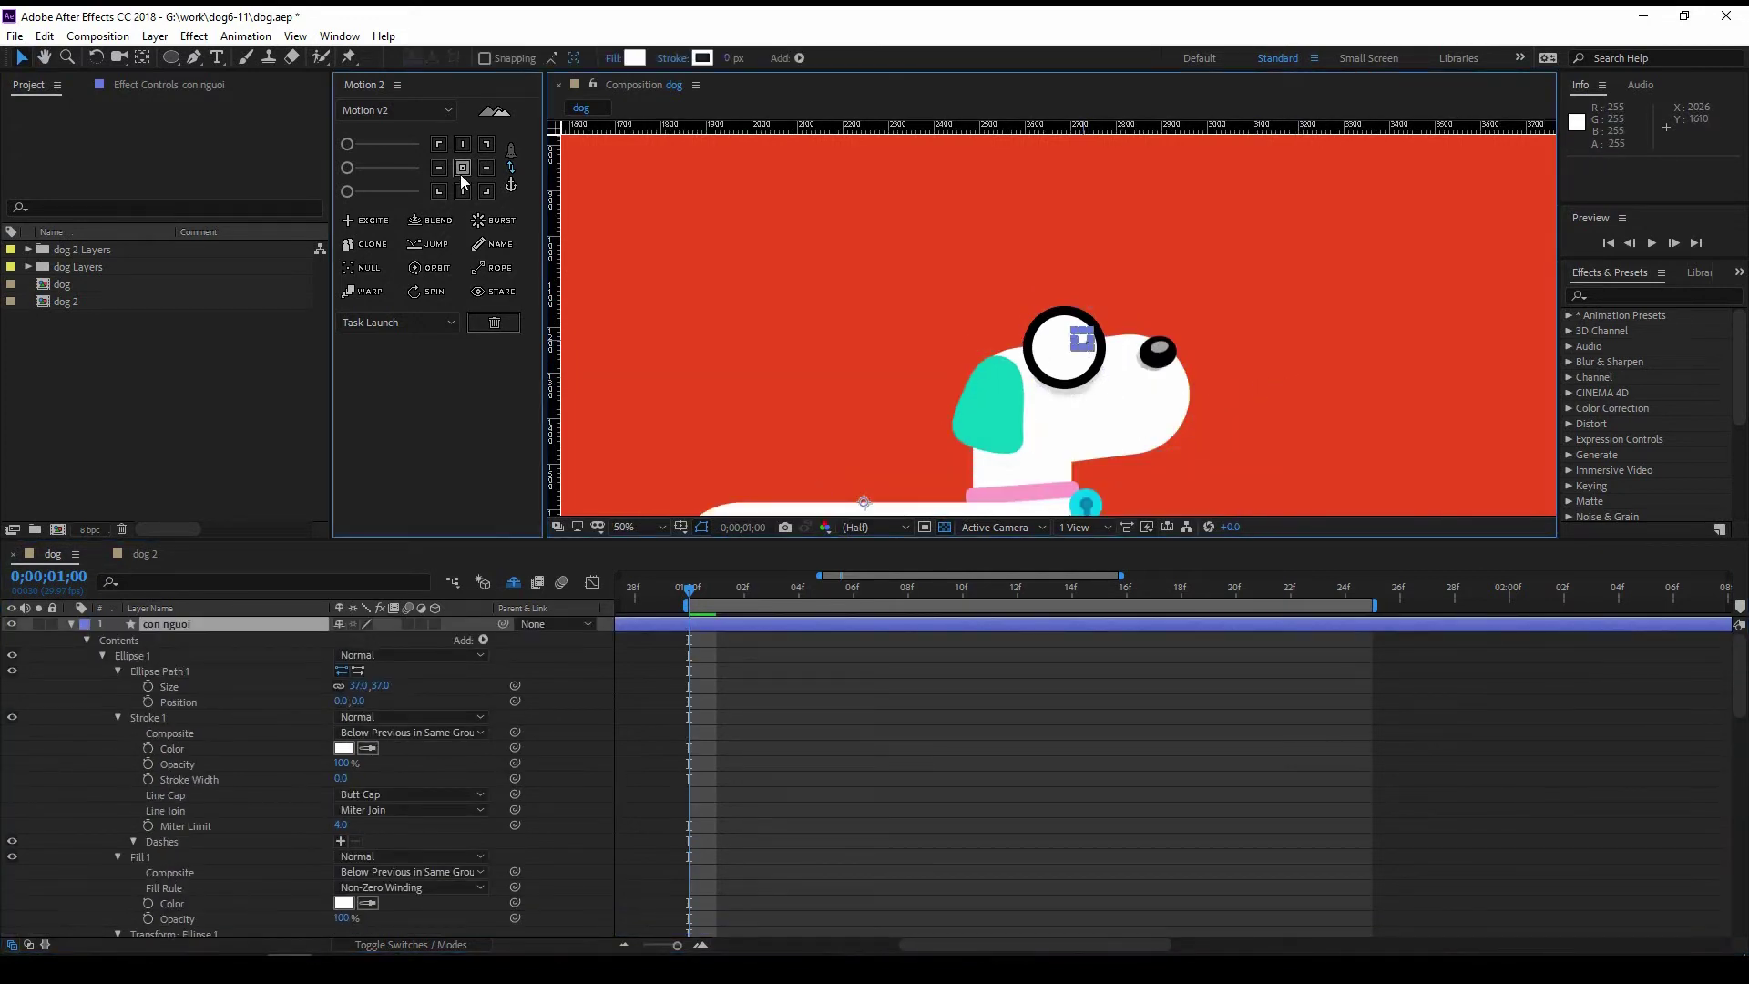
{"action": "key", "text": "period"}
{"action": "scroll", "coordinate": [274, 777], "scroll_direction": "down", "scroll_amount": 10}
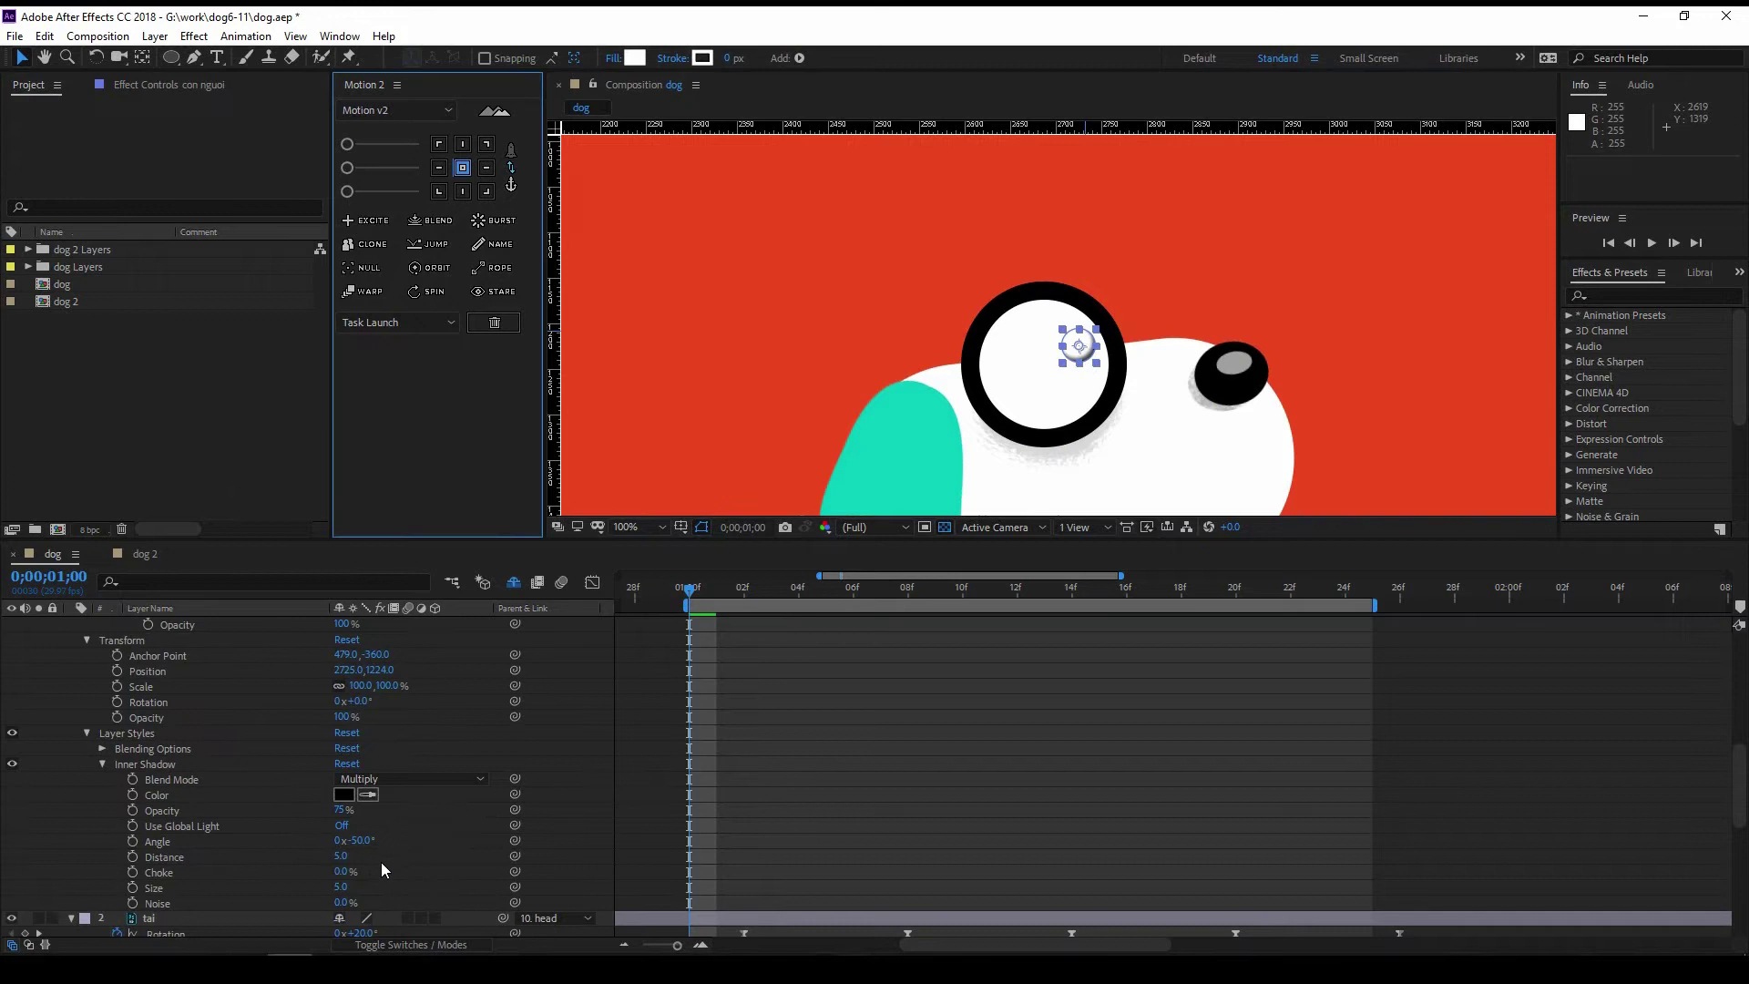
Step: Enlarge the inner shadow to size 22 and give it 10% noise
{"action": "left_click_drag", "start_coordinate": [343, 888], "coordinate": [364, 892]}
{"action": "key", "text": "comma"}
{"action": "left_click", "coordinate": [345, 903]}
{"action": "type", "text": "10"}
{"action": "key", "text": "Return"}
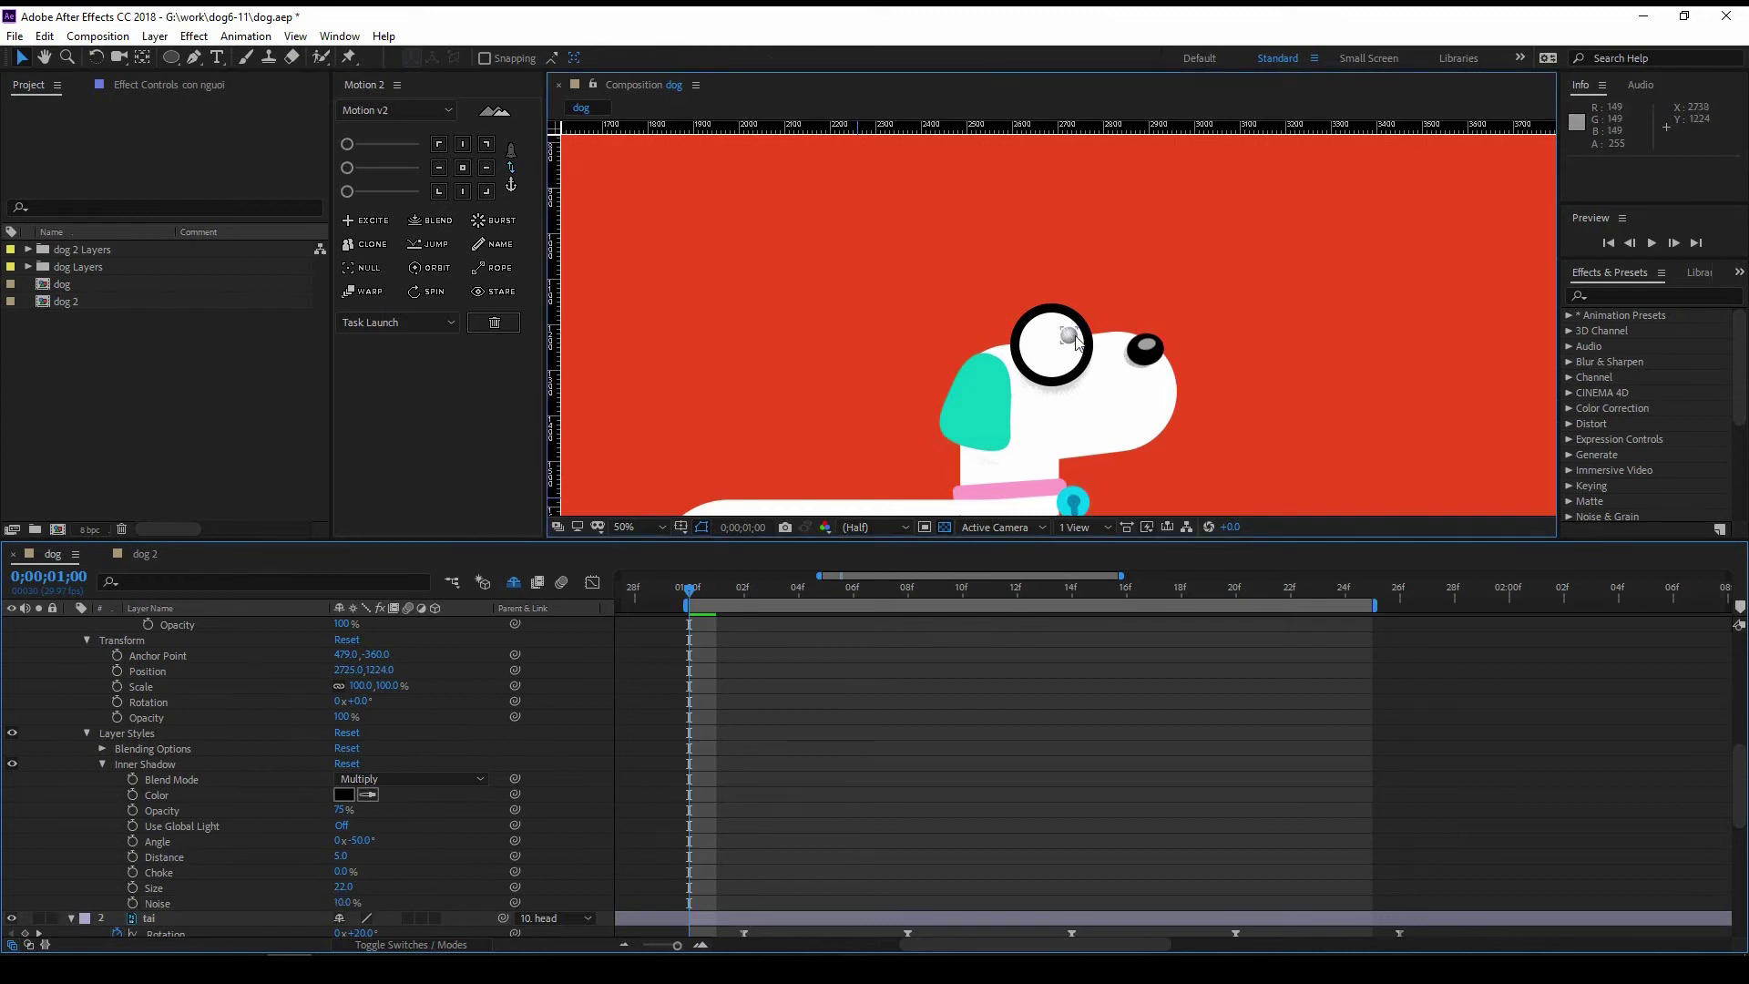
Step: Set the pupil fill to grey #737070 and the shadow colour to #2A2A2A, then save
{"action": "left_click", "coordinate": [635, 58]}
{"action": "left_click", "coordinate": [1199, 474]}
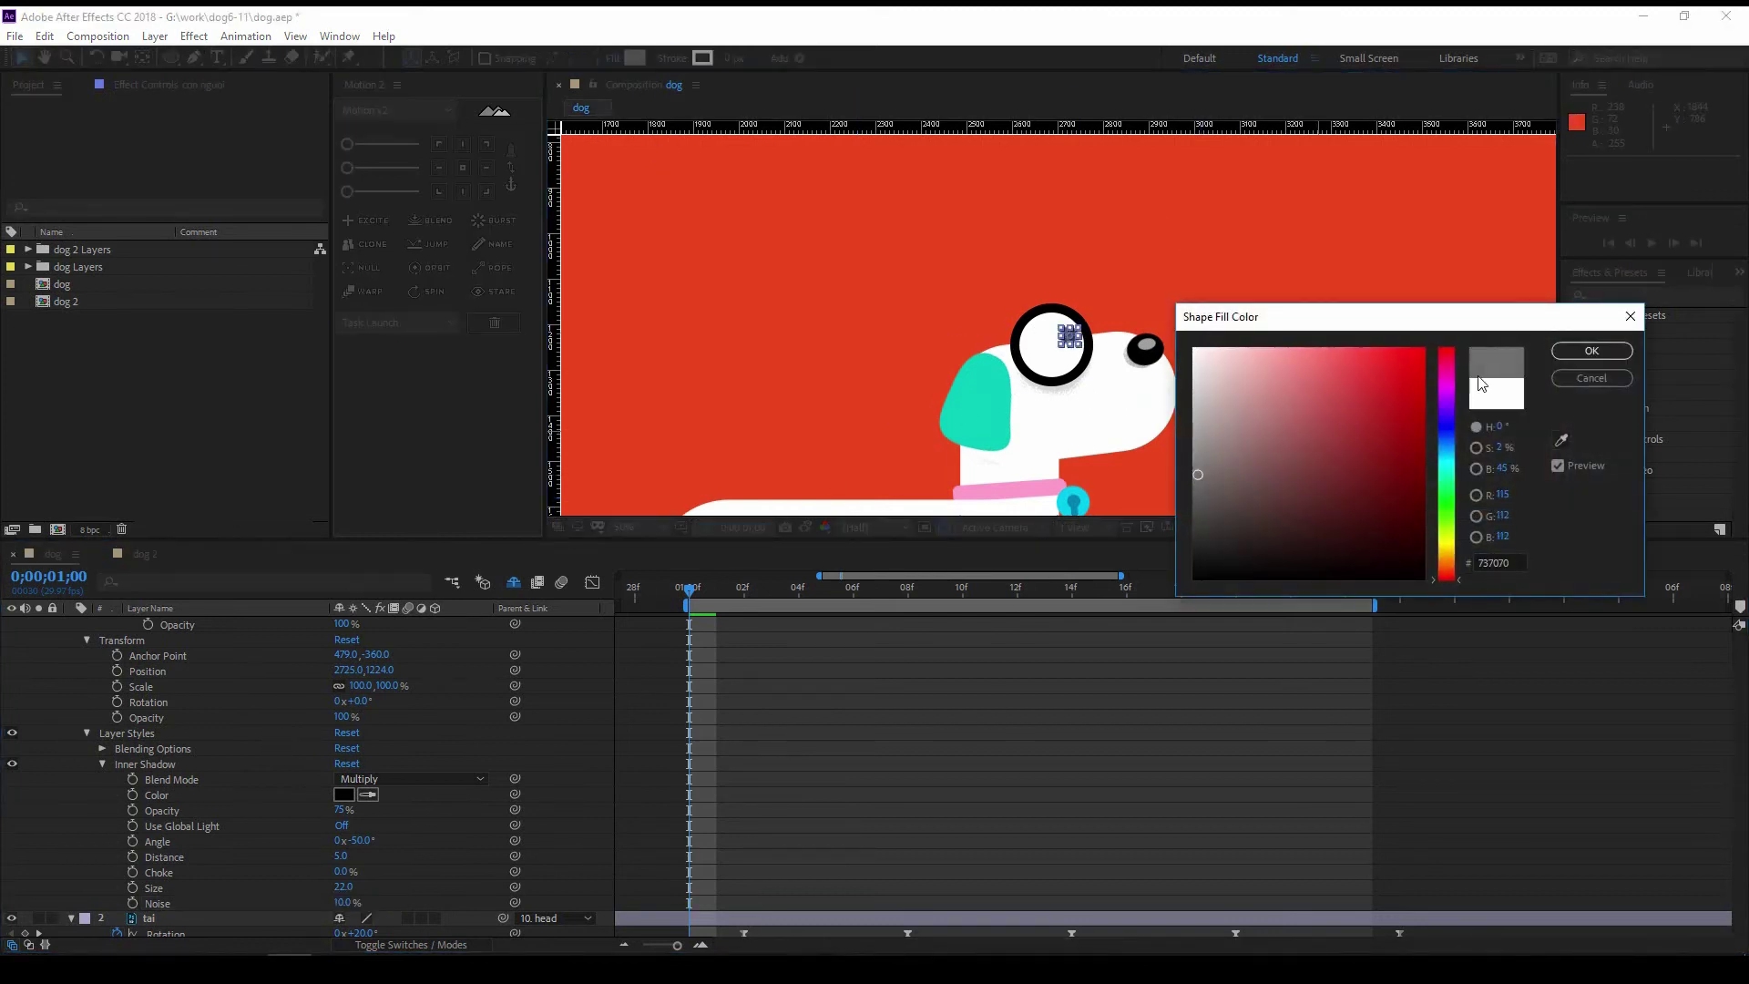
{"action": "left_click", "coordinate": [1592, 350]}
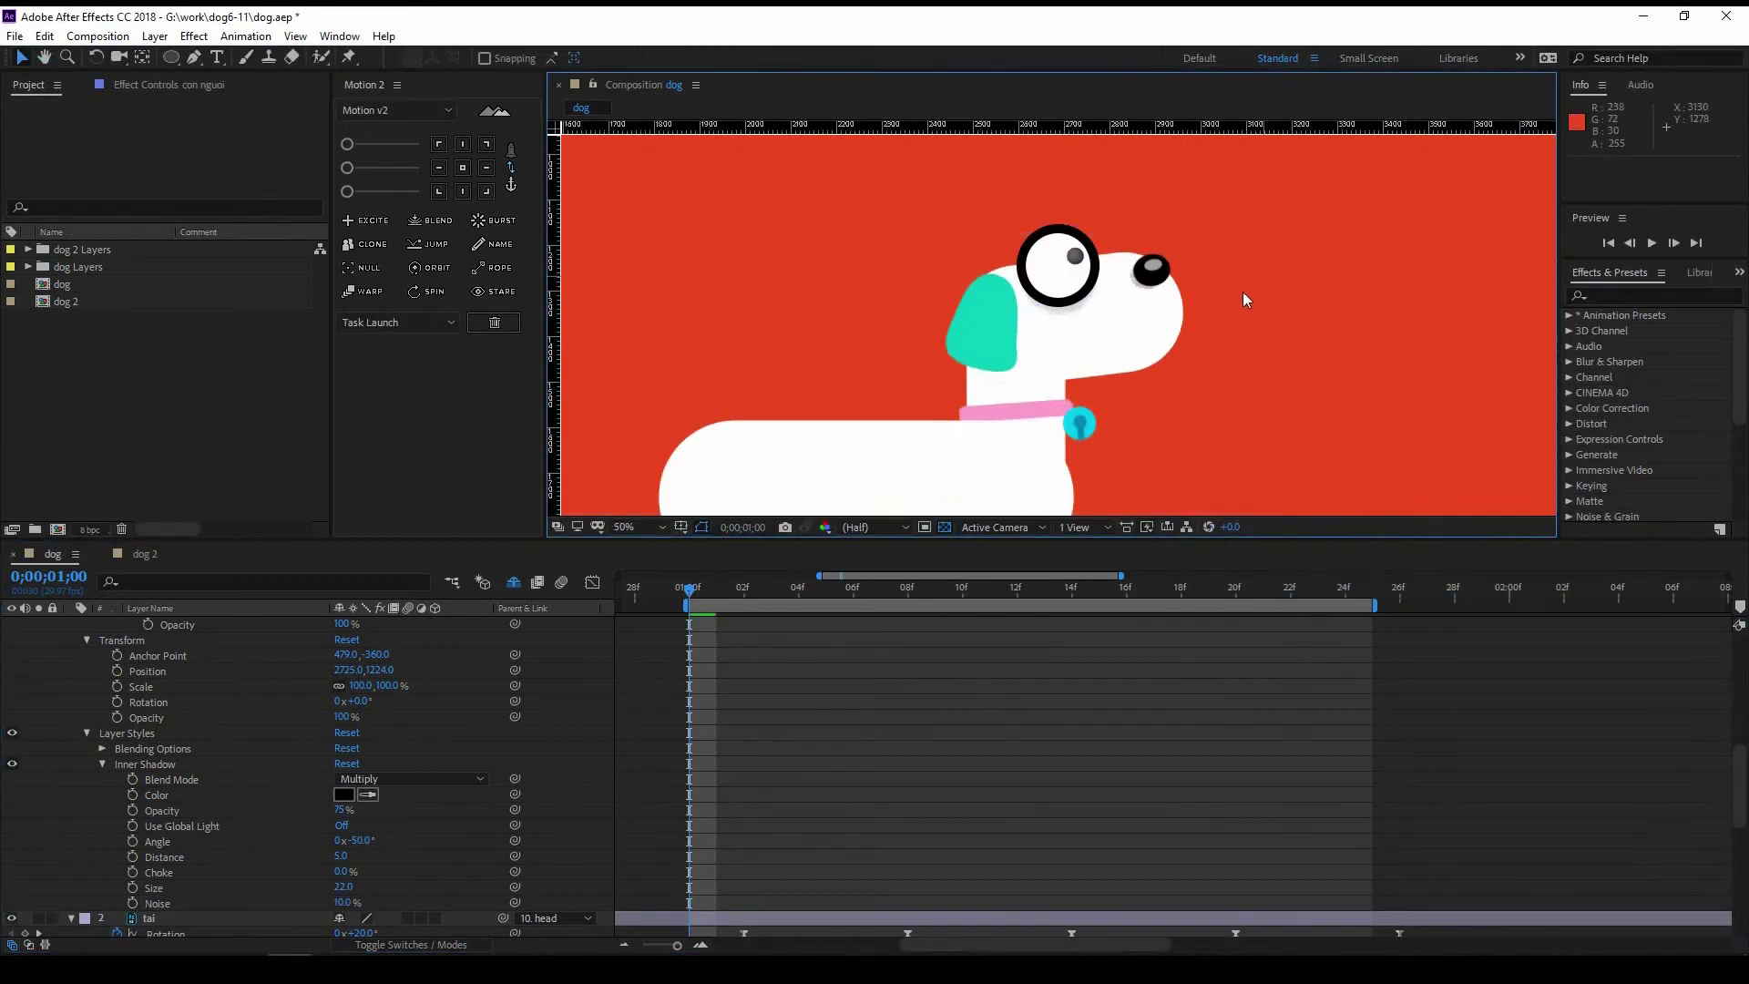
{"action": "left_click", "coordinate": [345, 795]}
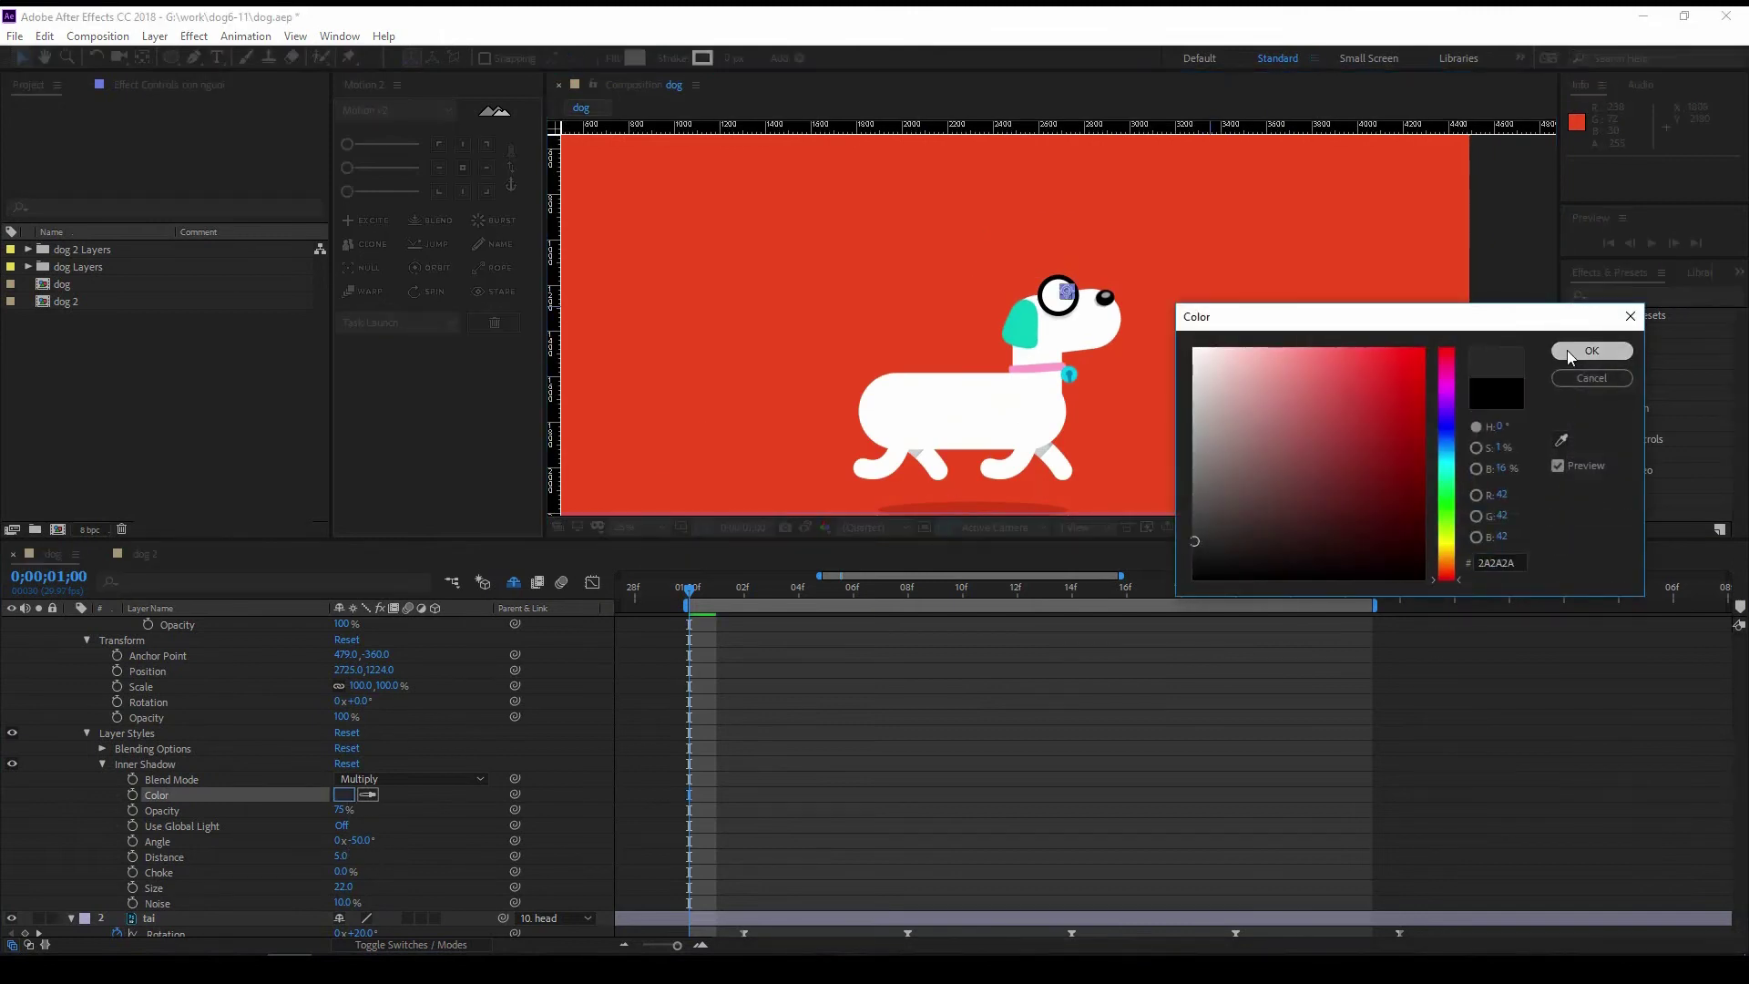
{"action": "left_click", "coordinate": [1586, 348]}
{"action": "key", "text": "ctrl+s"}
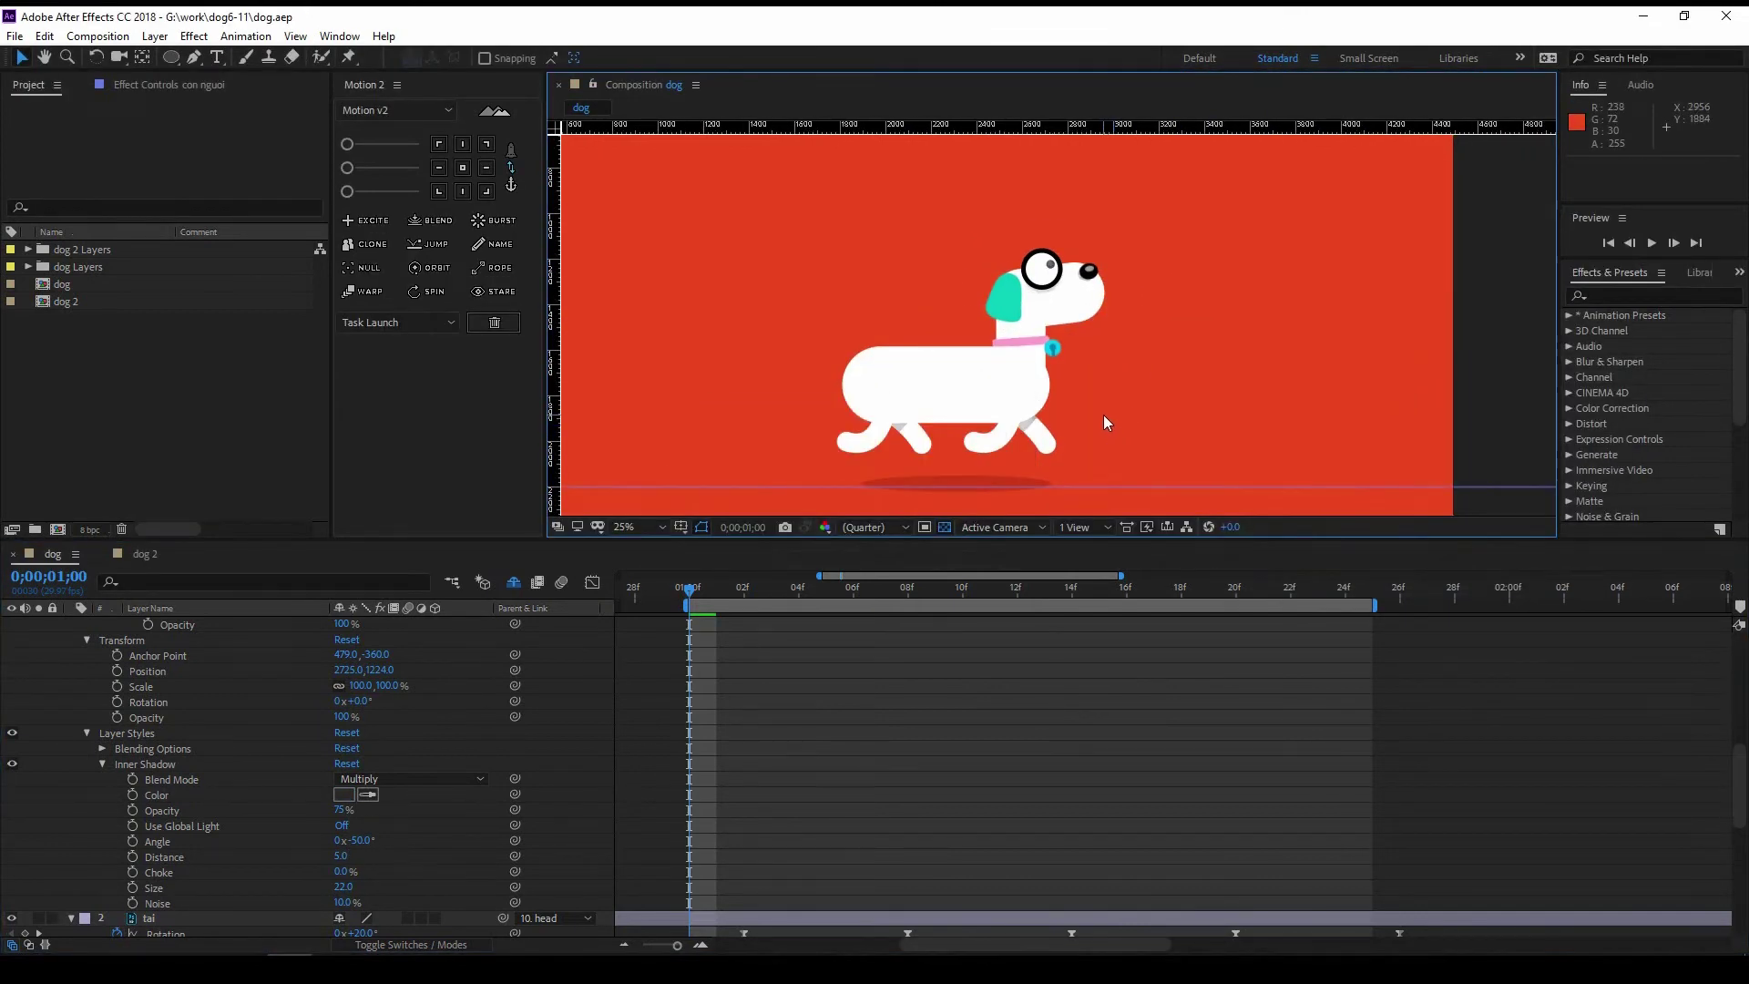
{"action": "scroll", "coordinate": [310, 831], "scroll_direction": "up", "scroll_amount": 5}
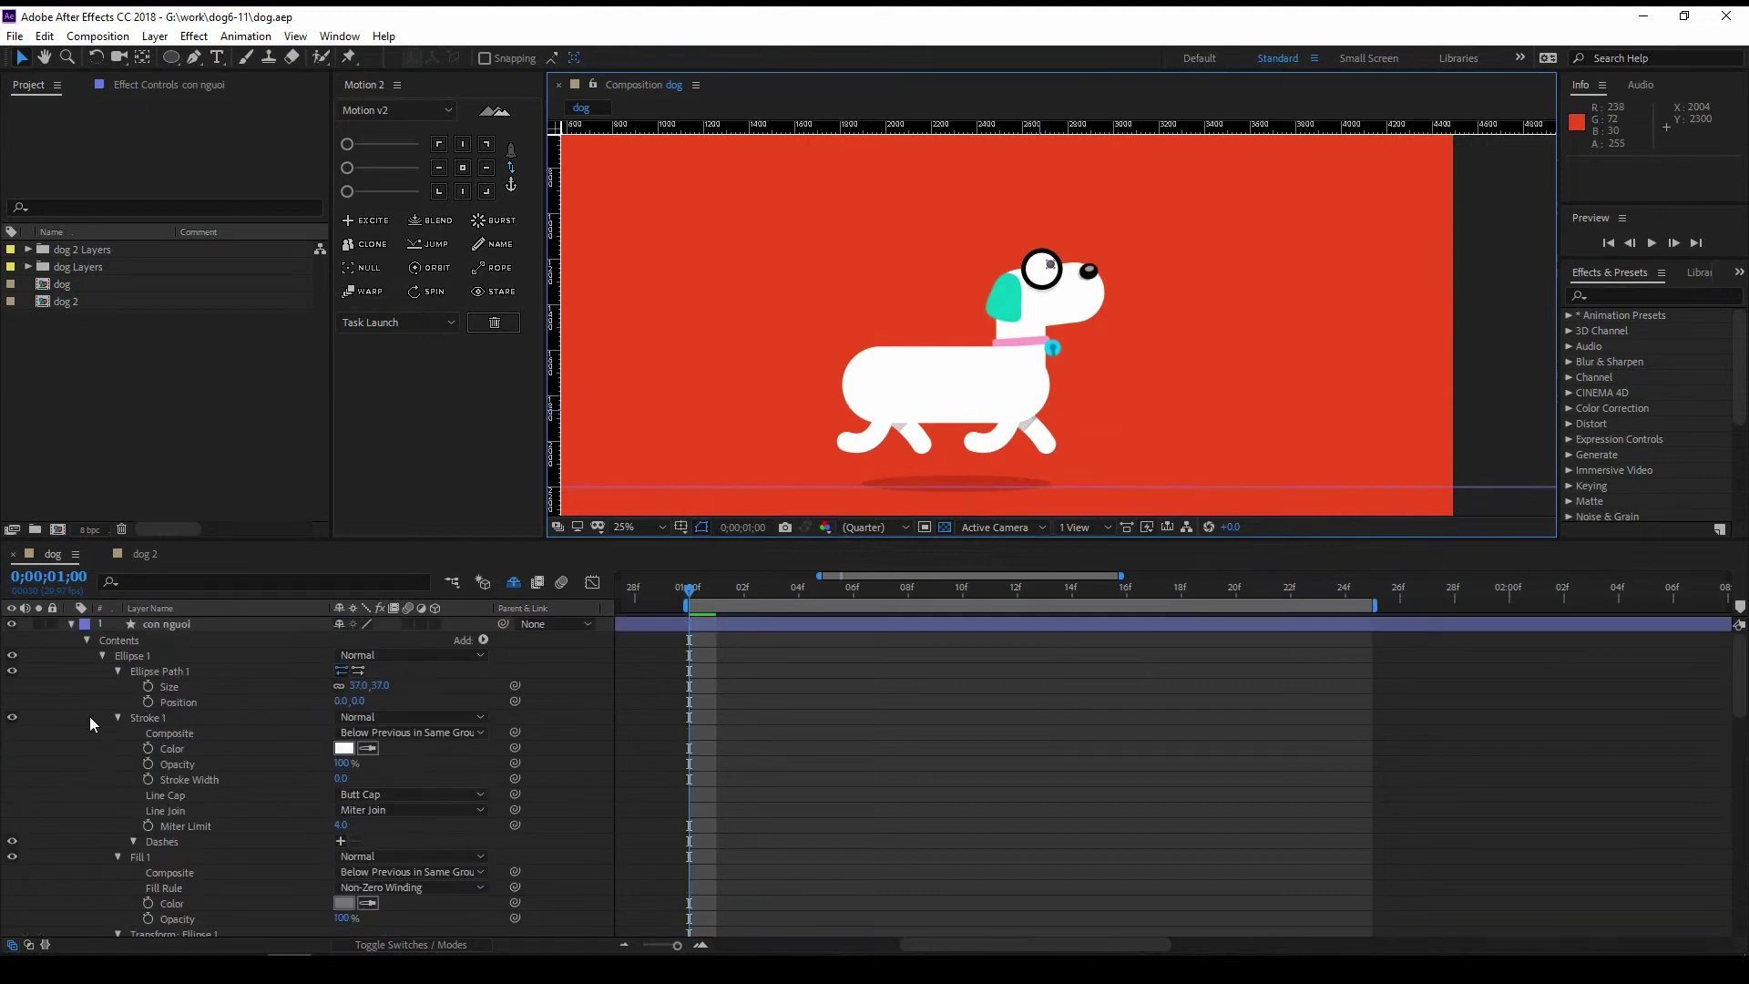
Step: Inspect and delete the Shape 70 copy layer
{"action": "left_click", "coordinate": [71, 624]}
{"action": "scroll", "coordinate": [209, 856], "scroll_direction": "down", "scroll_amount": 2}
{"action": "left_click", "coordinate": [168, 903]}
{"action": "left_click", "coordinate": [41, 902]}
{"action": "left_click", "coordinate": [40, 902]}
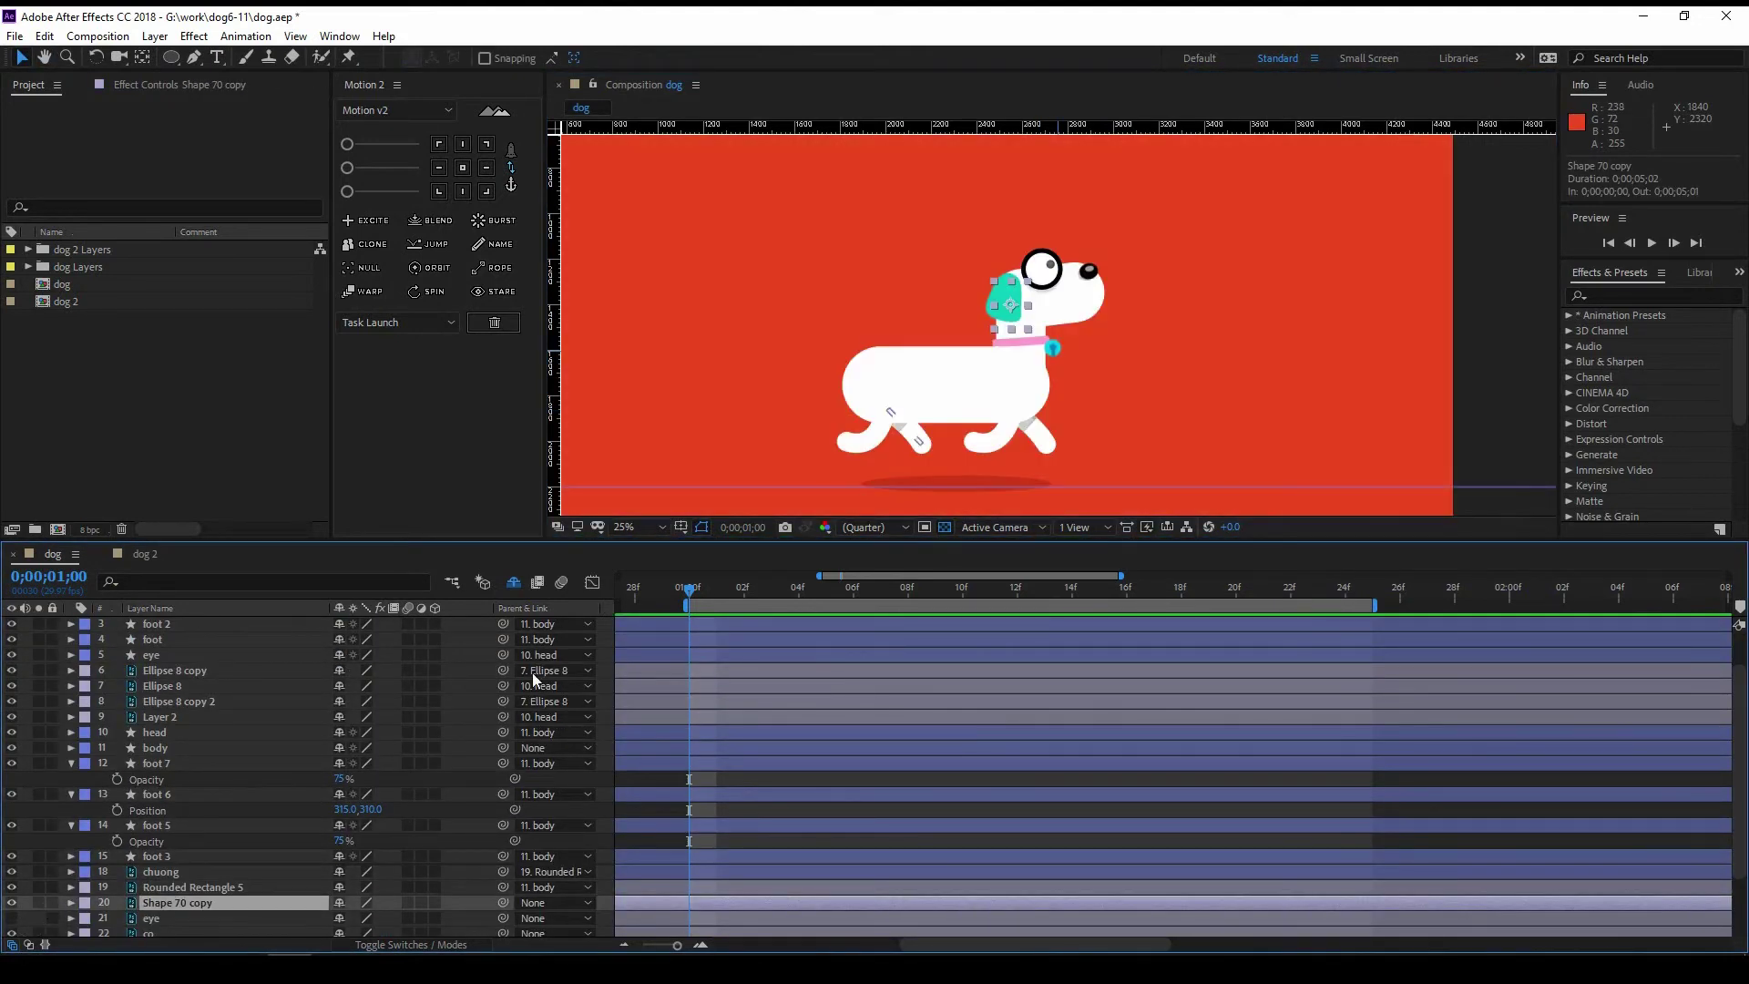
{"action": "key", "text": "Delete"}
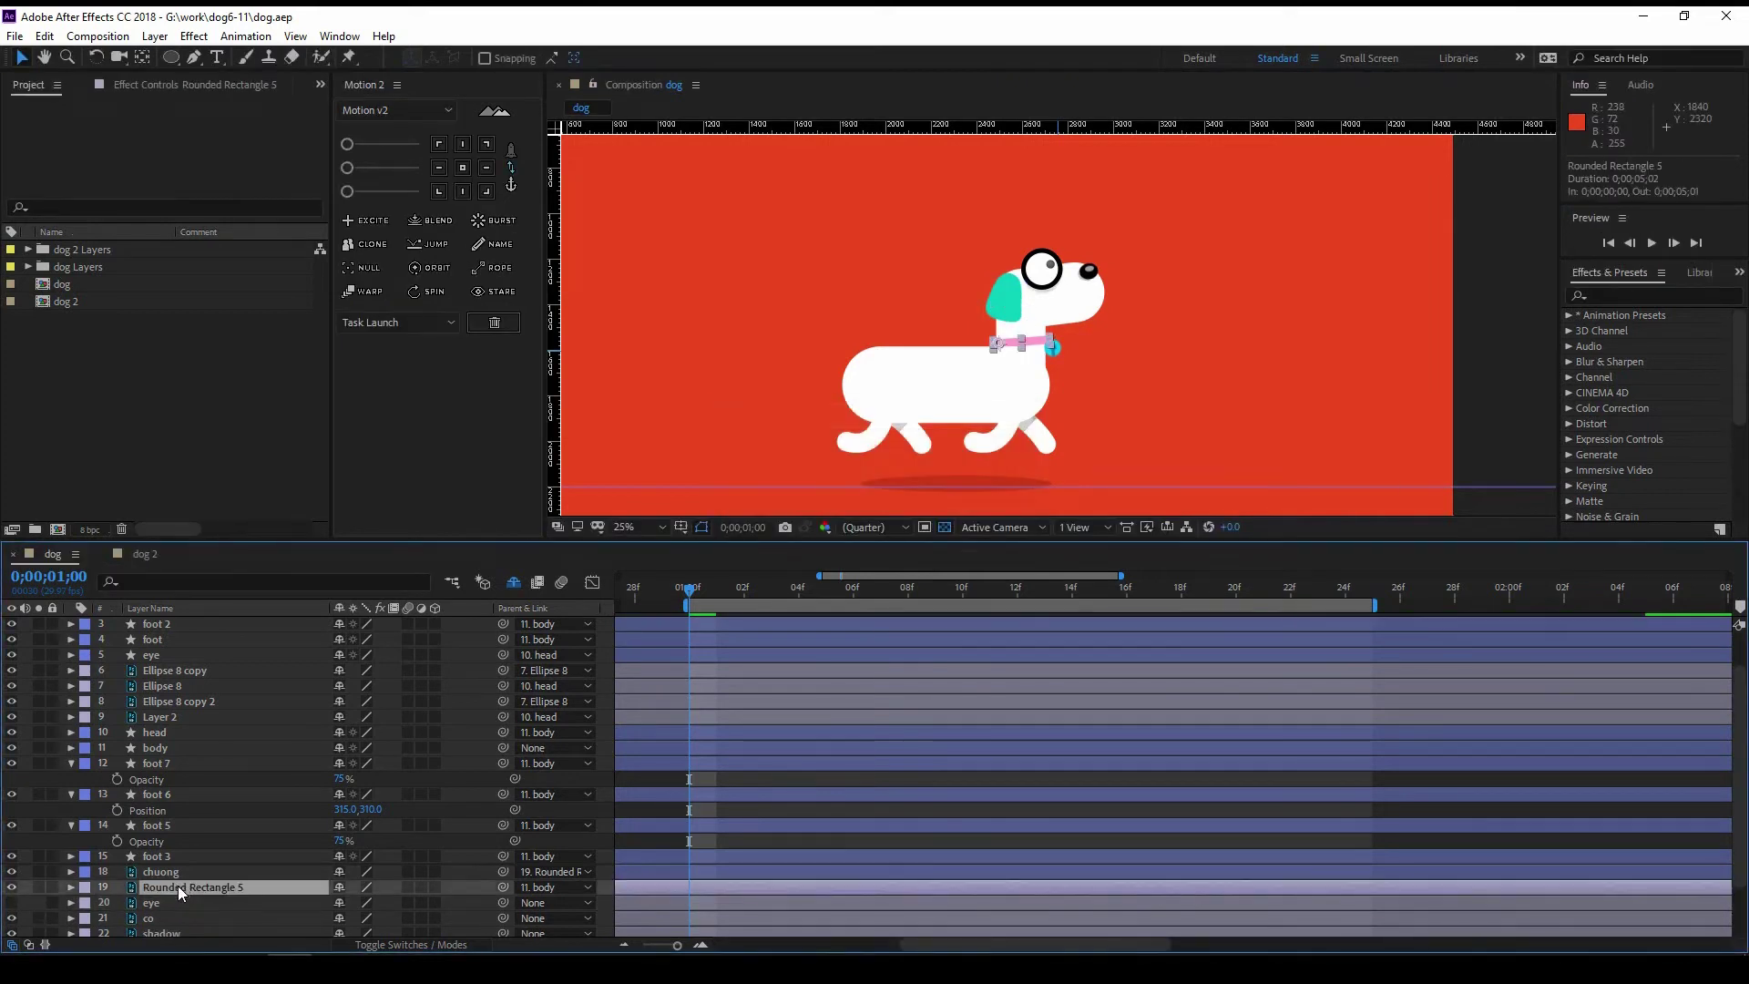
Step: Keyframe the chuong bell's rotation, tilting it to about -26.8° with the Rotation tool
{"action": "left_click", "coordinate": [166, 875]}
{"action": "key", "text": "r"}
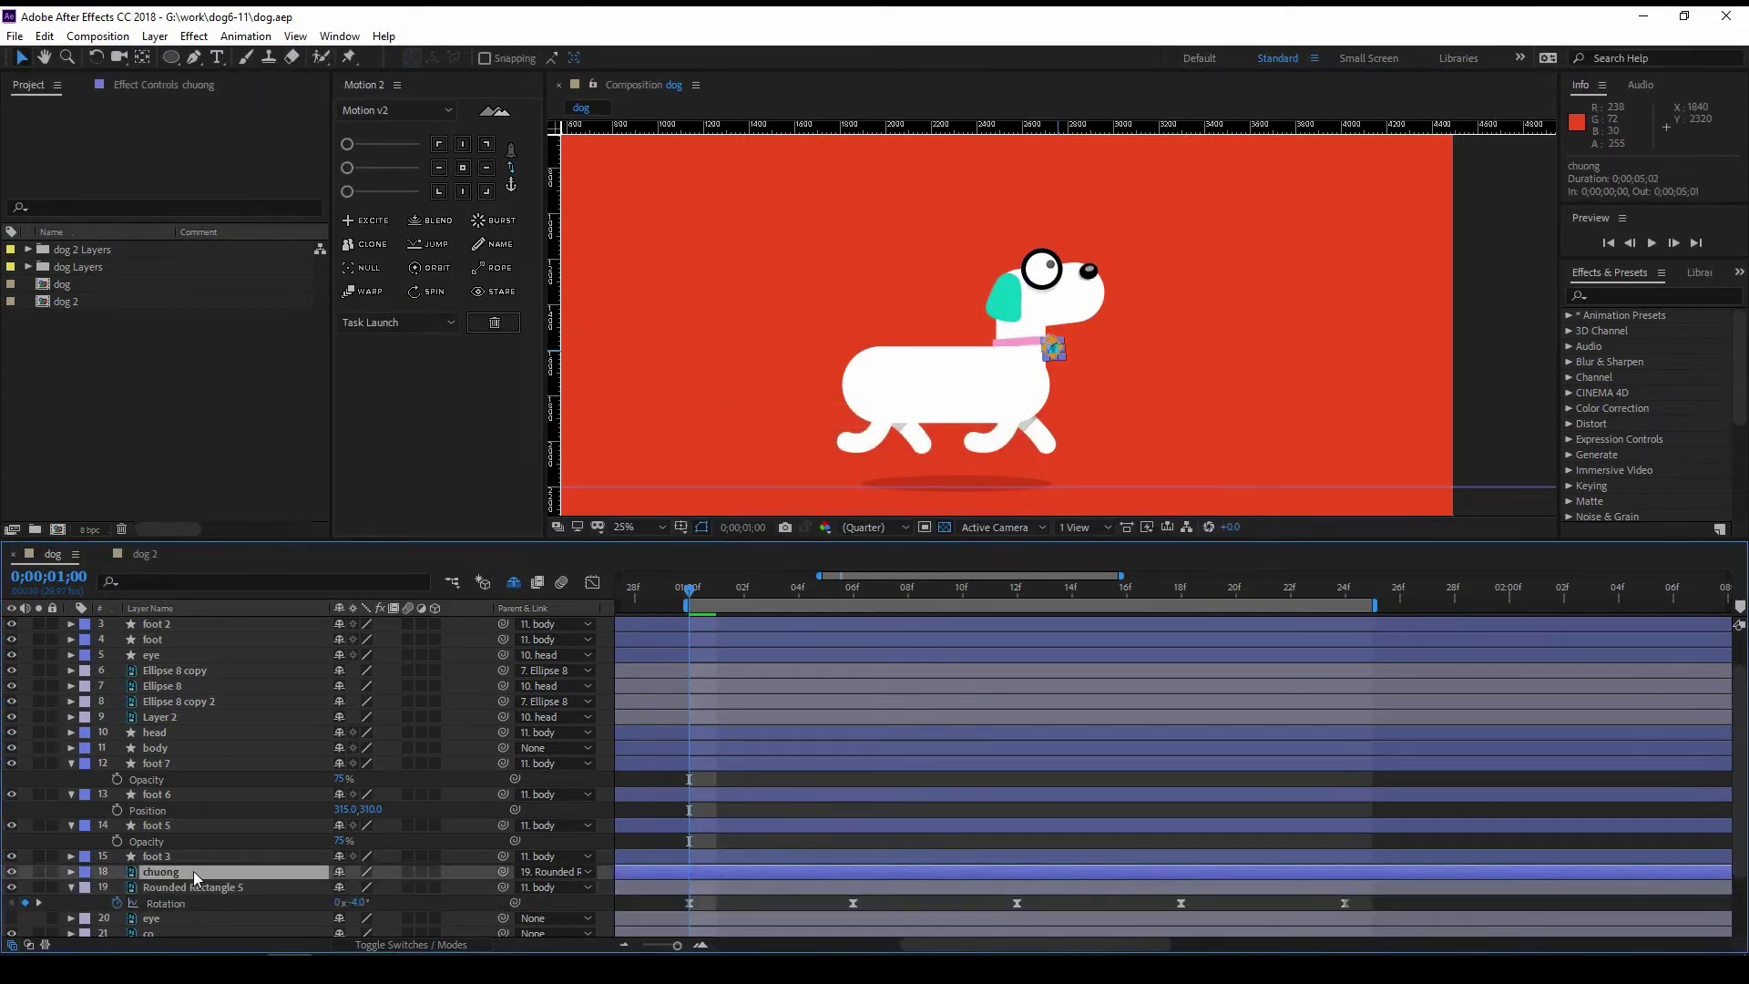
{"action": "left_click", "coordinate": [117, 887]}
{"action": "scroll", "coordinate": [1057, 348], "scroll_direction": "up", "scroll_amount": 2}
{"action": "key", "text": "w"}
{"action": "left_click_drag", "start_coordinate": [1064, 365], "coordinate": [1057, 396]}
{"action": "left_click", "coordinate": [838, 592]}
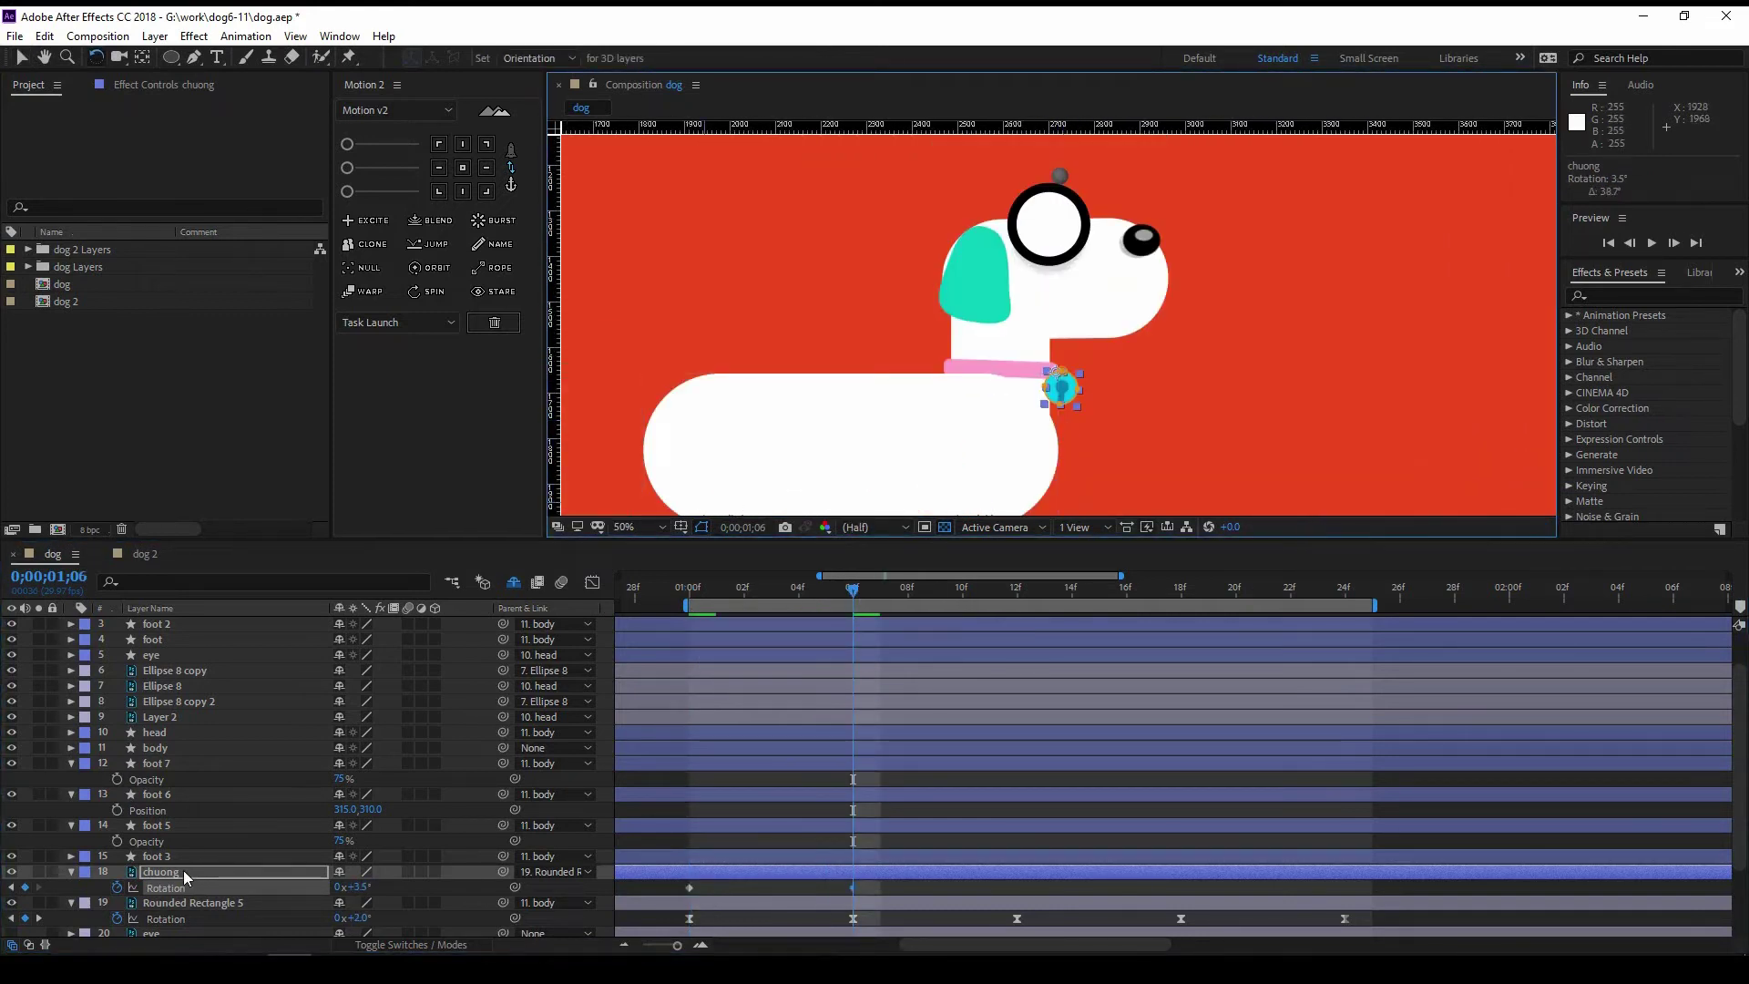
{"action": "key", "text": "ctrl+Down"}
{"action": "key", "text": "ctrl+Up"}
Step: Move the bell and collar layers above the body layer, unlocking Rectangle 4 and Ellipse 10
{"action": "left_click", "coordinate": [514, 581]}
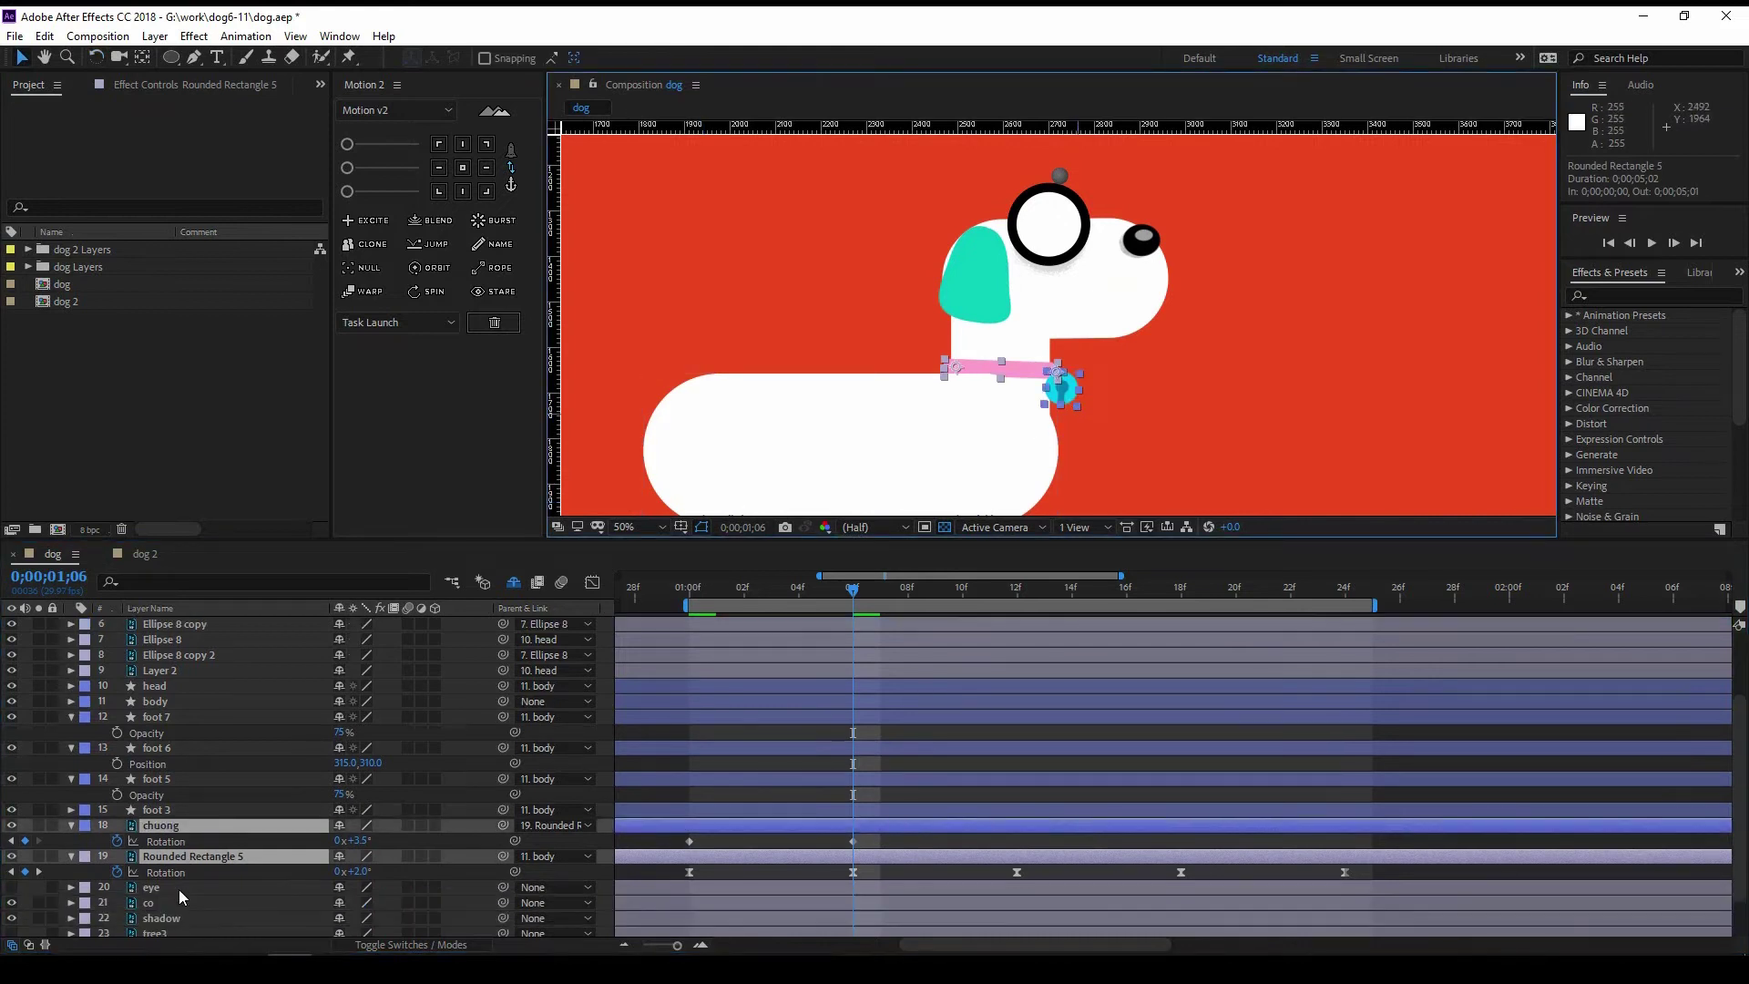
{"action": "scroll", "coordinate": [244, 786], "scroll_direction": "down", "scroll_amount": 3}
{"action": "left_click", "coordinate": [52, 757]}
{"action": "left_click", "coordinate": [168, 756]}
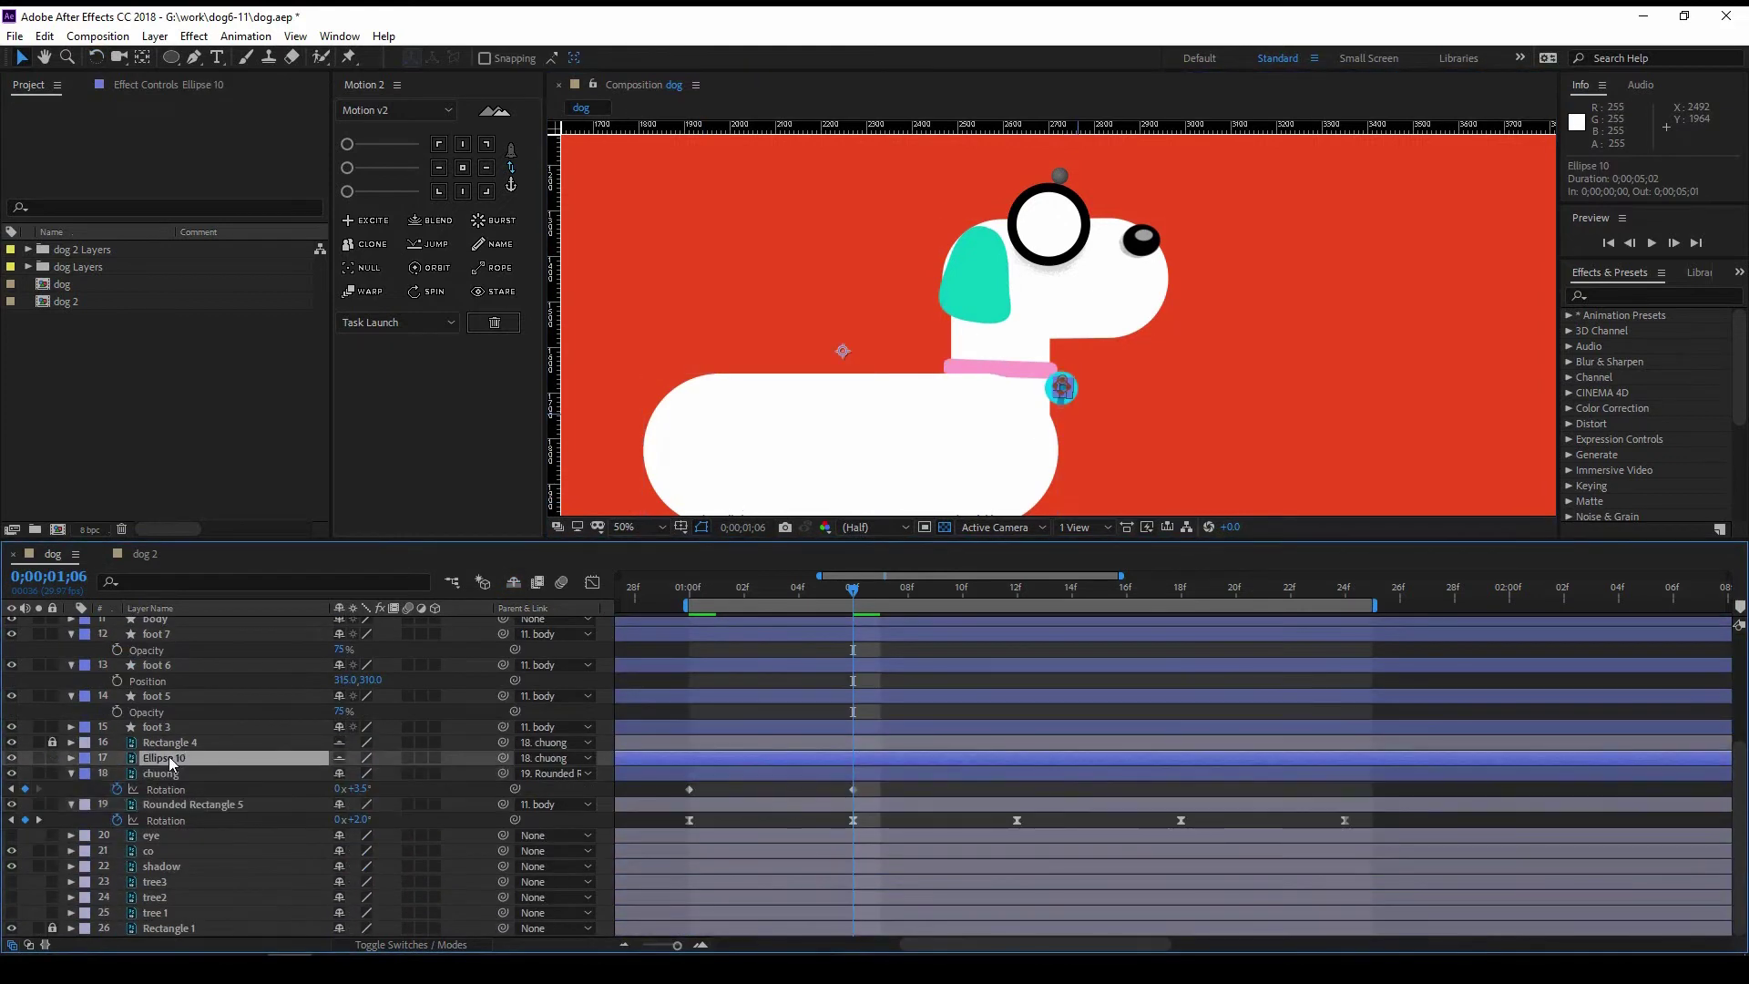
{"action": "left_click", "coordinate": [52, 742]}
{"action": "left_click", "coordinate": [166, 742]}
{"action": "left_click", "coordinate": [168, 804], "text": "shift"}
{"action": "left_click_drag", "start_coordinate": [167, 804], "coordinate": [228, 707]}
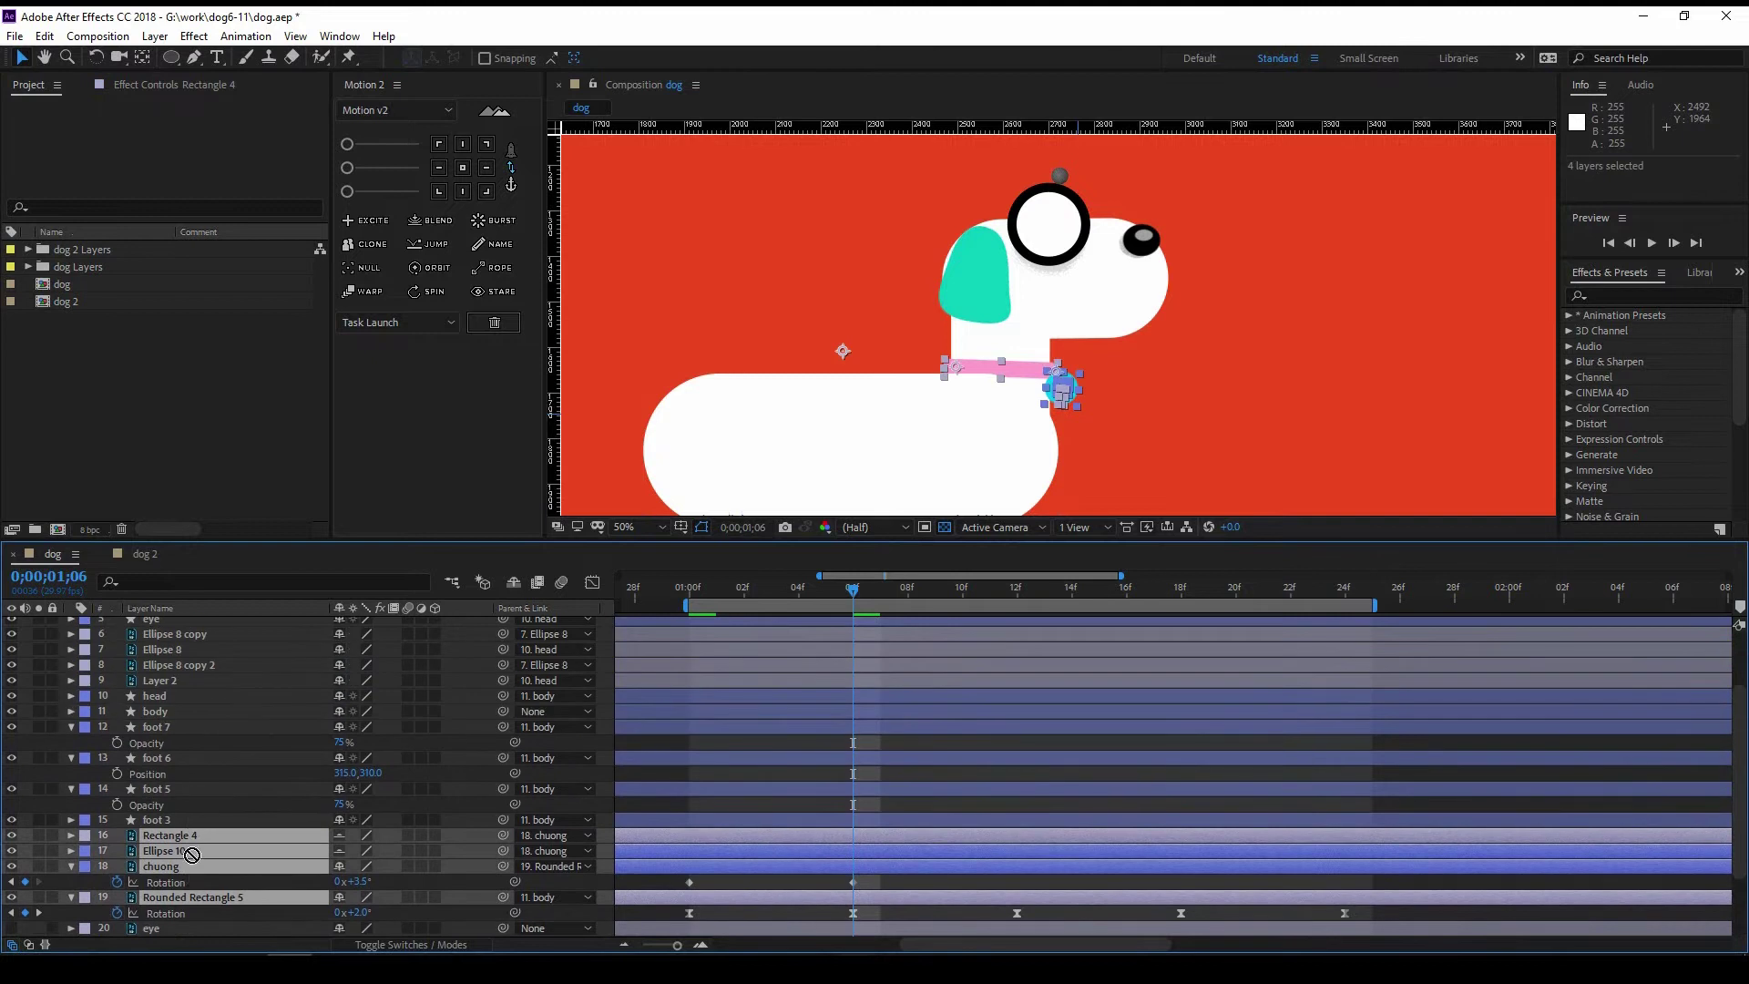
{"action": "left_click", "coordinate": [1062, 390]}
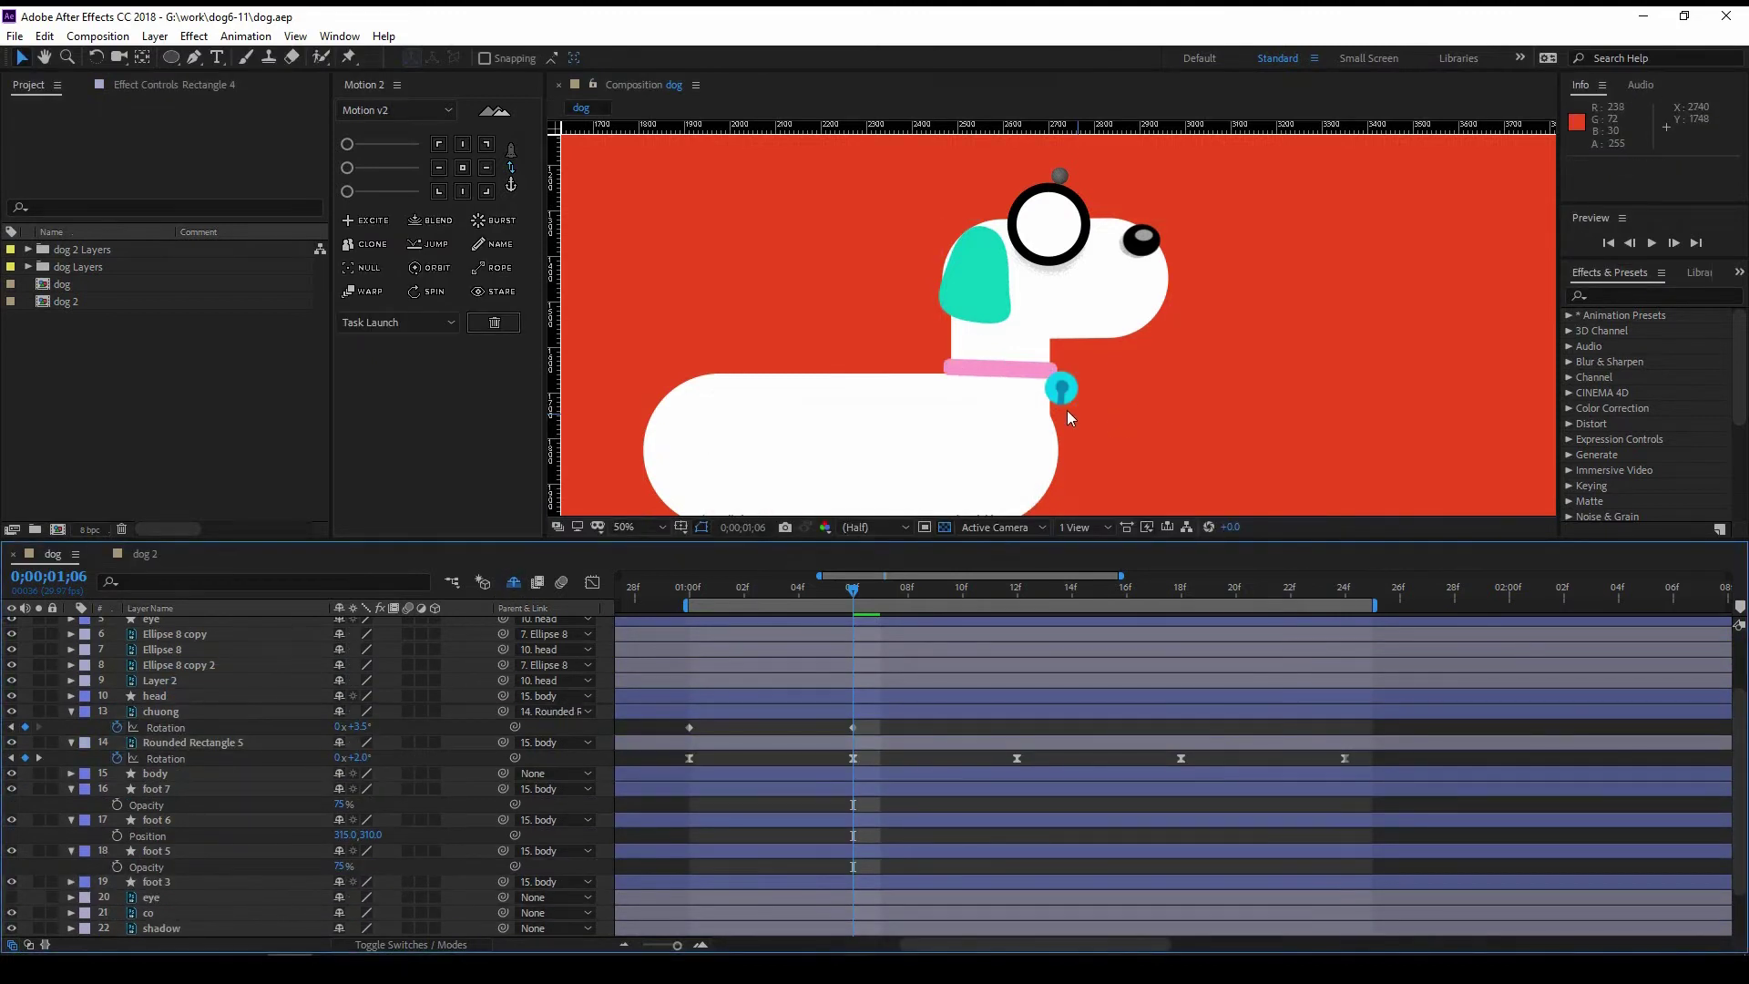
{"action": "left_click", "coordinate": [514, 581]}
Step: Copy the first bell rotation keyframe and apply Easy Ease to all bell keyframes
{"action": "left_click_drag", "start_coordinate": [699, 594], "coordinate": [1017, 638]}
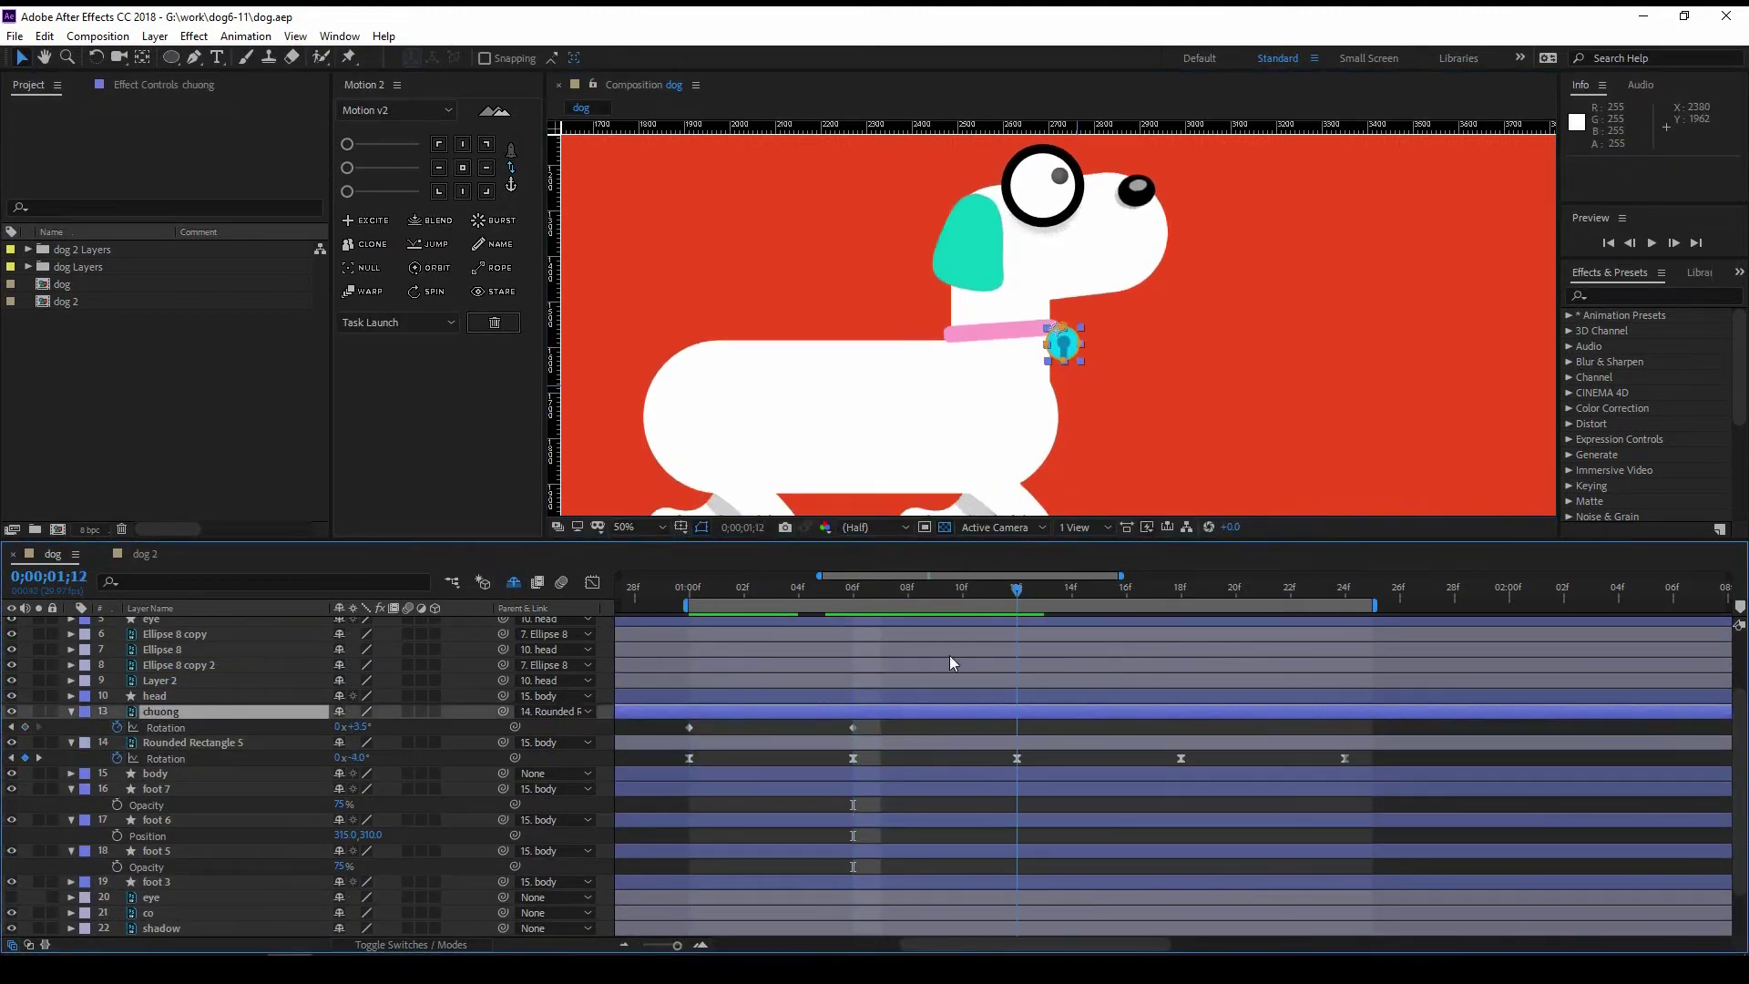
{"action": "key", "text": "ctrl+c"}
{"action": "left_click_drag", "start_coordinate": [921, 758], "coordinate": [682, 735]}
{"action": "right_click", "coordinate": [684, 731]}
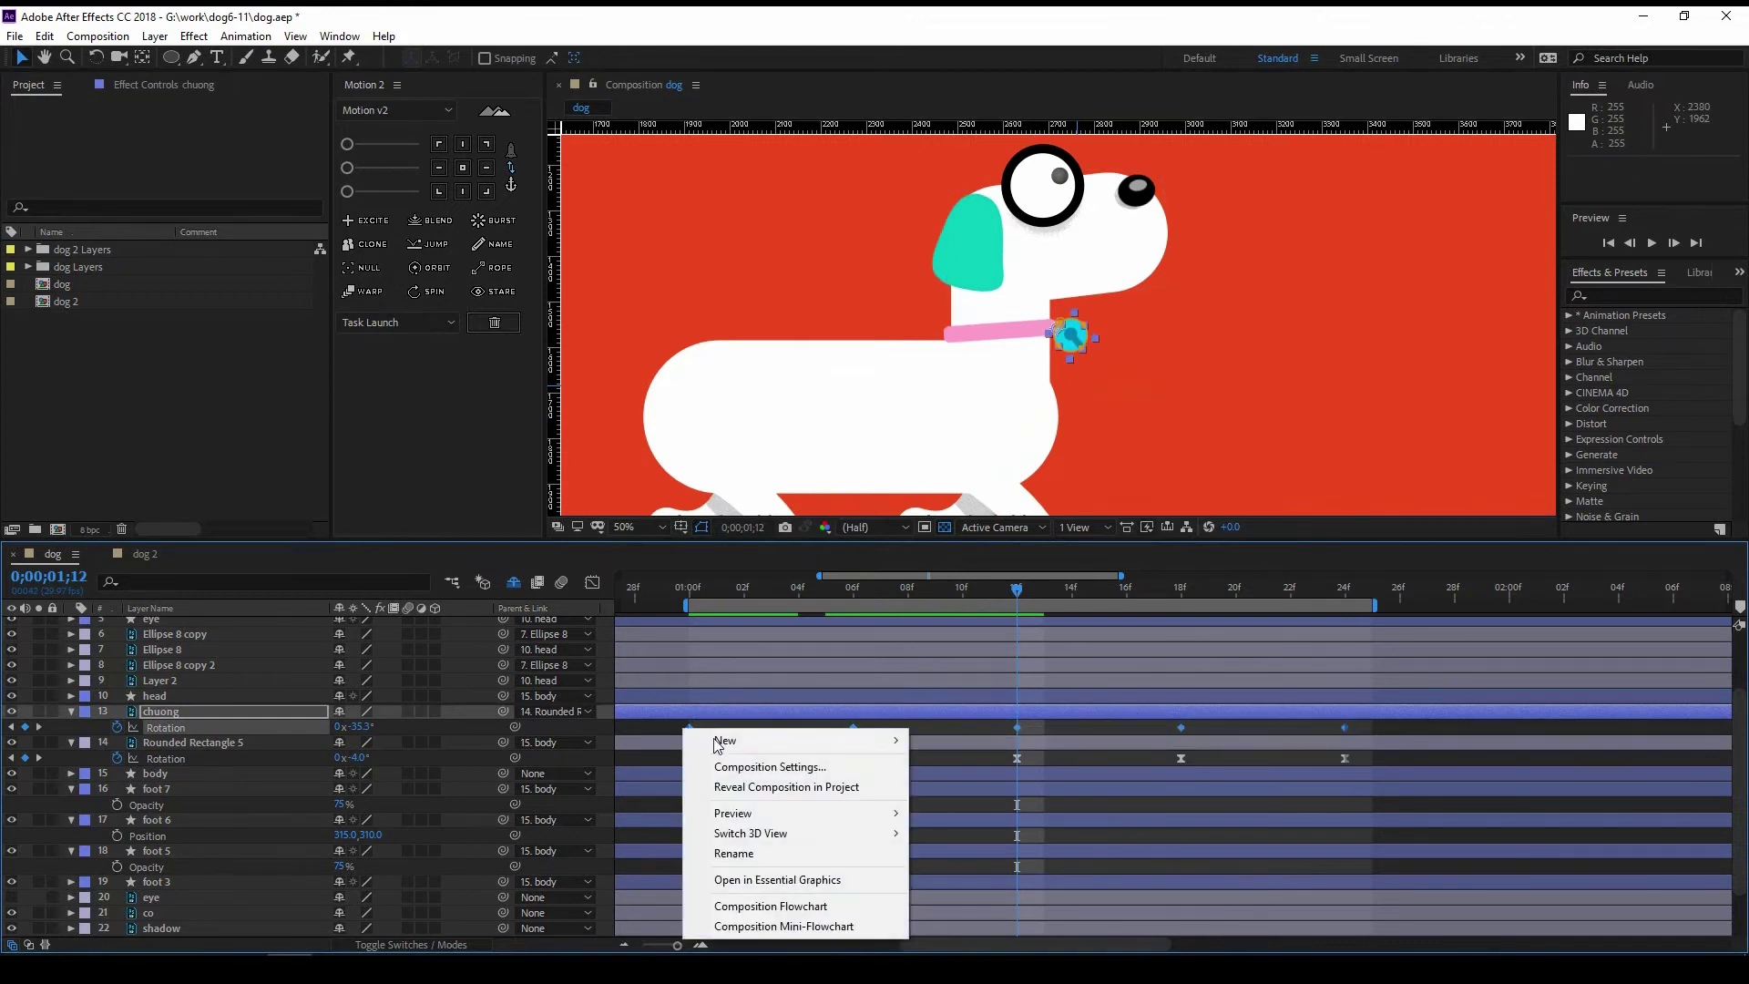
{"action": "right_click", "coordinate": [687, 724]}
{"action": "mouse_move", "coordinate": [762, 707]}
{"action": "left_click", "coordinate": [989, 786]}
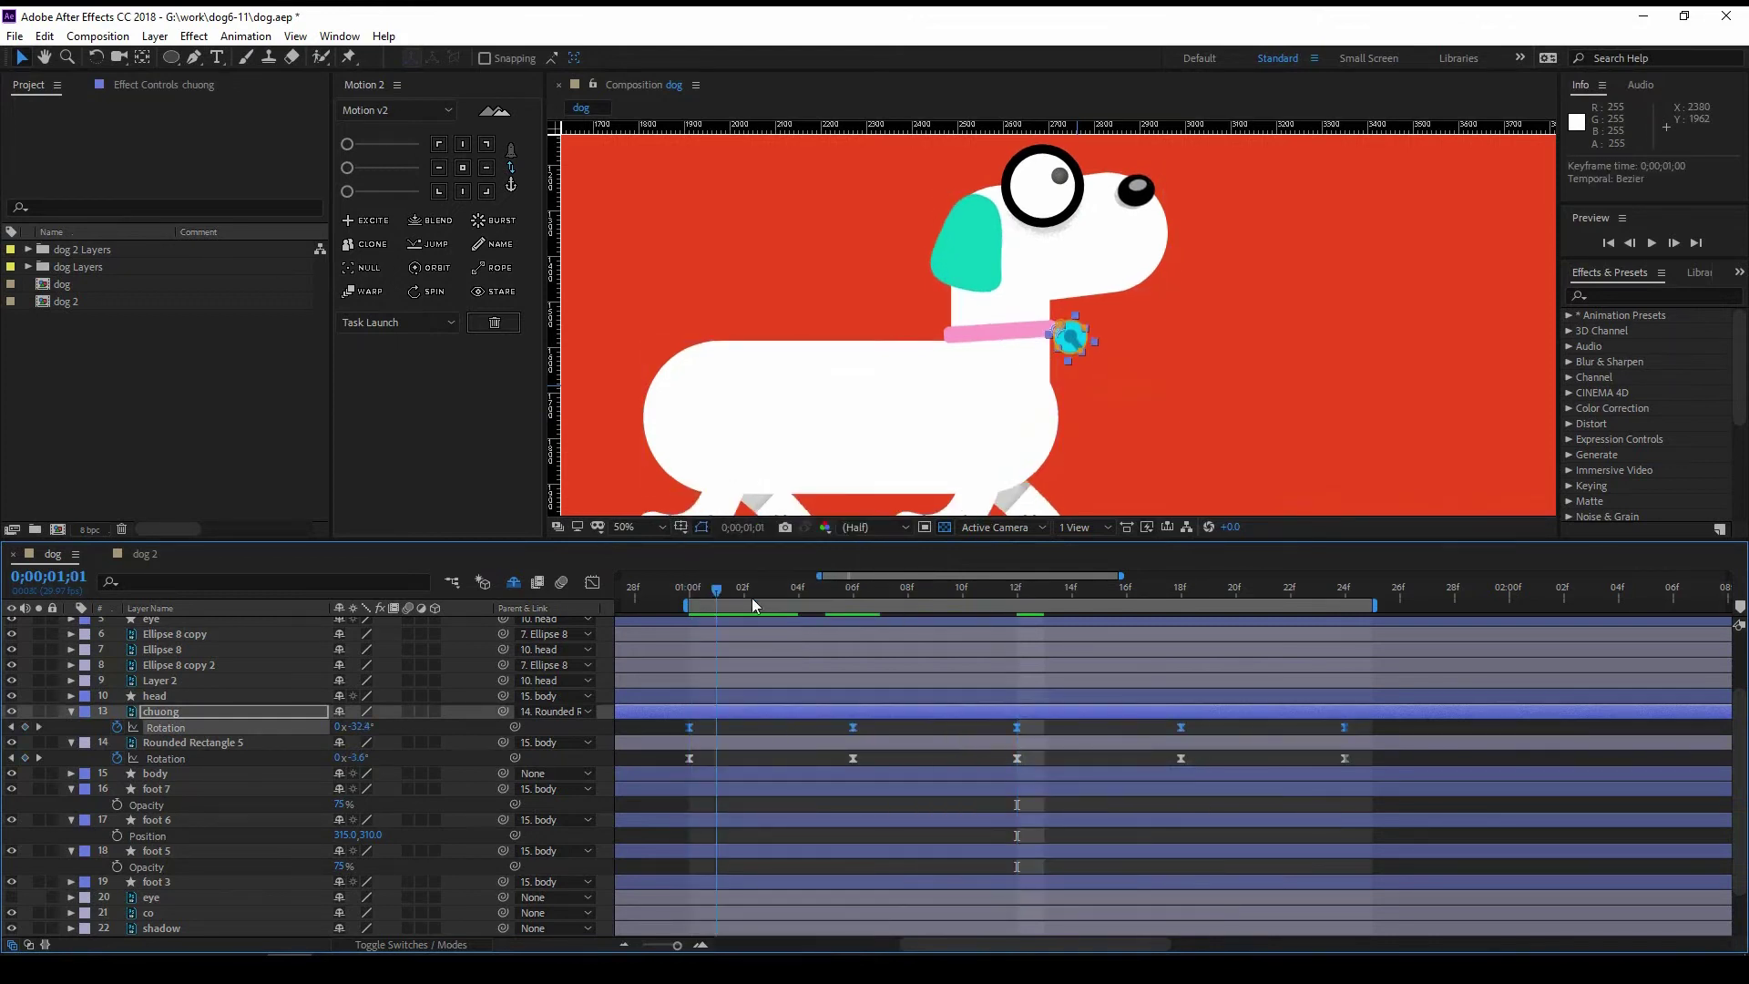
Step: Shift the bell's rotation keyframes one frame later and preview the swing
{"action": "left_click", "coordinate": [1048, 587]}
{"action": "left_click_drag", "start_coordinate": [1363, 725], "coordinate": [774, 727]}
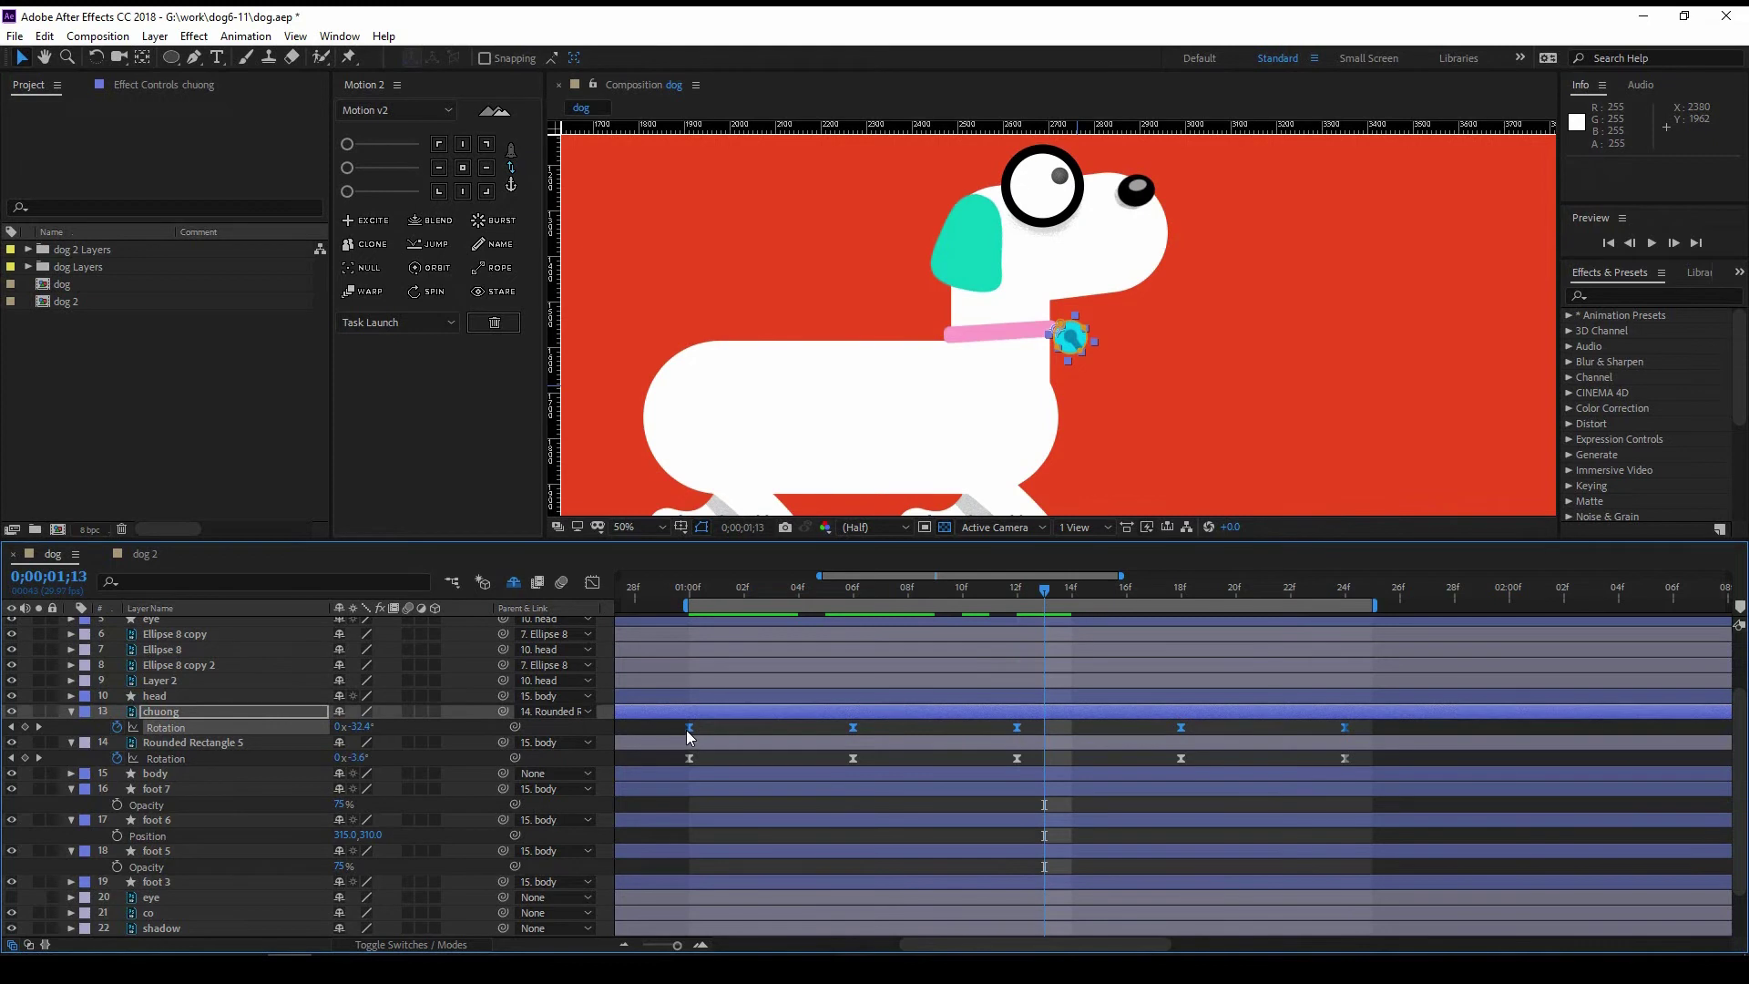
{"action": "key", "text": "space"}
{"action": "key", "text": "space"}
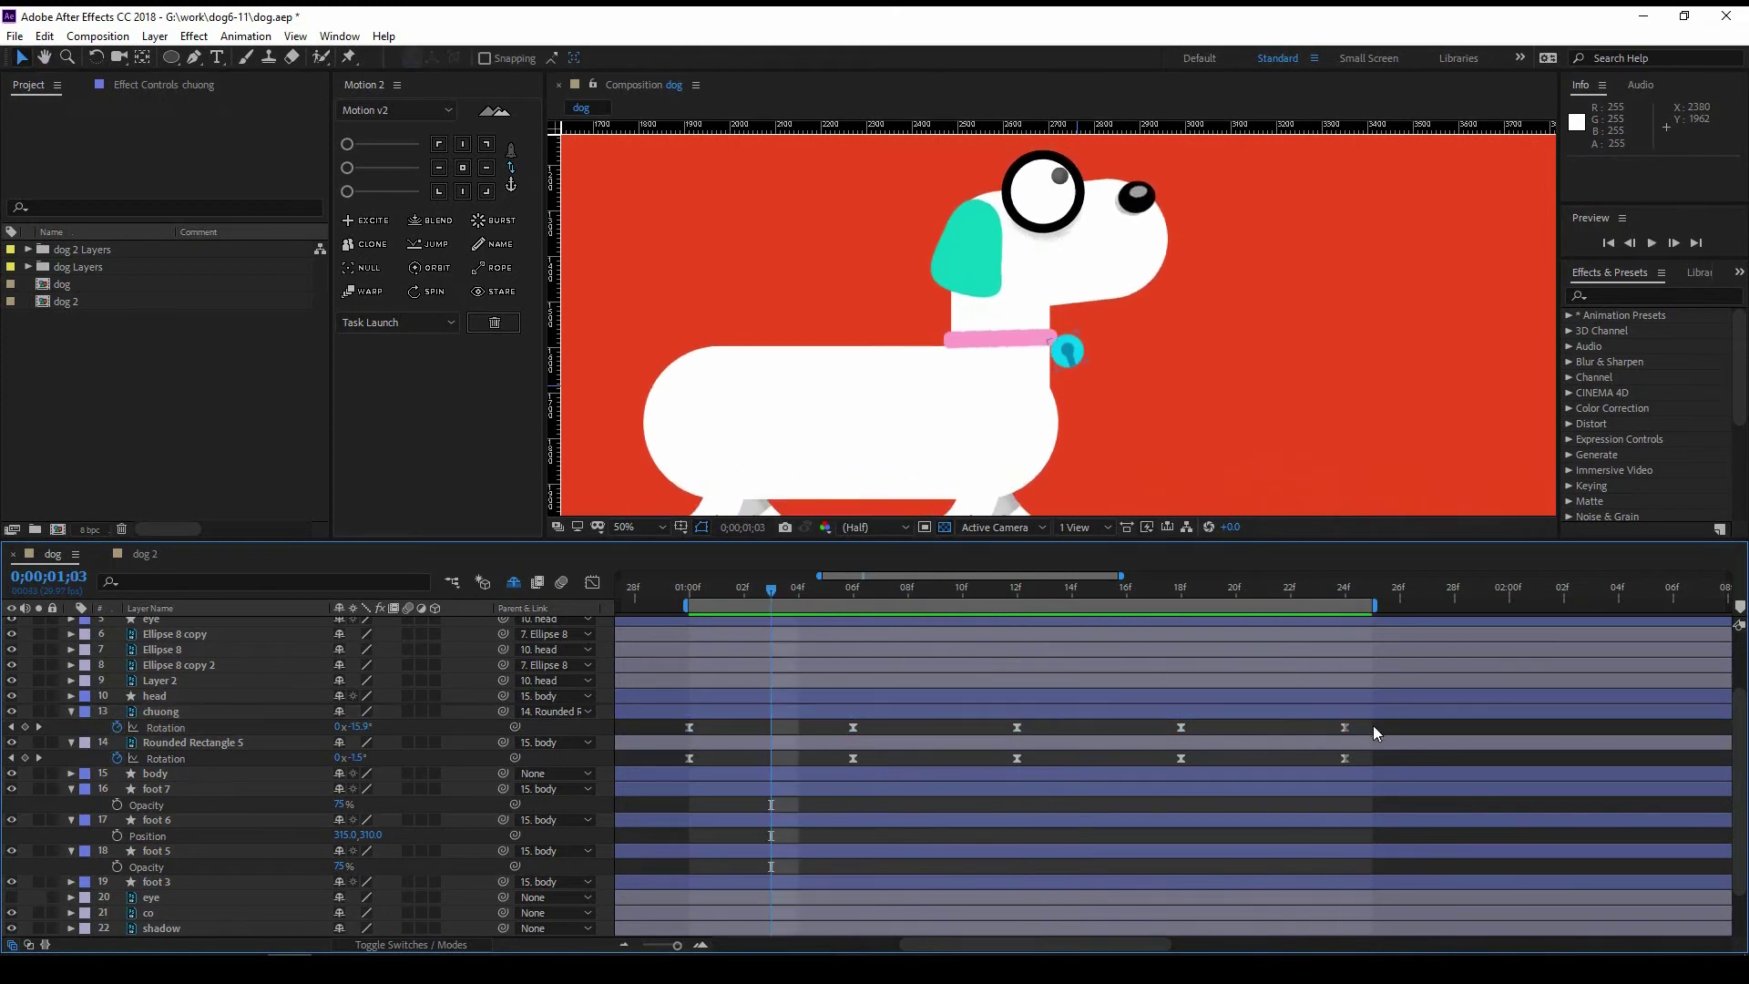
{"action": "key", "text": "alt+Right"}
{"action": "key", "text": "space"}
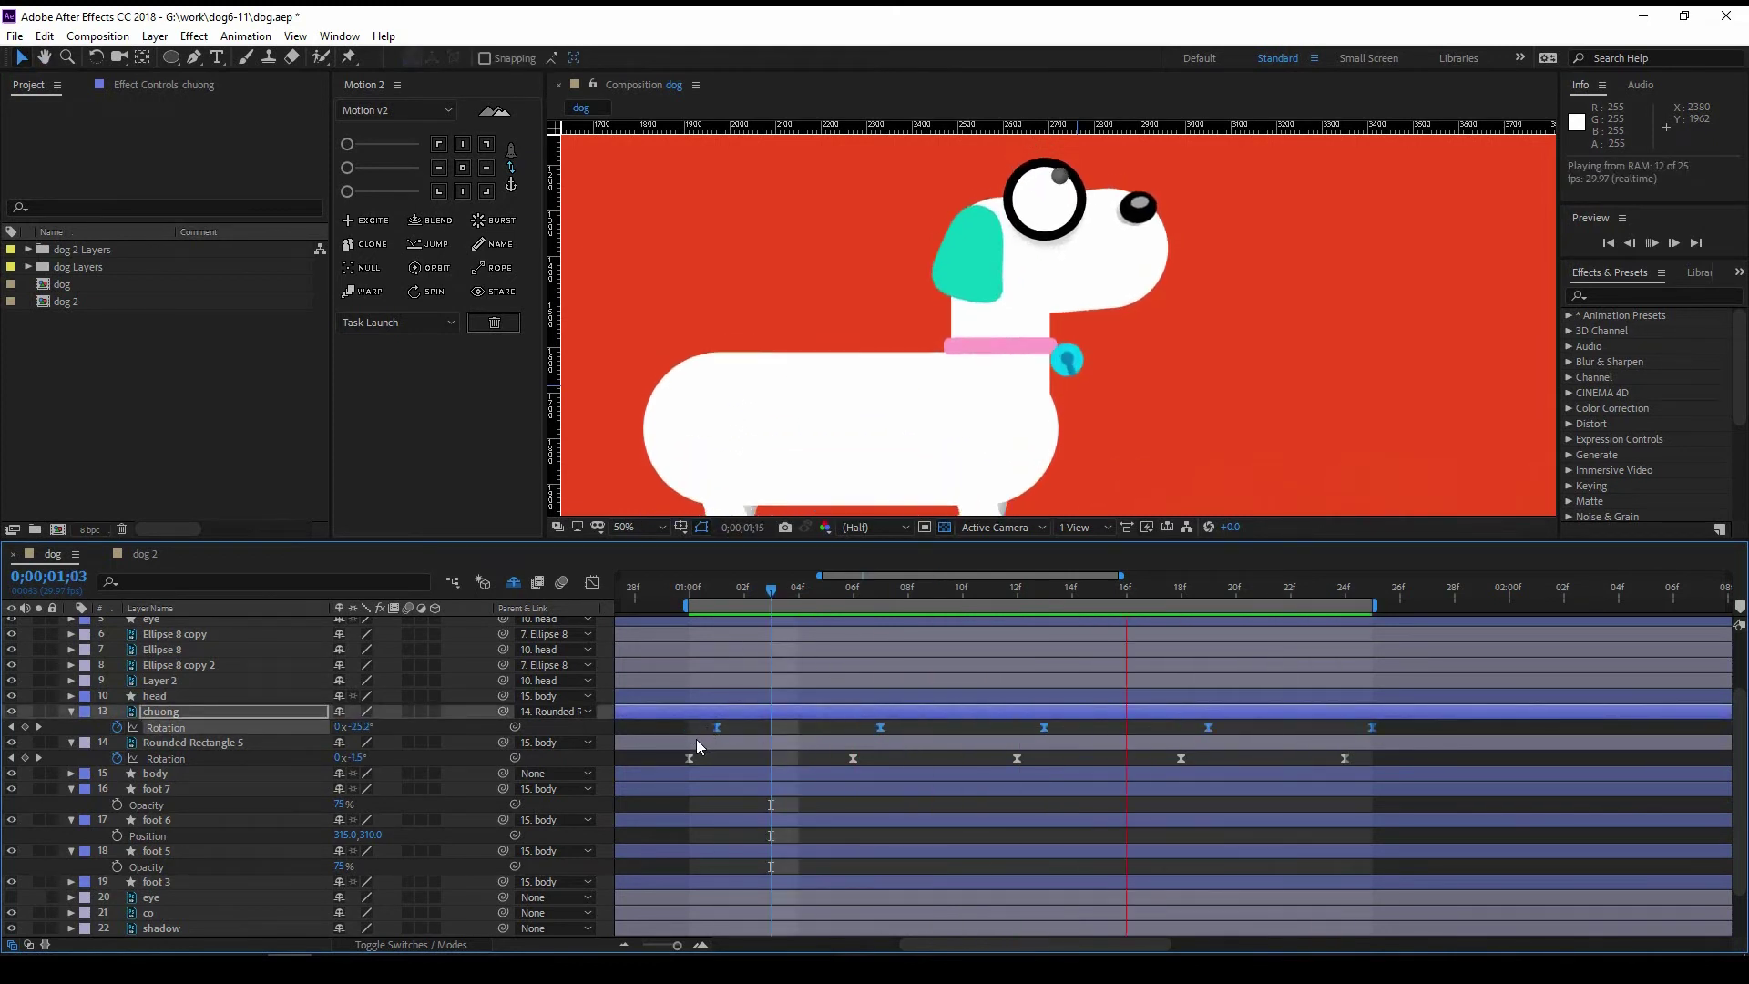
{"action": "key", "text": "space"}
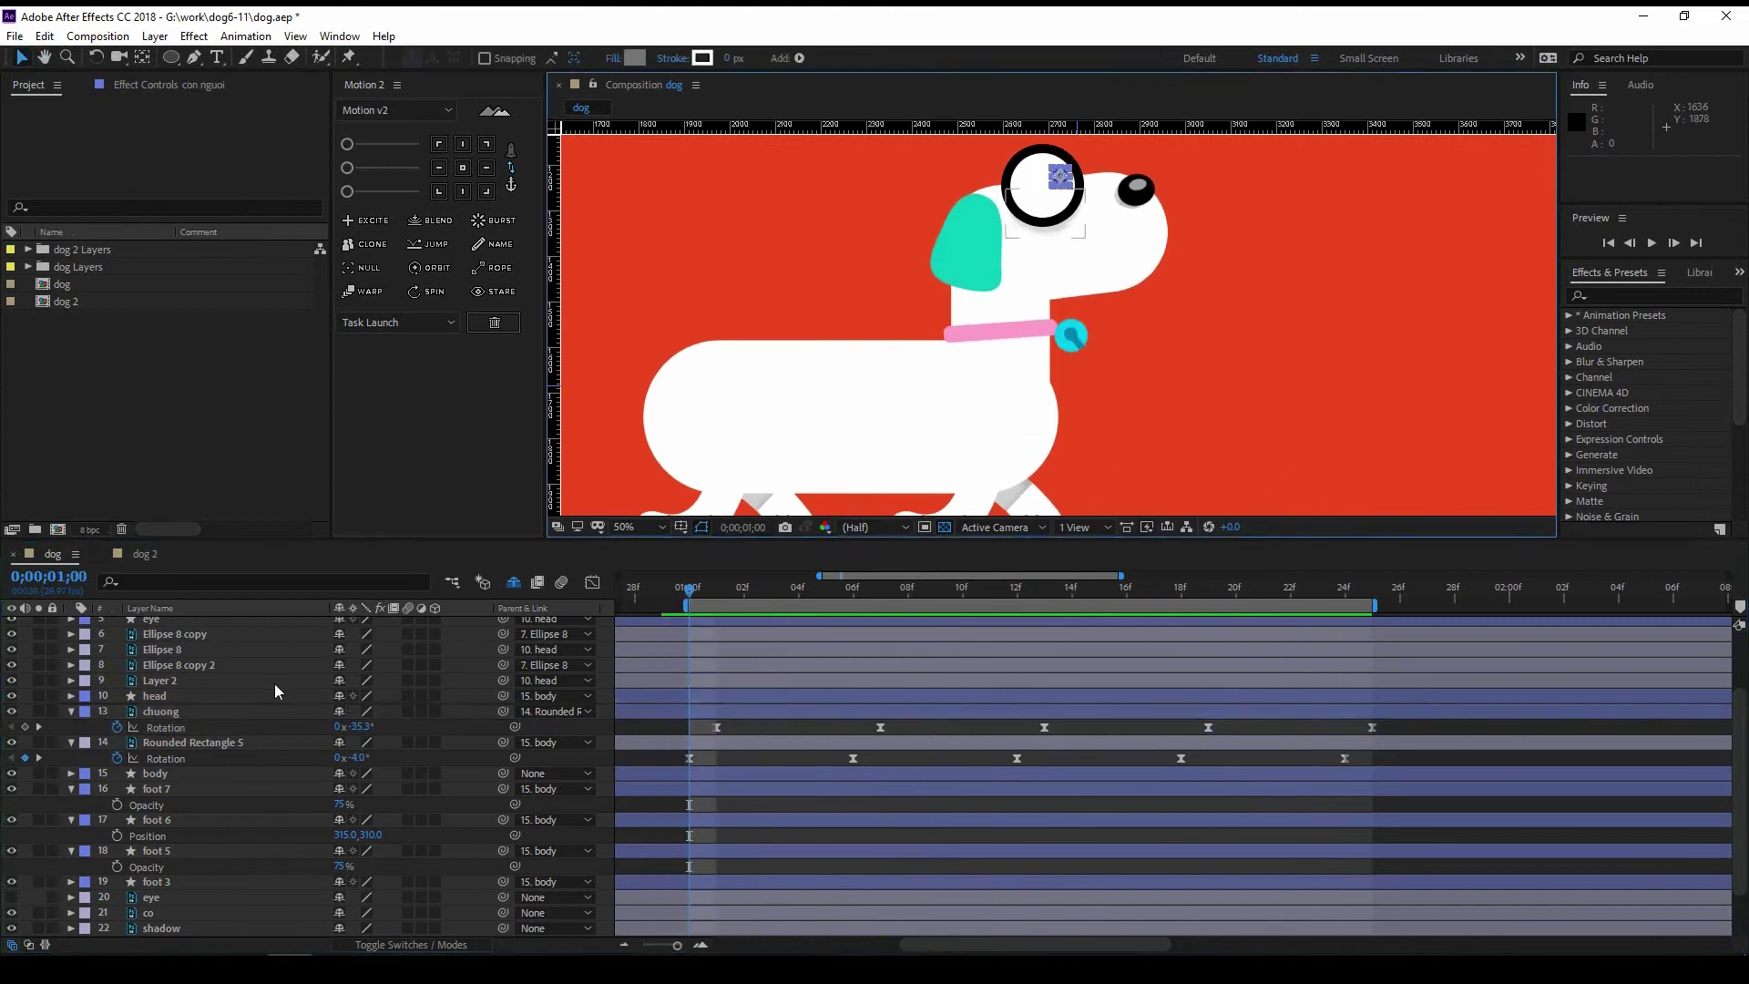
Step: Parent the pupil layer (con nguoi) to the eye layer and preview the result
{"action": "scroll", "coordinate": [504, 625], "scroll_direction": "up", "scroll_amount": 3}
{"action": "left_click", "coordinate": [503, 625]}
{"action": "left_click_drag", "start_coordinate": [504, 625], "coordinate": [146, 701]}
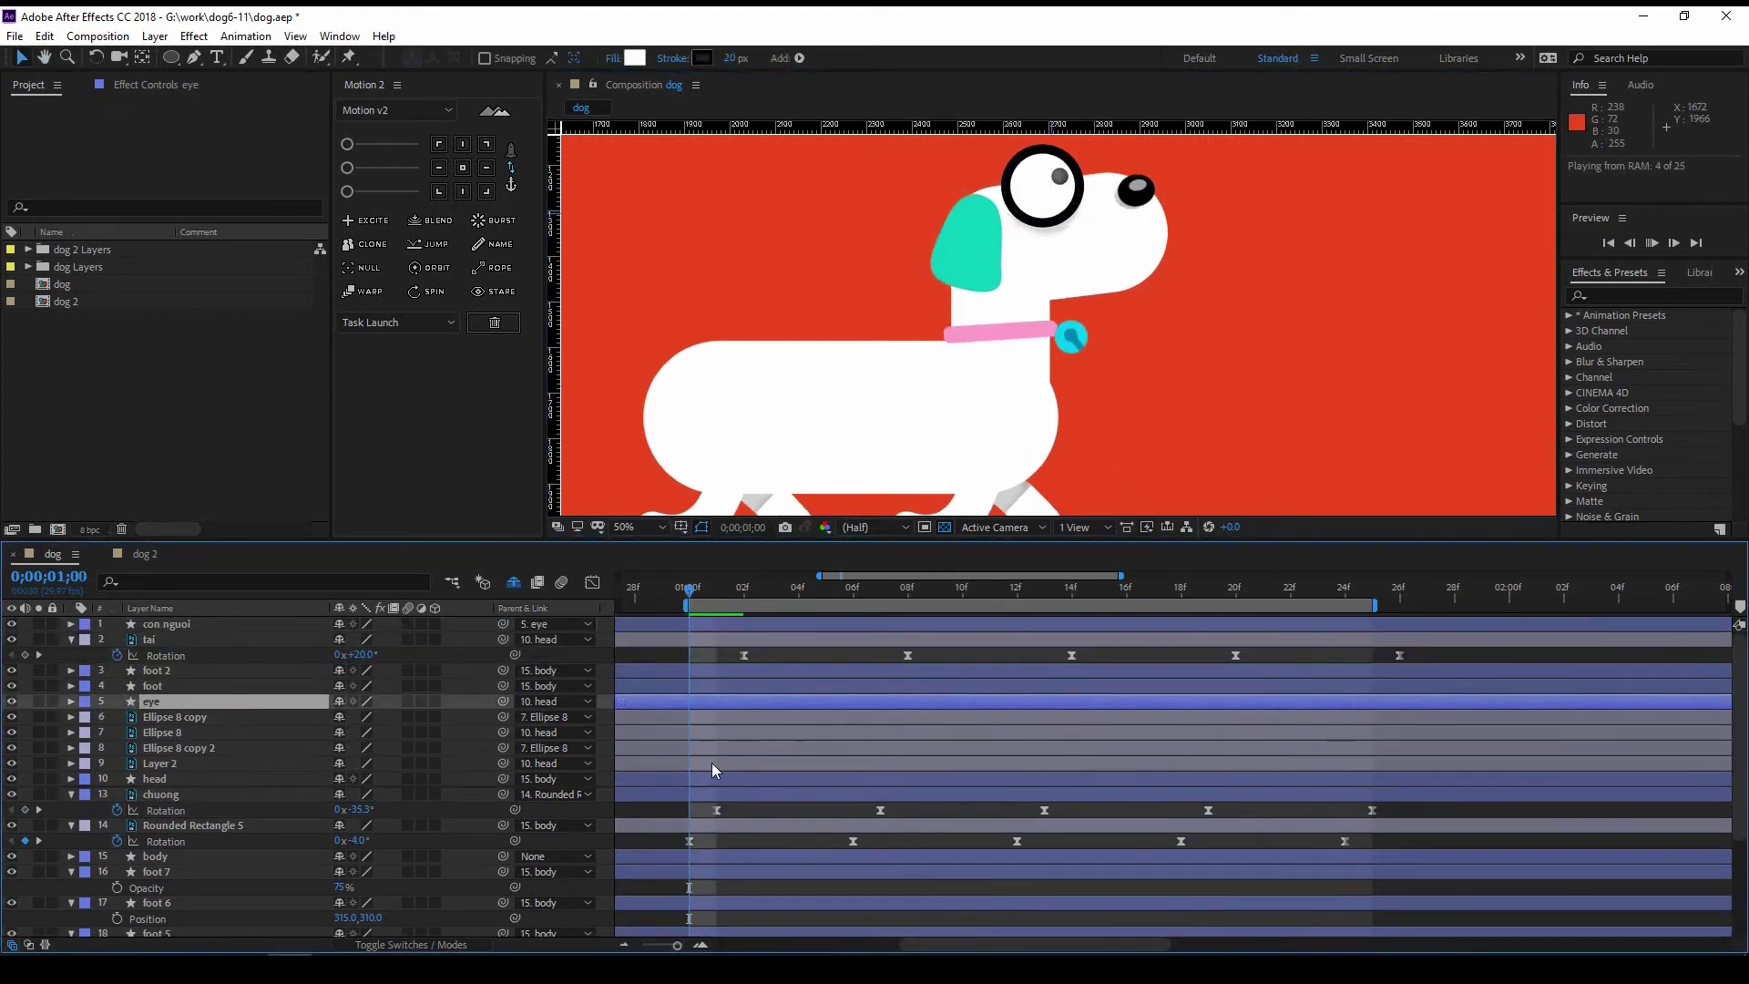
{"action": "key", "text": "space"}
{"action": "key", "text": "comma"}
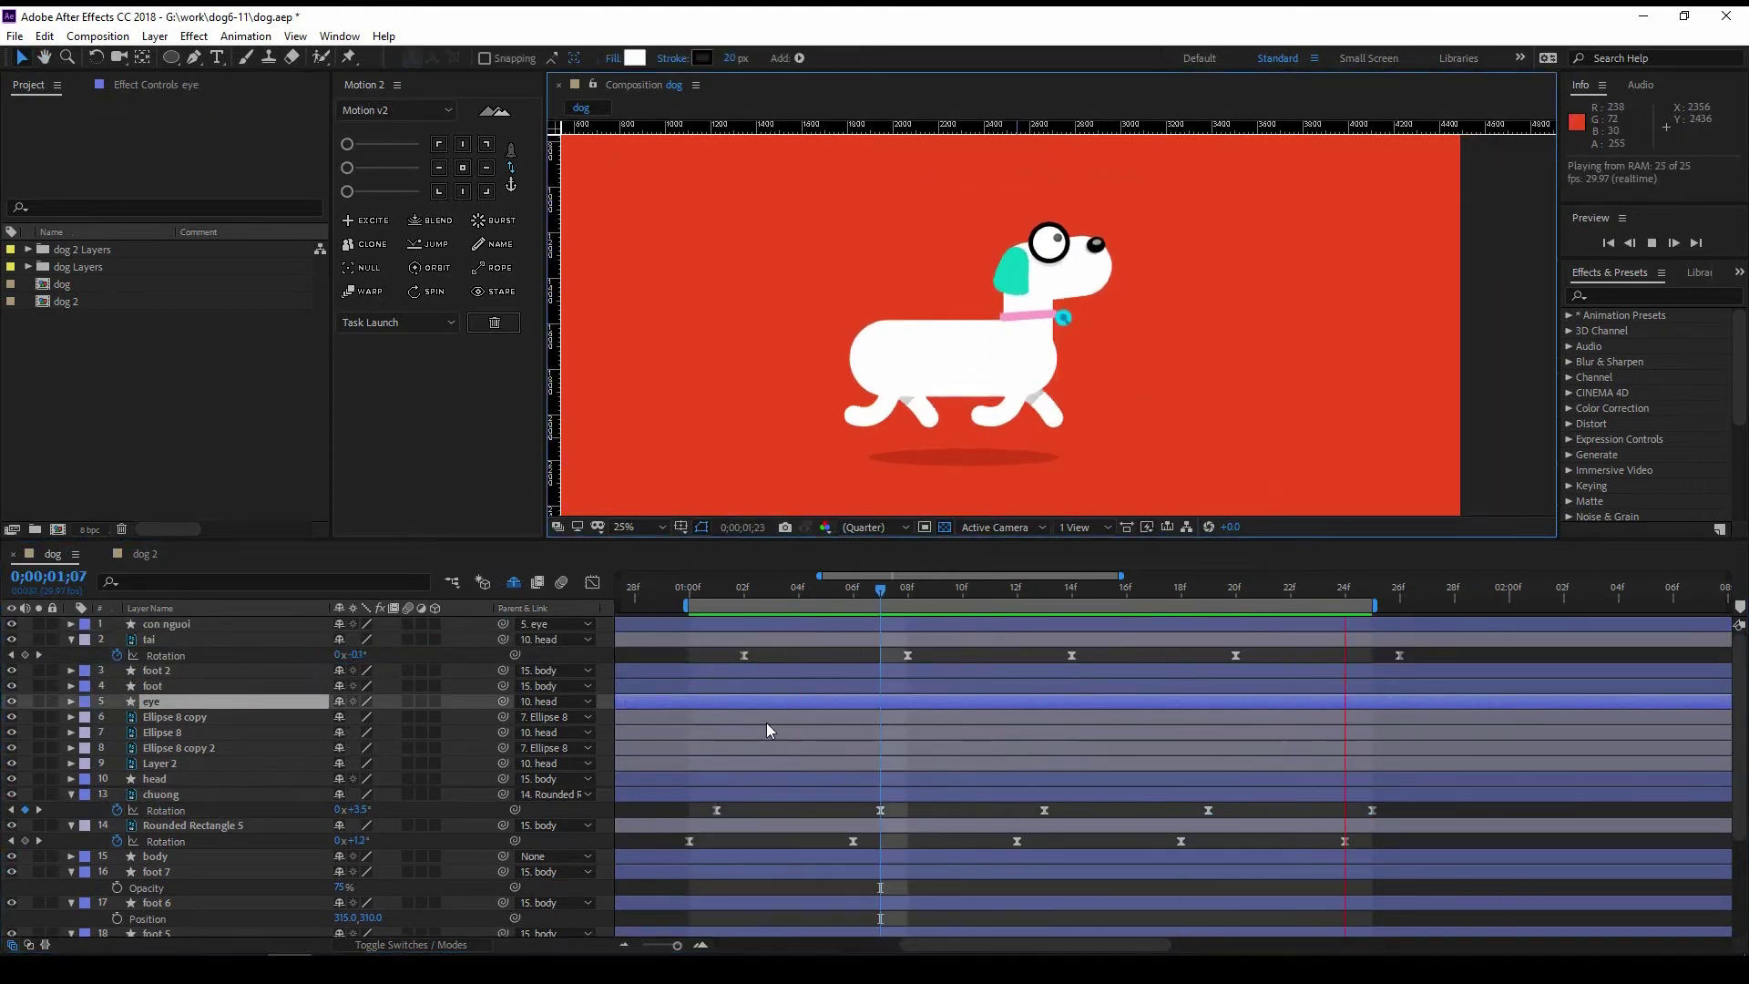
Step: Shift the bell and collar rotation keyframes by one frame and save the project
{"action": "mouse_move", "coordinate": [1393, 804]}
{"action": "left_mouse_down"}
{"action": "mouse_move", "coordinate": [686, 849]}
{"action": "mouse_move", "coordinate": [724, 840]}
{"action": "left_mouse_up"}
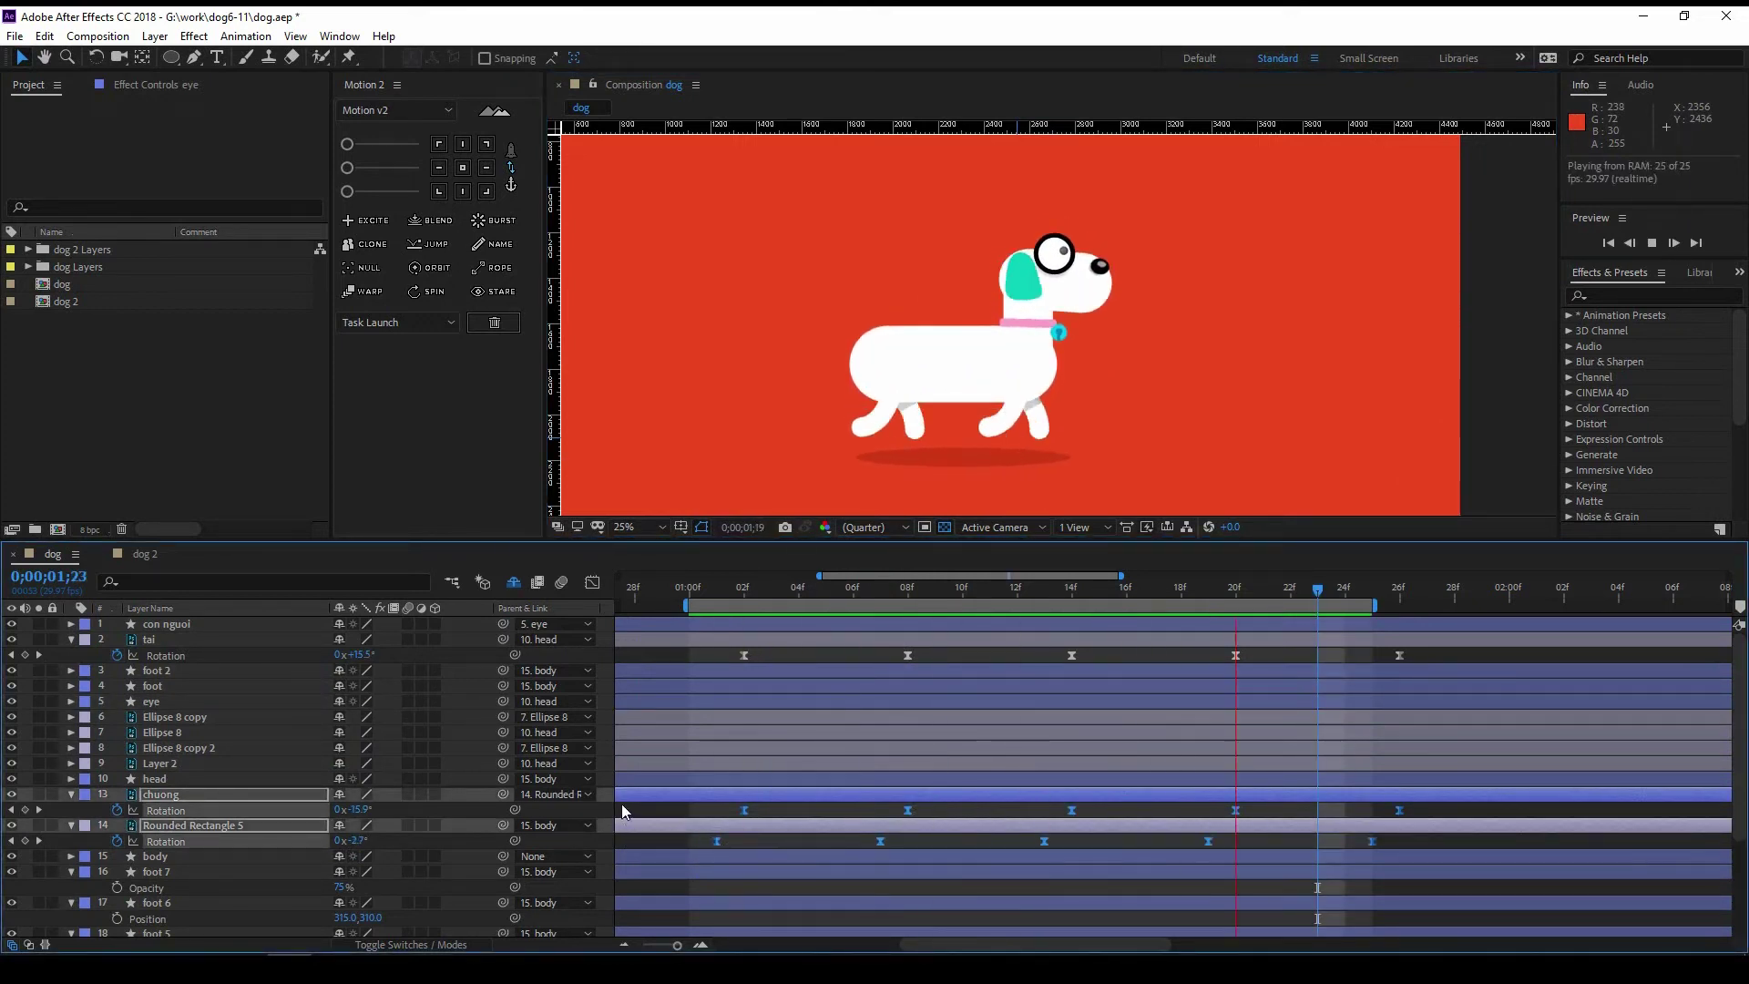
{"action": "left_click_drag", "start_coordinate": [703, 589], "coordinate": [1071, 589]}
{"action": "left_click", "coordinate": [1014, 279]}
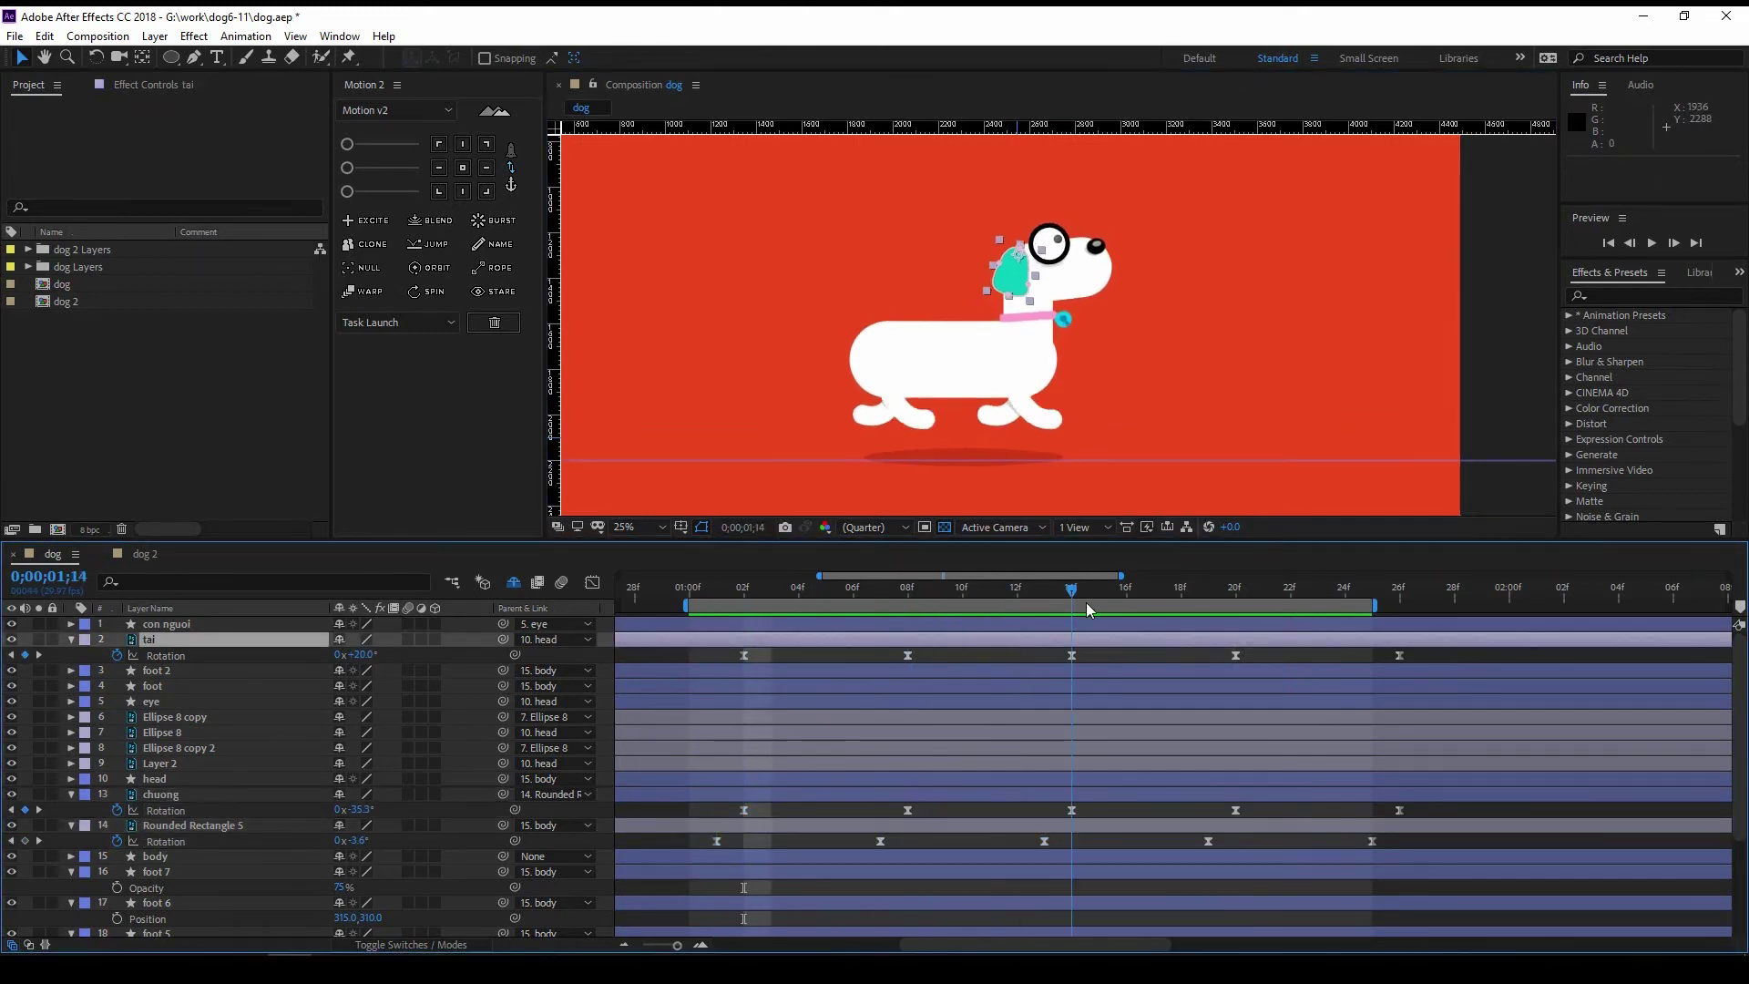
{"action": "key", "text": "space"}
{"action": "key", "text": "ctrl+s"}
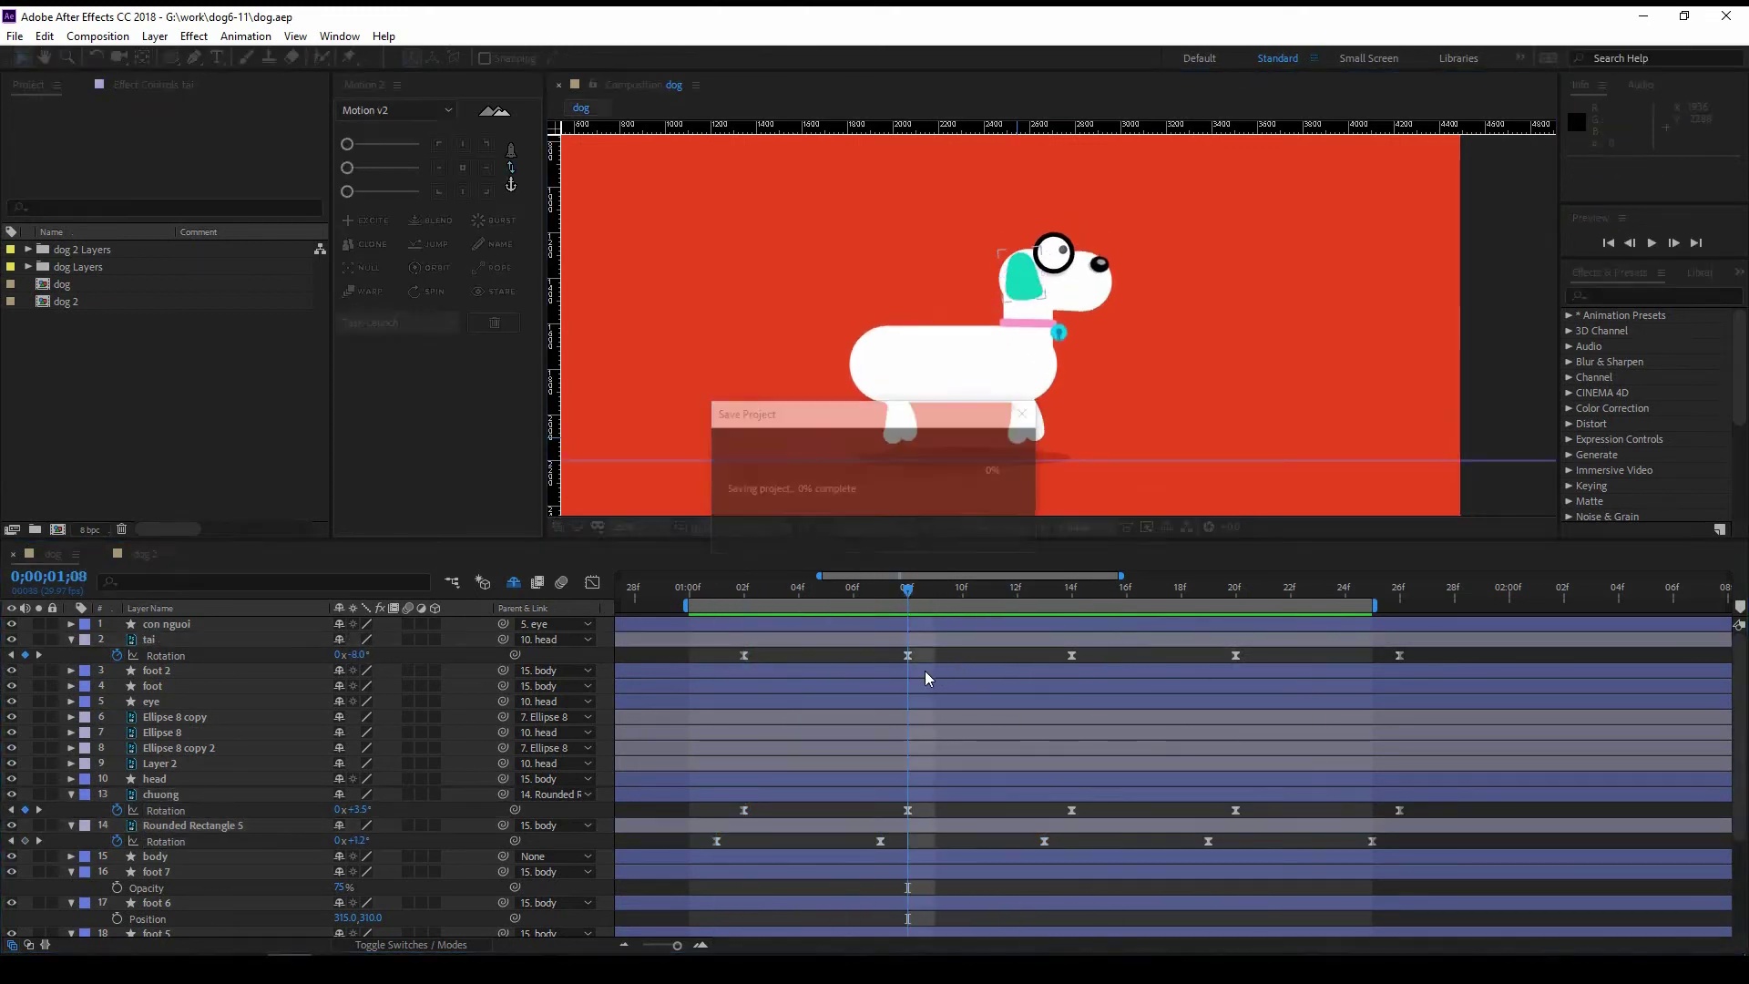
Step: Shift the ear (tai) rotation keyframes one frame earlier and preview
{"action": "left_click", "coordinate": [166, 656]}
{"action": "left_click_drag", "start_coordinate": [747, 656], "coordinate": [722, 657]}
{"action": "key", "text": "space"}
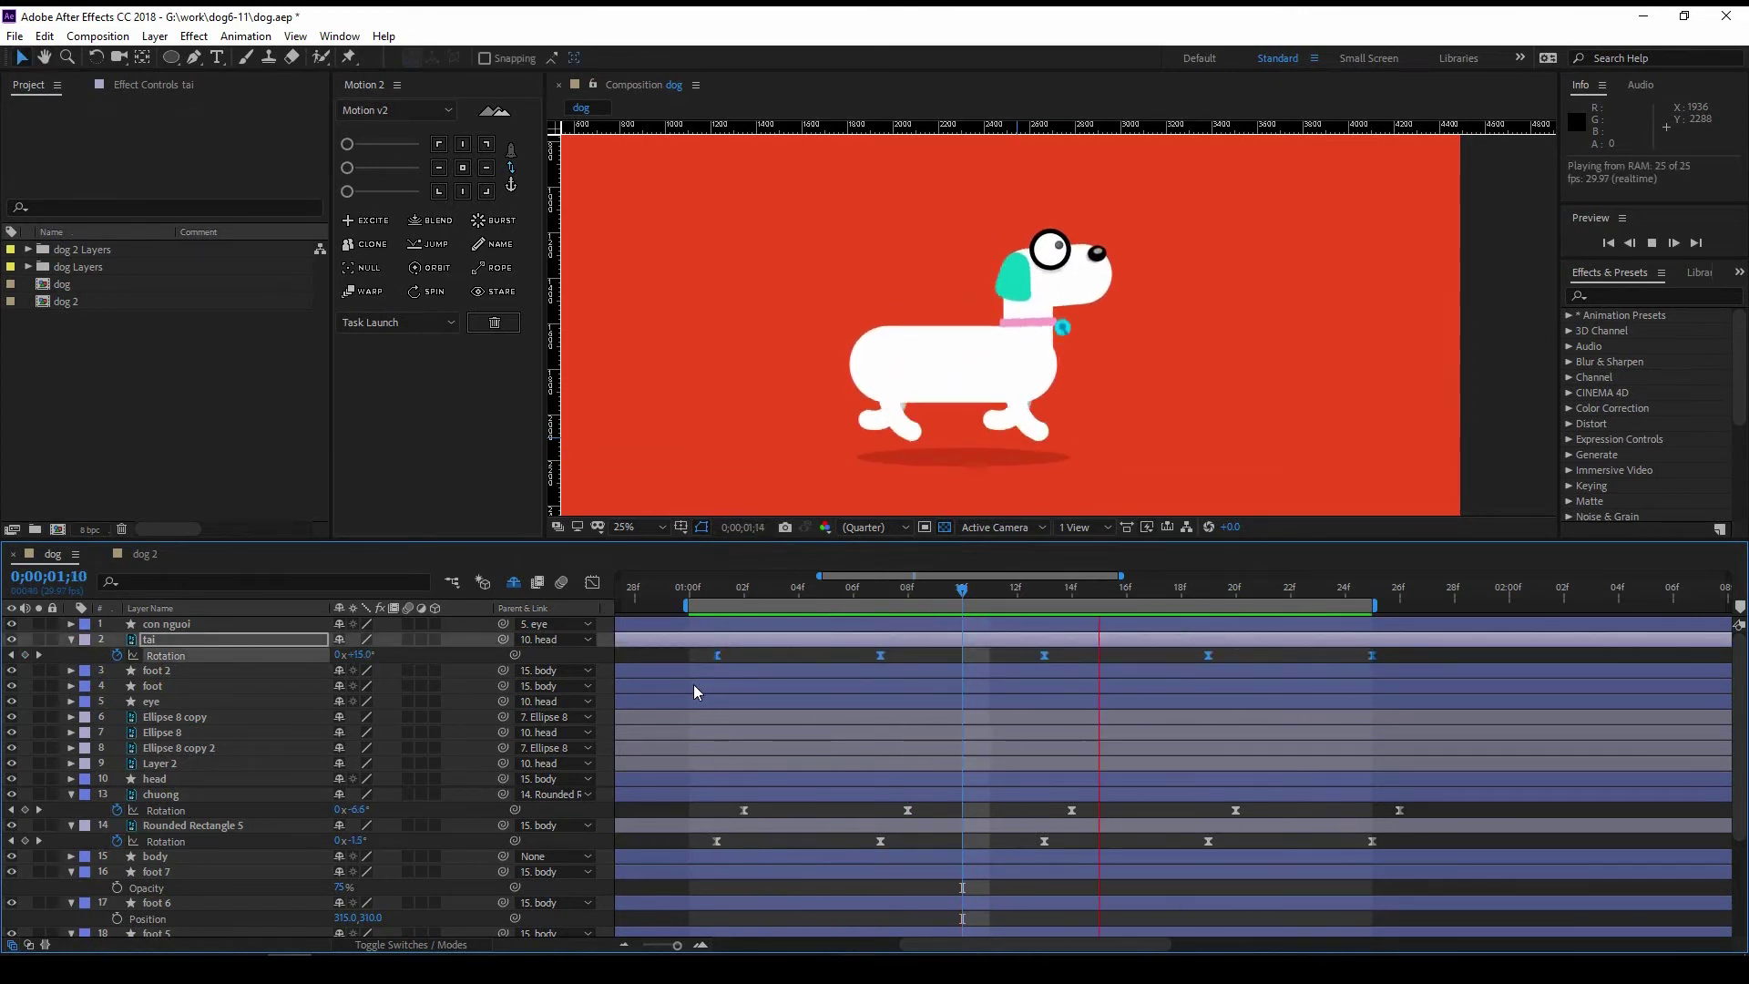
Step: Move the tai ear's pivot to its base, parent it to head, and key Rotation to -20°
{"action": "key", "text": "y"}
{"action": "left_click_drag", "start_coordinate": [892, 325], "coordinate": [897, 306]}
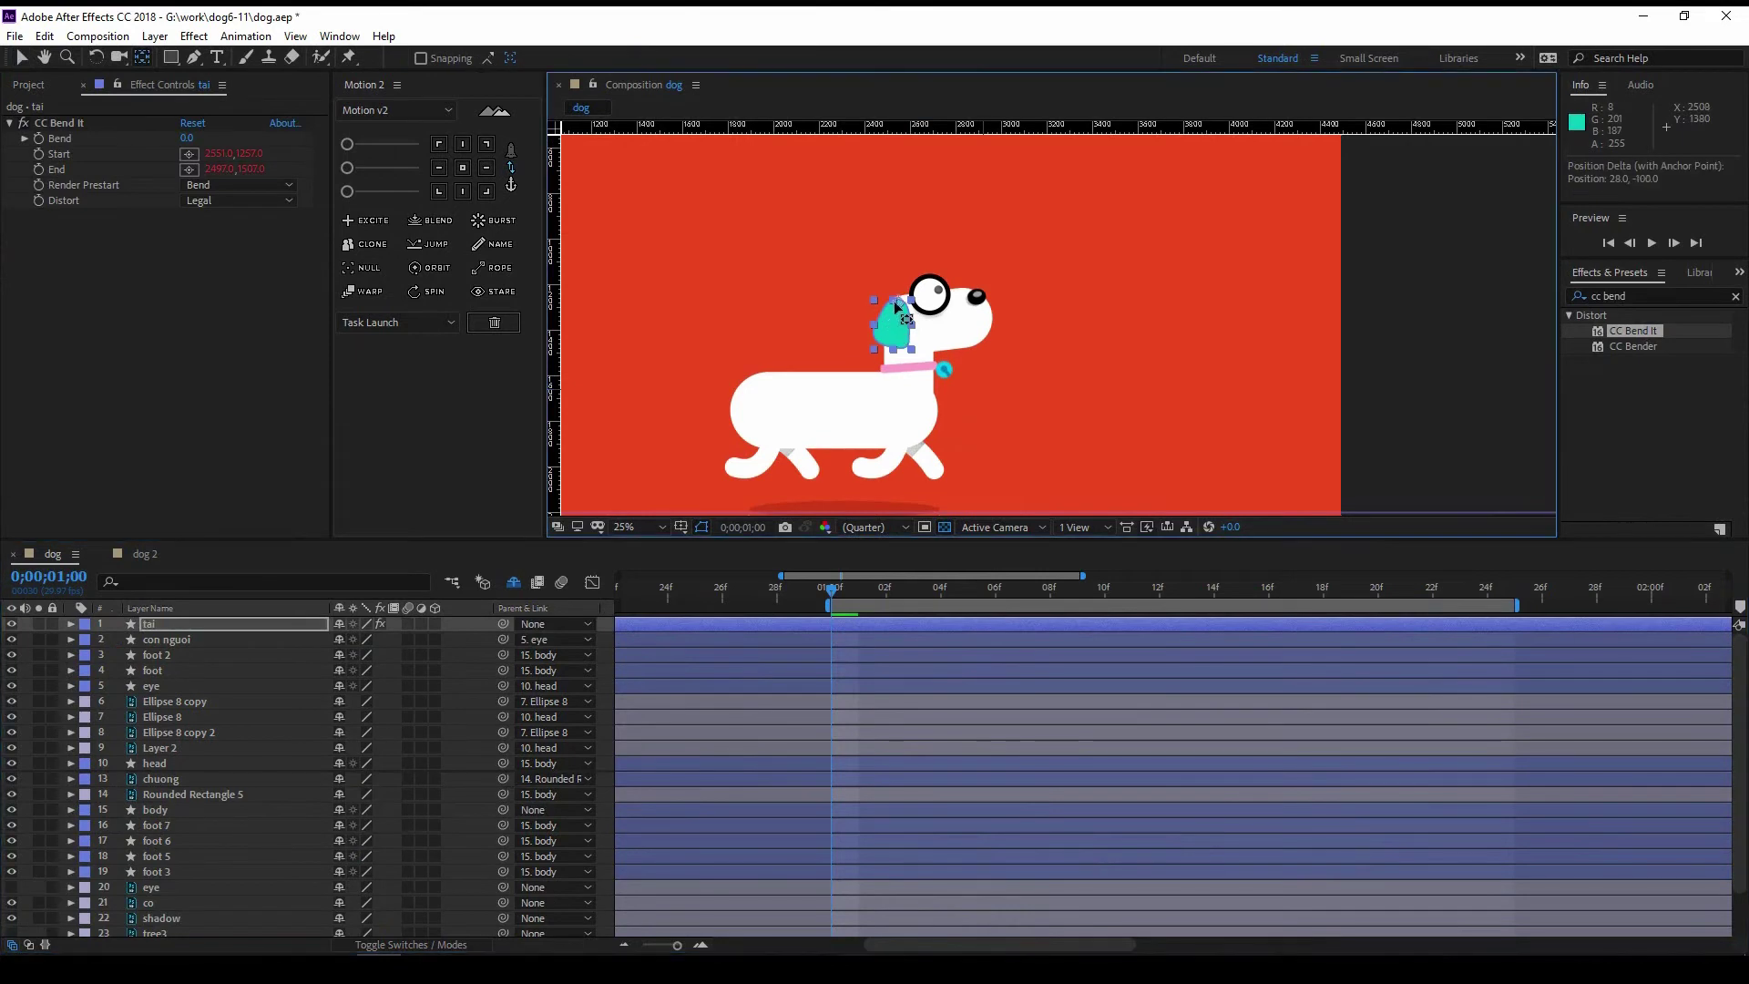
{"action": "scroll", "coordinate": [893, 311], "scroll_direction": "up", "scroll_amount": 1}
{"action": "key", "text": "r"}
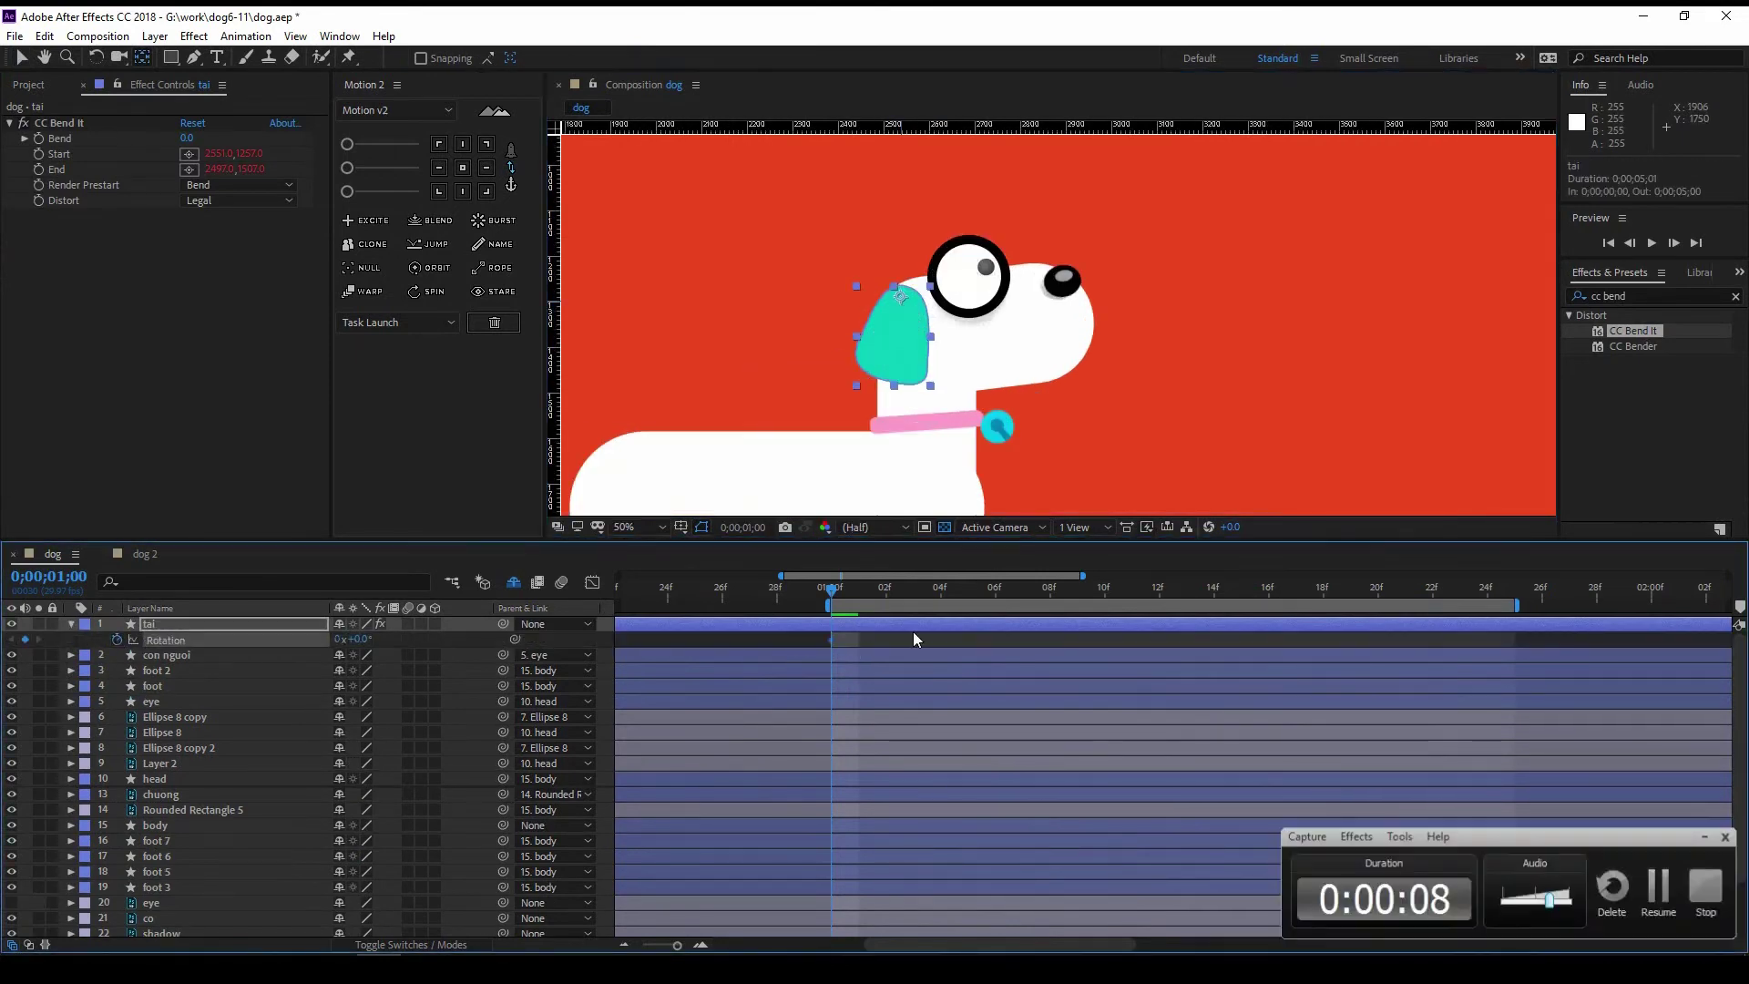
{"action": "key", "text": "minus"}
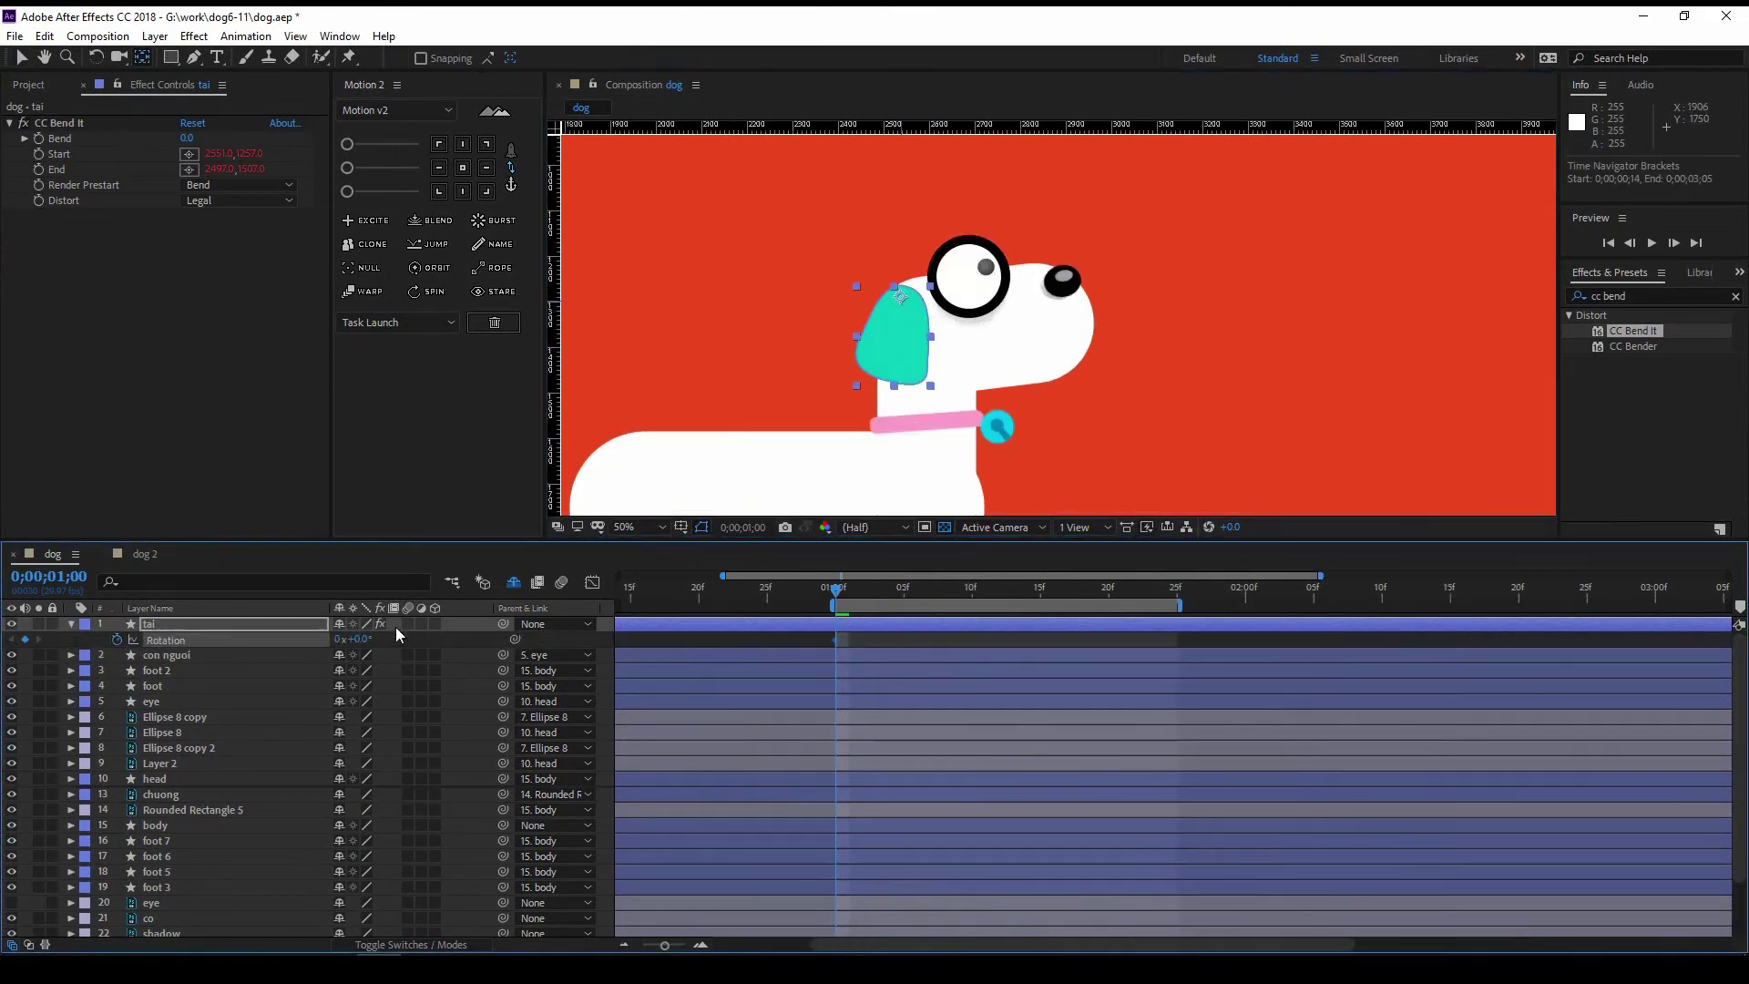
{"action": "left_click", "coordinate": [918, 590]}
{"action": "left_click_drag", "start_coordinate": [503, 624], "coordinate": [155, 779]}
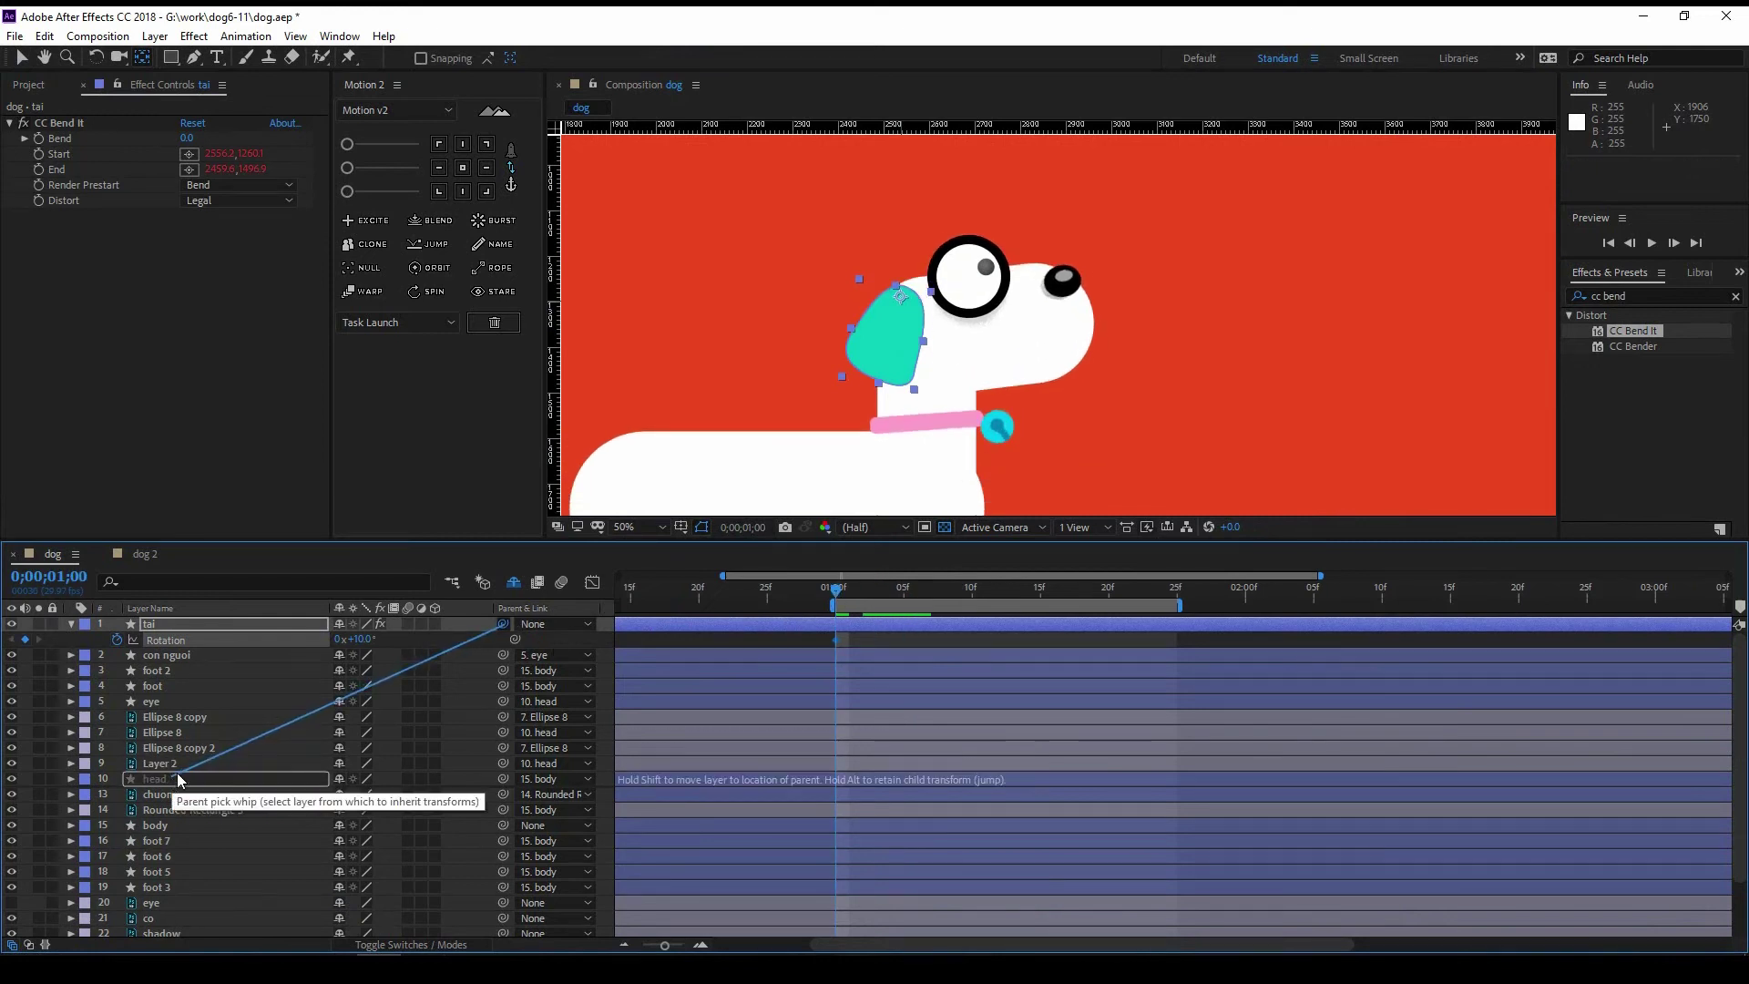
{"action": "left_click_drag", "start_coordinate": [365, 641], "coordinate": [337, 649]}
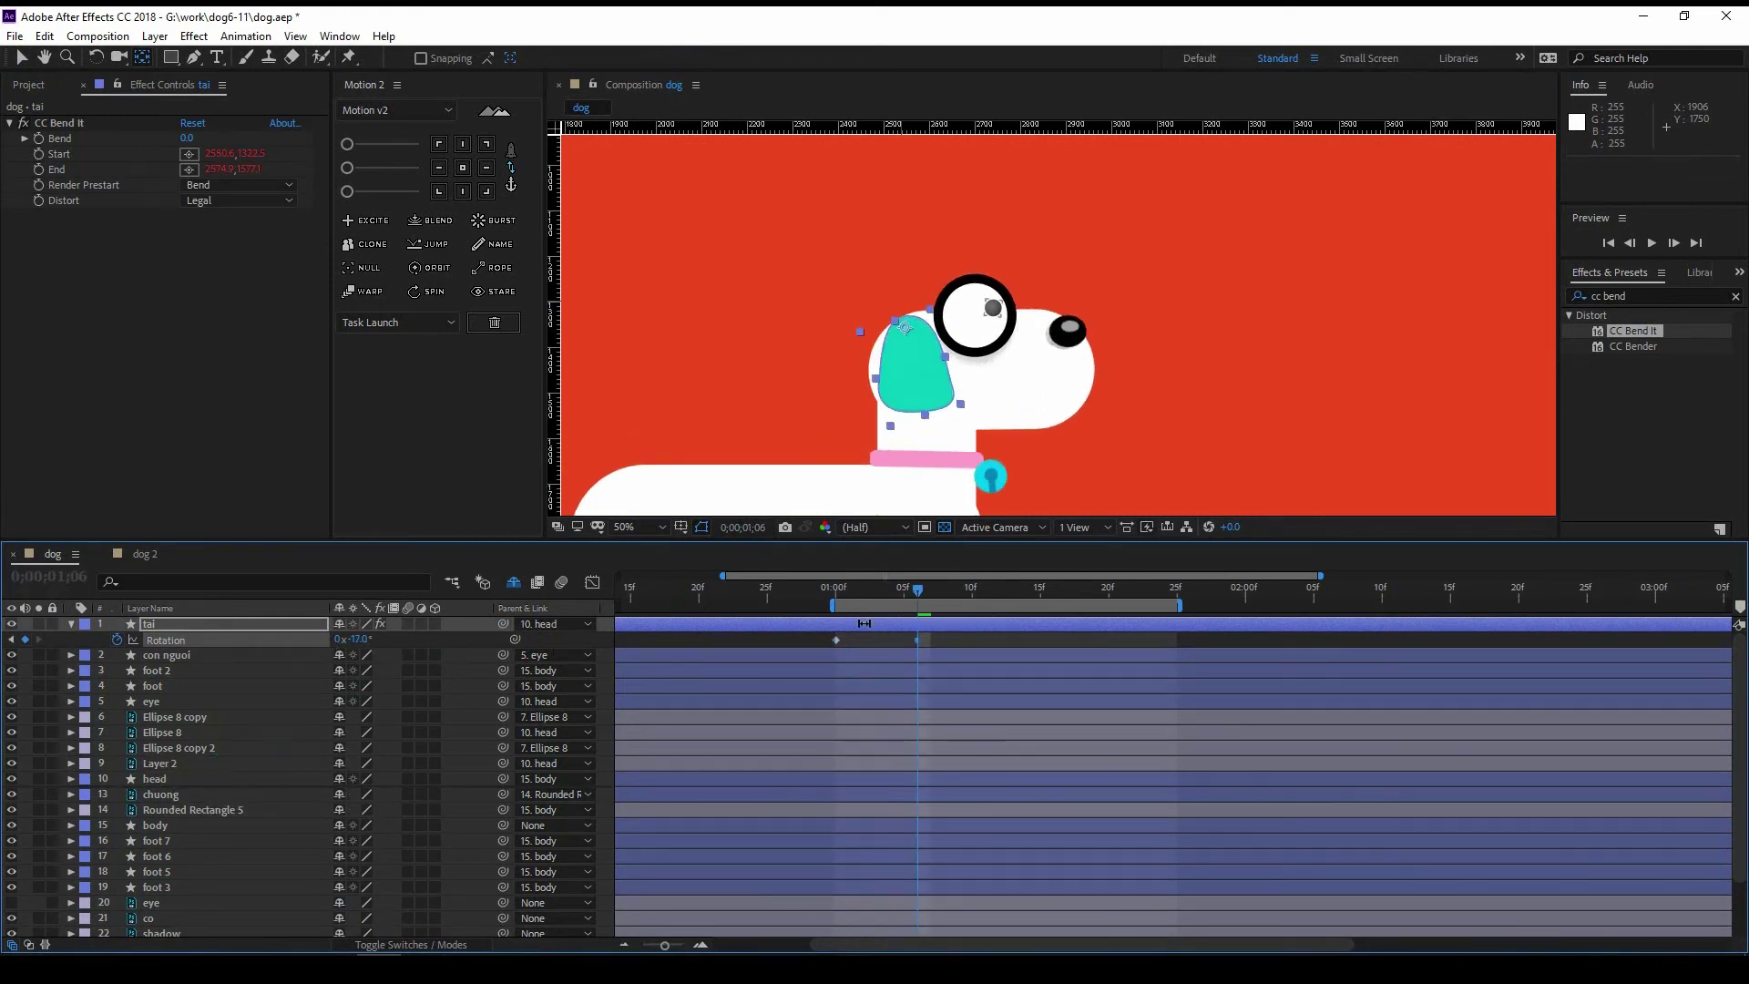
Step: Add an ear rotation pose at 01;12, Easy Ease the keys, and sharpen the speed curve
{"action": "left_click_drag", "start_coordinate": [917, 591], "coordinate": [1001, 590]}
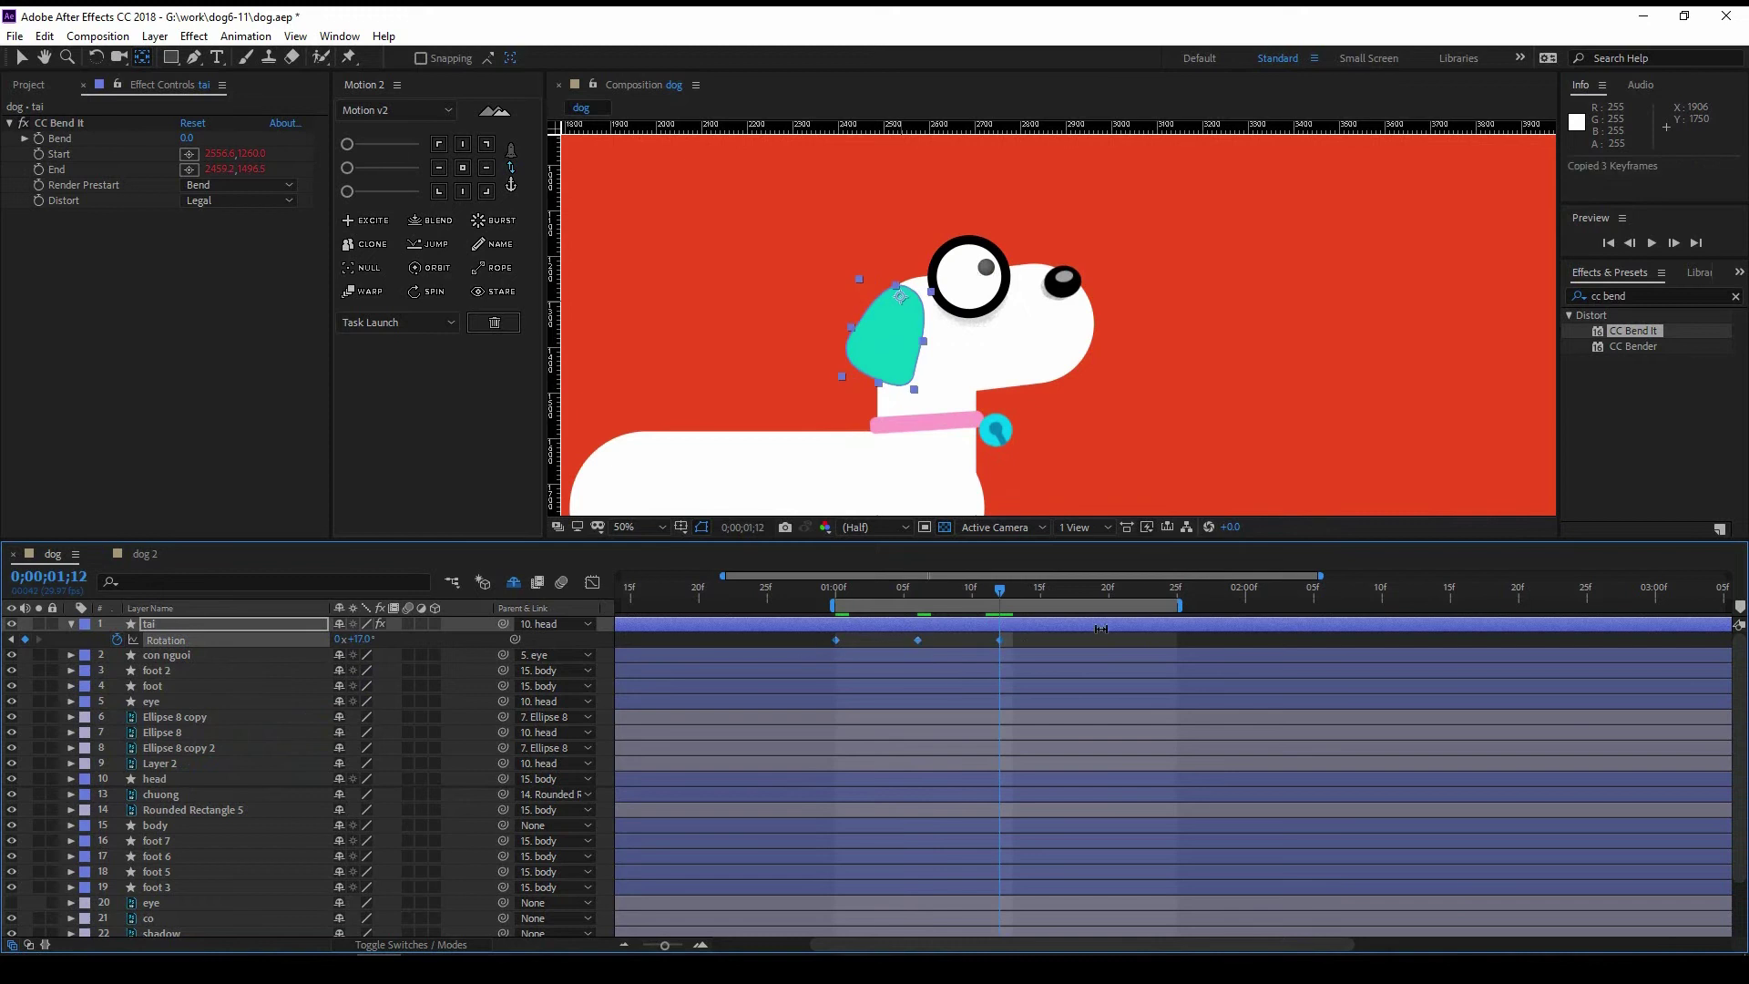
{"action": "right_click", "coordinate": [842, 649]}
{"action": "mouse_move", "coordinate": [899, 872]}
{"action": "left_click", "coordinate": [1121, 743]}
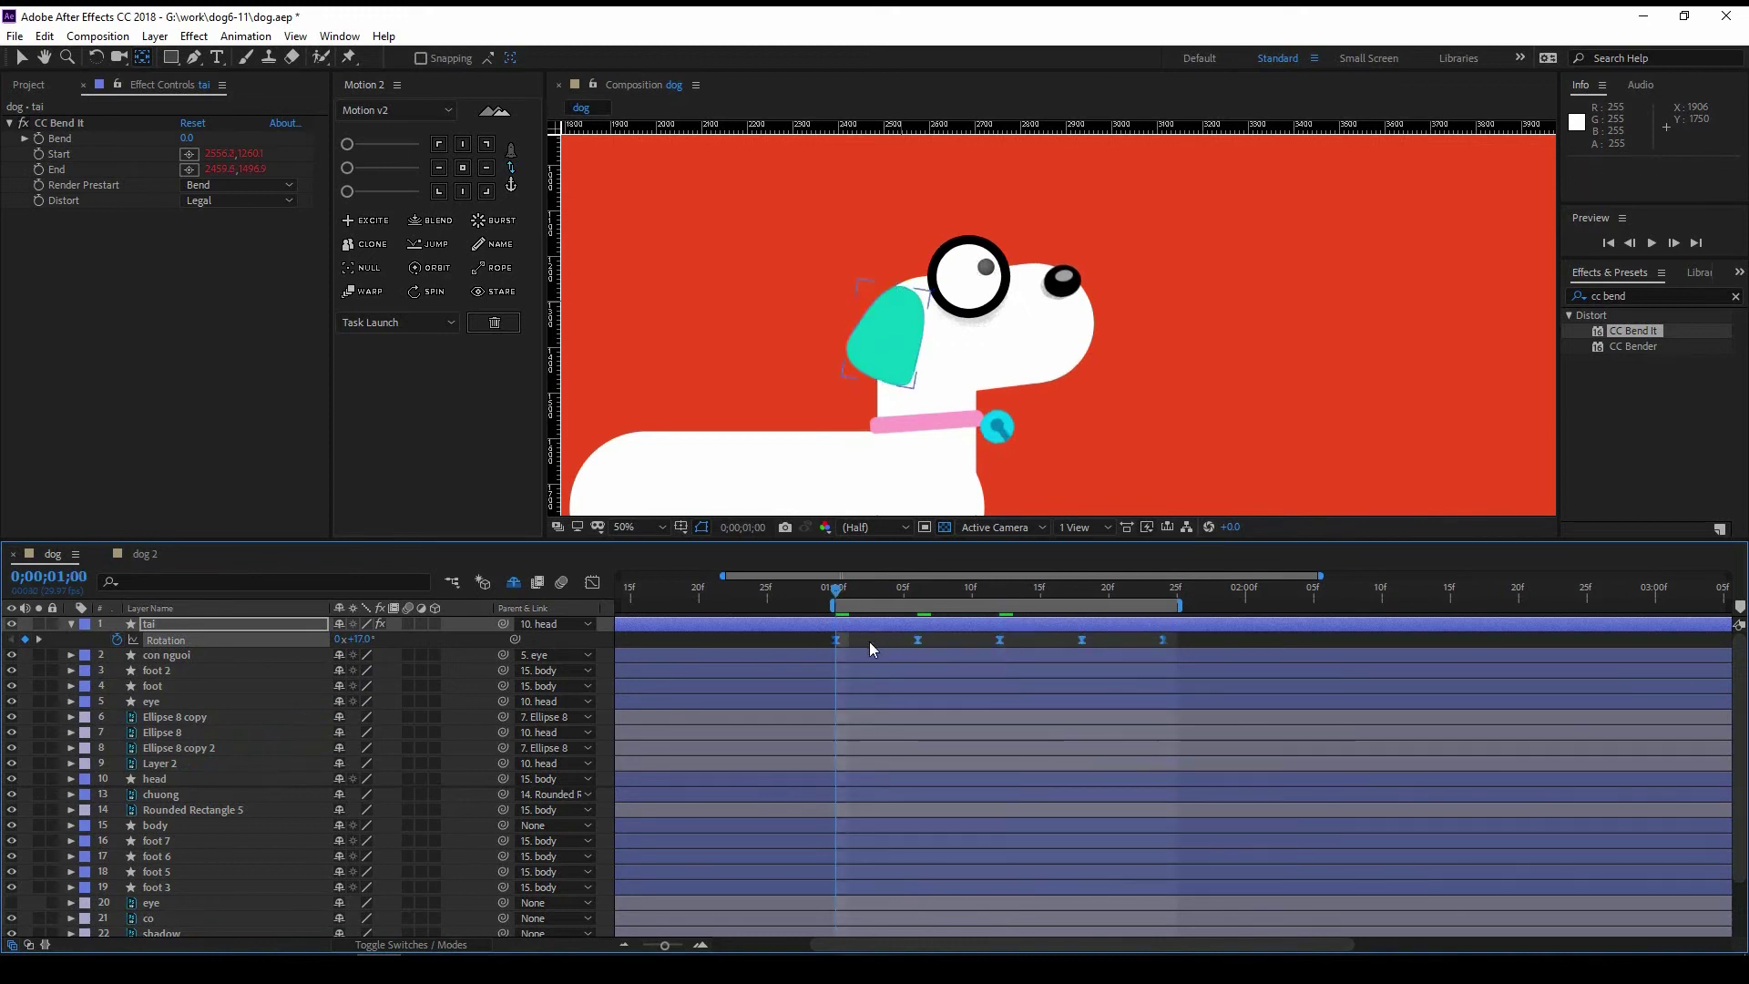
{"action": "key", "text": "space"}
{"action": "key", "text": "comma"}
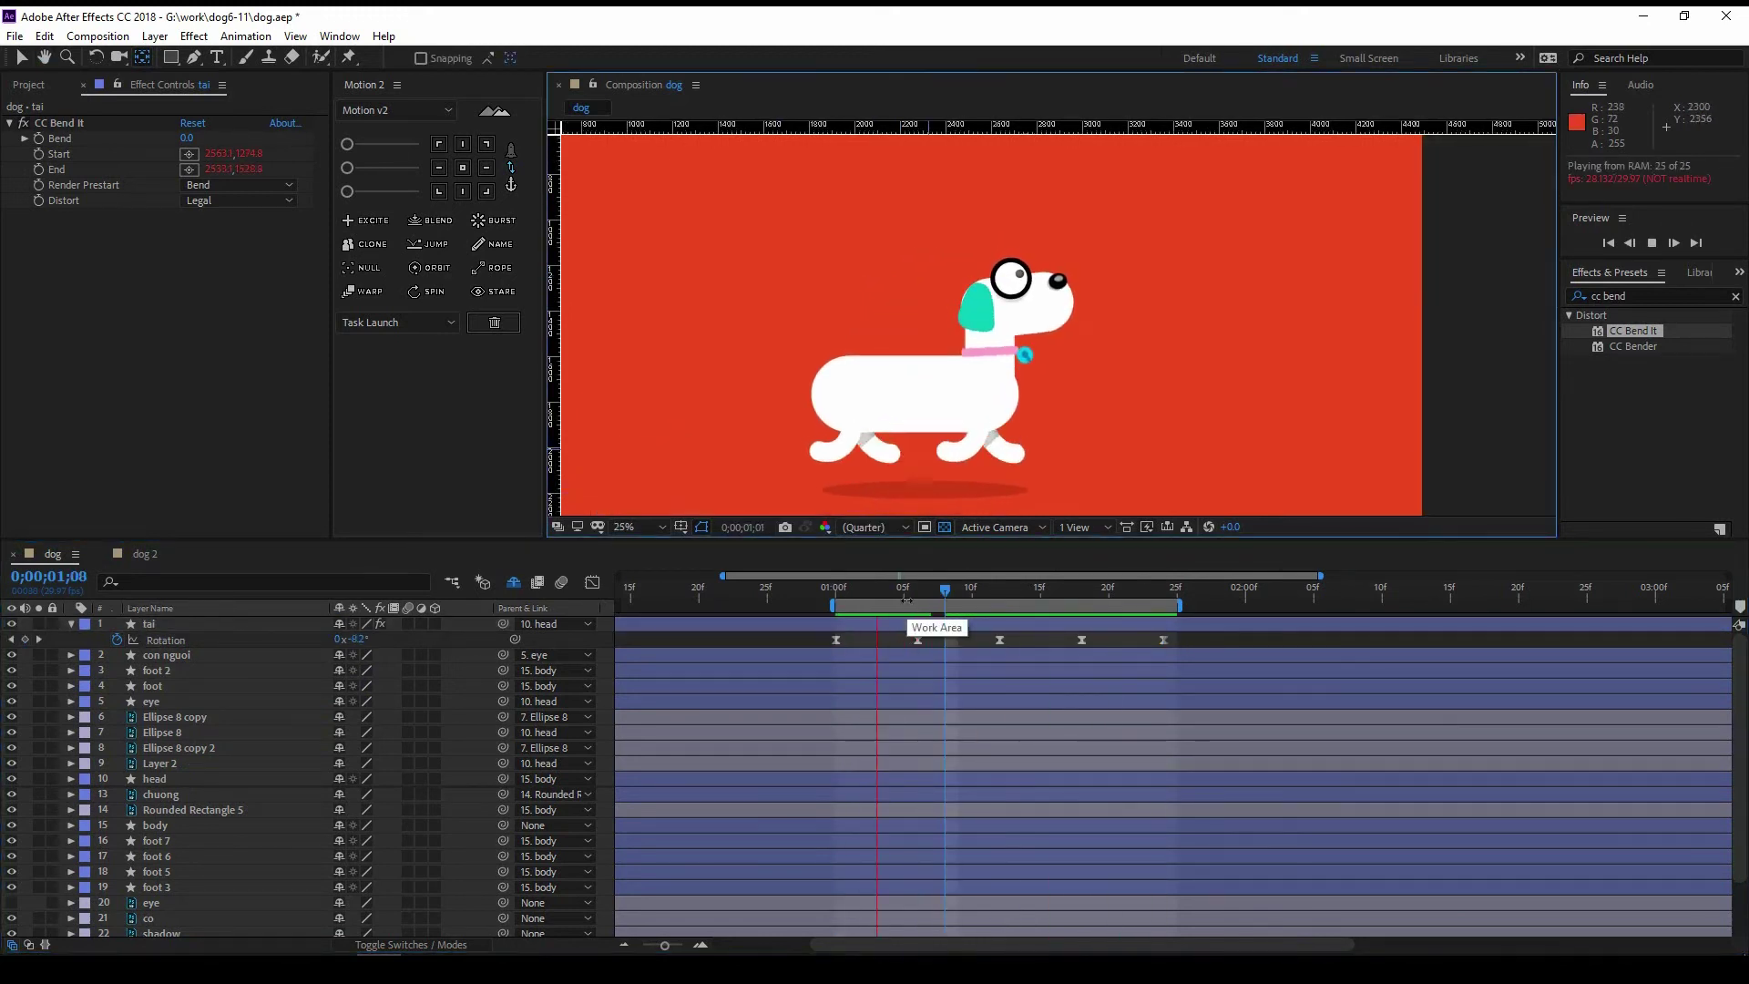
{"action": "key", "text": "space"}
{"action": "key", "text": "shift+F3"}
{"action": "left_click_drag", "start_coordinate": [1215, 744], "coordinate": [811, 761]}
{"action": "scroll", "coordinate": [856, 742], "scroll_direction": "up", "scroll_amount": 2}
Step: Drag the ear rotation's influence handles to sharpen both peaks of the speed curve
{"action": "key", "text": "space"}
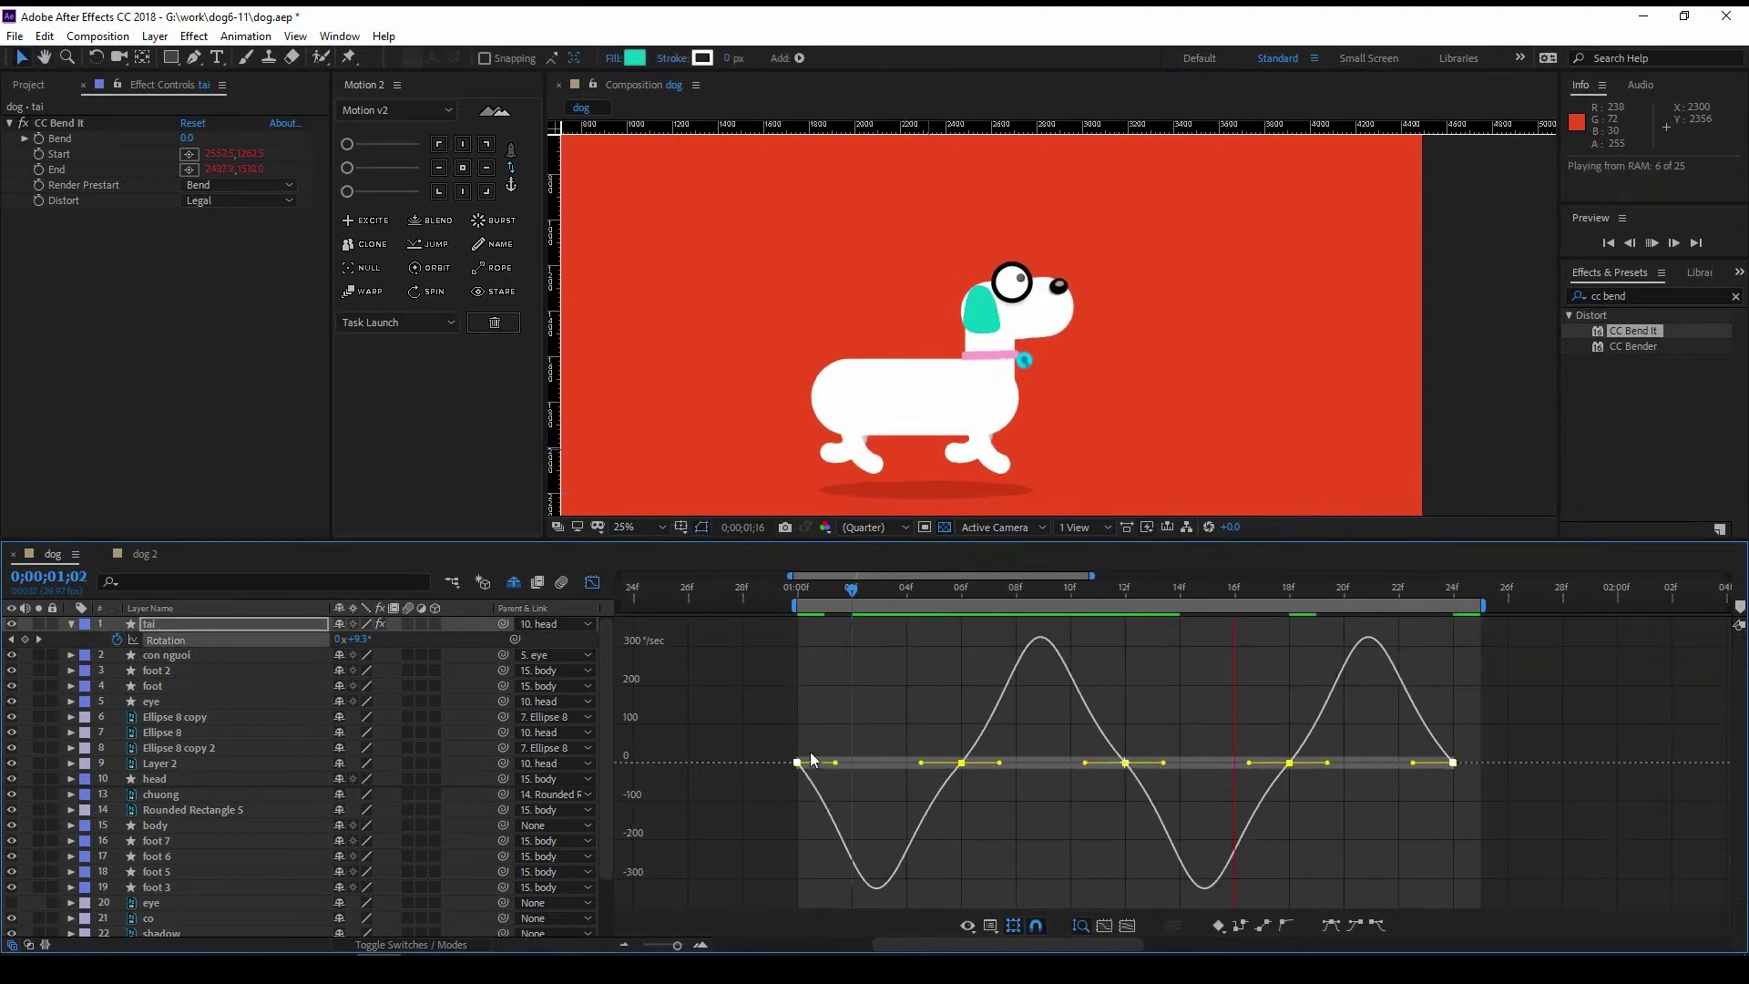
{"action": "key", "text": "space"}
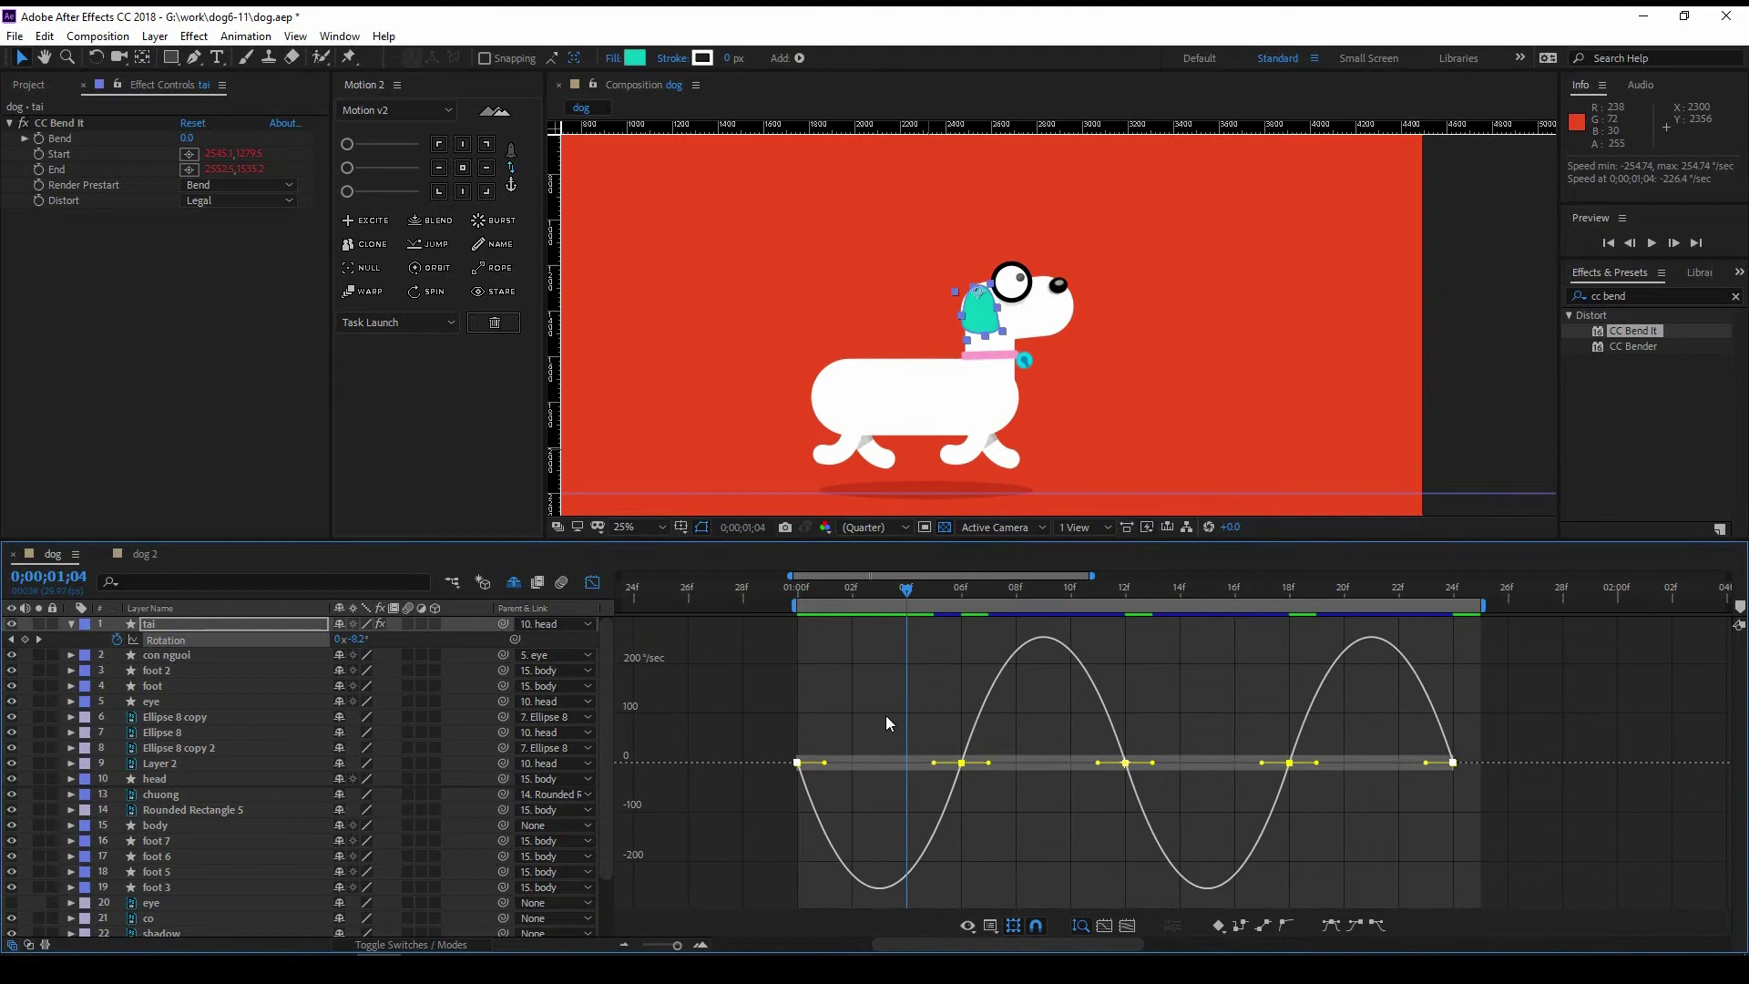
{"action": "mouse_move", "coordinate": [1504, 720]}
{"action": "left_mouse_down"}
{"action": "mouse_move", "coordinate": [784, 793]}
{"action": "mouse_move", "coordinate": [852, 760]}
{"action": "left_mouse_up"}
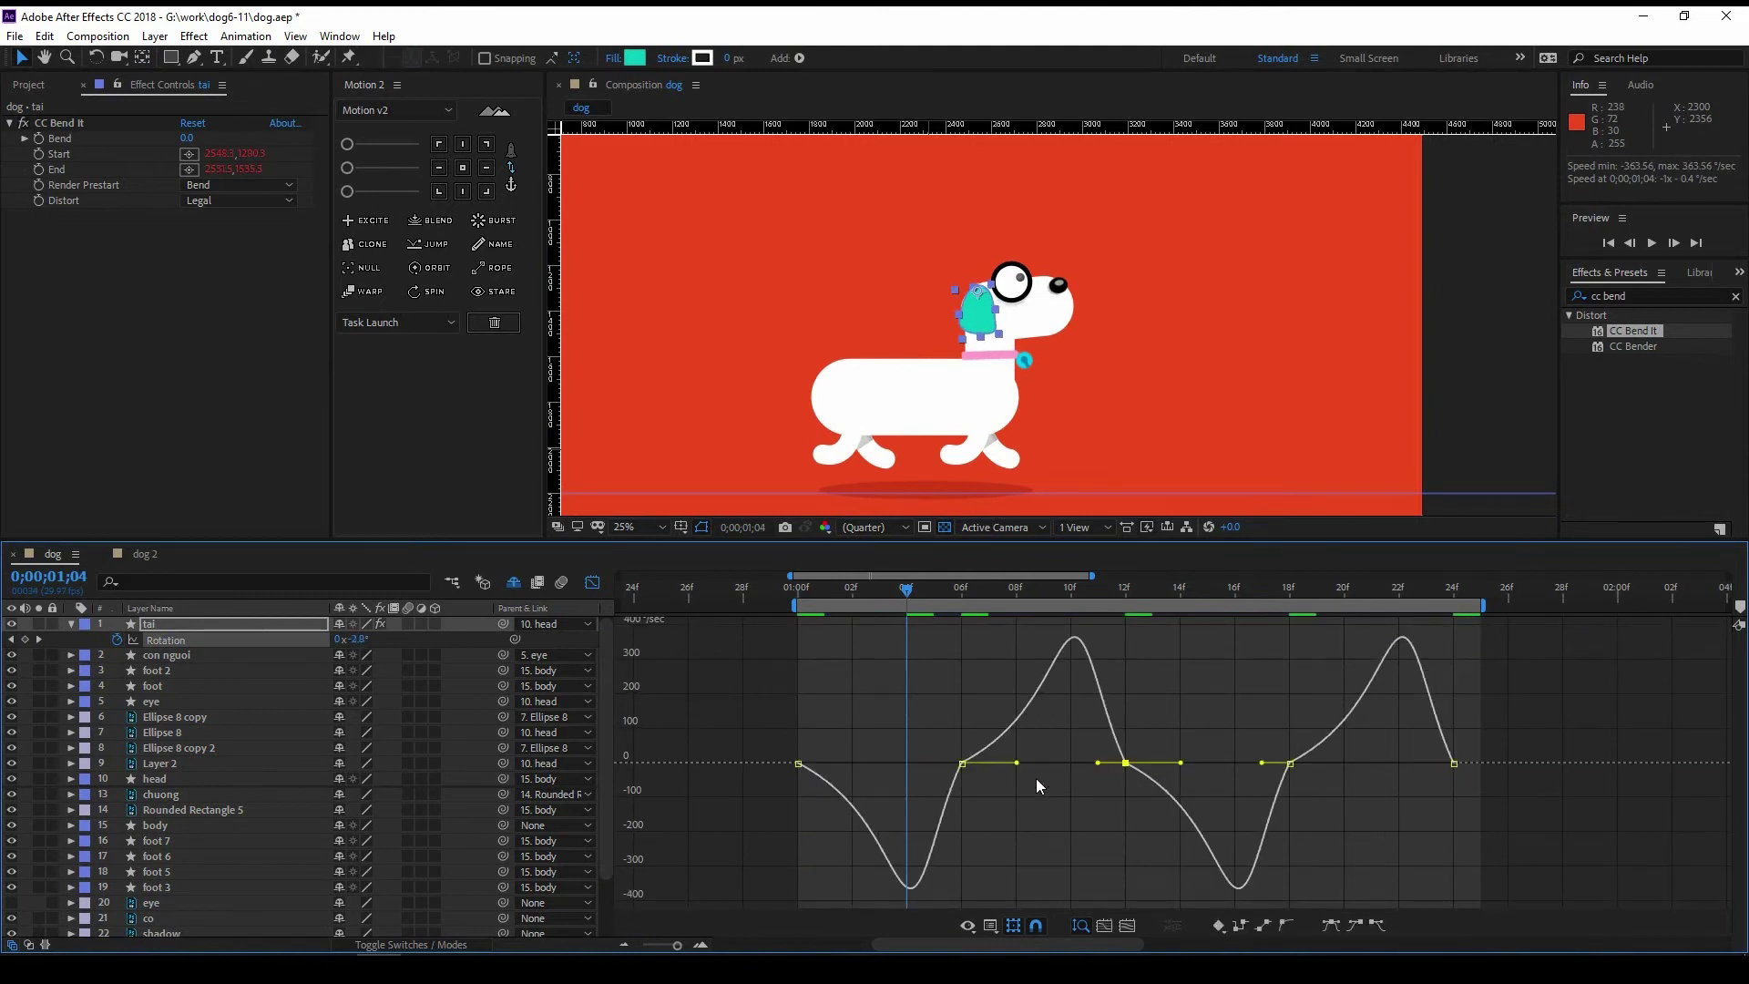
{"action": "left_click_drag", "start_coordinate": [1008, 767], "coordinate": [1003, 767]}
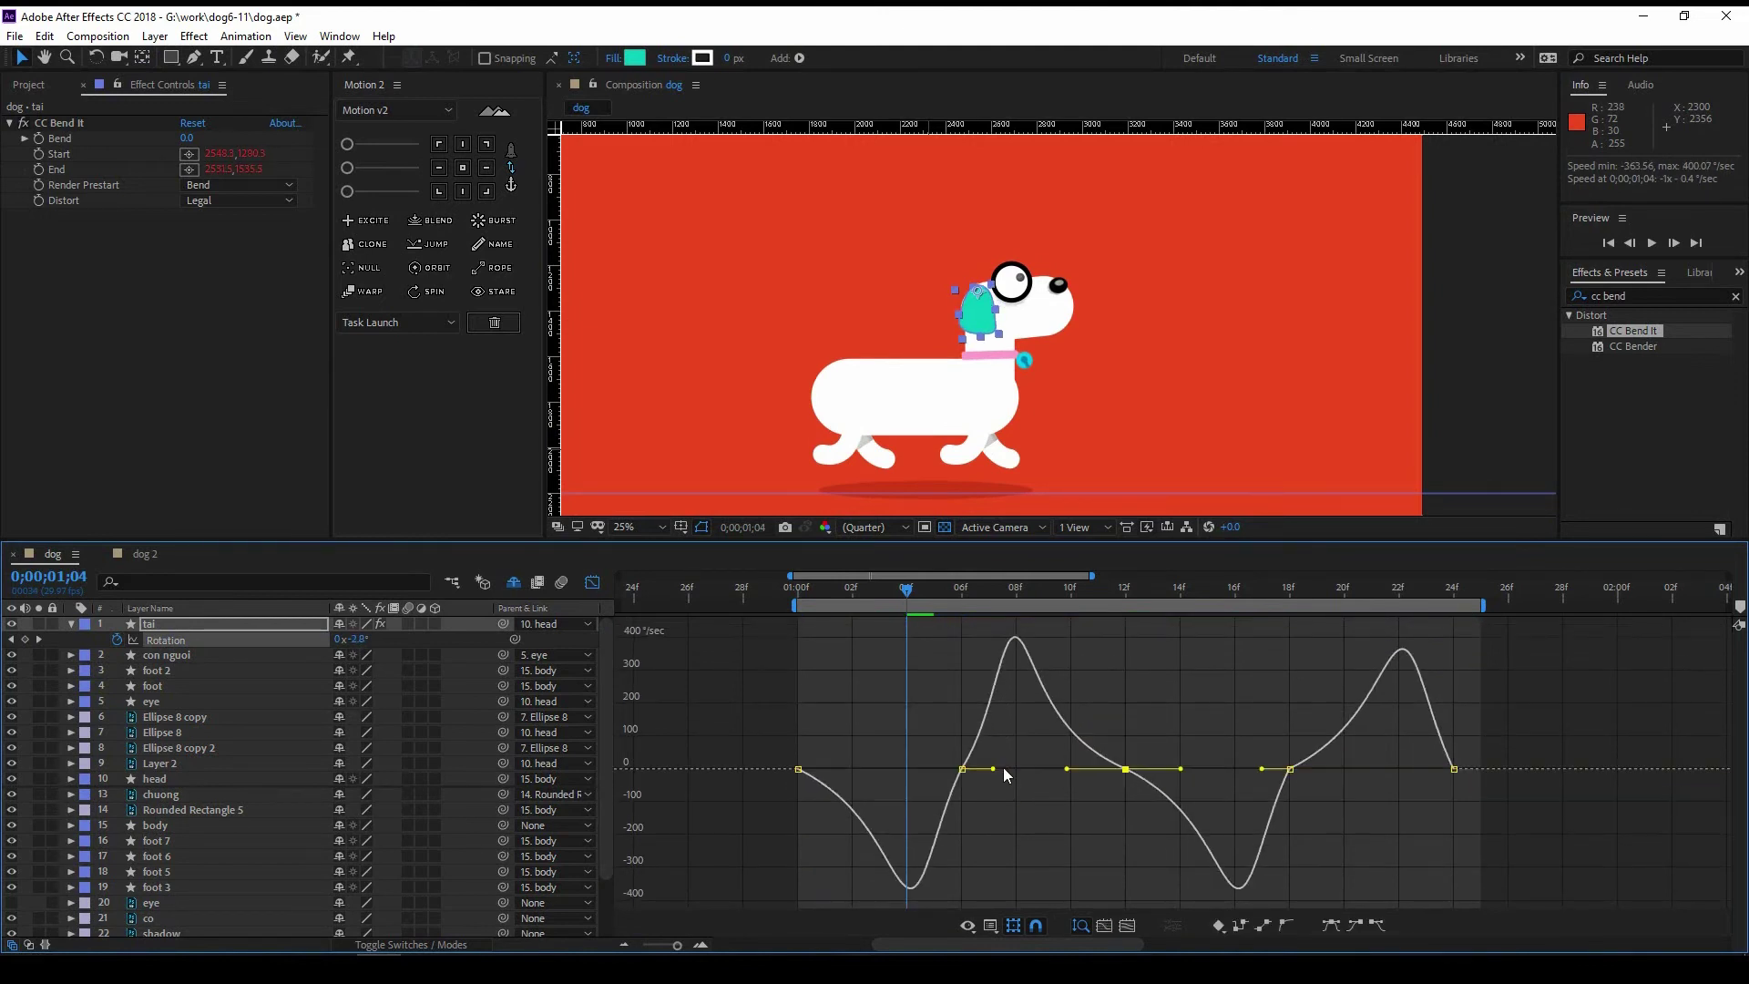
{"action": "left_click", "coordinate": [1150, 763]}
{"action": "scroll", "coordinate": [1149, 763], "scroll_direction": "right", "scroll_amount": 2}
{"action": "left_click_drag", "start_coordinate": [1150, 764], "coordinate": [1312, 770]}
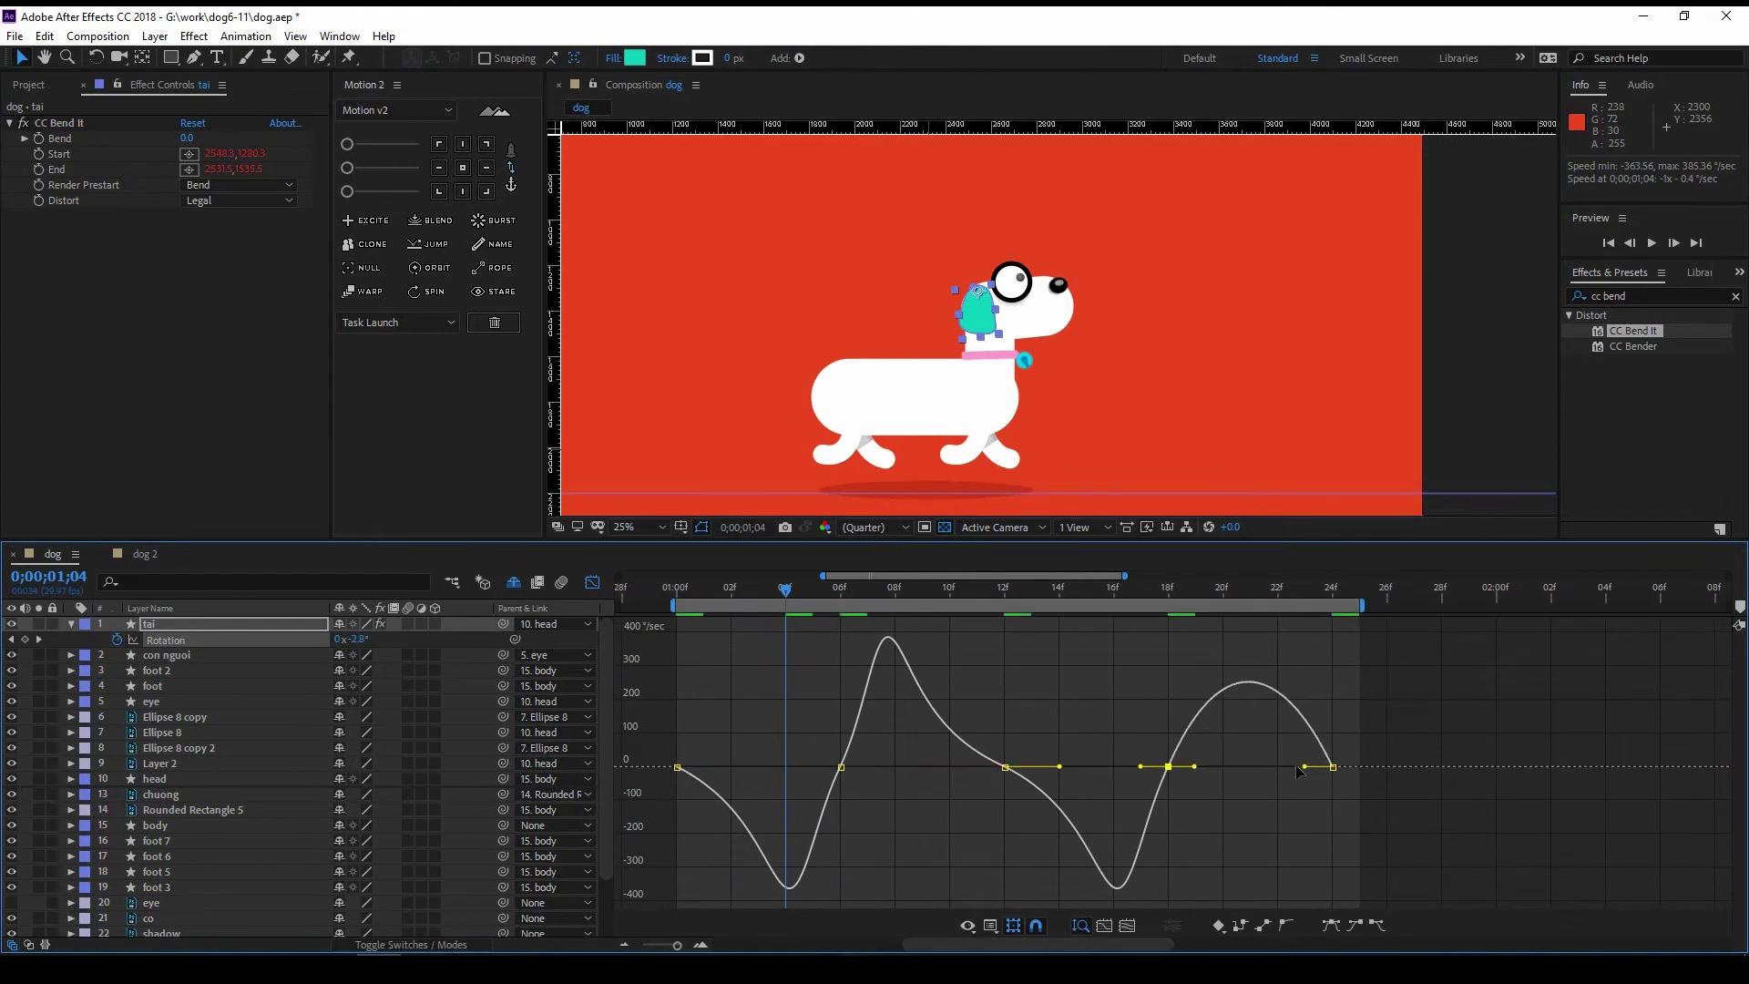
Step: Preview the snappier ear swing, save the project, and replay the walk cycle
{"action": "key", "text": "minus"}
{"action": "key", "text": "space"}
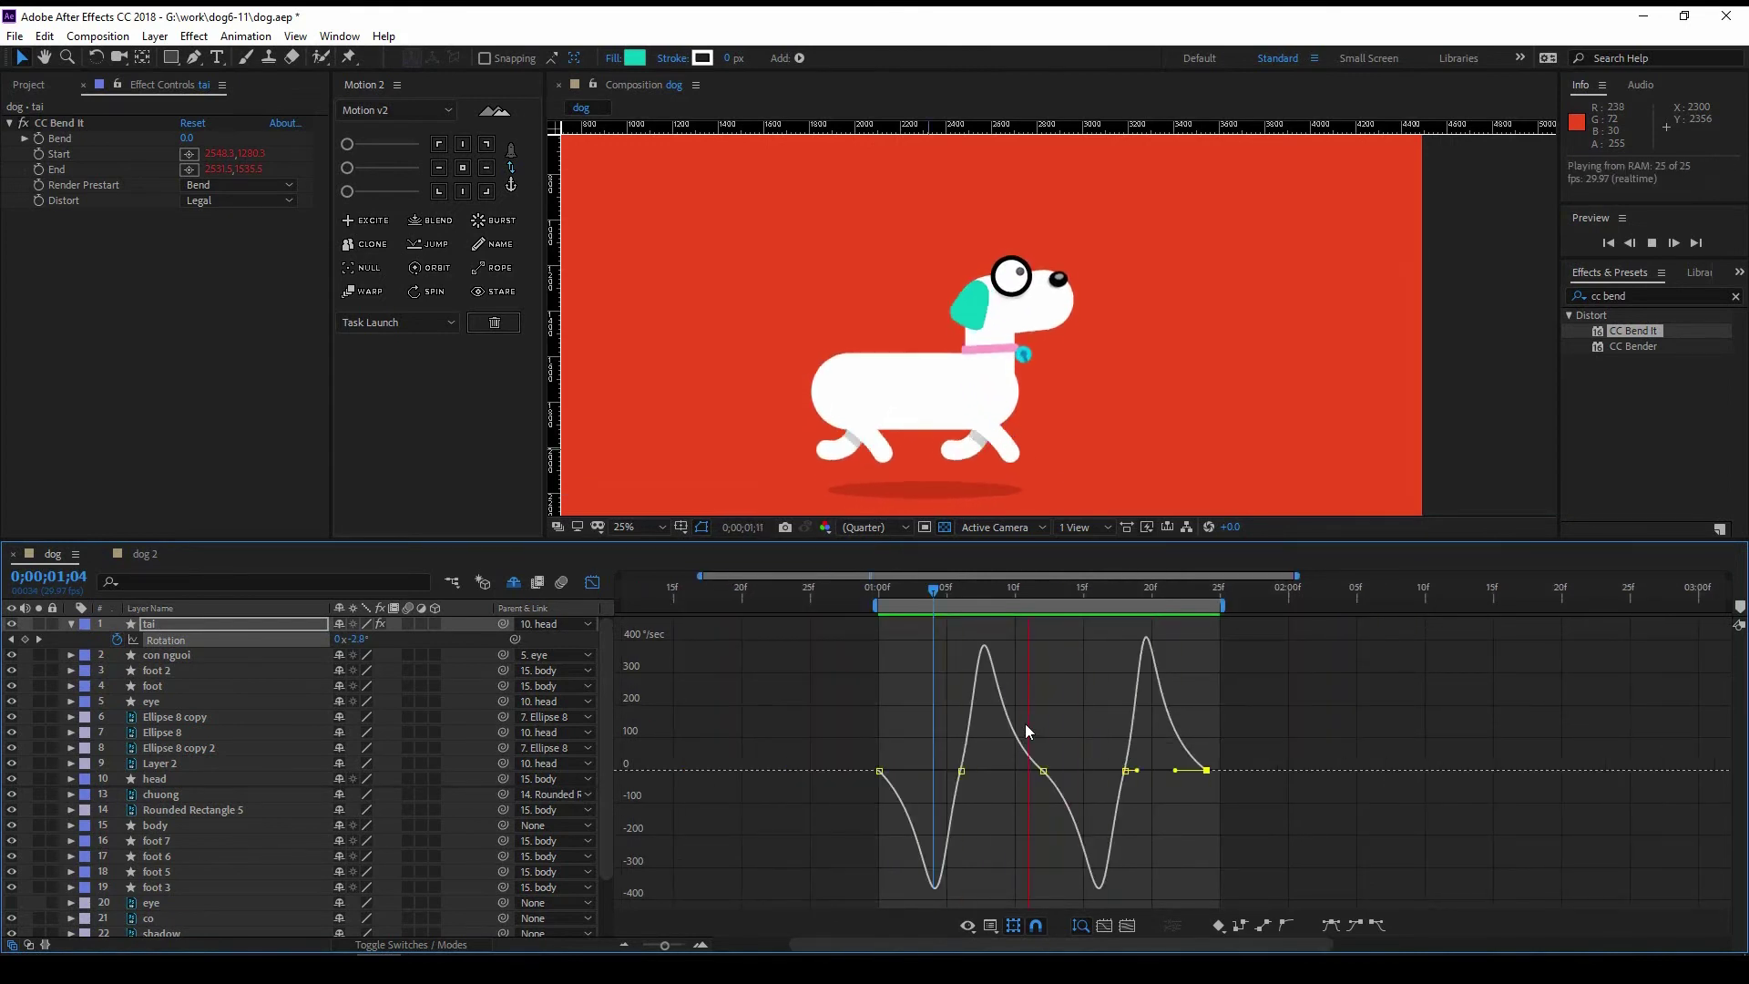
{"action": "key", "text": "ctrl+s"}
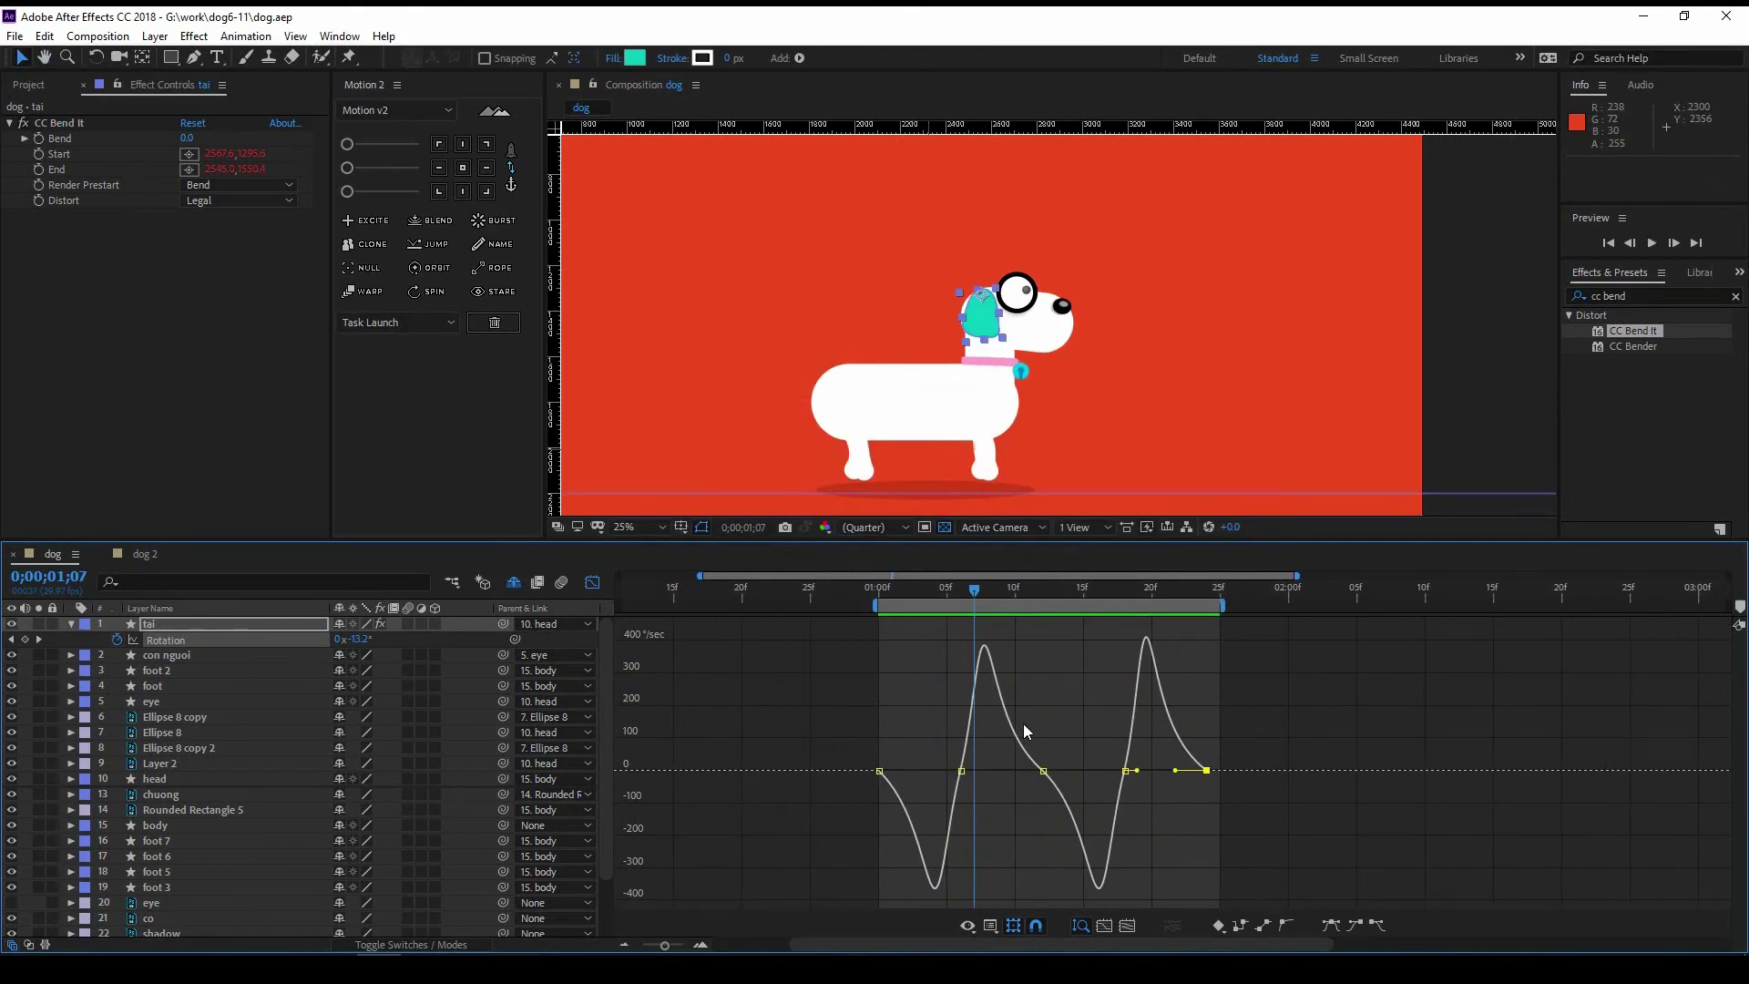
{"action": "key", "text": "space"}
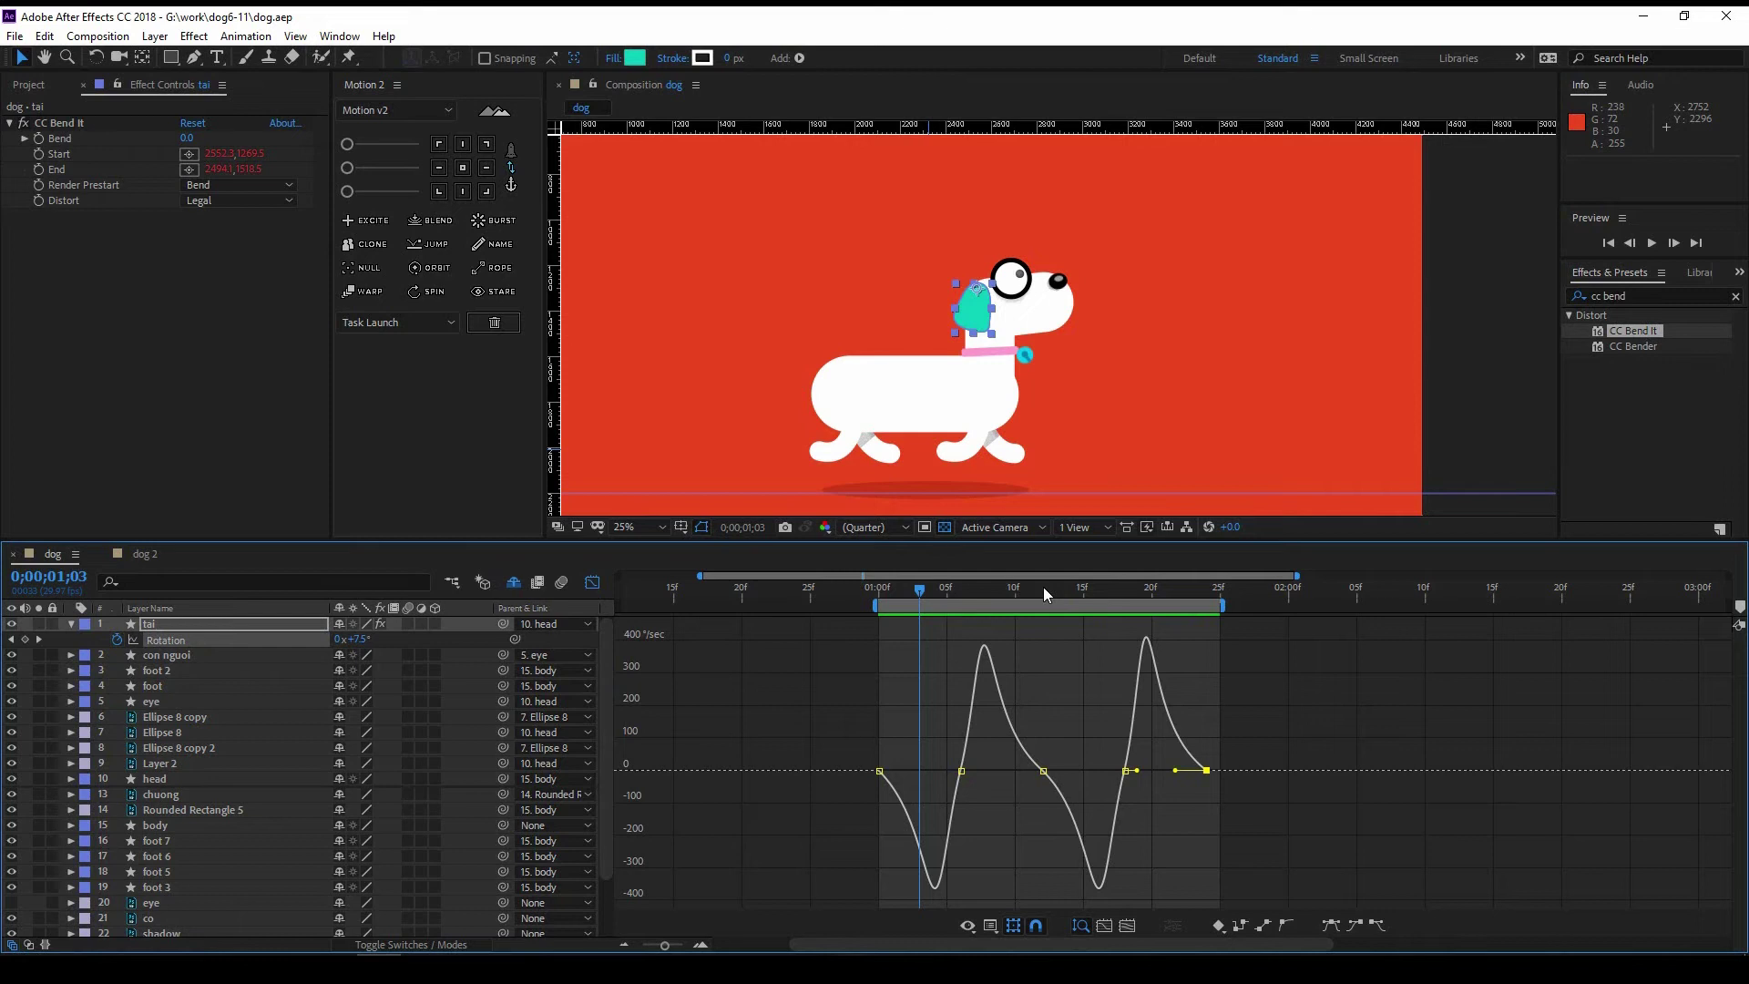
Step: Paste the tail layer into the dog comp and move it down the layer stack
{"action": "key", "text": "space"}
{"action": "key", "text": "space"}
{"action": "key", "text": "shift+period"}
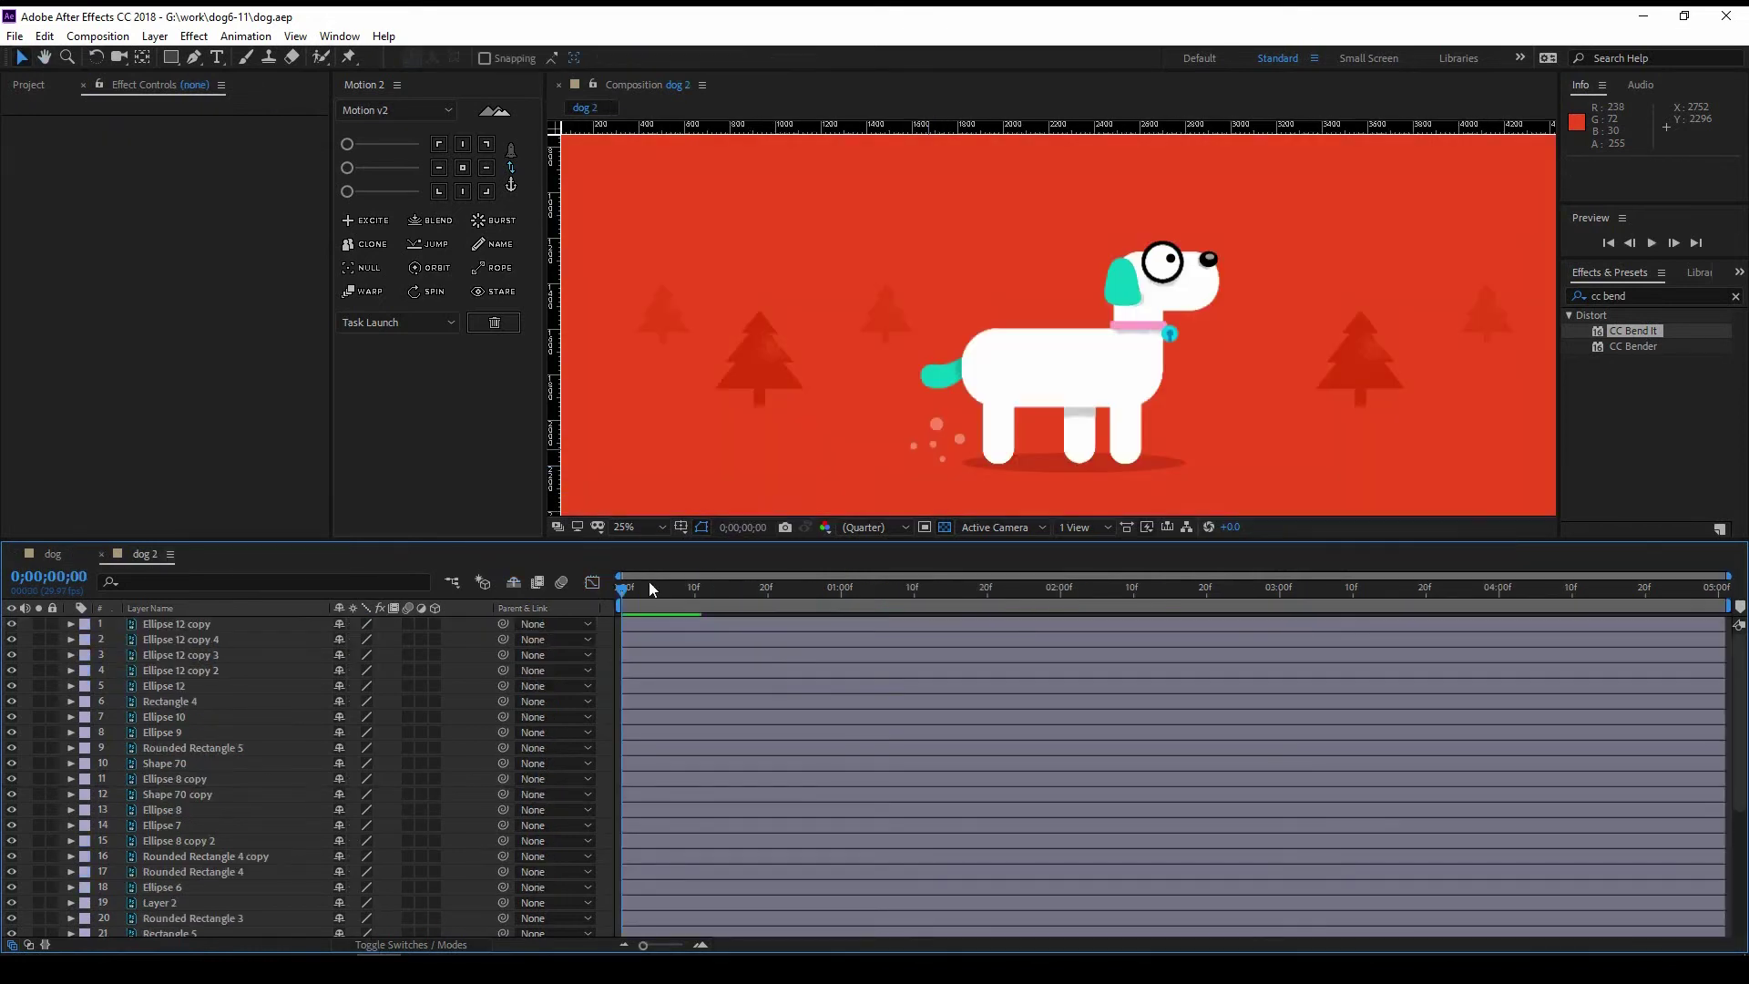
{"action": "left_click", "coordinate": [47, 555]}
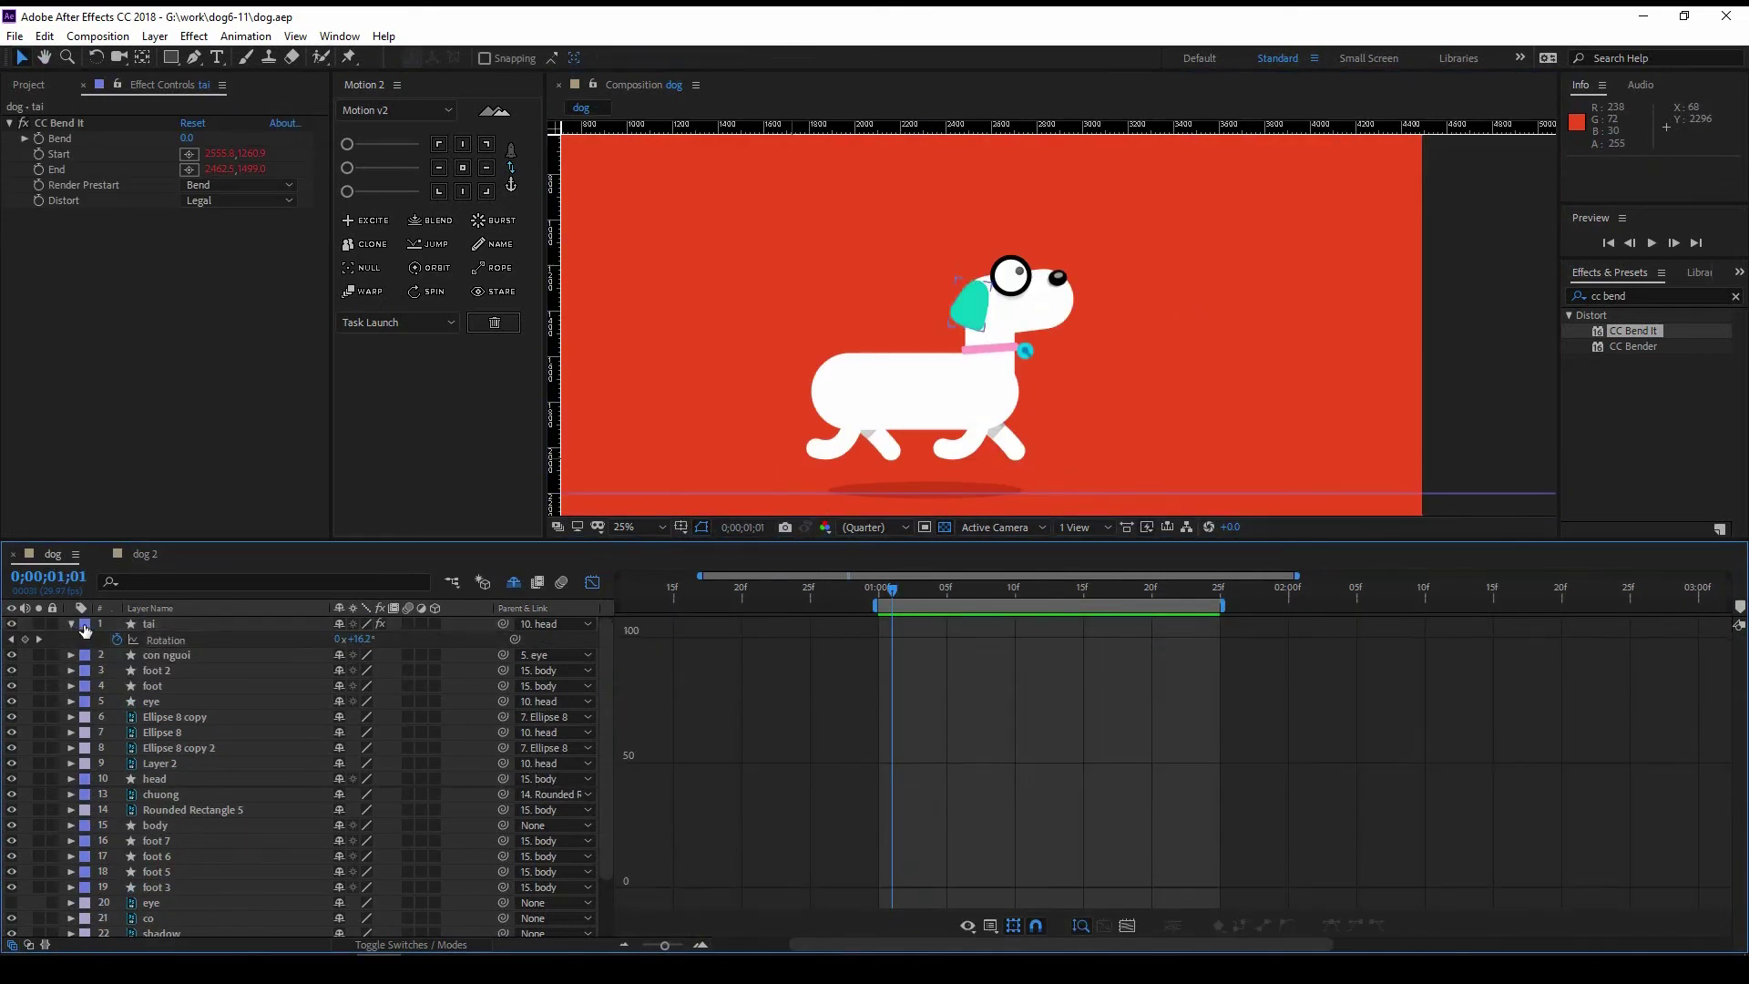
{"action": "key", "text": "ctrl+v"}
{"action": "left_click_drag", "start_coordinate": [164, 624], "coordinate": [218, 832]}
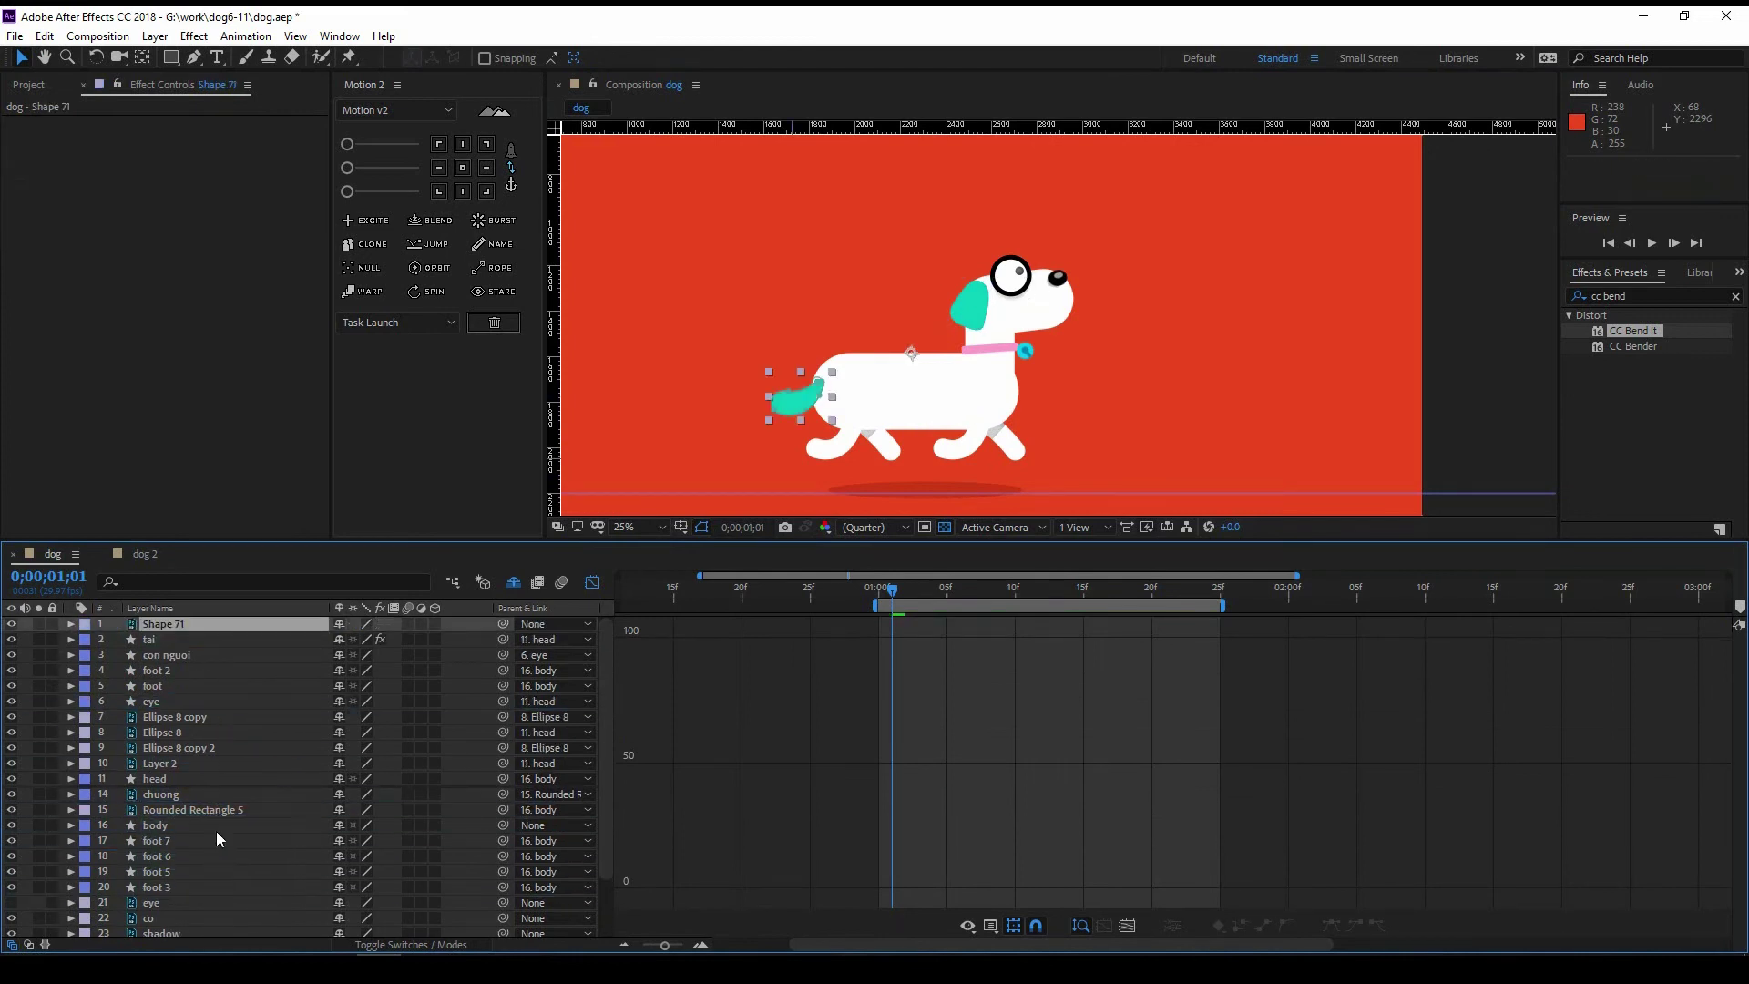
Step: In dog 2, identify and copy the tail layer together with its shadow layer
{"action": "key", "text": "shift+period"}
{"action": "scroll", "coordinate": [1437, 390], "scroll_direction": "down", "scroll_amount": 2}
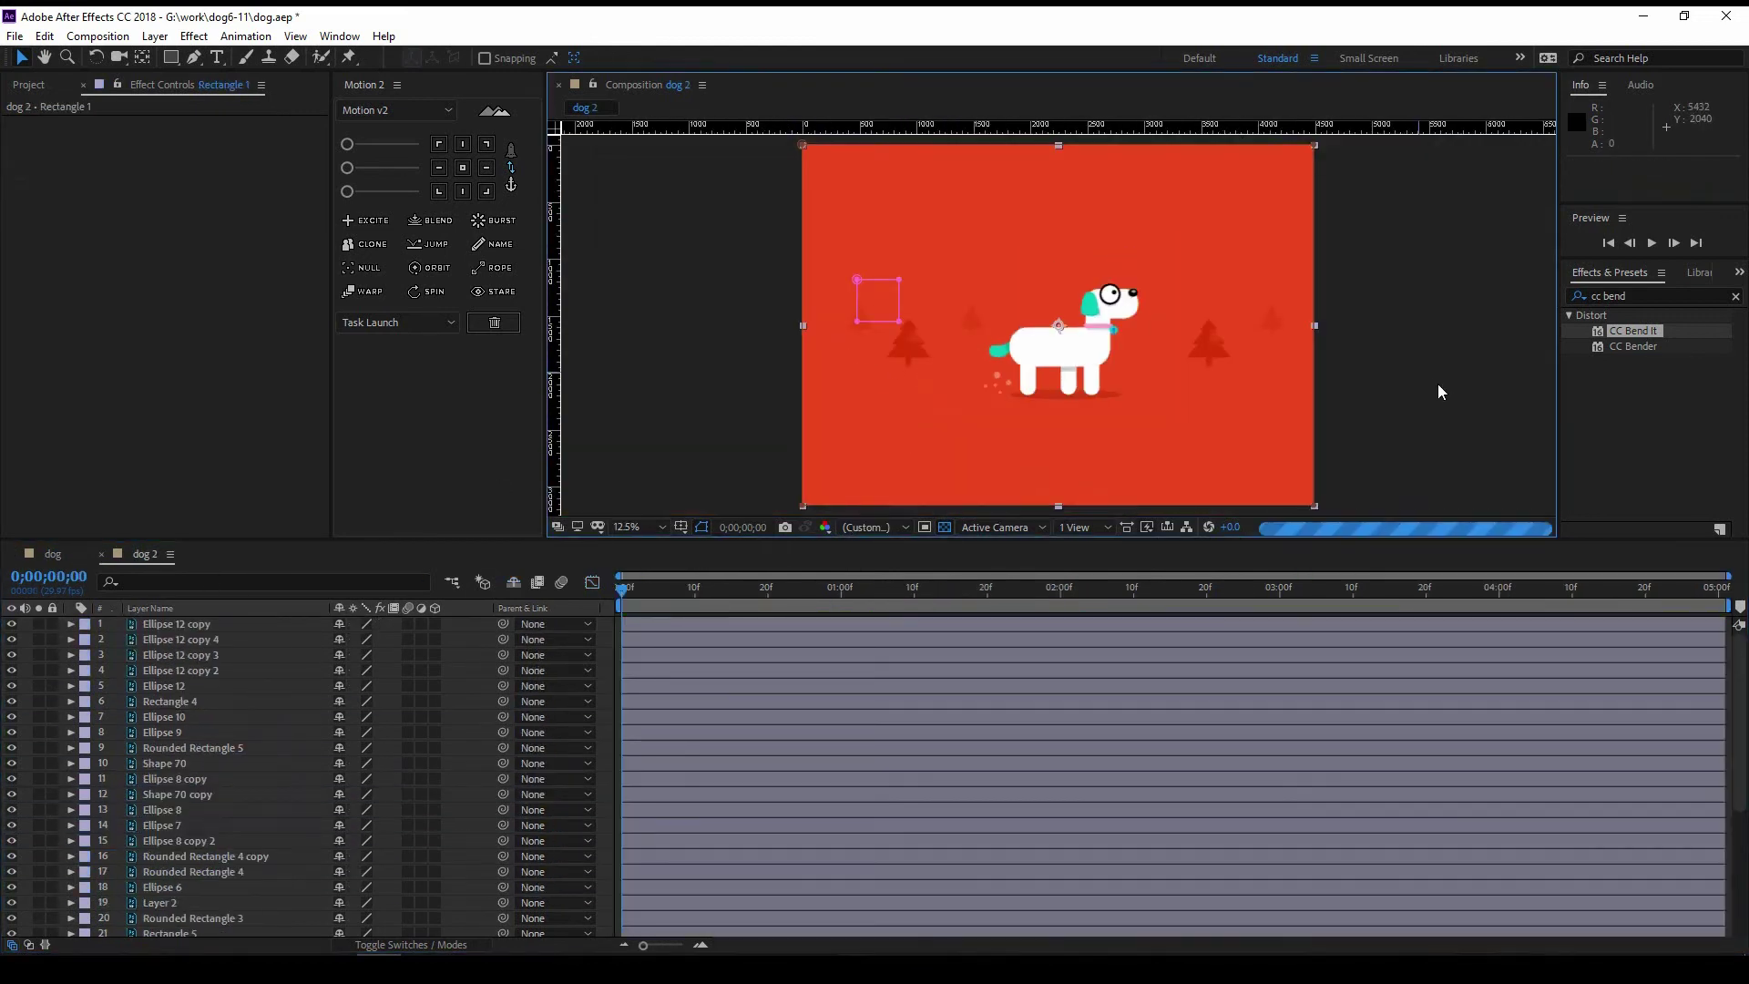
{"action": "scroll", "coordinate": [194, 843], "scroll_direction": "down", "scroll_amount": 5}
{"action": "left_click", "coordinate": [11, 820]}
{"action": "scroll", "coordinate": [938, 294], "scroll_direction": "up", "scroll_amount": 2}
{"action": "left_click", "coordinate": [168, 802]}
{"action": "left_click", "coordinate": [216, 819], "text": "ctrl"}
{"action": "key", "text": "ctrl+c"}
Step: Paste the tail and shadow into the dog comp and inspect the pasted tail
{"action": "left_click", "coordinate": [53, 554]}
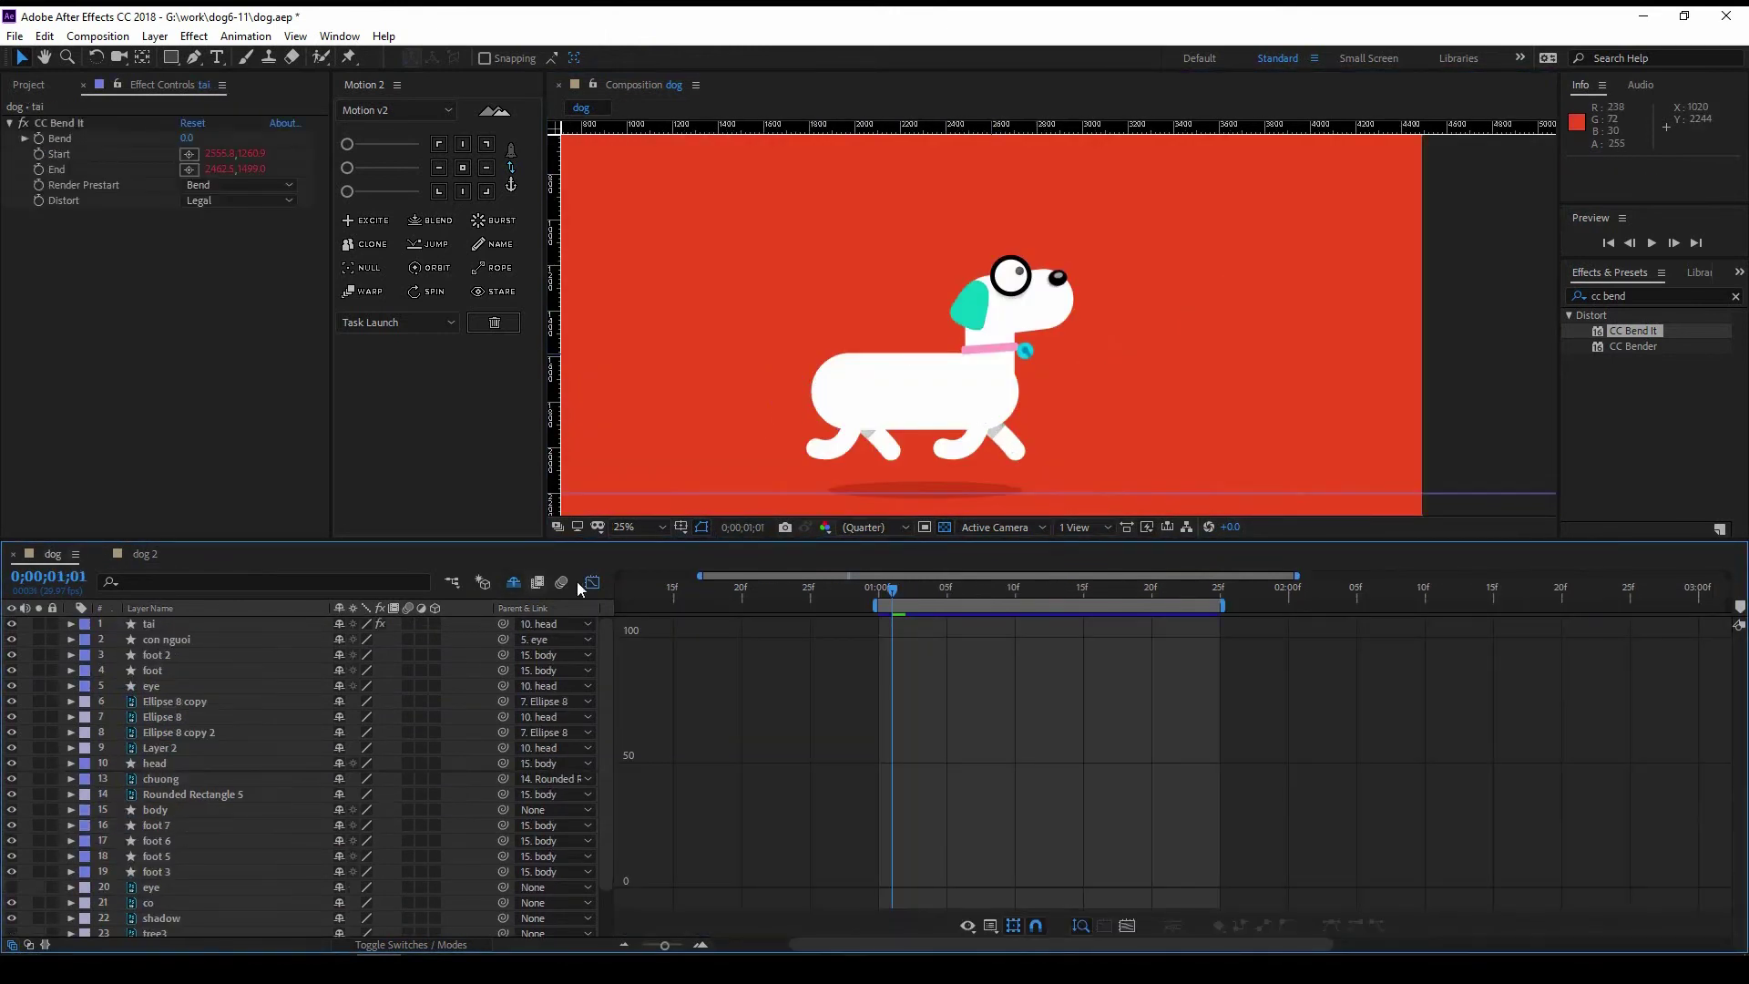
{"action": "left_click", "coordinate": [593, 582]}
{"action": "key", "text": "ctrl+v"}
{"action": "left_click", "coordinate": [28, 83]}
{"action": "key", "text": "period"}
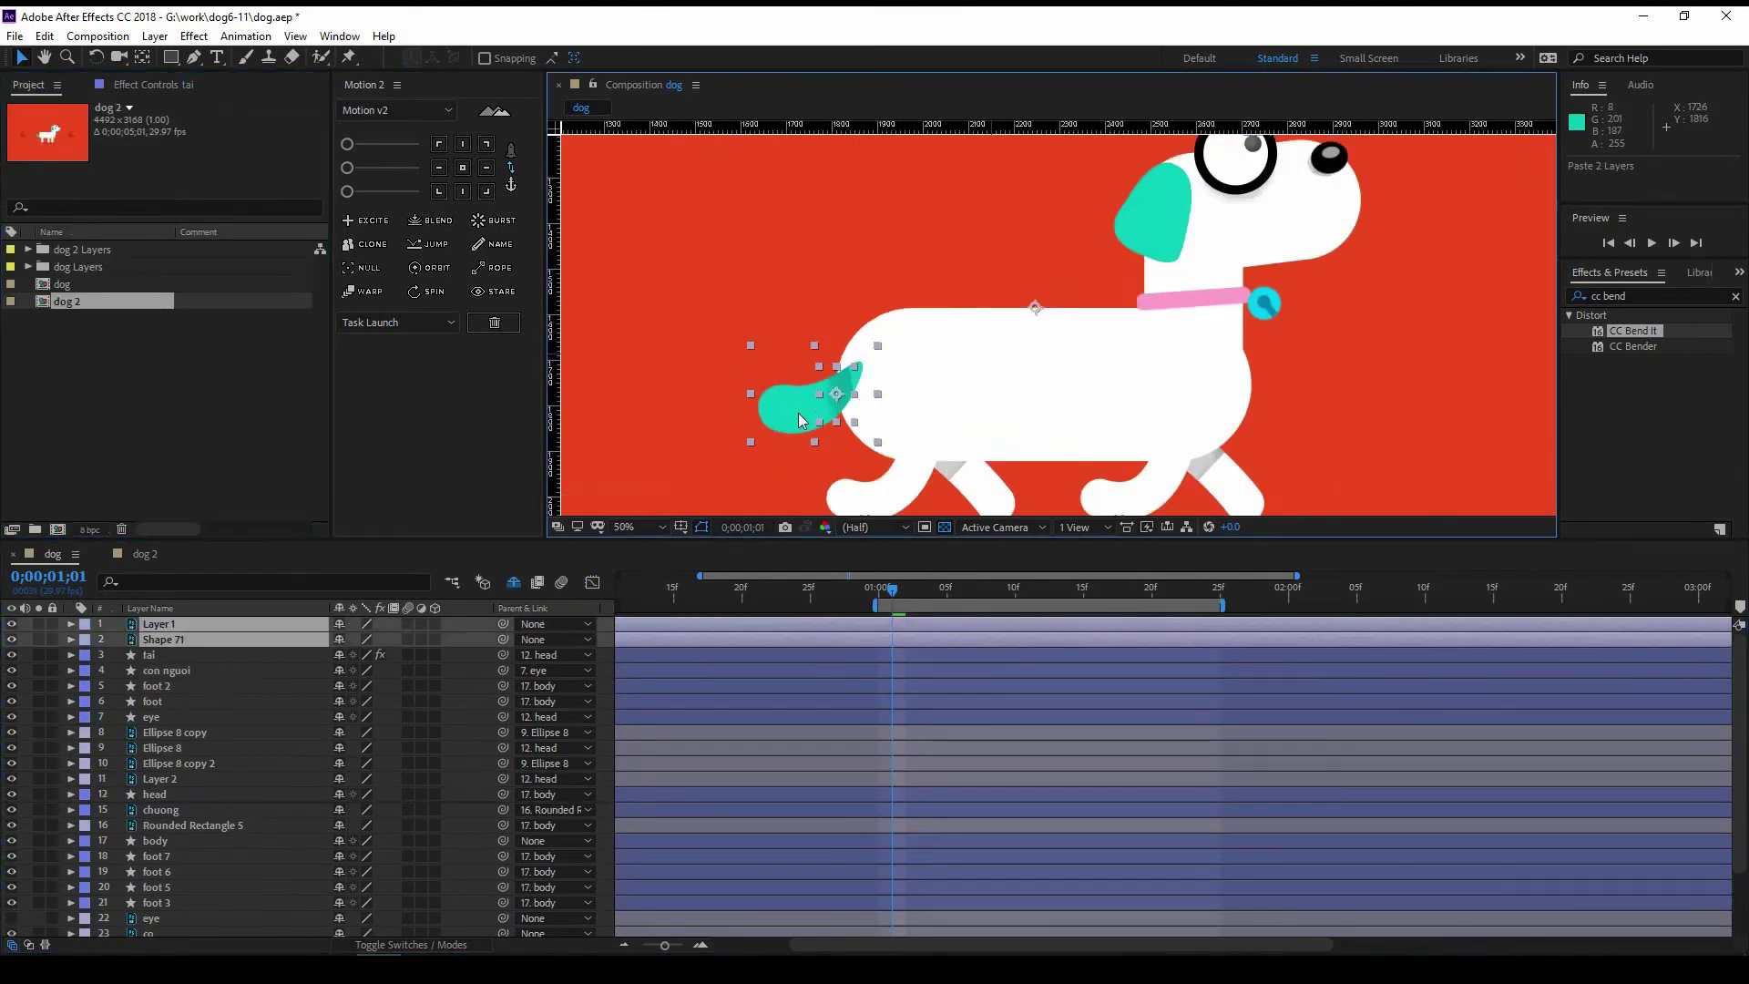
{"action": "key", "text": "ctrl+alt+shift+e"}
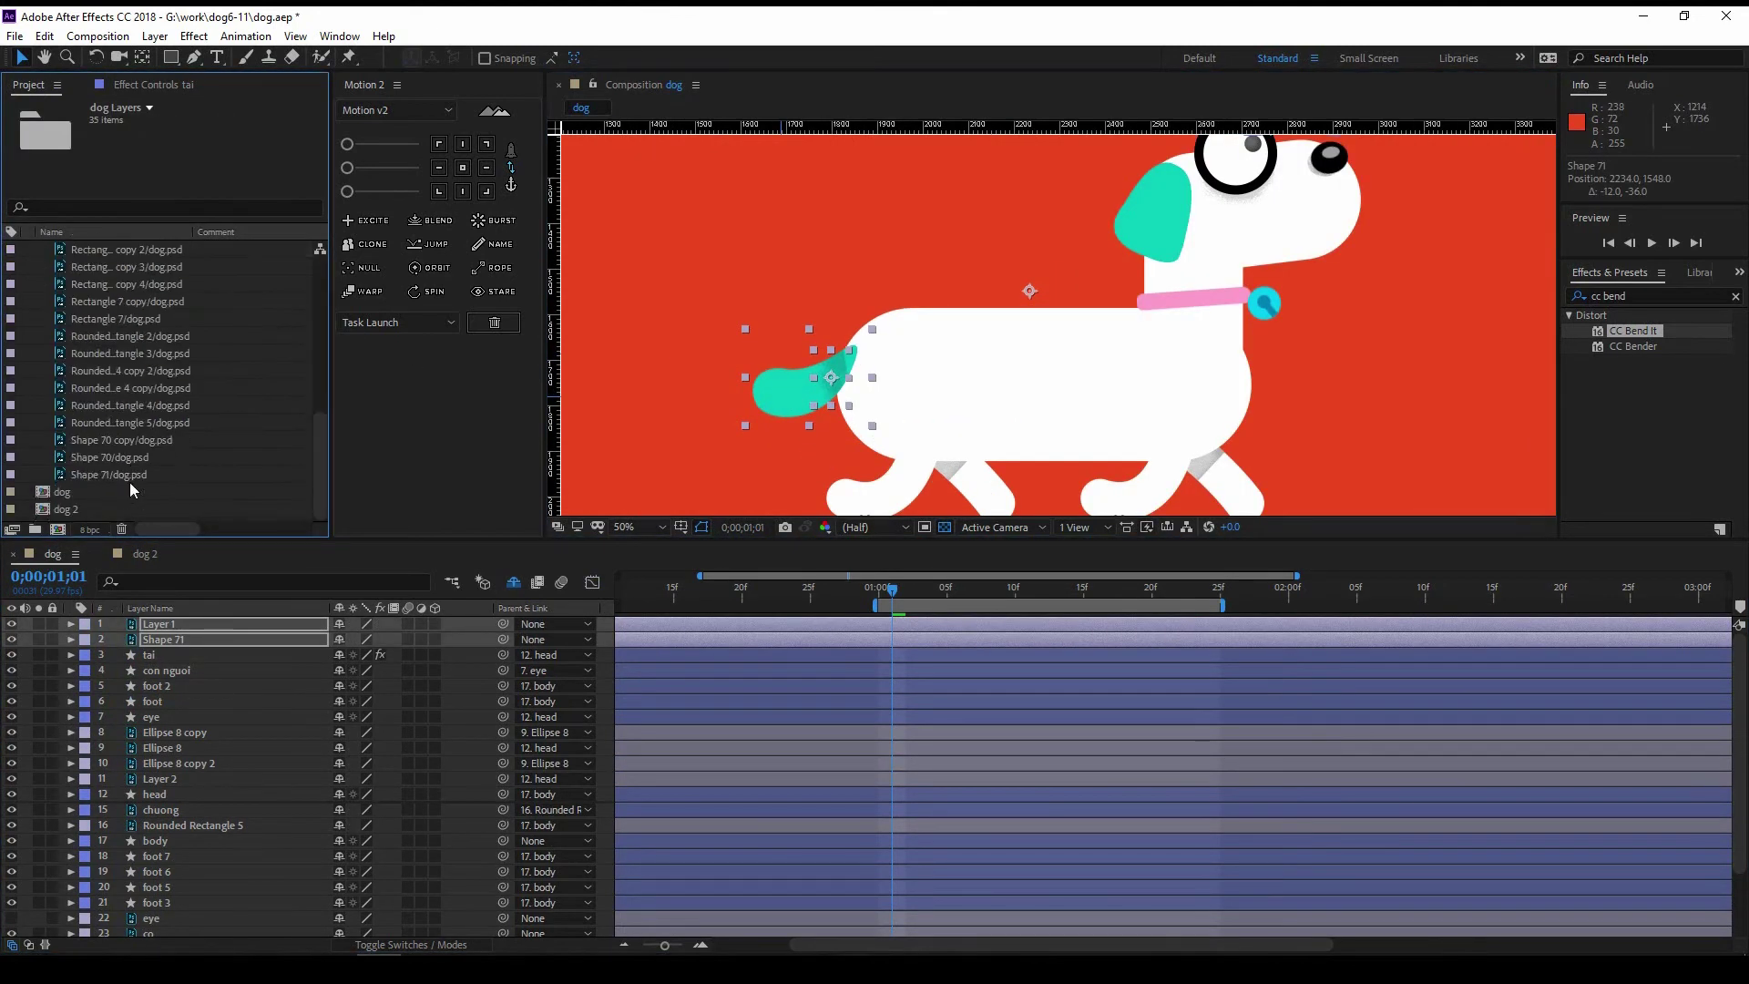
{"action": "key", "text": "comma"}
Step: Move the tail and shadow layers below body and parent the shadow to the tail
{"action": "key", "text": "Page_Up"}
{"action": "key", "text": "Page_Up"}
{"action": "key", "text": "Page_Up"}
{"action": "left_click", "coordinate": [157, 624]}
{"action": "left_click", "coordinate": [163, 640], "text": "shift"}
{"action": "left_click_drag", "start_coordinate": [162, 638], "coordinate": [162, 847]}
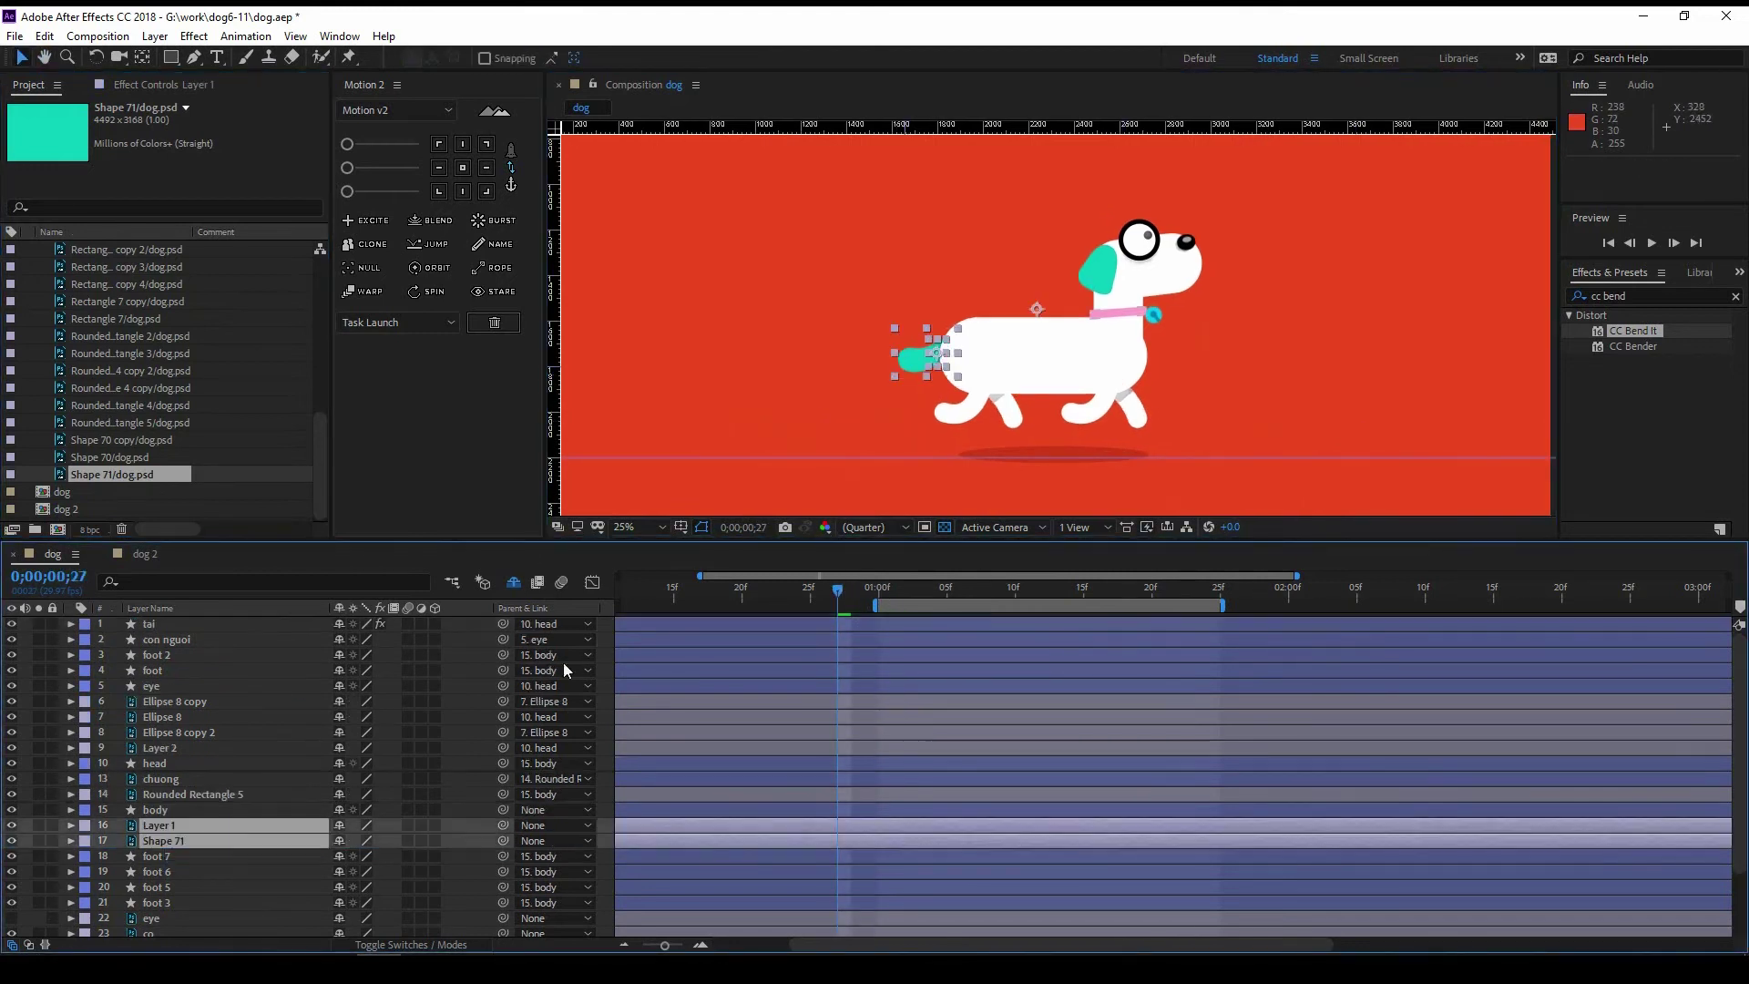
{"action": "key", "text": "Page_Down"}
{"action": "left_click", "coordinate": [182, 825]}
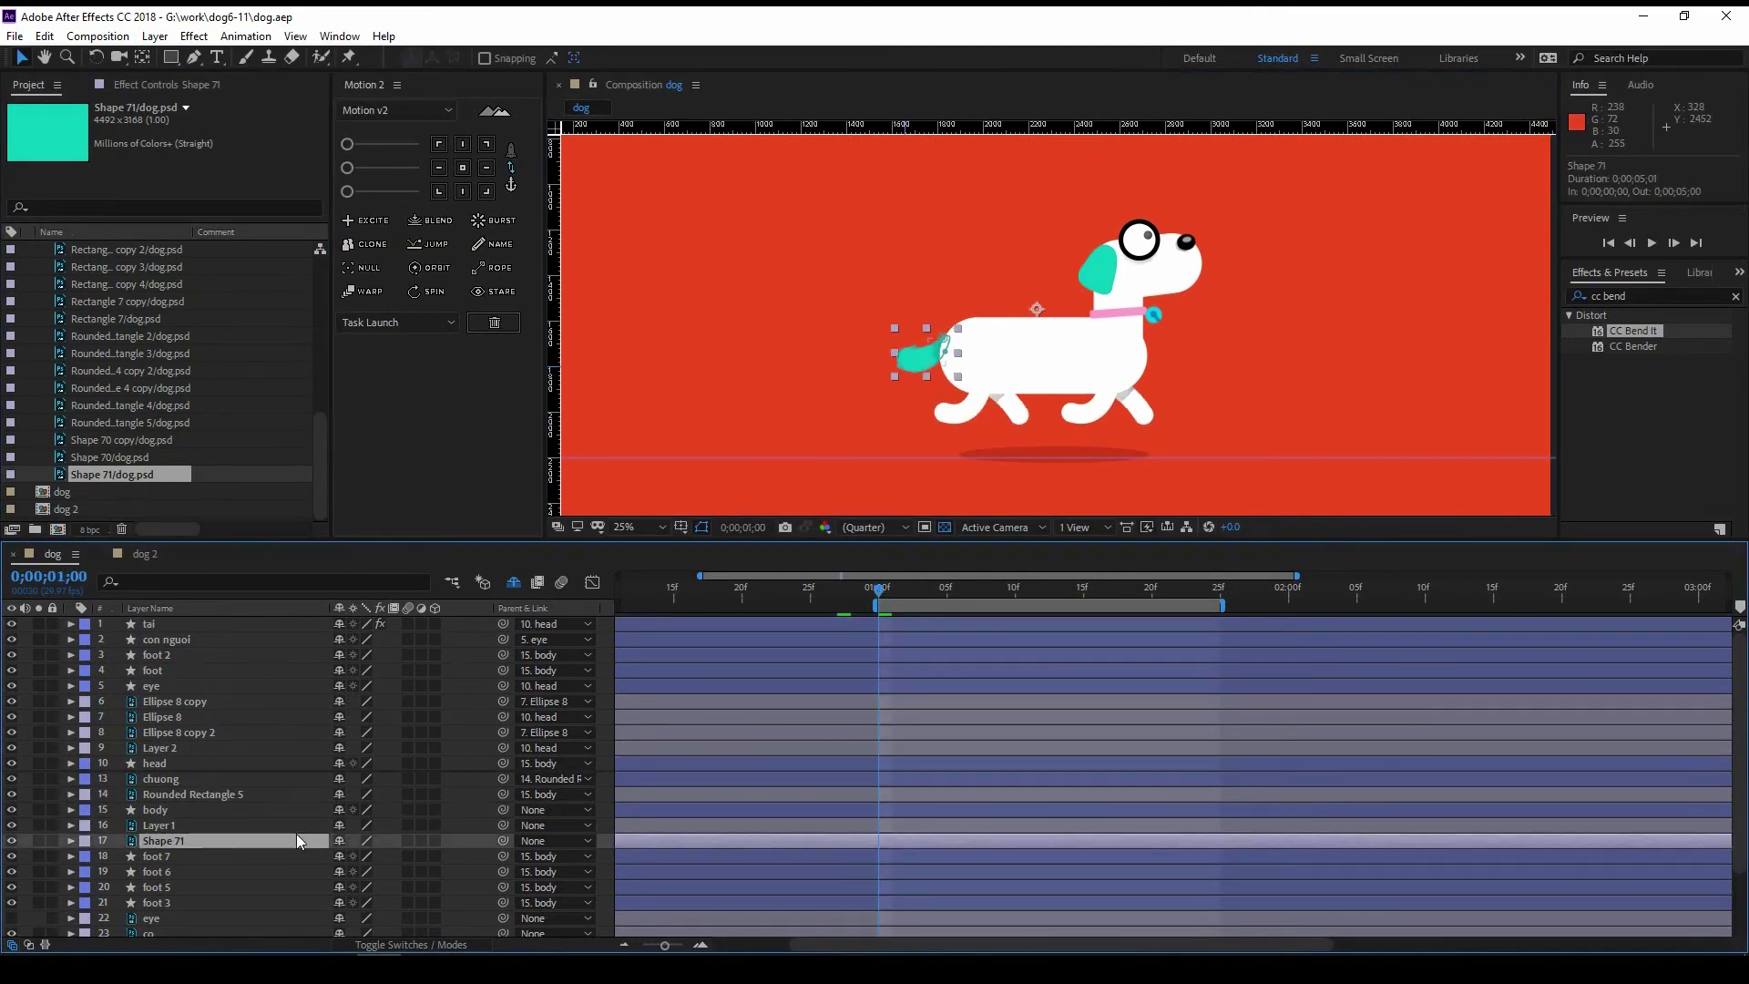
{"action": "left_click_drag", "start_coordinate": [507, 827], "coordinate": [199, 840]}
Step: Rename the tail layer 'duoi' and its shadow layer 'shadow duoi'
{"action": "left_click", "coordinate": [199, 840]}
{"action": "type", "text": "duoi"}
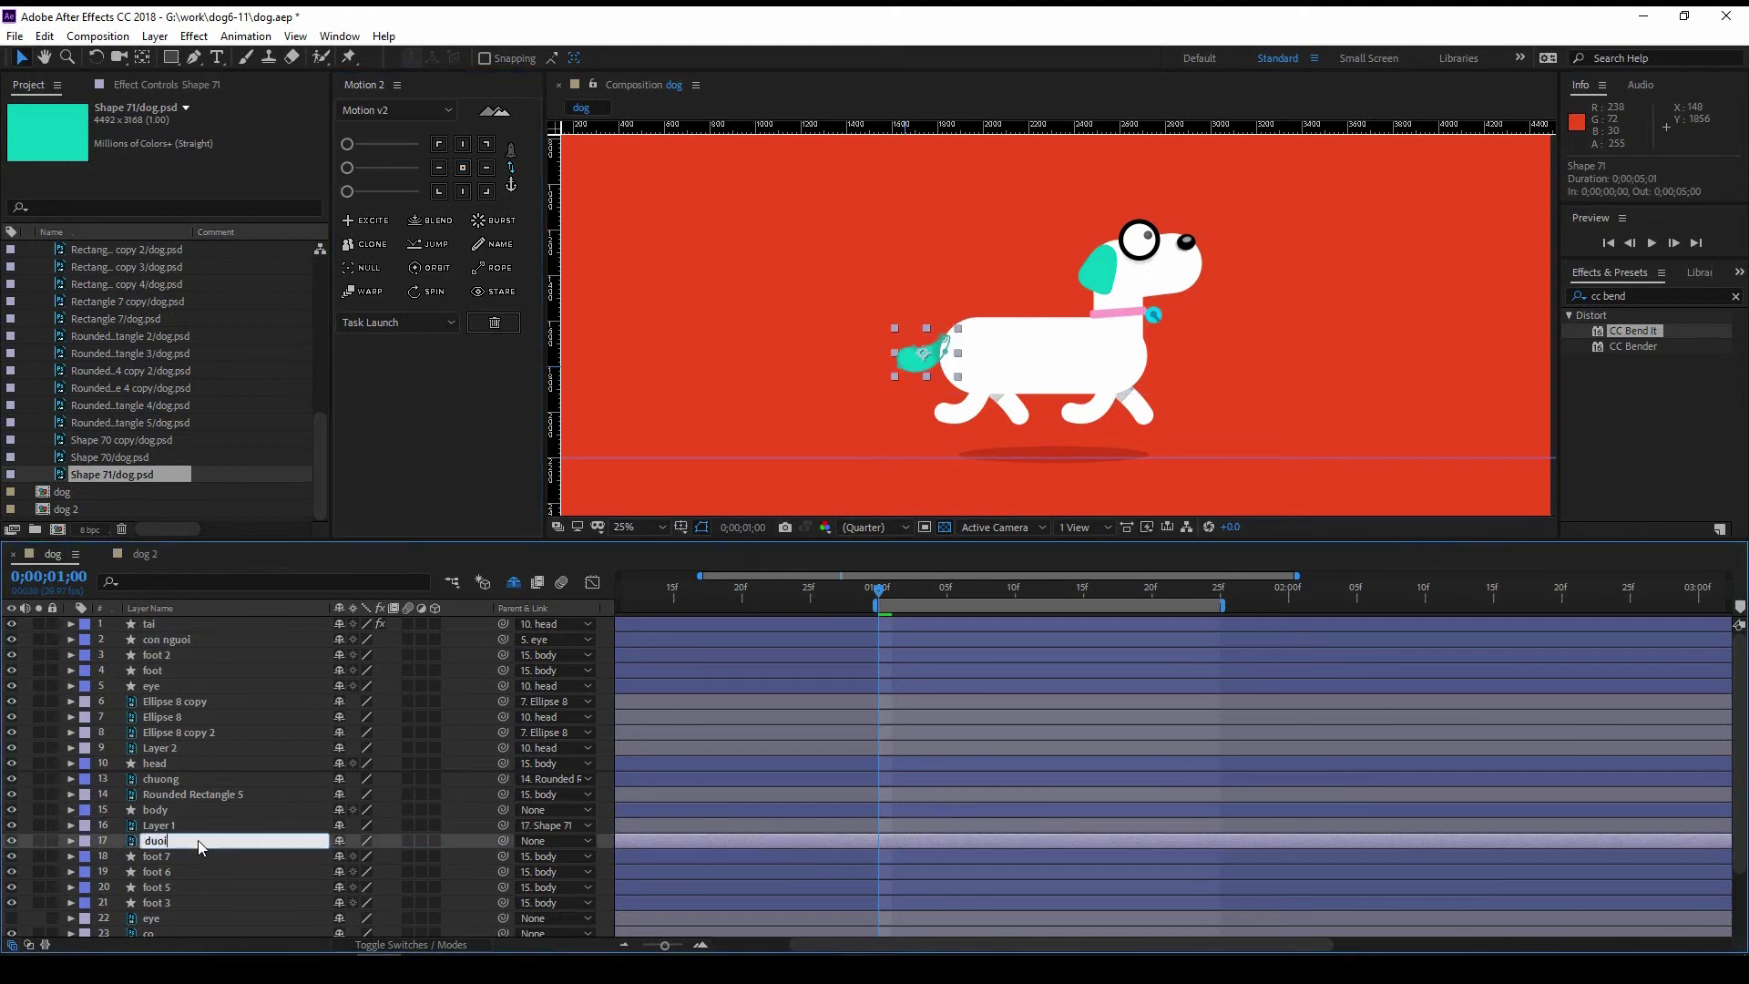
{"action": "left_click", "coordinate": [195, 825]}
{"action": "key", "text": "Return"}
{"action": "type", "text": "bong"}
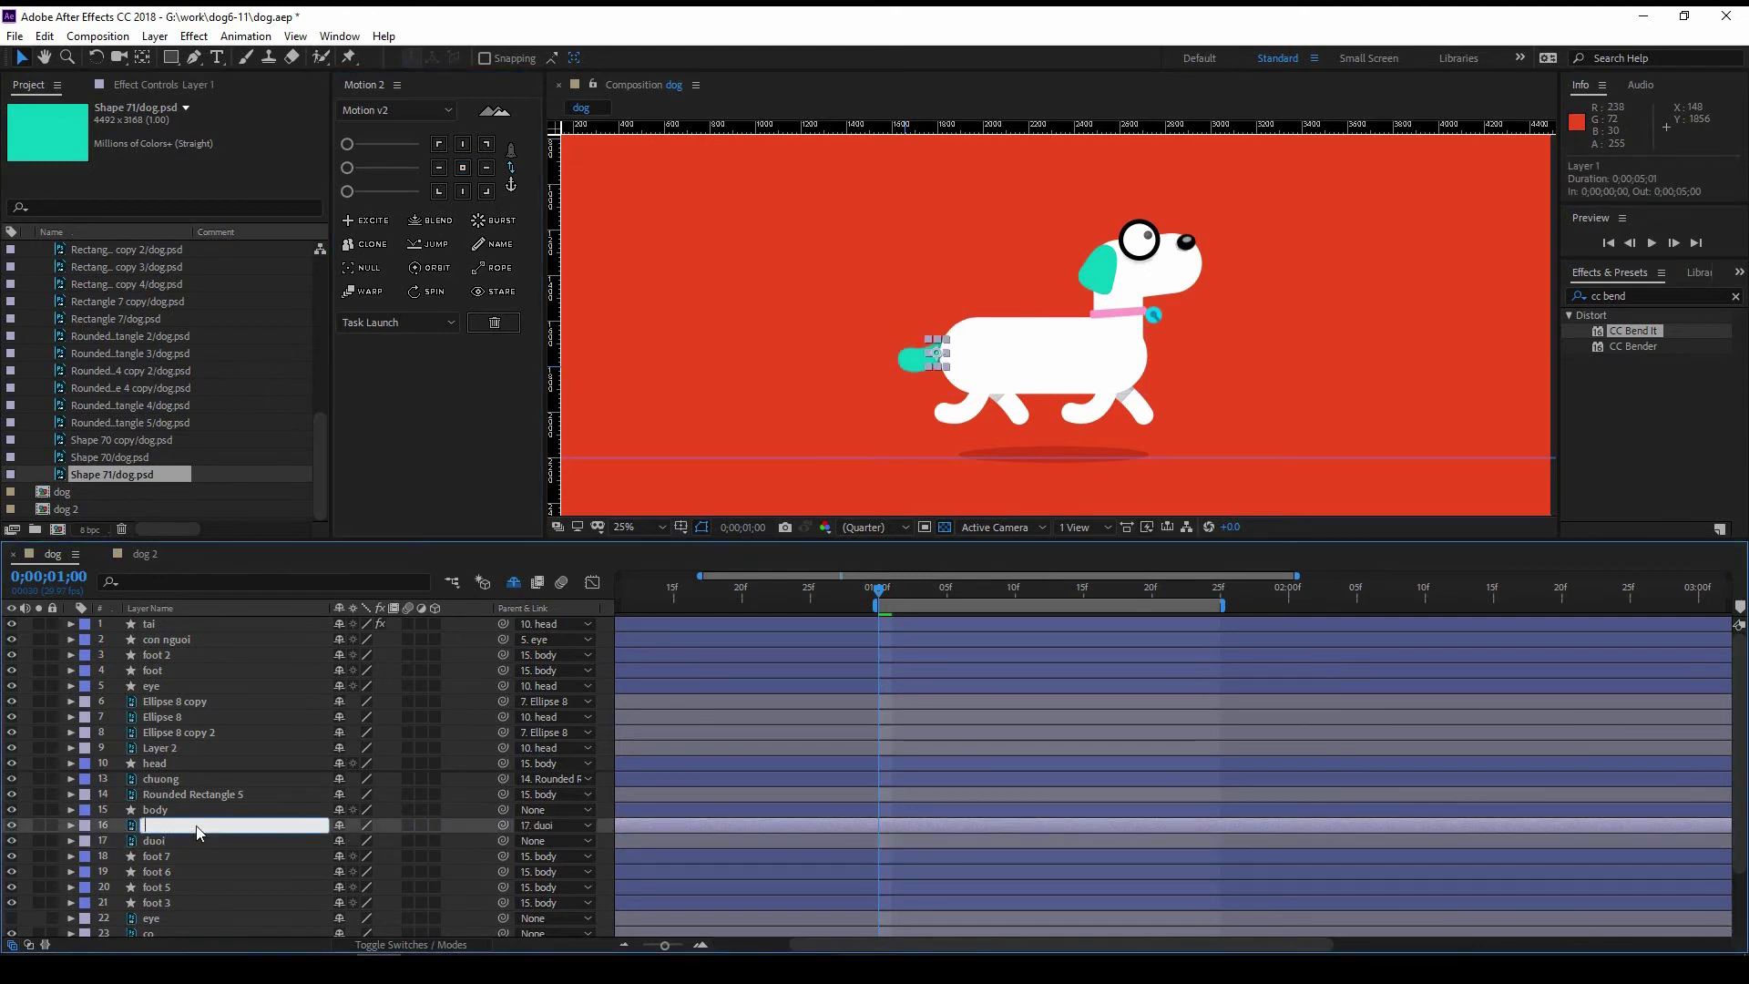
{"action": "type", "text": "ow duoi"}
{"action": "key", "text": "Return"}
Step: Parent the duoi tail layer to body and preview the dog with its tail
{"action": "left_click", "coordinate": [191, 840]}
{"action": "mouse_move", "coordinate": [503, 840]}
{"action": "left_mouse_down"}
{"action": "mouse_move", "coordinate": [178, 665]}
{"action": "mouse_move", "coordinate": [155, 810]}
{"action": "left_mouse_up"}
{"action": "key", "text": "space"}
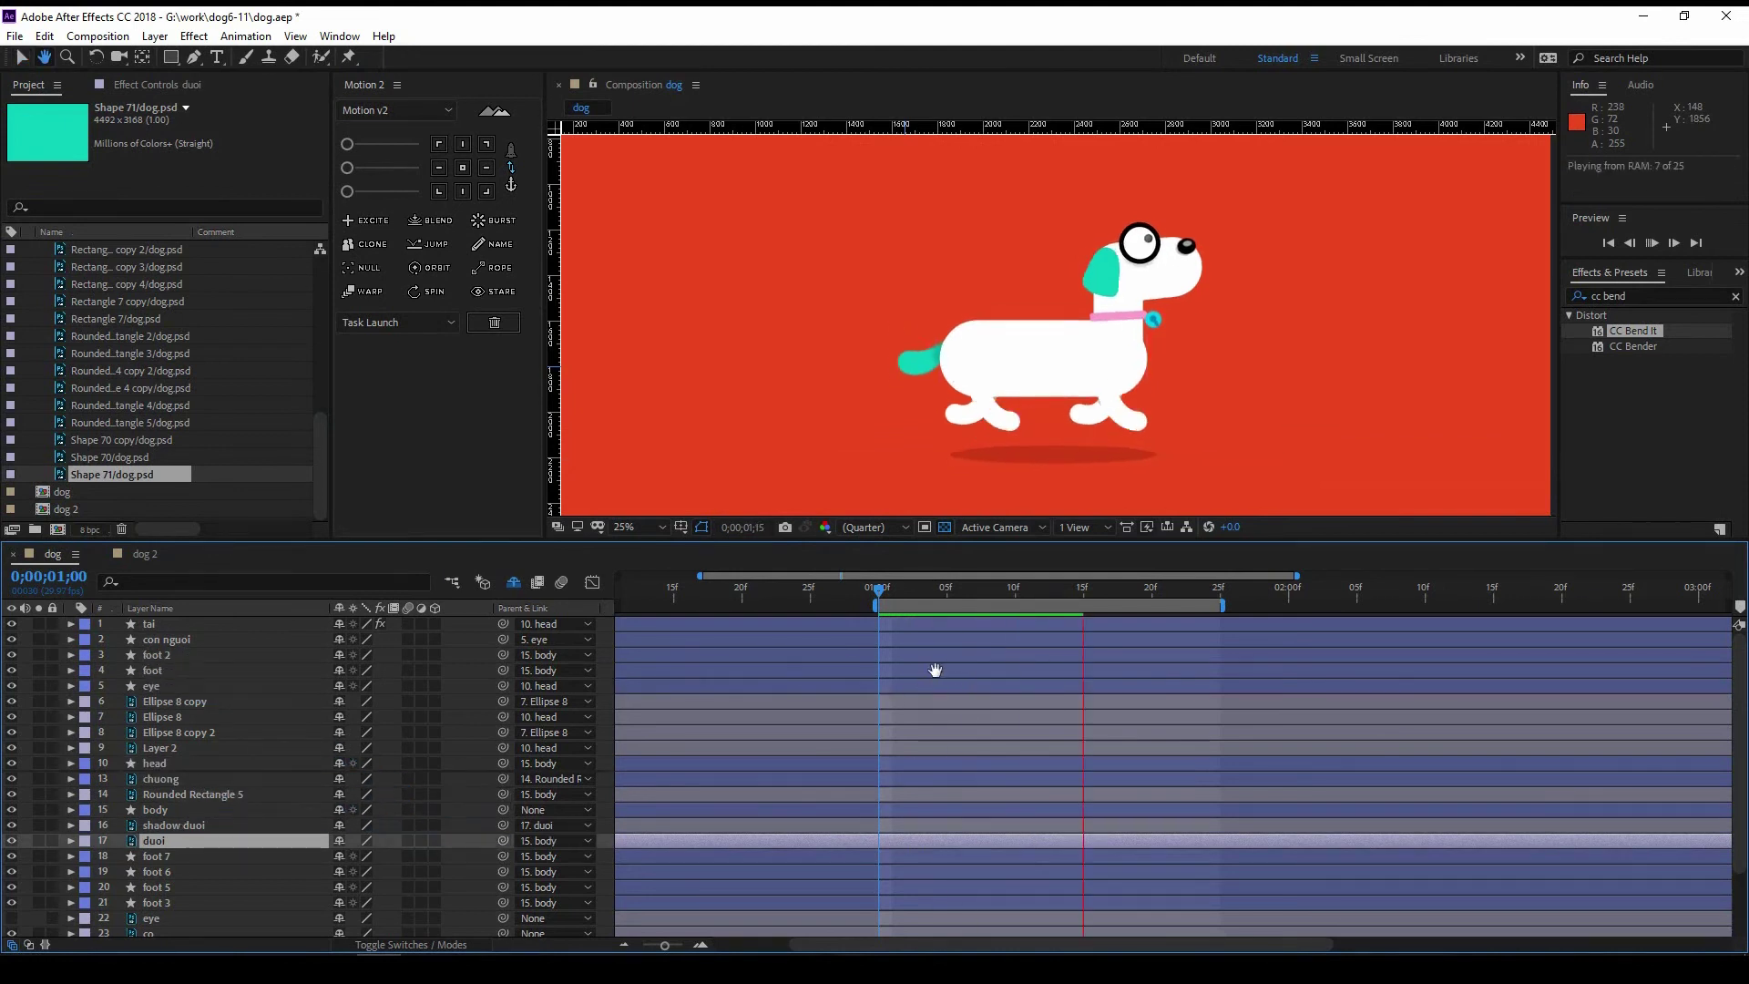
{"action": "left_click_drag", "start_coordinate": [852, 576], "coordinate": [872, 576]}
Step: Apply CC Bend It to the tai ear and set an eased Bend keyframe at 01;00
{"action": "left_click", "coordinate": [1102, 271]}
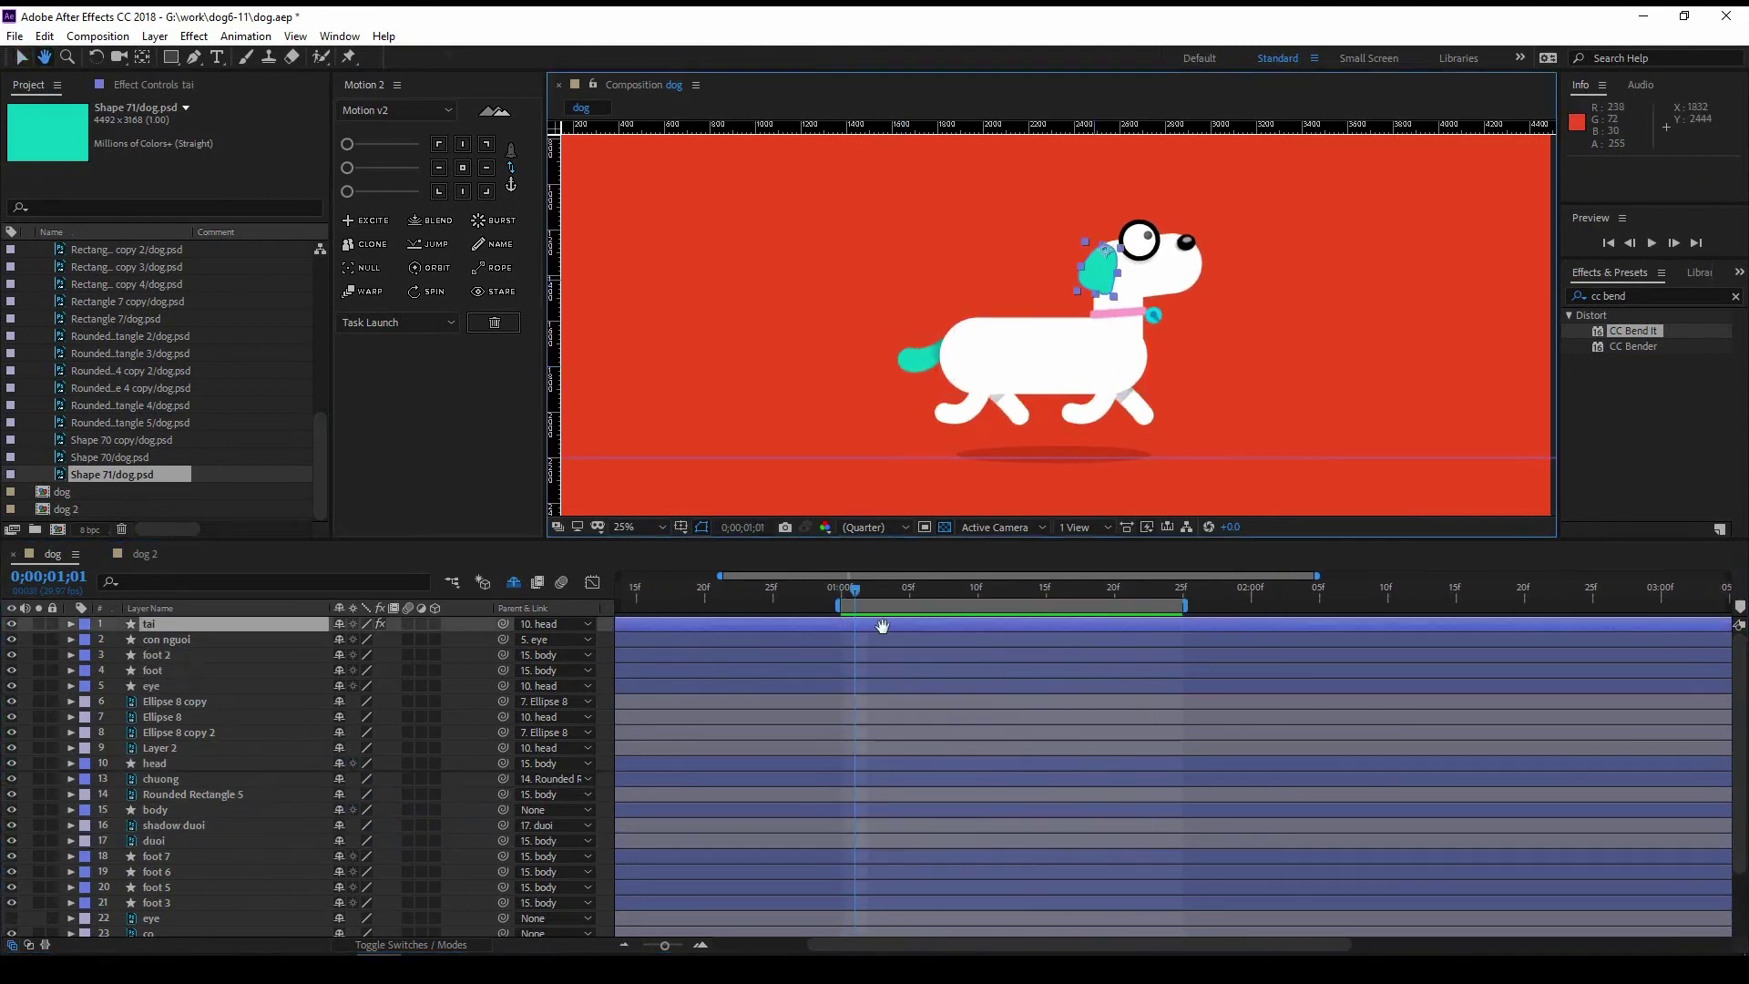
{"action": "key", "text": "u"}
{"action": "key", "text": "j"}
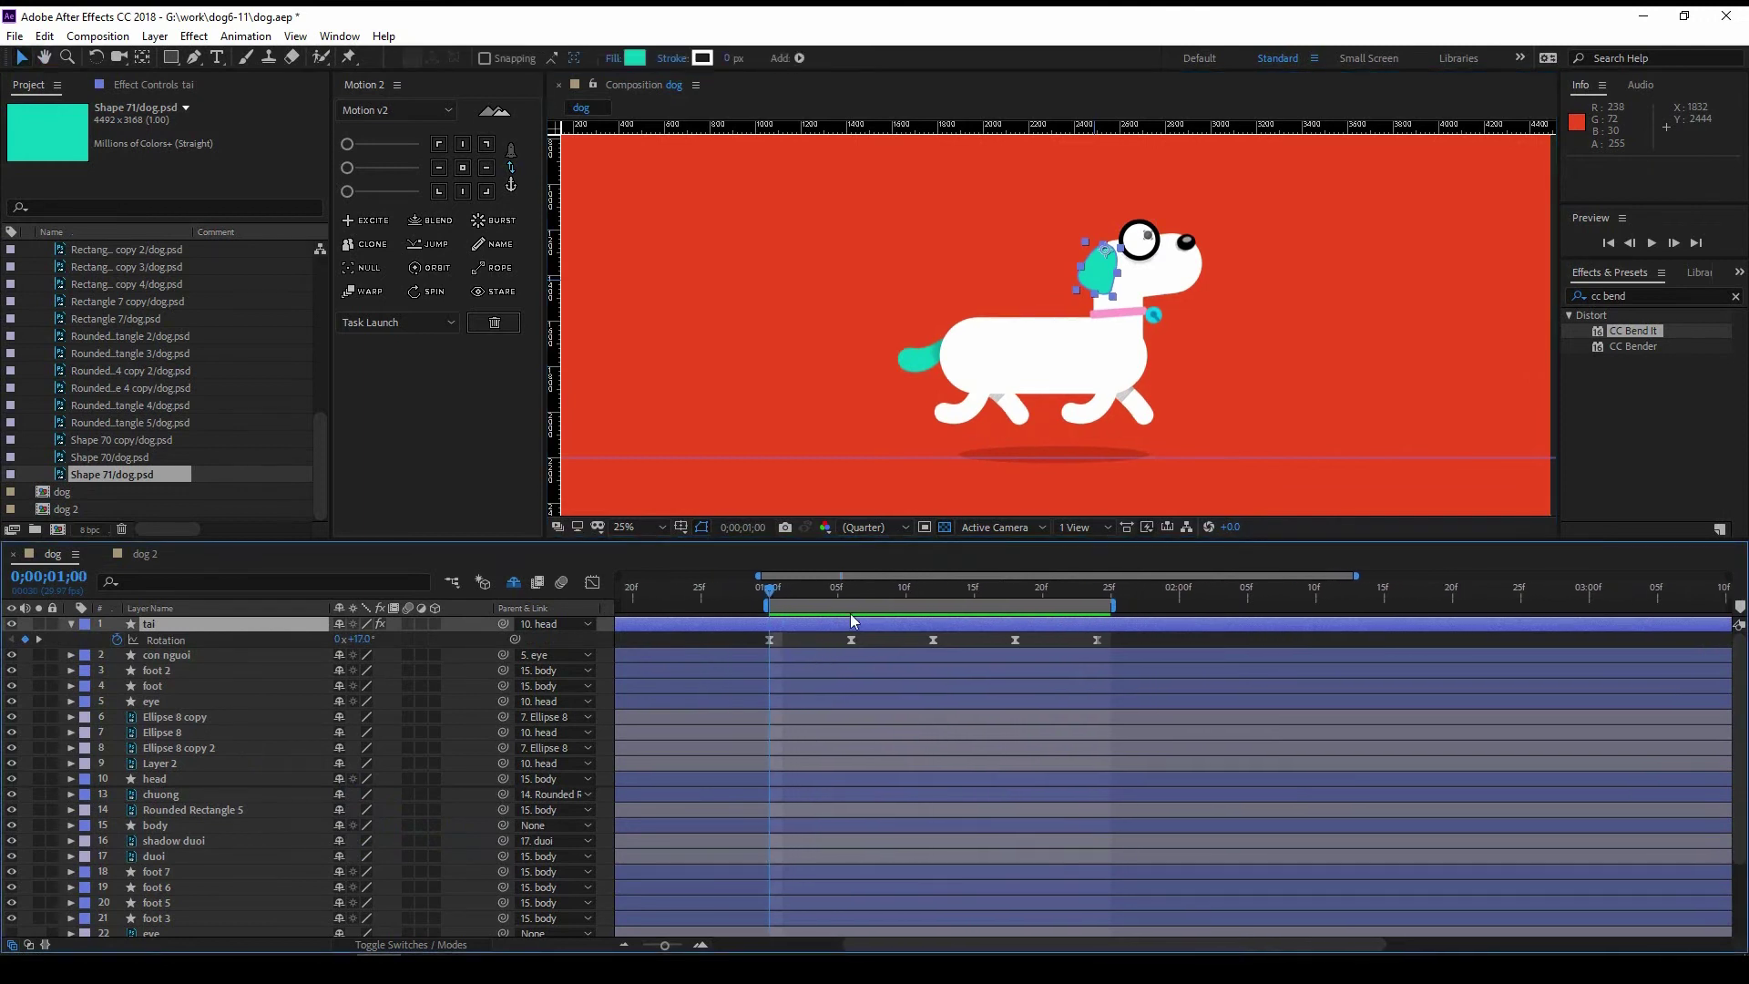
{"action": "left_click_drag", "start_coordinate": [100, 640], "coordinate": [102, 638]}
{"action": "left_click", "coordinate": [39, 139]}
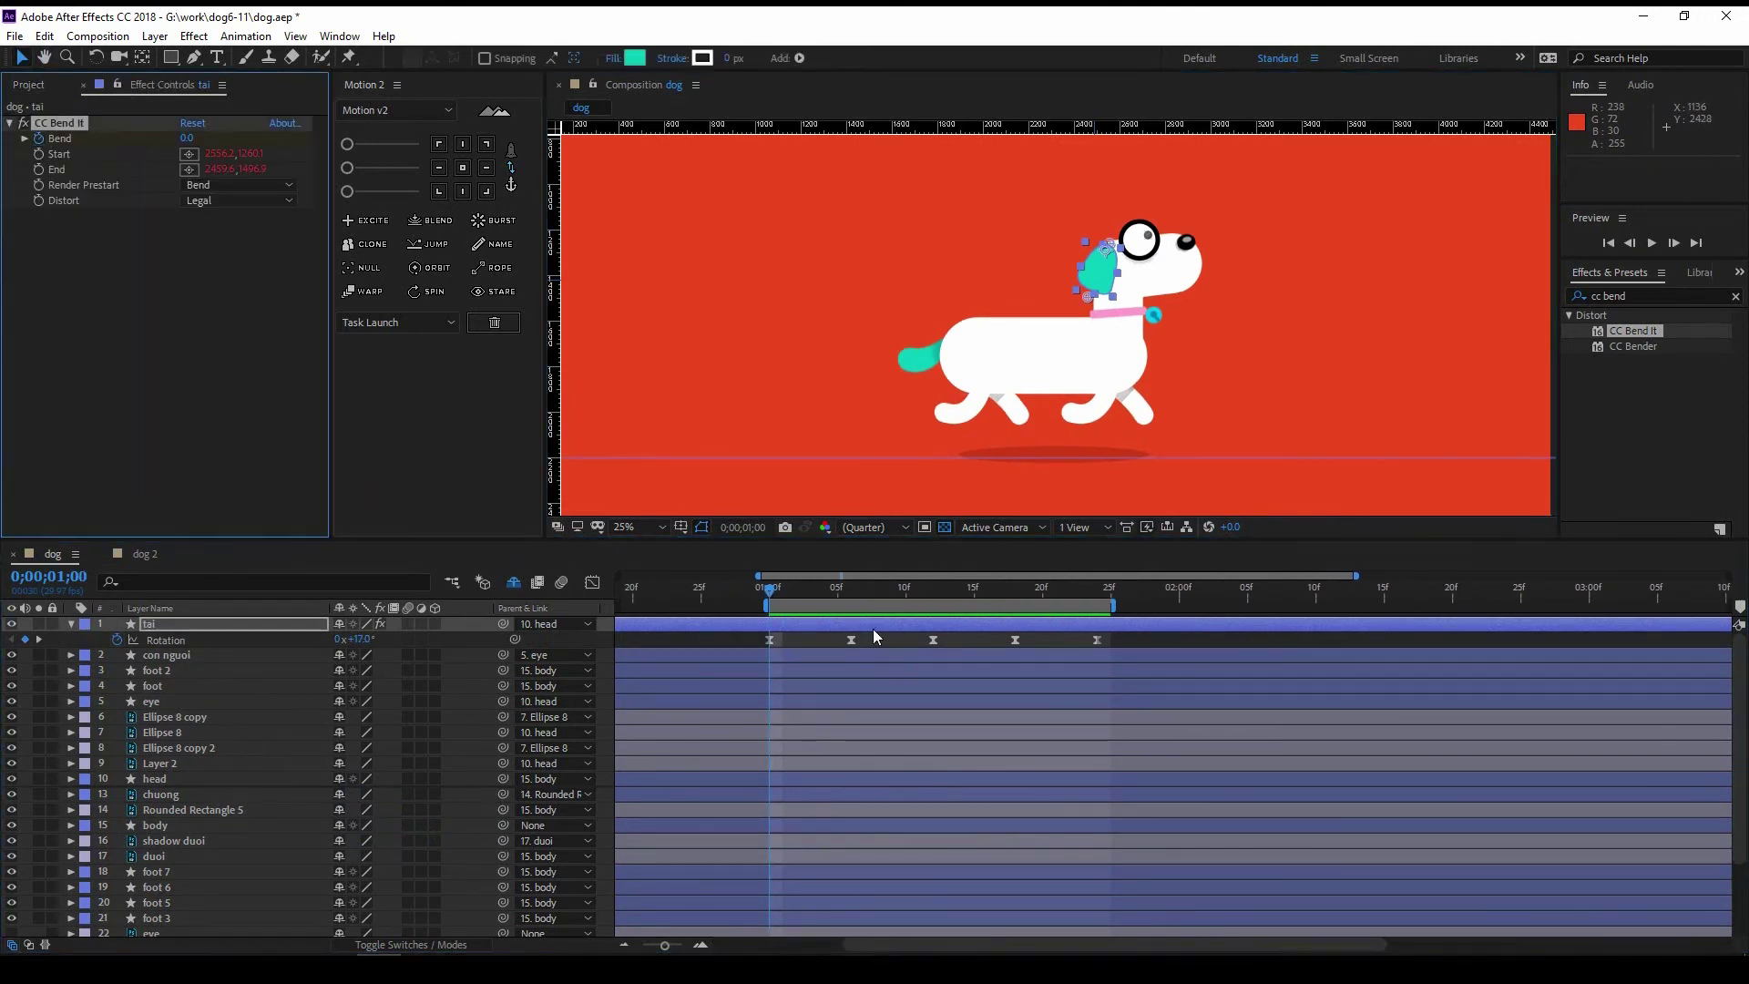
{"action": "right_click", "coordinate": [769, 656]}
{"action": "mouse_move", "coordinate": [895, 872]}
{"action": "left_click", "coordinate": [1175, 758]}
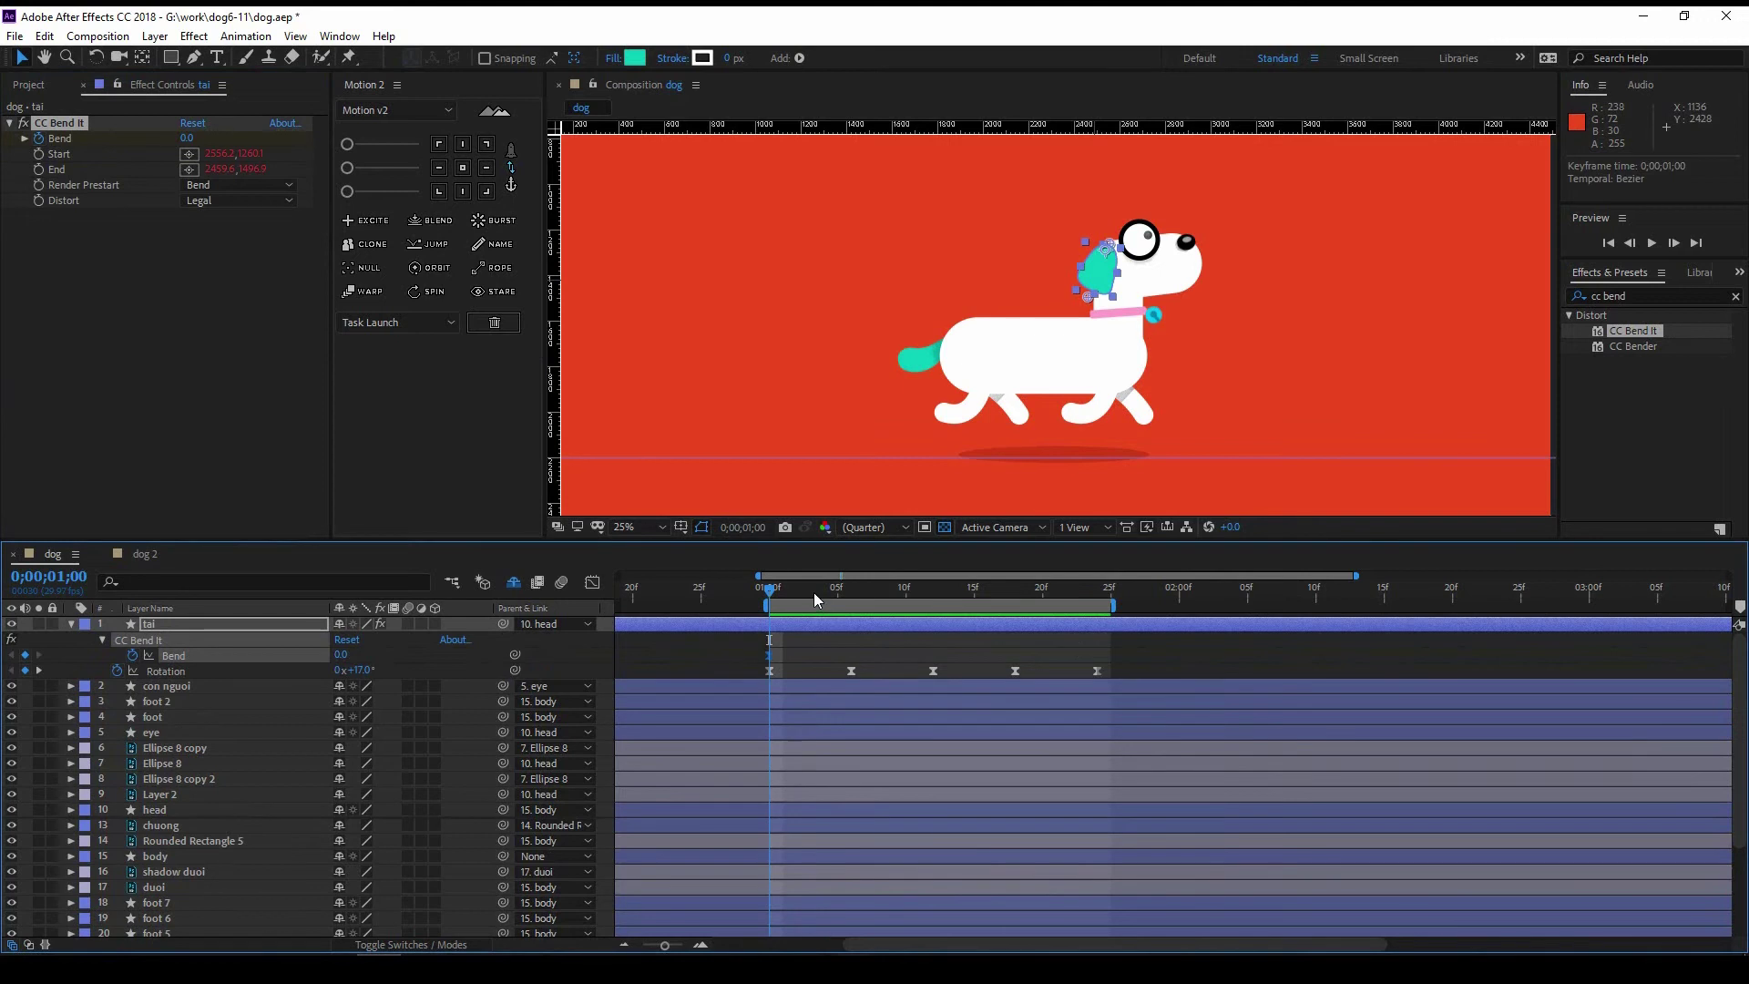
Step: Adjust the bend's end point, raise Bend to 28, and copy the Bend keys along the timeline
{"action": "mouse_move", "coordinate": [1111, 273]}
{"action": "left_mouse_down"}
{"action": "mouse_move", "coordinate": [1045, 299]}
{"action": "mouse_move", "coordinate": [1107, 282]}
{"action": "left_mouse_up"}
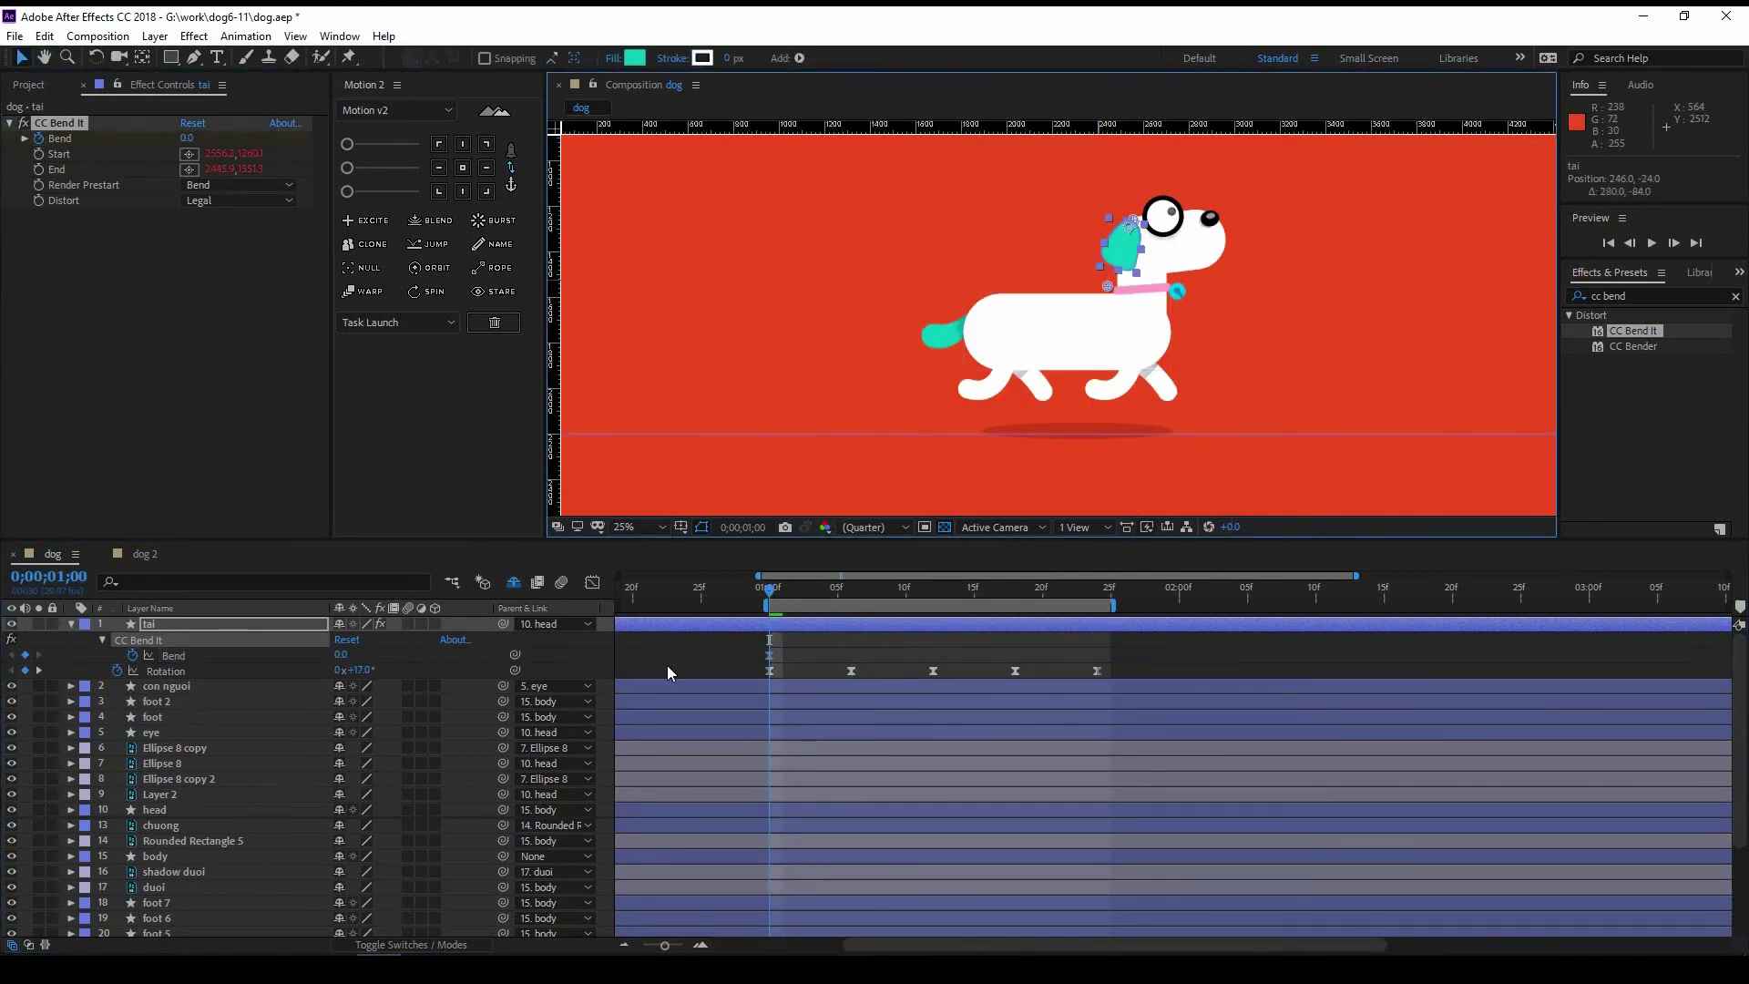
{"action": "left_click_drag", "start_coordinate": [341, 655], "coordinate": [366, 655]}
{"action": "left_click", "coordinate": [852, 599]}
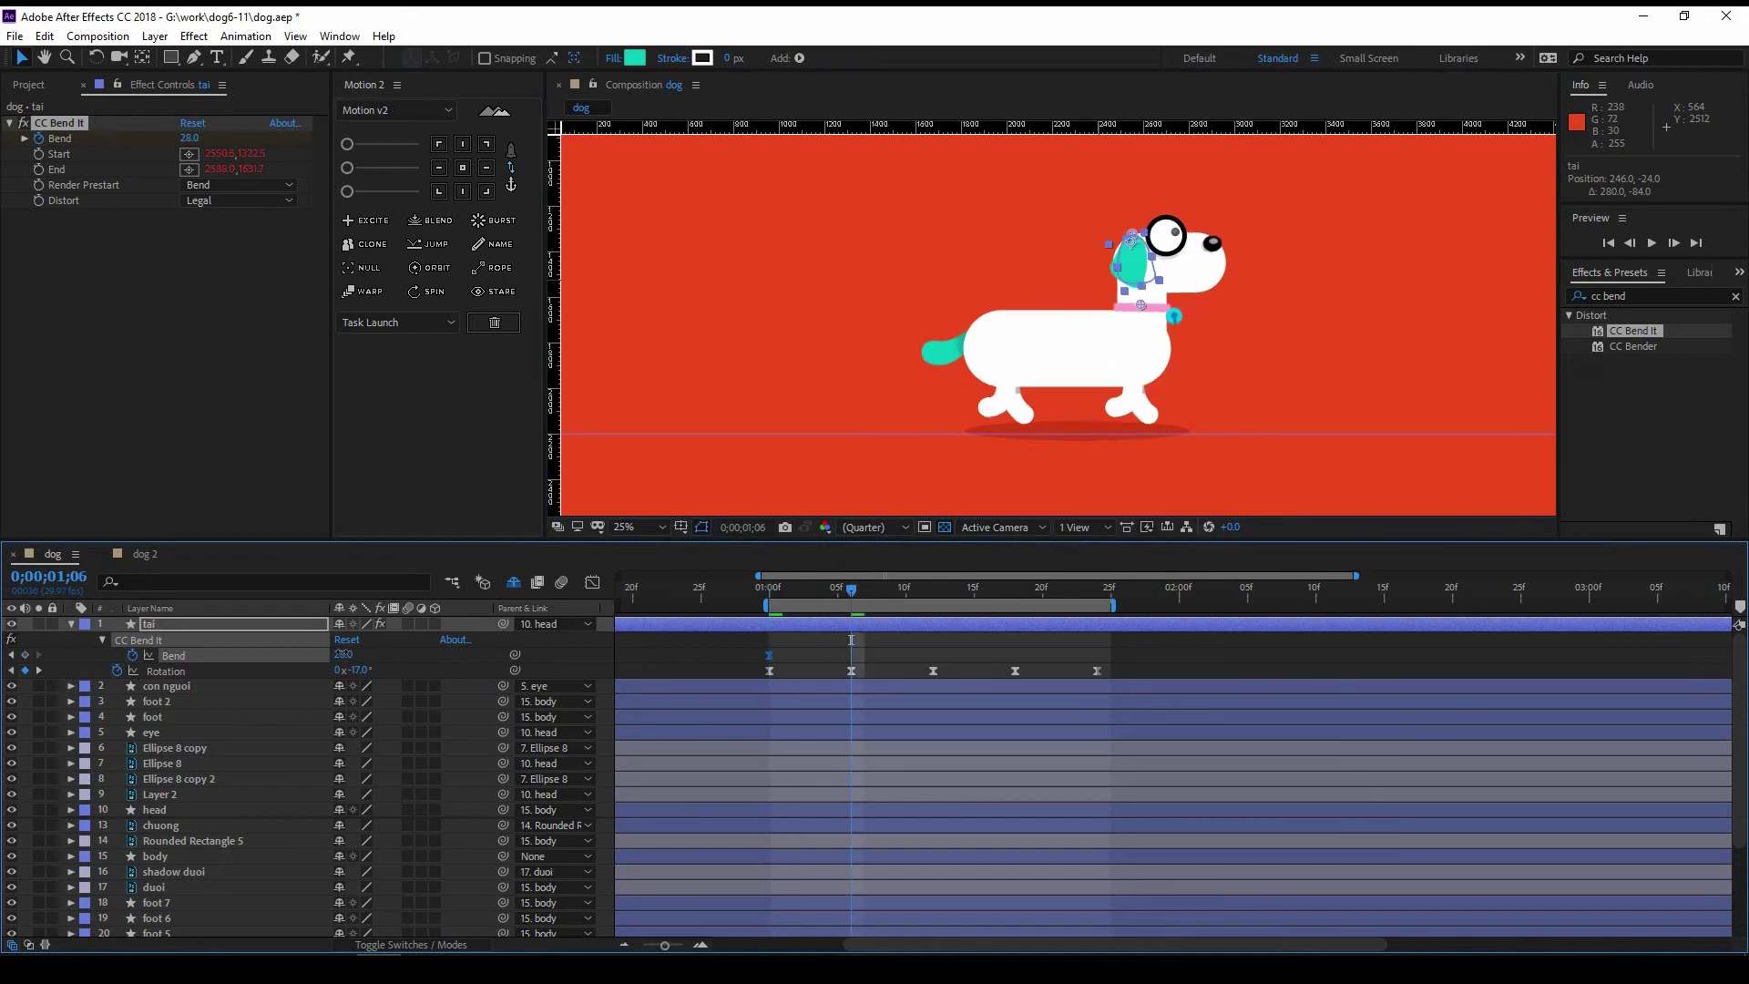
{"action": "left_click_drag", "start_coordinate": [738, 640], "coordinate": [954, 673]}
{"action": "key", "text": "ctrl+c"}
{"action": "key", "text": "ctrl+v"}
{"action": "key", "text": "space"}
Step: Delay all five Bend keyframes by a frame or two behind the rotation keys
{"action": "mouse_move", "coordinate": [756, 648]}
{"action": "left_mouse_down"}
{"action": "mouse_move", "coordinate": [1107, 663]}
{"action": "mouse_move", "coordinate": [797, 655]}
{"action": "left_mouse_up"}
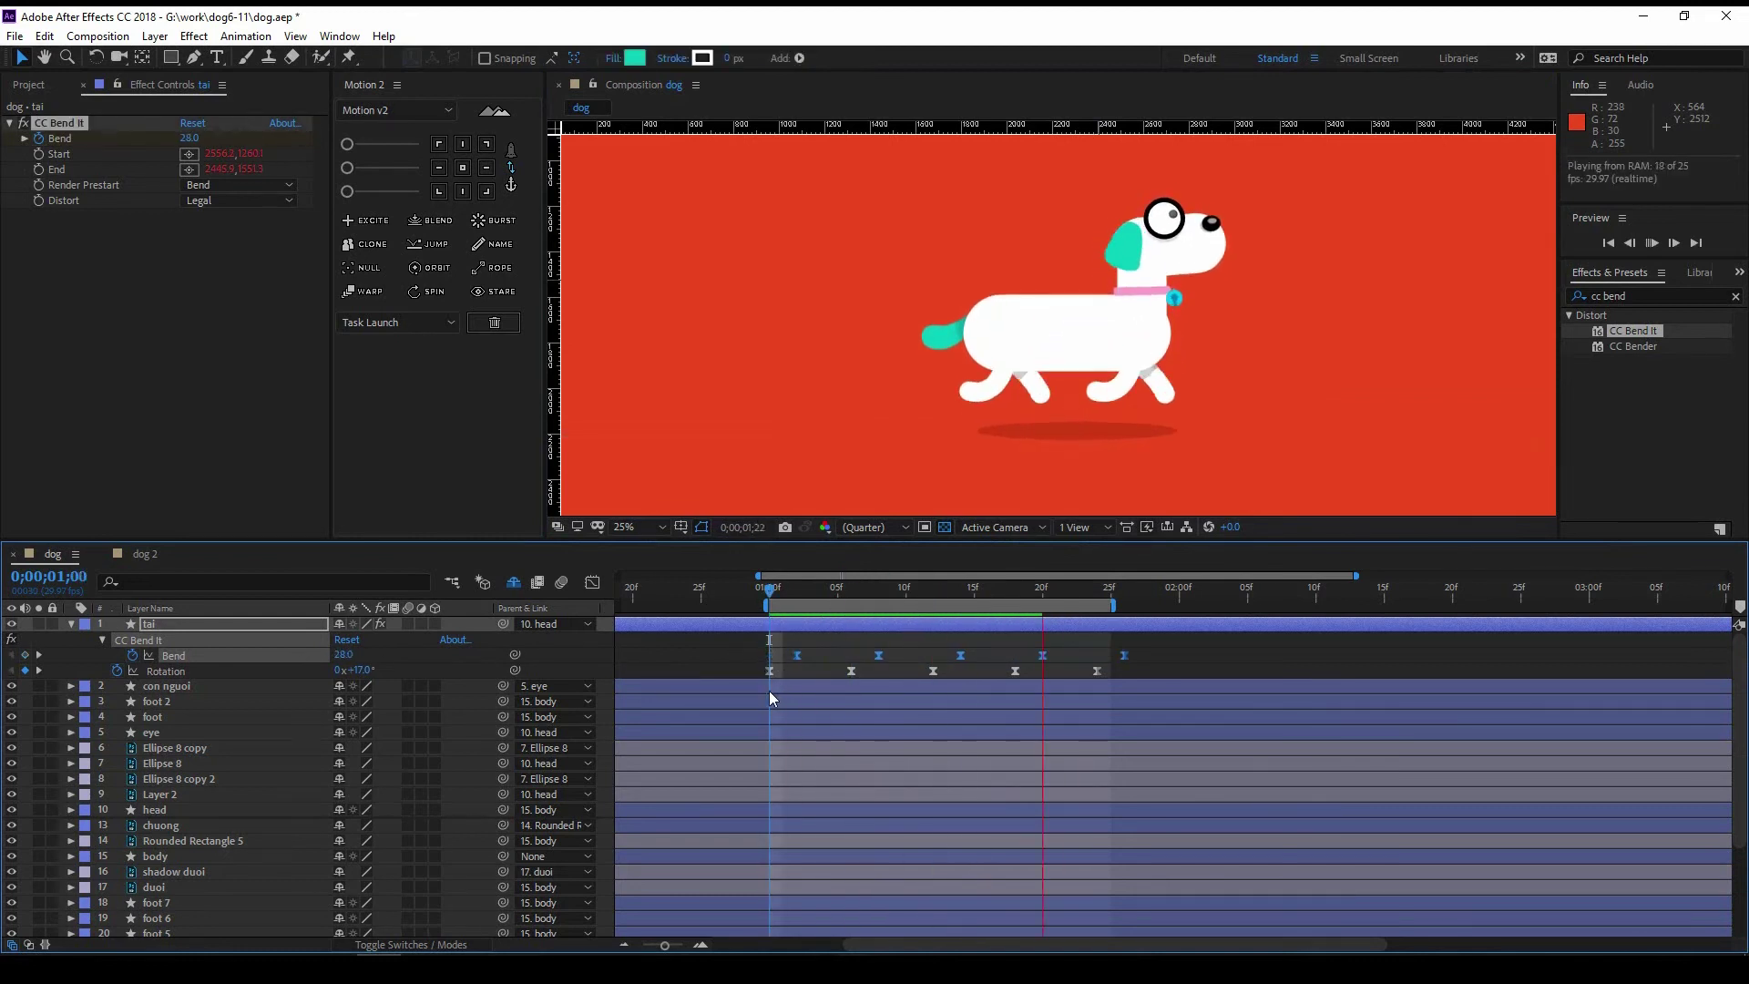
{"action": "key", "text": "space"}
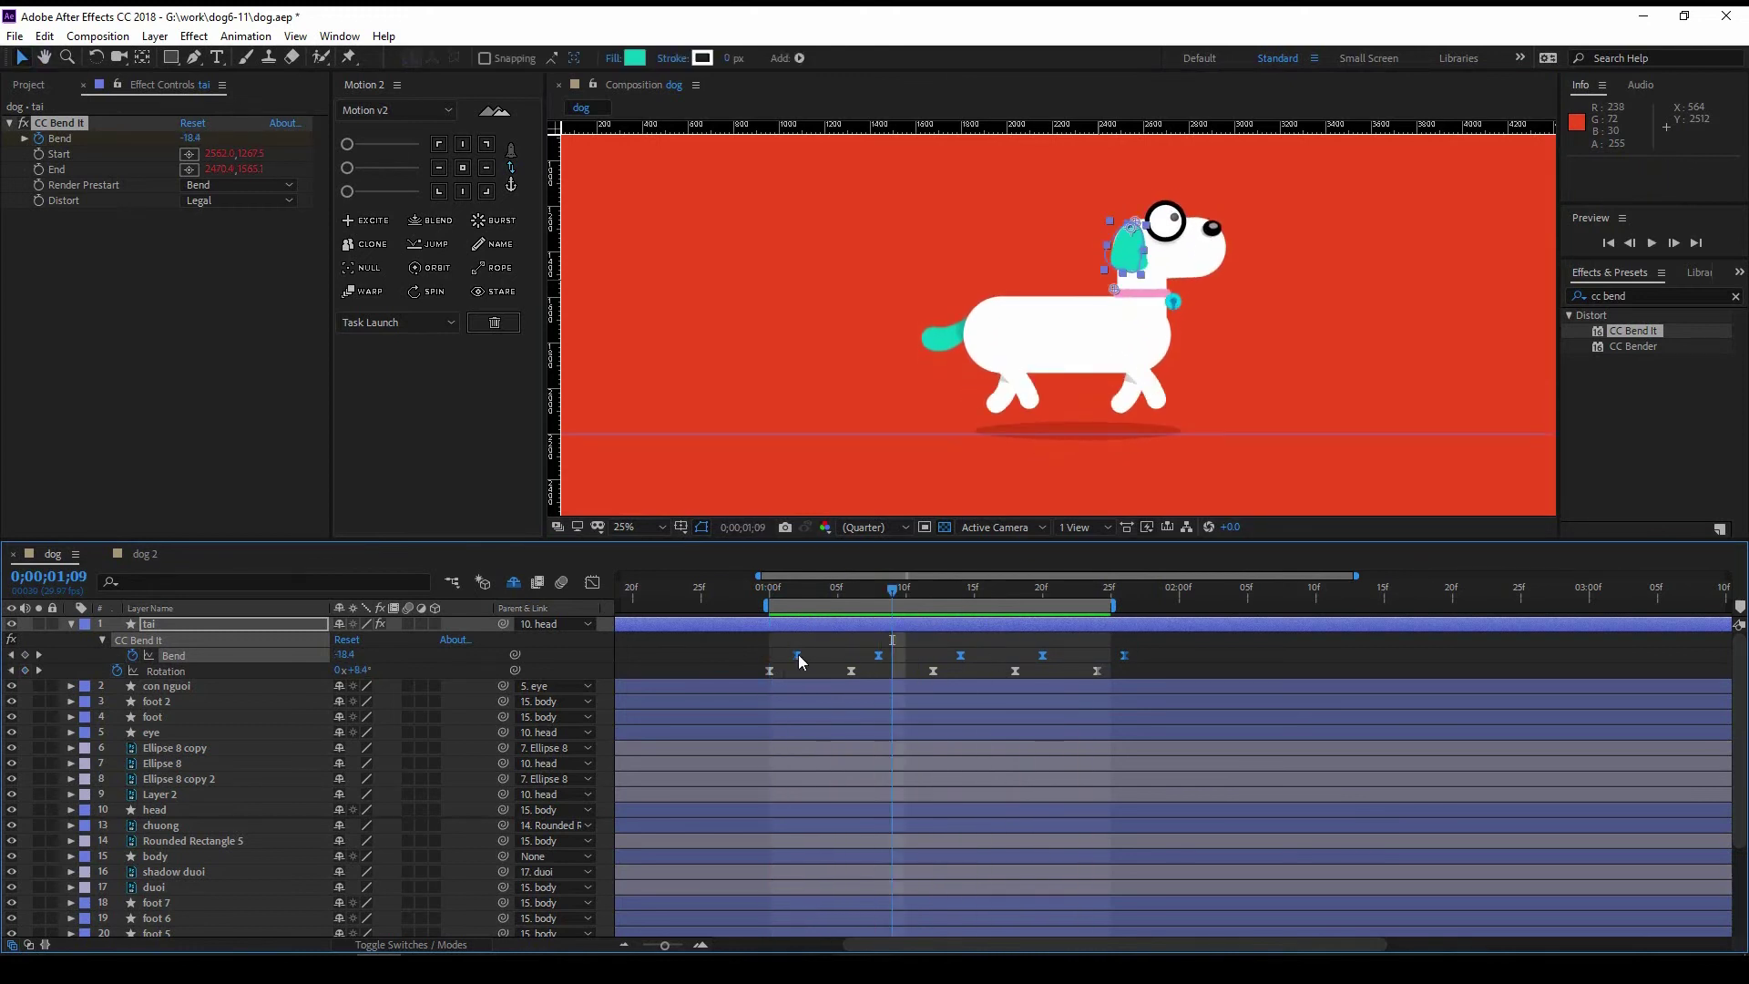
{"action": "key", "text": "ctrl+z"}
{"action": "left_click", "coordinate": [770, 656]}
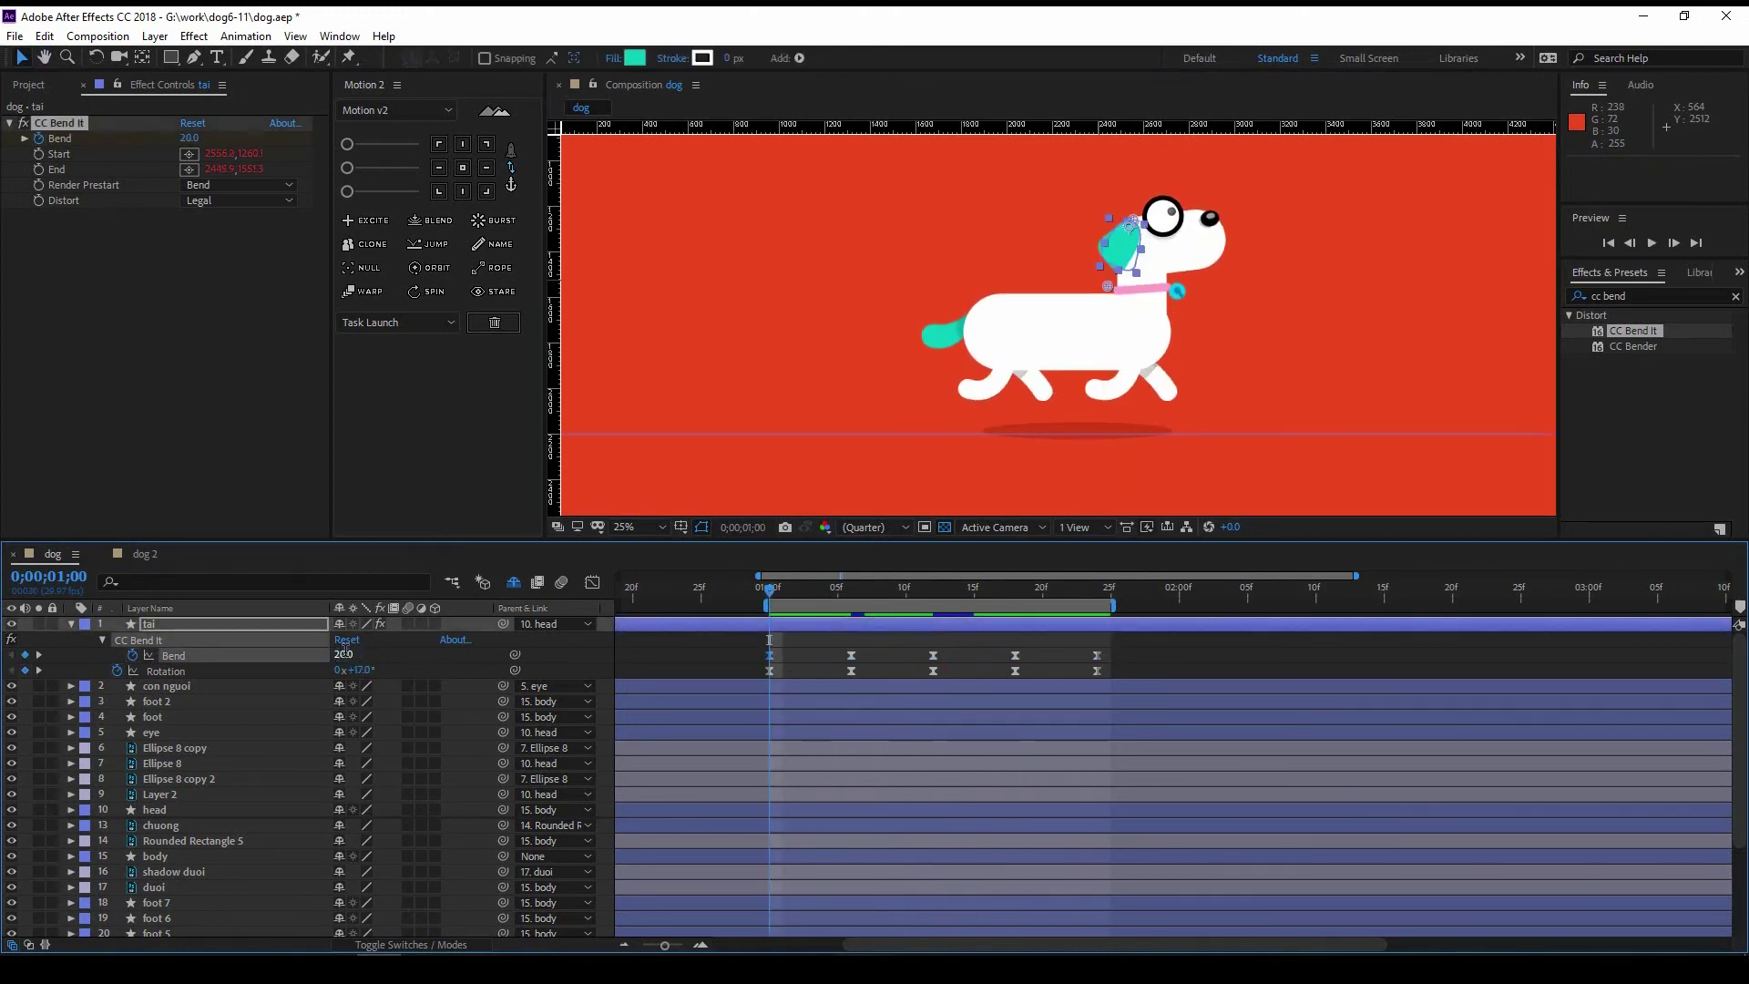
{"action": "left_click", "coordinate": [852, 602]}
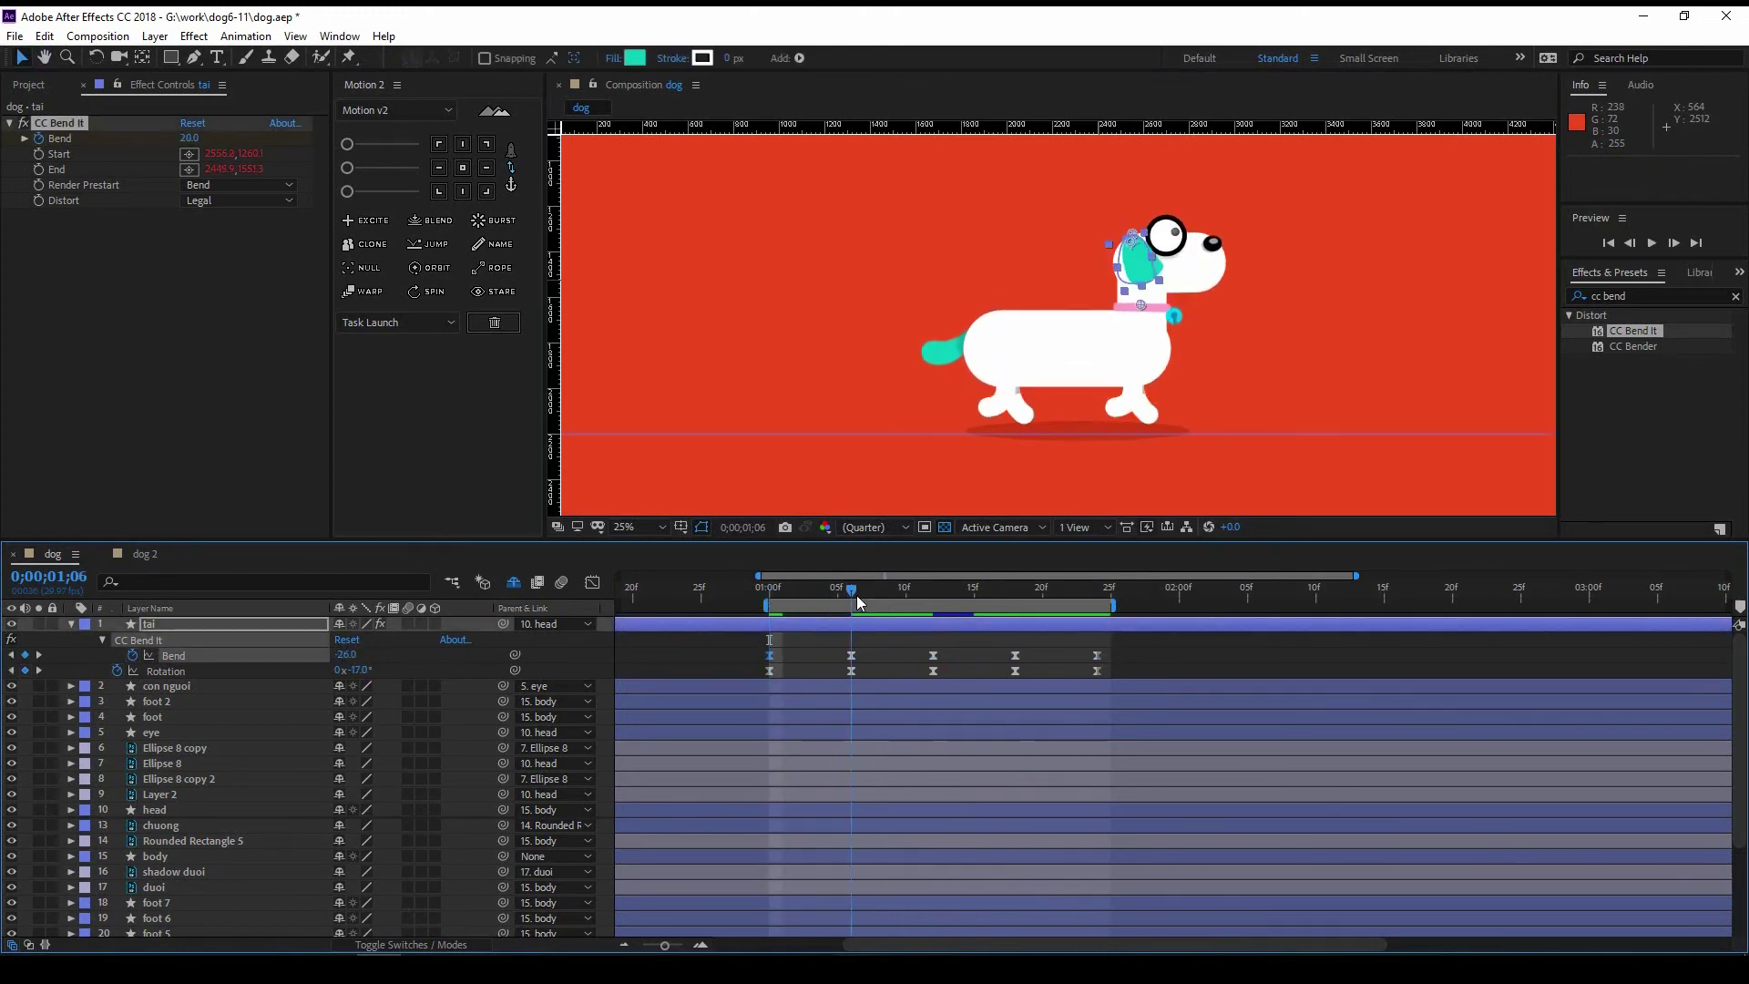
{"action": "left_click", "coordinate": [941, 597]}
{"action": "mouse_move", "coordinate": [1130, 645]}
{"action": "left_mouse_down"}
{"action": "mouse_move", "coordinate": [762, 663]}
{"action": "mouse_move", "coordinate": [804, 660]}
{"action": "left_mouse_up"}
{"action": "key", "text": "space"}
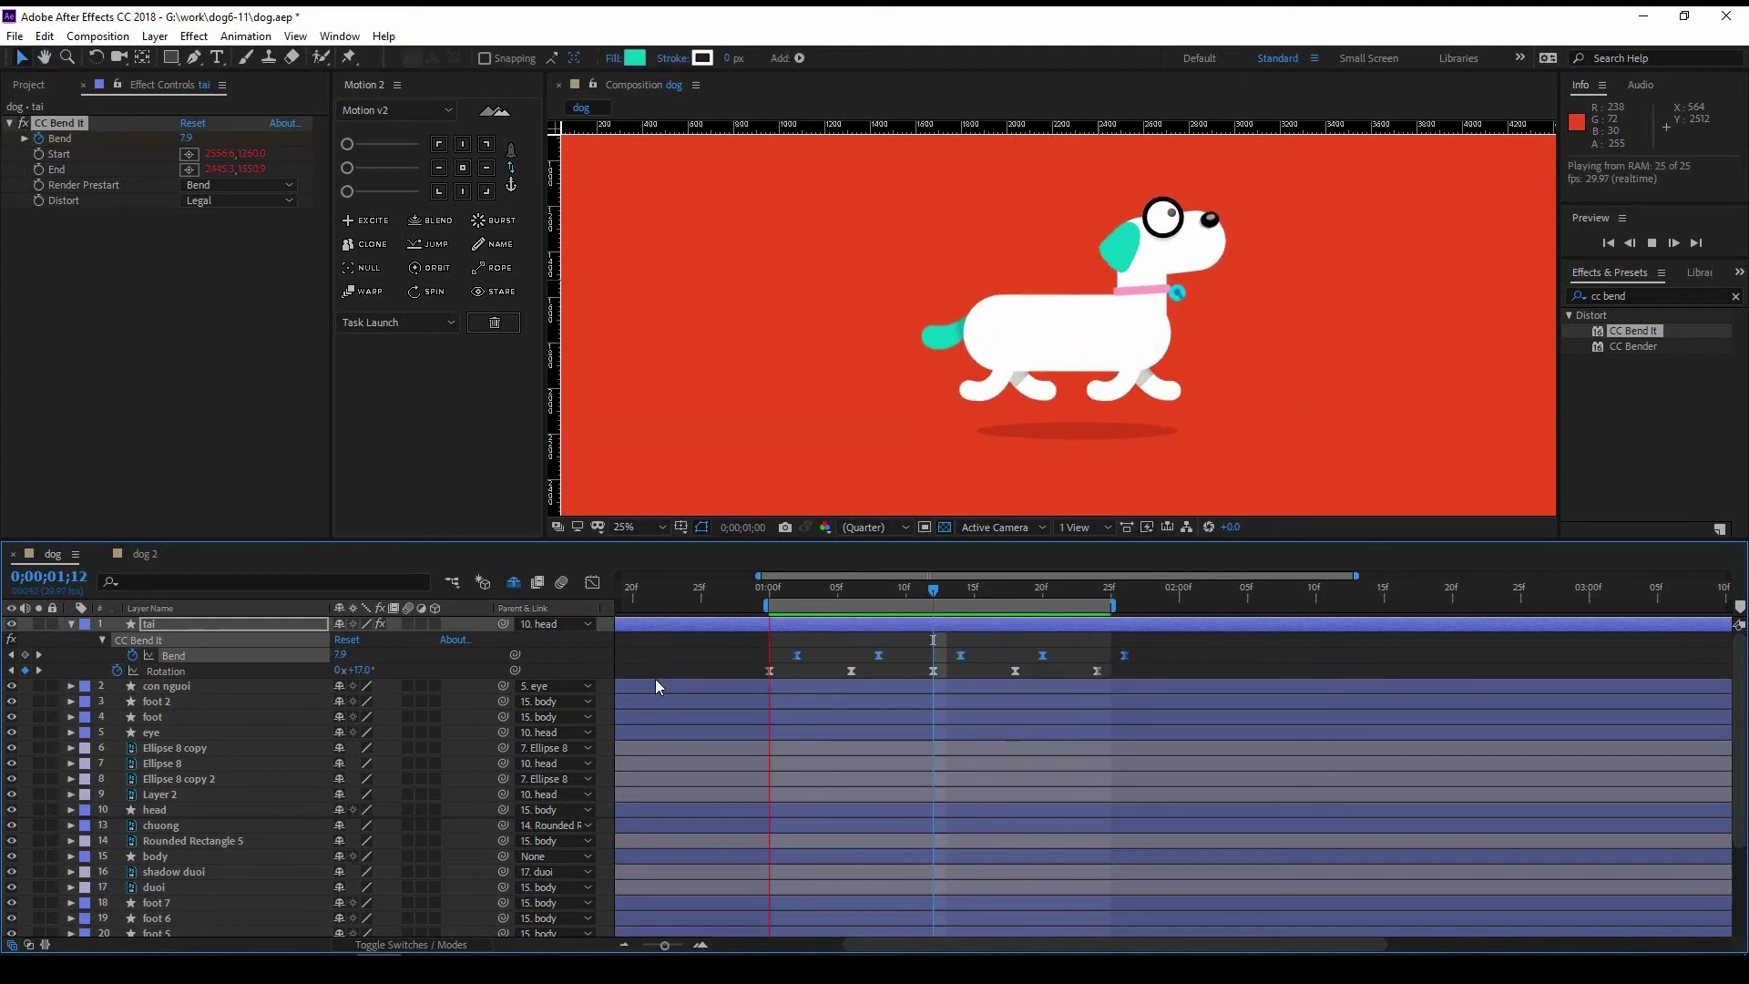
{"action": "left_click", "coordinate": [970, 326]}
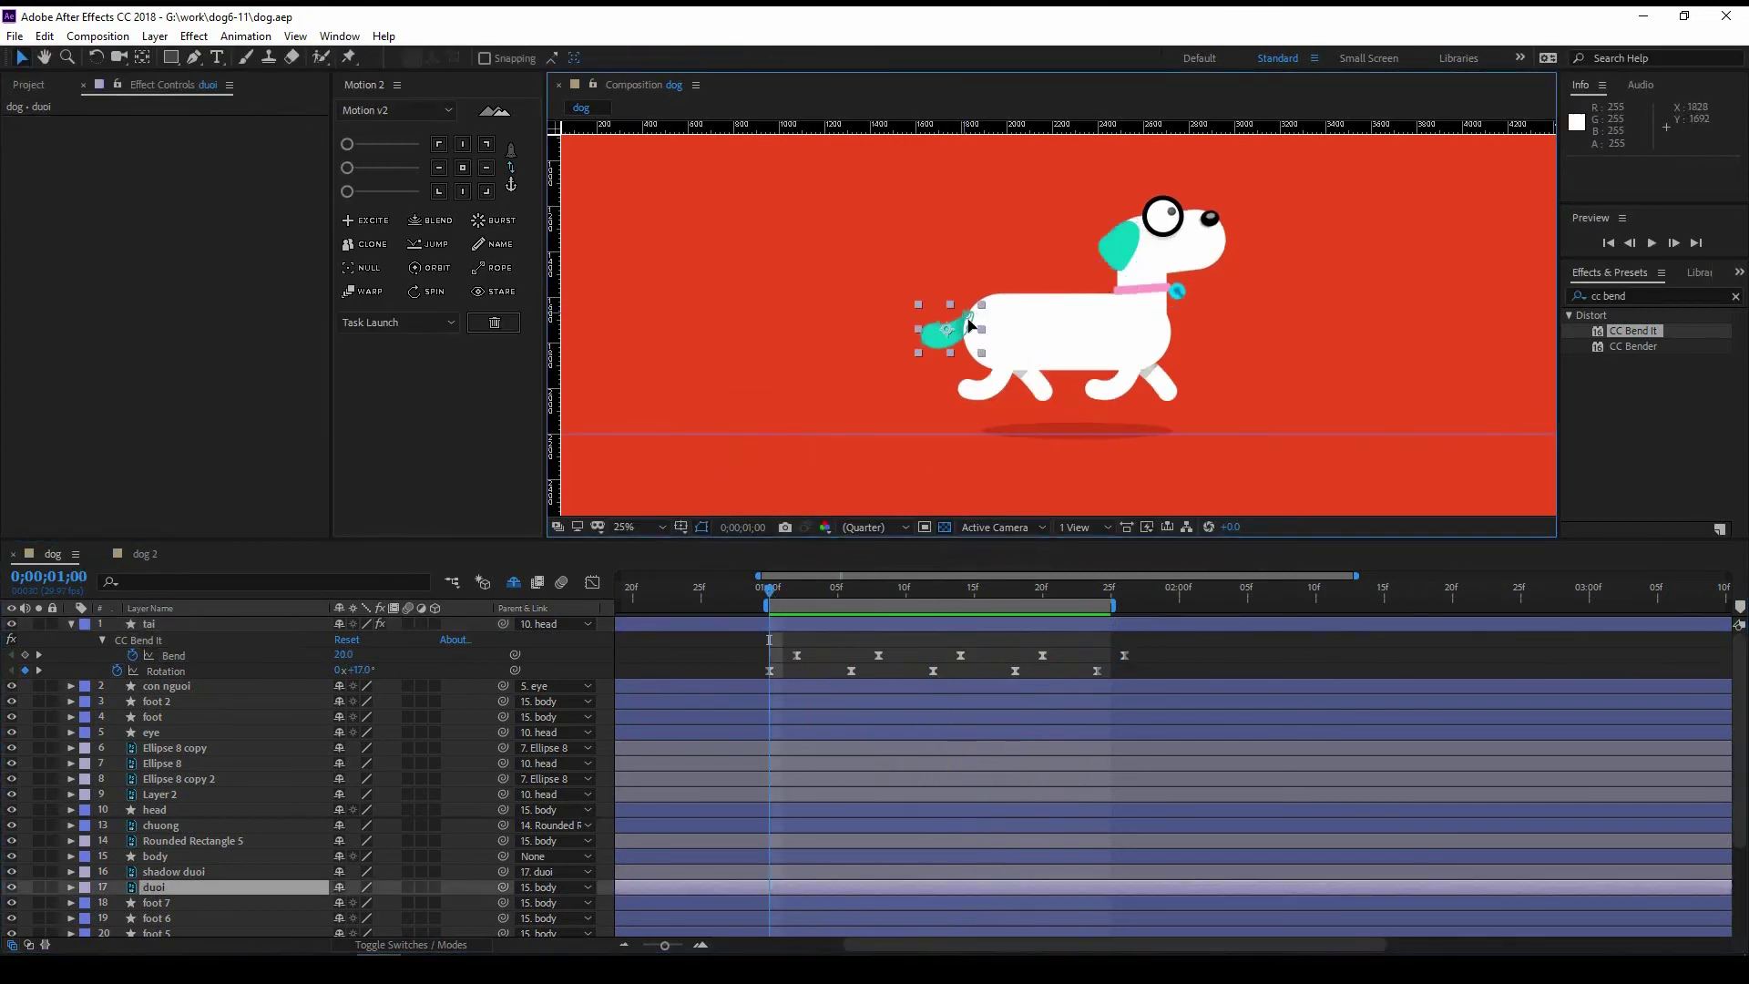
Step: Move the duoi tail's pivot to its base and key Rotation 17° at 01;00, −20° at 01;06
{"action": "key", "text": "y"}
{"action": "left_click_drag", "start_coordinate": [948, 328], "coordinate": [958, 323]}
{"action": "key", "text": "r"}
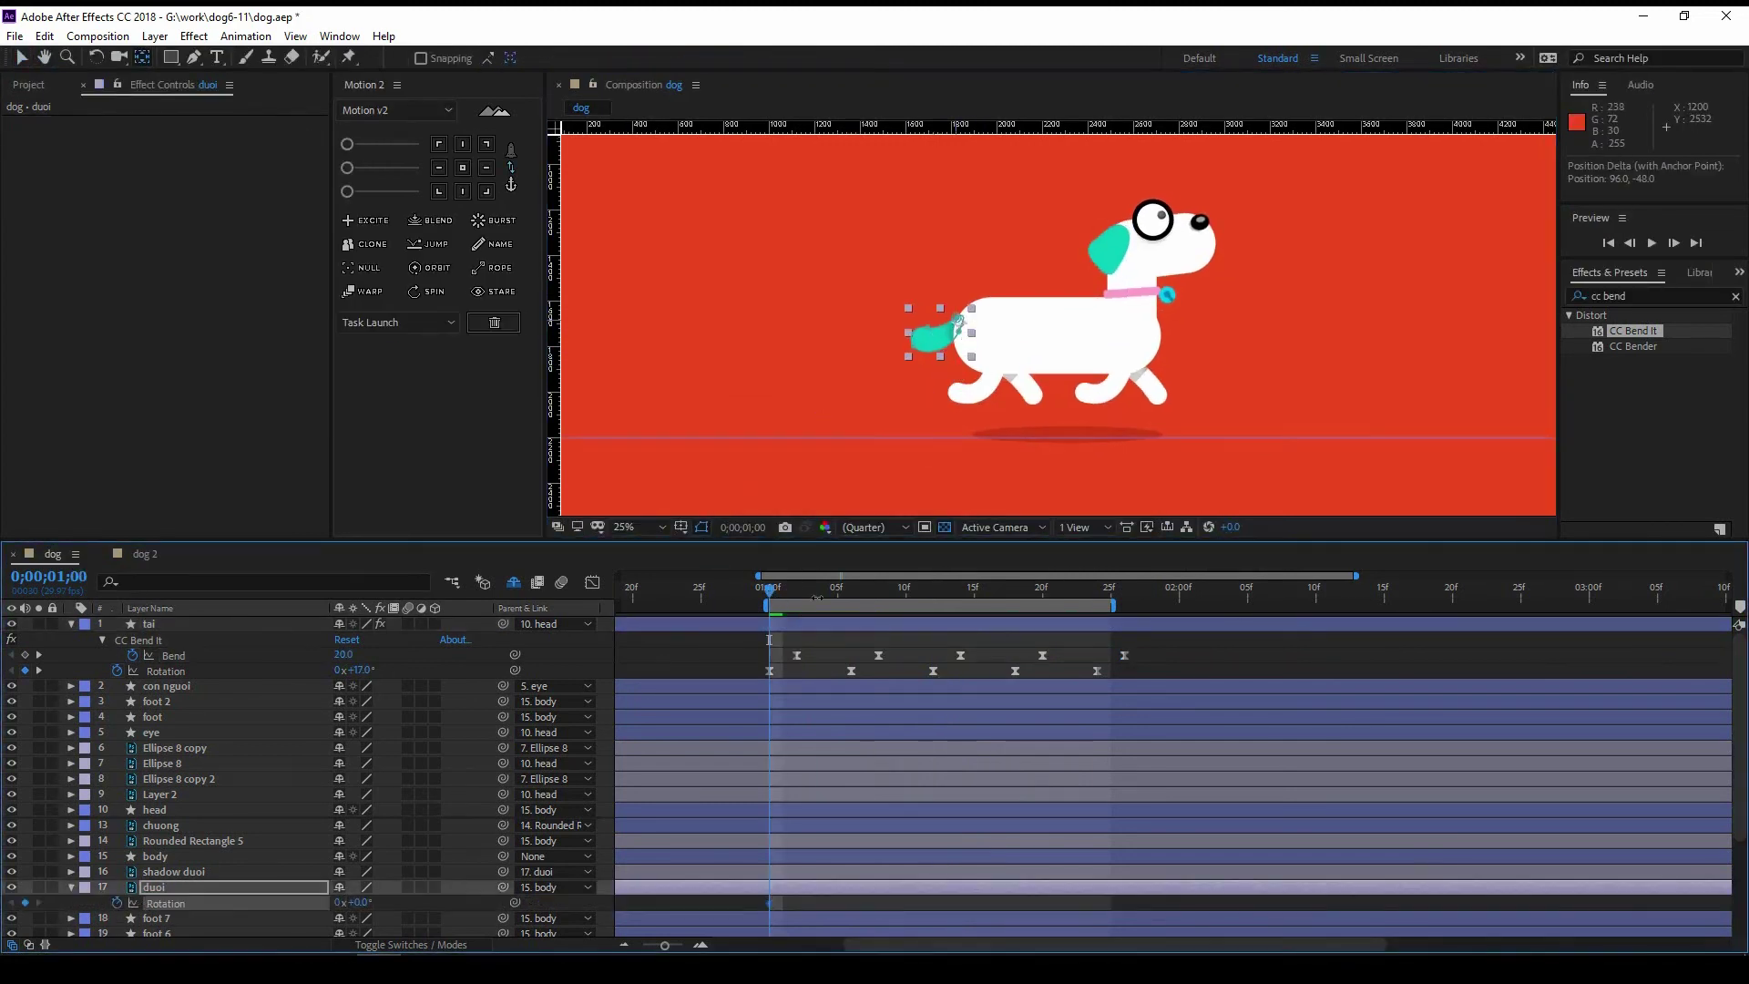
{"action": "left_click_drag", "start_coordinate": [817, 598], "coordinate": [783, 592]}
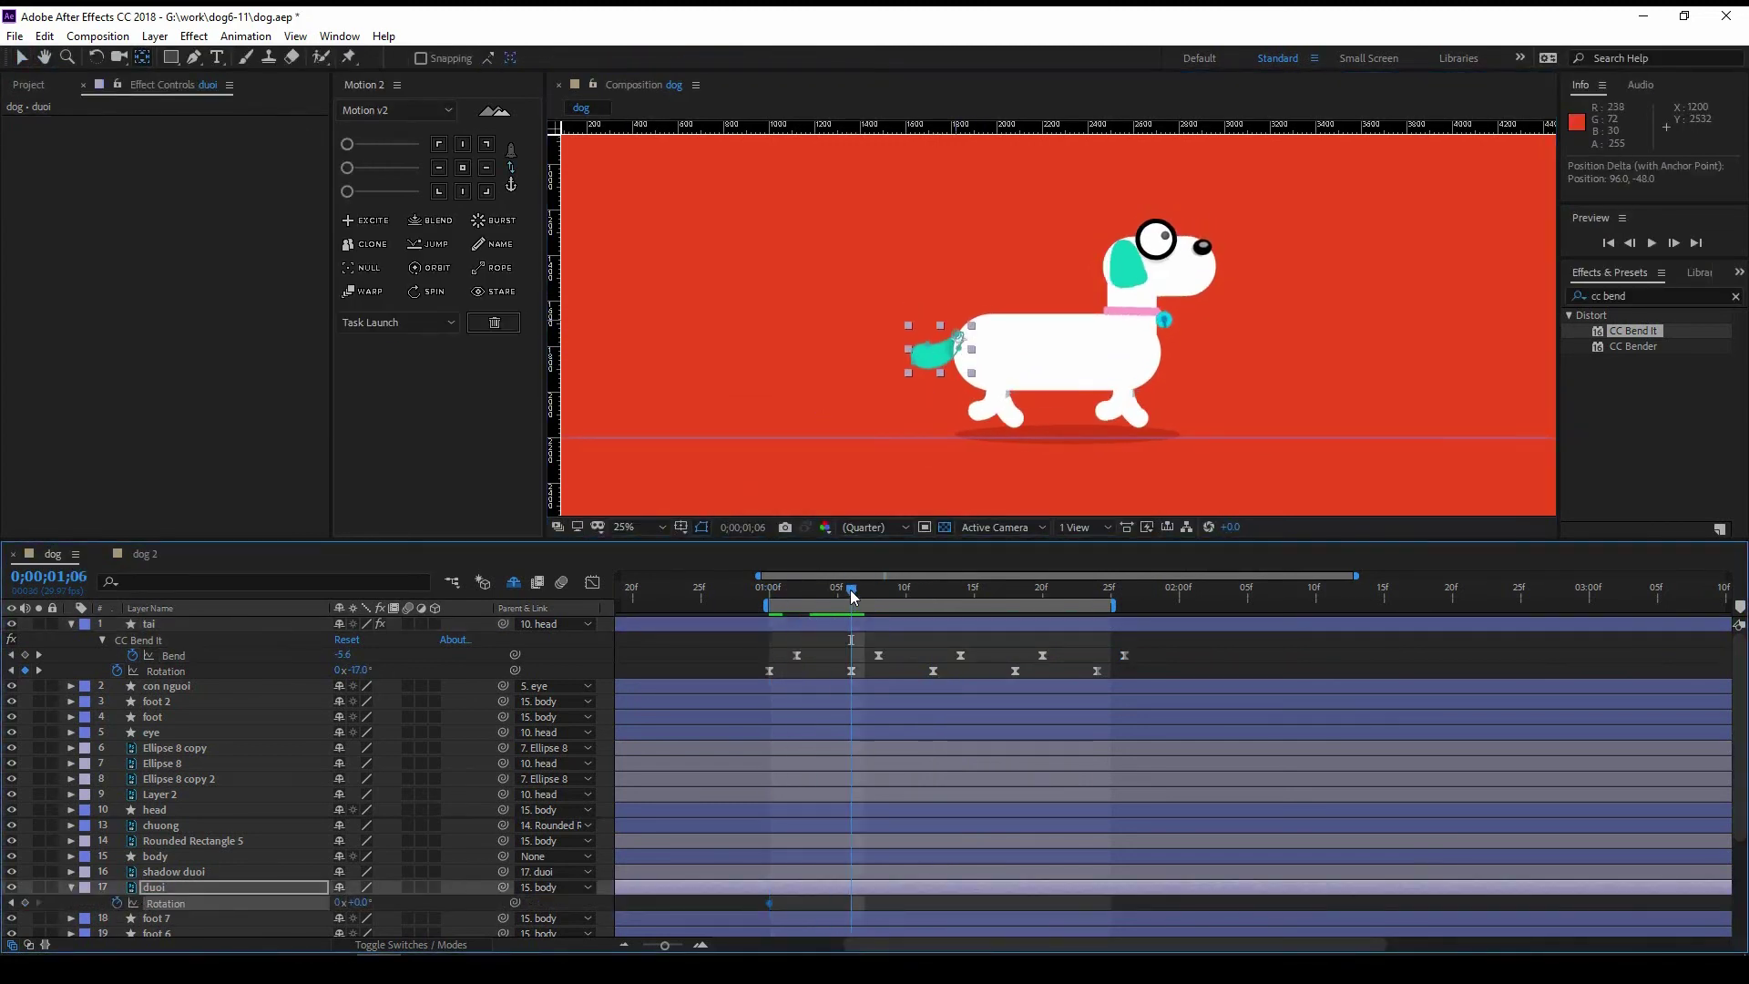
{"action": "left_click", "coordinate": [776, 598]}
{"action": "mouse_move", "coordinate": [351, 903]}
{"action": "left_mouse_down"}
{"action": "mouse_move", "coordinate": [366, 903]}
{"action": "mouse_move", "coordinate": [324, 903]}
{"action": "left_mouse_up"}
{"action": "left_click", "coordinate": [922, 597]}
{"action": "left_click", "coordinate": [928, 598]}
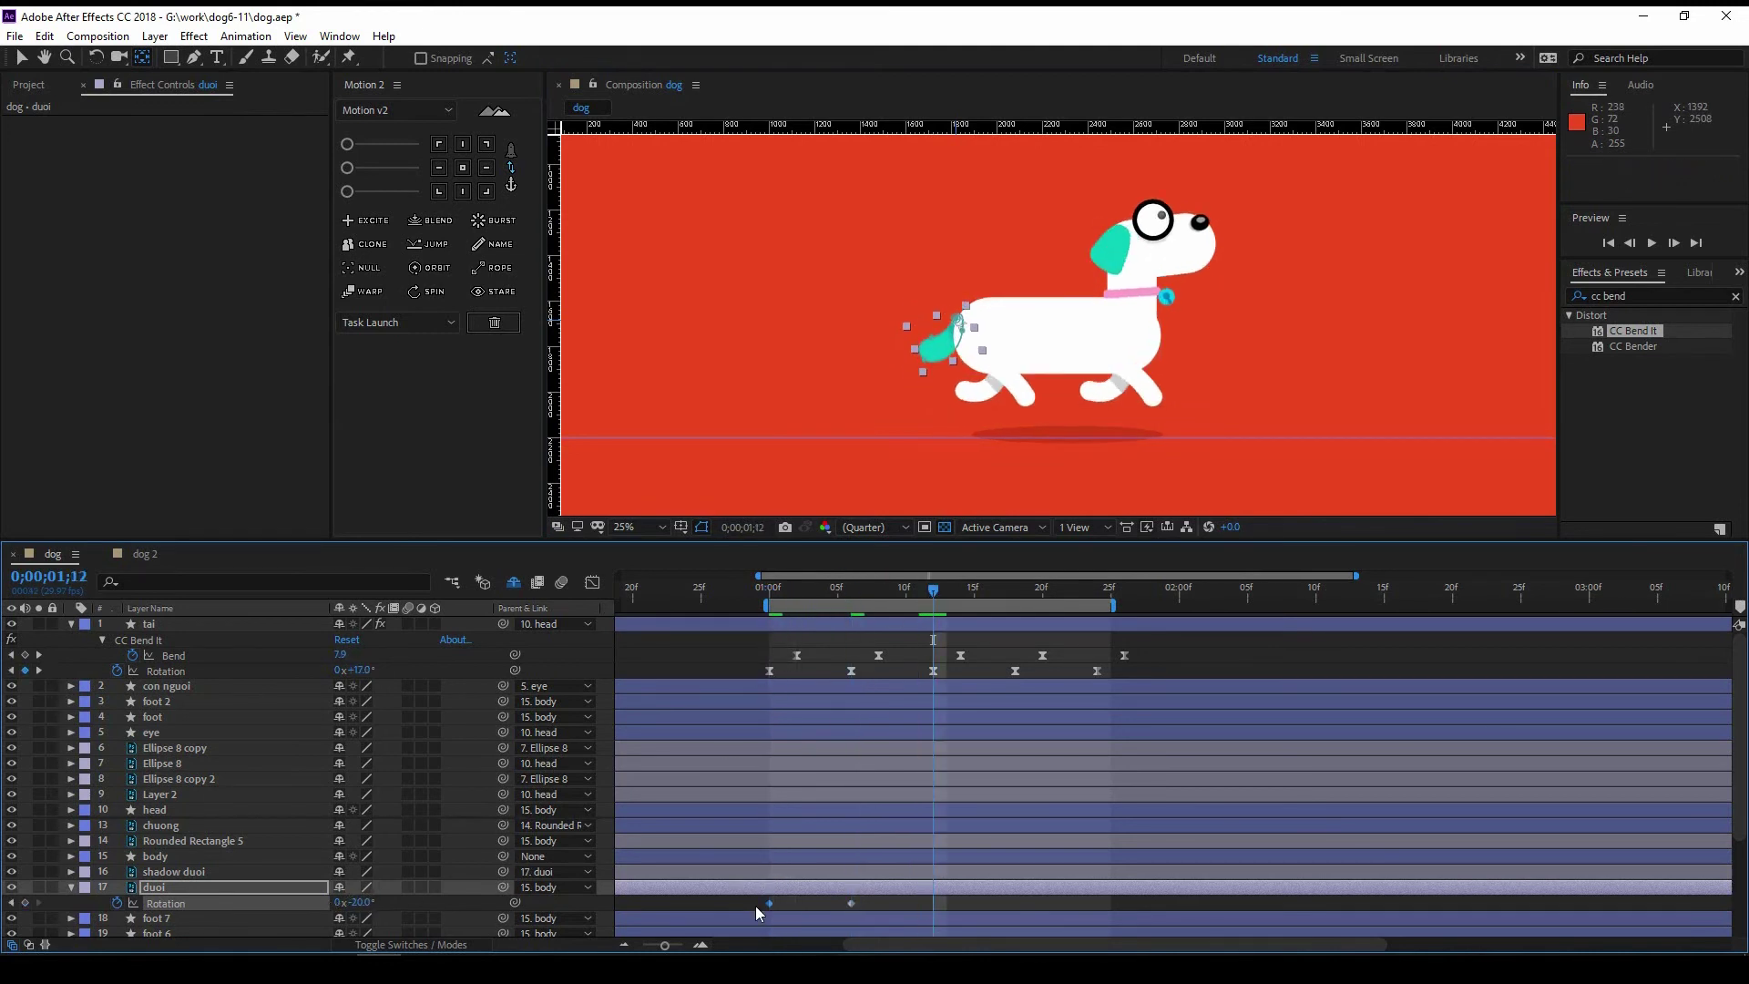
Step: Preview the tail wag and bring up its rotation speed graph fitted to the keys
{"action": "right_click", "coordinate": [770, 903]}
{"action": "mouse_move", "coordinate": [877, 893]}
{"action": "key", "text": "Escape"}
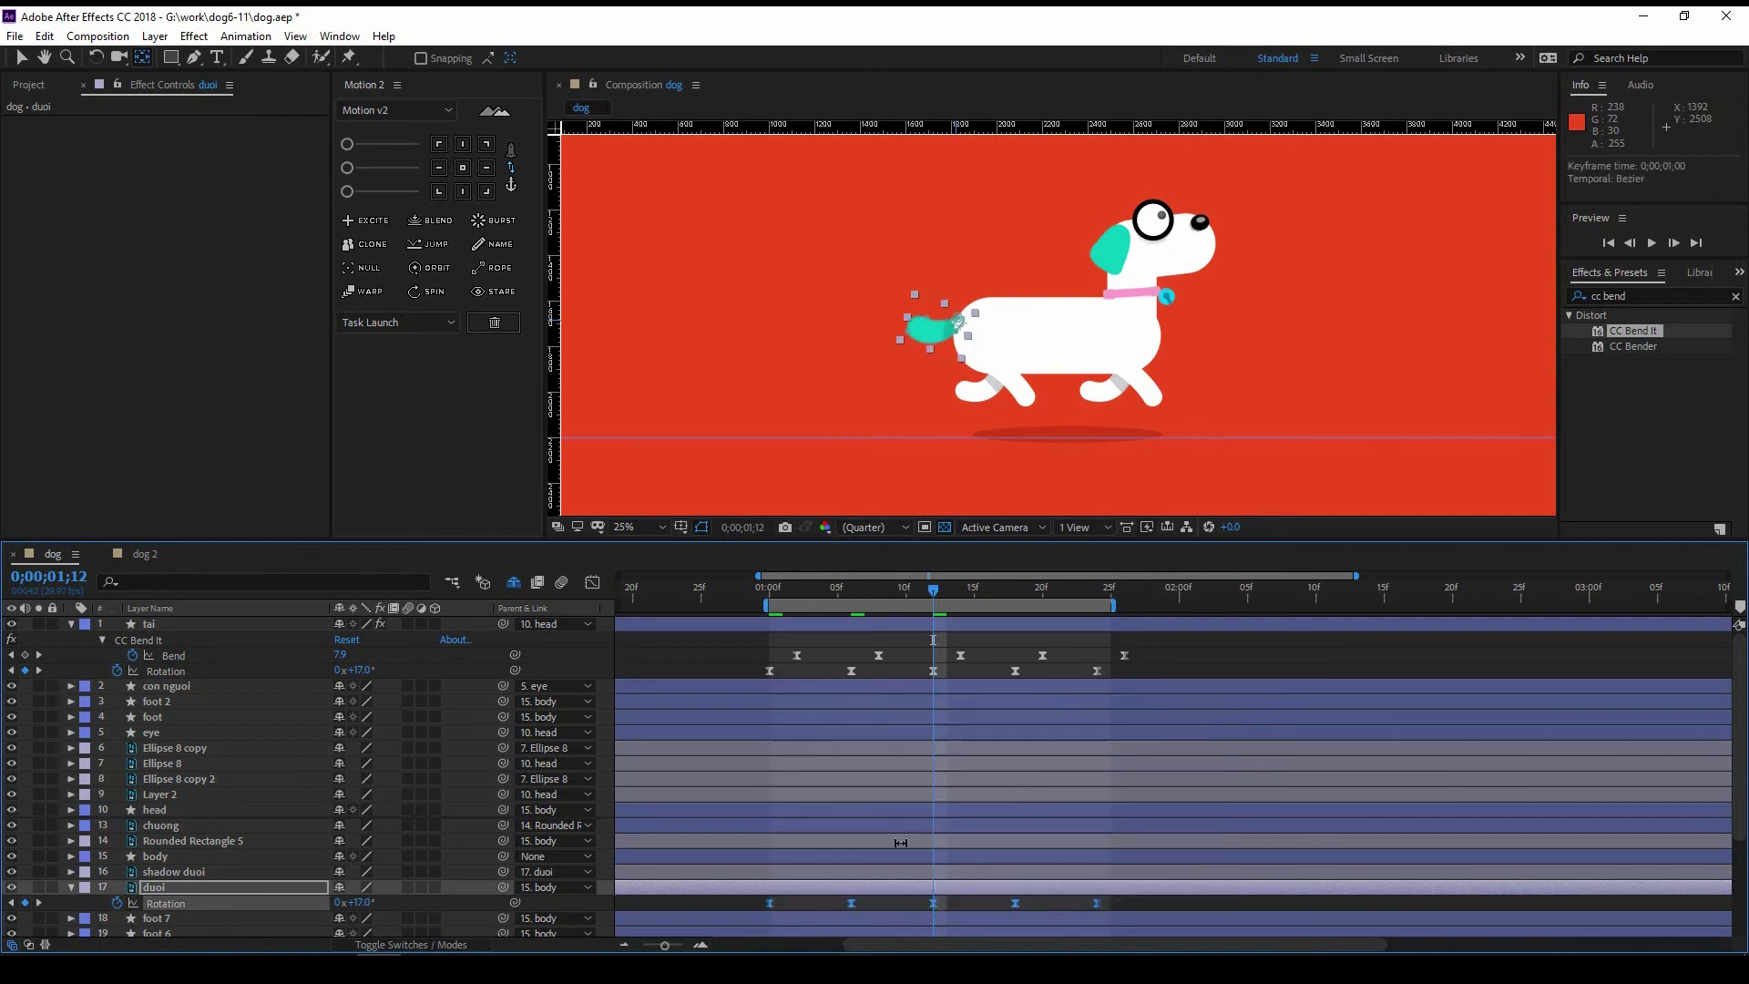
{"action": "key", "text": "space"}
{"action": "key", "text": "space"}
{"action": "key", "text": "shift+F3"}
{"action": "scroll", "coordinate": [829, 742], "scroll_direction": "up", "scroll_amount": 2}
{"action": "key", "text": "j"}
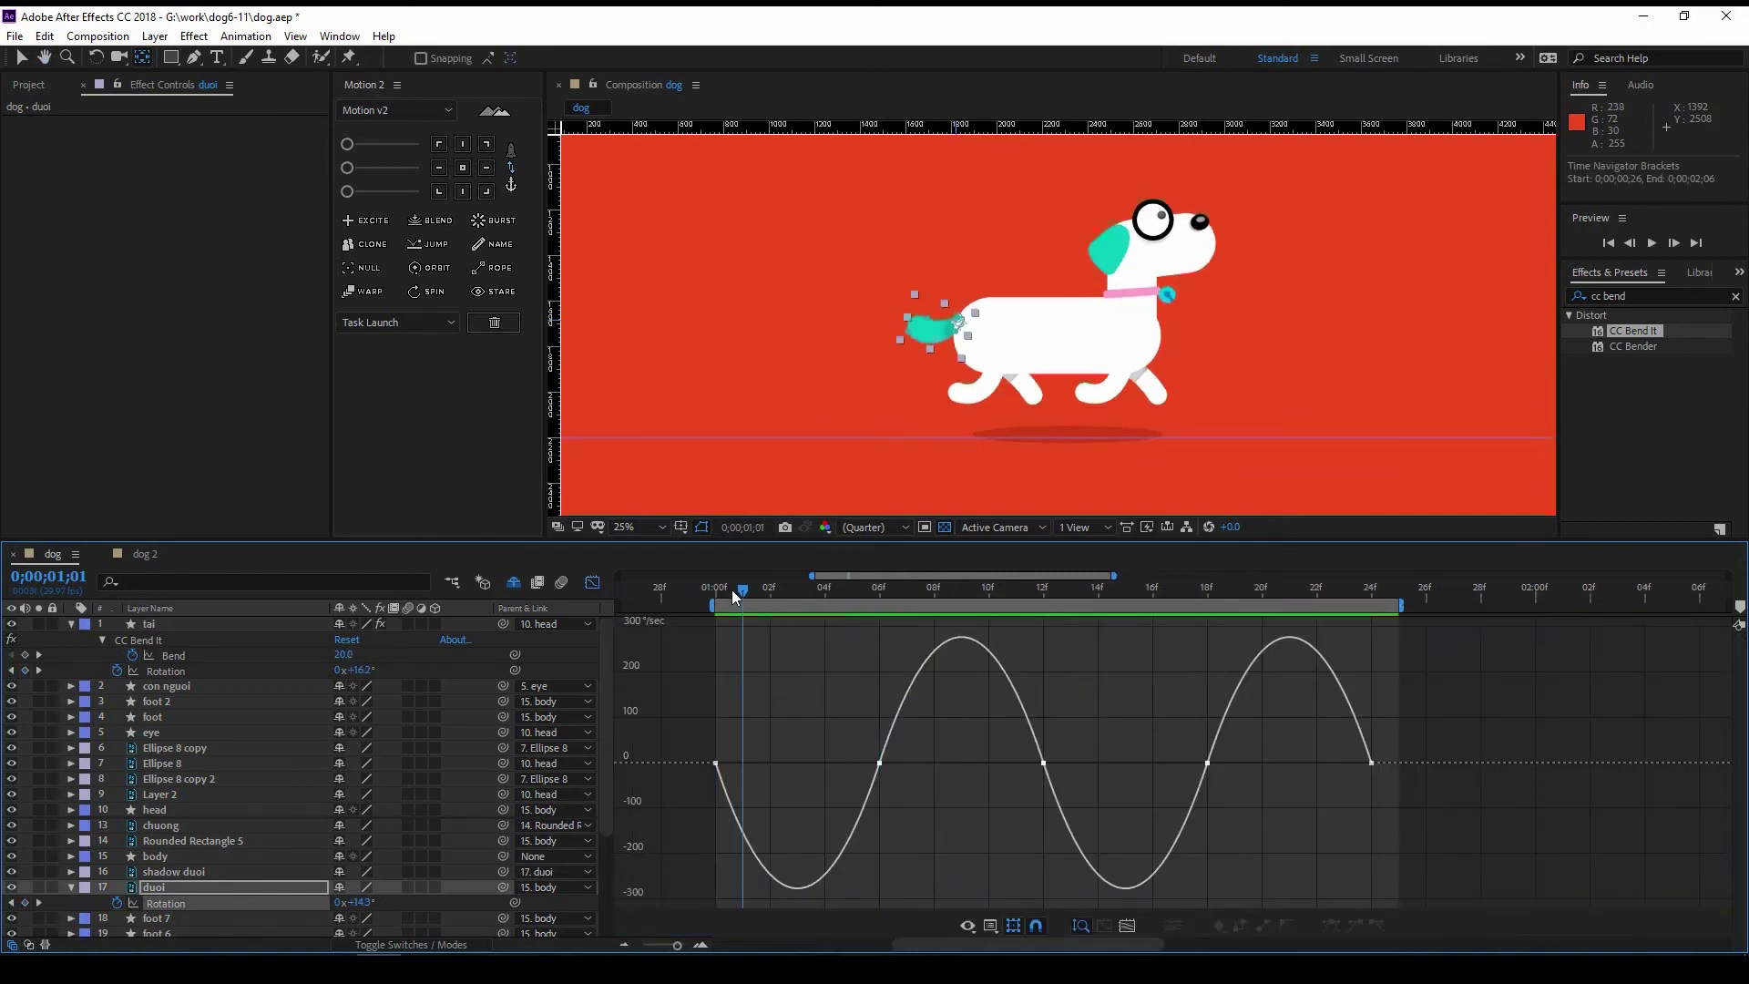
Step: Sharpen the tail's speed curve around the 06f, 12f and 24f keyframes, then preview
{"action": "left_click_drag", "start_coordinate": [778, 772], "coordinate": [791, 724]}
{"action": "left_click_drag", "start_coordinate": [953, 745], "coordinate": [1088, 685]}
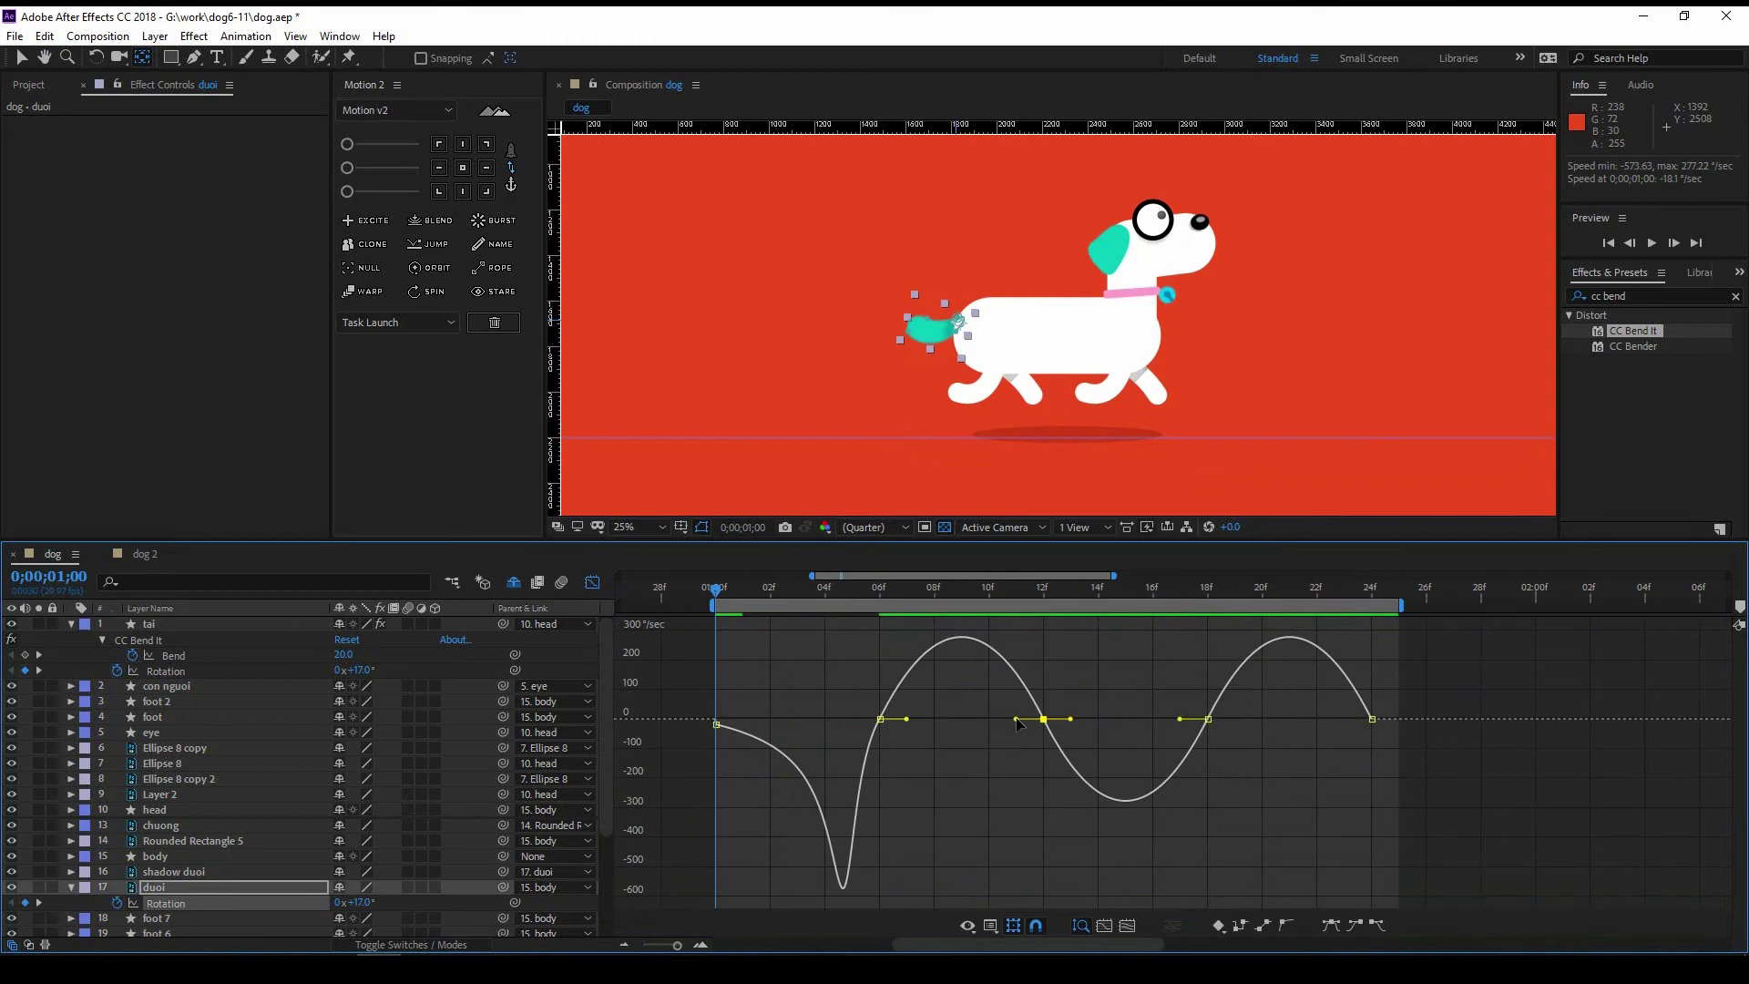
{"action": "left_click_drag", "start_coordinate": [1065, 749], "coordinate": [1119, 750]}
{"action": "left_click", "coordinate": [1351, 747]}
{"action": "left_click_drag", "start_coordinate": [1346, 743], "coordinate": [1301, 747]}
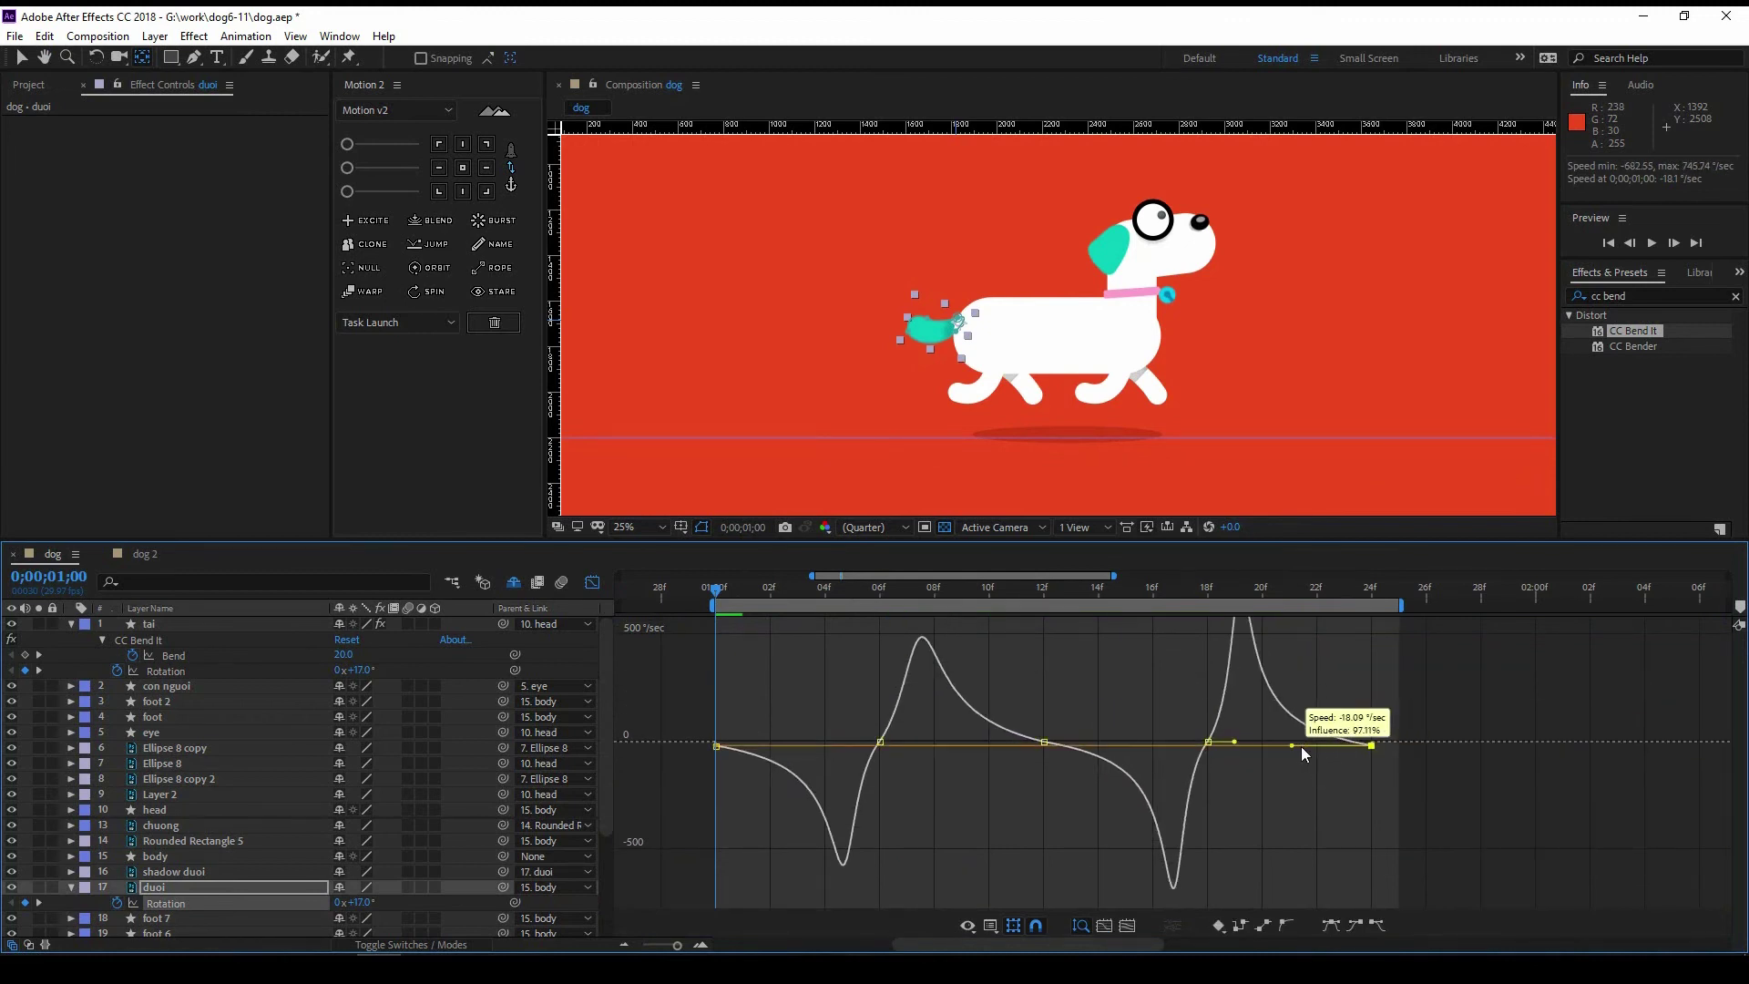
{"action": "key", "text": "space"}
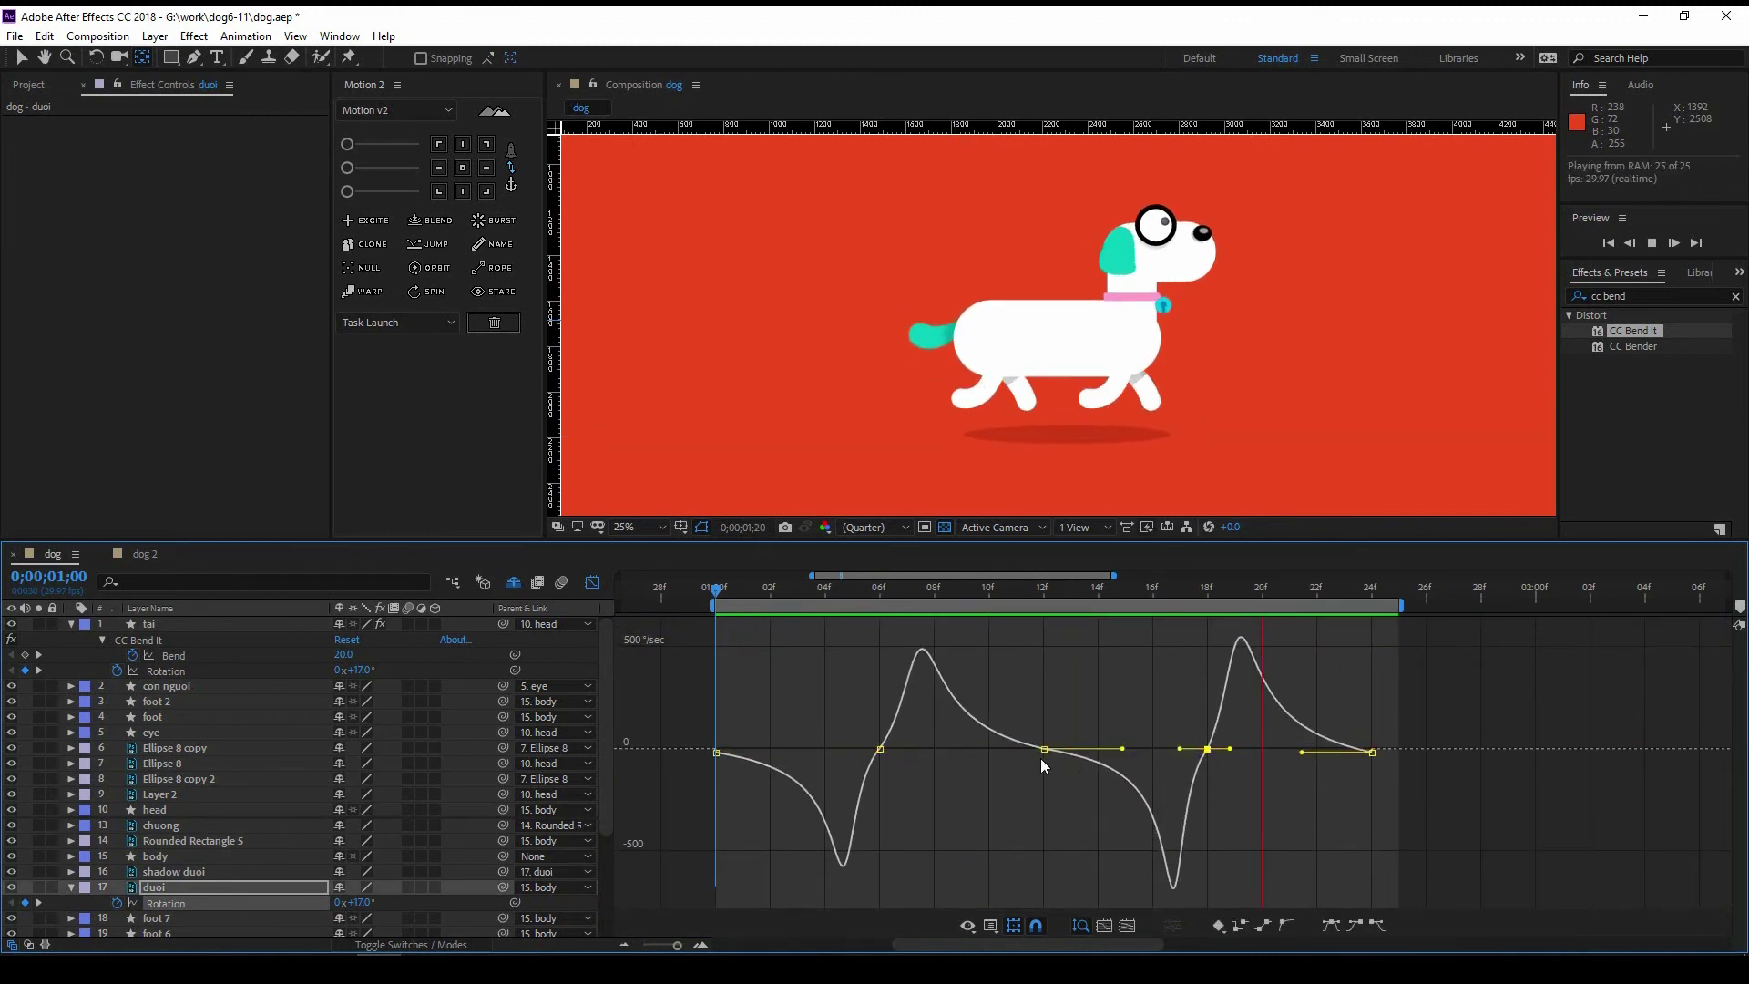
{"action": "left_click", "coordinate": [593, 583]}
Step: Stop the preview and add a Drop Shadow layer style to the tai layer
{"action": "key", "text": "space"}
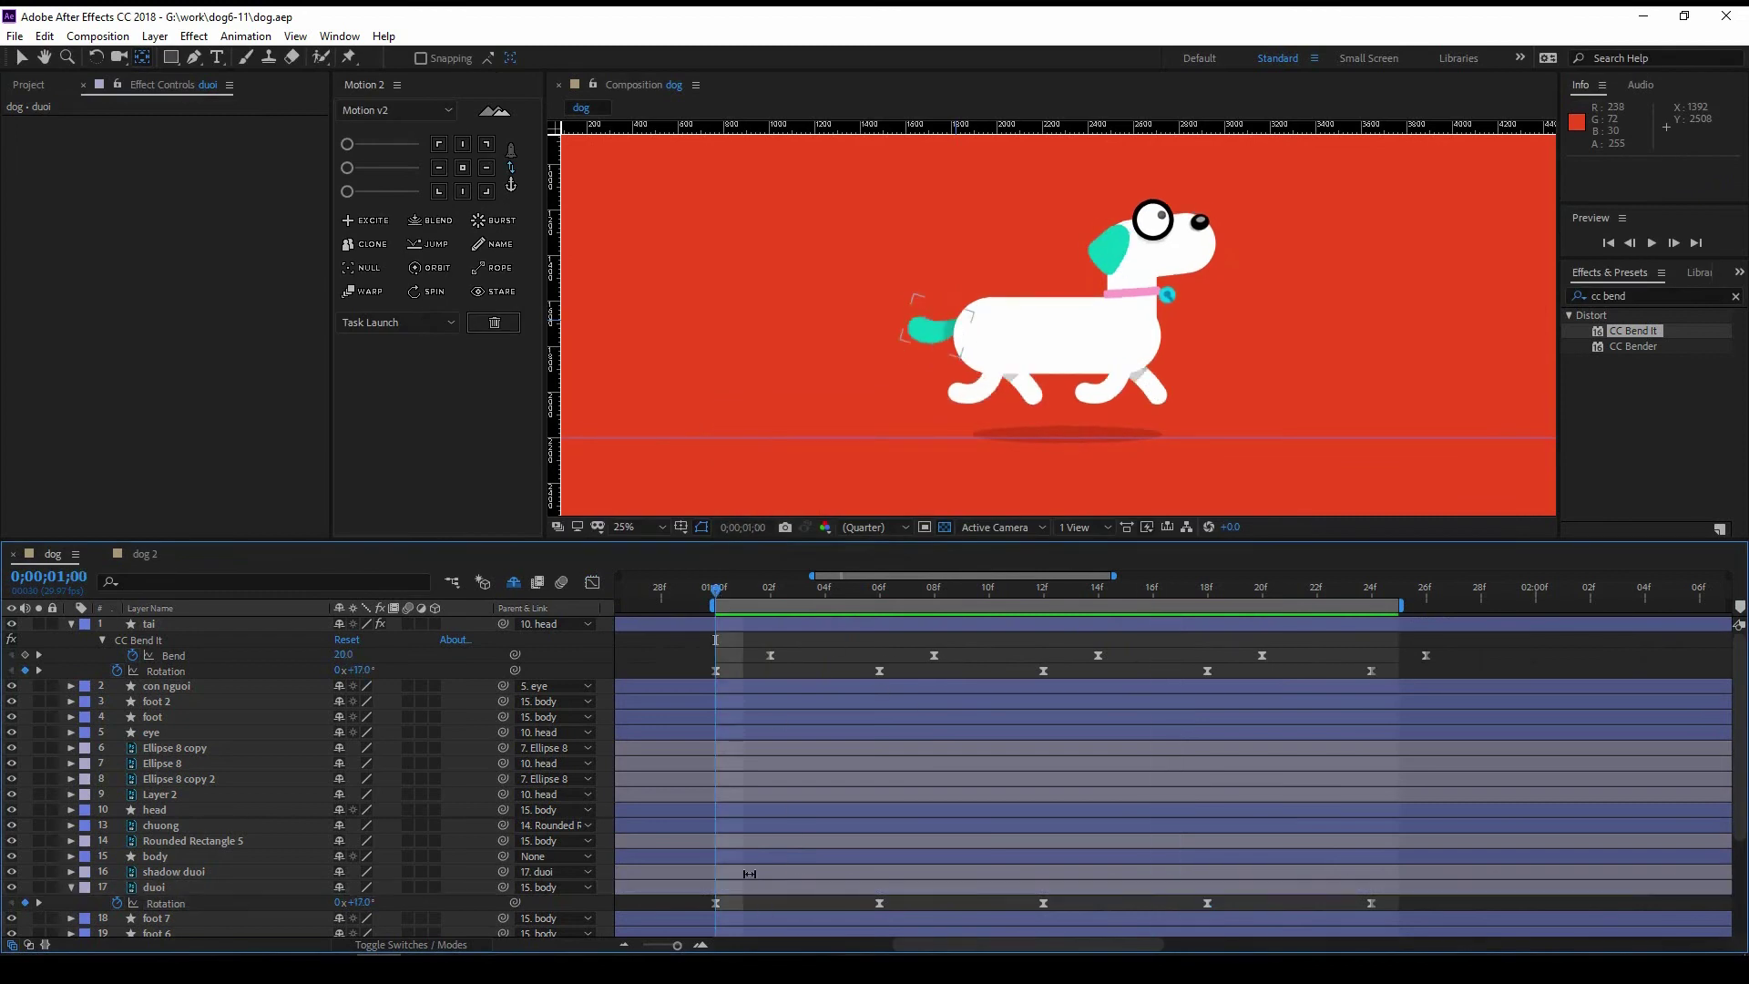
{"action": "left_click", "coordinate": [148, 625]}
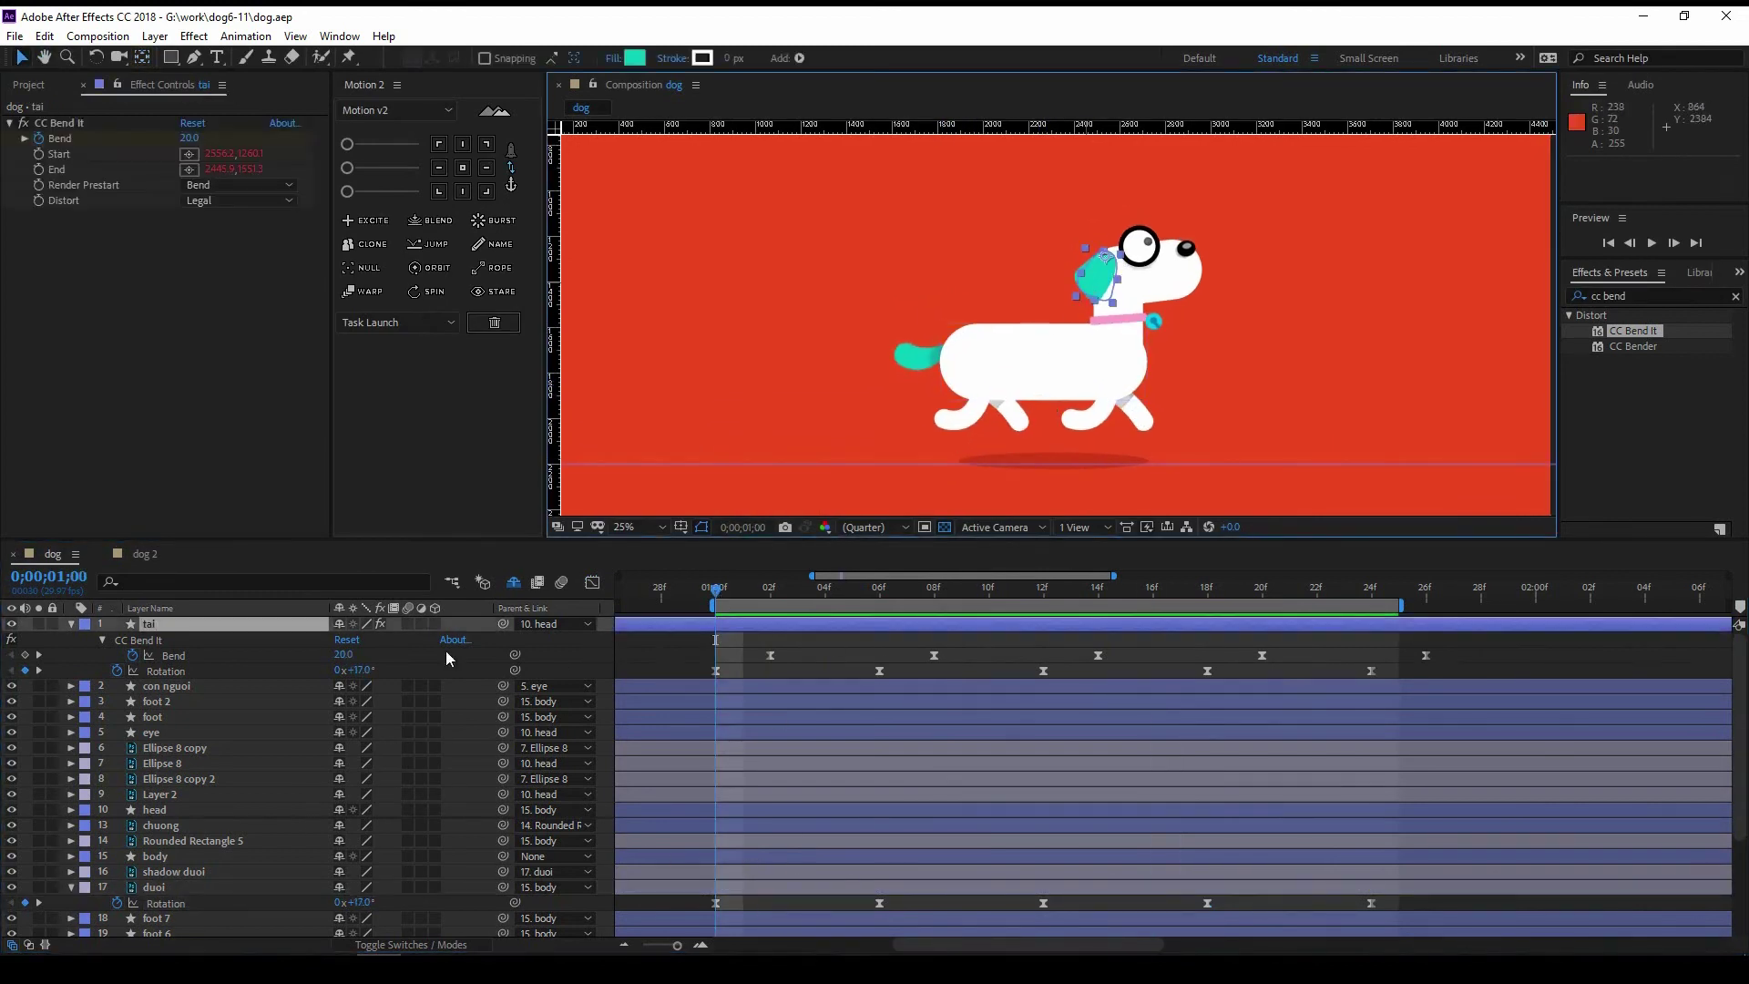
{"action": "double_click", "coordinate": [71, 624]}
{"action": "left_click", "coordinate": [136, 672]}
{"action": "left_click", "coordinate": [88, 656]}
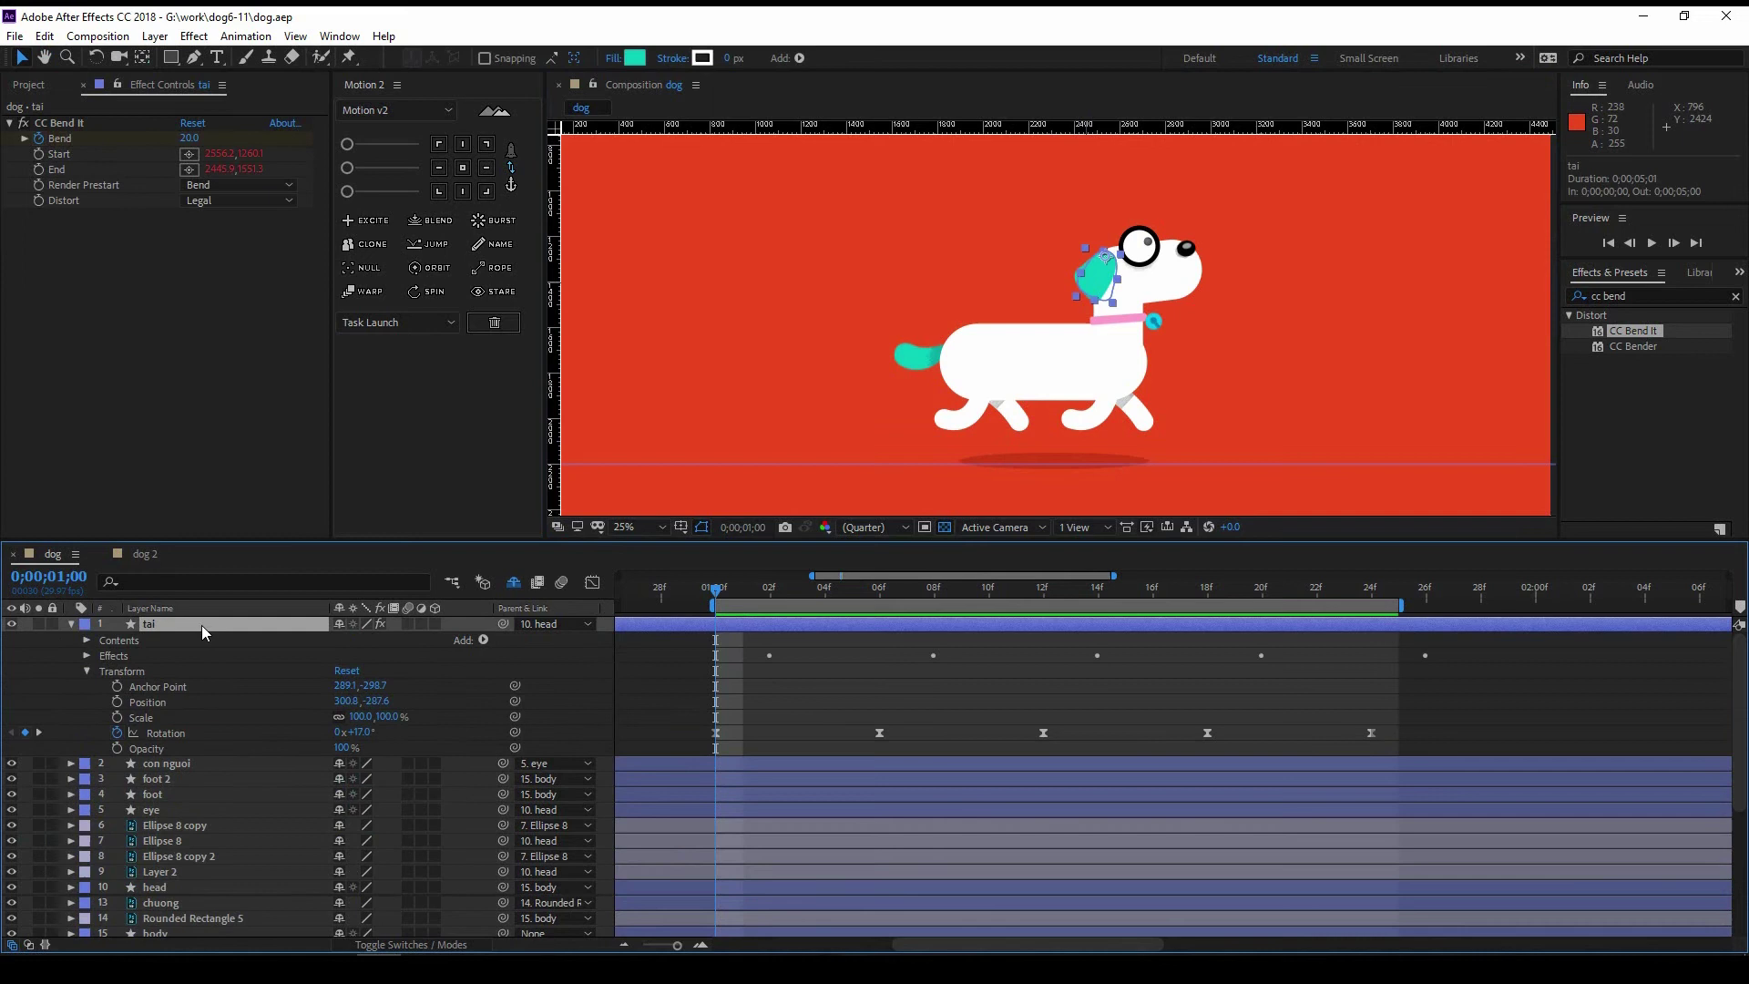
{"action": "right_click", "coordinate": [204, 625]}
{"action": "left_click", "coordinate": [455, 432]}
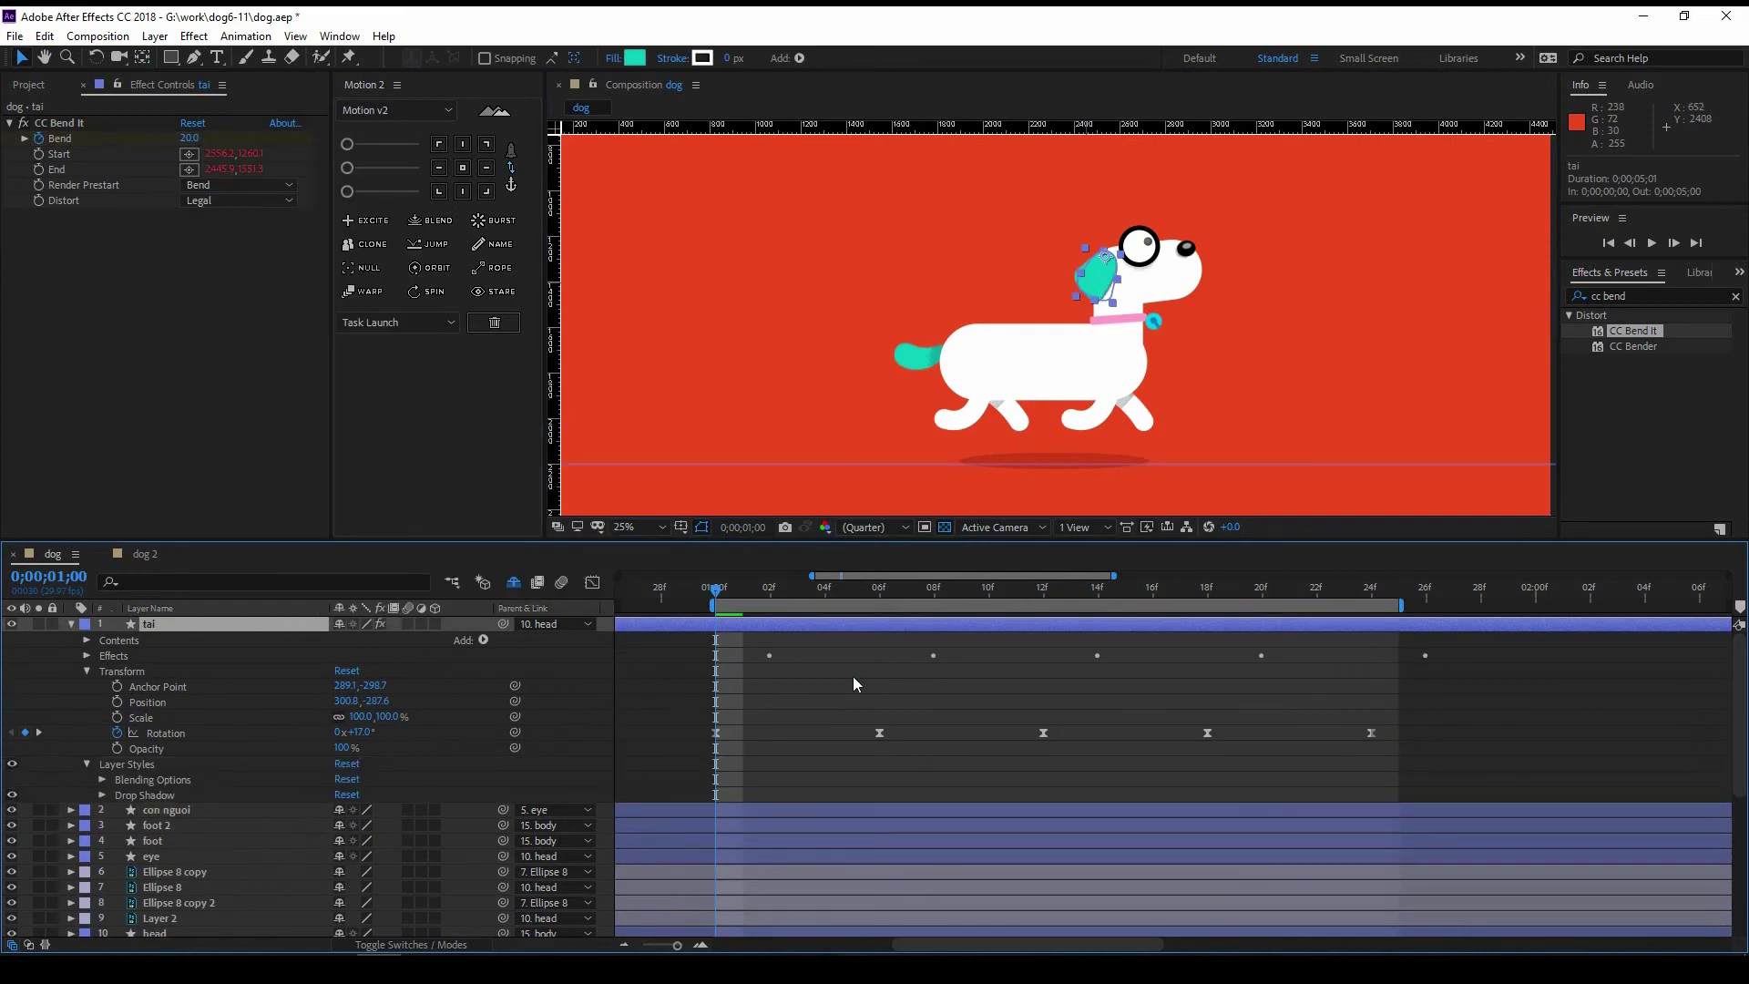
Step: Adjust the tail shadow's angle and size and set its opacity to 50%
{"action": "key", "text": "period"}
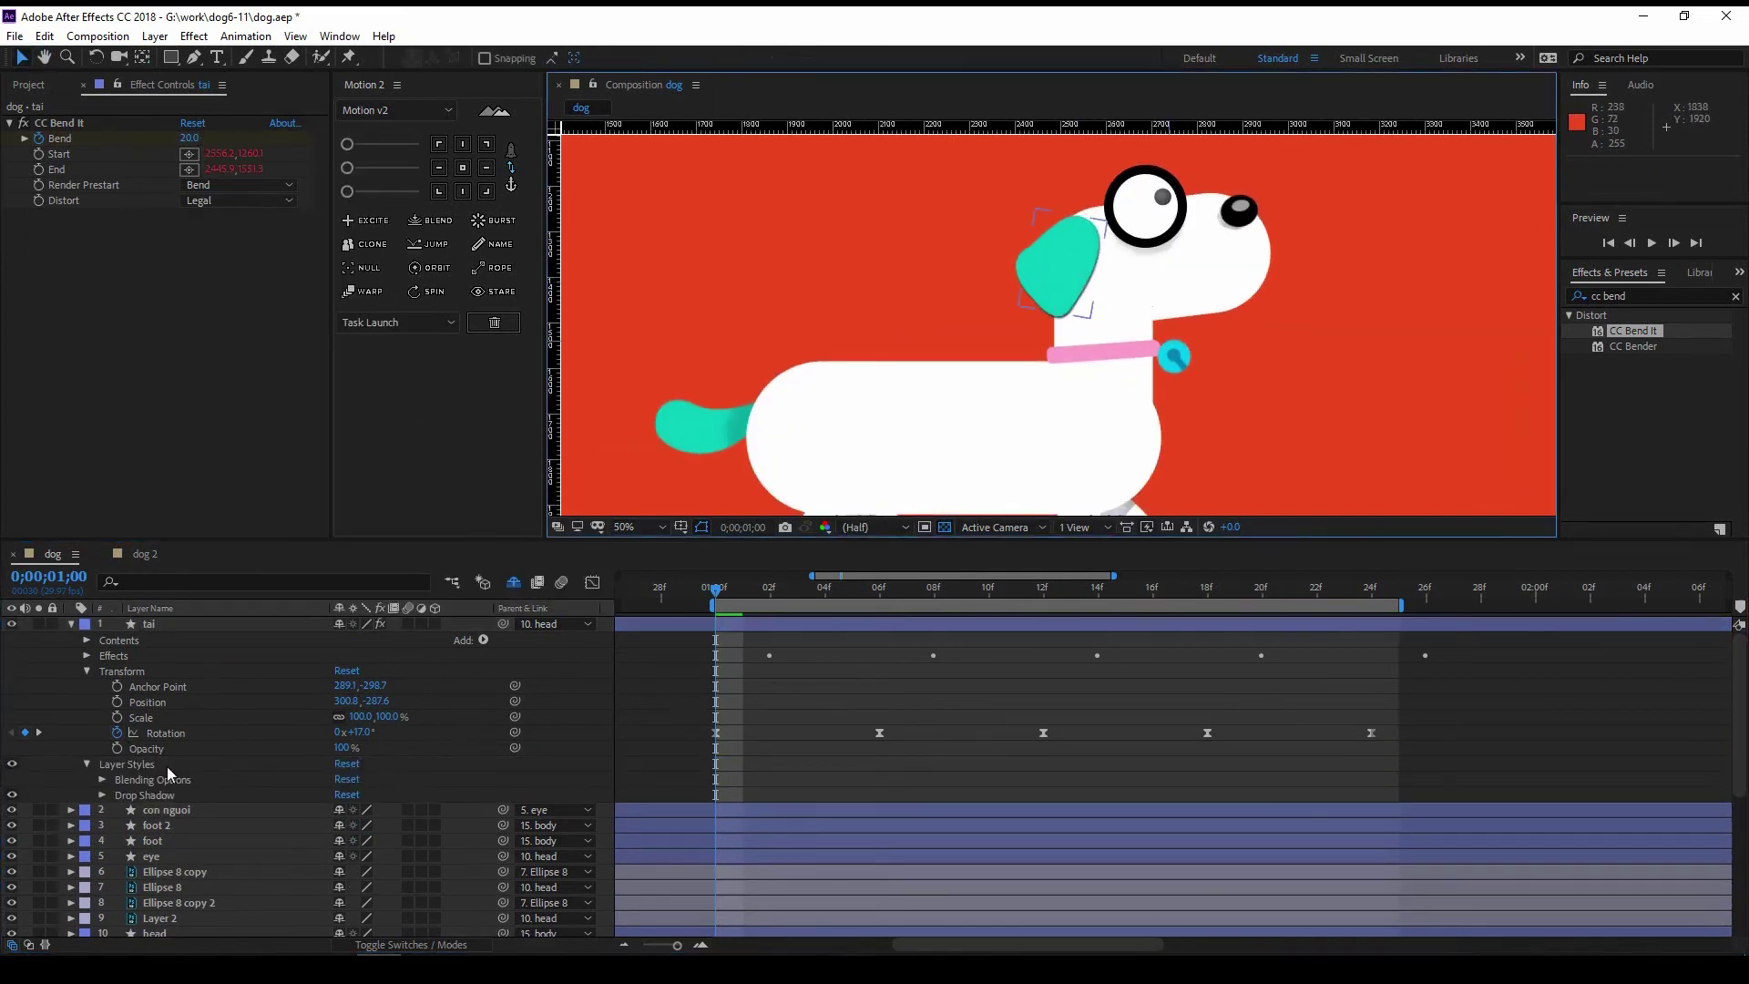
{"action": "left_click", "coordinate": [103, 795]}
{"action": "left_click_drag", "start_coordinate": [354, 804], "coordinate": [399, 803]}
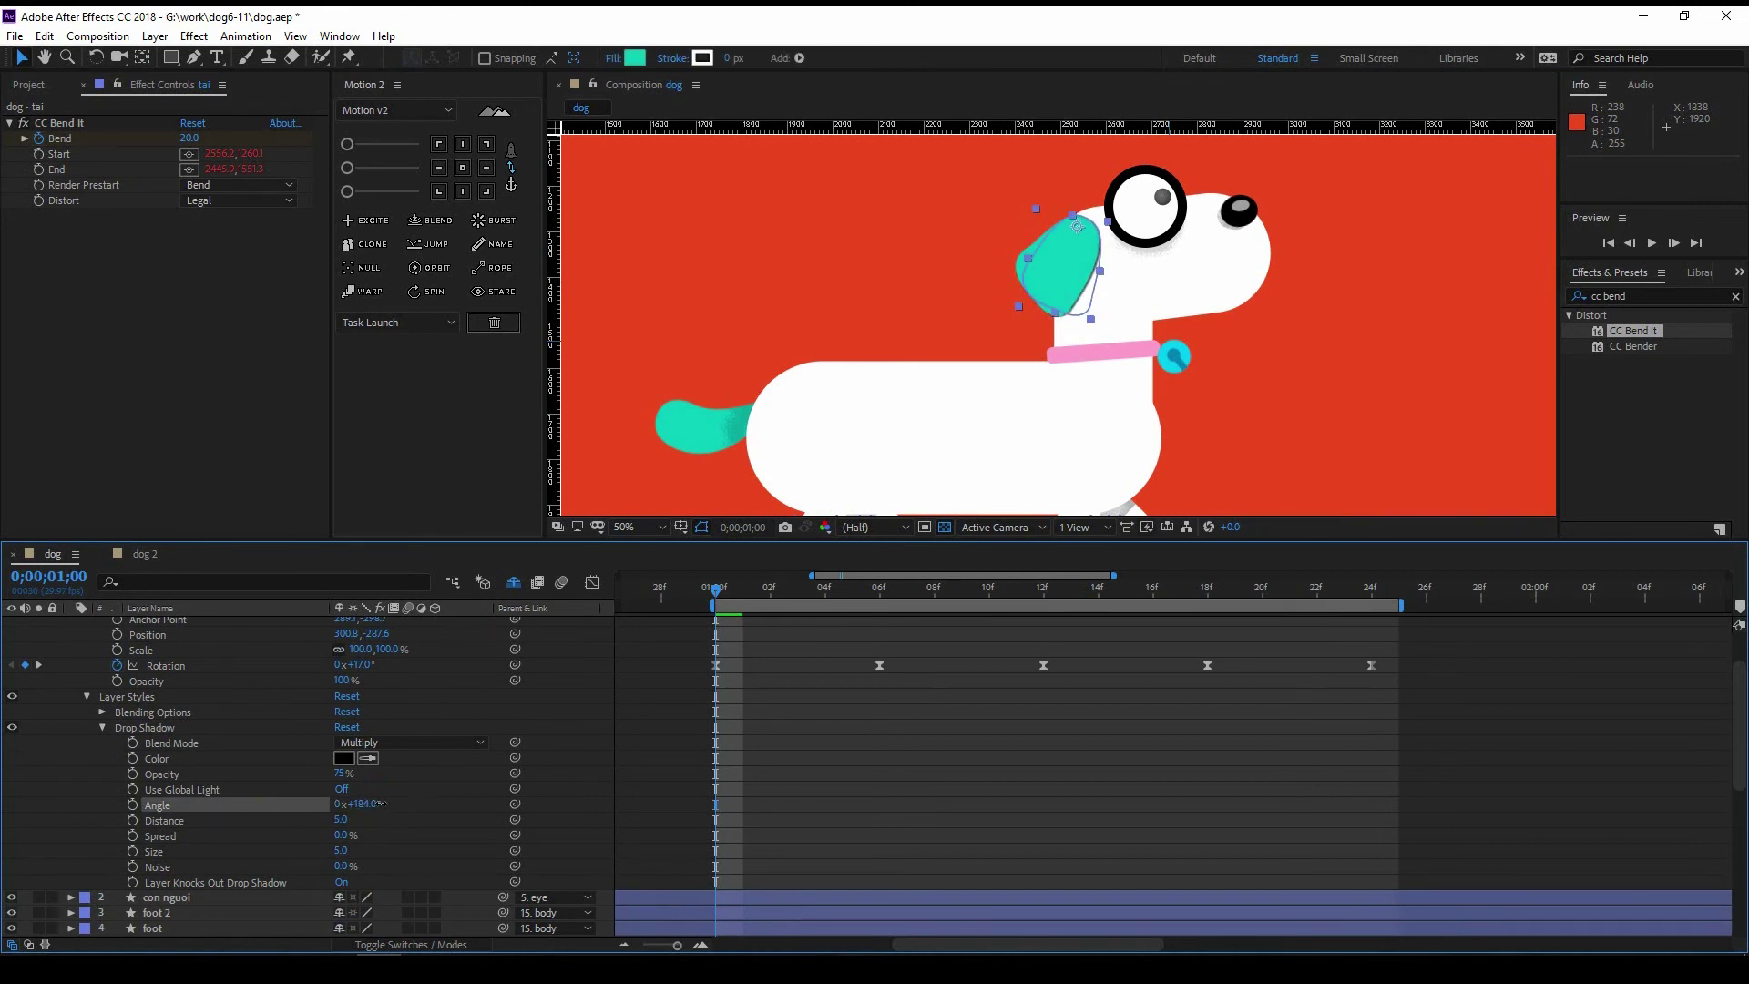
{"action": "left_click_drag", "start_coordinate": [340, 851], "coordinate": [348, 866]}
{"action": "type", "text": "50"}
{"action": "key", "text": "Return"}
Step: Swing the tail shadow's angle to 106° and RAM-preview the walking loop
{"action": "scroll", "coordinate": [964, 461], "scroll_direction": "down", "scroll_amount": 2}
{"action": "key", "text": "space"}
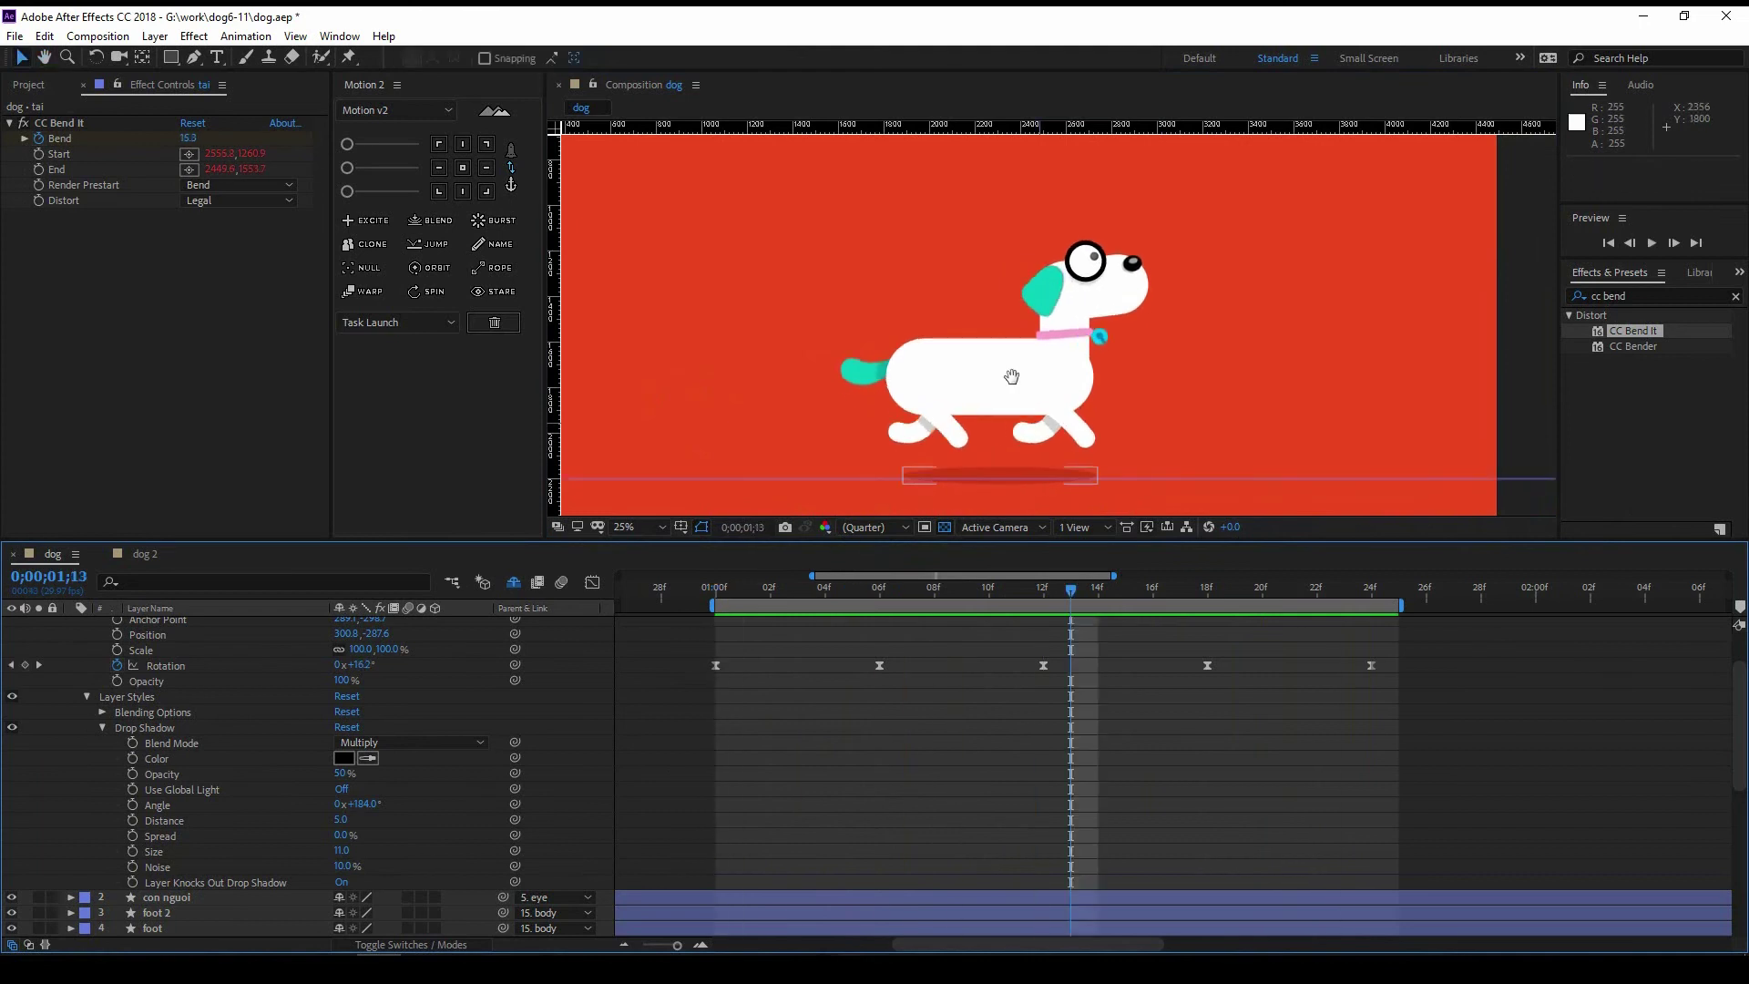
{"action": "scroll", "coordinate": [1039, 313], "scroll_direction": "up", "scroll_amount": 2}
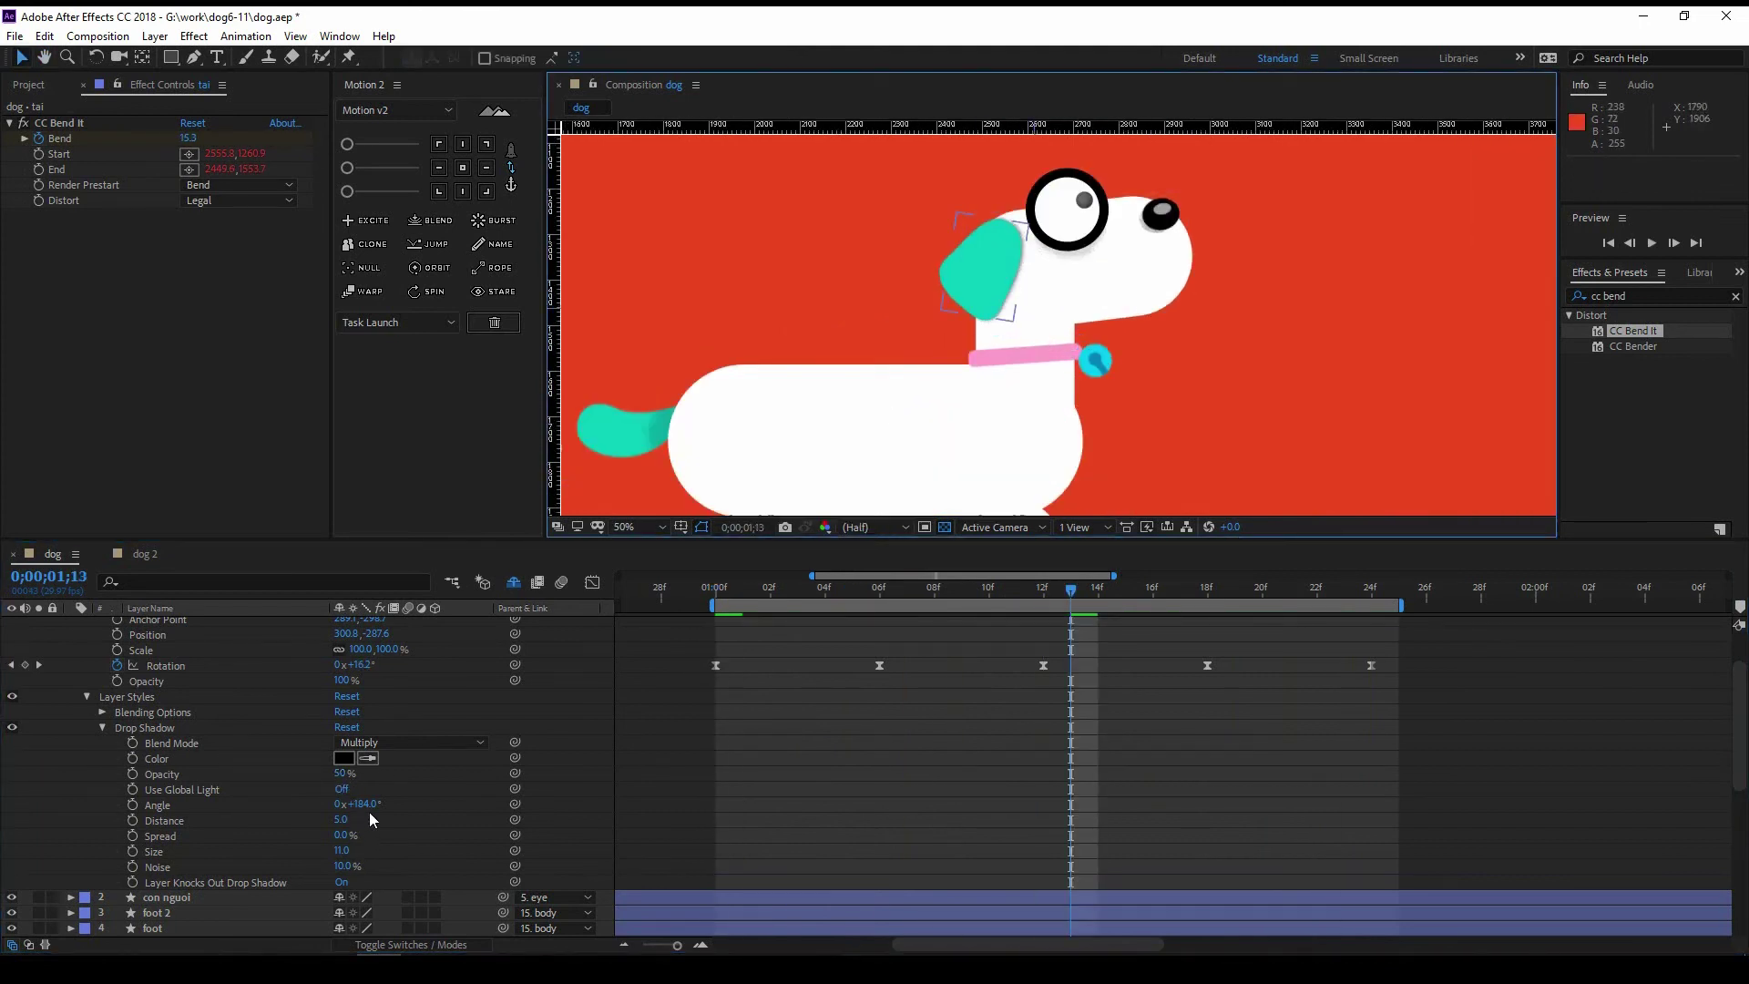
{"action": "left_click_drag", "start_coordinate": [363, 804], "coordinate": [291, 799]}
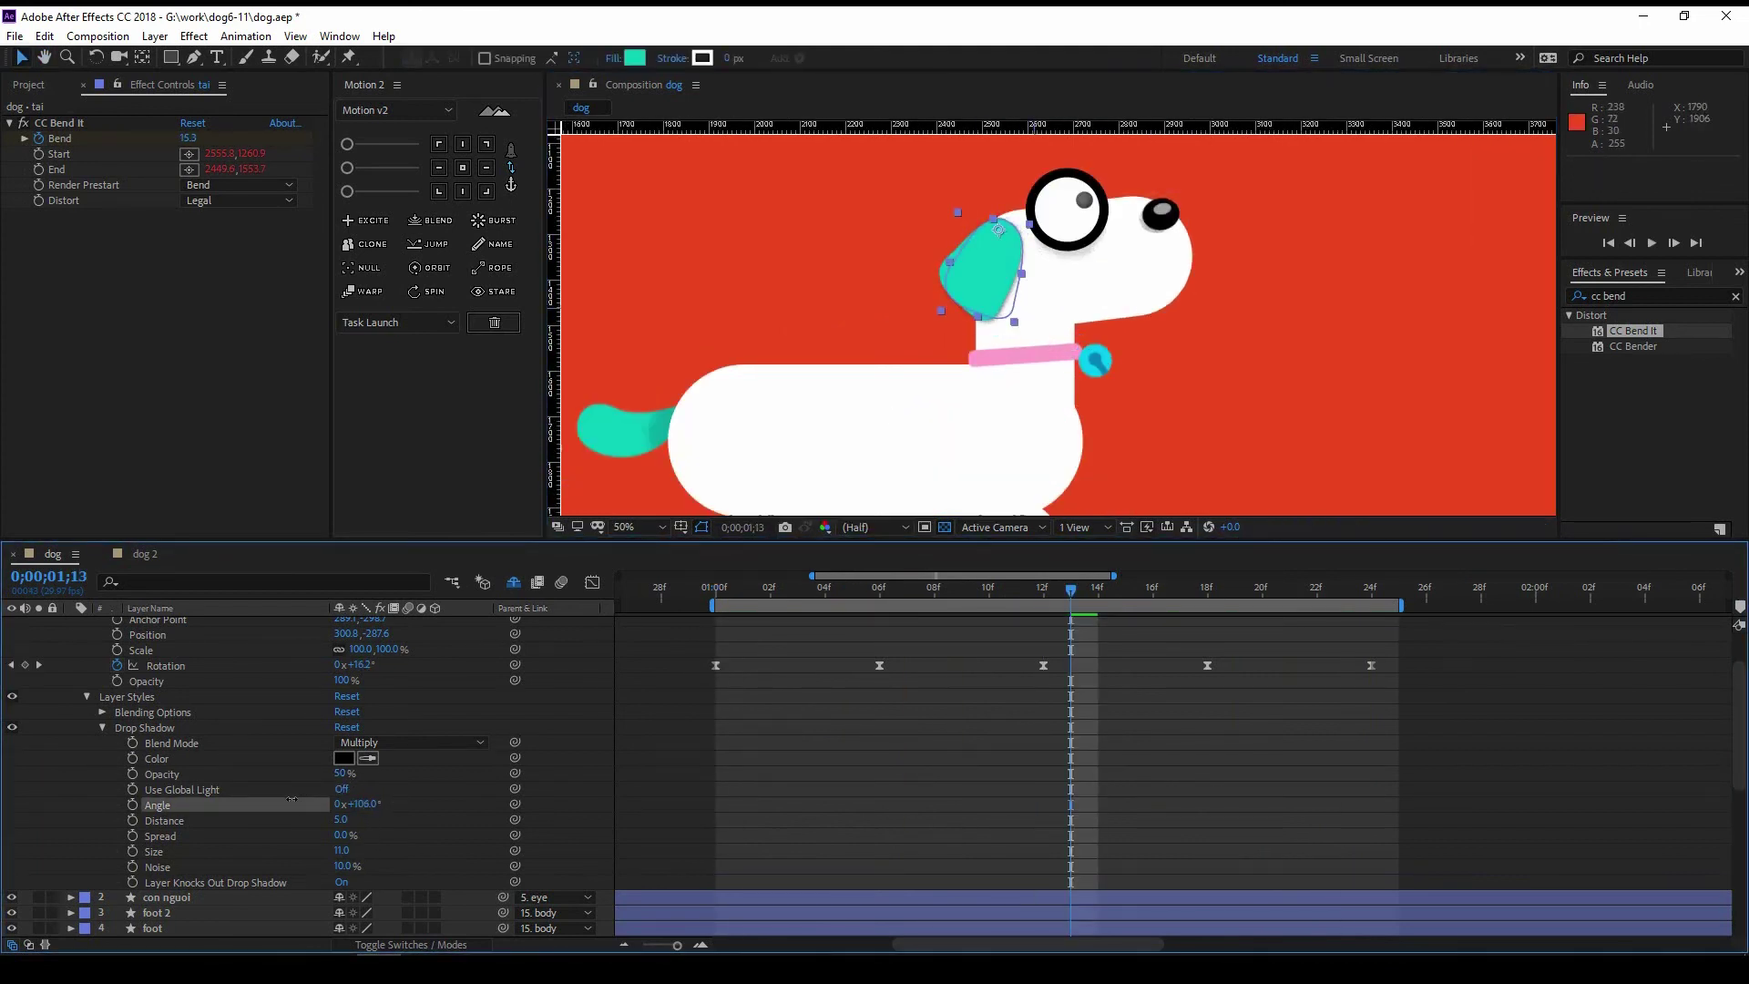
{"action": "scroll", "coordinate": [1148, 365], "scroll_direction": "down", "scroll_amount": 2}
{"action": "key", "text": "space"}
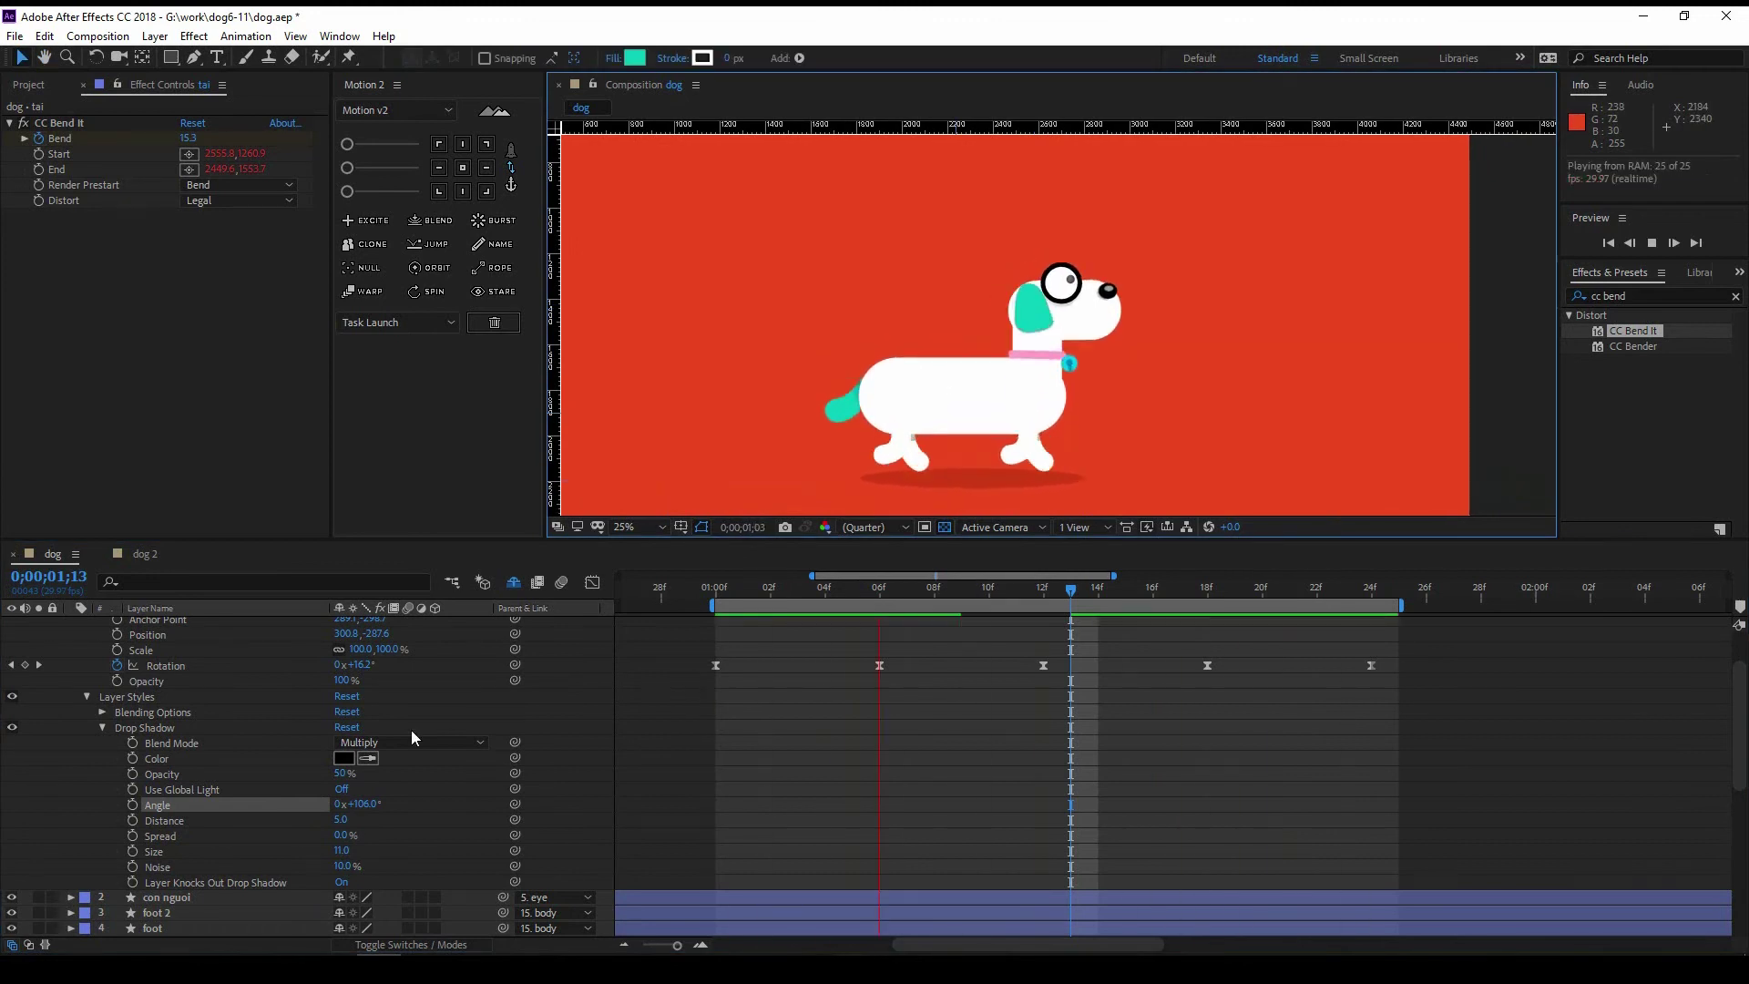
Step: Collapse the drop shadow settings, stop the preview and zoom in on the head
{"action": "left_click", "coordinate": [102, 727]}
{"action": "scroll", "coordinate": [271, 799], "scroll_direction": "up", "scroll_amount": 2}
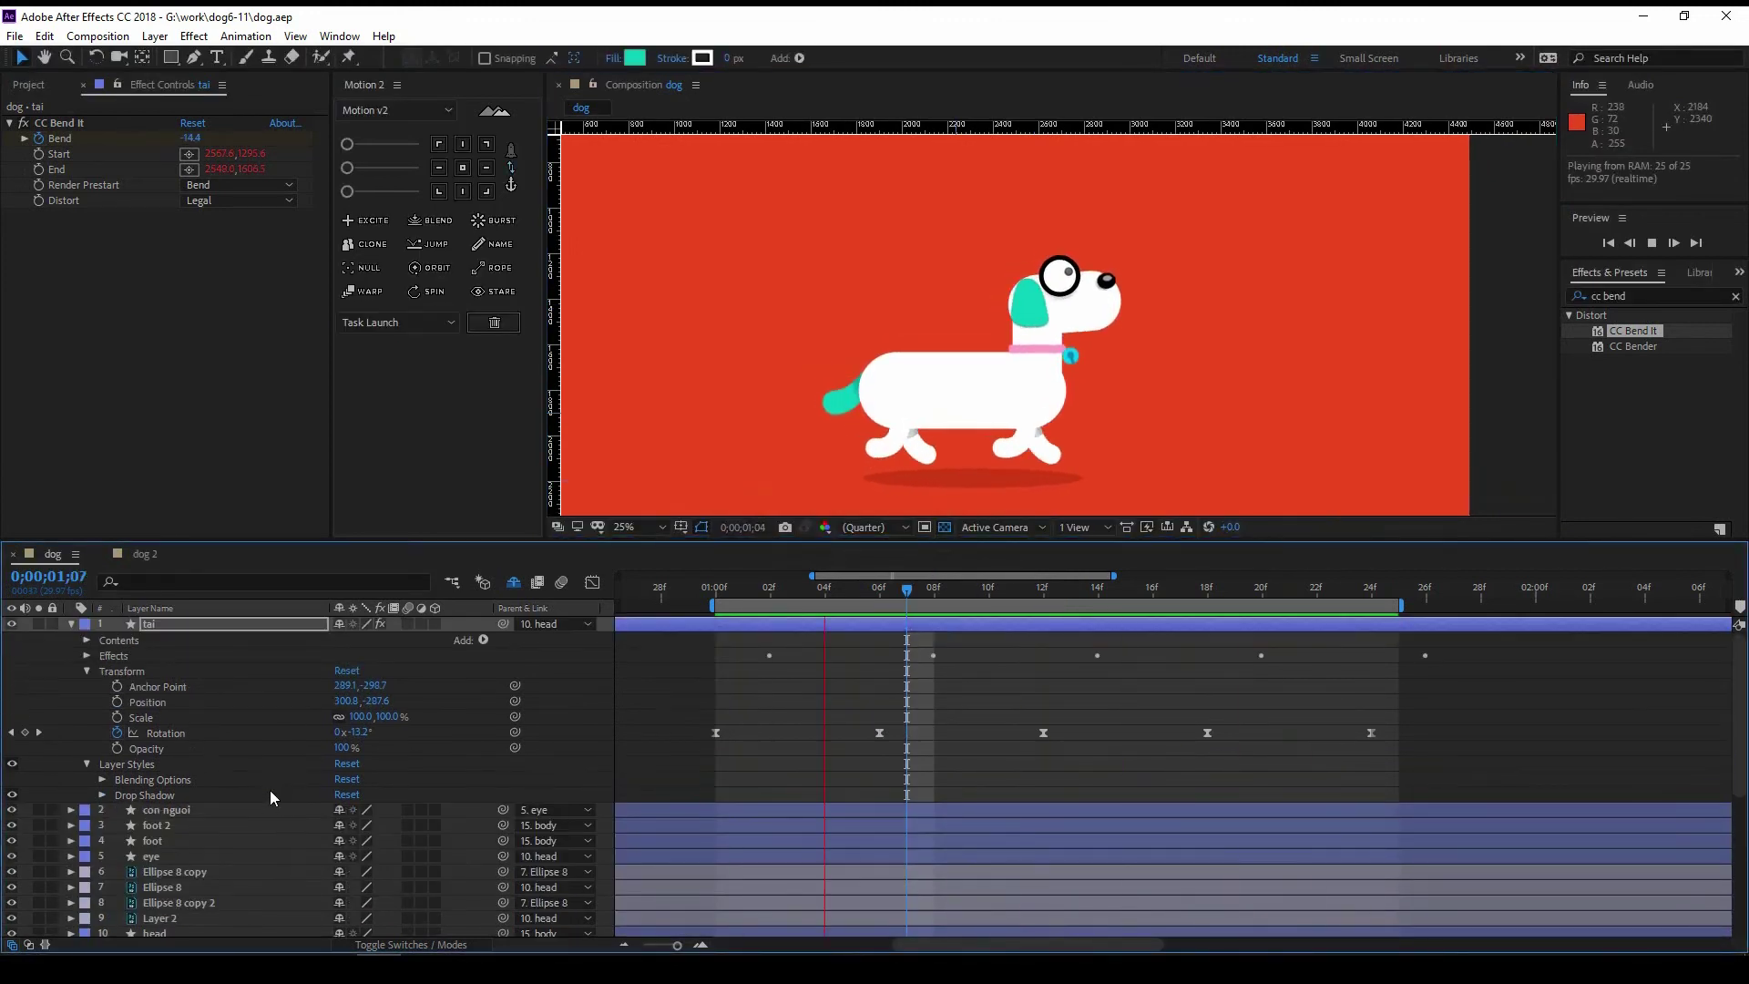
{"action": "left_click", "coordinate": [792, 675]}
{"action": "key", "text": "period"}
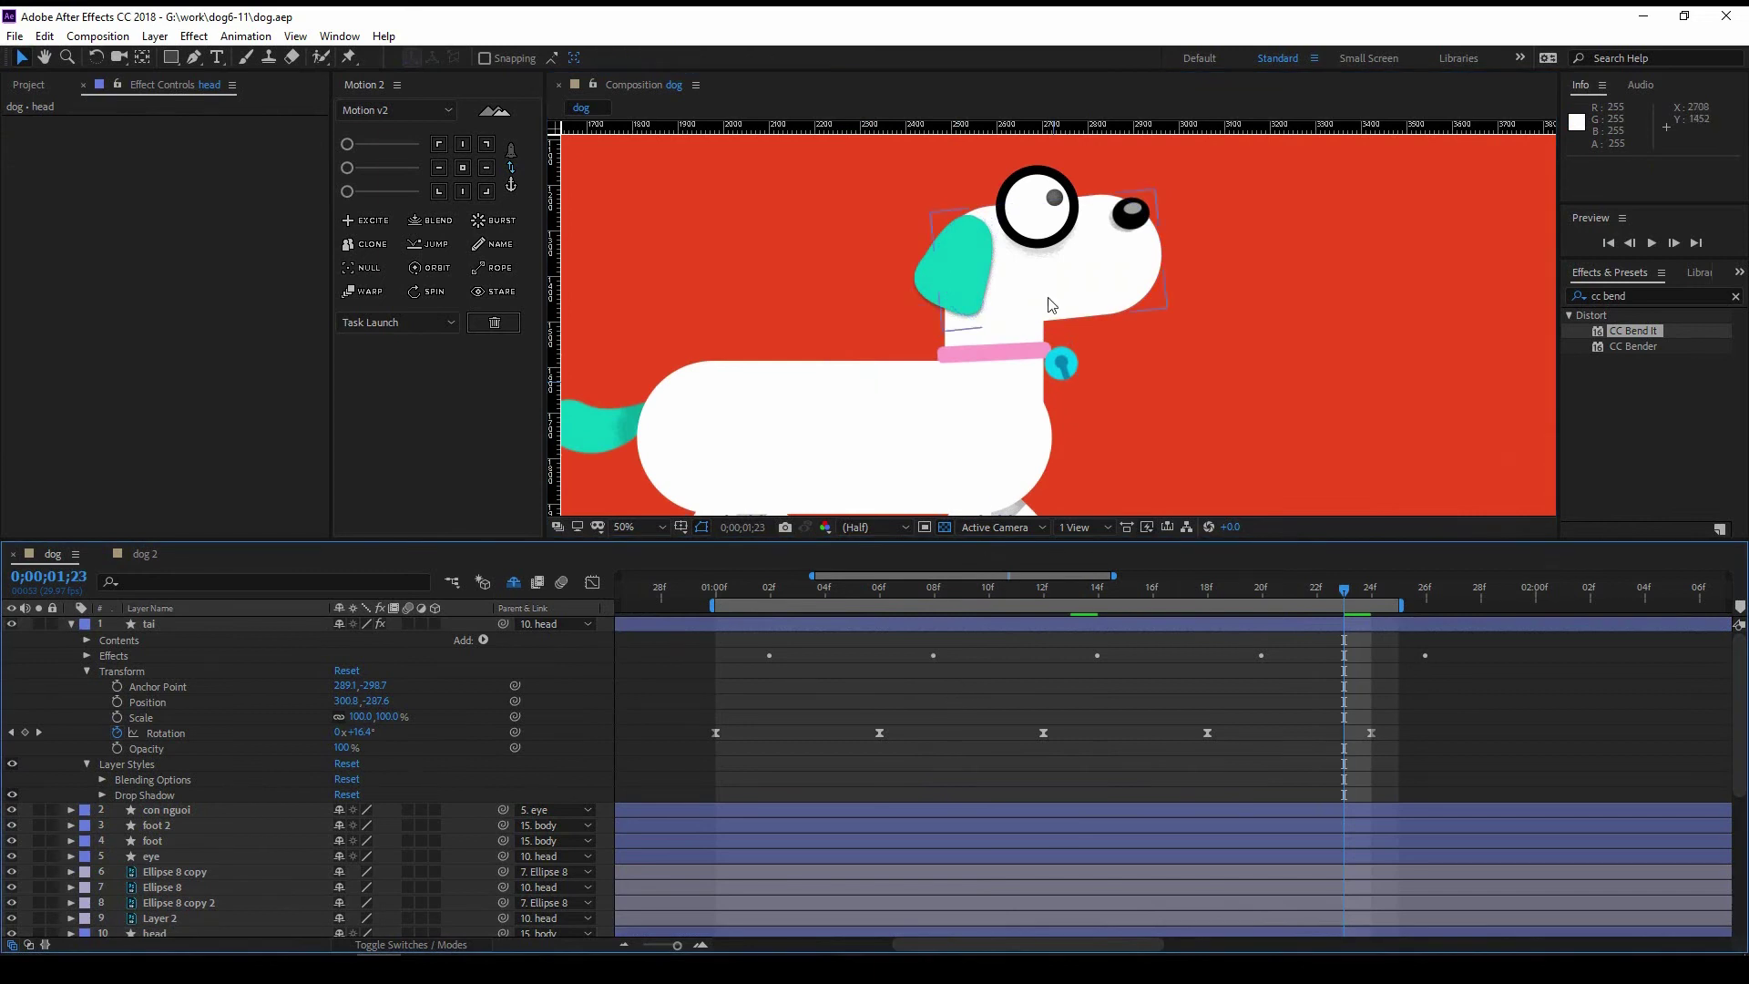
Step: Temporarily change the dog's head shape fill to bright green
{"action": "key", "text": "comma"}
{"action": "left_click", "coordinate": [1080, 329]}
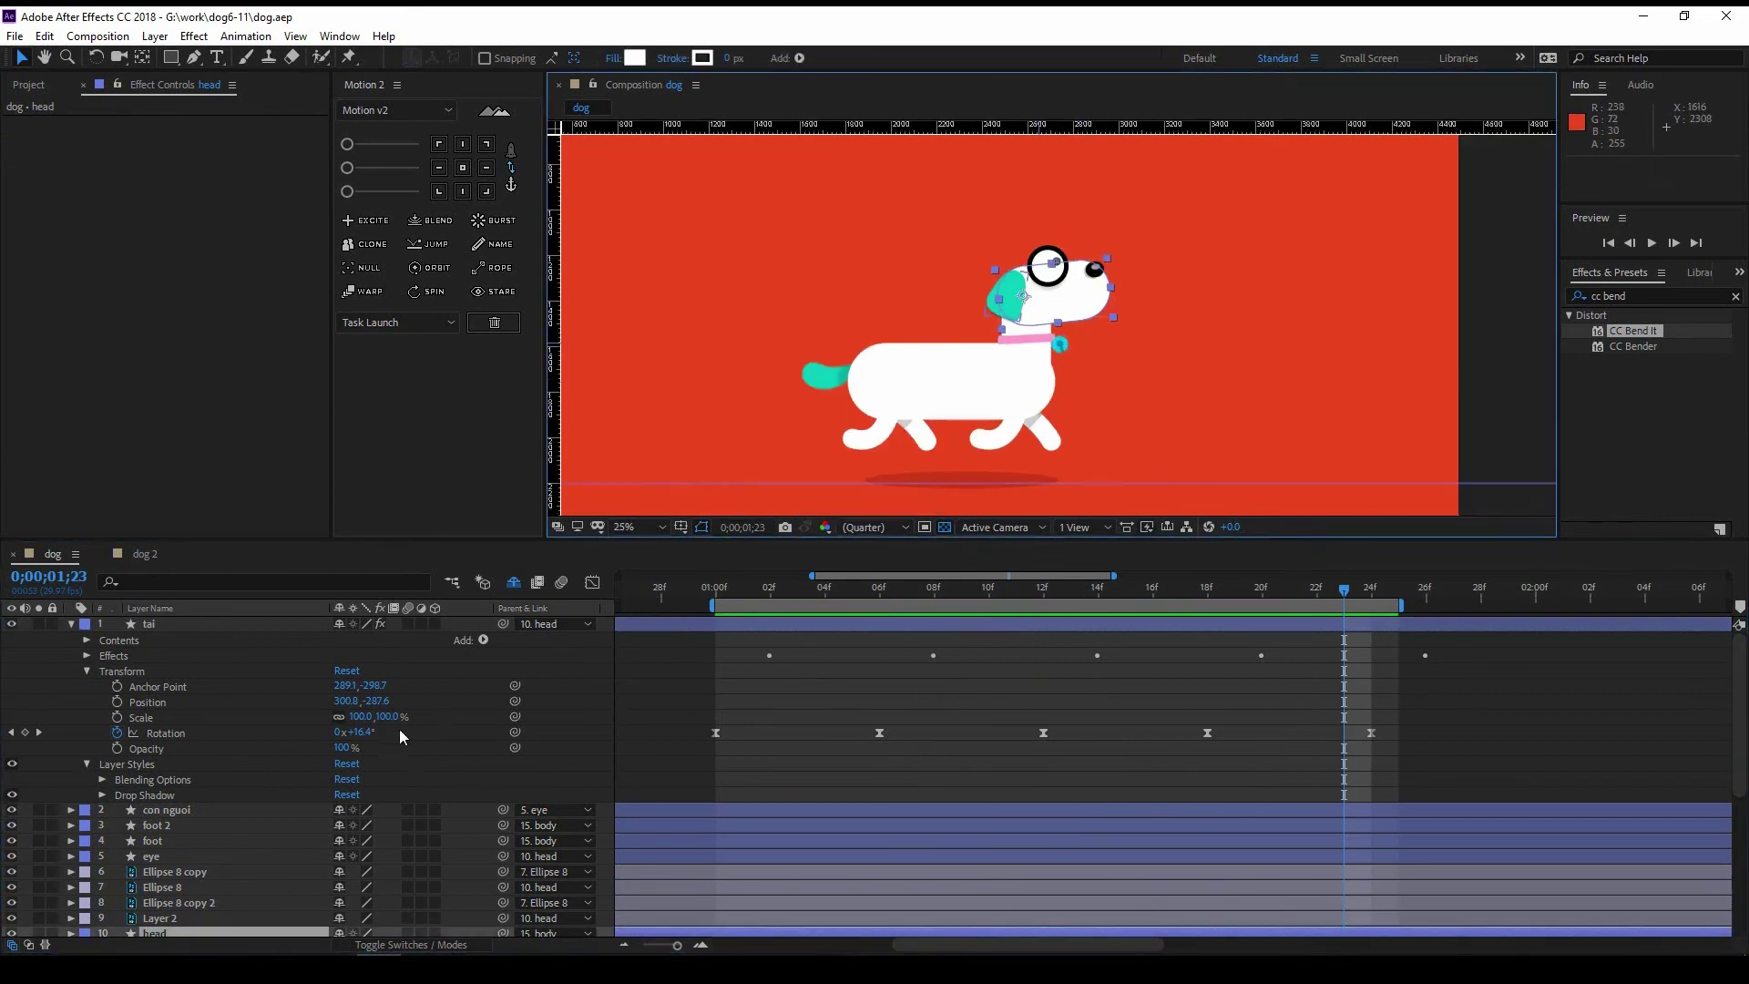
{"action": "left_click", "coordinate": [71, 624]}
{"action": "key", "text": "period"}
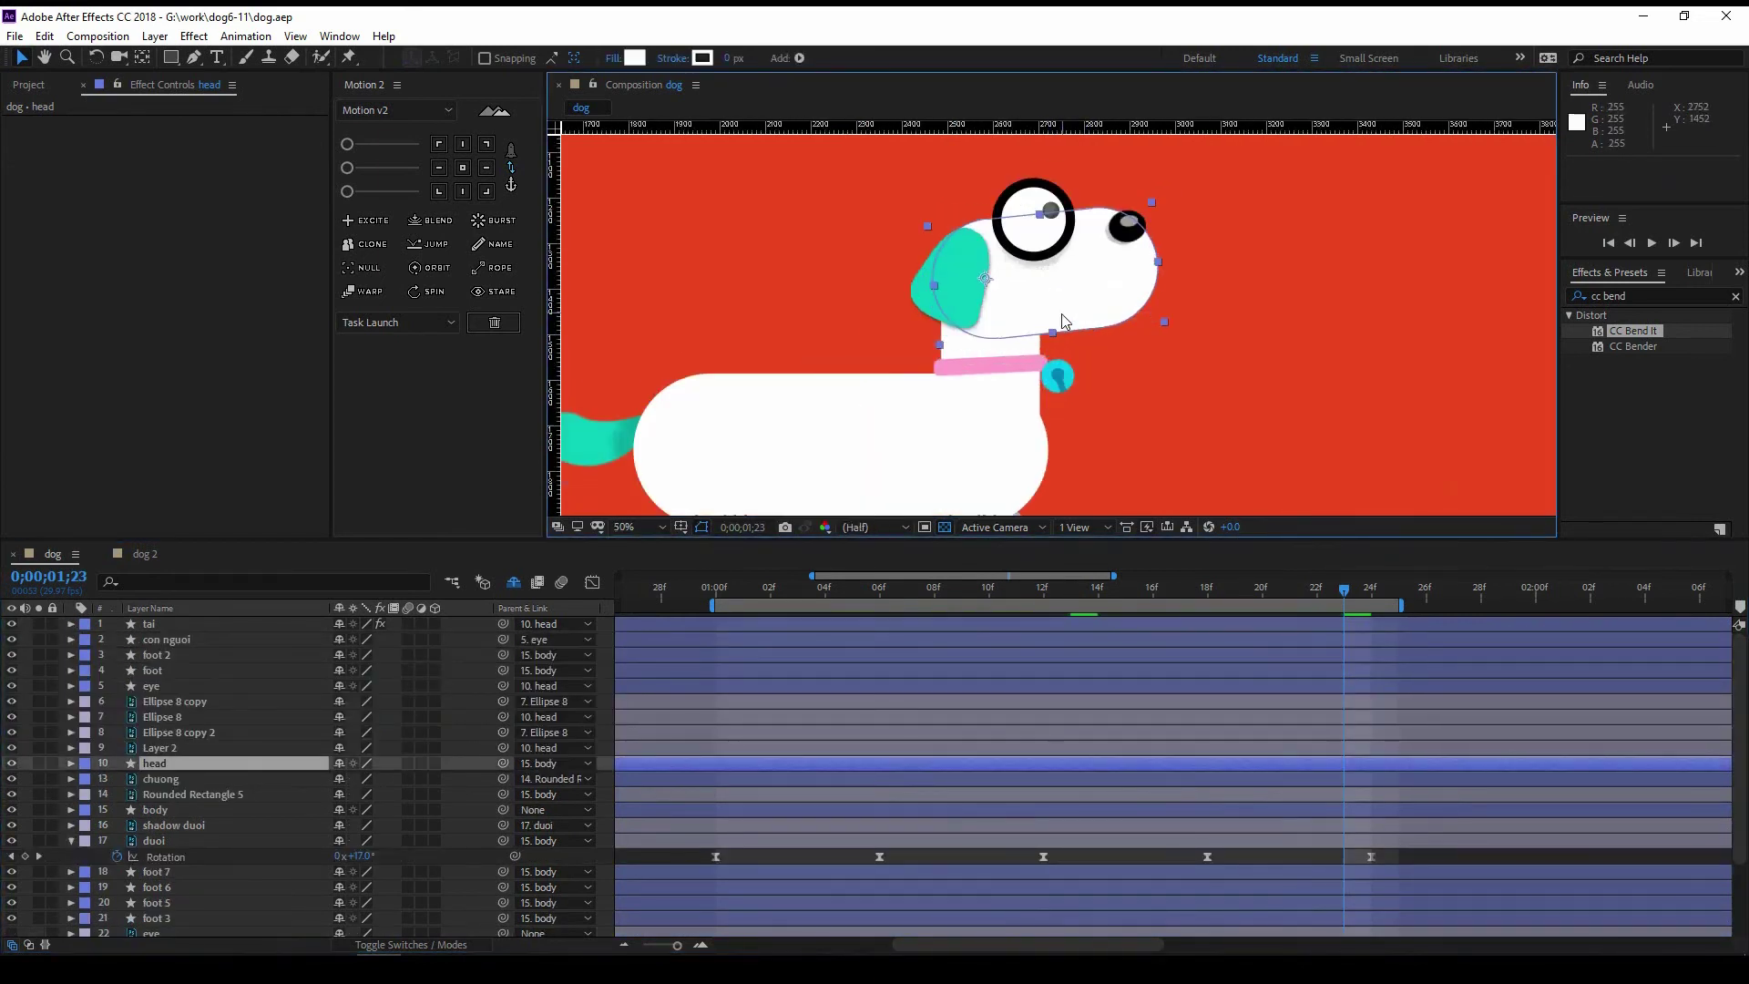
{"action": "key", "text": "comma"}
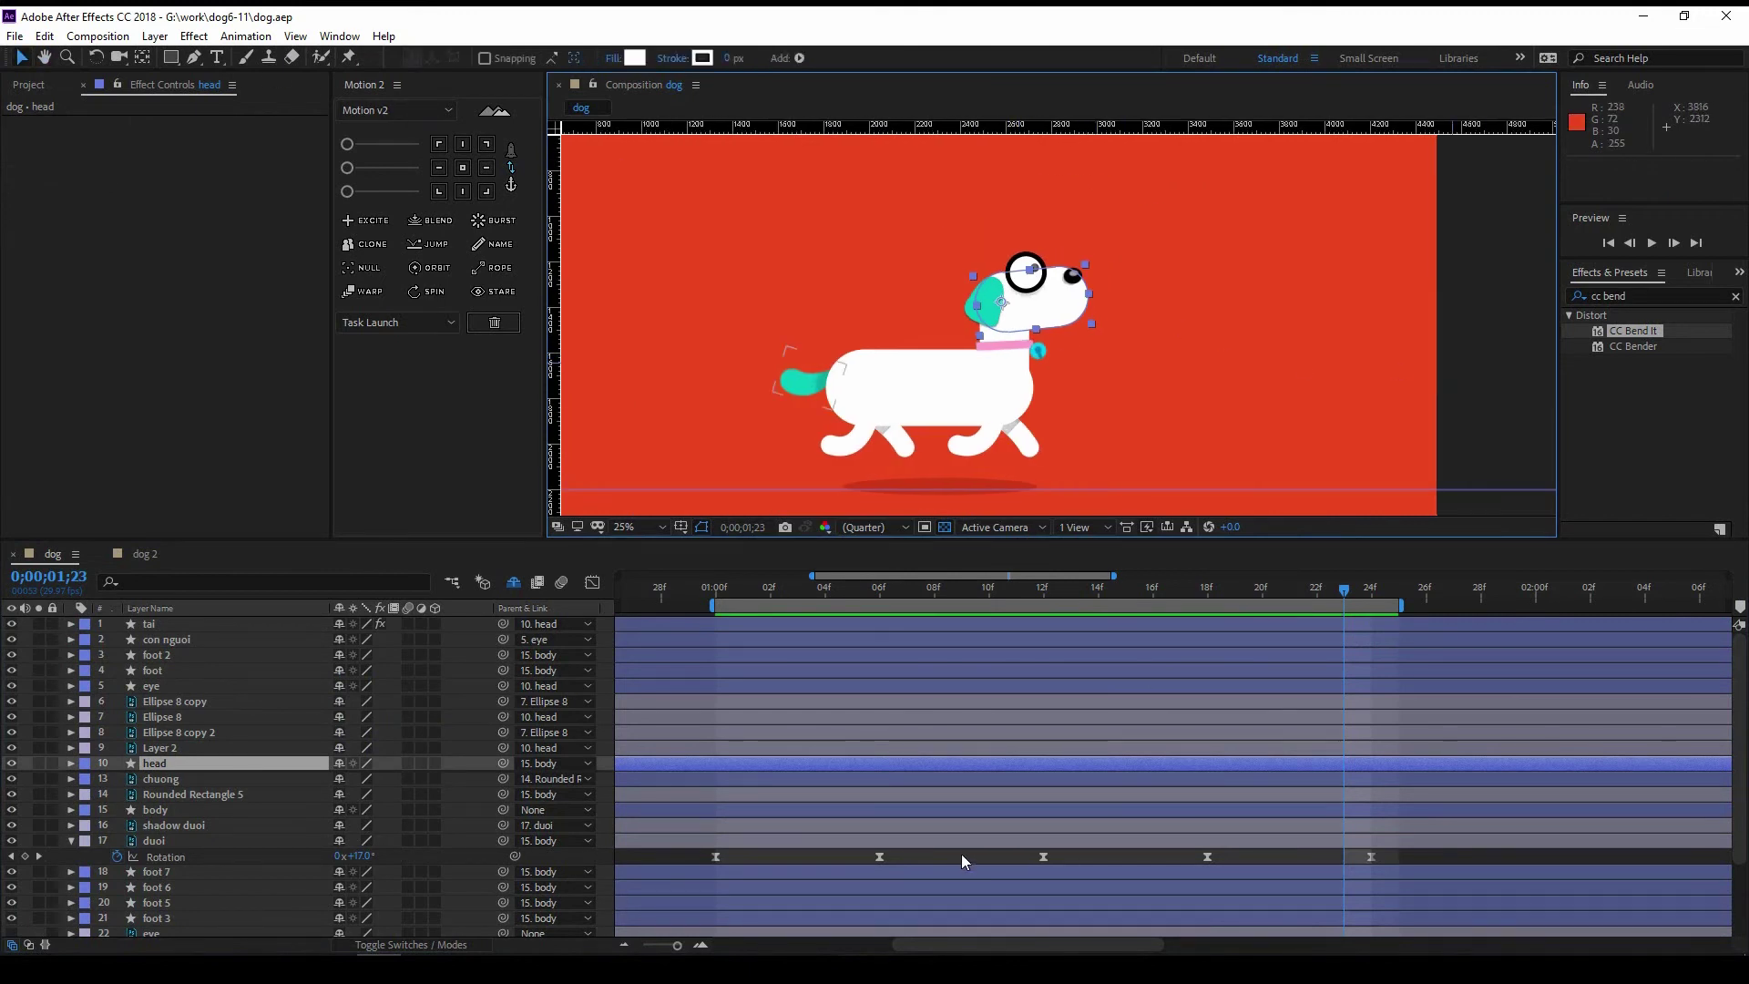
{"action": "left_click", "coordinate": [635, 57]}
{"action": "left_click", "coordinate": [1394, 392]}
{"action": "left_click_drag", "start_coordinate": [1455, 348], "coordinate": [1455, 503]}
{"action": "key", "text": "Return"}
{"action": "key", "text": "Return"}
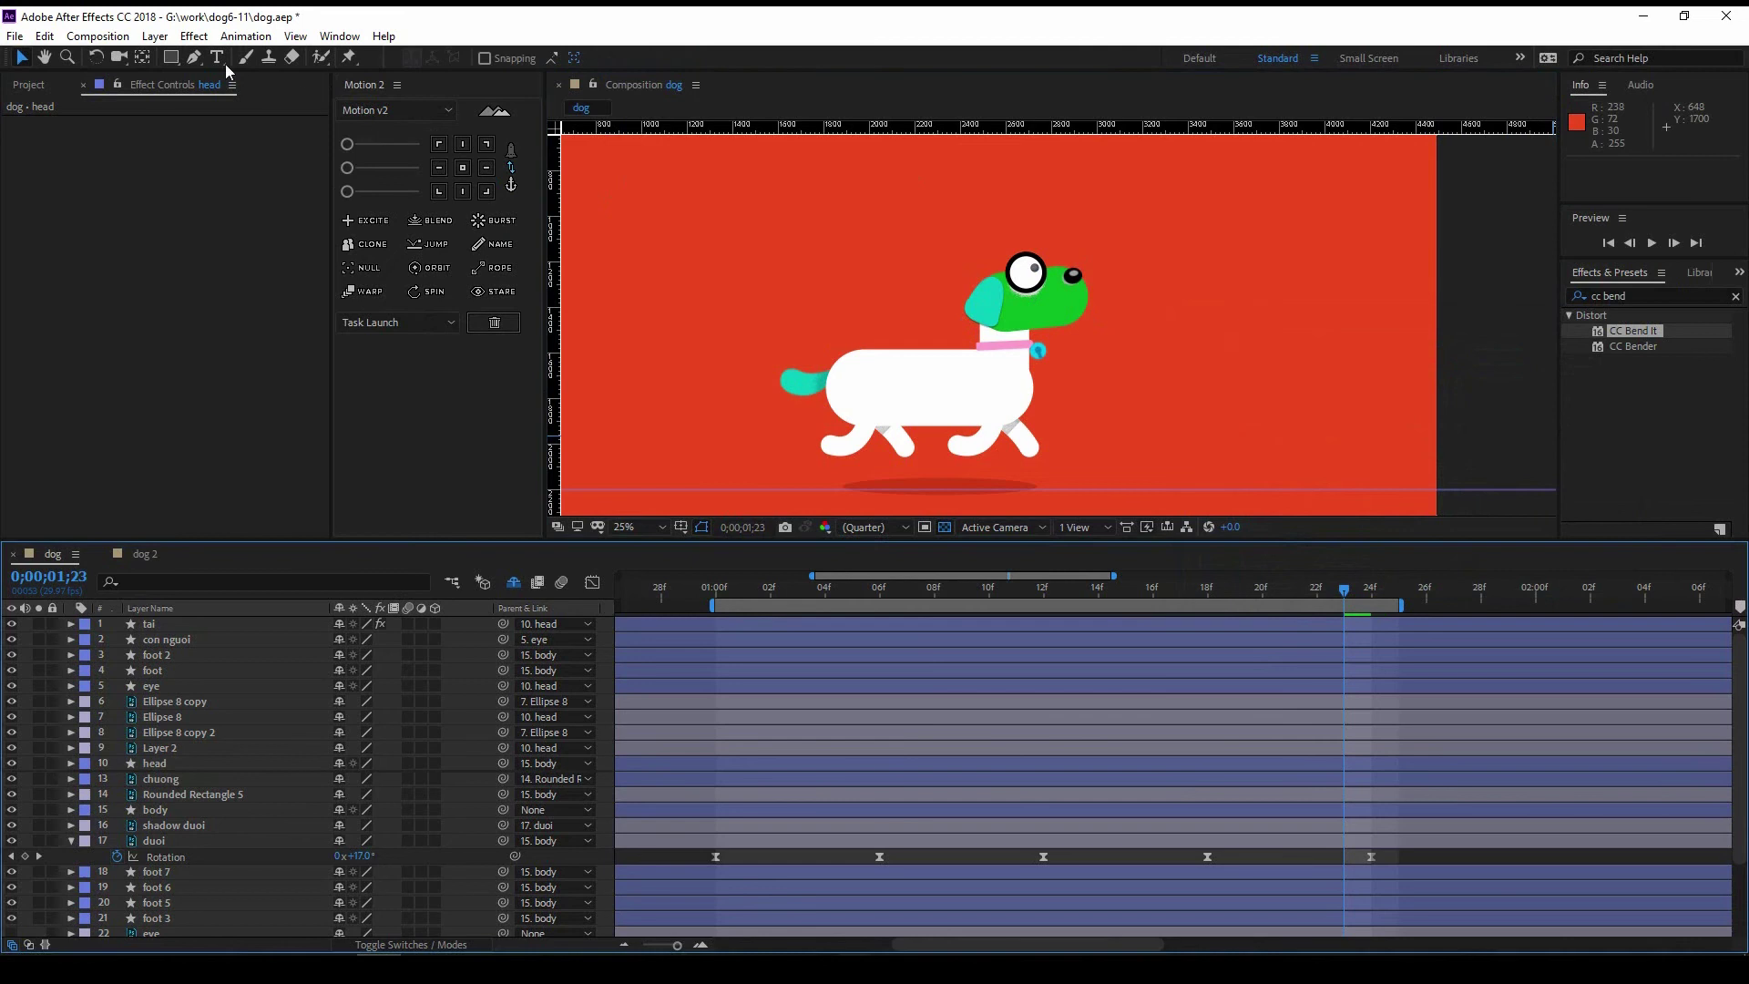
Step: Draw a closed triangular neck shape just under the head with the Pen tool
{"action": "key", "text": "g"}
{"action": "key", "text": "period"}
{"action": "left_click", "coordinate": [960, 332]}
{"action": "left_click", "coordinate": [1006, 359]}
{"action": "key", "text": "period"}
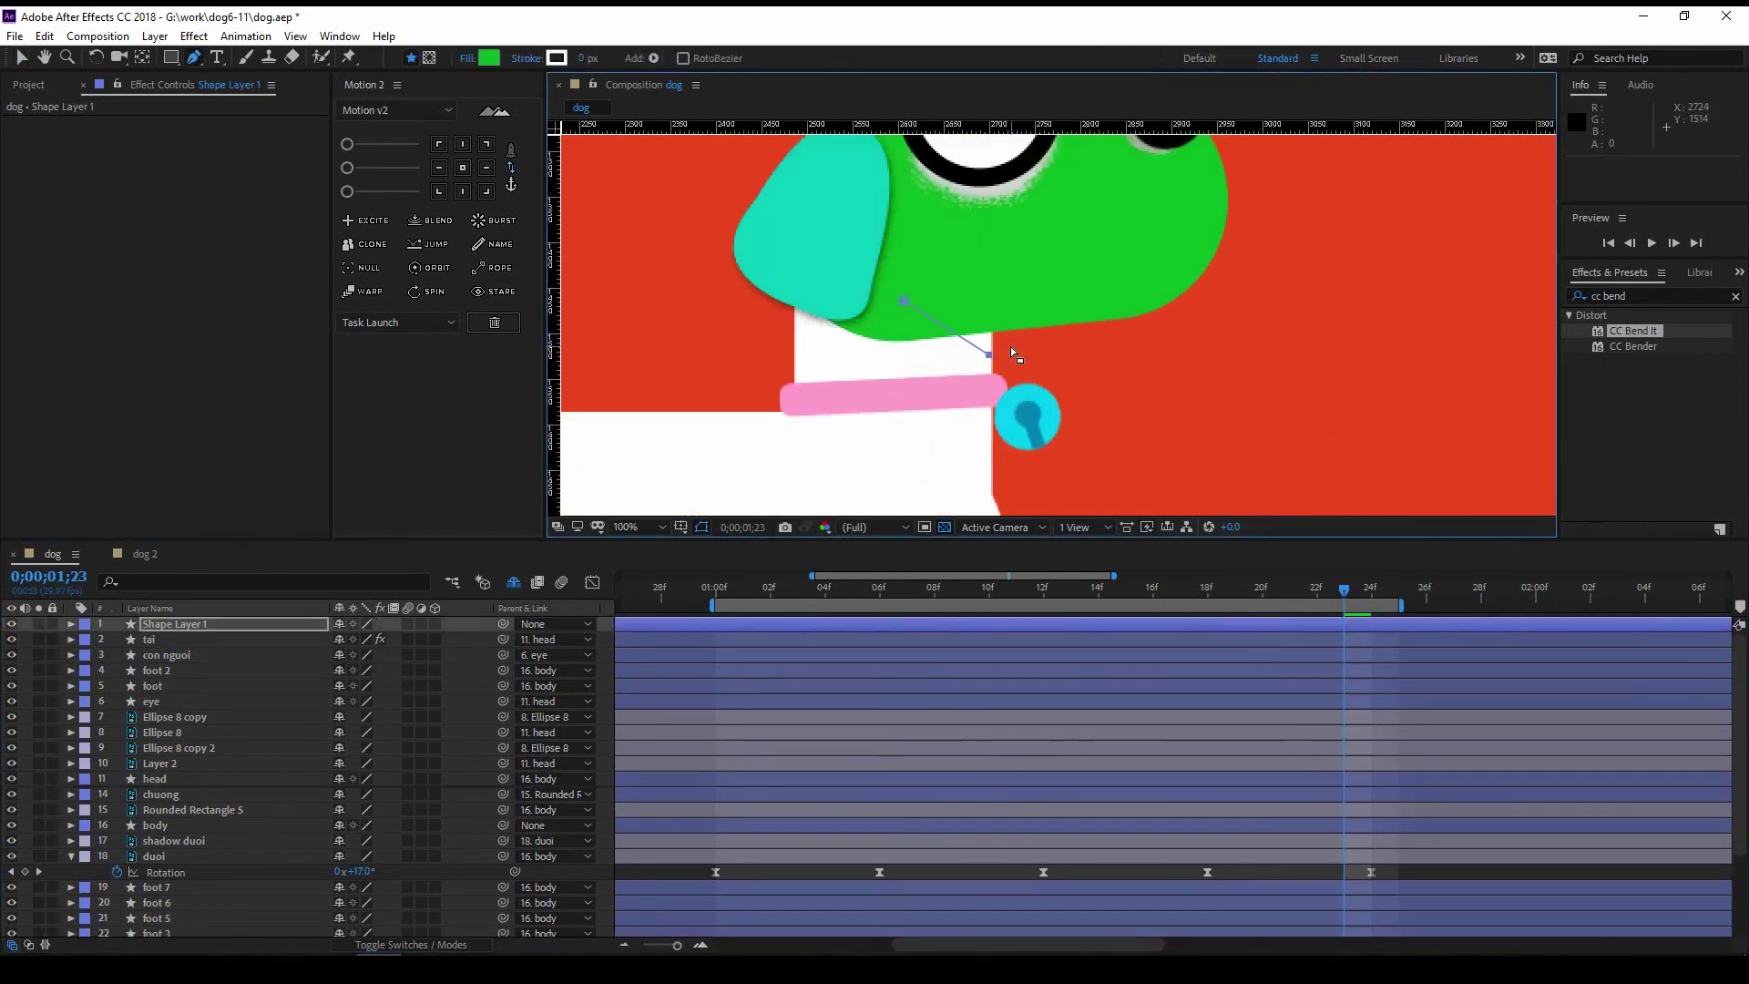
{"action": "key", "text": "period"}
{"action": "left_click_drag", "start_coordinate": [999, 307], "coordinate": [977, 317]}
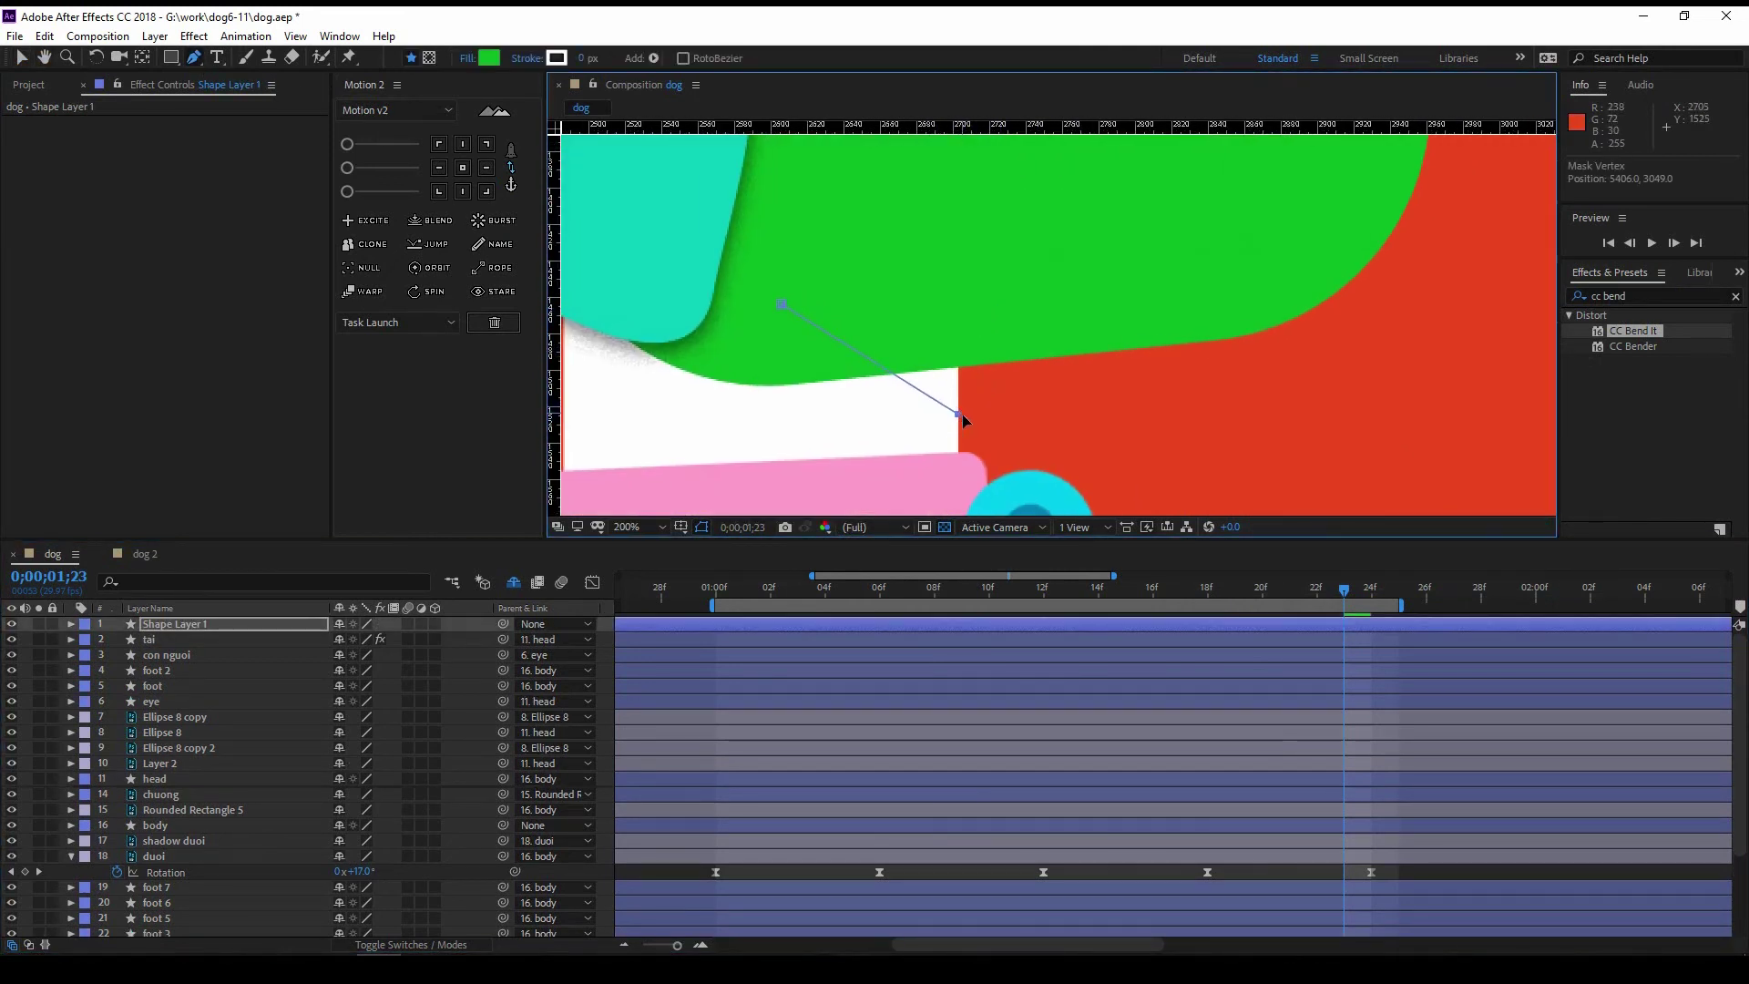
{"action": "left_click", "coordinate": [782, 307]}
{"action": "key", "text": "comma"}
{"action": "key", "text": "comma"}
{"action": "key", "text": "v"}
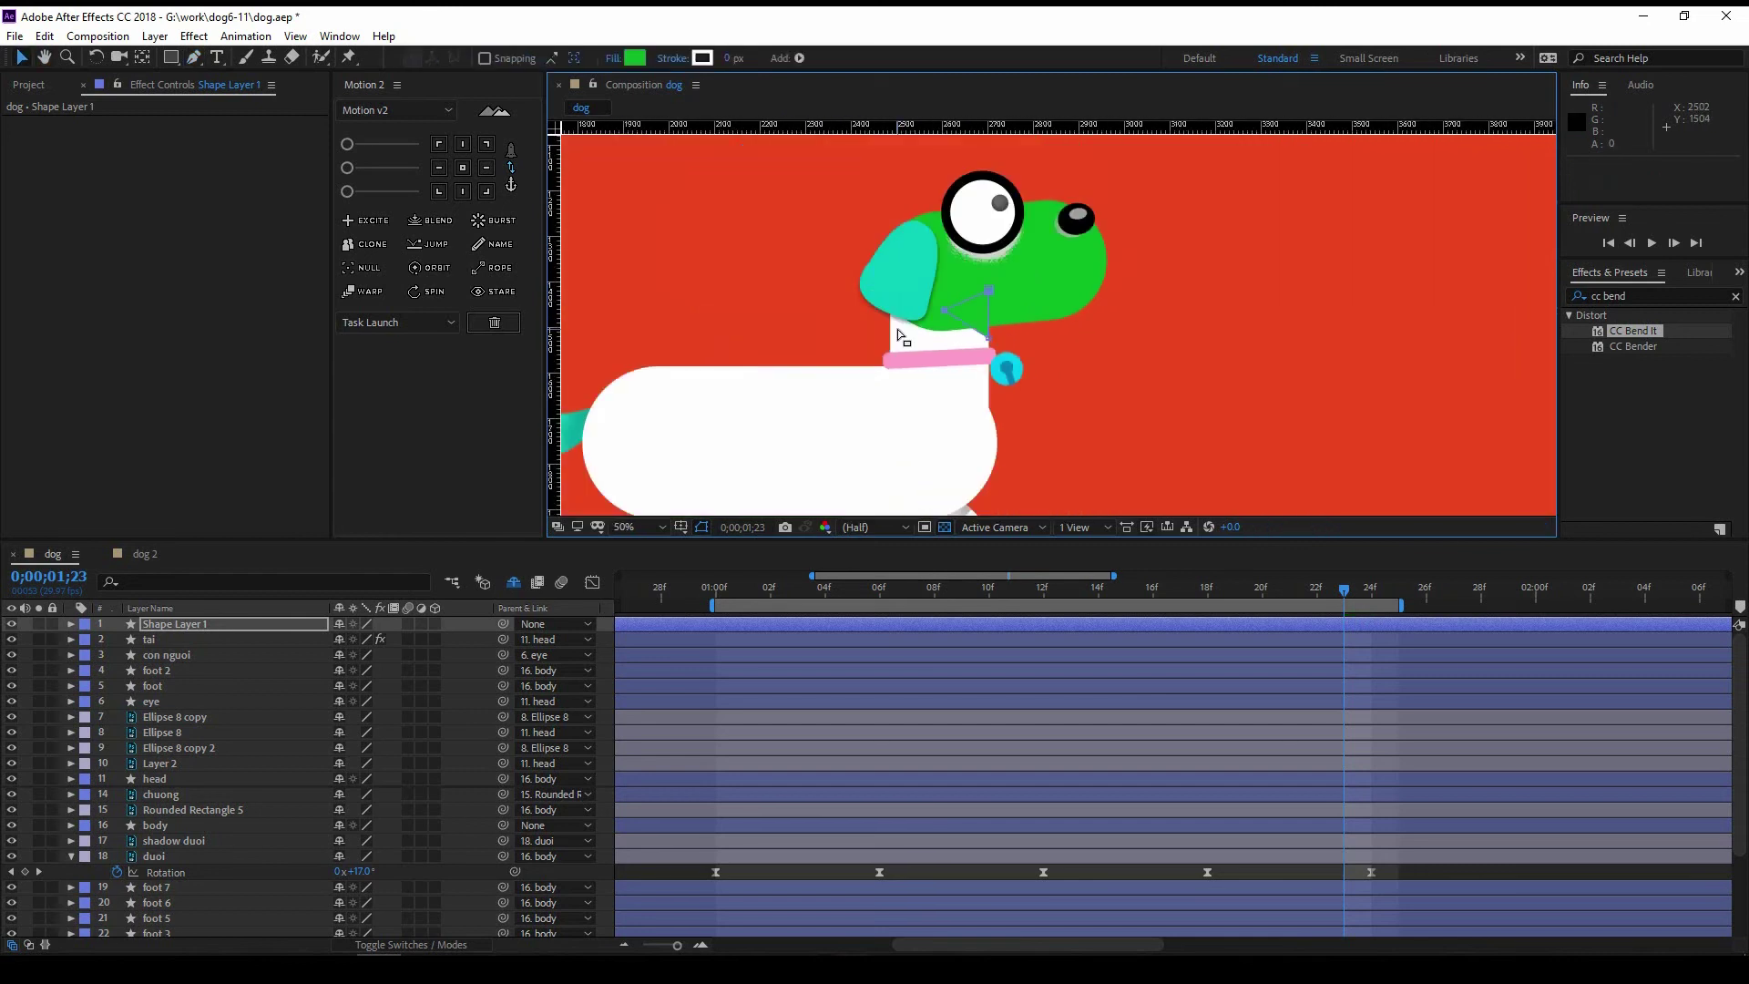
Step: Fill the neck shape white, name it shadow co, and move it below the head layer
{"action": "left_click", "coordinate": [635, 57]}
{"action": "left_click_drag", "start_coordinate": [1205, 355], "coordinate": [1178, 604]}
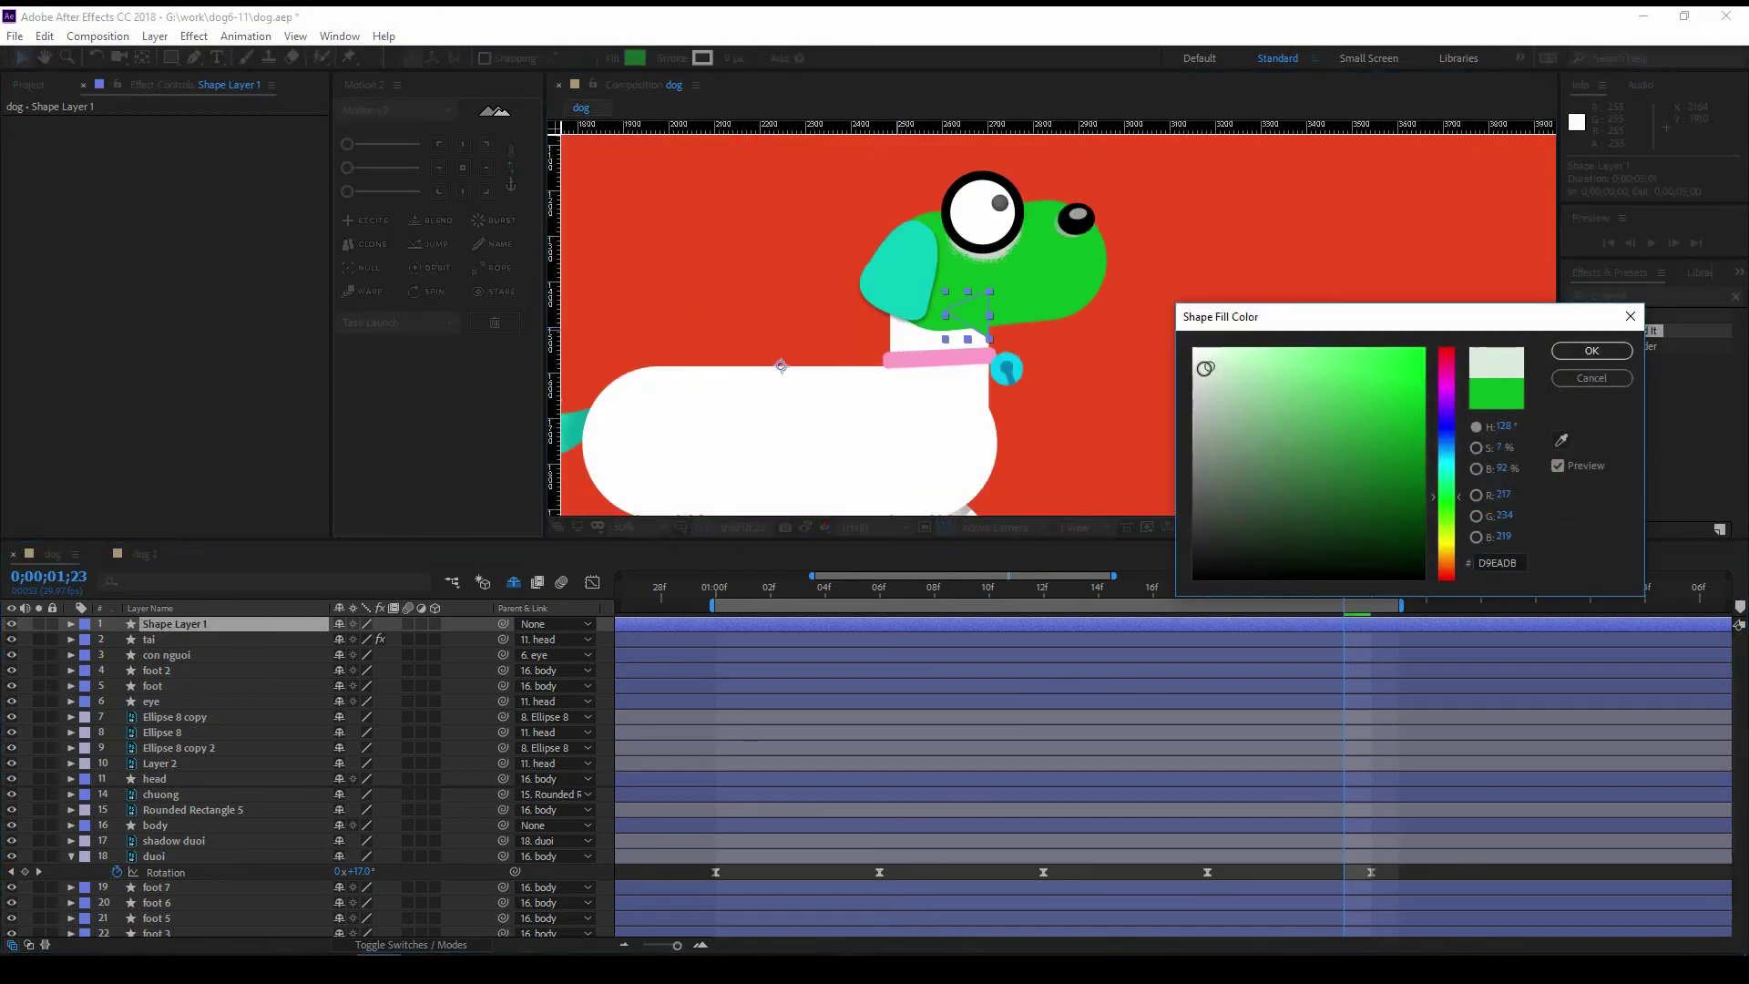
{"action": "left_click", "coordinate": [1202, 351]}
{"action": "key", "text": "Return"}
{"action": "type", "text": "shado"}
{"action": "key", "text": "Return"}
{"action": "left_click_drag", "start_coordinate": [173, 624], "coordinate": [173, 787]}
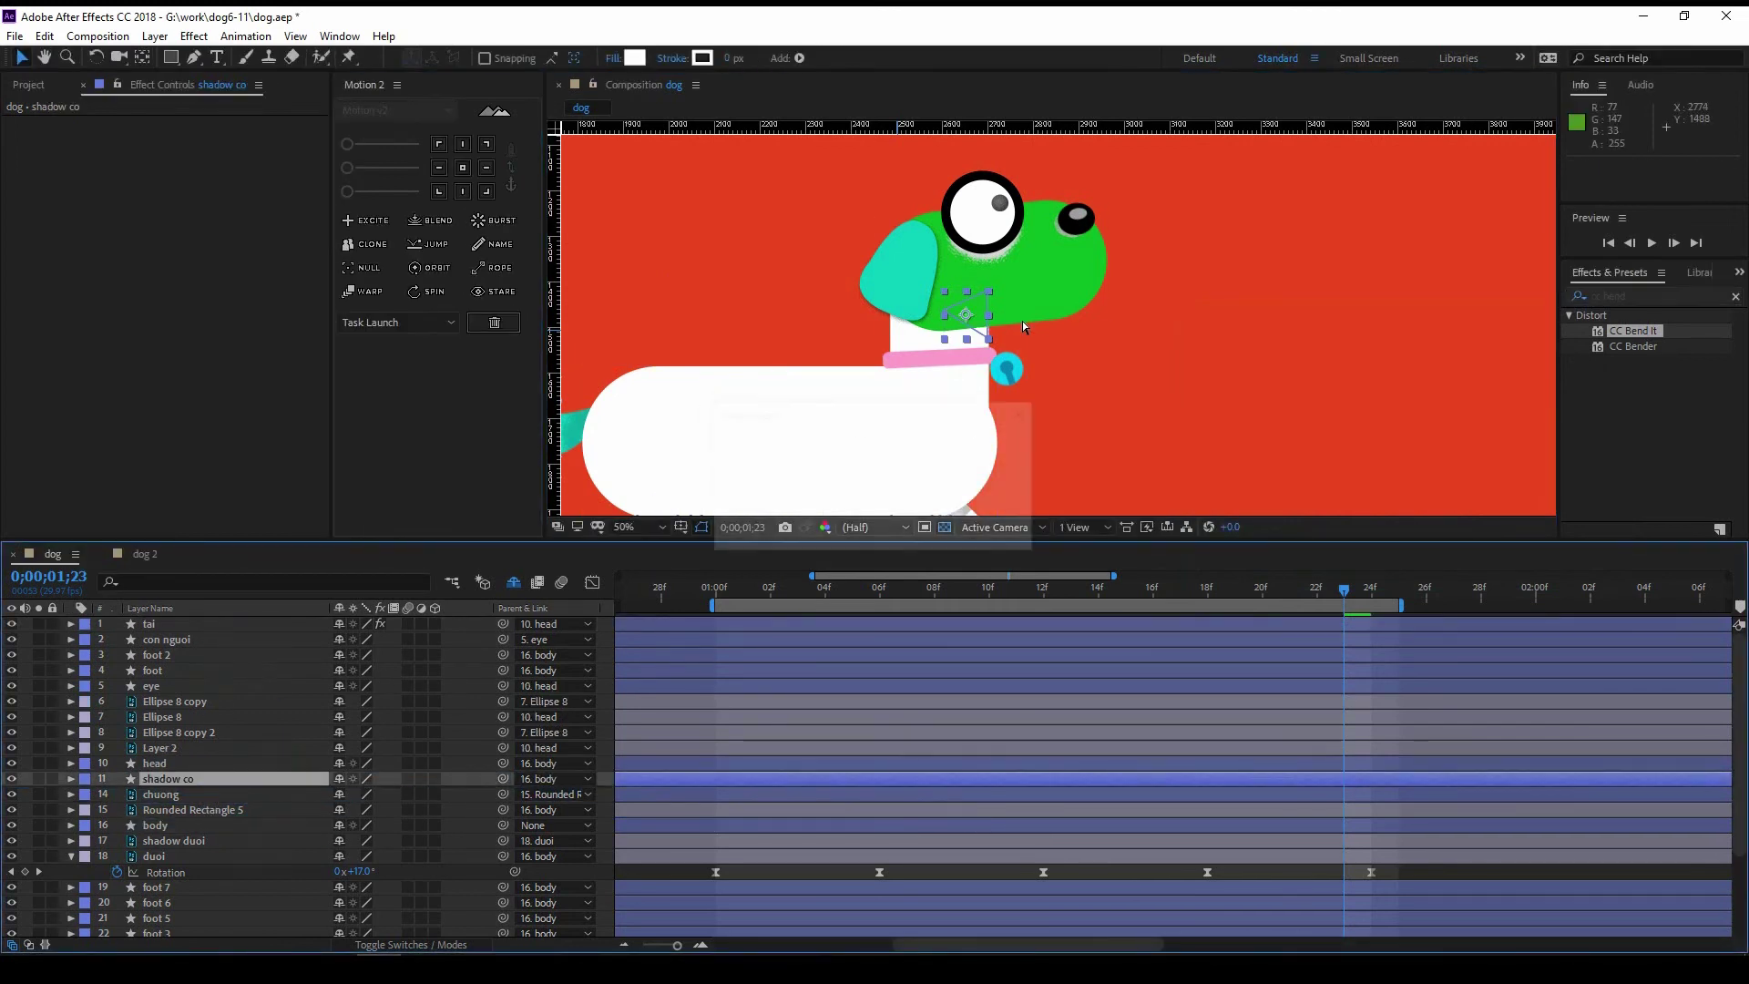
Step: Set the head's fill back to white and reselect the shadow co layer
{"action": "left_click", "coordinate": [155, 763]}
{"action": "left_click", "coordinate": [635, 57]}
{"action": "left_click", "coordinate": [1194, 344]}
{"action": "key", "text": "Return"}
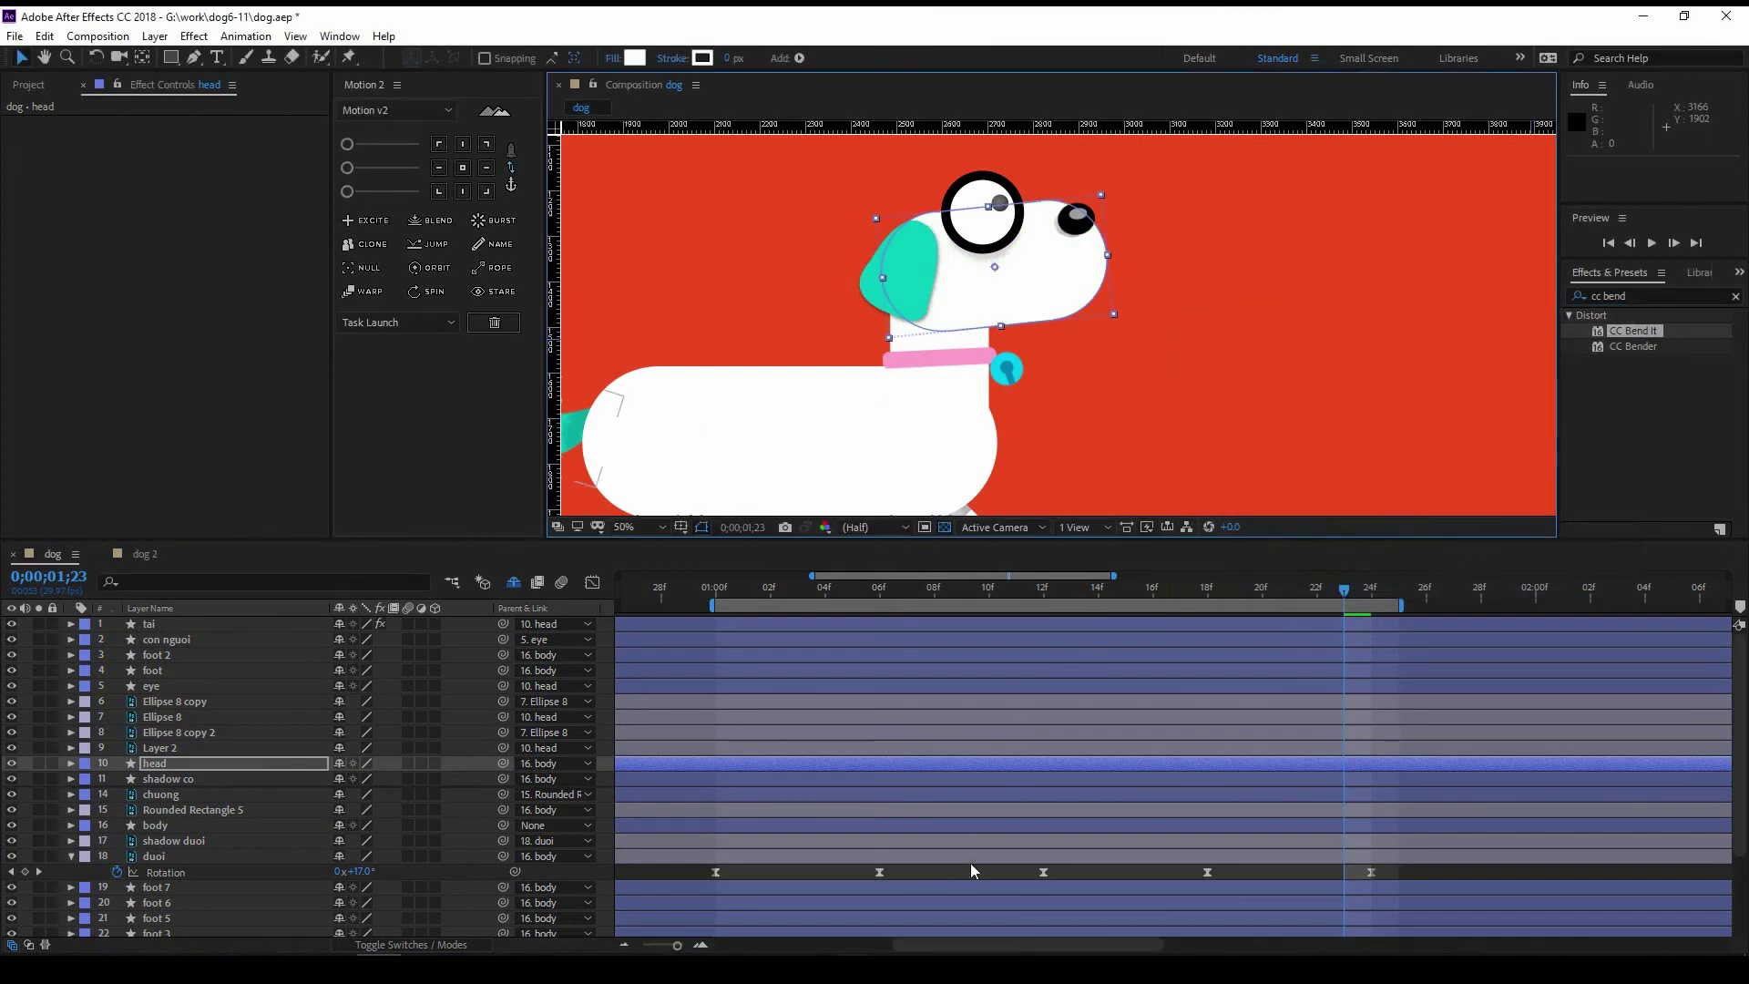
{"action": "left_click", "coordinate": [174, 779]}
Step: Add an Inner Shadow style to shadow co and raise its size to about 38
{"action": "right_click", "coordinate": [196, 777]}
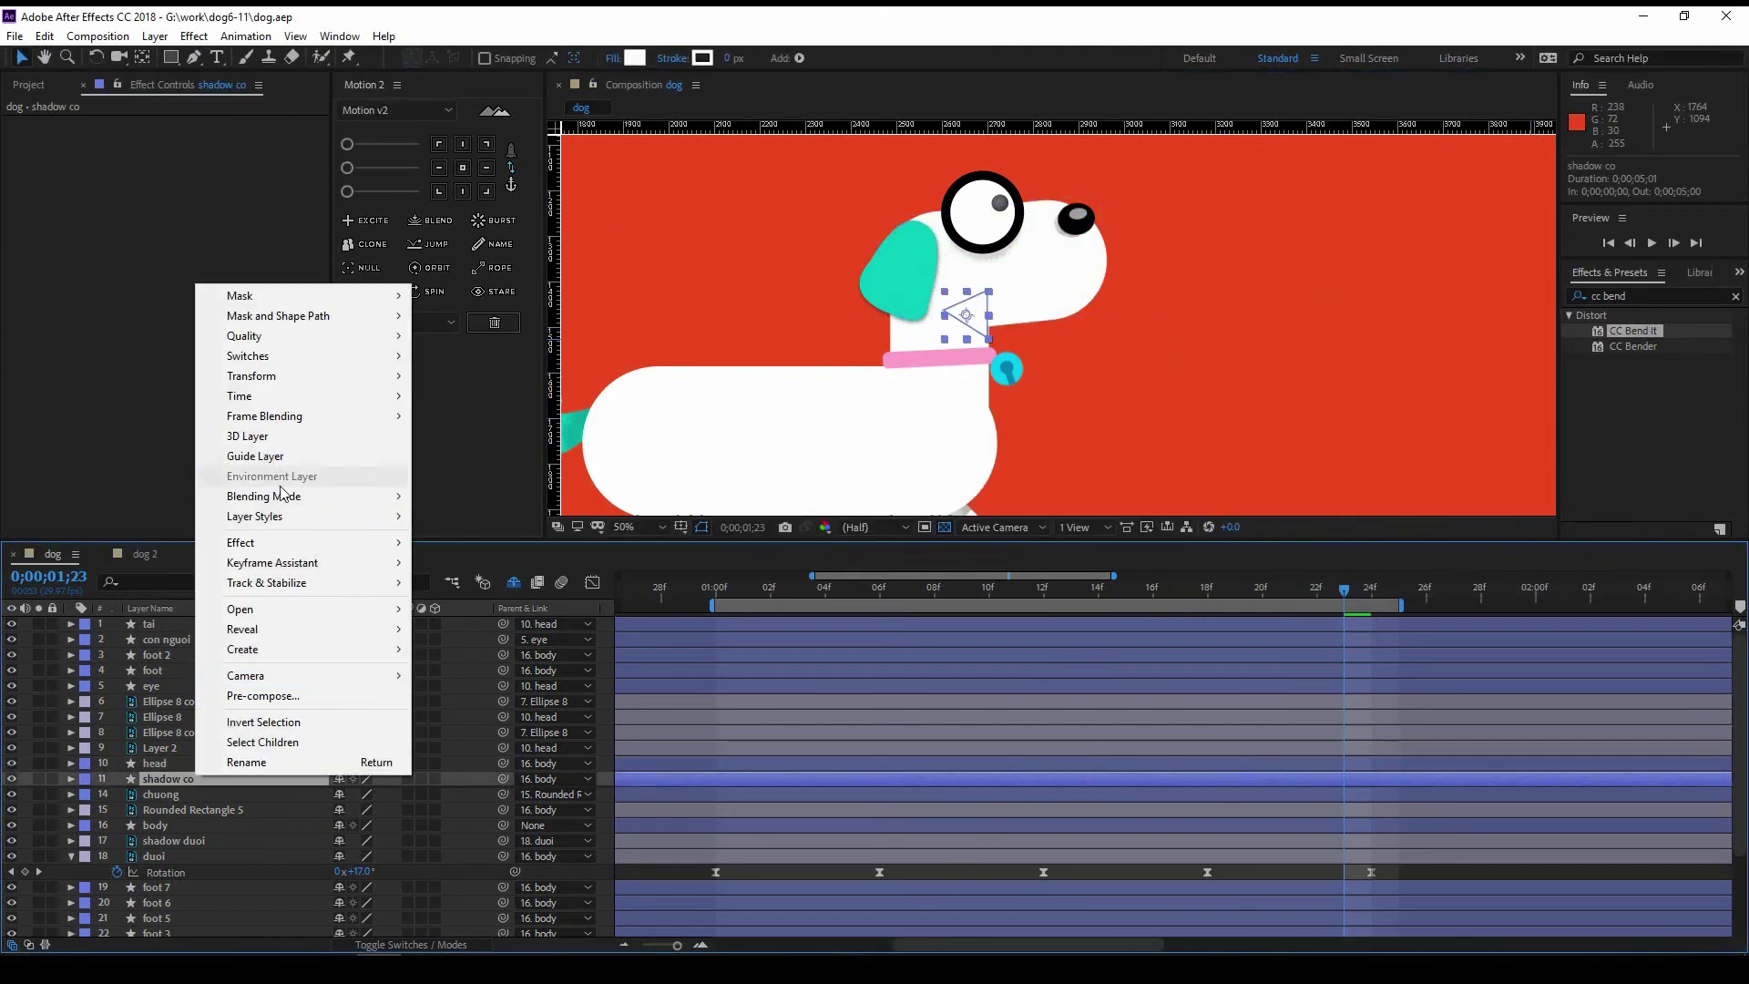
{"action": "mouse_move", "coordinate": [255, 516]}
{"action": "left_click", "coordinate": [487, 623]}
{"action": "left_click", "coordinate": [38, 779]}
{"action": "key", "text": "."}
{"action": "left_click", "coordinate": [103, 857]}
{"action": "left_click_drag", "start_coordinate": [343, 820], "coordinate": [357, 835]}
Step: Restore the full dog view and increase the inner shadow distance to 17
{"action": "scroll", "coordinate": [182, 774], "scroll_direction": "up", "scroll_amount": 2}
{"action": "left_click", "coordinate": [38, 712]}
{"action": "key", "text": "period"}
{"action": "key", "text": "comma"}
{"action": "key", "text": "comma"}
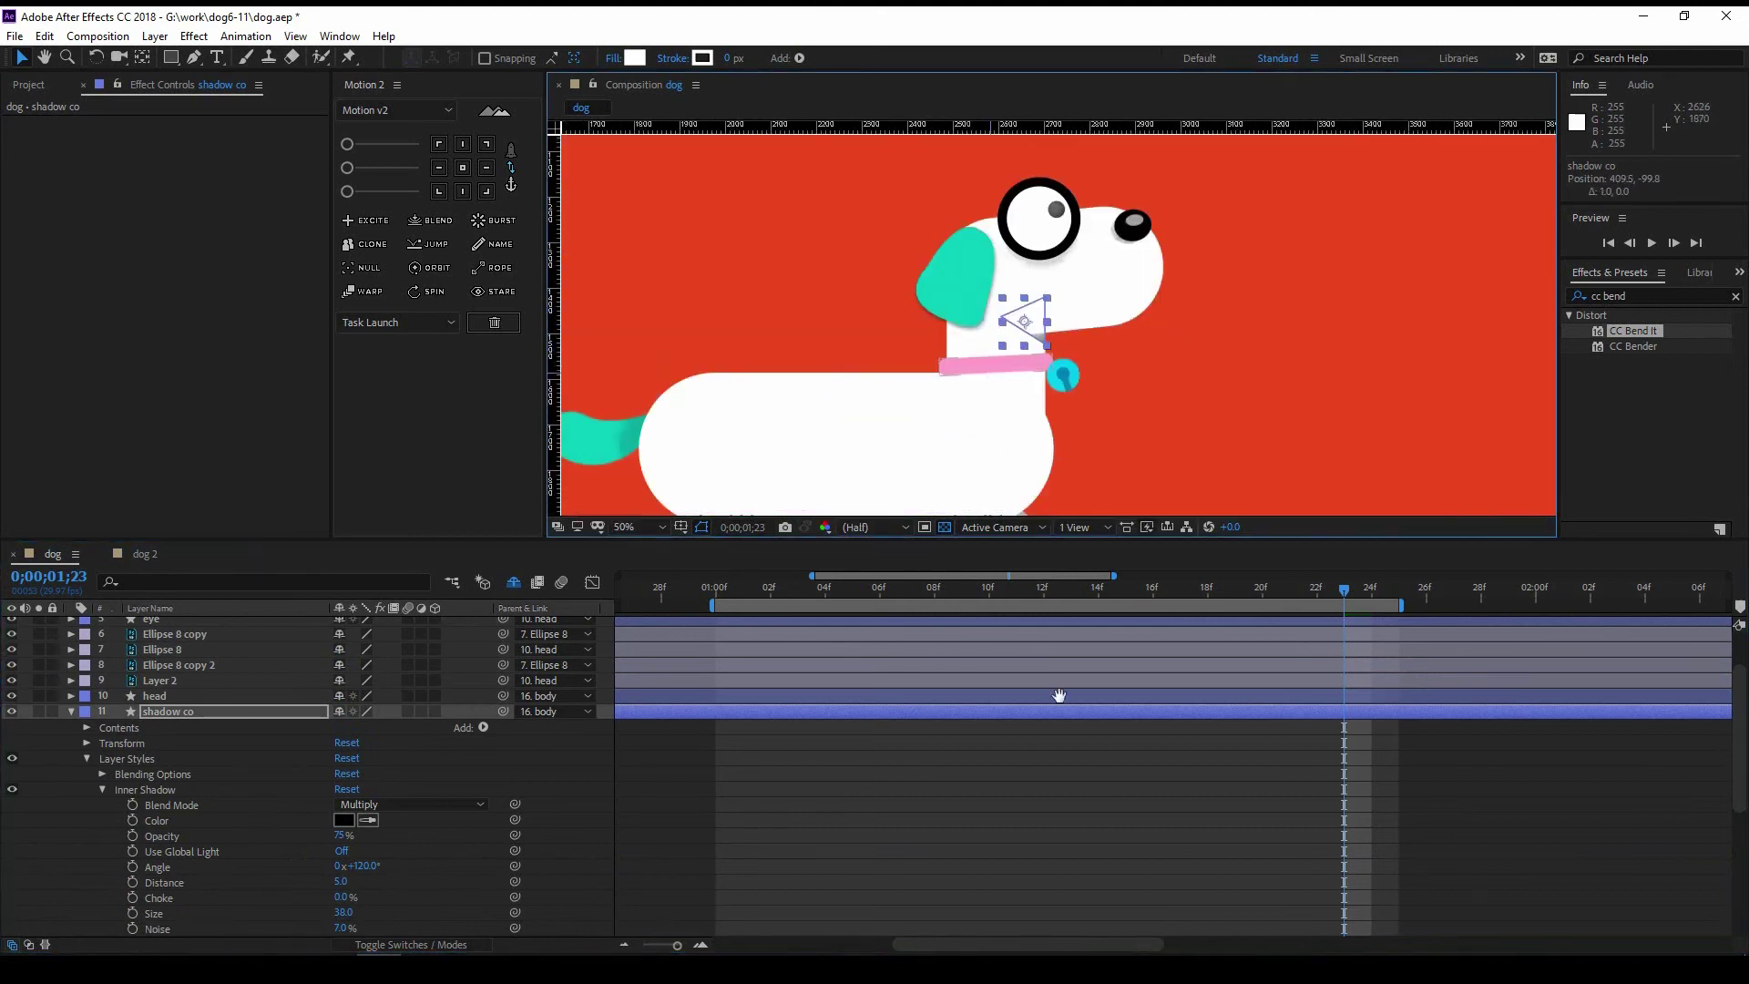
{"action": "left_click_drag", "start_coordinate": [1059, 695], "coordinate": [1032, 696]}
{"action": "scroll", "coordinate": [202, 820], "scroll_direction": "down", "scroll_amount": 2}
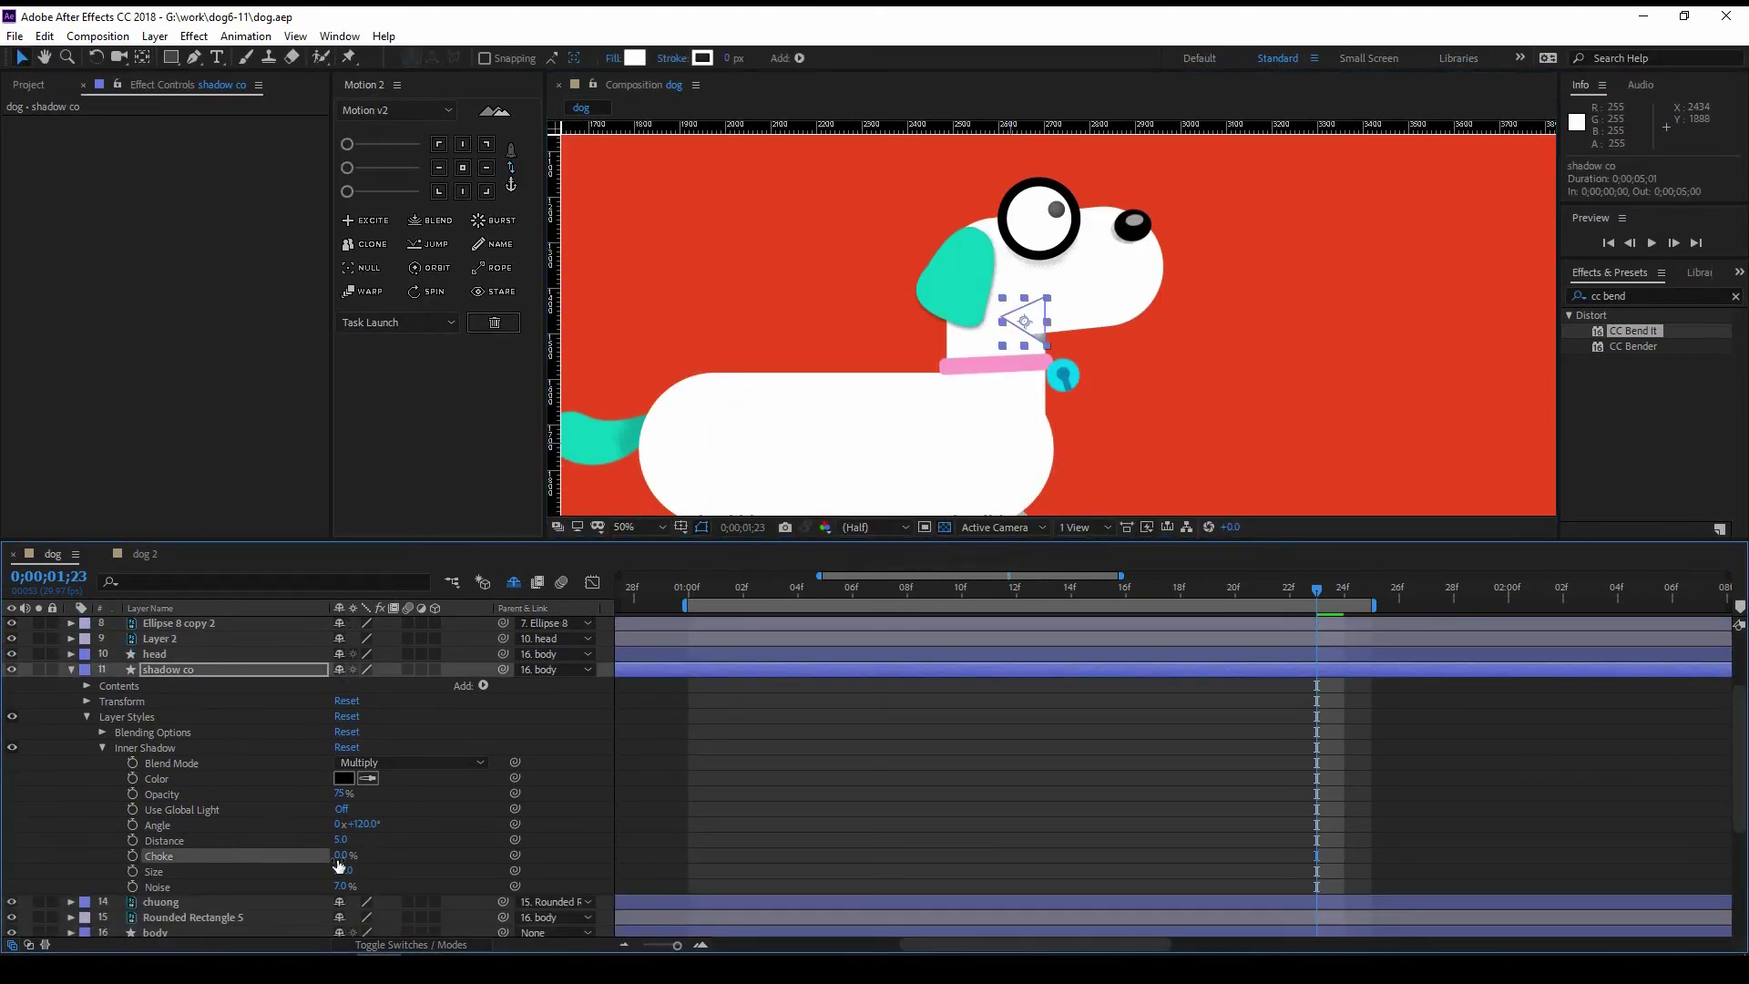
{"action": "left_click_drag", "start_coordinate": [342, 839], "coordinate": [355, 836]}
Step: RAM-preview the walk to check the neck shading
{"action": "scroll", "coordinate": [963, 496], "scroll_direction": "down", "scroll_amount": 1}
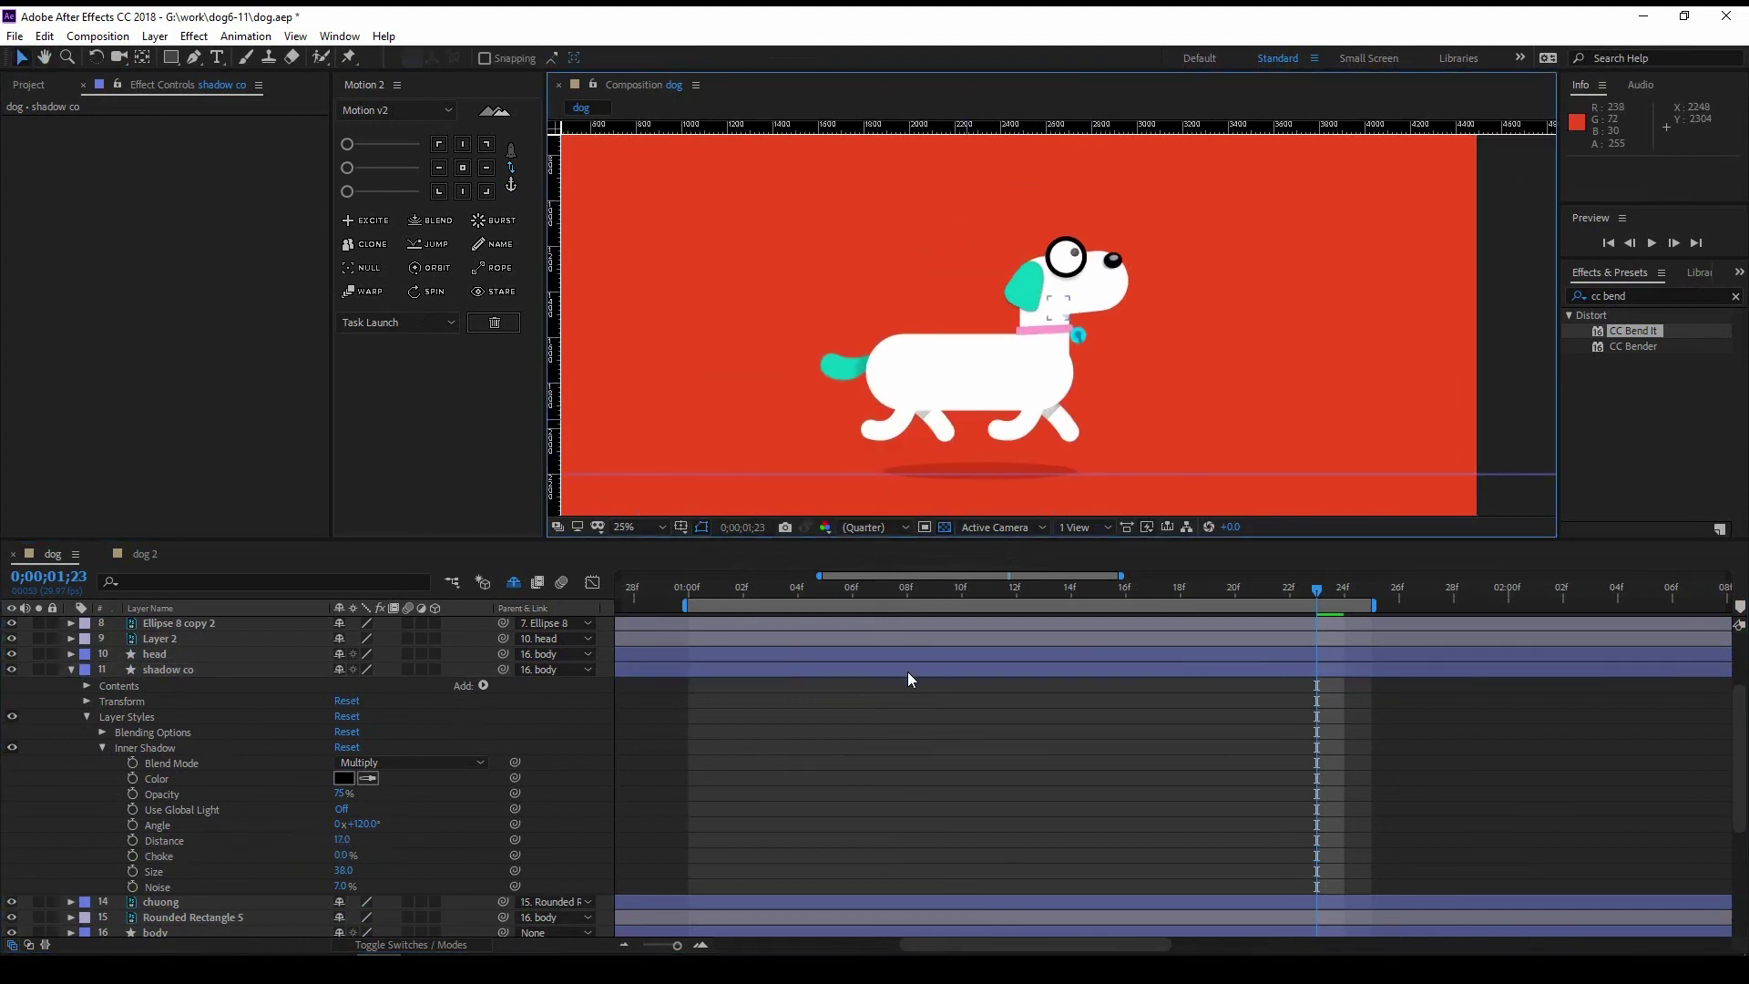
{"action": "key", "text": "space"}
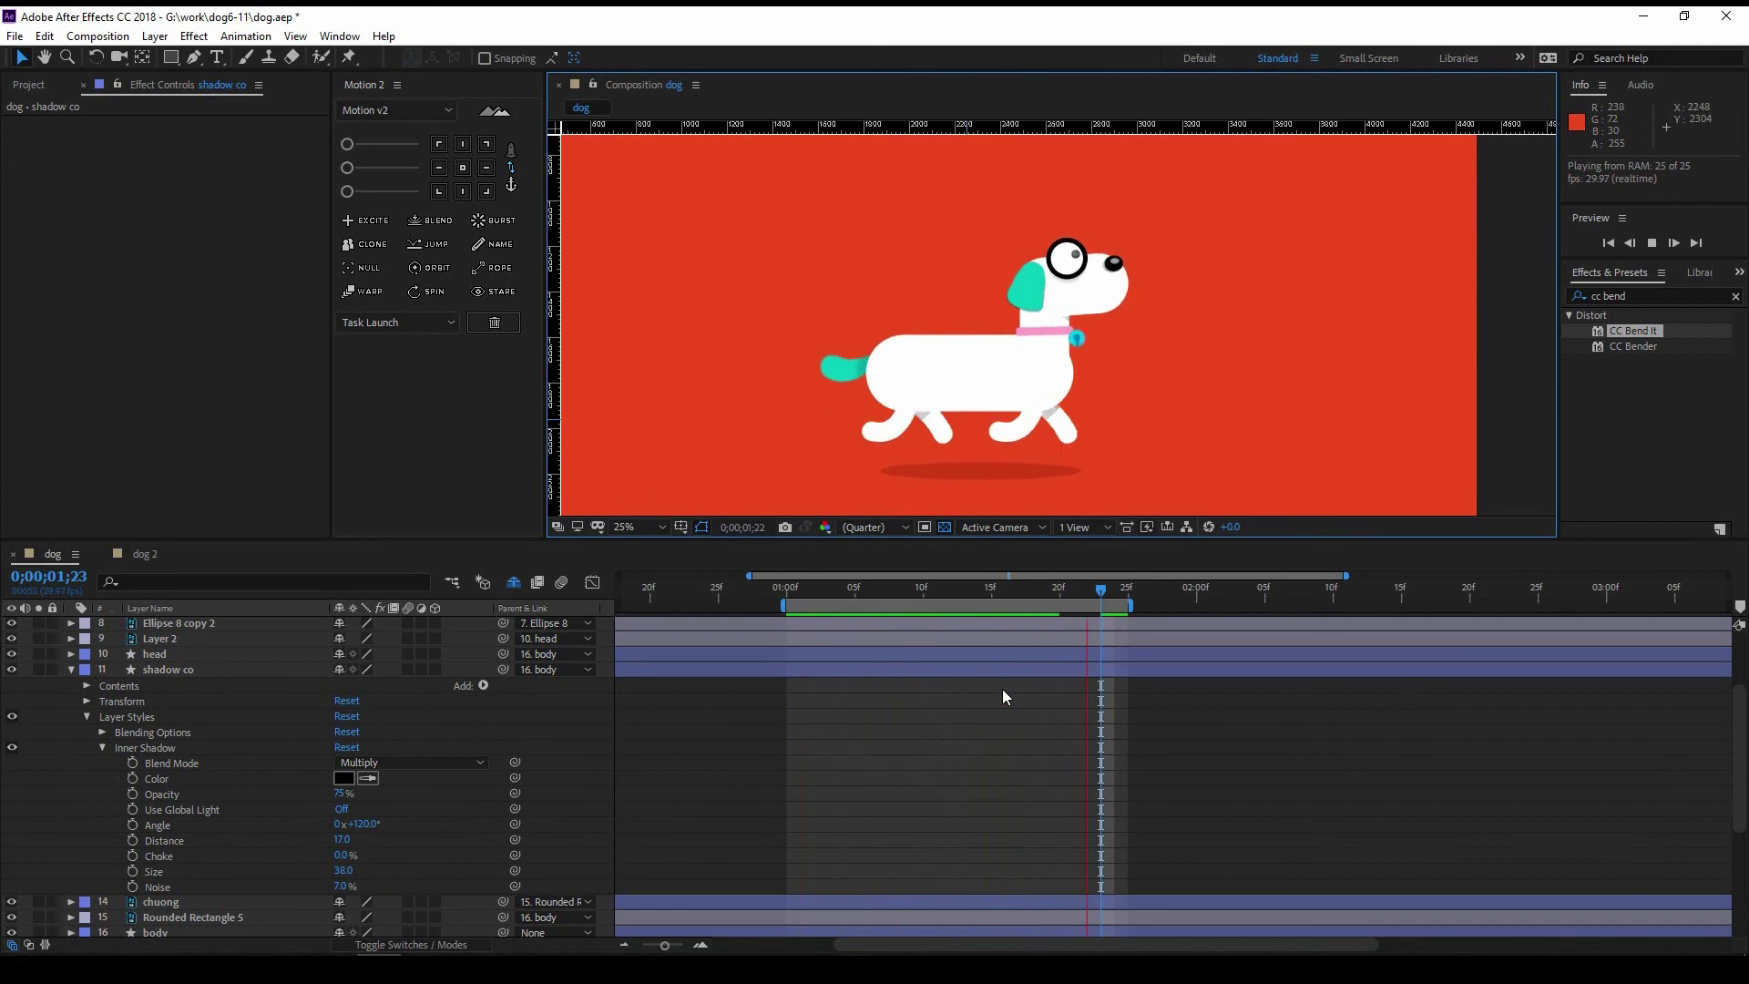
{"action": "key", "text": "u"}
{"action": "left_click", "coordinate": [205, 700]}
Step: Add a Drop Shadow layer style to the collar layer Rounded Rectangle 5
{"action": "right_click", "coordinate": [210, 702]}
{"action": "mouse_move", "coordinate": [291, 440]}
{"action": "left_click", "coordinate": [483, 504]}
{"action": "scroll", "coordinate": [1035, 358], "scroll_direction": "up", "scroll_amount": 1}
{"action": "scroll", "coordinate": [1035, 358], "scroll_direction": "up", "scroll_amount": 1}
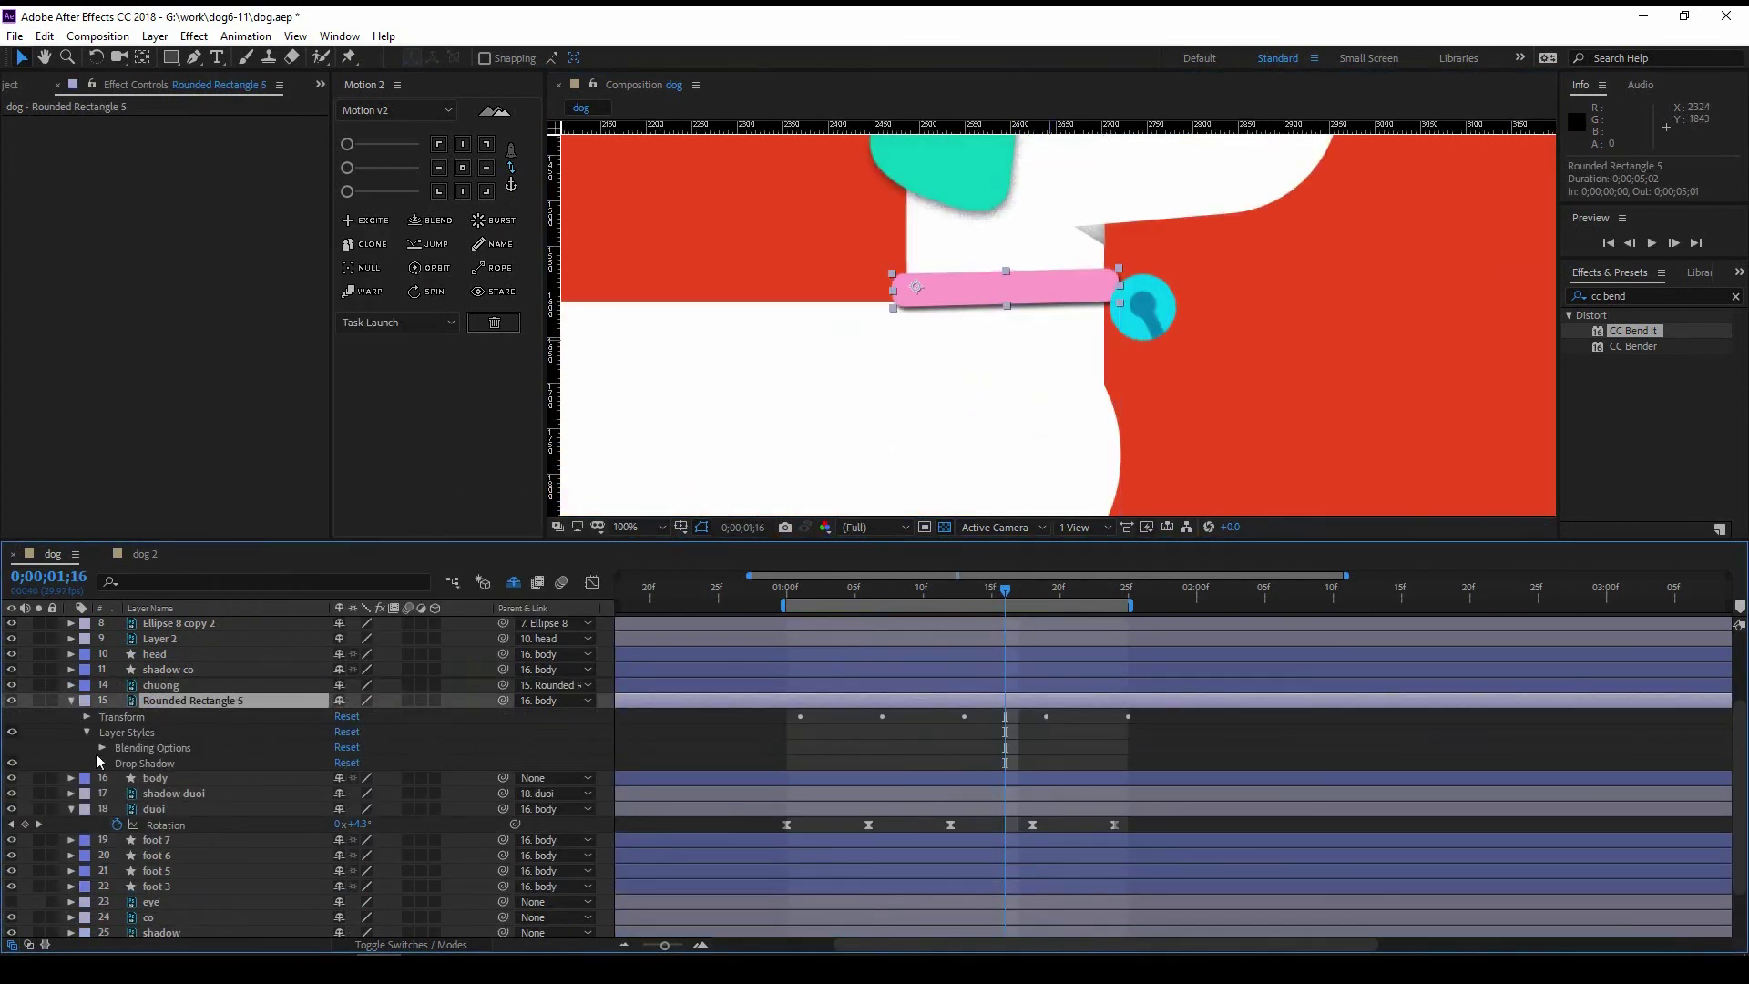
{"action": "left_click", "coordinate": [102, 763]}
{"action": "scroll", "coordinate": [294, 844], "scroll_direction": "down", "scroll_amount": 1}
{"action": "mouse_move", "coordinate": [372, 794]}
{"action": "left_mouse_down"}
{"action": "mouse_move", "coordinate": [449, 784]}
{"action": "mouse_move", "coordinate": [296, 791]}
{"action": "mouse_move", "coordinate": [433, 782]}
{"action": "left_mouse_up"}
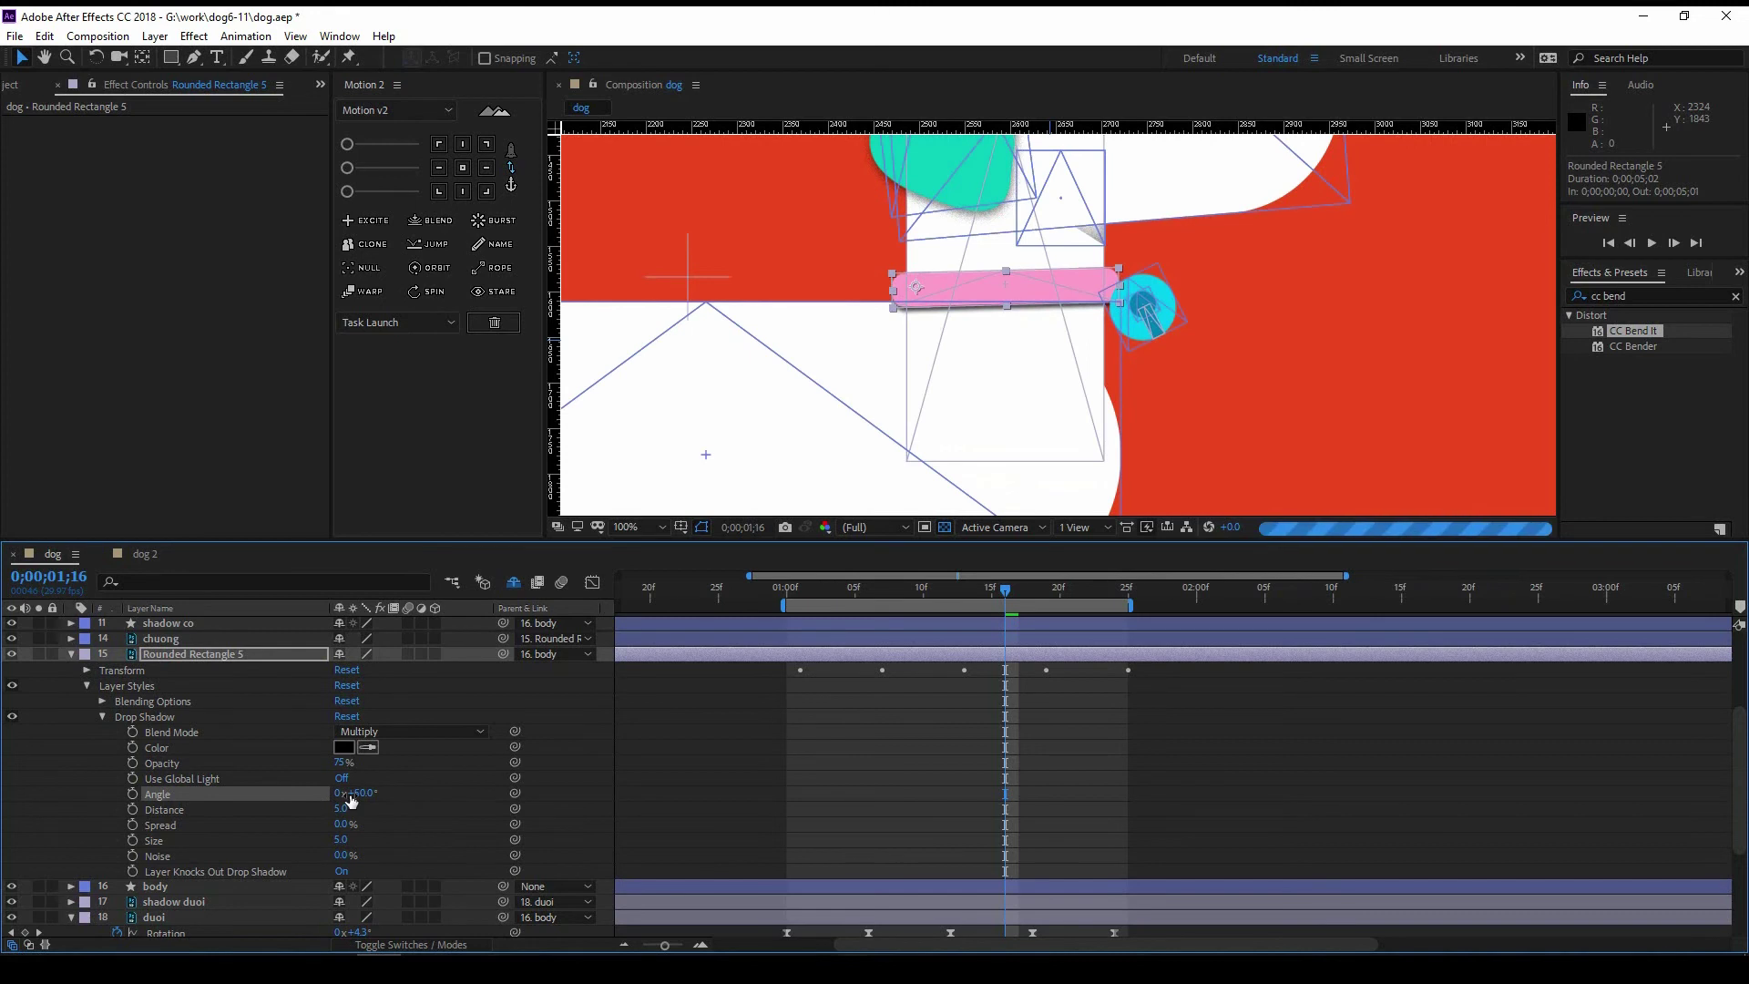
Step: Adjust the collar shadow's angle, trying a value of 120
{"action": "key", "text": "comma"}
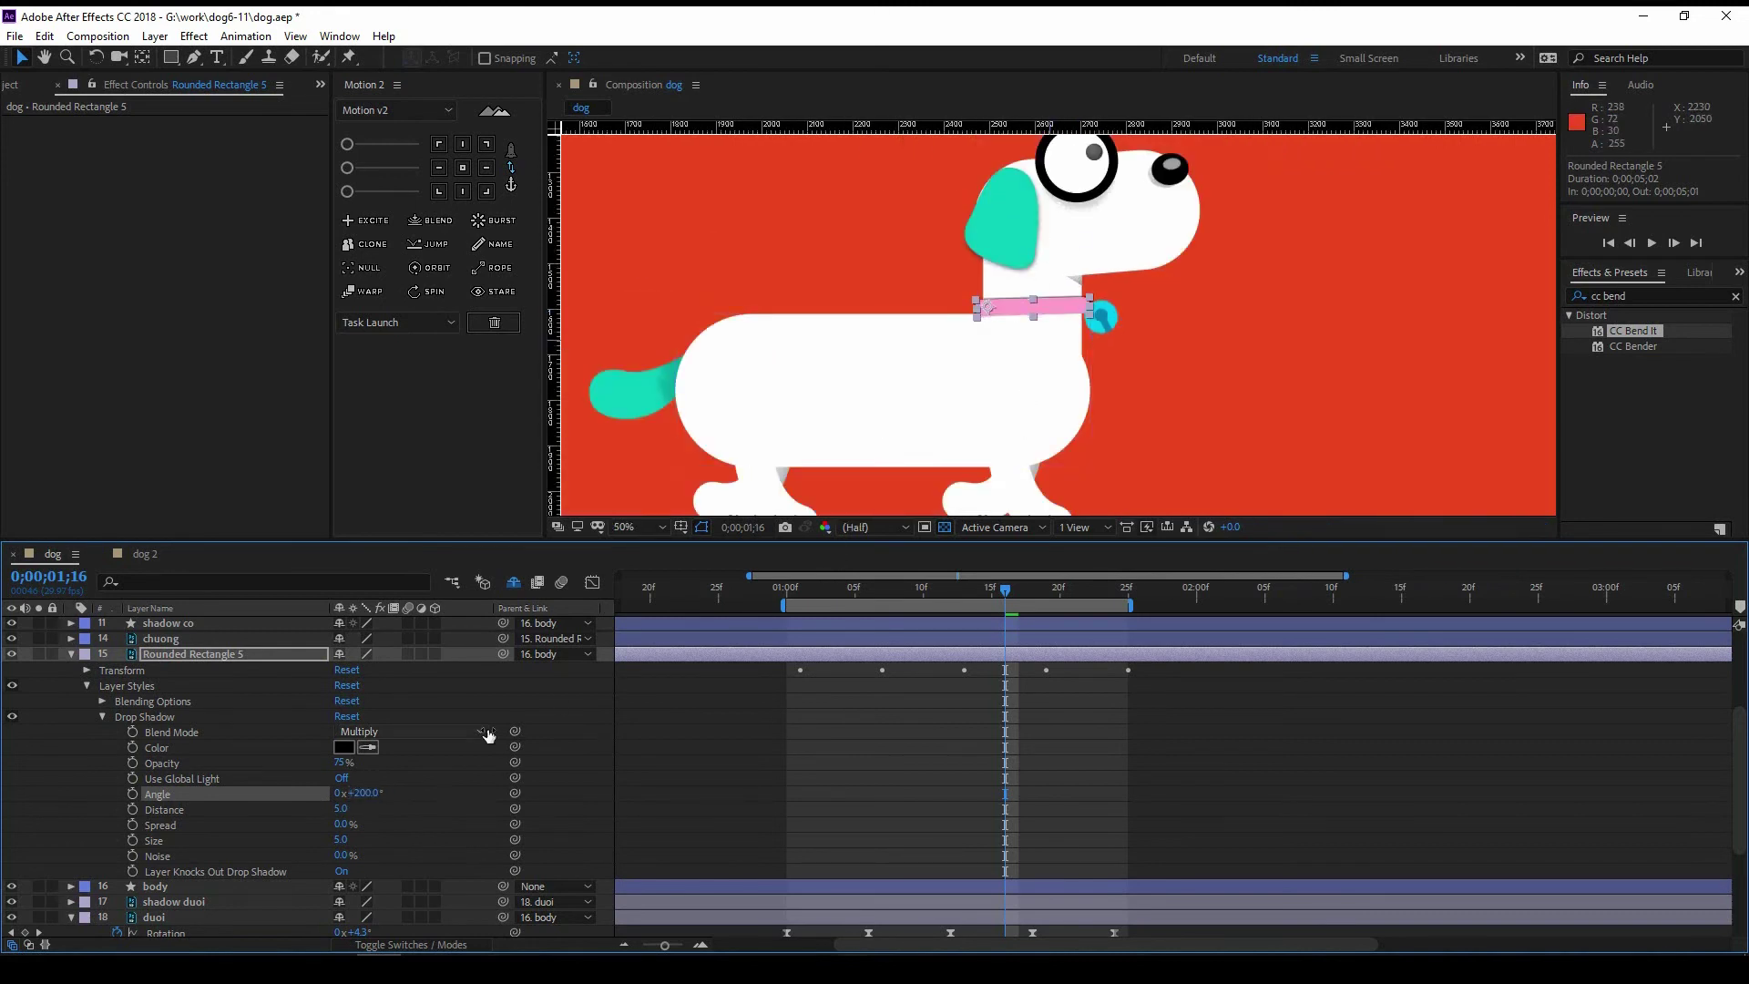
{"action": "type", "text": "120"}
{"action": "left_click", "coordinate": [1222, 379]}
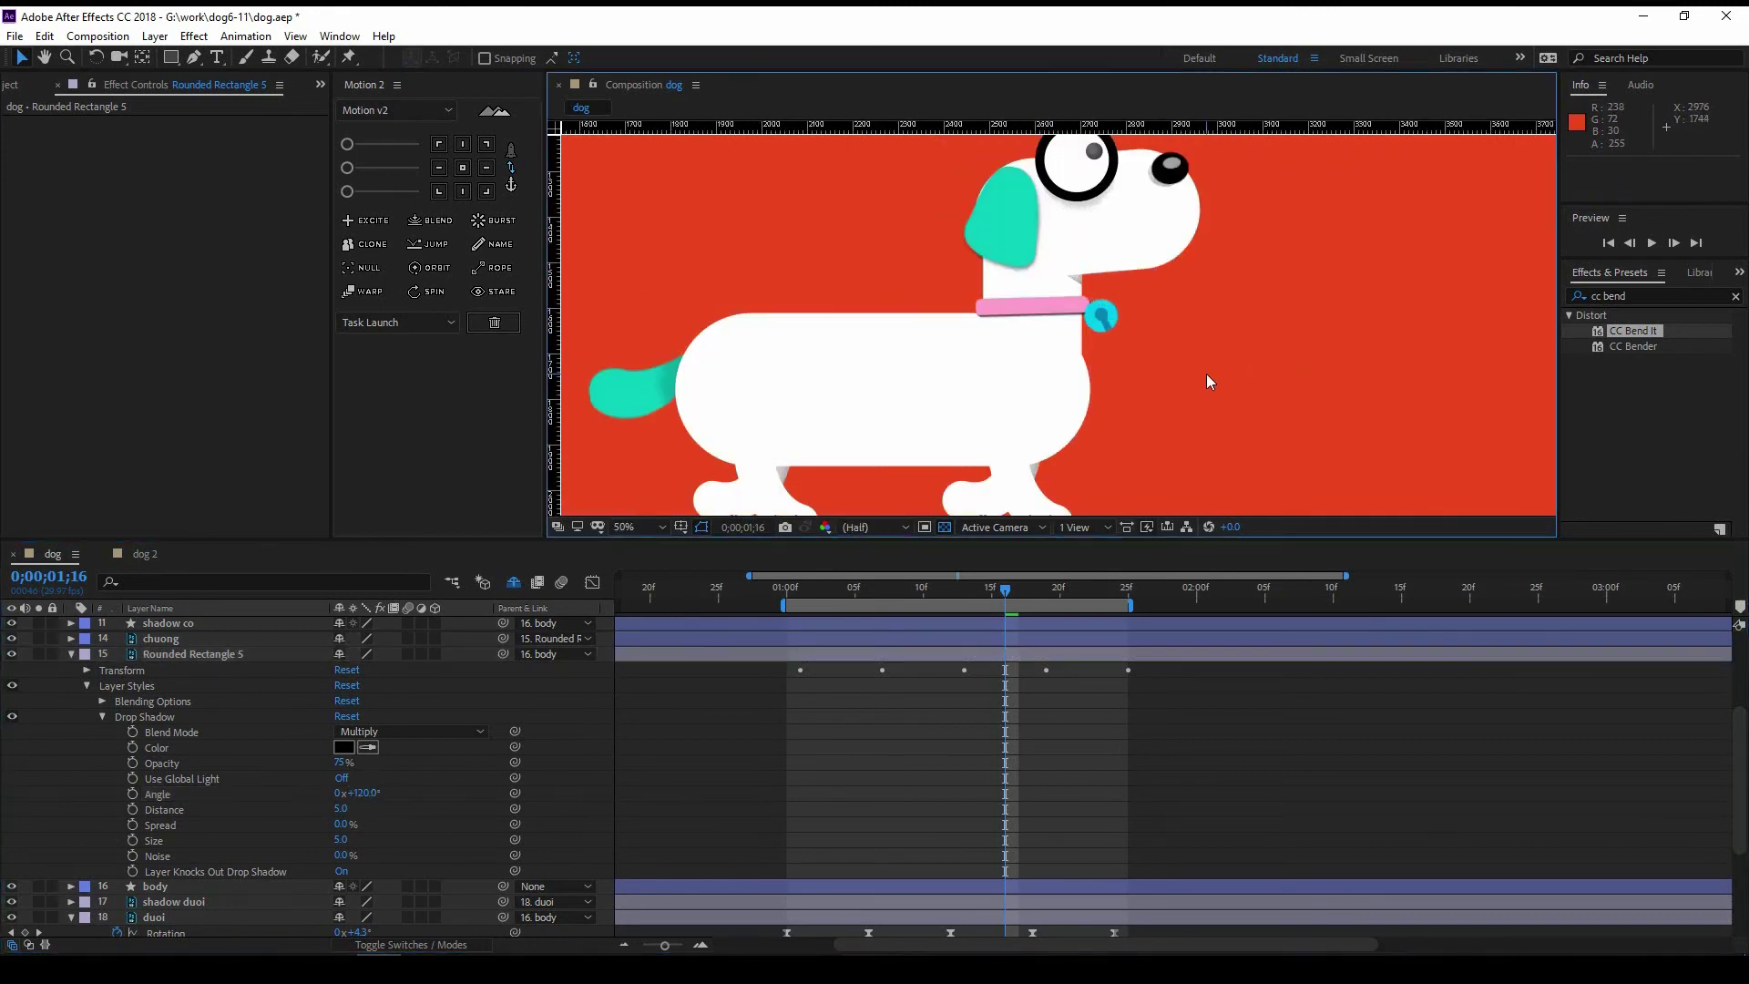
{"action": "mouse_move", "coordinate": [367, 793]}
{"action": "left_mouse_down"}
{"action": "mouse_move", "coordinate": [384, 785]}
{"action": "mouse_move", "coordinate": [355, 854]}
{"action": "left_mouse_up"}
{"action": "left_click", "coordinate": [342, 871]}
{"action": "scroll", "coordinate": [1036, 328], "scroll_direction": "up", "scroll_amount": 2}
{"action": "scroll", "coordinate": [1077, 391], "scroll_direction": "down", "scroll_amount": 2}
{"action": "scroll", "coordinate": [1011, 264], "scroll_direction": "up", "scroll_amount": 2}
Step: Check shadow co's inner shadow values and lower the collar shadow noise to 7%
{"action": "left_click", "coordinate": [1014, 253]}
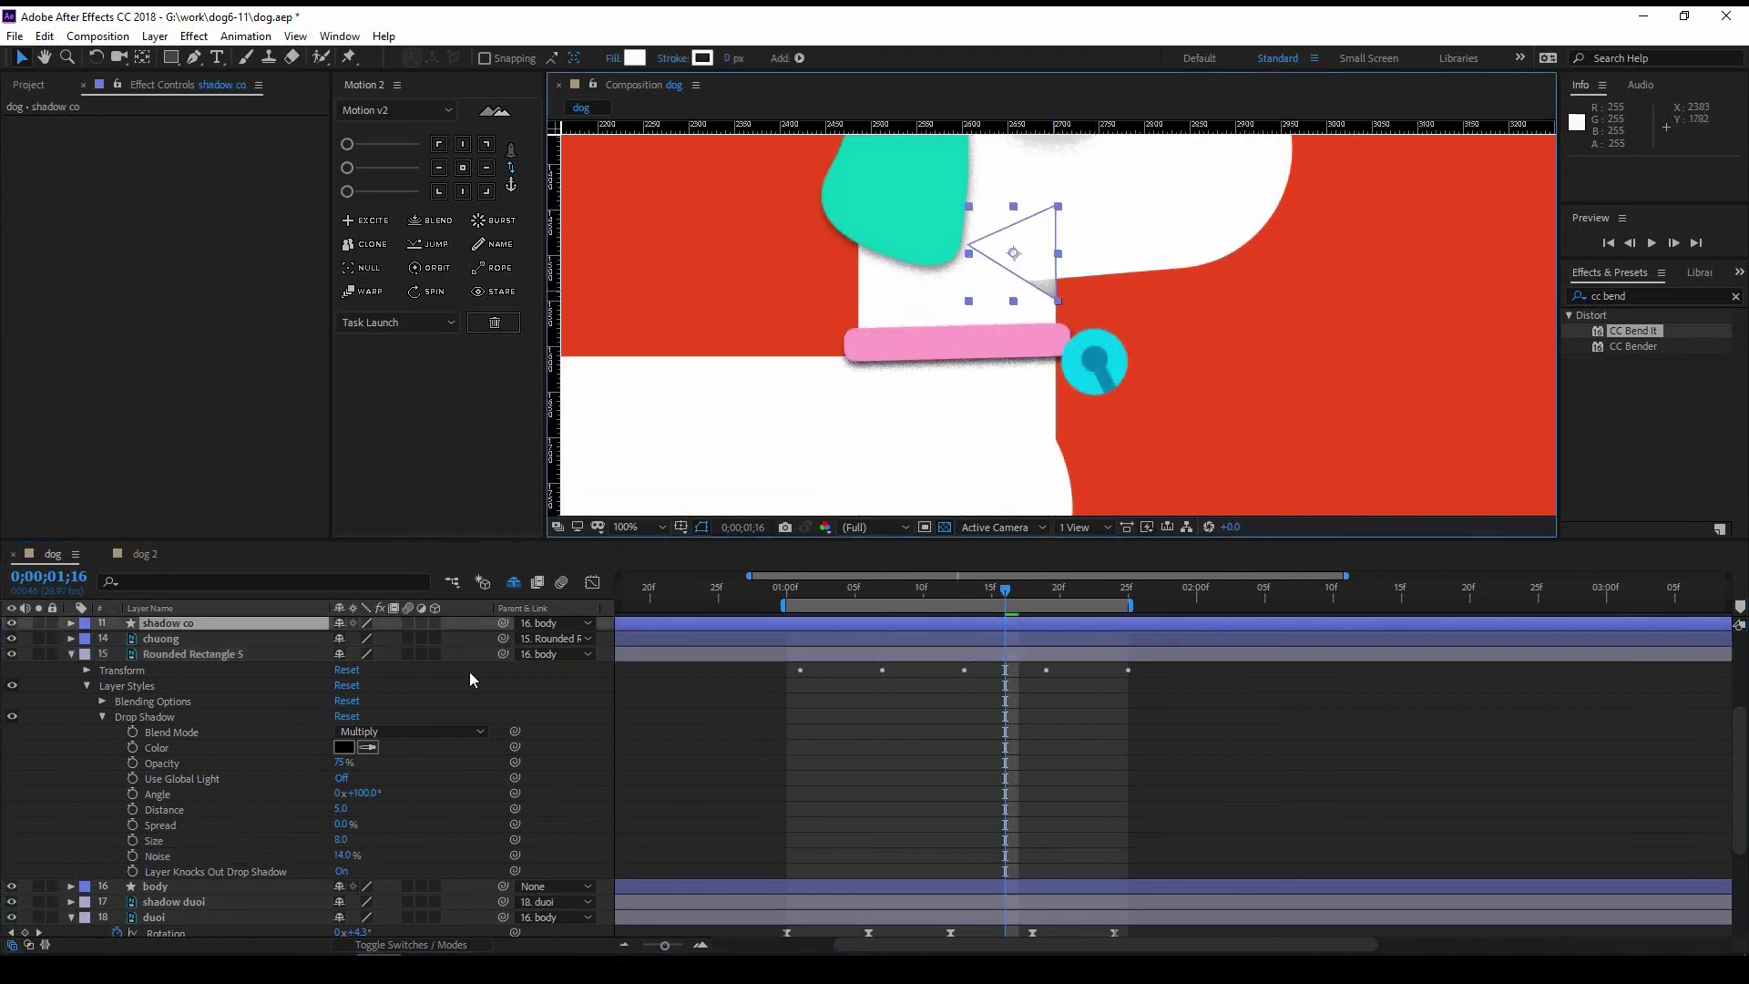
{"action": "key", "text": "u"}
{"action": "key", "text": "u"}
{"action": "scroll", "coordinate": [265, 734], "scroll_direction": "down", "scroll_amount": 10}
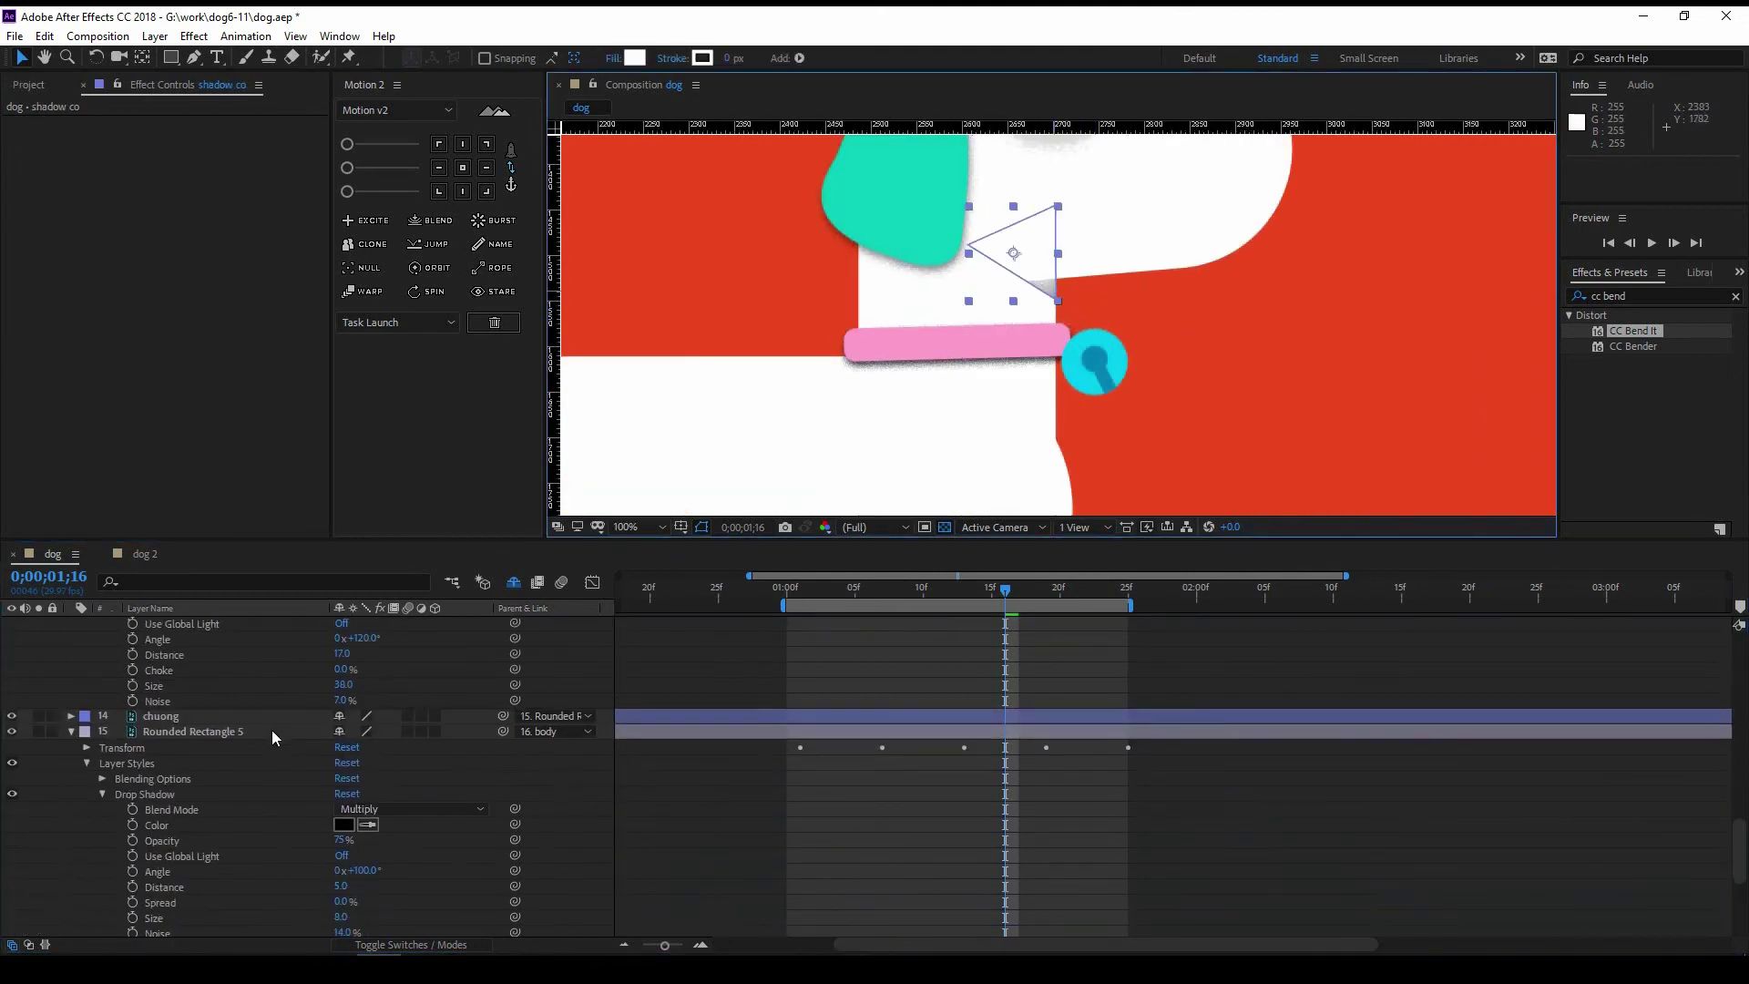
{"action": "left_click", "coordinate": [273, 736]}
{"action": "scroll", "coordinate": [274, 736], "scroll_direction": "down", "scroll_amount": 4}
{"action": "left_click_drag", "start_coordinate": [343, 747], "coordinate": [336, 747]}
{"action": "scroll", "coordinate": [310, 764], "scroll_direction": "up", "scroll_amount": 1}
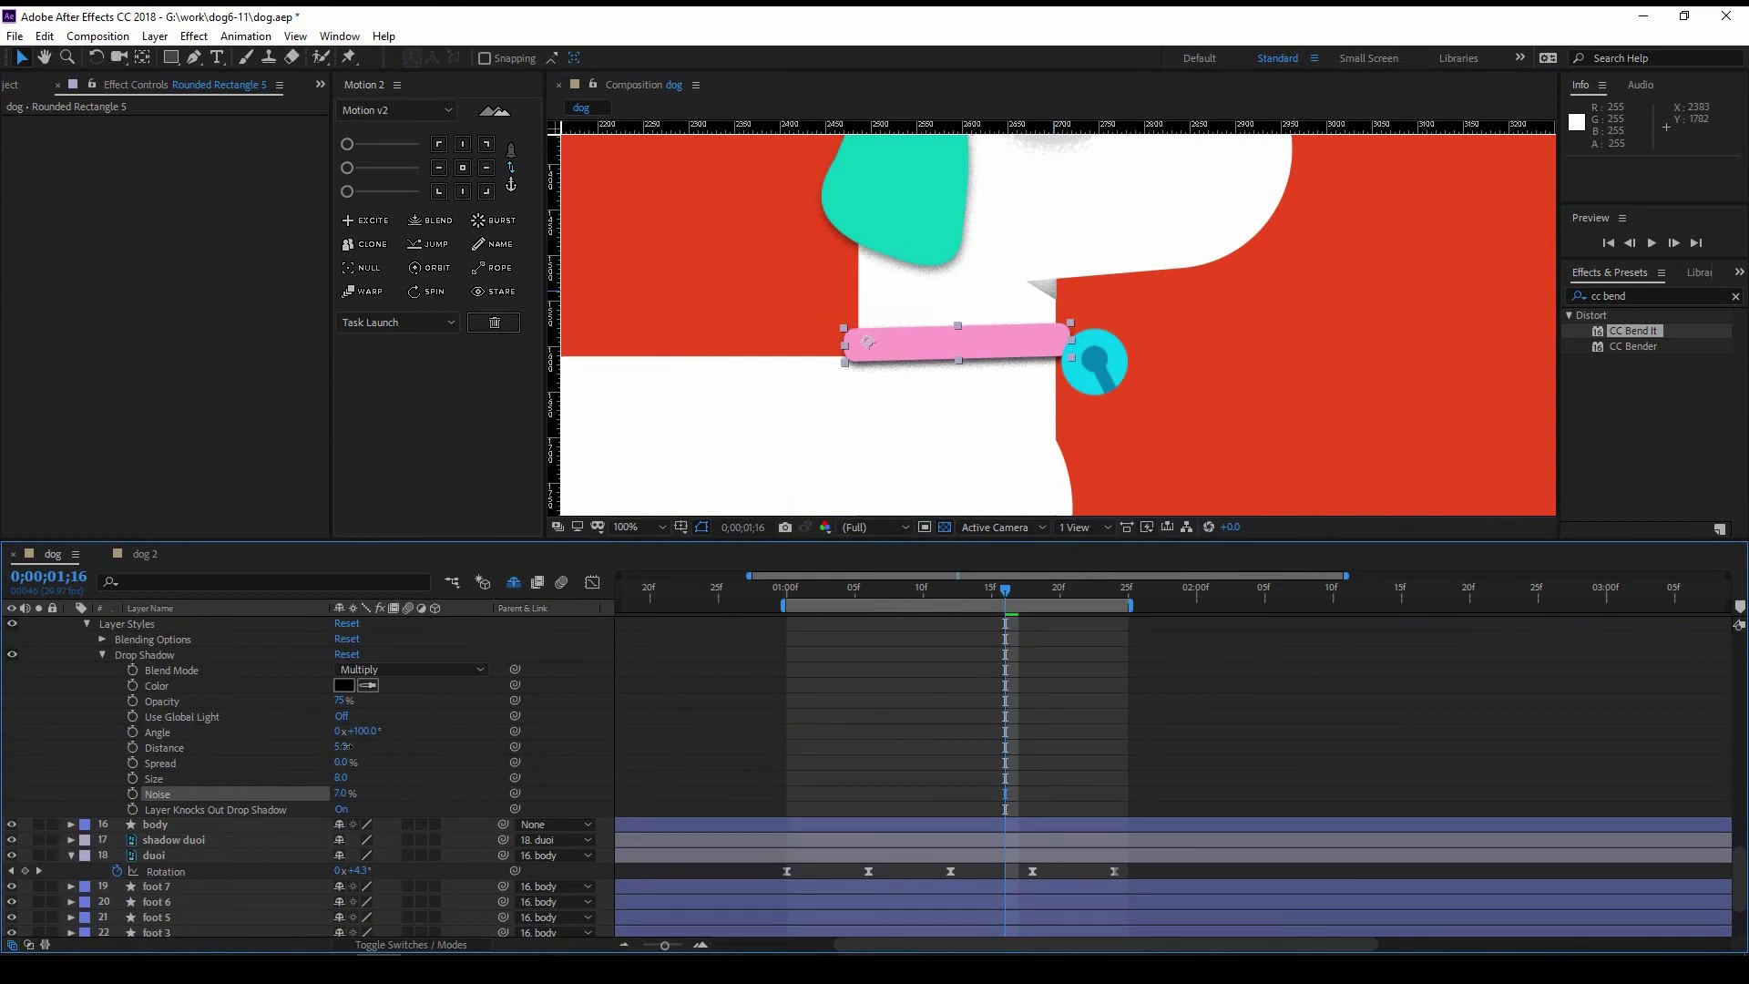
Step: Settle the collar shadow at distance 5 and 50% opacity, then save the project
{"action": "key", "text": "ctrl+z"}
{"action": "scroll", "coordinate": [350, 793], "scroll_direction": "up", "scroll_amount": 1}
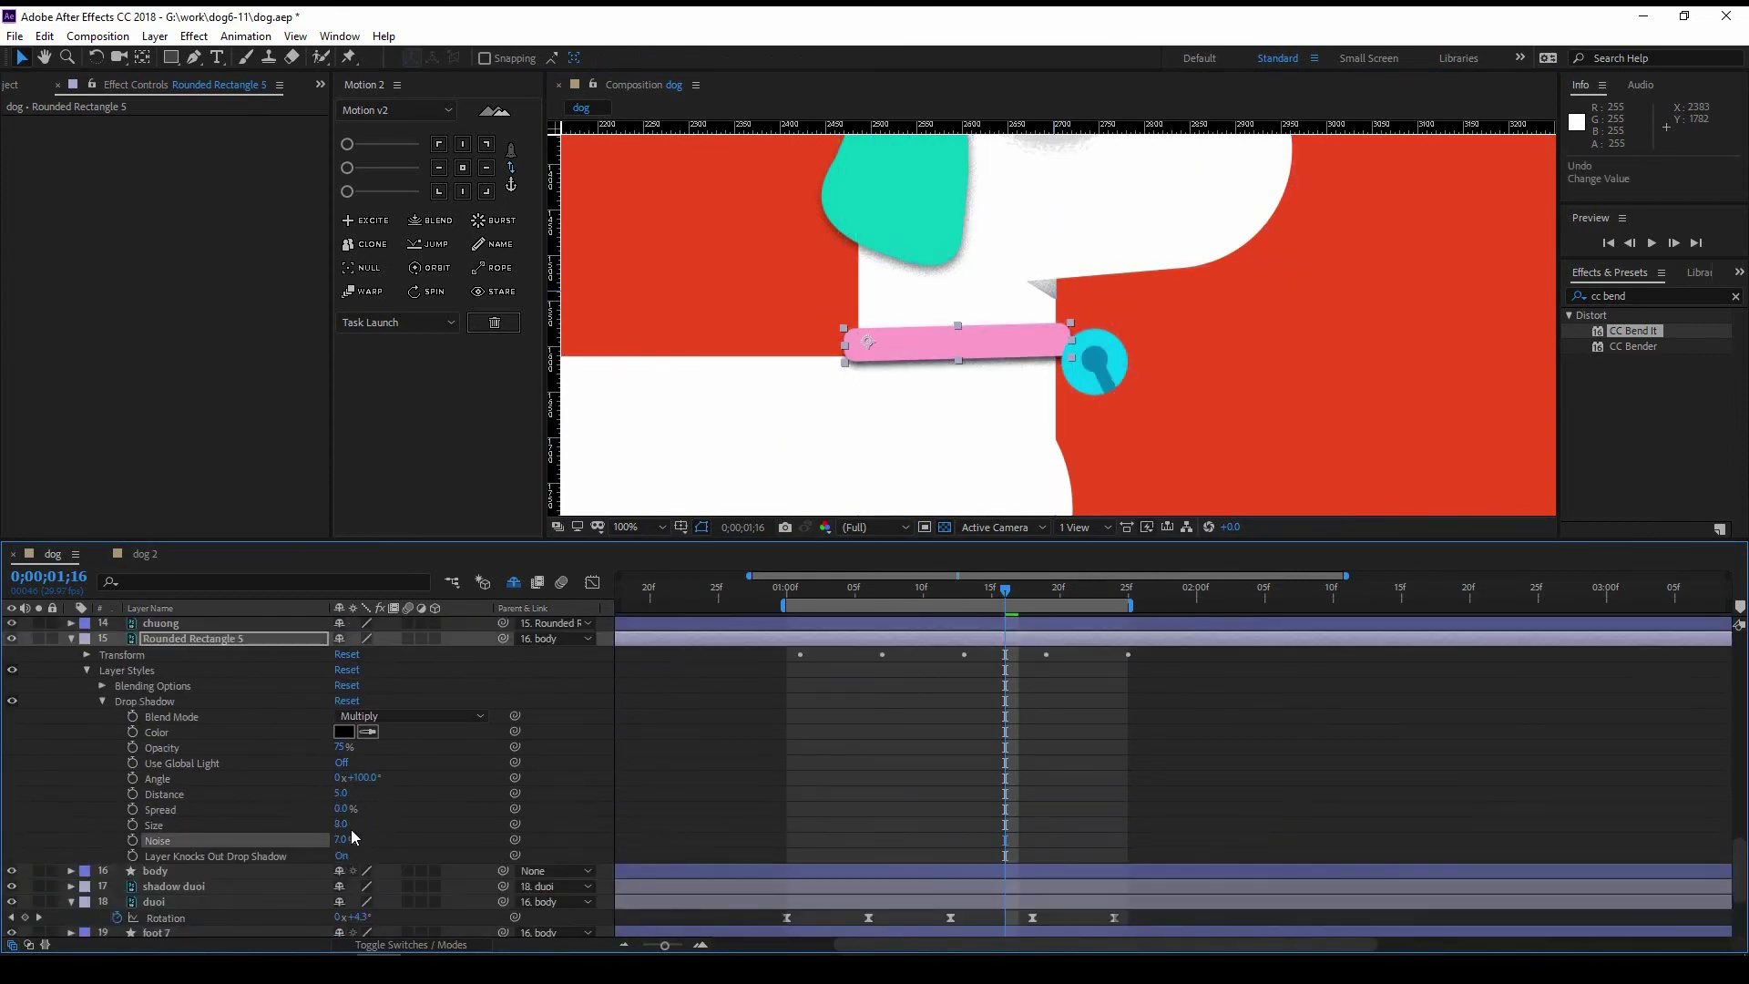
{"action": "type", "text": "17"}
{"action": "key", "text": "Return"}
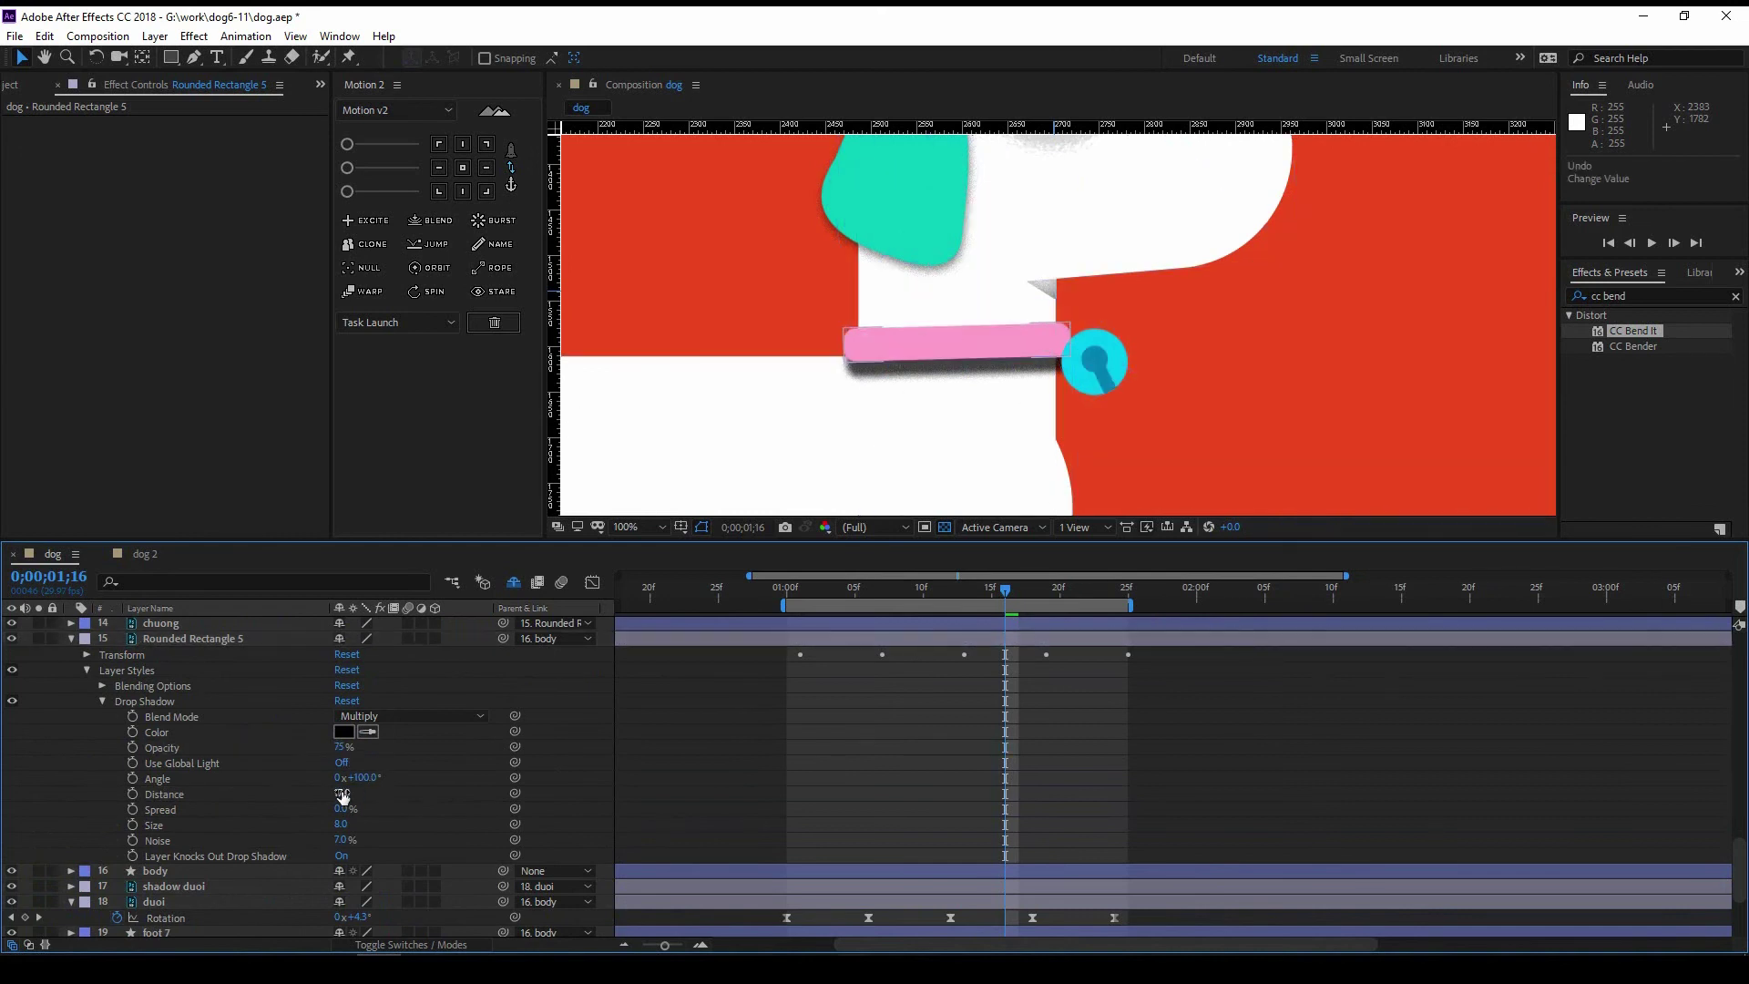
{"action": "key", "text": "ctrl+z"}
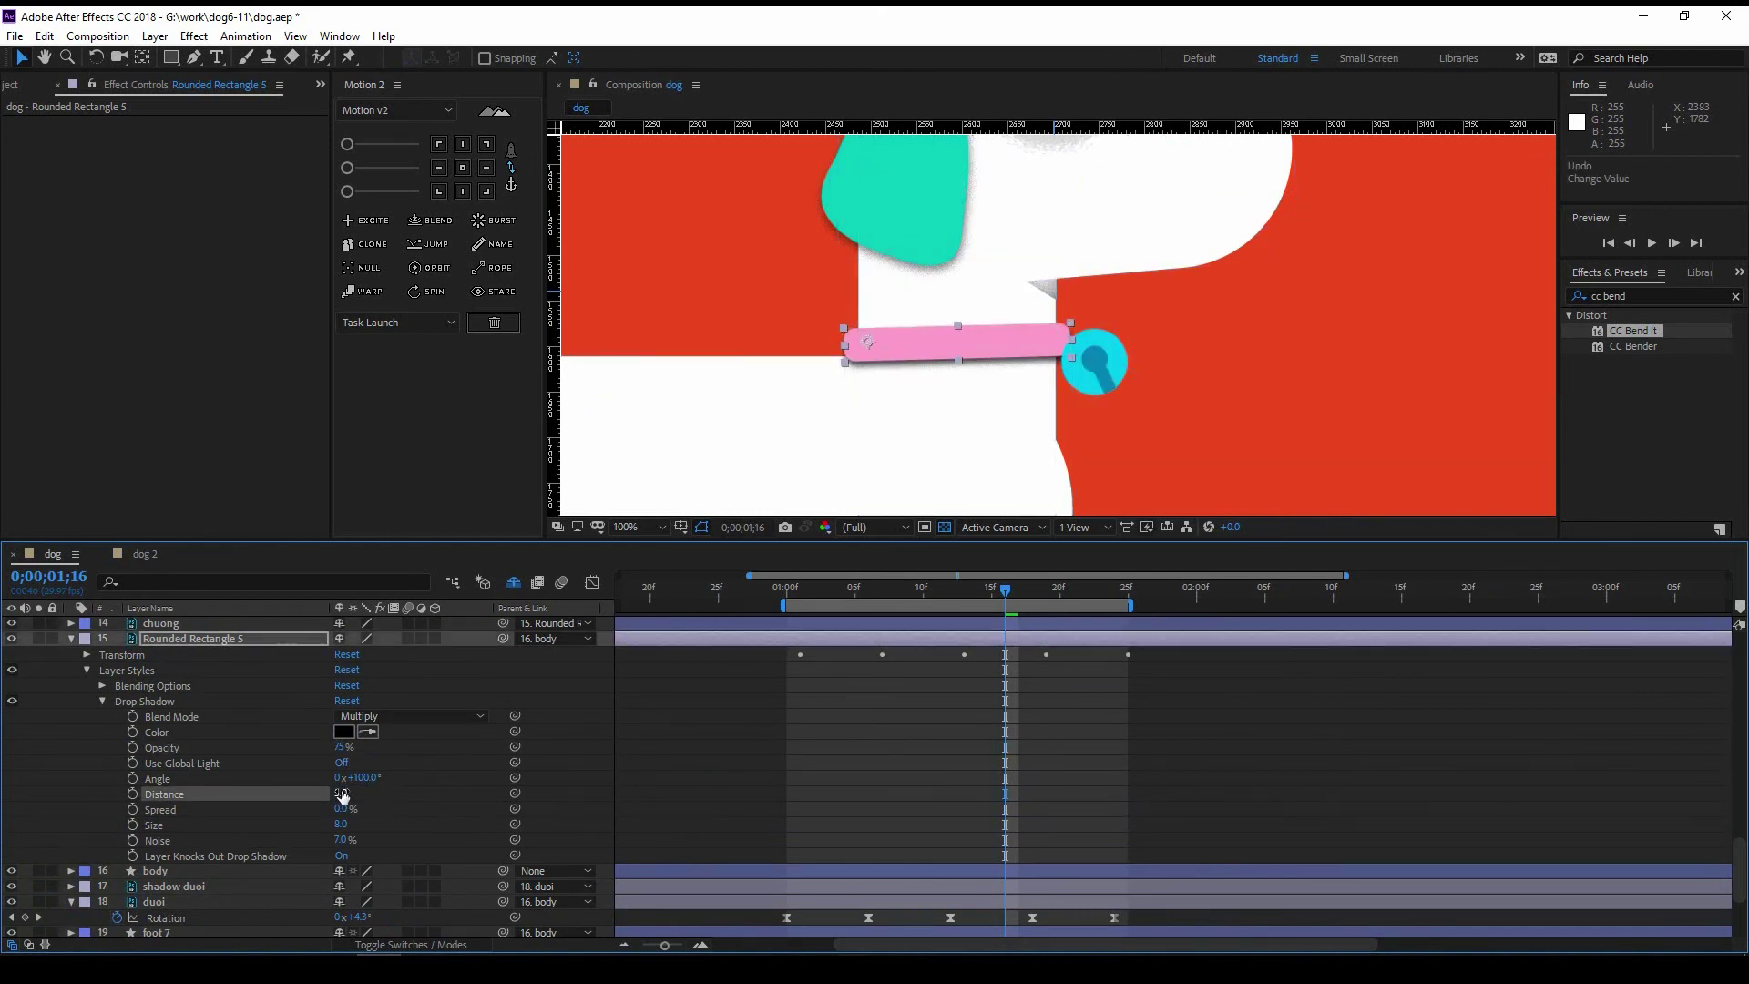
{"action": "key", "text": "Return"}
{"action": "key", "text": "ctrl+s"}
Step: RAM-preview the walk animation from the work-area start
{"action": "scroll", "coordinate": [1019, 434], "scroll_direction": "down", "scroll_amount": 4}
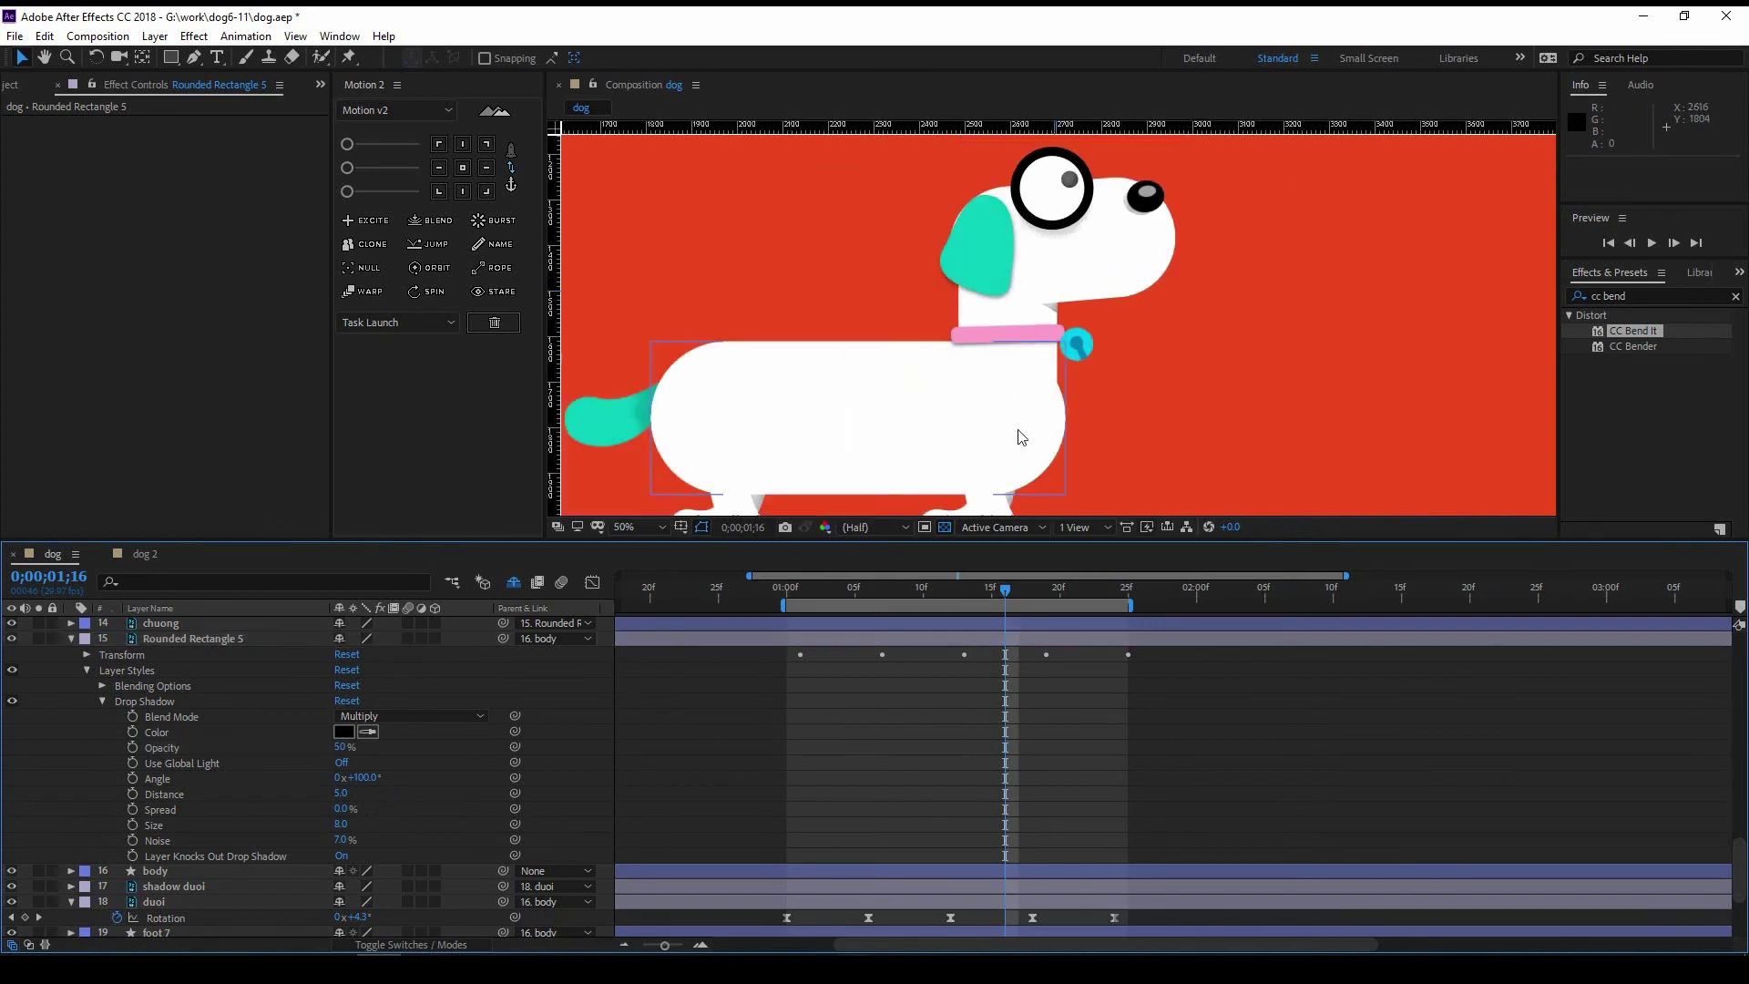
{"action": "key", "text": "space"}
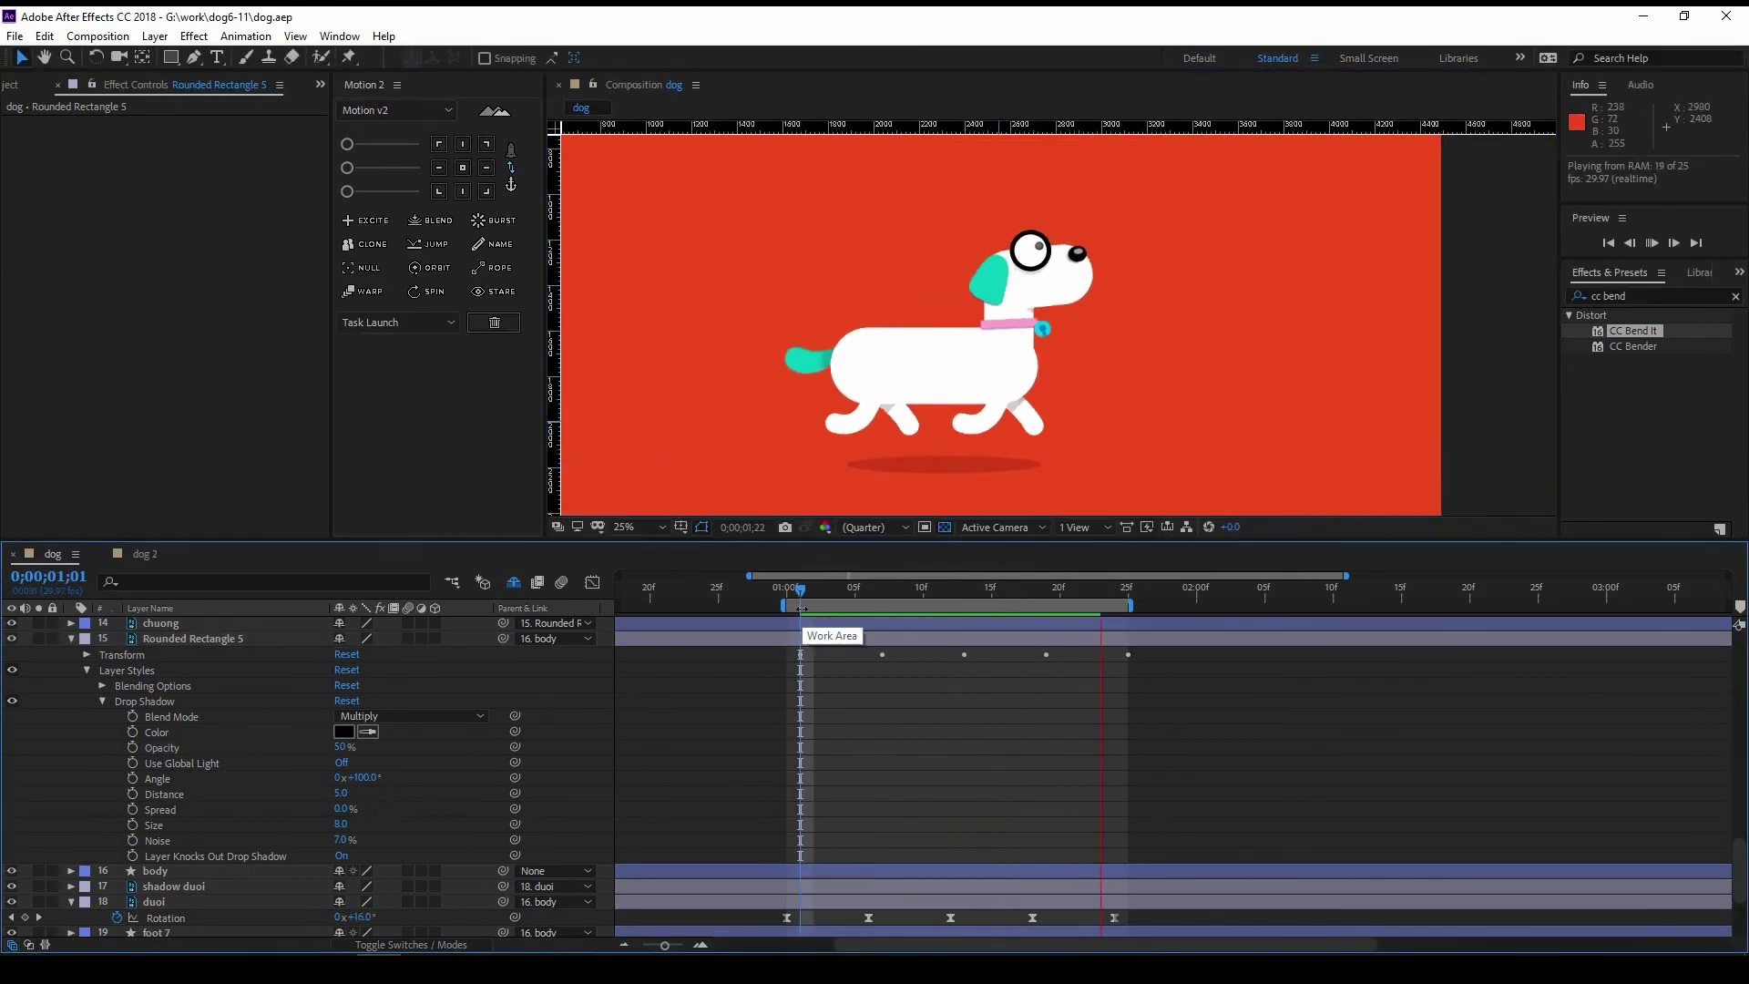
{"action": "left_click", "coordinate": [810, 380]}
{"action": "left_click", "coordinate": [71, 638]}
{"action": "key", "text": "space"}
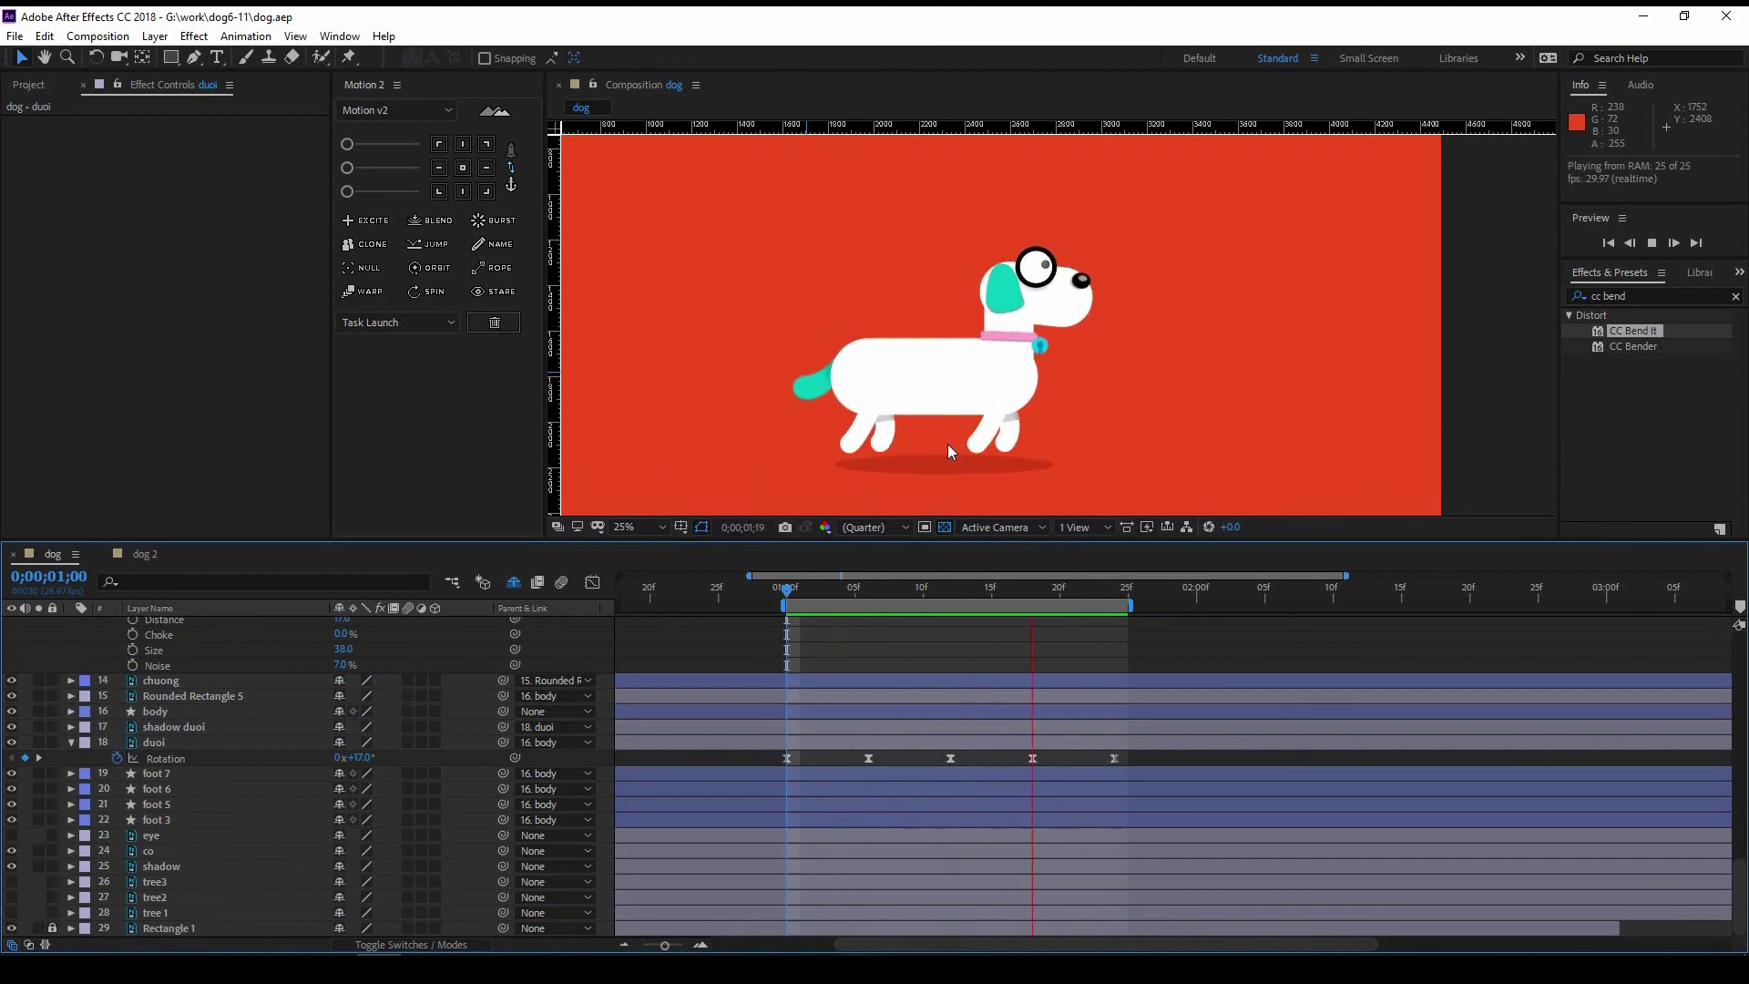
Step: Keyframe the circle's scale and position, moving it up-left at one second along a curved path
{"action": "scroll", "coordinate": [971, 395], "scroll_direction": "down", "scroll_amount": 1}
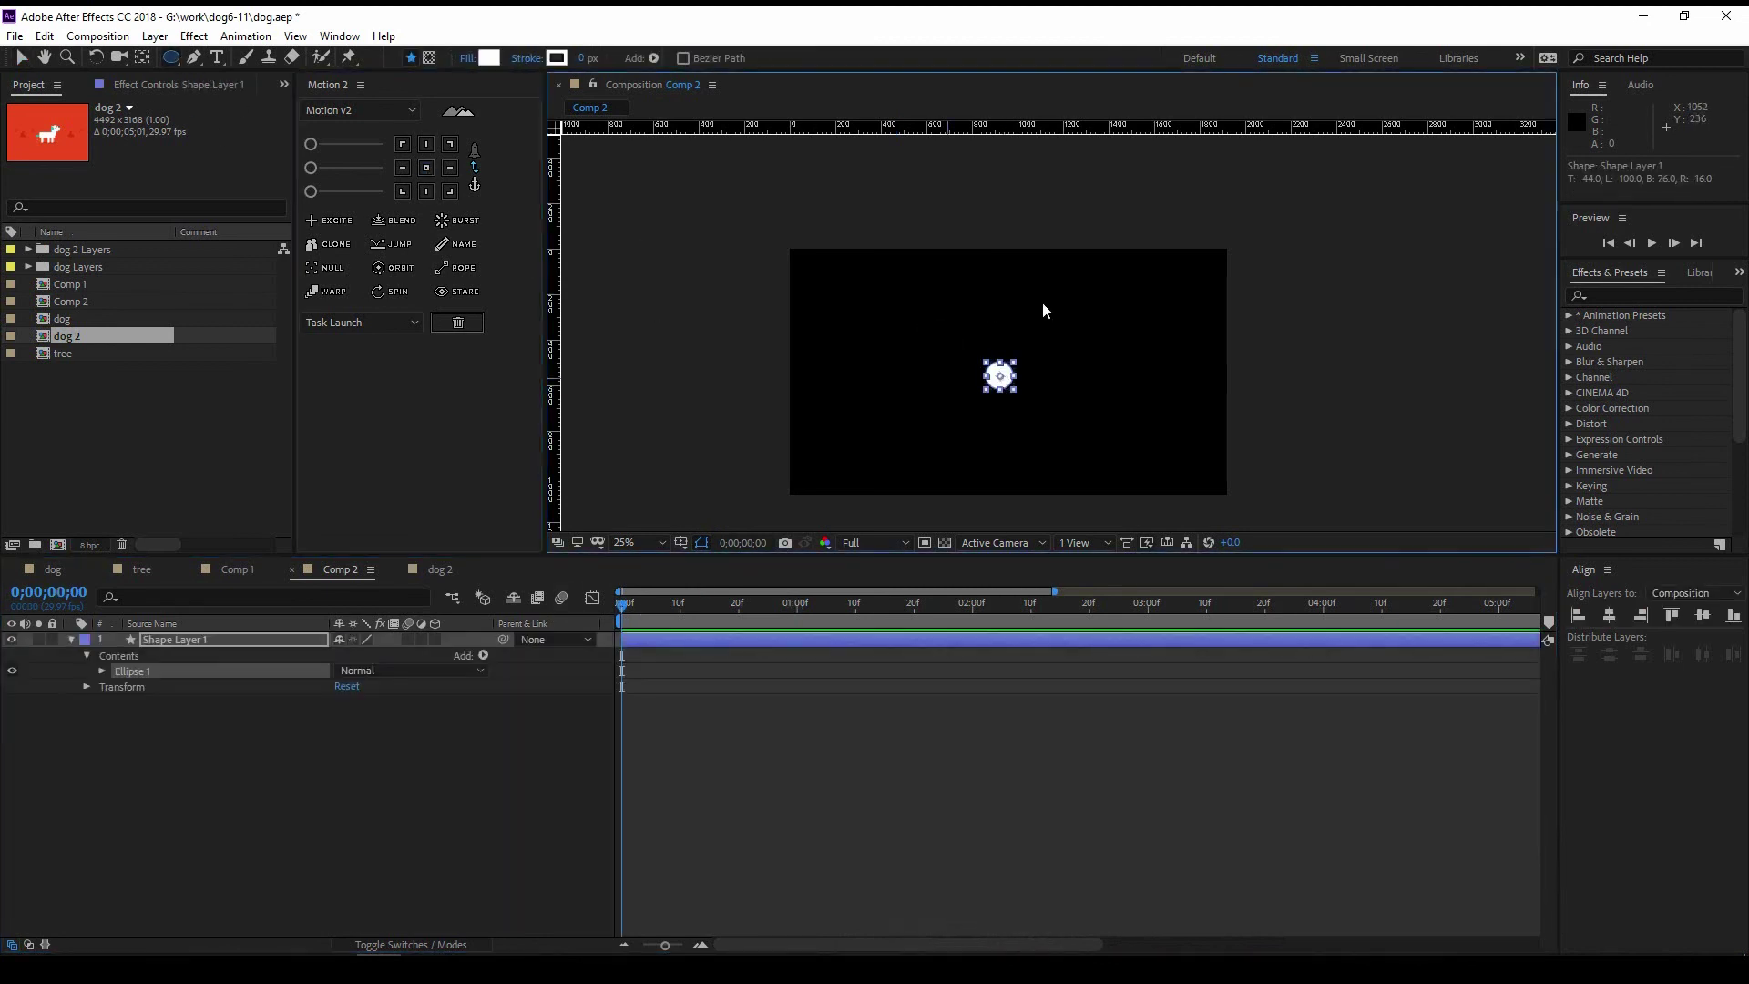
{"action": "key", "text": "v"}
{"action": "key", "text": "s"}
{"action": "key", "text": "Return"}
{"action": "key", "text": "alt+shift+p"}
{"action": "left_click_drag", "start_coordinate": [622, 604], "coordinate": [798, 603]}
{"action": "left_click_drag", "start_coordinate": [1002, 380], "coordinate": [904, 352]}
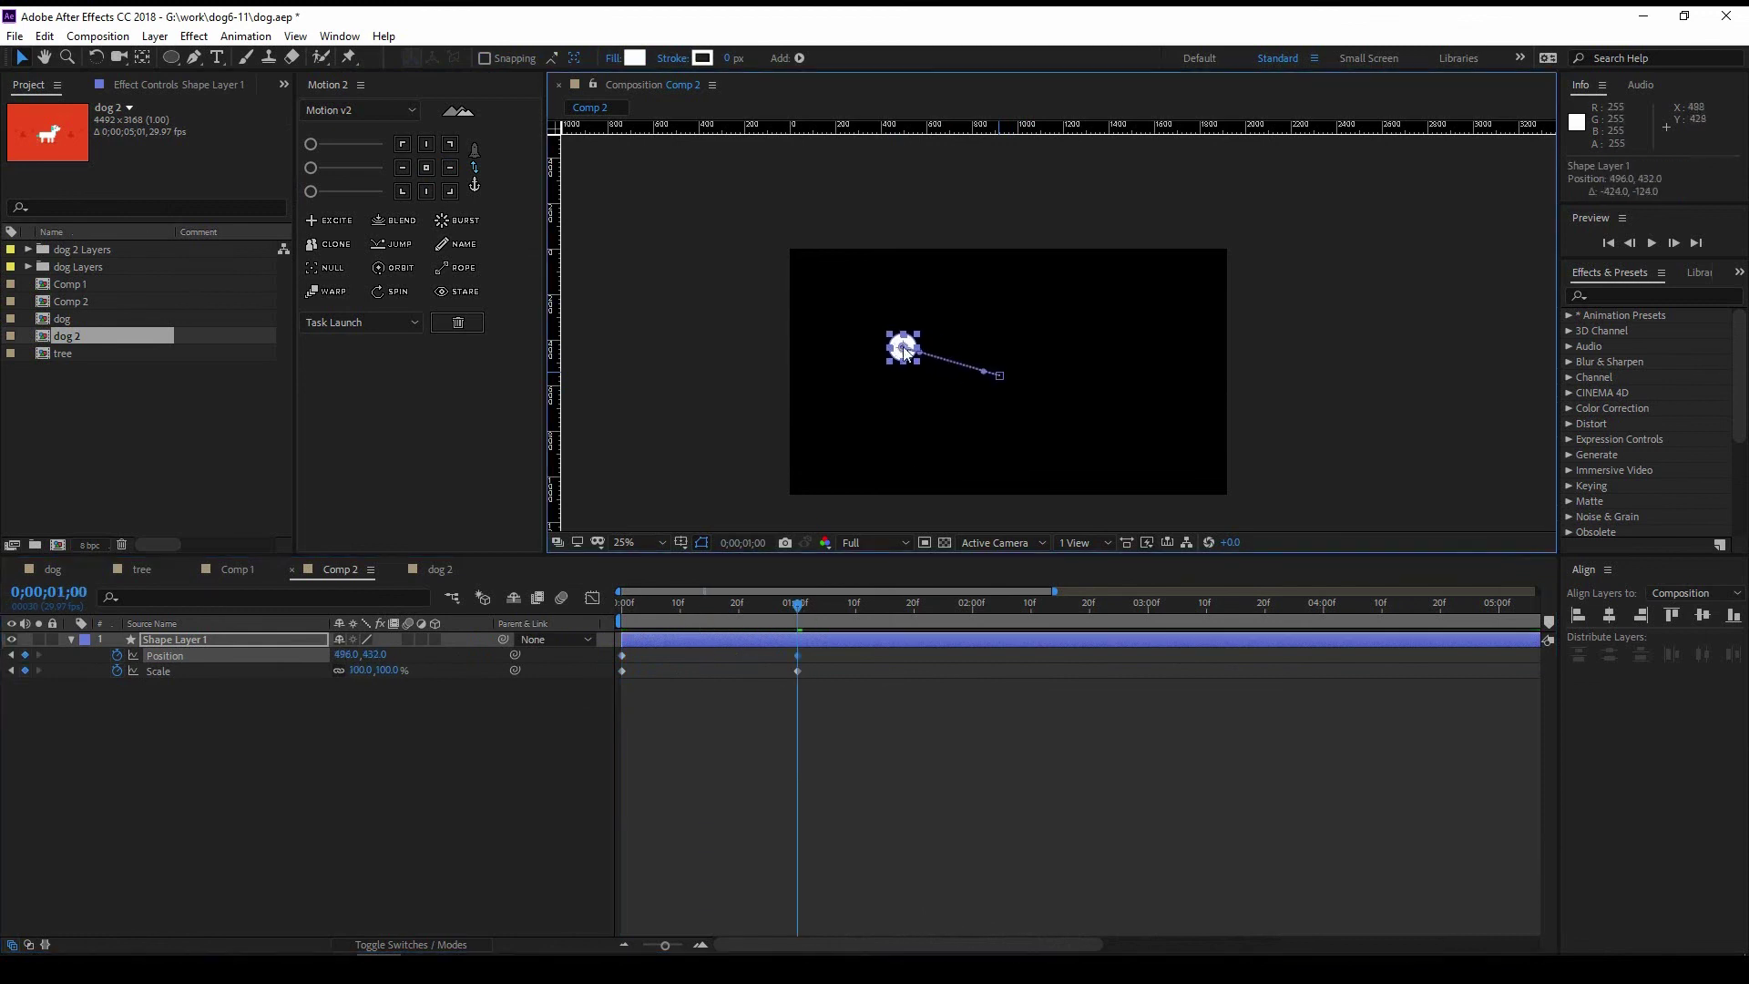
{"action": "scroll", "coordinate": [911, 364], "scroll_direction": "up", "scroll_amount": 2}
{"action": "left_click_drag", "start_coordinate": [789, 319], "coordinate": [785, 302]}
{"action": "left_click_drag", "start_coordinate": [713, 603], "coordinate": [774, 603]}
Step: Apply Easy Ease to the keyframes and add an opacity keyframe at one second
{"action": "scroll", "coordinate": [810, 410], "scroll_direction": "down", "scroll_amount": 2}
{"action": "right_click", "coordinate": [798, 655]}
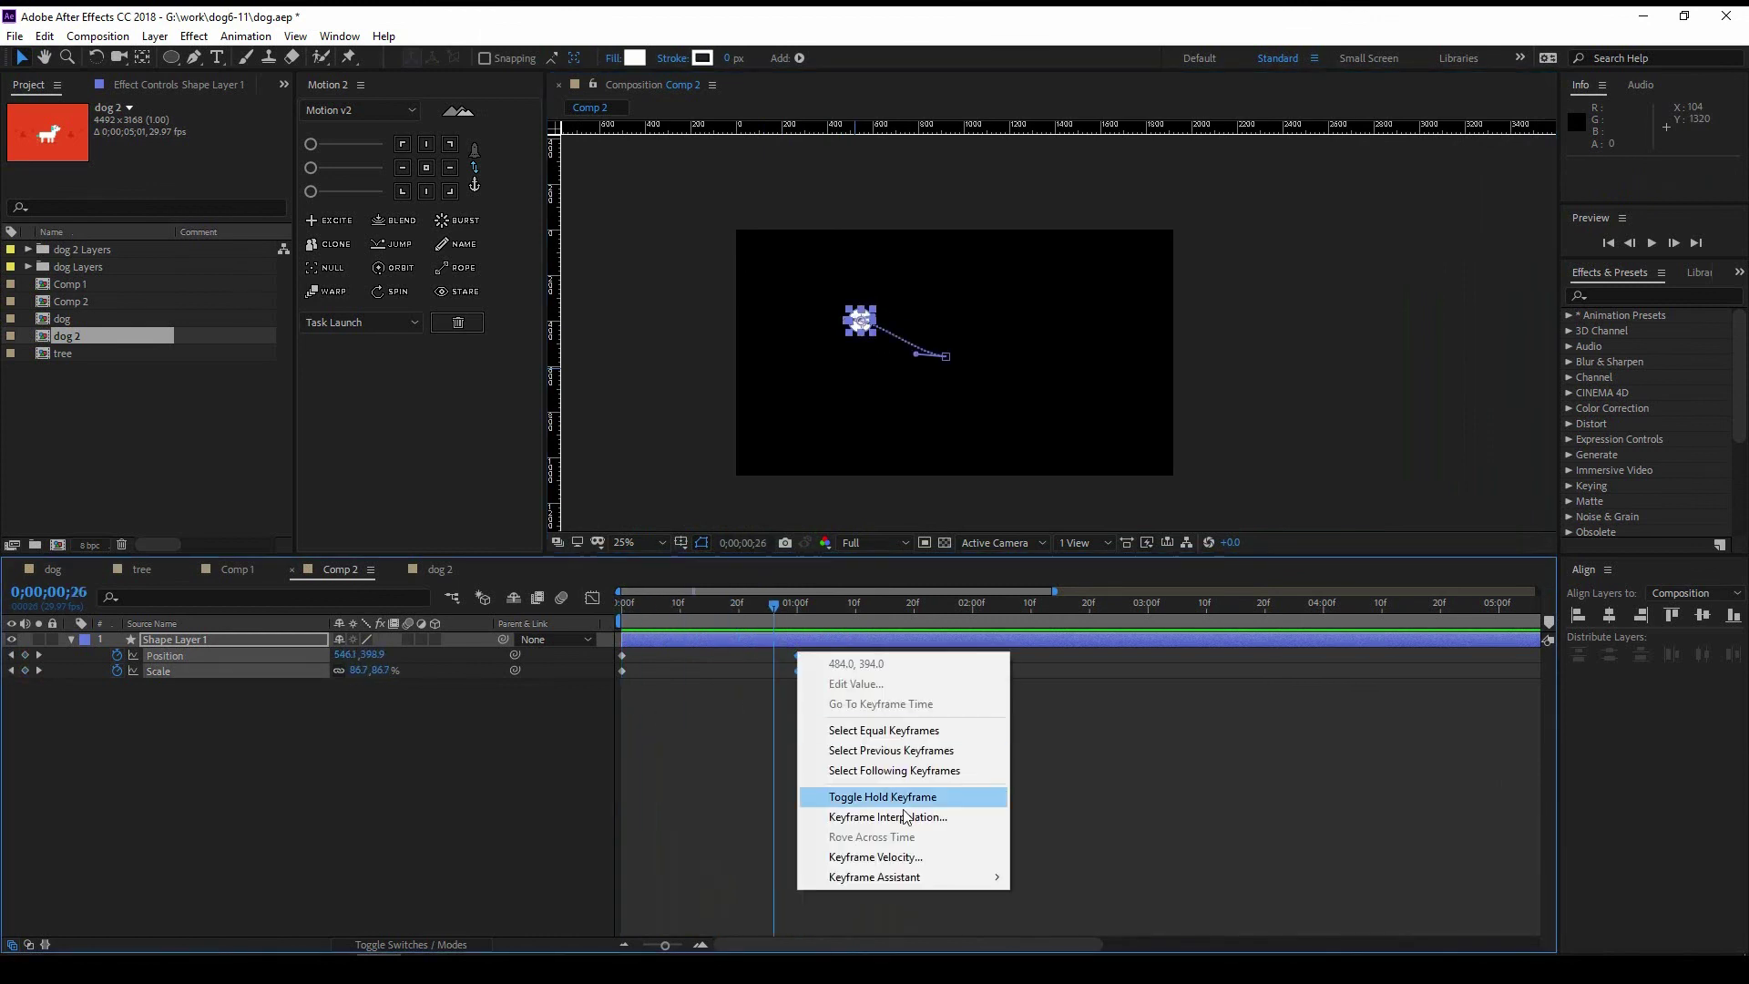
{"action": "left_click", "coordinate": [1057, 755]}
{"action": "scroll", "coordinate": [783, 614], "scroll_direction": "up", "scroll_amount": 2}
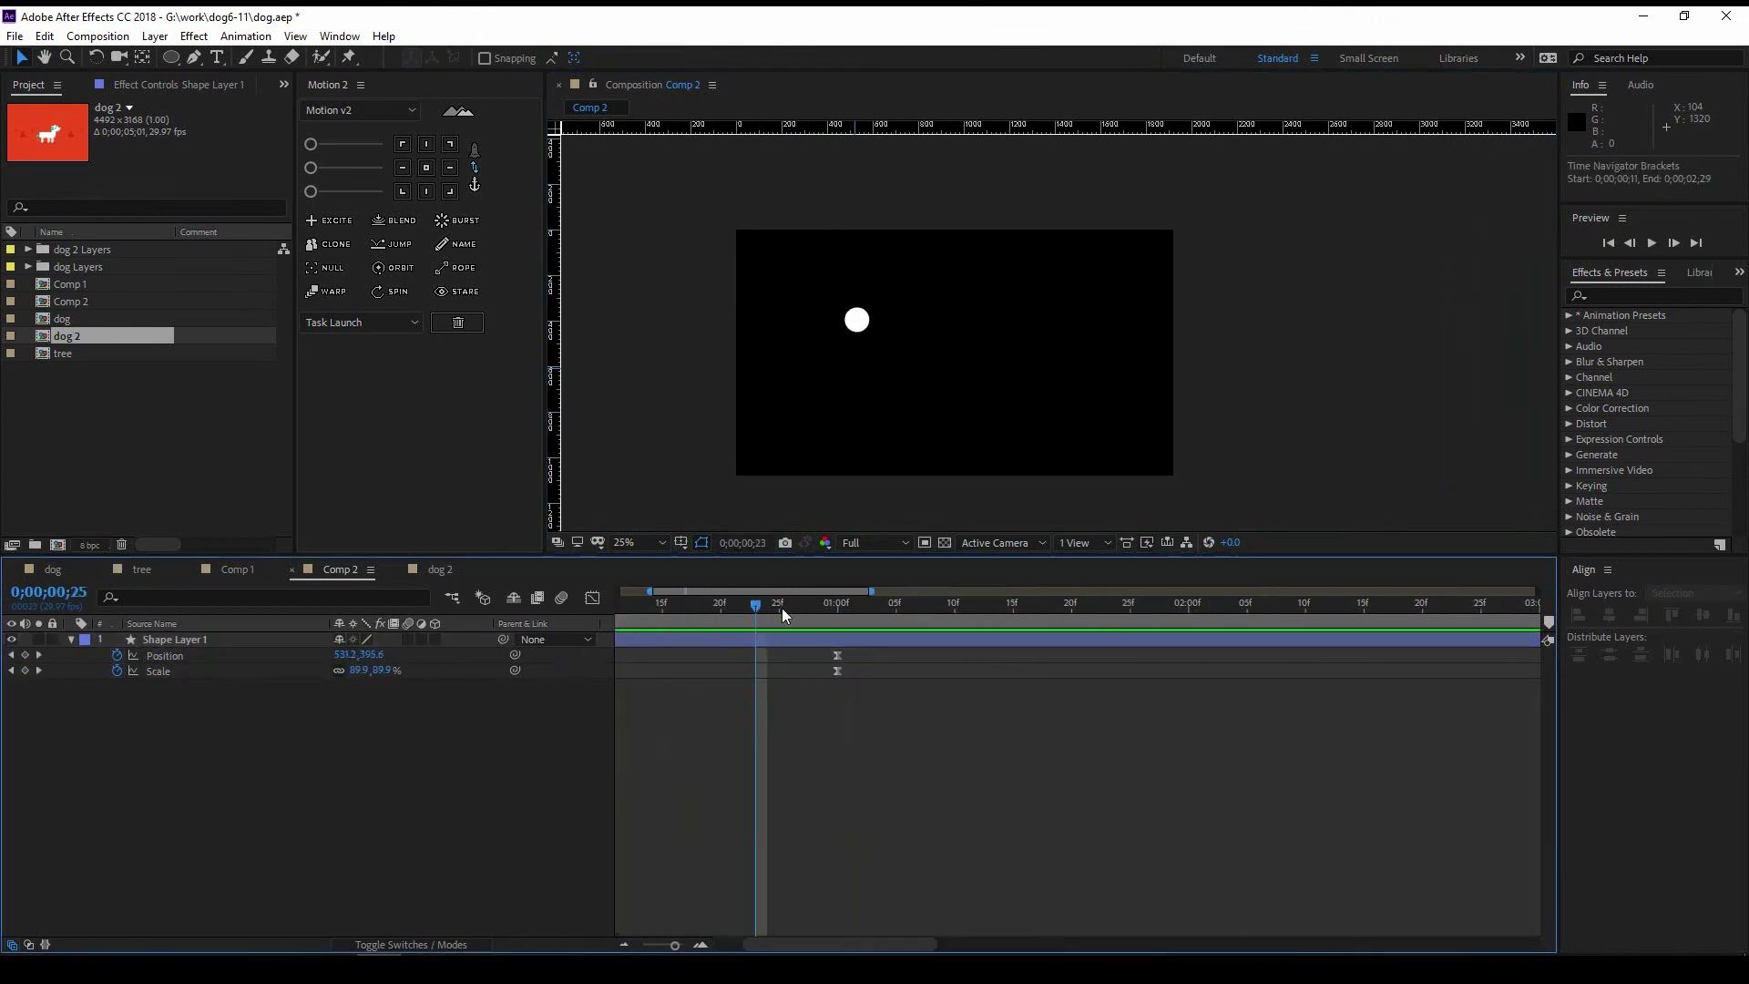
{"action": "scroll", "coordinate": [782, 614], "scroll_direction": "down", "scroll_amount": 2}
{"action": "left_click", "coordinate": [173, 639]}
{"action": "key", "text": "shift+t"}
{"action": "left_click", "coordinate": [344, 686]}
{"action": "key", "text": "Home"}
Step: Add loopOut("cycle") expressions to the circle's Position, Scale and Opacity
{"action": "left_click", "coordinate": [116, 655], "text": "alt"}
{"action": "left_click", "coordinate": [401, 670]}
{"action": "mouse_move", "coordinate": [461, 577]}
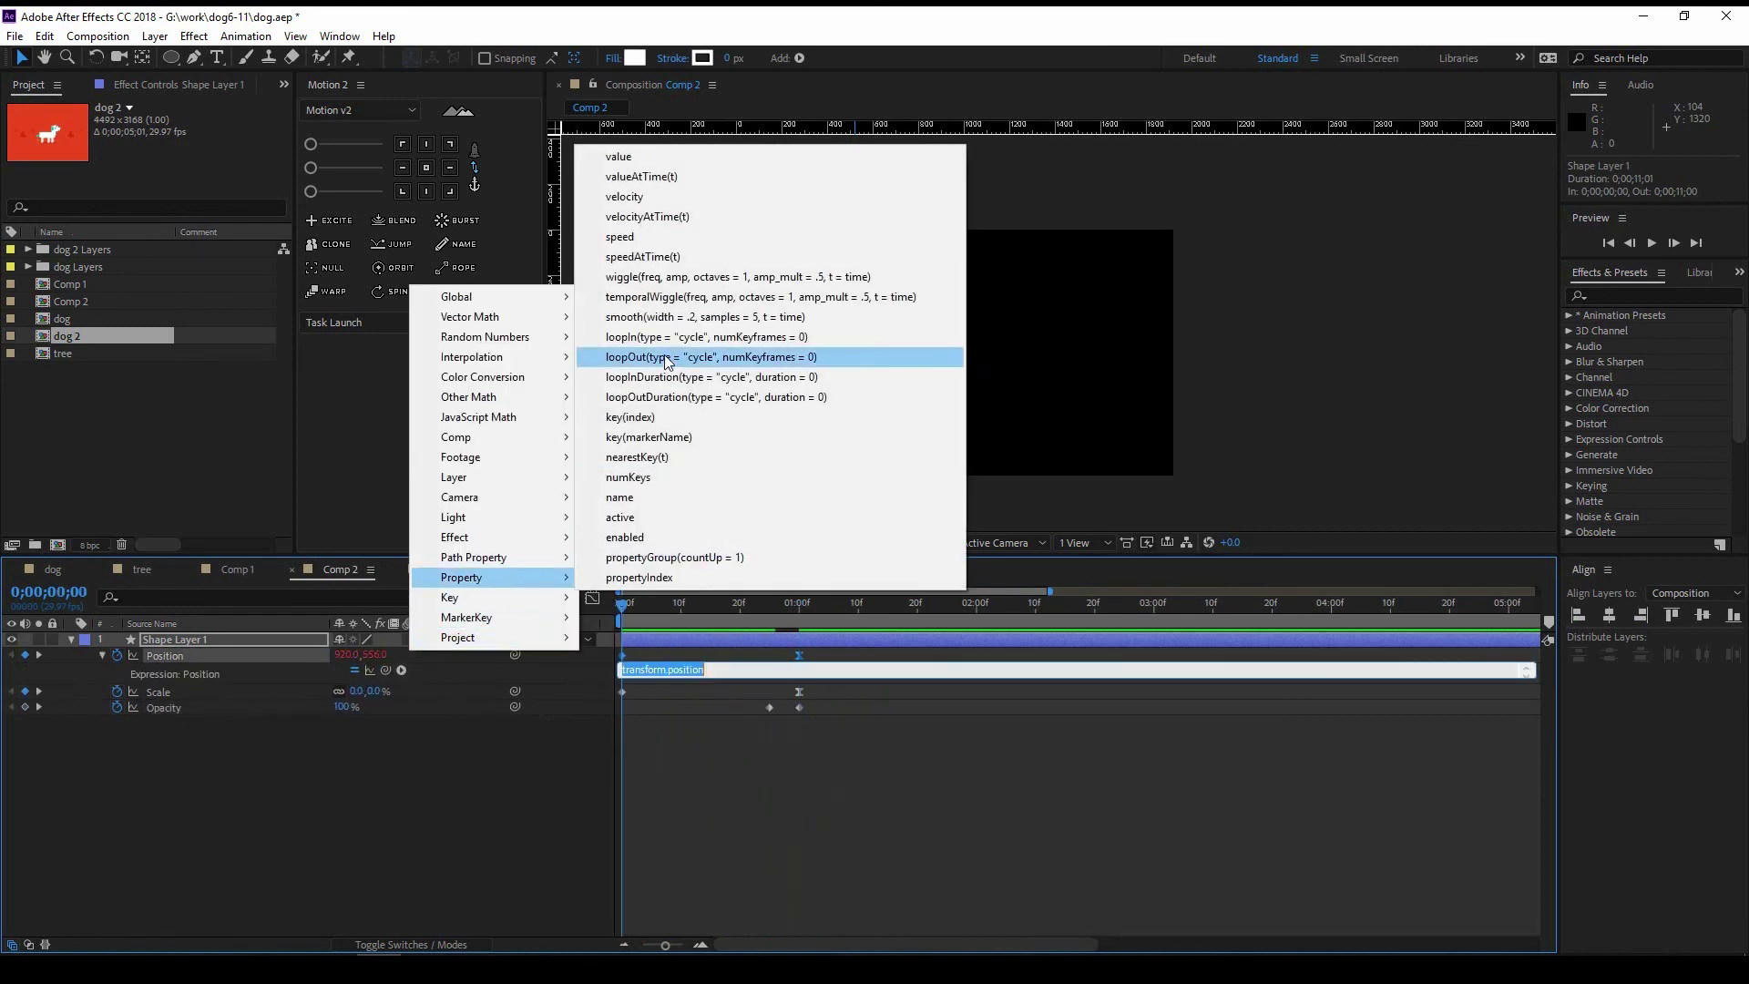
{"action": "left_click", "coordinate": [668, 357]}
{"action": "left_click", "coordinate": [116, 692], "text": "alt"}
{"action": "type", "text": "loopOut(type = \"cycle\", numKeyframes = 0)"}
{"action": "left_click", "coordinate": [117, 728], "text": "alt"}
{"action": "type", "text": "loopOut(type = \"cycle\", numKeyframes = 0)"}
Step: Set the starting opacity to 80%, preview the looping circle, and duplicate its layer
{"action": "key", "text": "space"}
{"action": "key", "text": "space"}
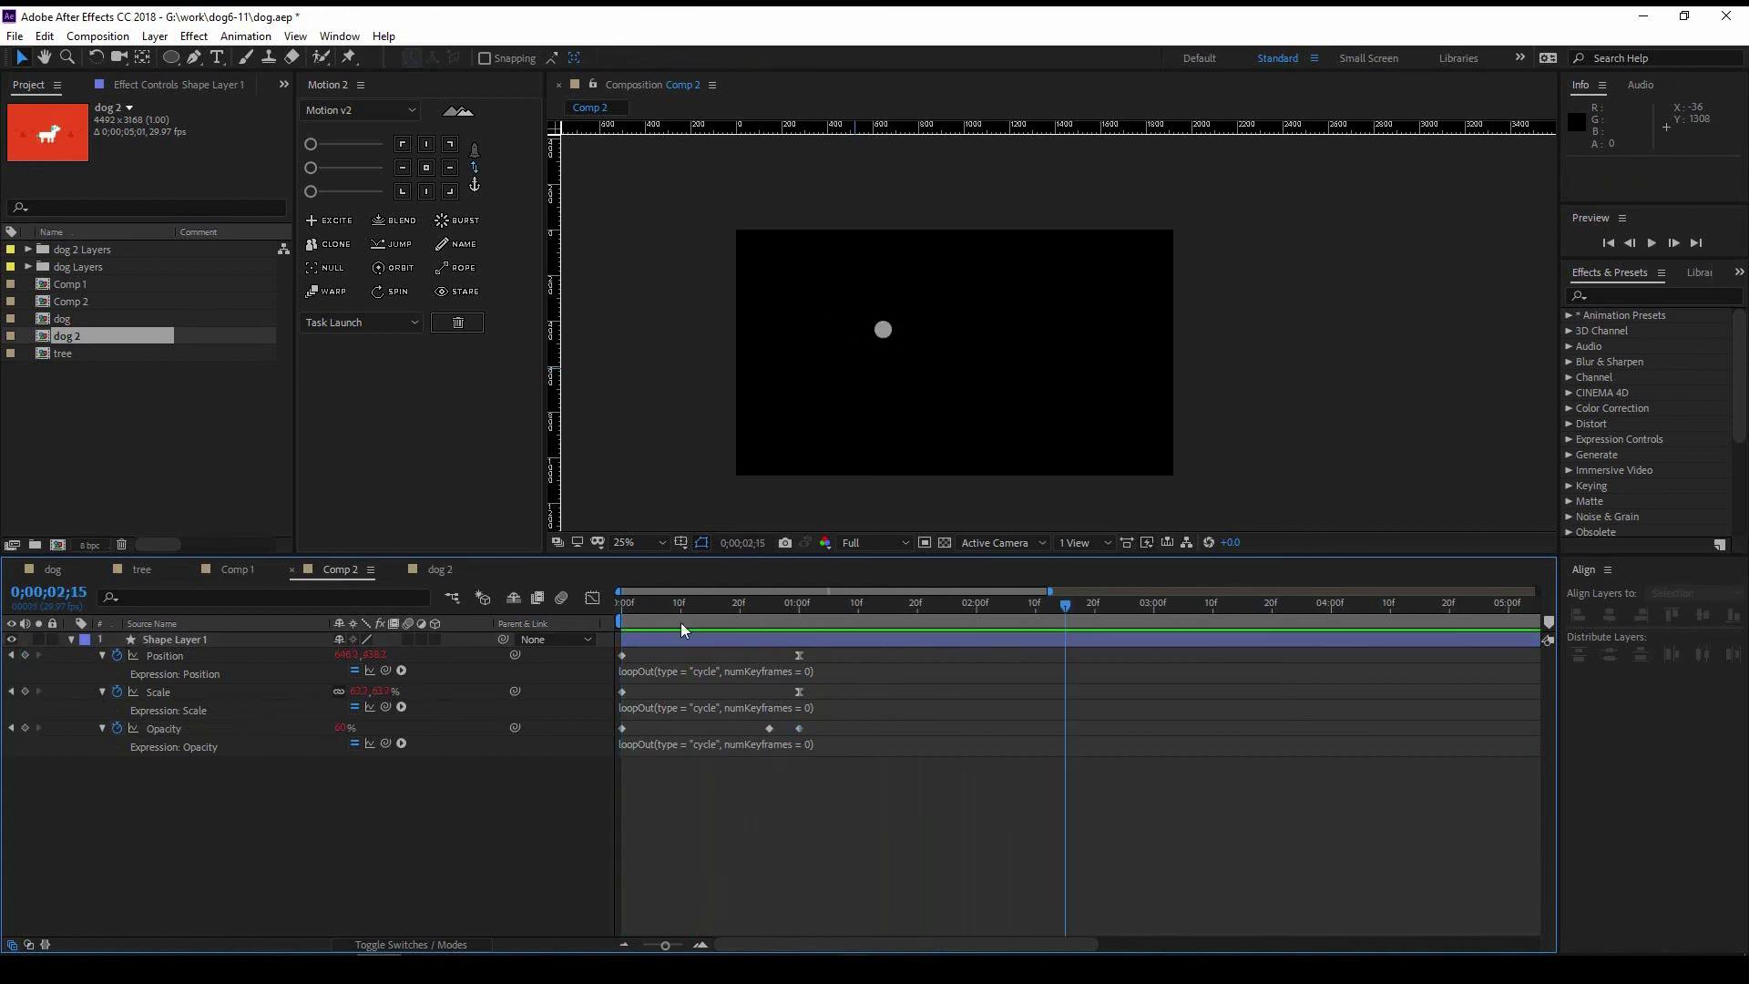
{"action": "key", "text": "ctrl+v"}
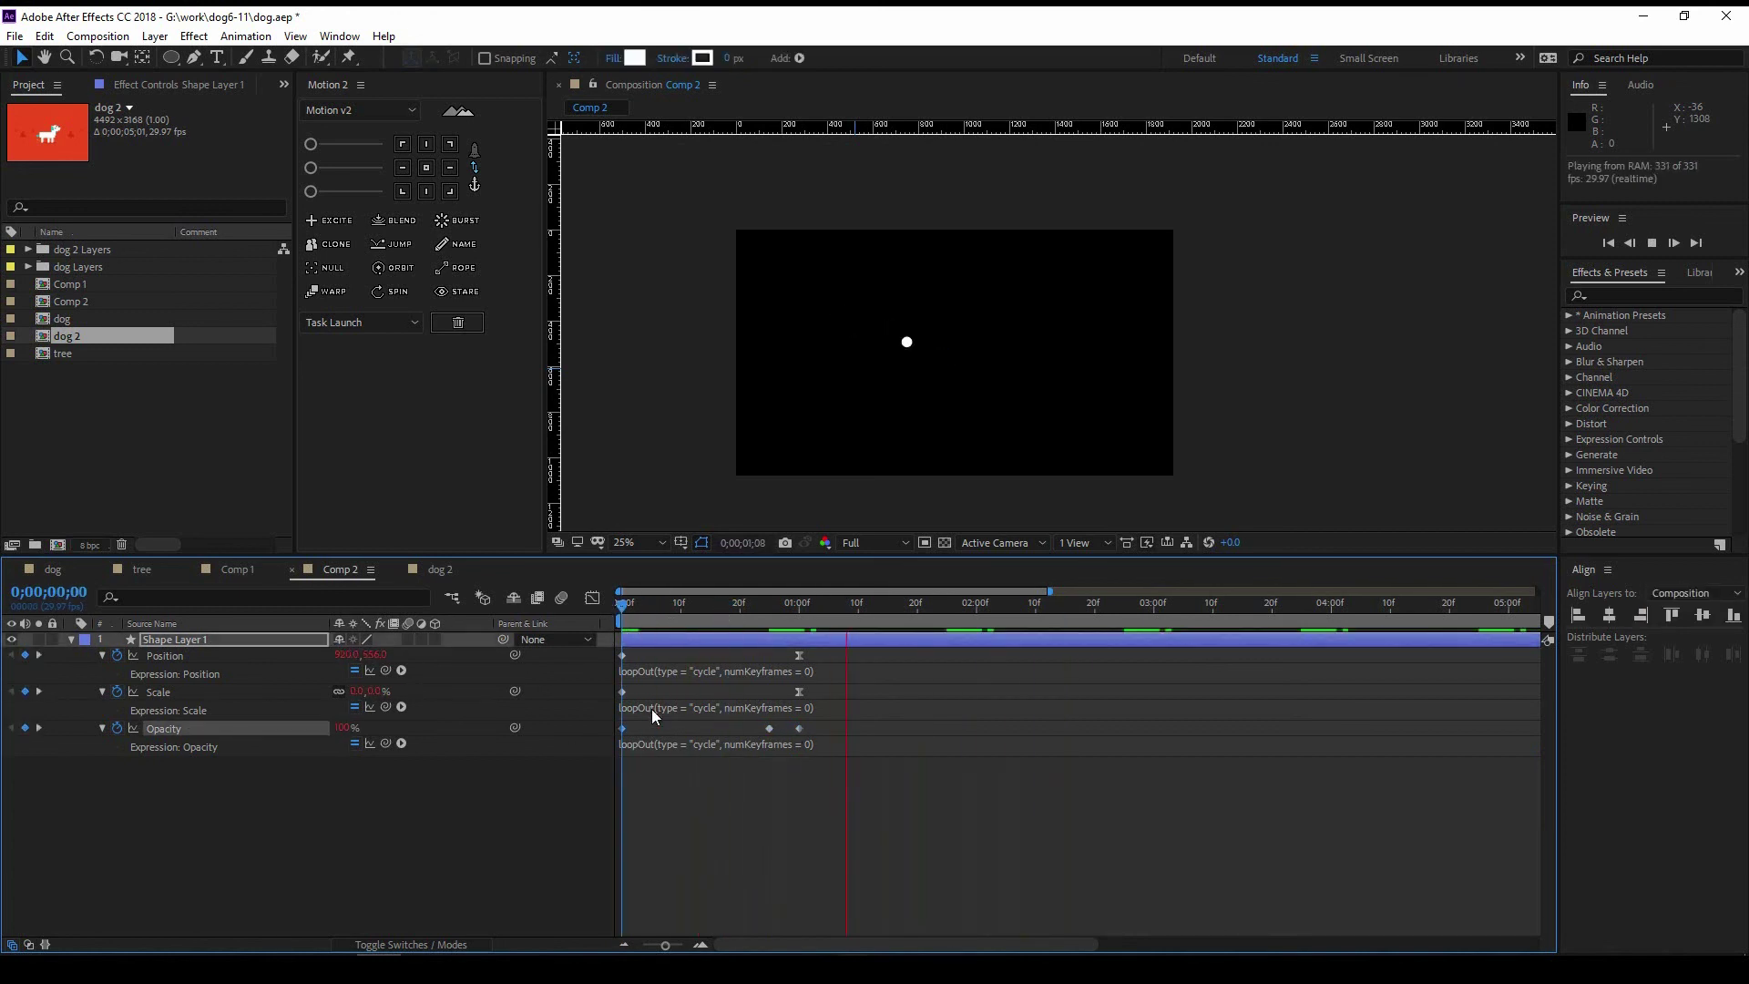
{"action": "key", "text": "space"}
{"action": "key", "text": "u"}
{"action": "key", "text": "space"}
{"action": "key", "text": "space"}
{"action": "key", "text": "Home"}
{"action": "left_click", "coordinate": [681, 658]}
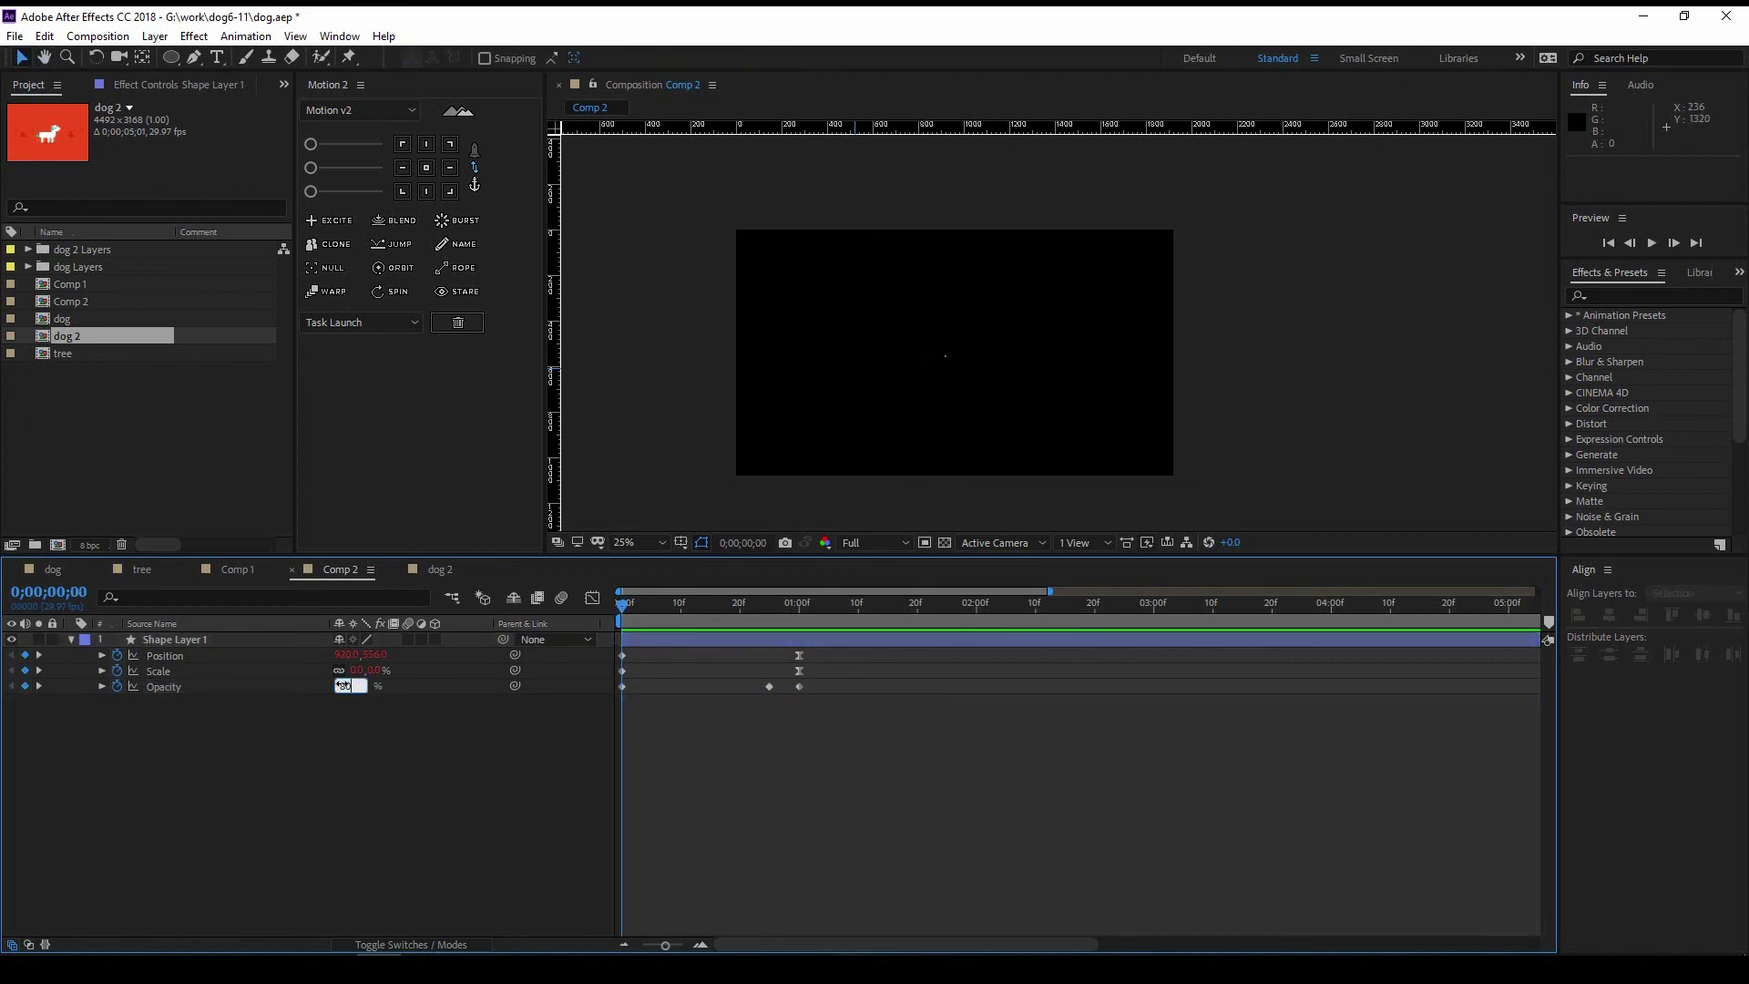
{"action": "type", "text": "80"}
{"action": "key", "text": "Return"}
{"action": "key", "text": "space"}
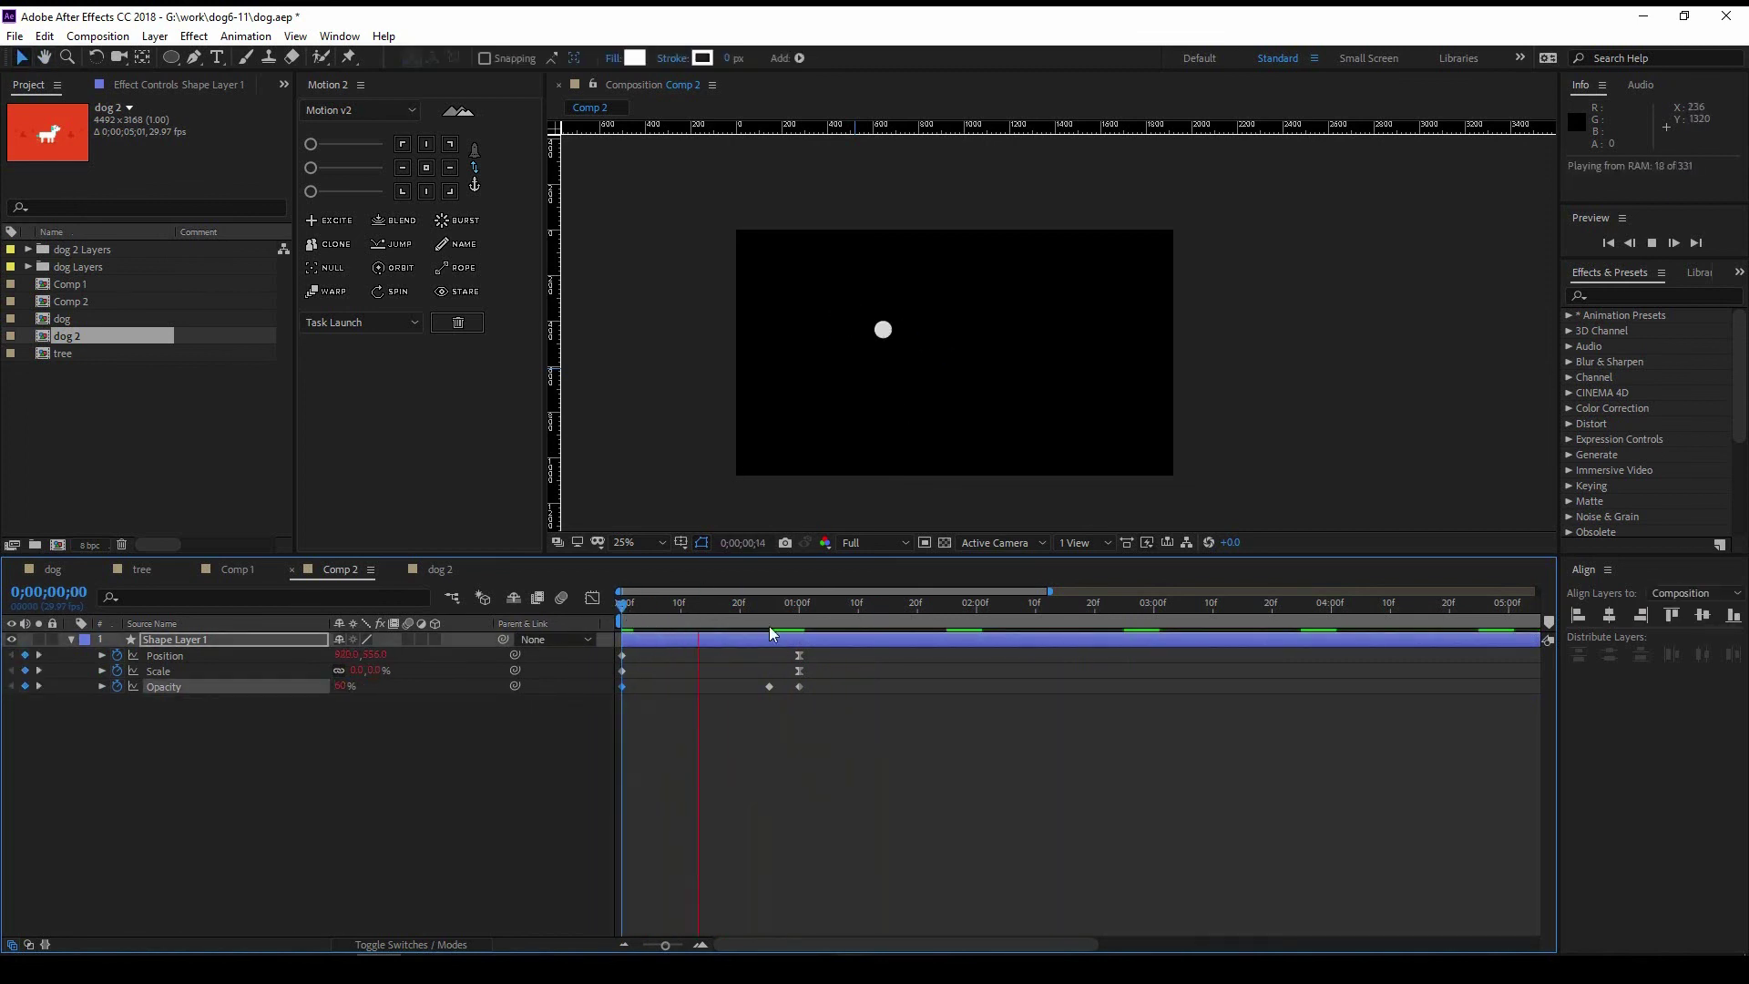
{"action": "left_click", "coordinate": [799, 603]}
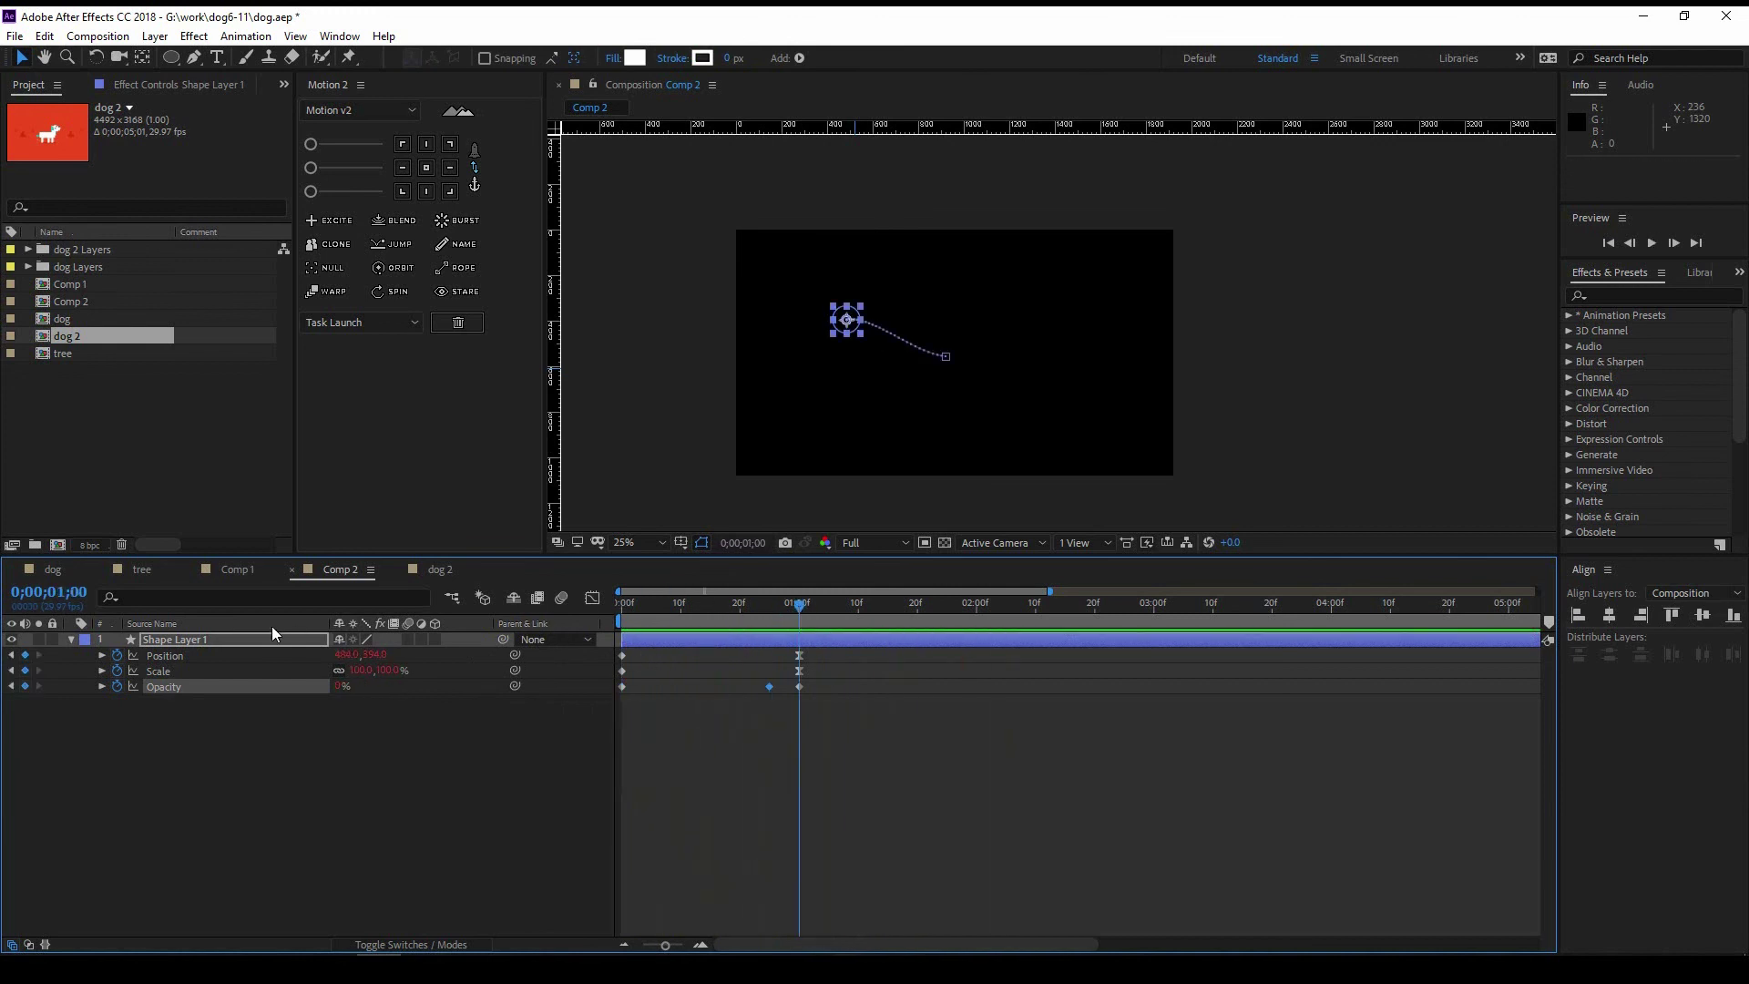
{"action": "key", "text": "ctrl+d"}
Step: Move the first copy slightly lower, shrink it to about 79%, and start it two frames earlier
{"action": "key", "text": "p"}
{"action": "left_click_drag", "start_coordinate": [847, 320], "coordinate": [846, 343]}
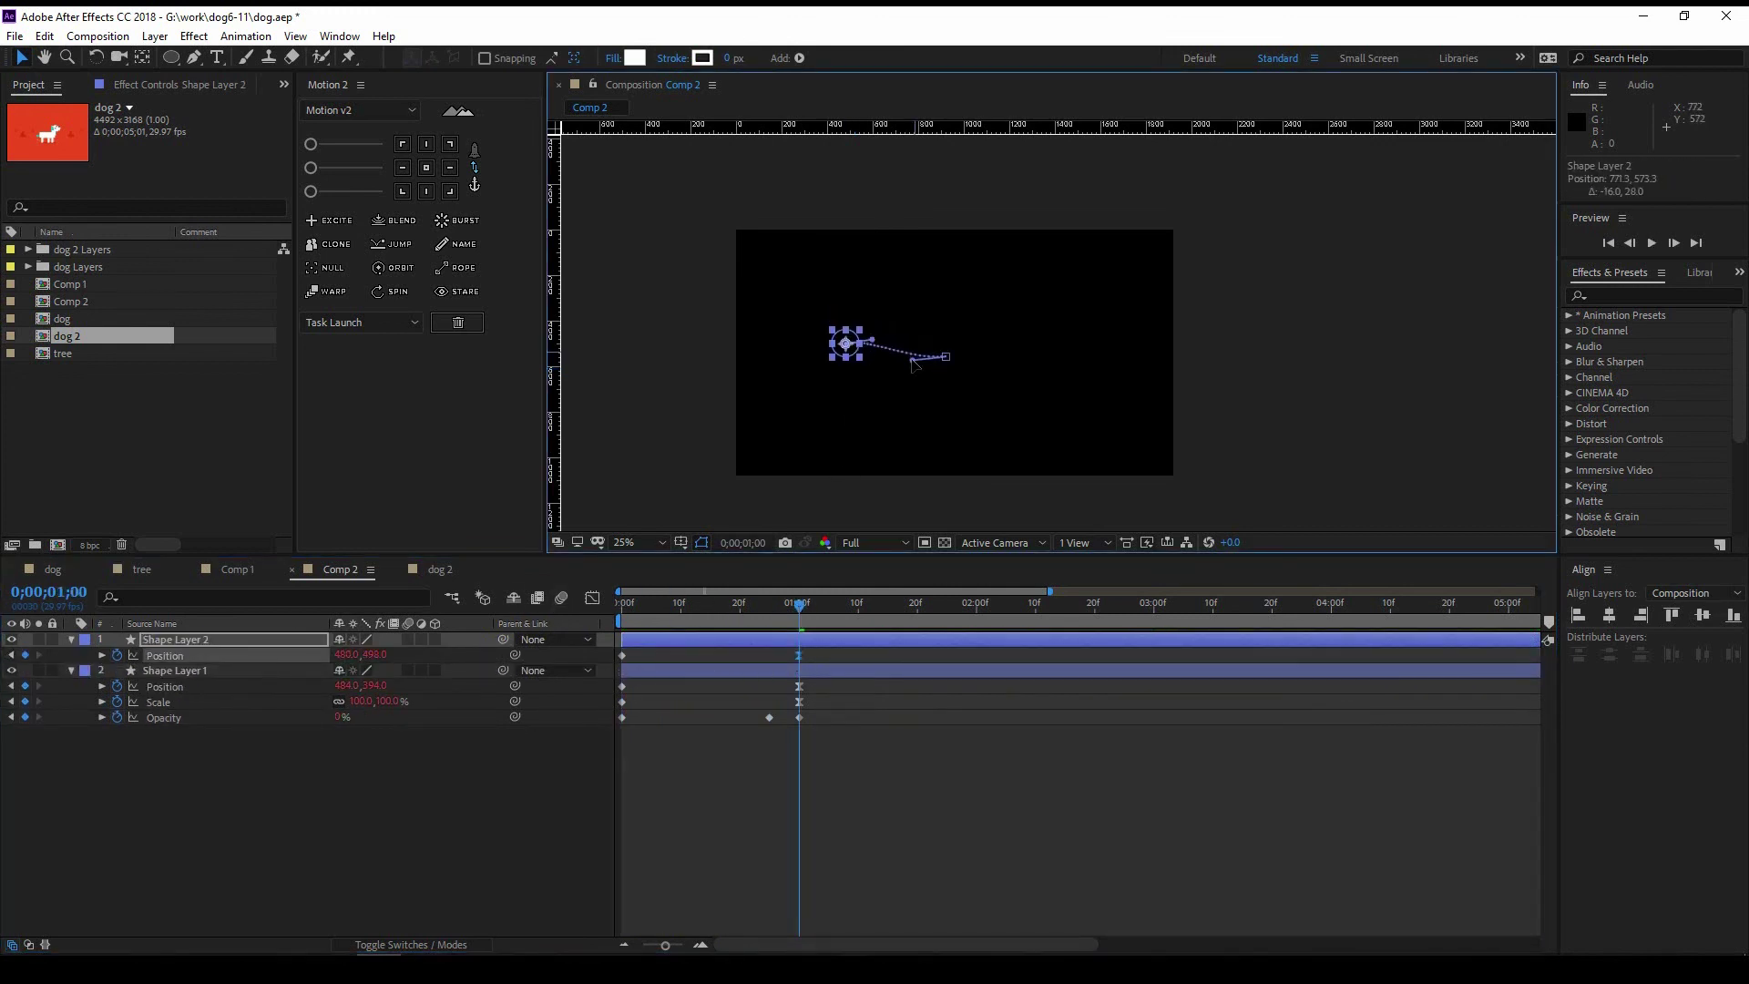
{"action": "key", "text": "shift+s"}
{"action": "left_click_drag", "start_coordinate": [378, 671], "coordinate": [358, 672]}
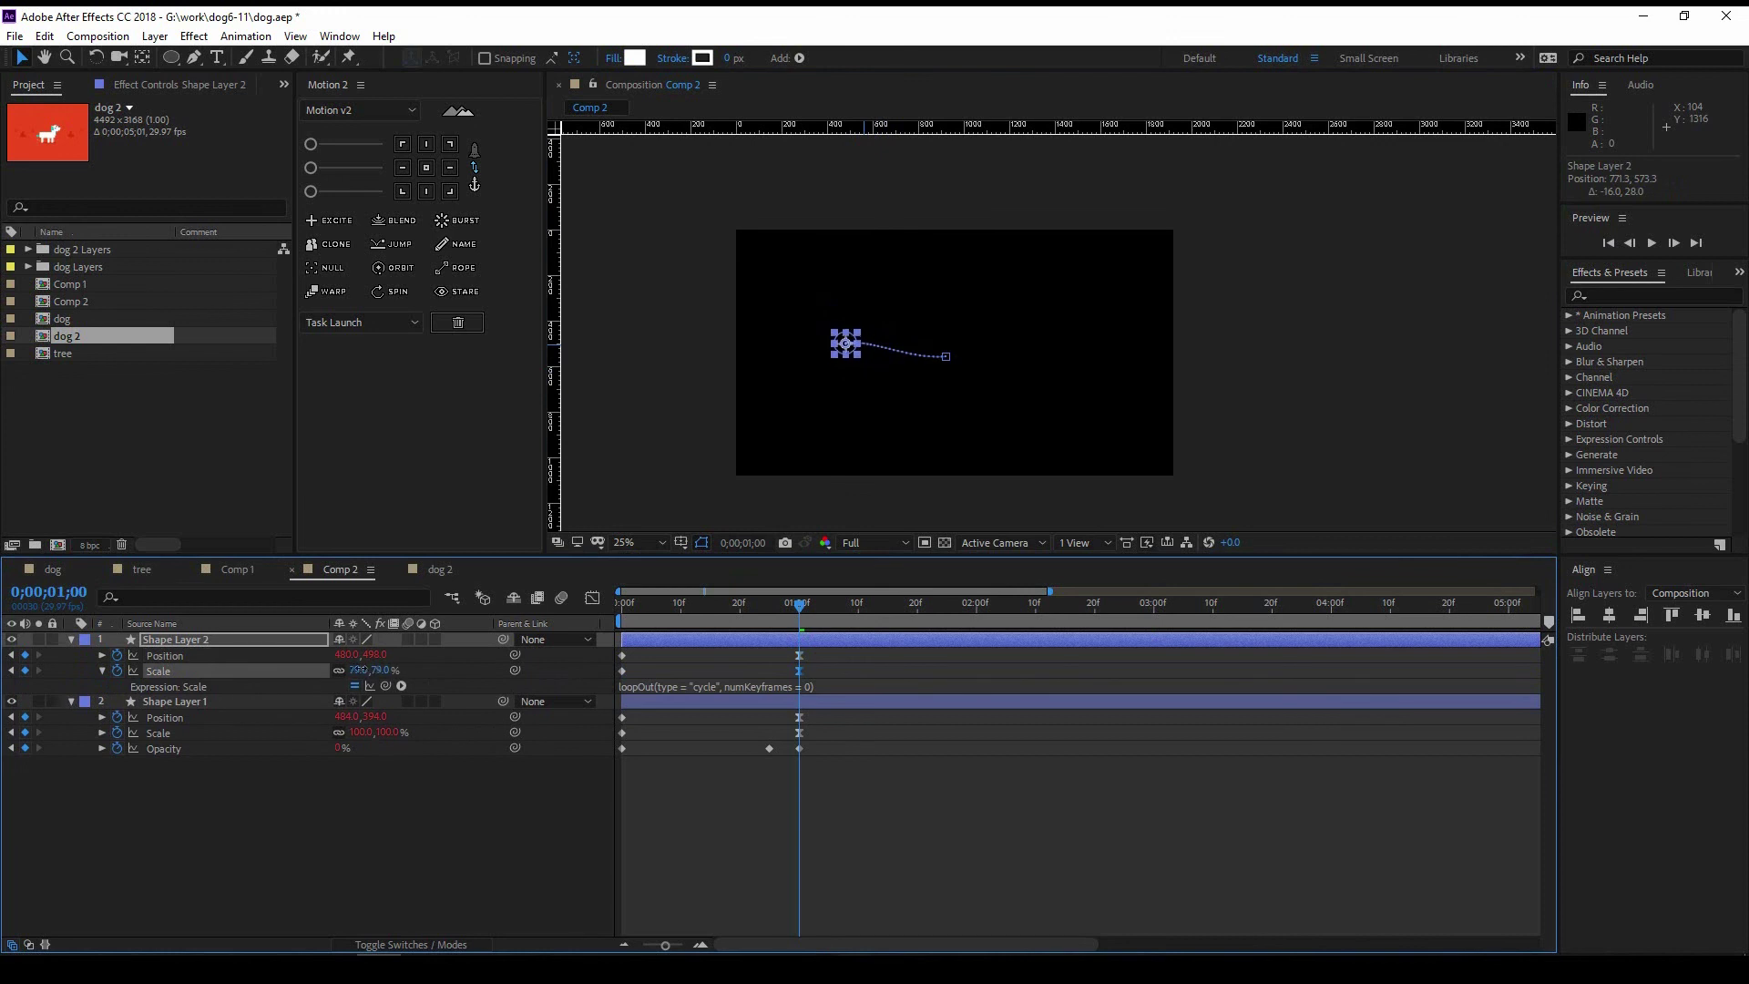
{"action": "mouse_move", "coordinate": [677, 642]}
{"action": "left_mouse_down"}
{"action": "mouse_move", "coordinate": [703, 645]}
{"action": "mouse_move", "coordinate": [663, 647]}
{"action": "left_mouse_up"}
{"action": "key", "text": "space"}
Step: Duplicate the circle again, delay the new copy by three frames, and preview the stagger
{"action": "key", "text": "ctrl+d"}
{"action": "key", "text": "ctrl+d"}
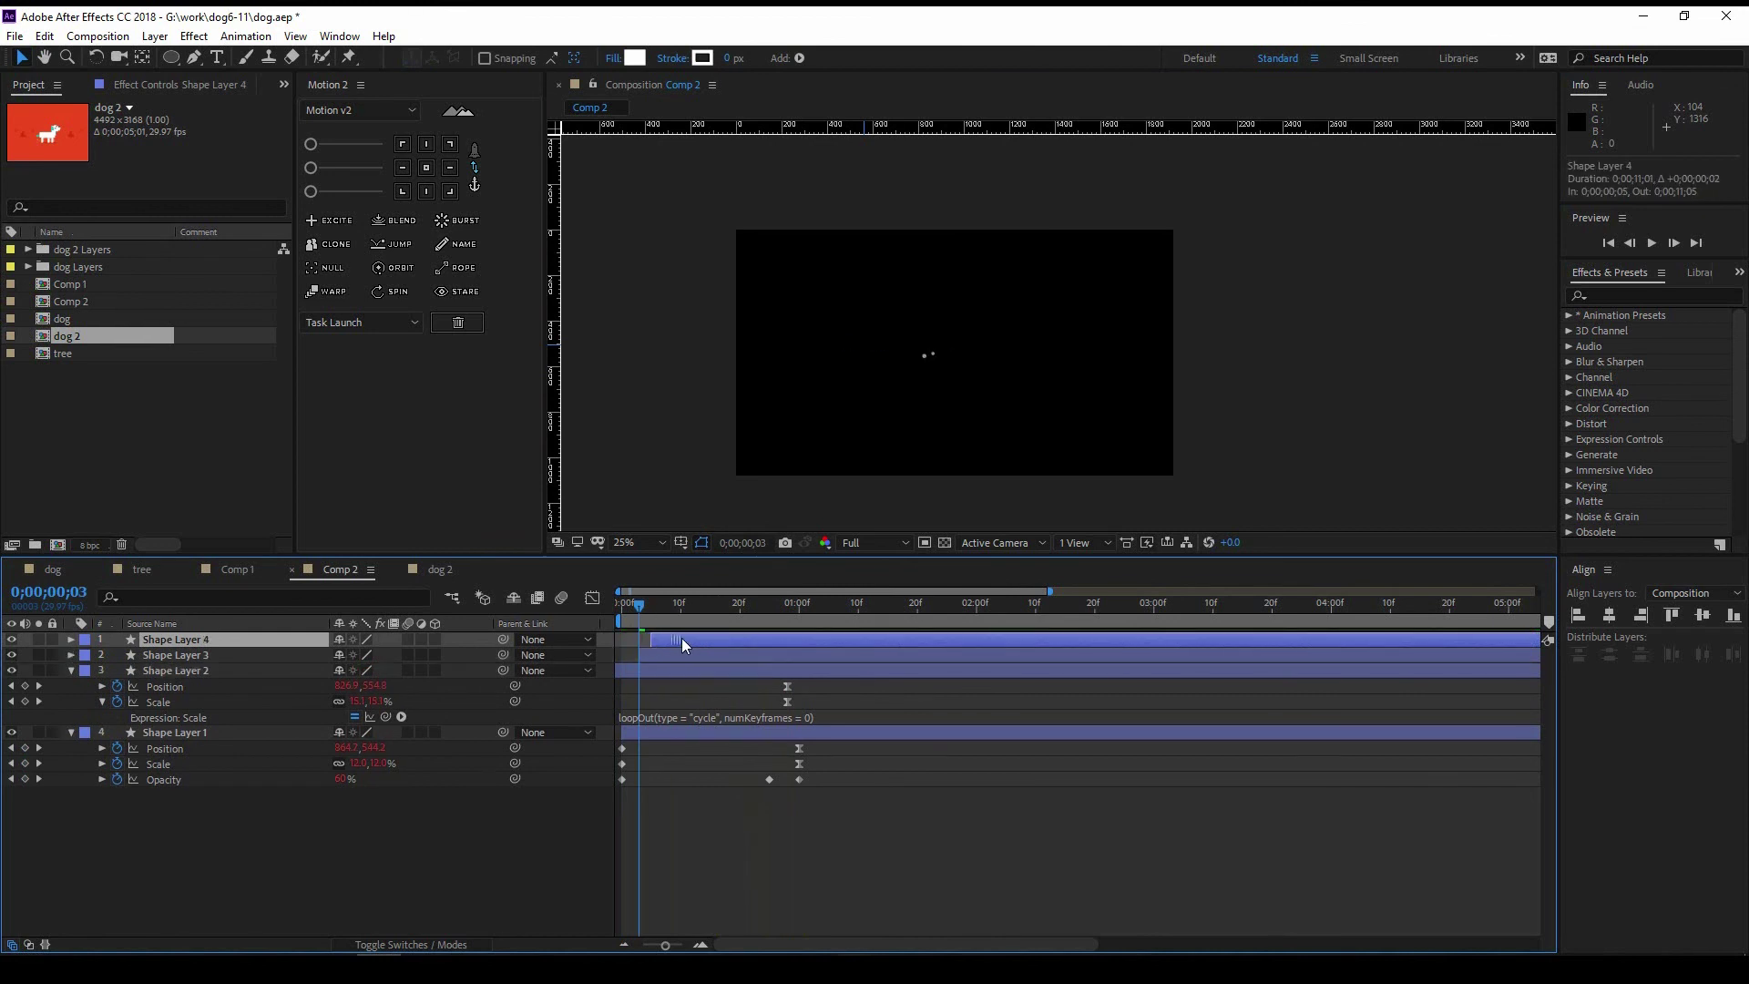
{"action": "left_click", "coordinate": [678, 734]}
{"action": "key", "text": "ctrl+d"}
{"action": "left_click_drag", "start_coordinate": [664, 734], "coordinate": [677, 736]}
{"action": "key", "text": "space"}
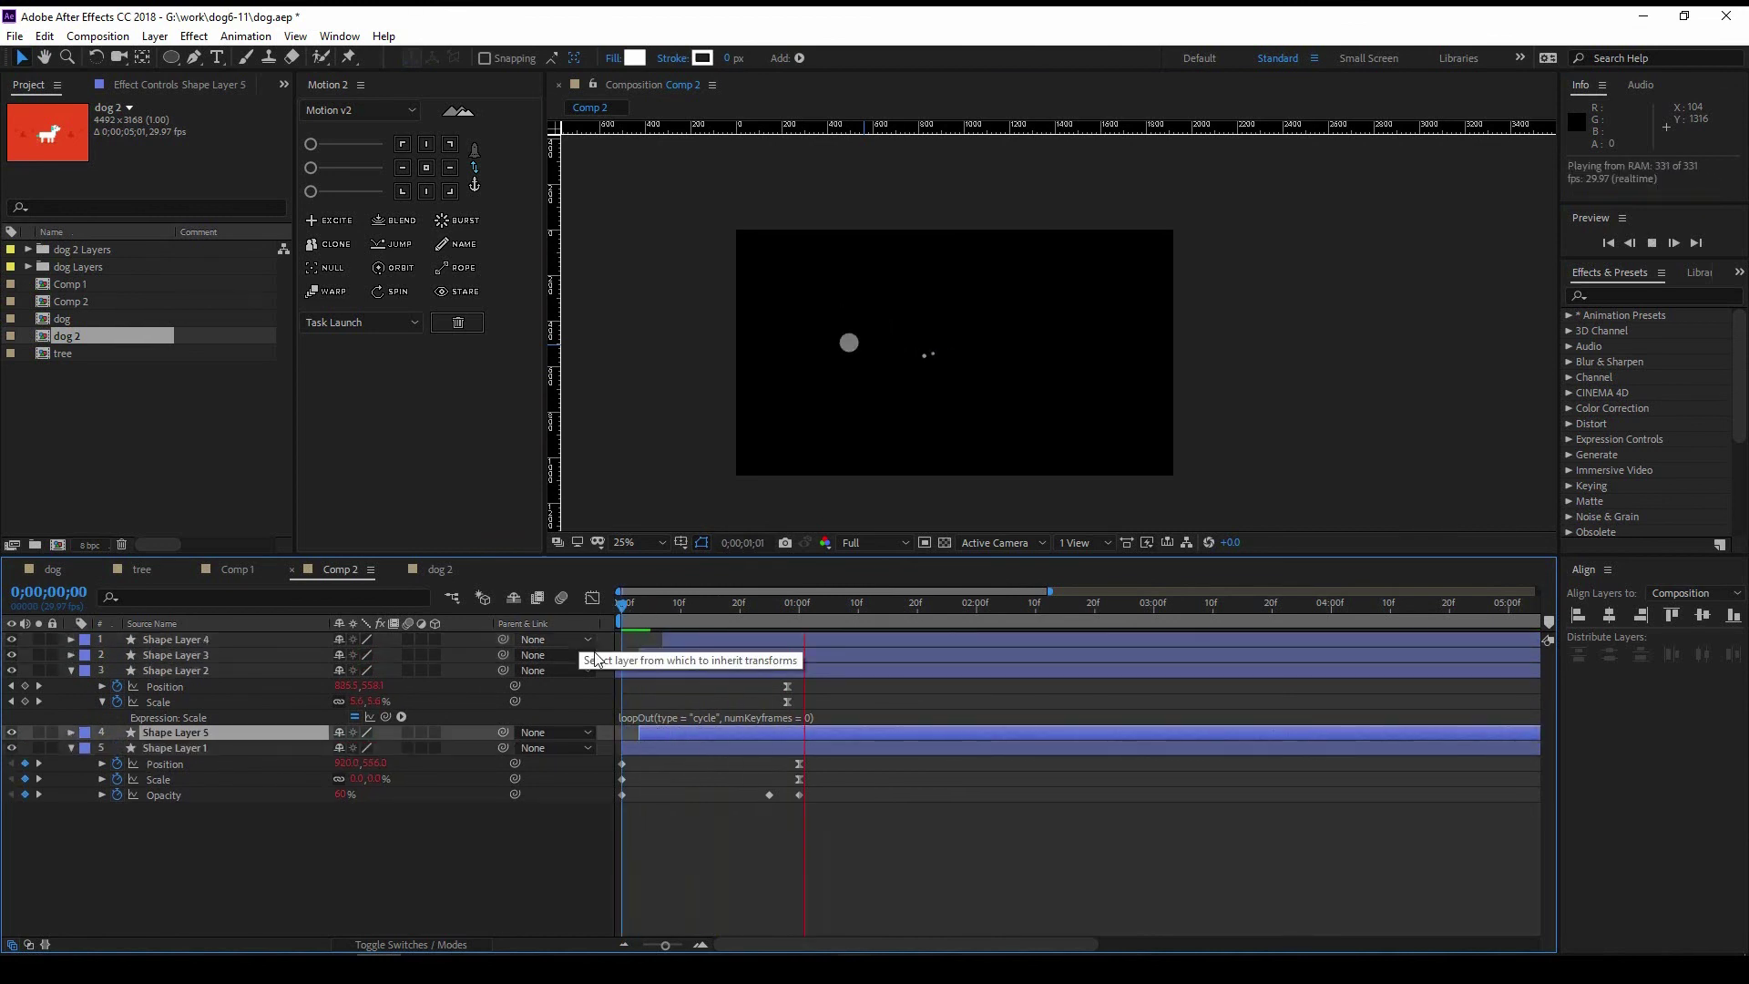
{"action": "left_click_drag", "start_coordinate": [623, 605], "coordinate": [717, 614]}
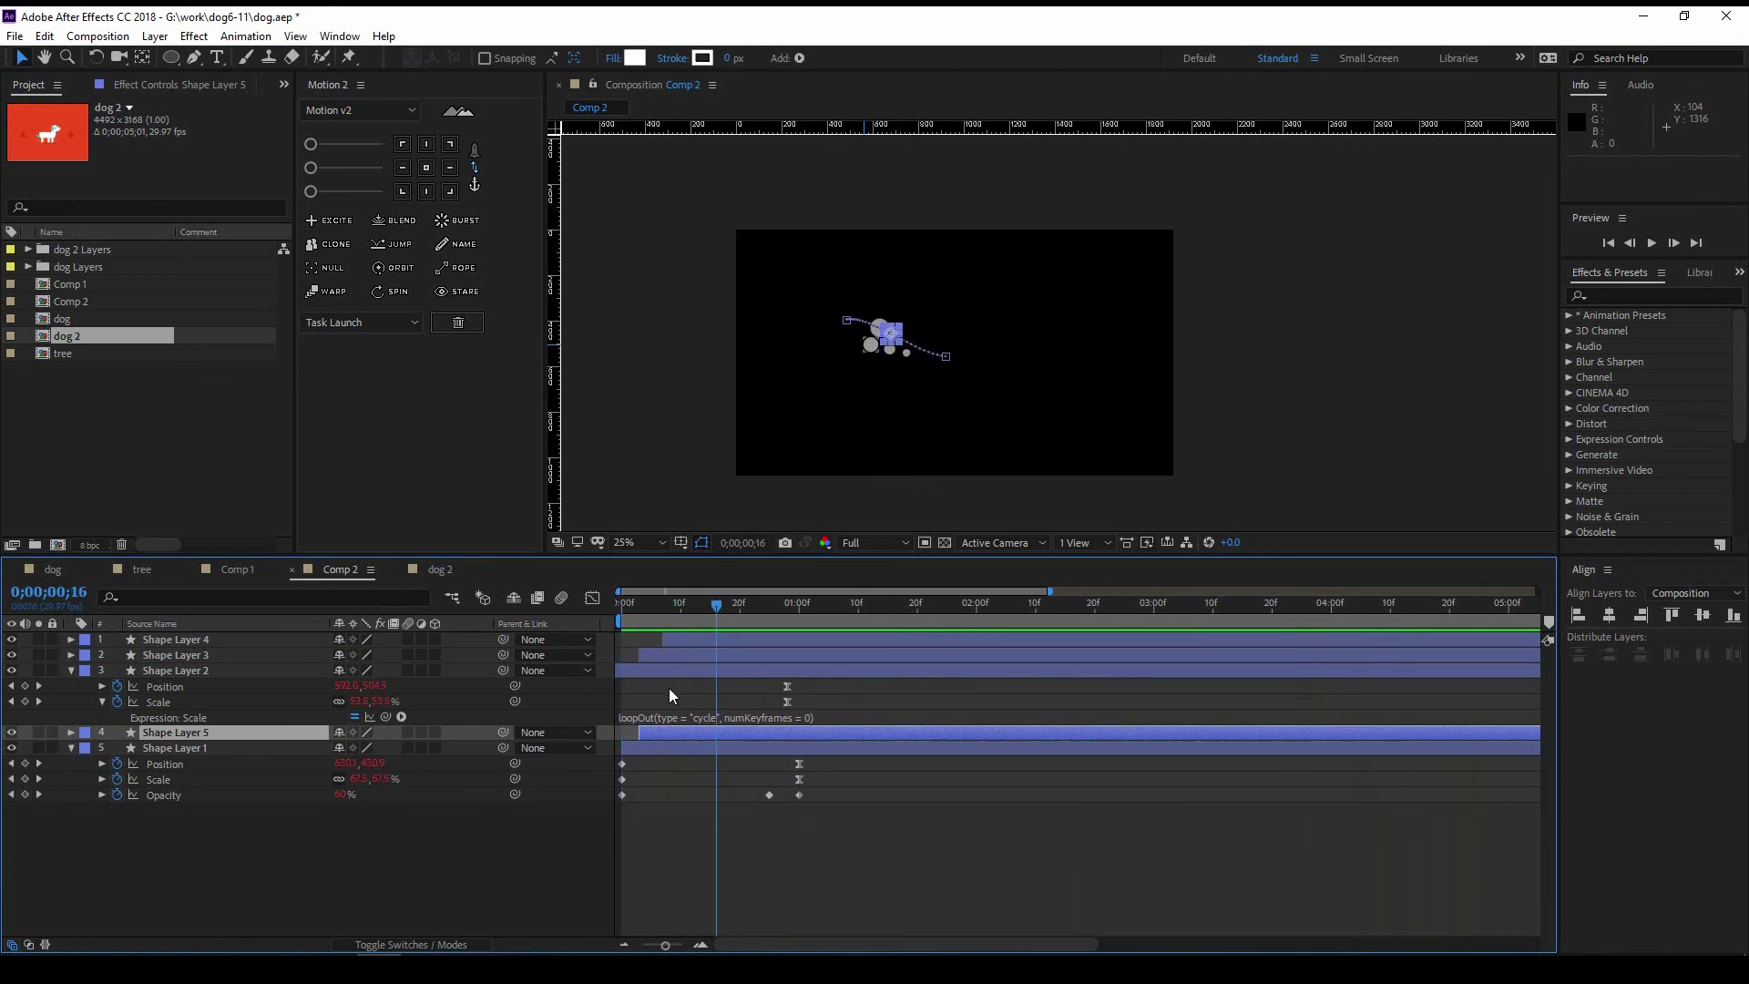
Step: Duplicate more circle copies up to nine layers, offsetting each start time, then preview
{"action": "left_click", "coordinate": [728, 717]}
{"action": "left_click", "coordinate": [684, 641]}
{"action": "key", "text": "ctrl+d"}
{"action": "left_click_drag", "start_coordinate": [689, 641], "coordinate": [770, 647]}
{"action": "key", "text": "ctrl+d"}
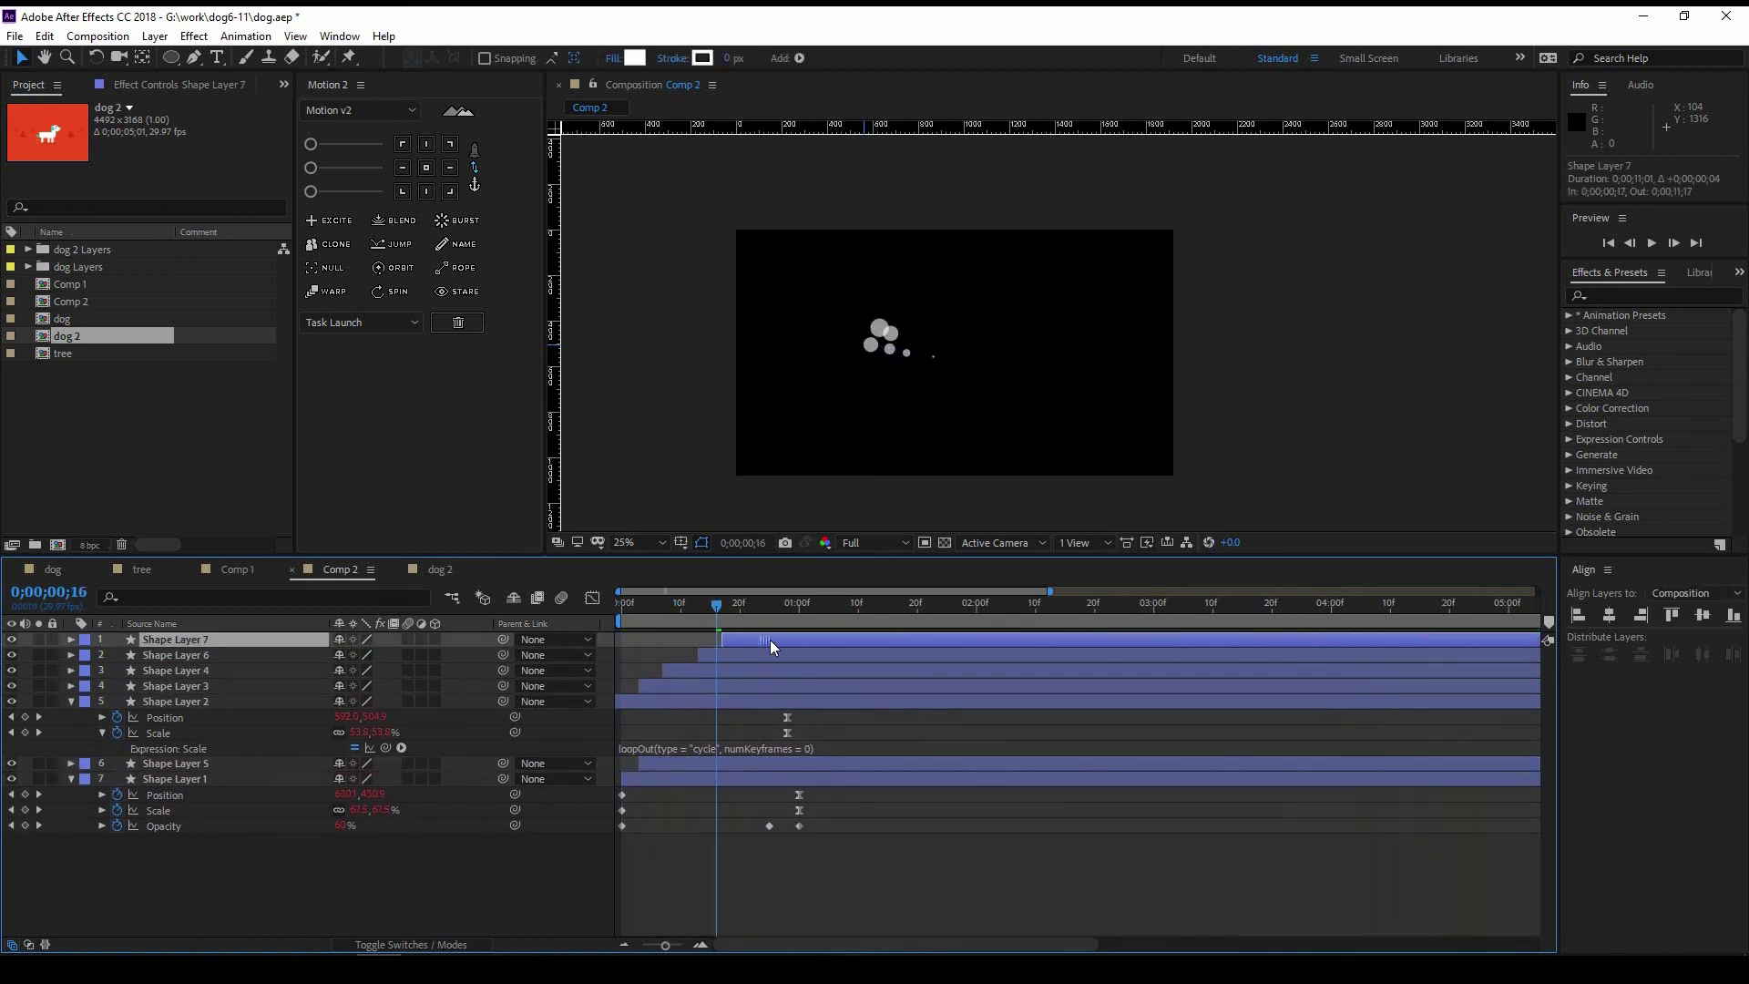
{"action": "left_click", "coordinate": [687, 768]}
{"action": "key", "text": "ctrl+d"}
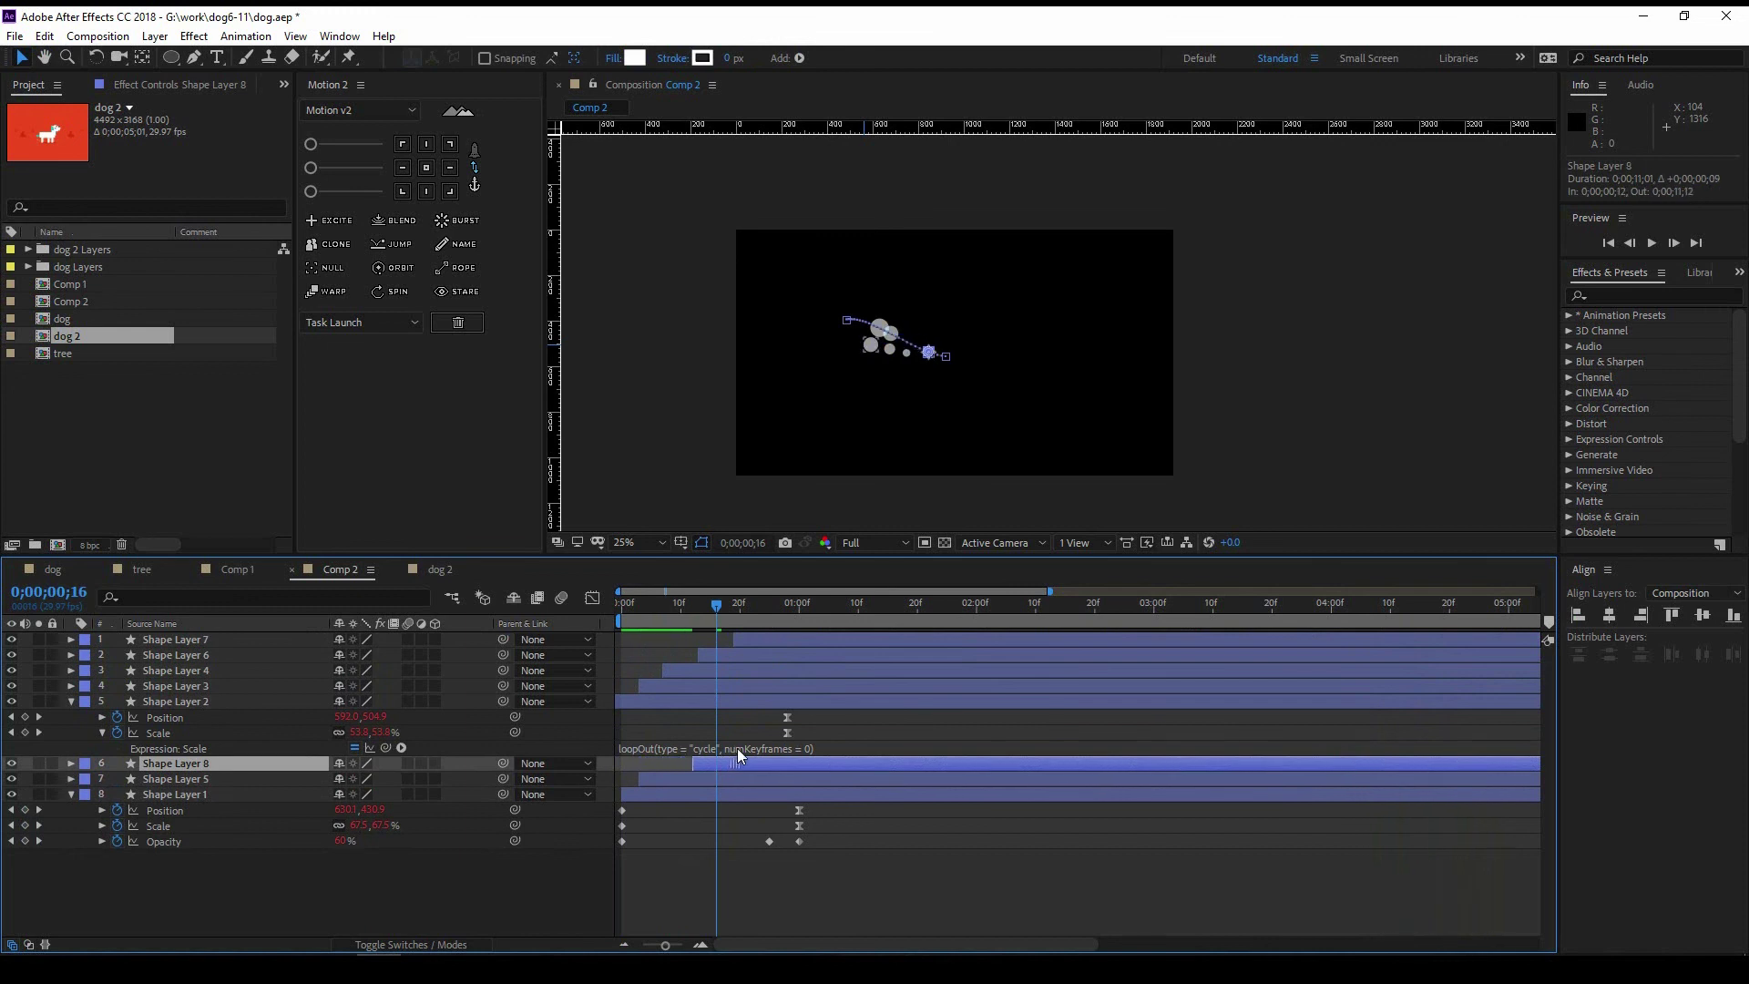
{"action": "key", "text": "ctrl+d"}
{"action": "left_click_drag", "start_coordinate": [740, 762], "coordinate": [716, 762]}
{"action": "key", "text": "Page_Up"}
{"action": "key", "text": "space"}
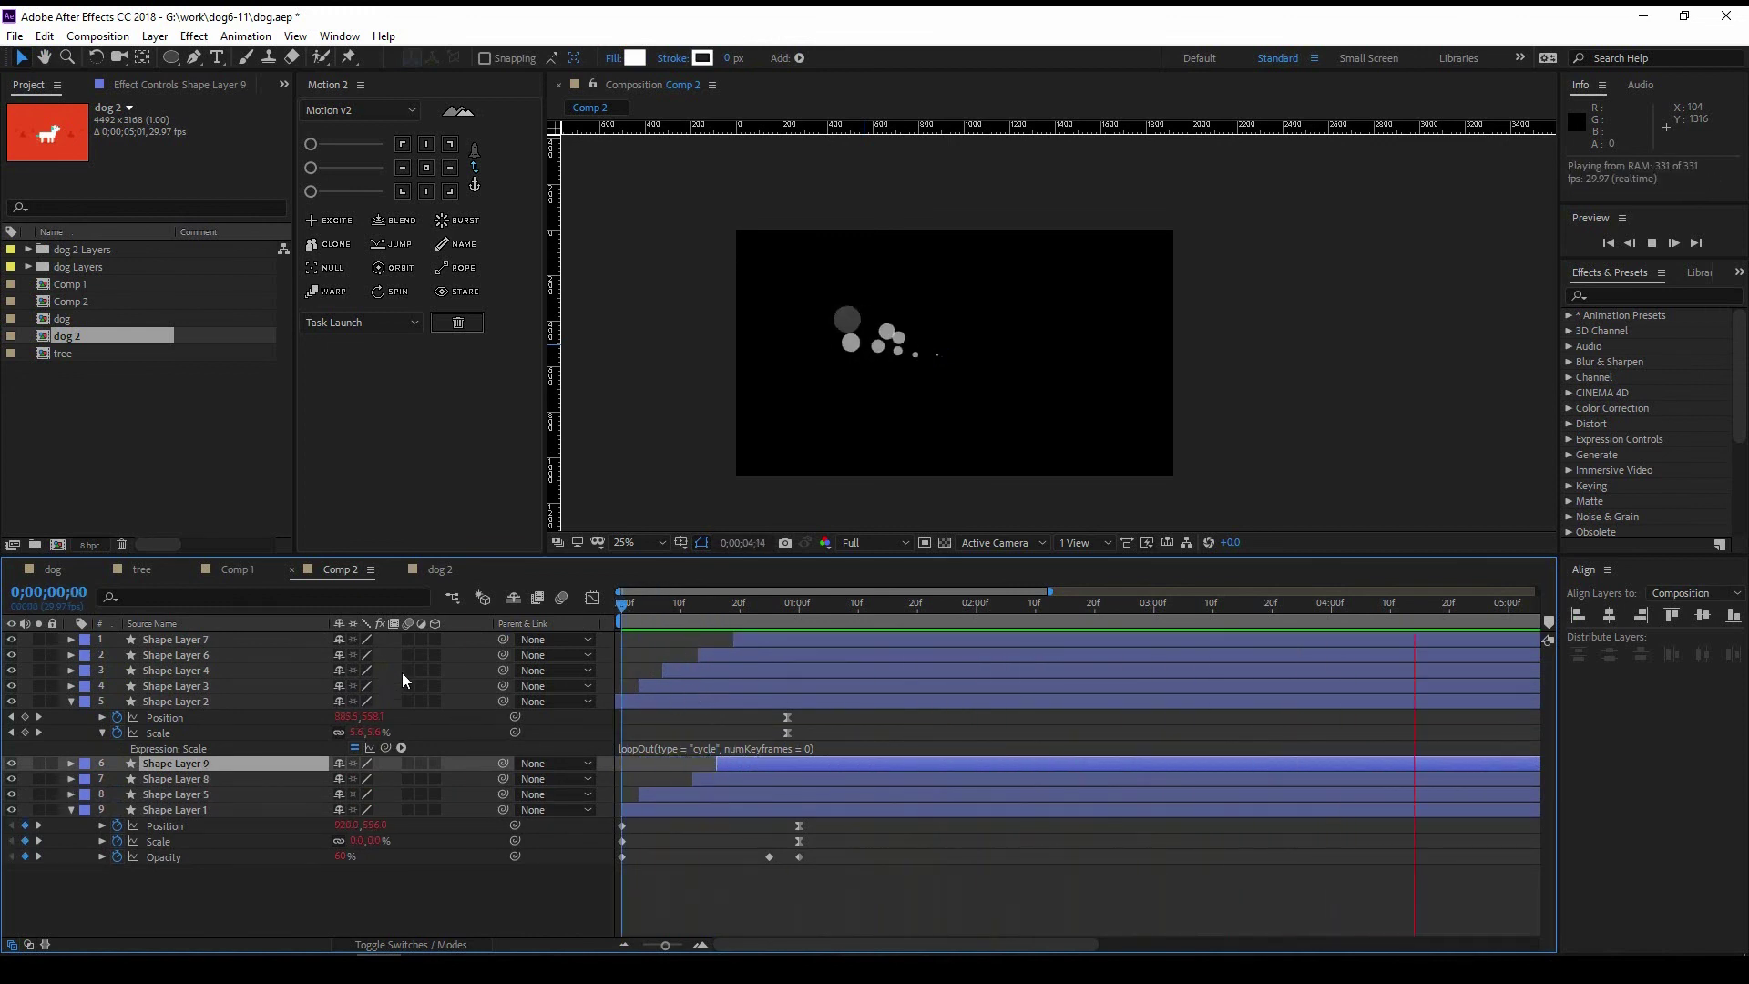
Step: In Comp 1, place the Comp 2 dust puffs at 50% scale behind the dog's back feet and preview
{"action": "left_click", "coordinate": [237, 570]}
{"action": "left_click_drag", "start_coordinate": [975, 334], "coordinate": [956, 348]}
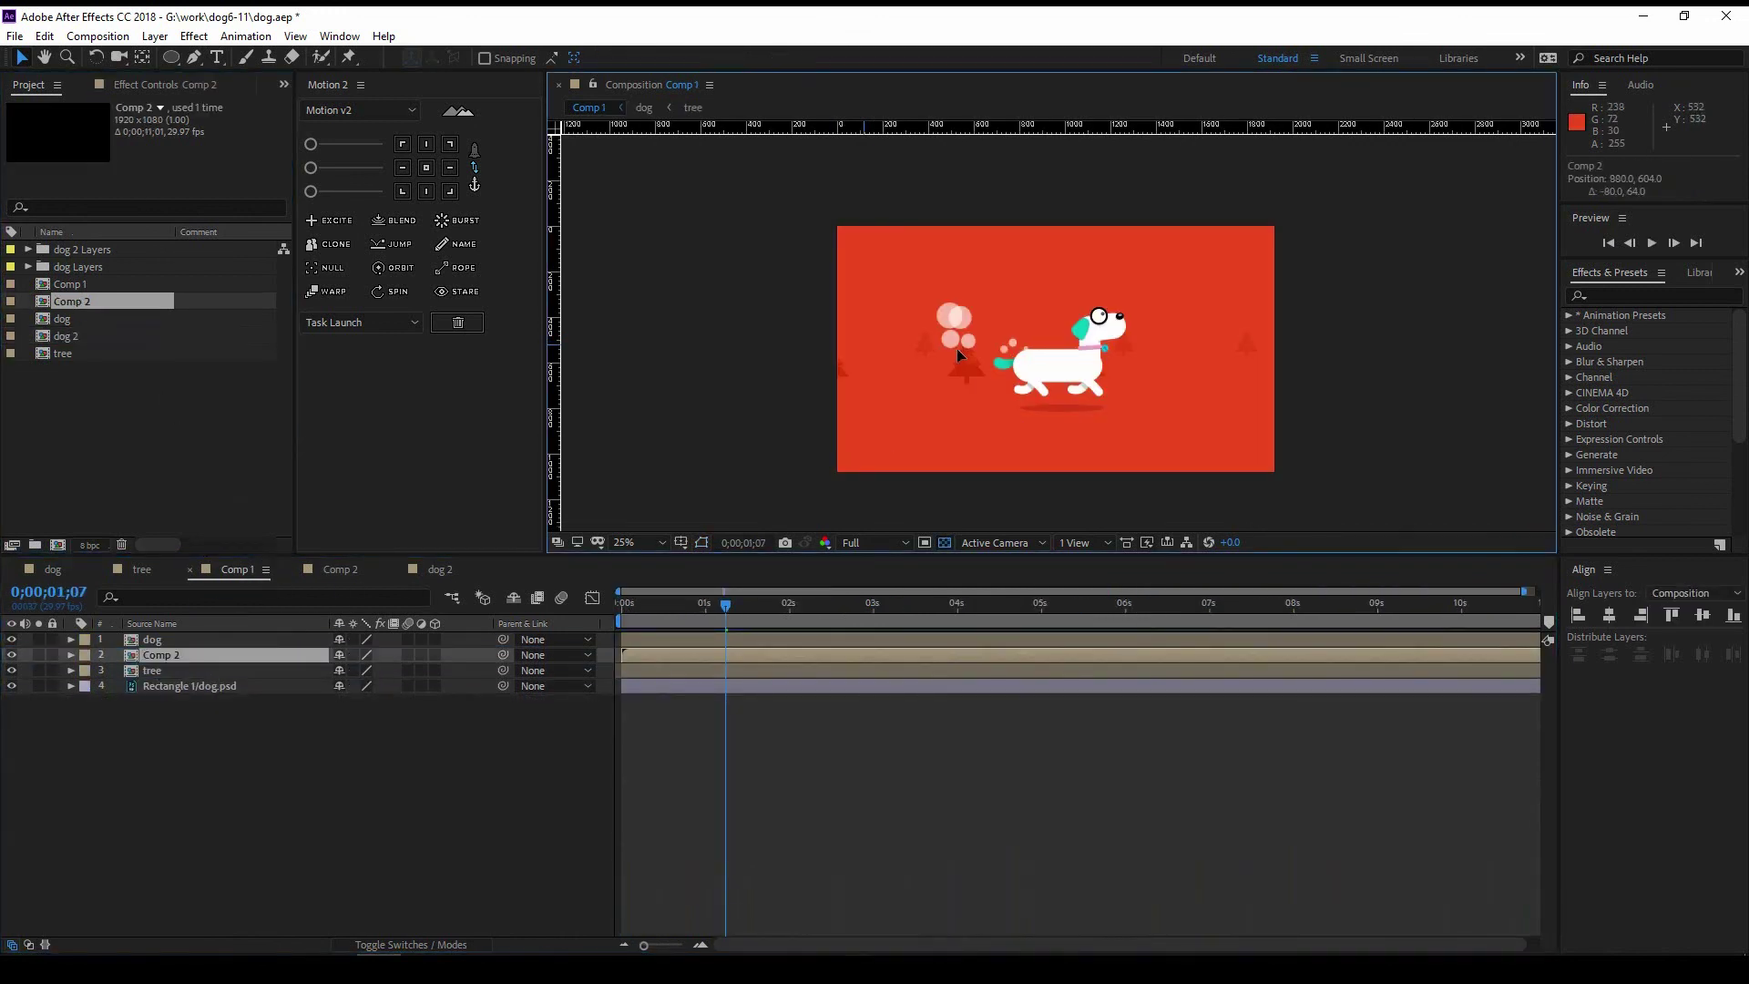
{"action": "key", "text": "s"}
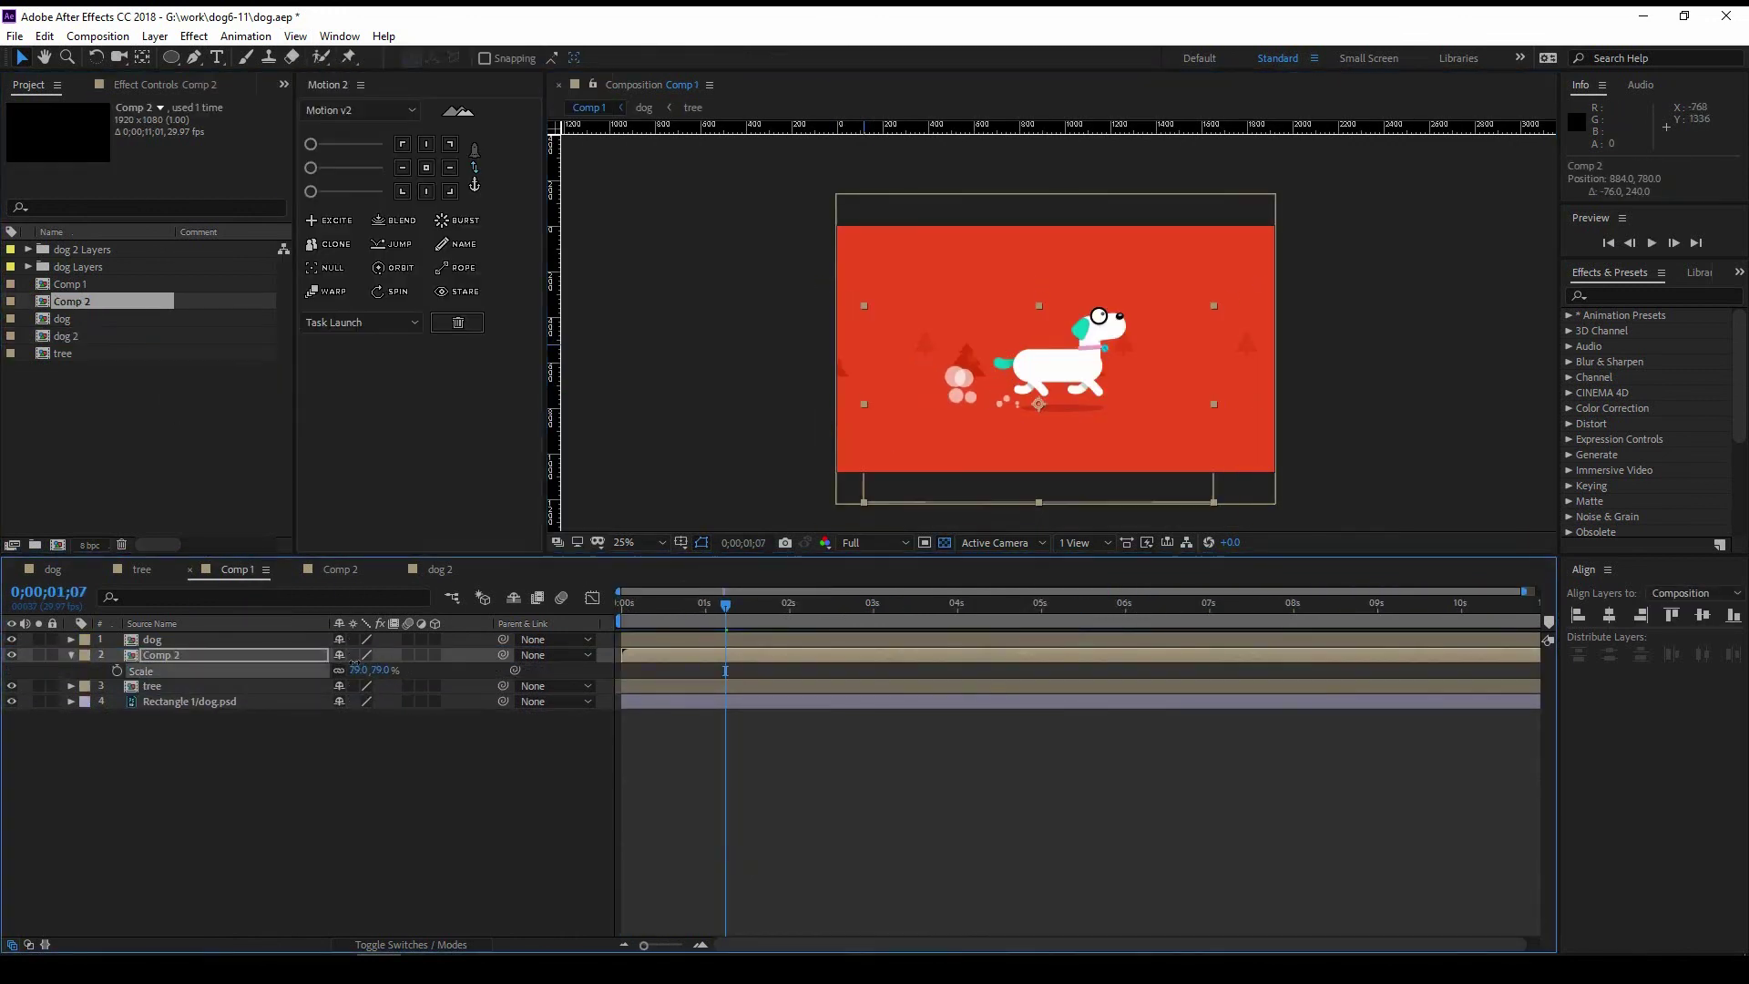
{"action": "key", "text": "ctrl+z"}
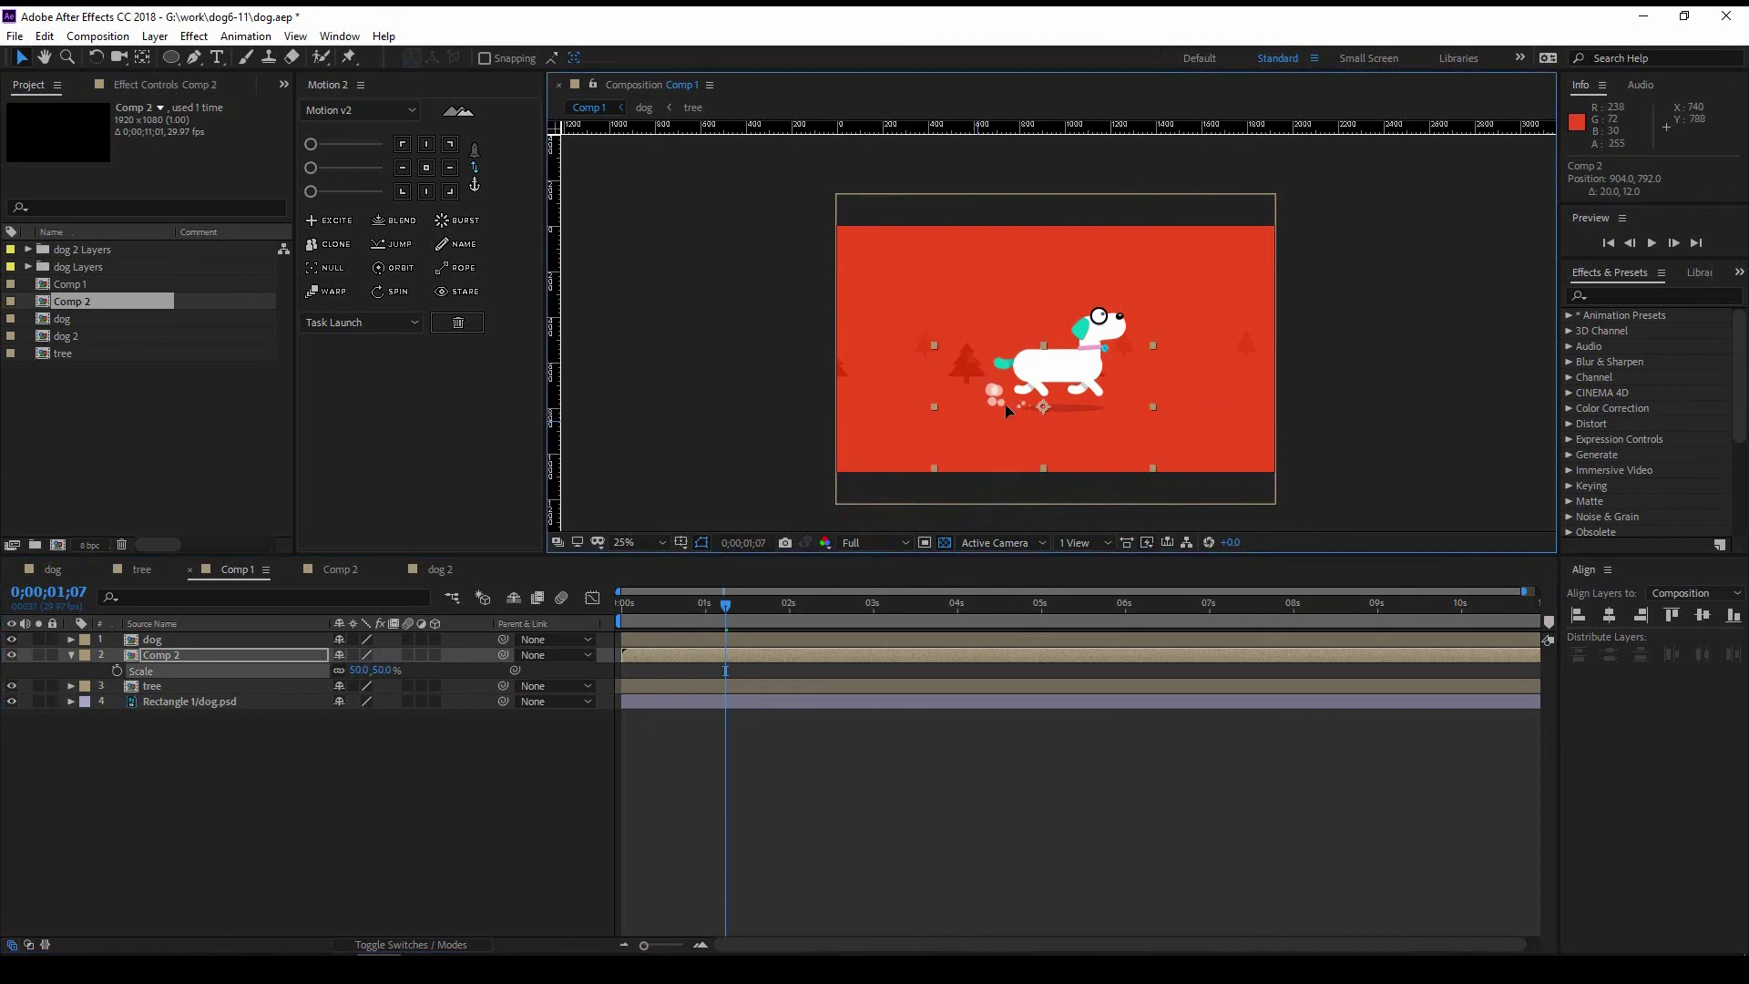
{"action": "key", "text": "Home"}
{"action": "key", "text": "space"}
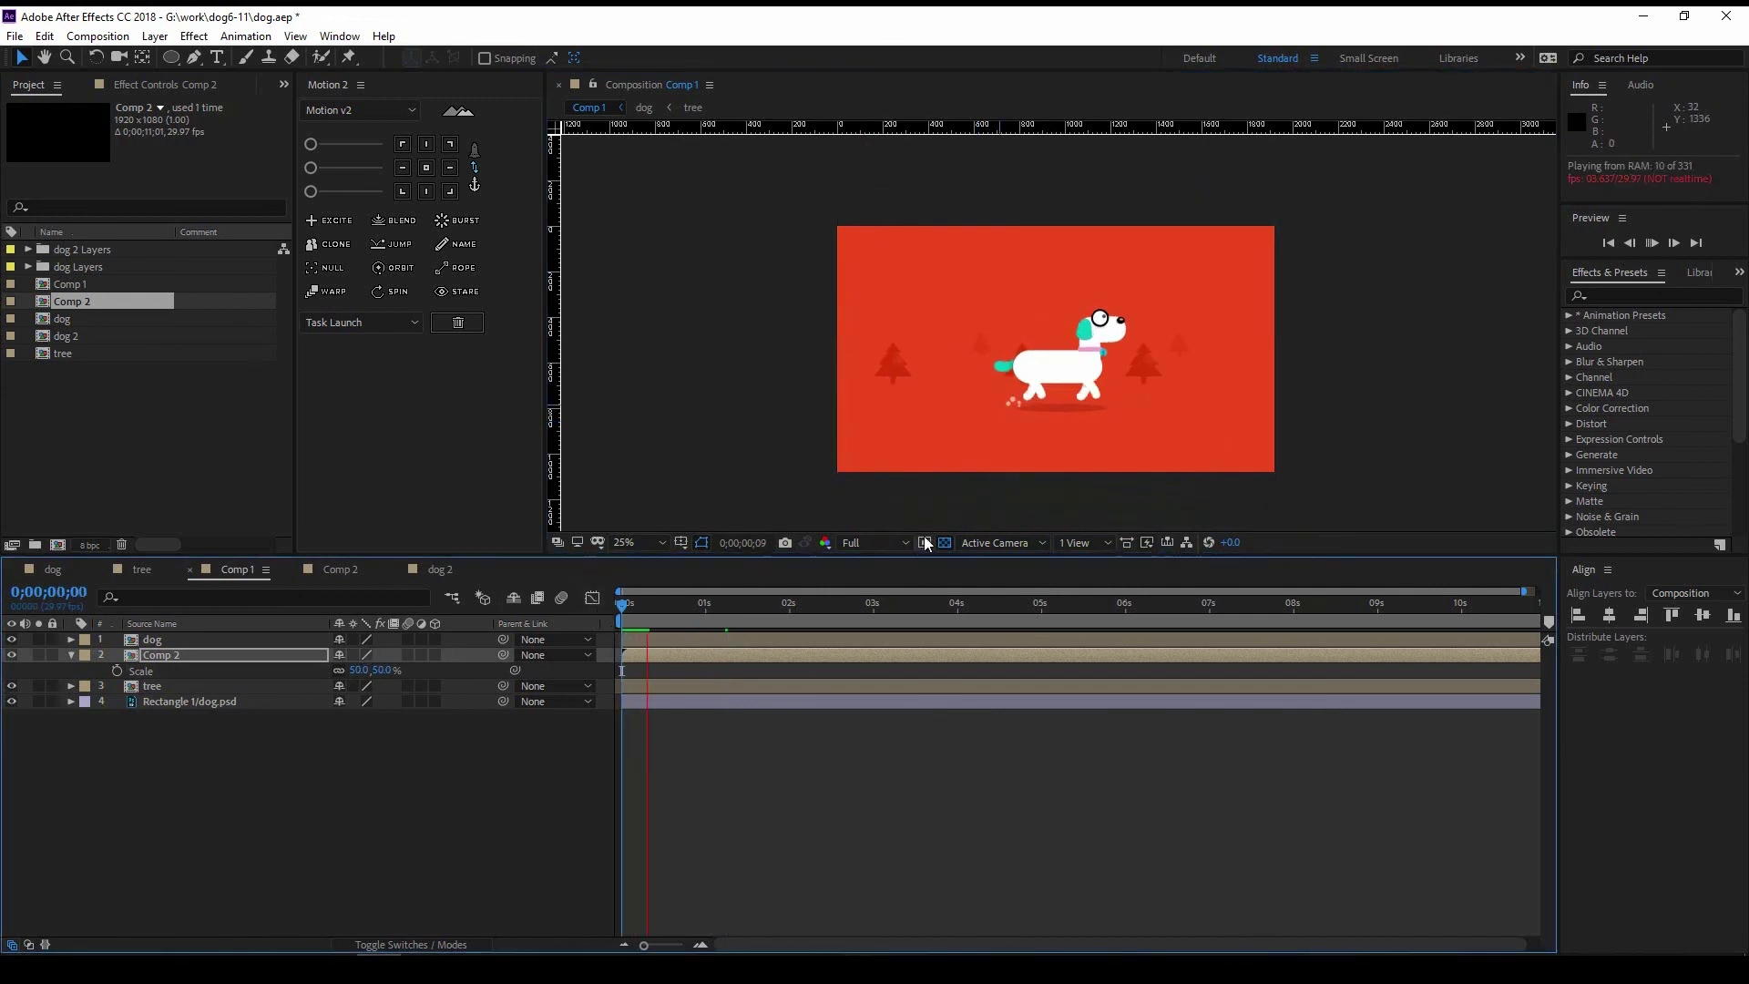
{"action": "left_click_drag", "start_coordinate": [993, 409], "coordinate": [995, 408]}
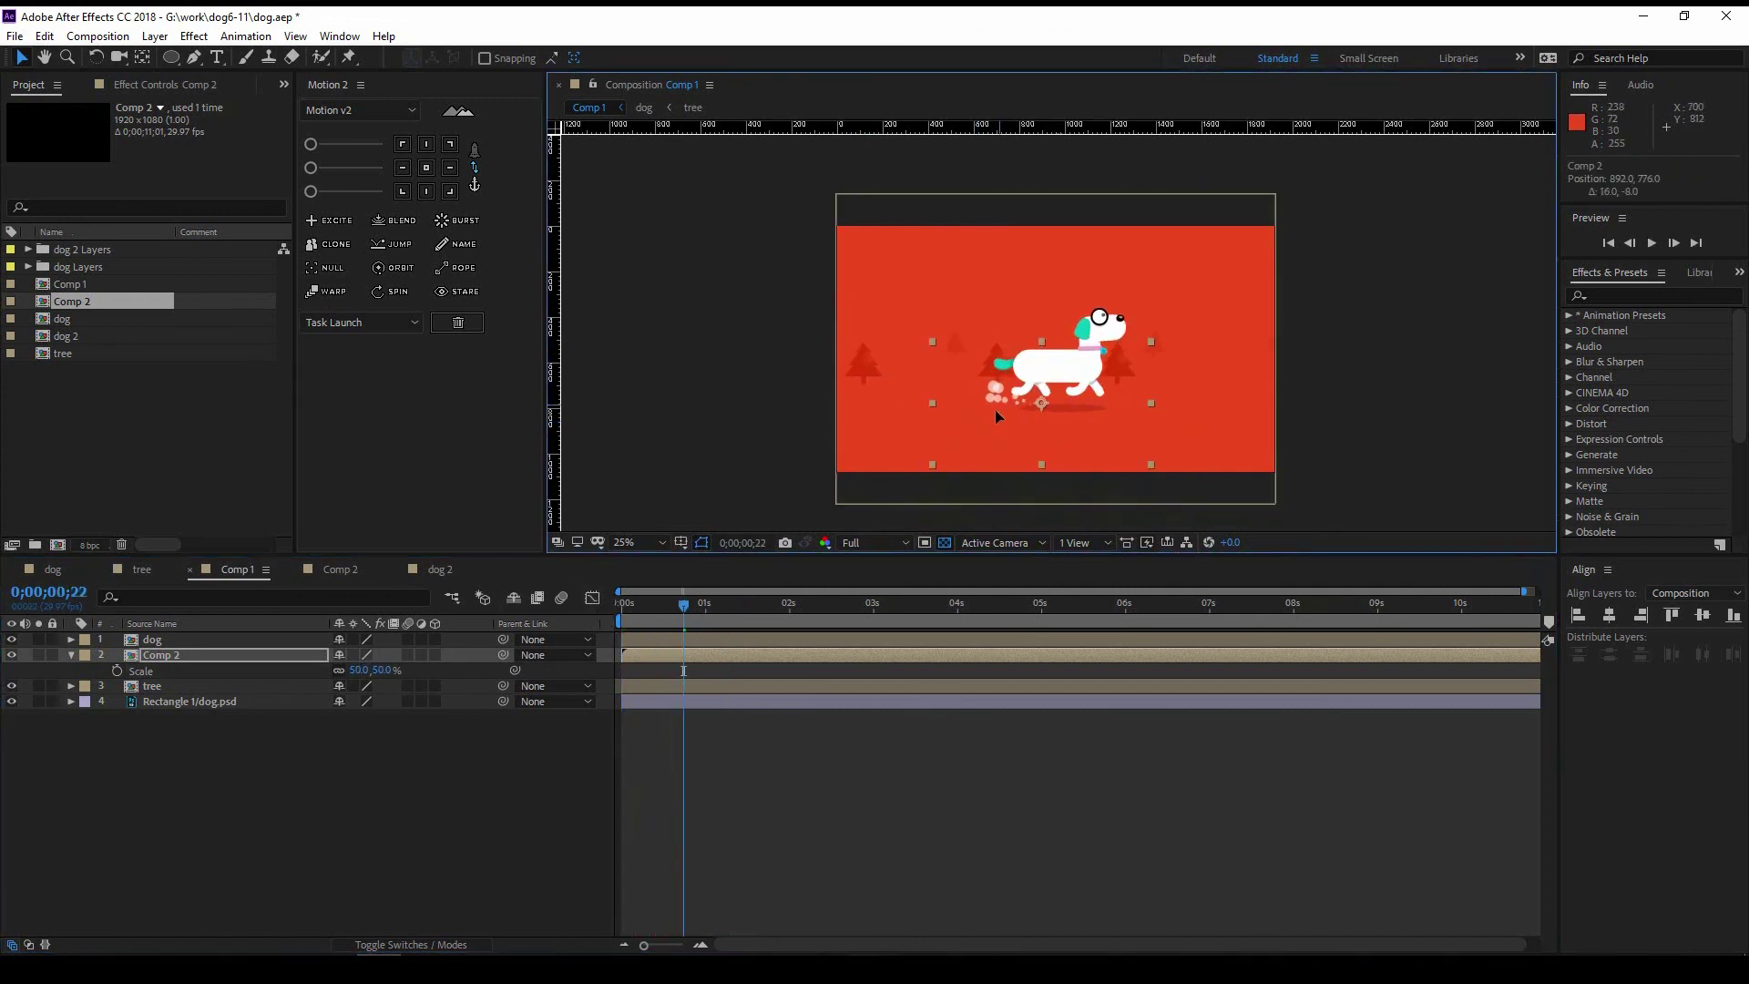
{"action": "key", "text": "equal"}
{"action": "key", "text": "space"}
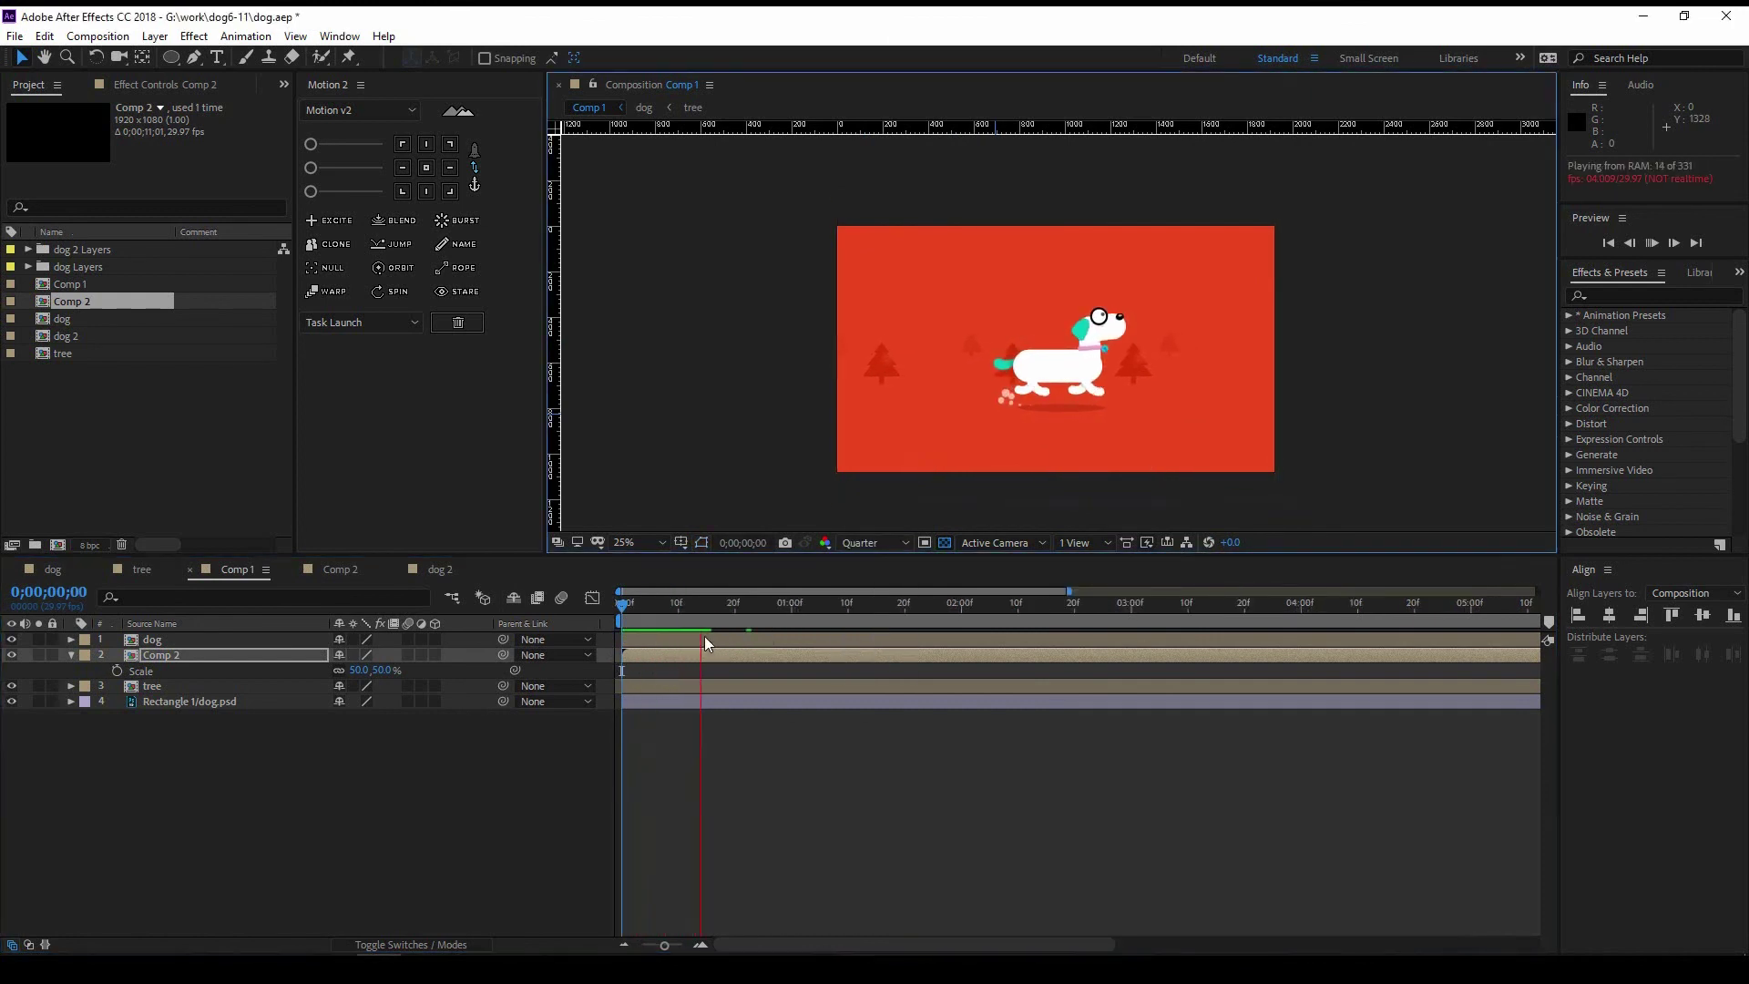